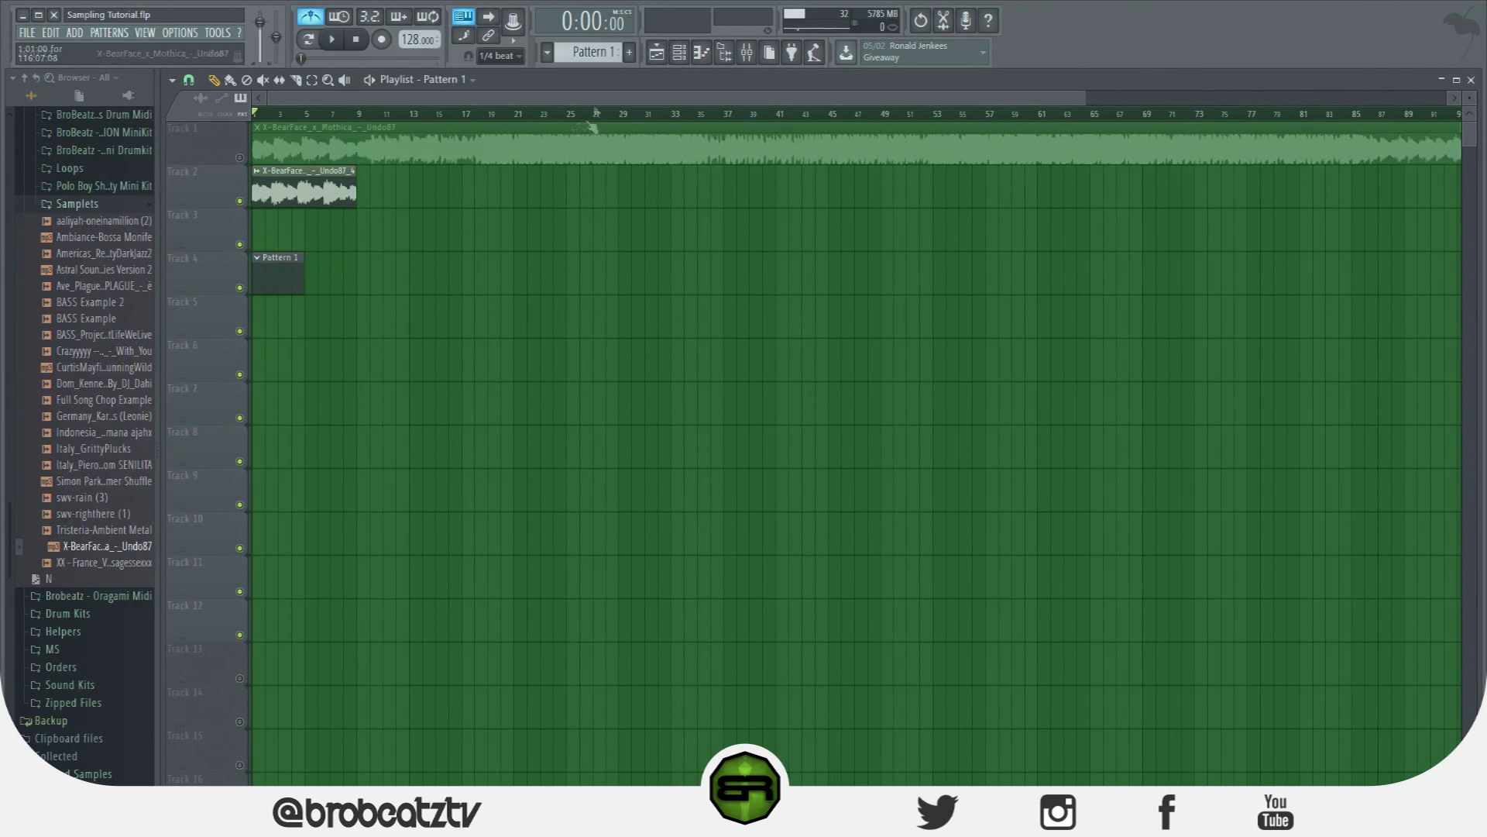
# In the channel rack, place OVOnB Snare (13) hits on steps 9, 25, 41 and 57 of Pattern 1.
pyautogui.click(689, 59)
pyautogui.click(397, 247)
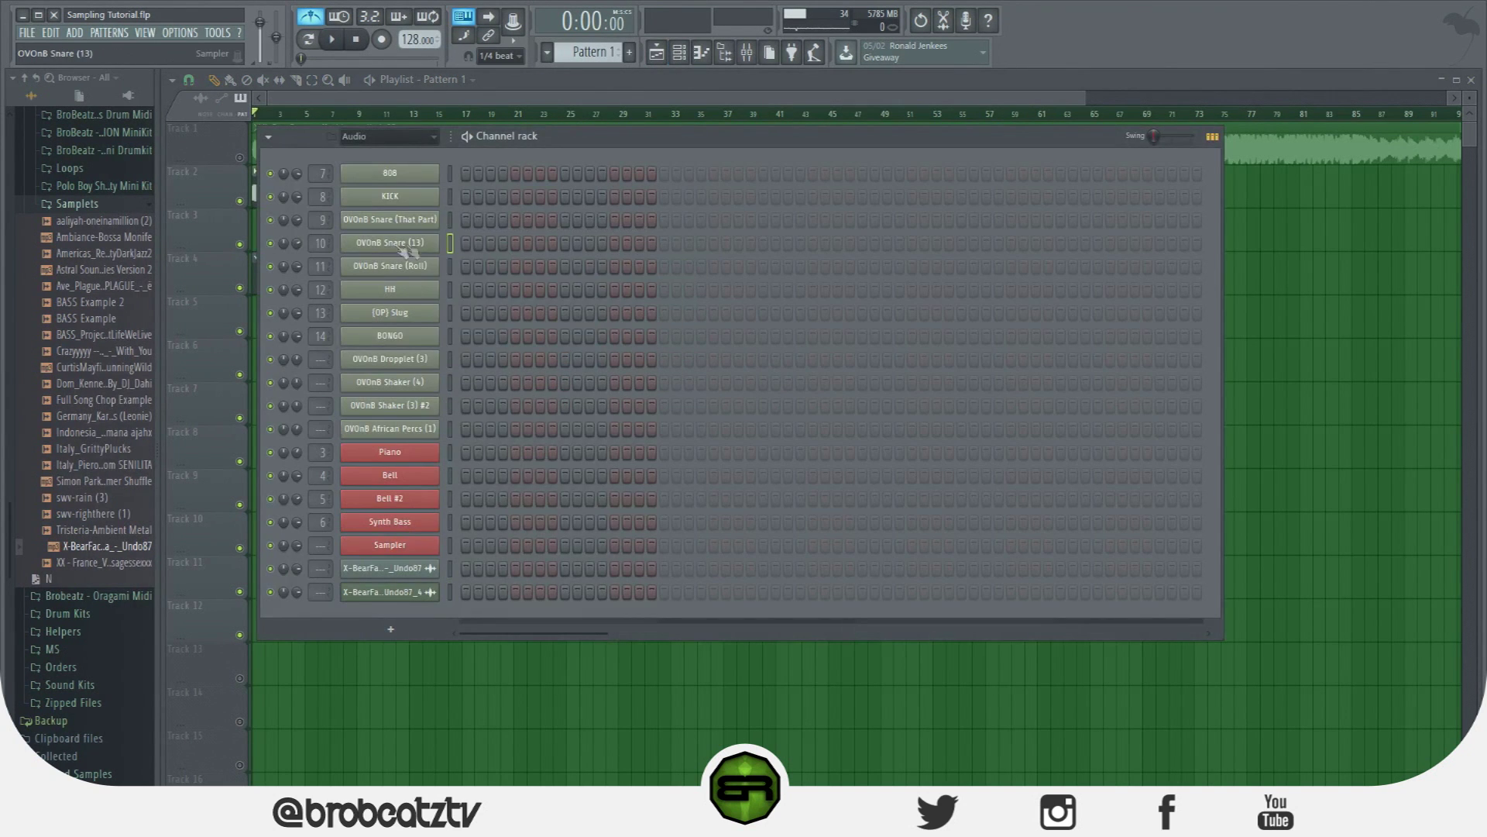
pyautogui.click(751, 244)
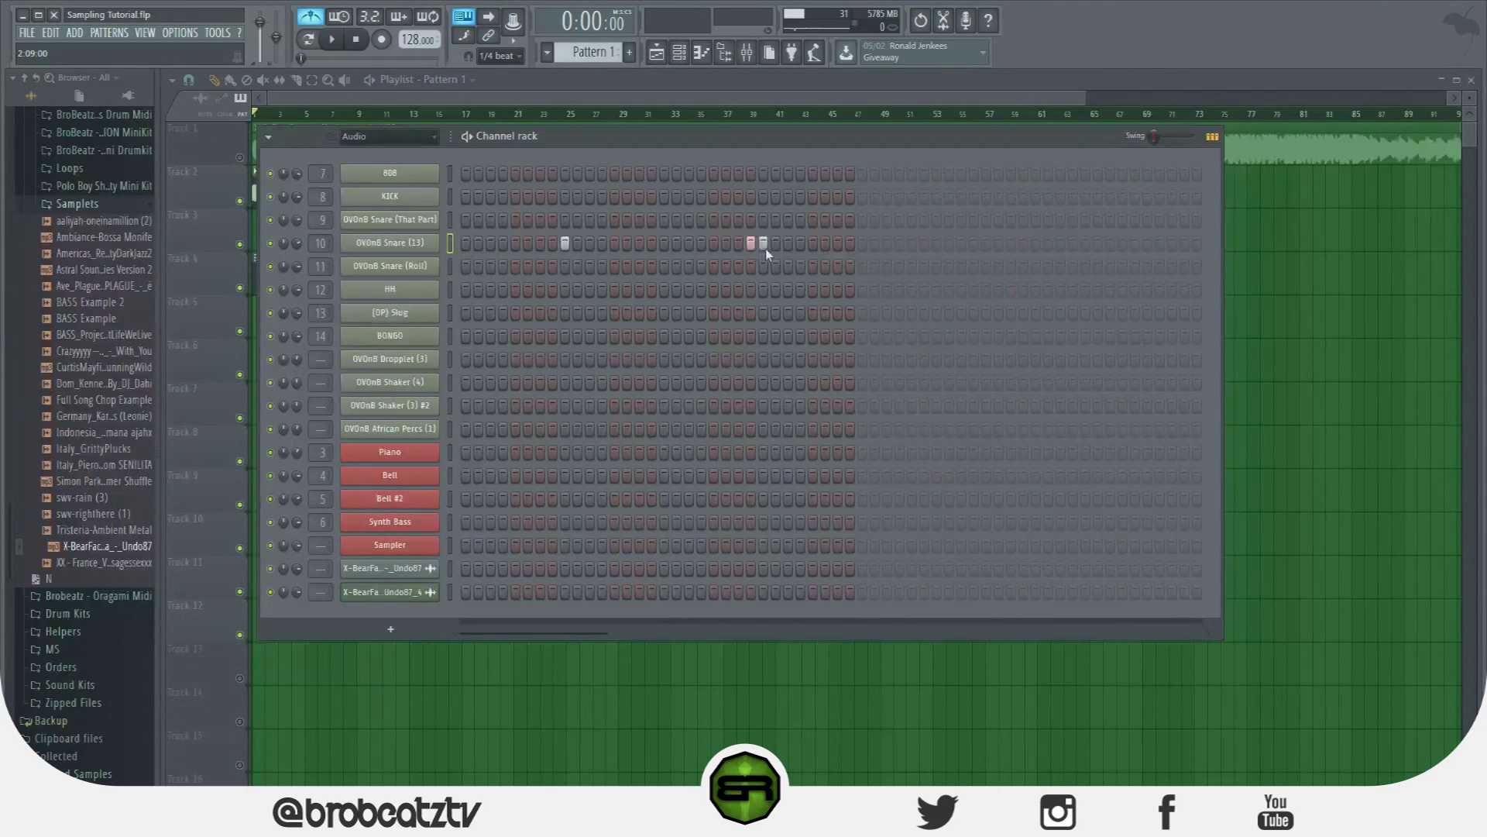
pyautogui.click(963, 244)
pyautogui.click(1160, 244)
# Copy the OVOnB Snare (13) step sequence and paste it onto the OVOnB Snare (Roll) channel.
pyautogui.rightClick(417, 250)
pyautogui.click(620, 247)
pyautogui.rightClick(402, 266)
pyautogui.click(634, 277)
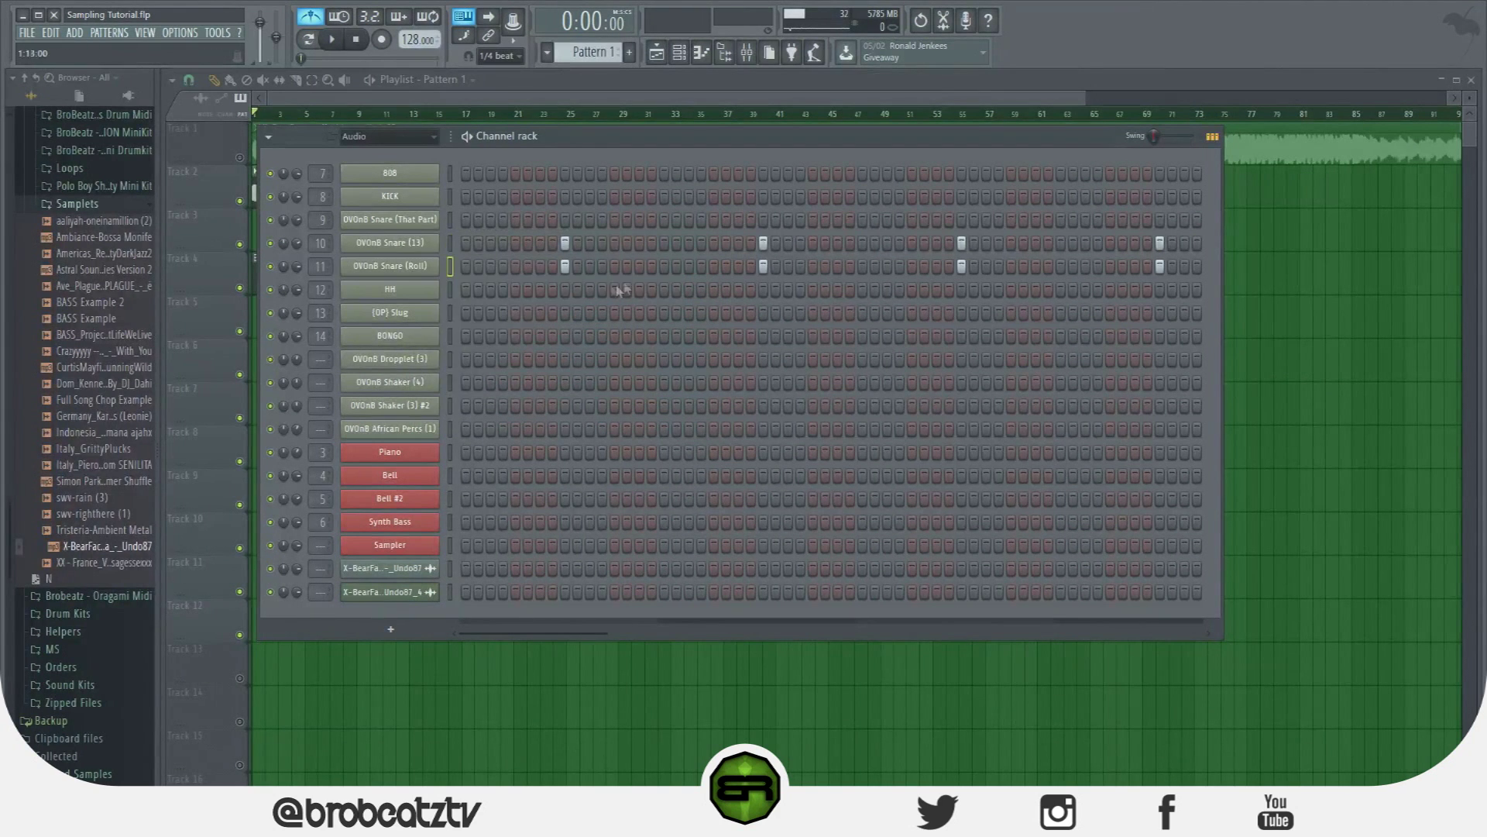
pyautogui.rightClick(382, 249)
pyautogui.click(608, 272)
pyautogui.rightClick(424, 248)
pyautogui.click(602, 274)
# Check the OVOnB Snare (13) notes in the piano roll and copy them again onto the OVOnB Snare (Roll) channel.
pyautogui.rightClick(420, 242)
pyautogui.click(531, 247)
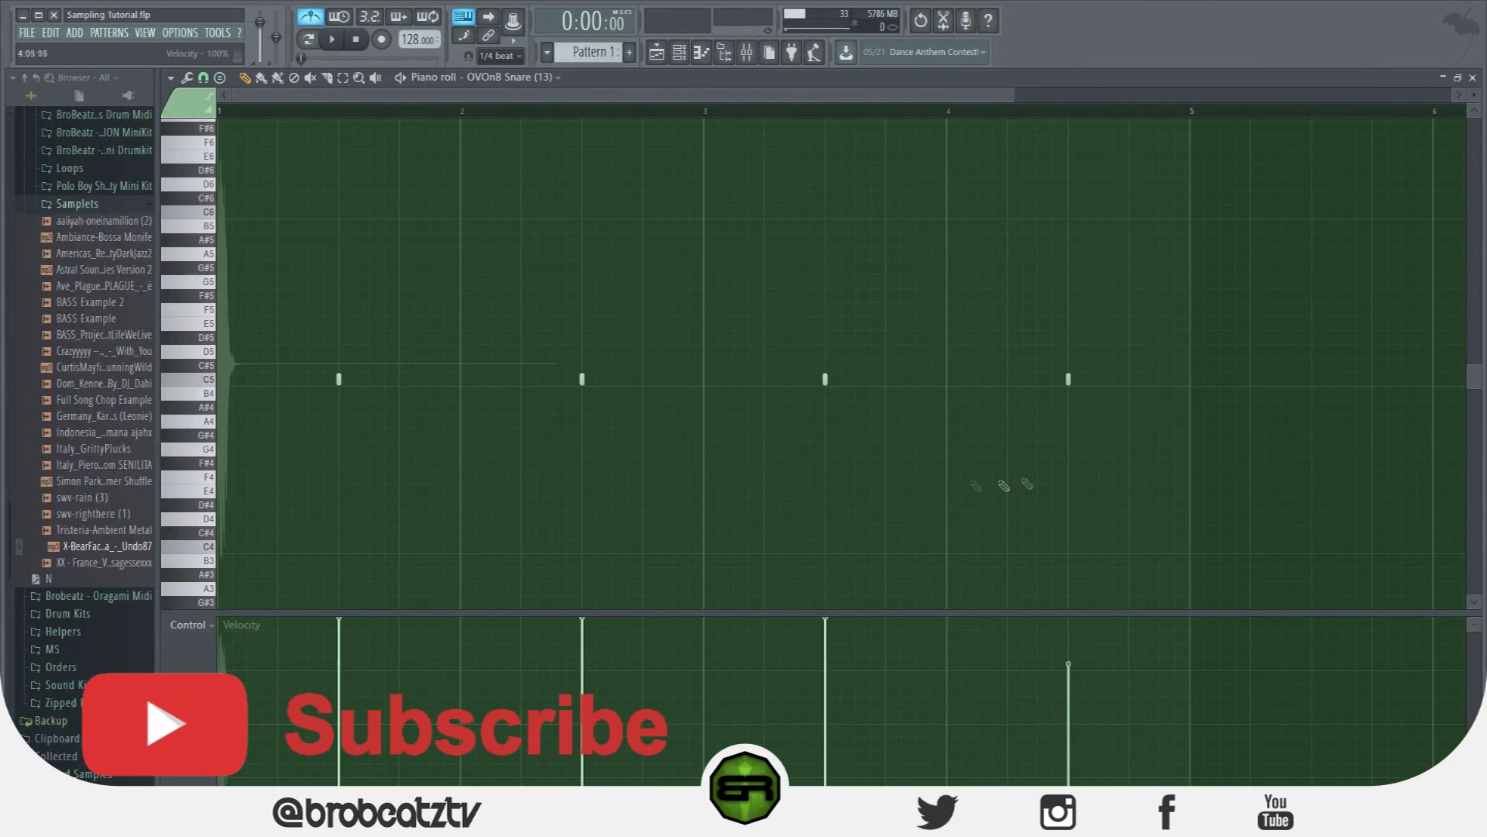
pyautogui.click(680, 53)
pyautogui.rightClick(410, 244)
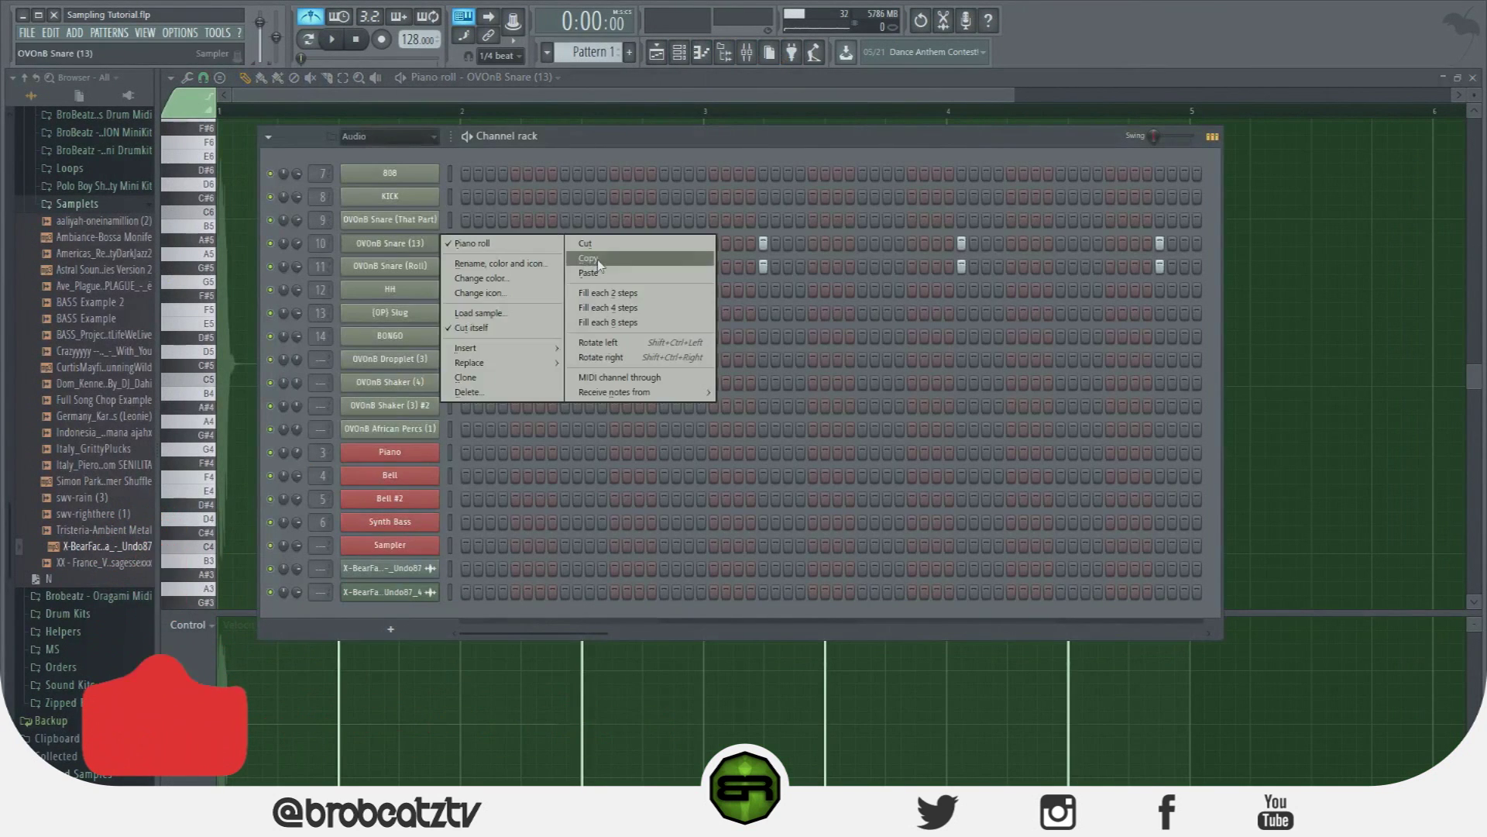
pyautogui.click(593, 258)
pyautogui.rightClick(411, 271)
pyautogui.click(592, 294)
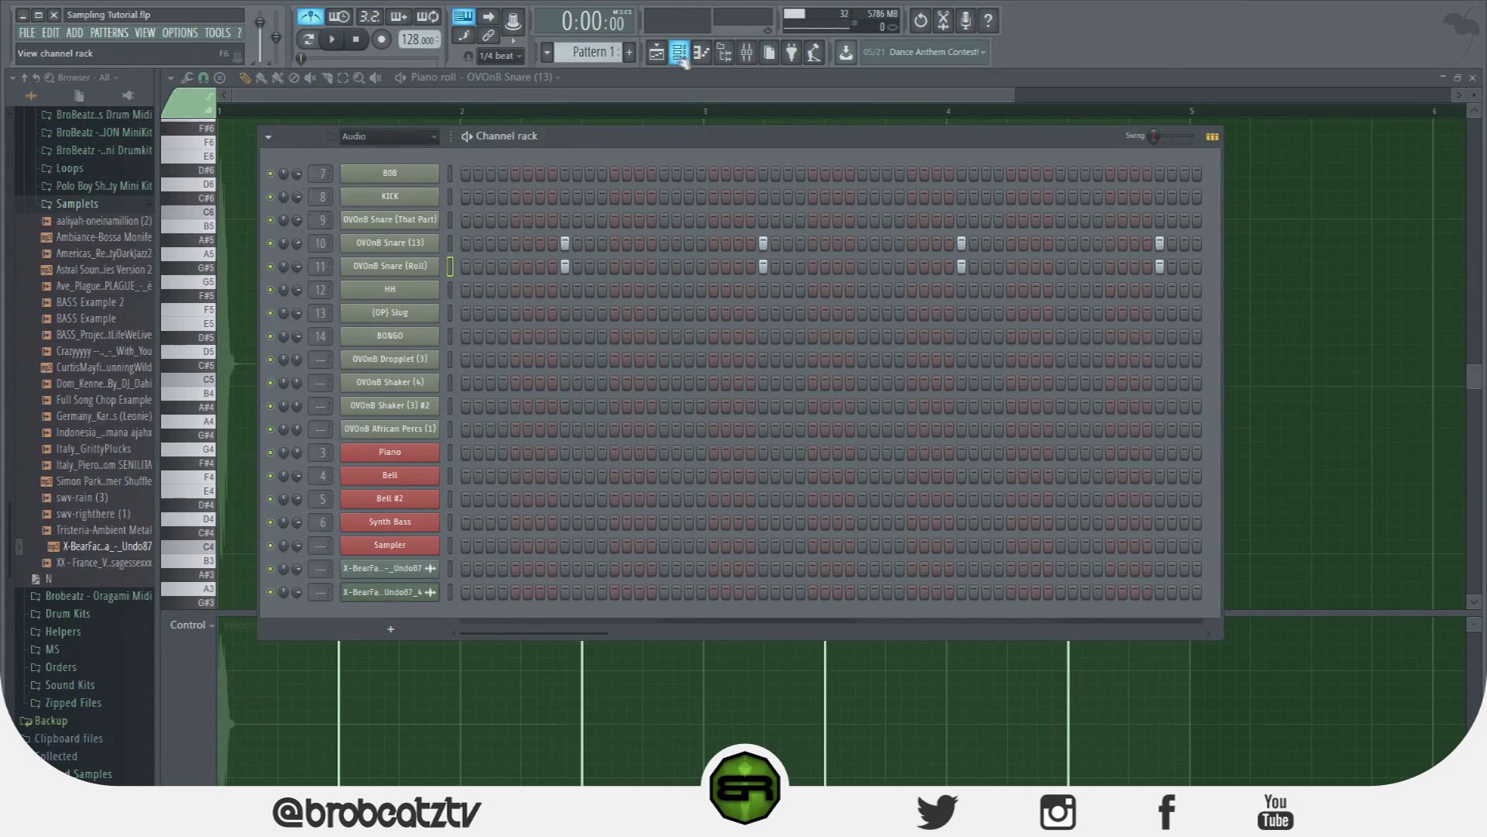
# Open the settings of the audio clip on playlist Track 2 and lower its channel volume to about 29% during playback.
pyautogui.click(656, 52)
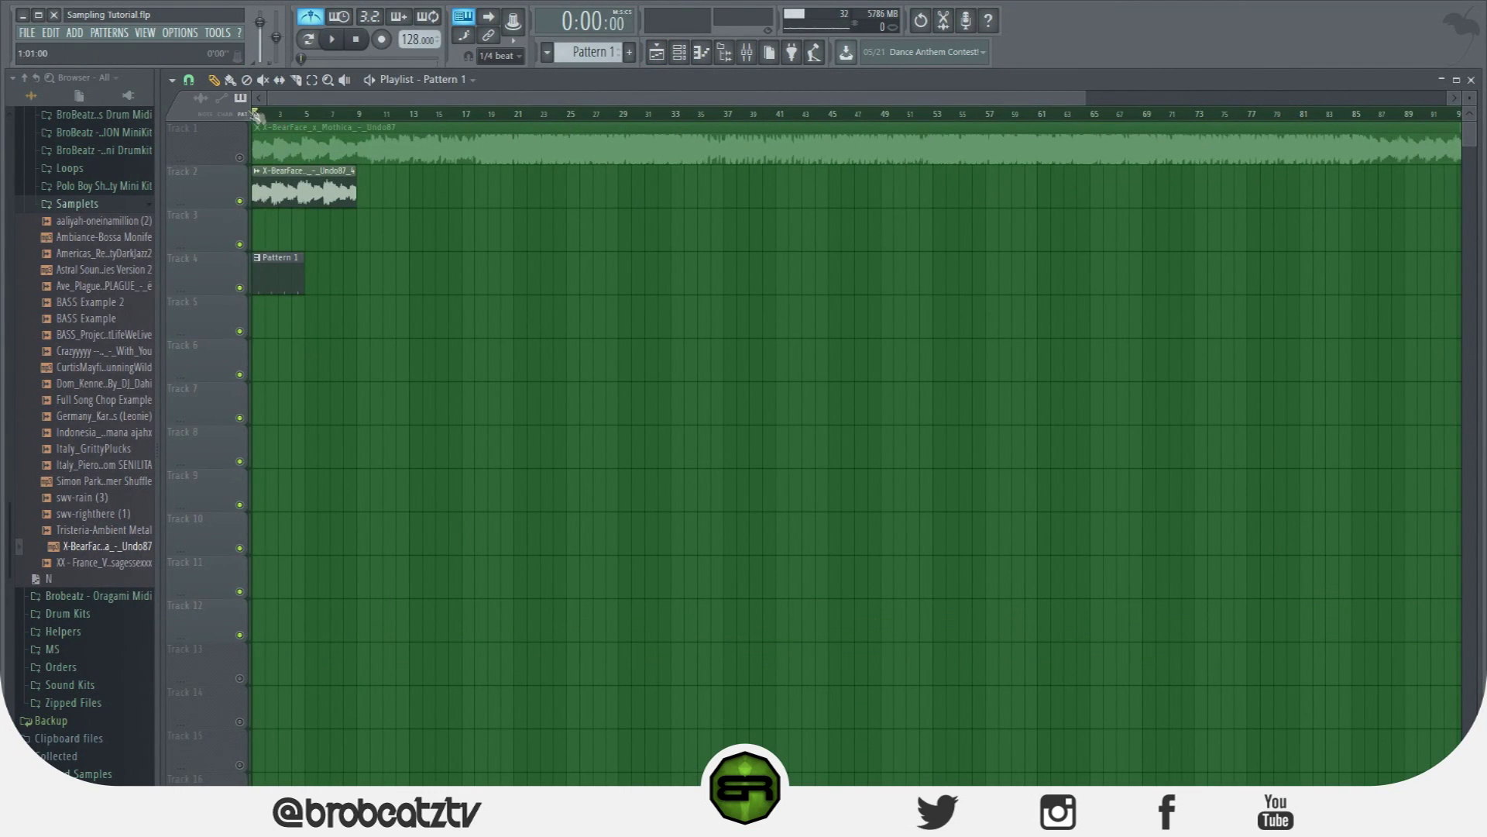
pyautogui.click(302, 170)
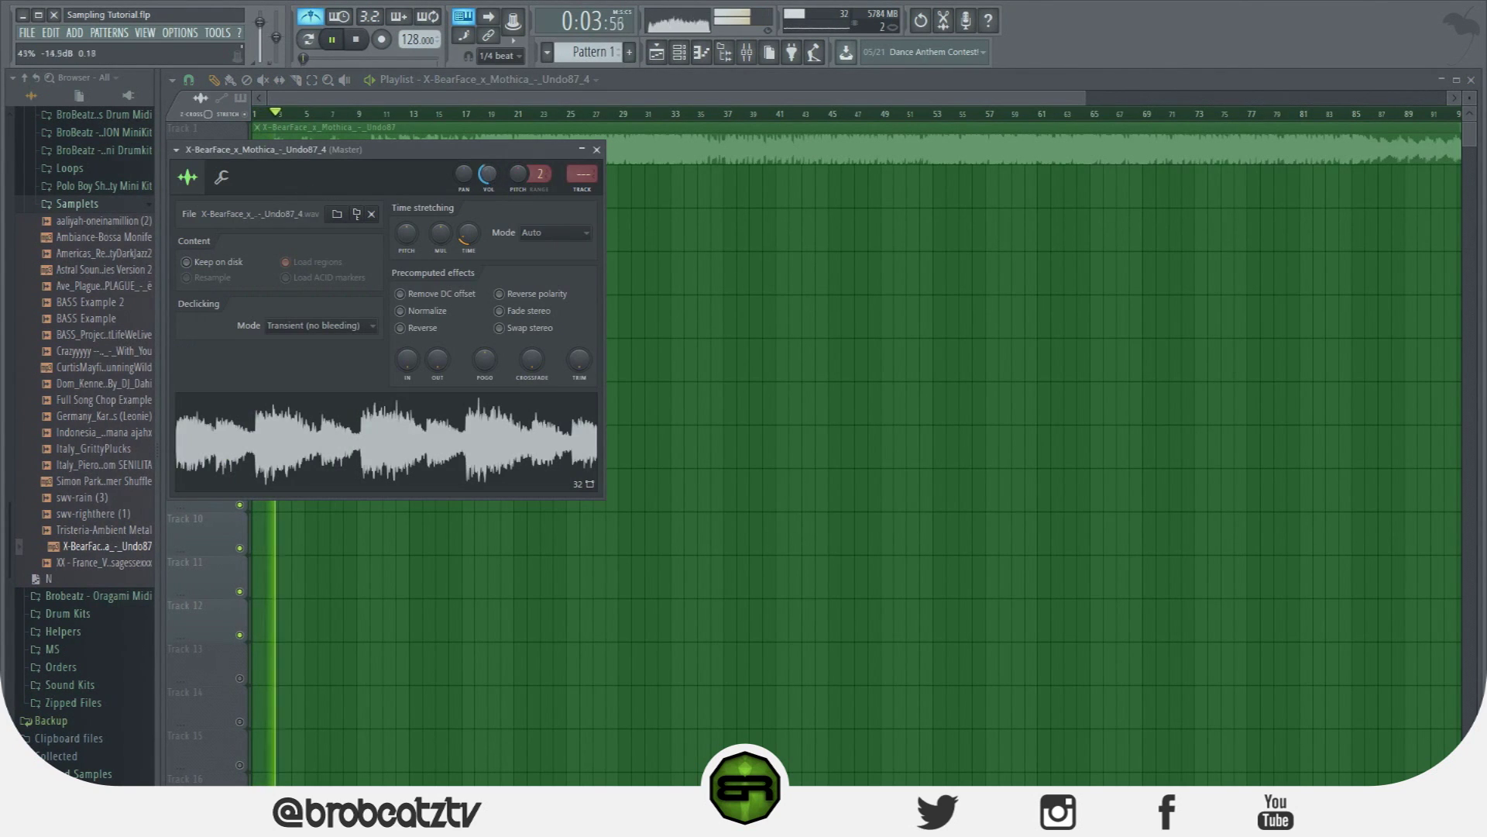
pyautogui.rightClick(466, 174)
pyautogui.click(486, 186)
pyautogui.moveTo(488, 175); pyautogui.dragTo(488, 213)
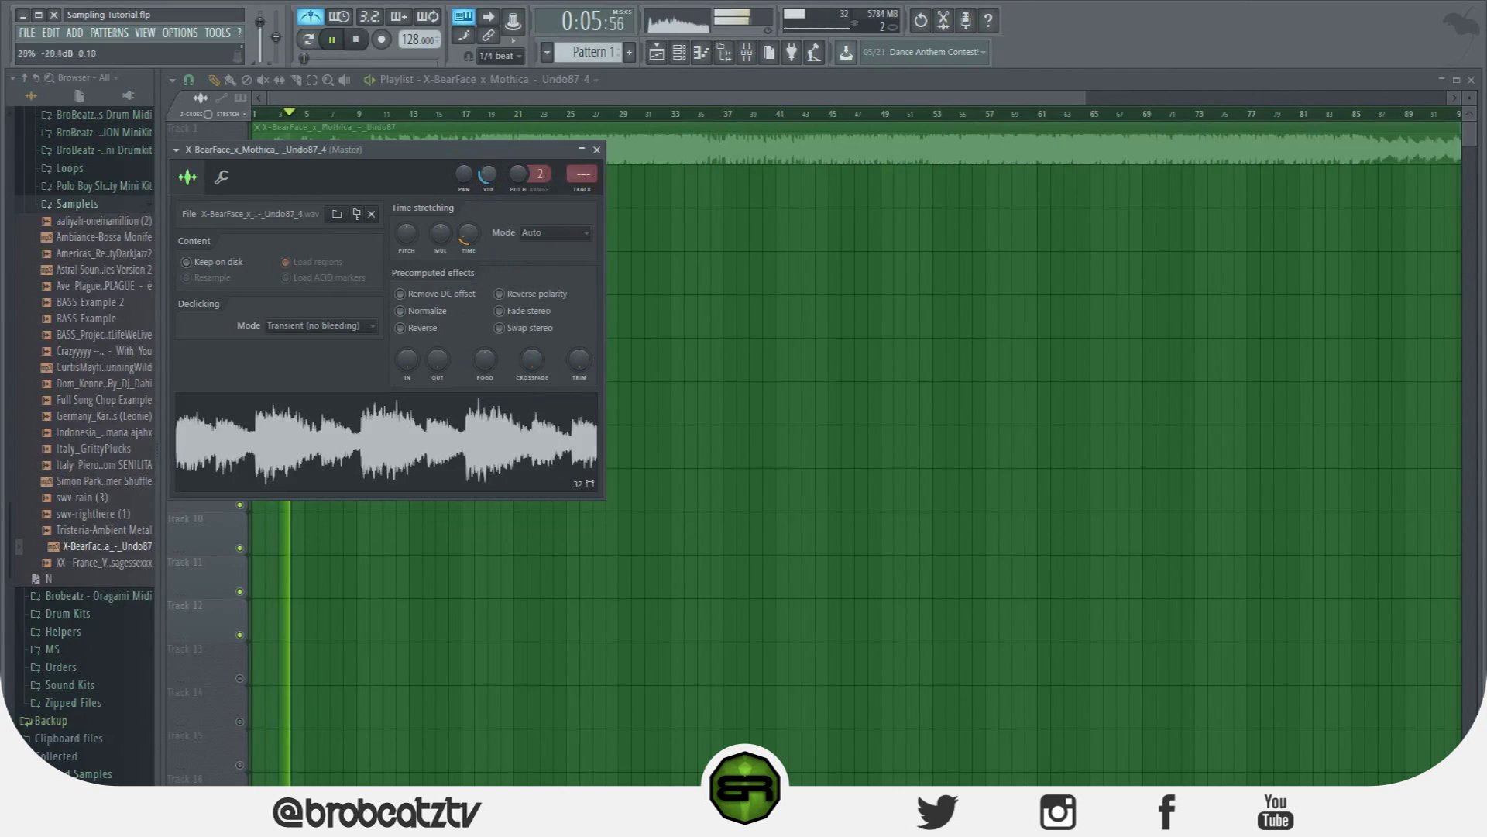
# Place a second Pattern 1 clip on Track 4 directly after the first one and stop playback.
pyautogui.click(411, 102)
pyautogui.click(294, 282)
pyautogui.click(334, 288)
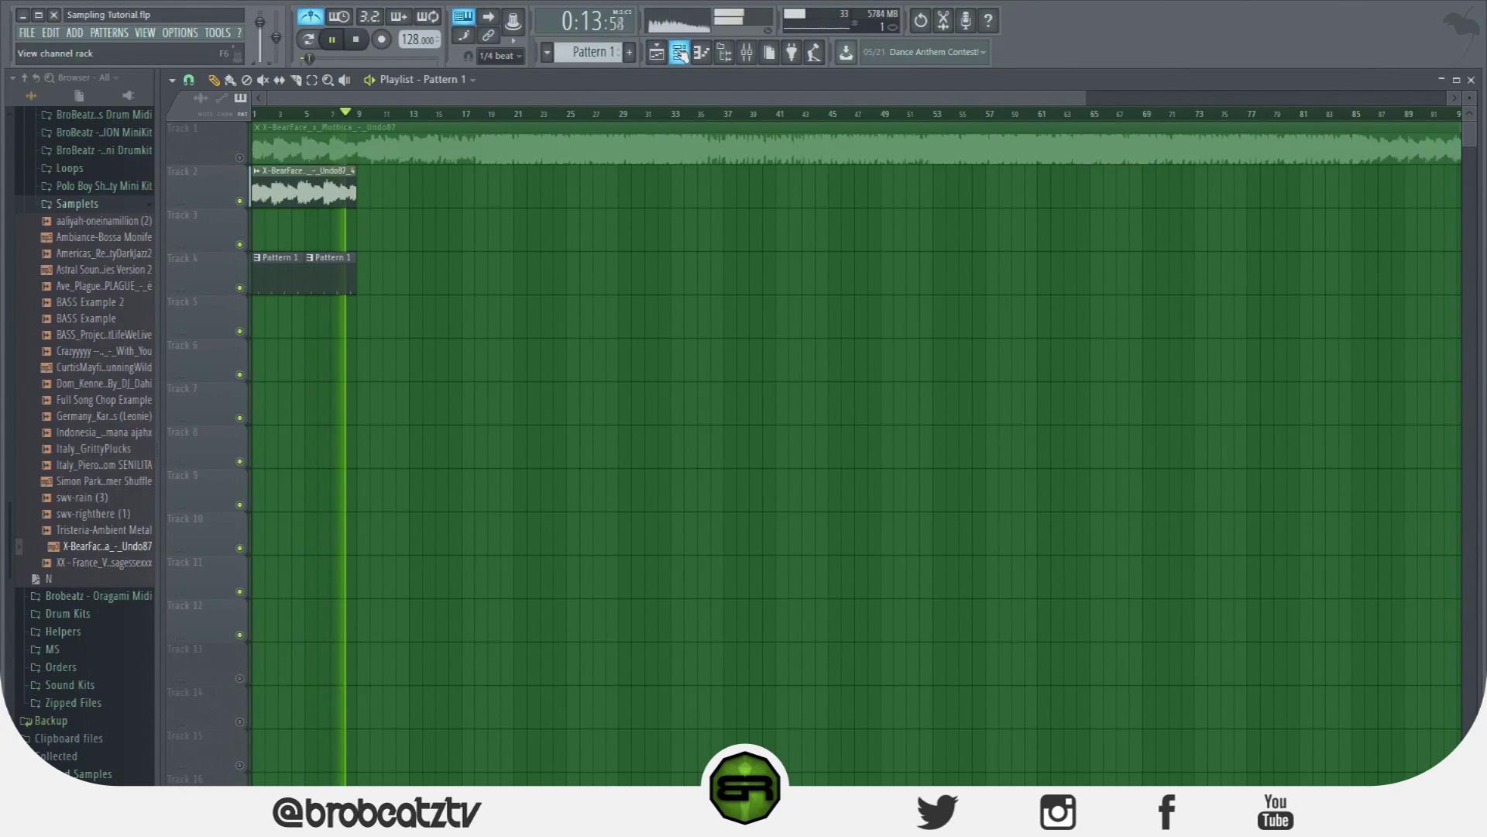
pyautogui.press('space')
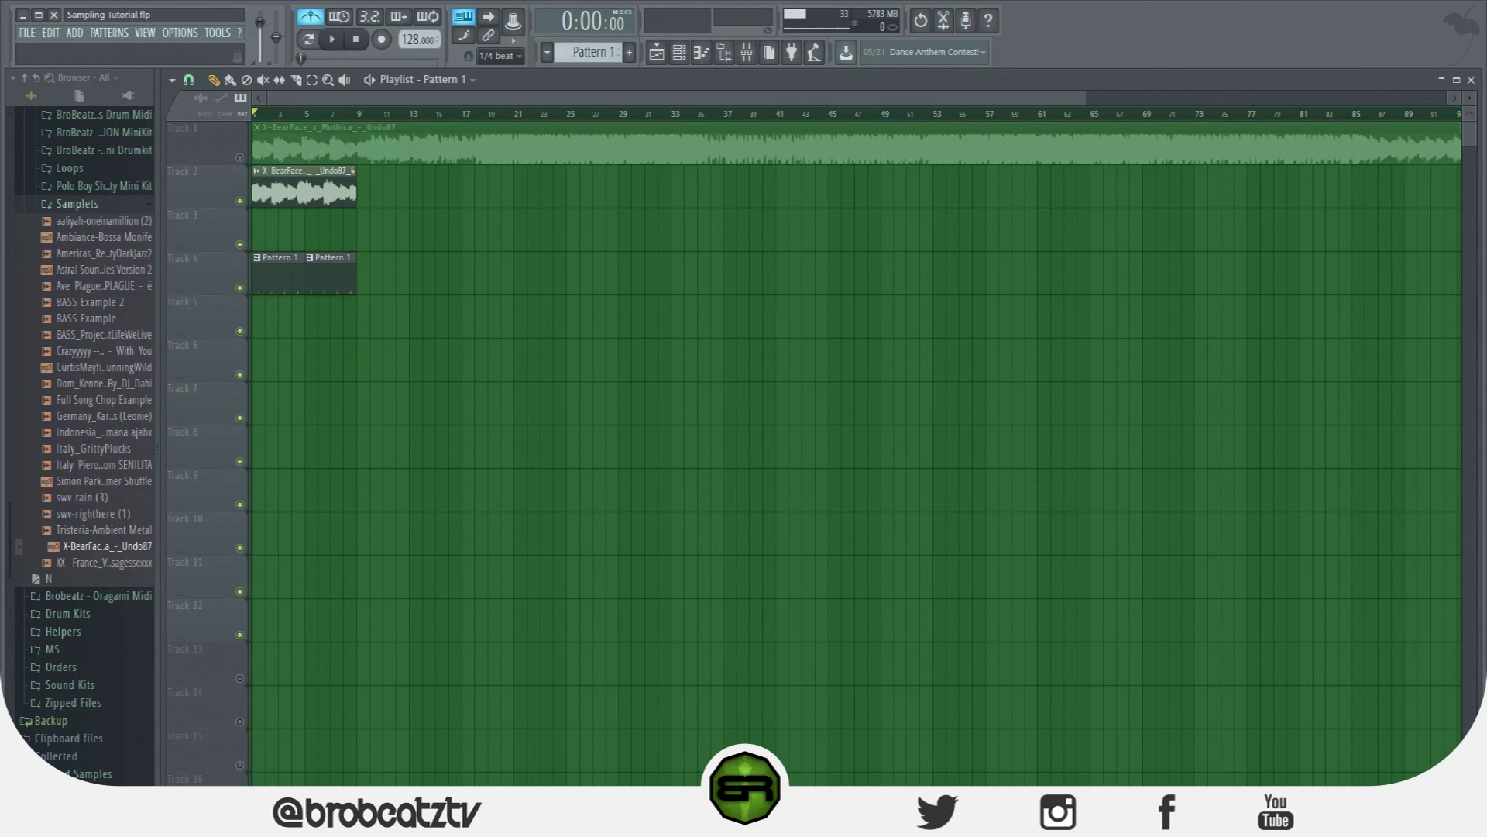
# Delete the full-length X-BearFace_x_Mothica_-_Undo87 audio channel from the channel rack.
pyautogui.click(678, 52)
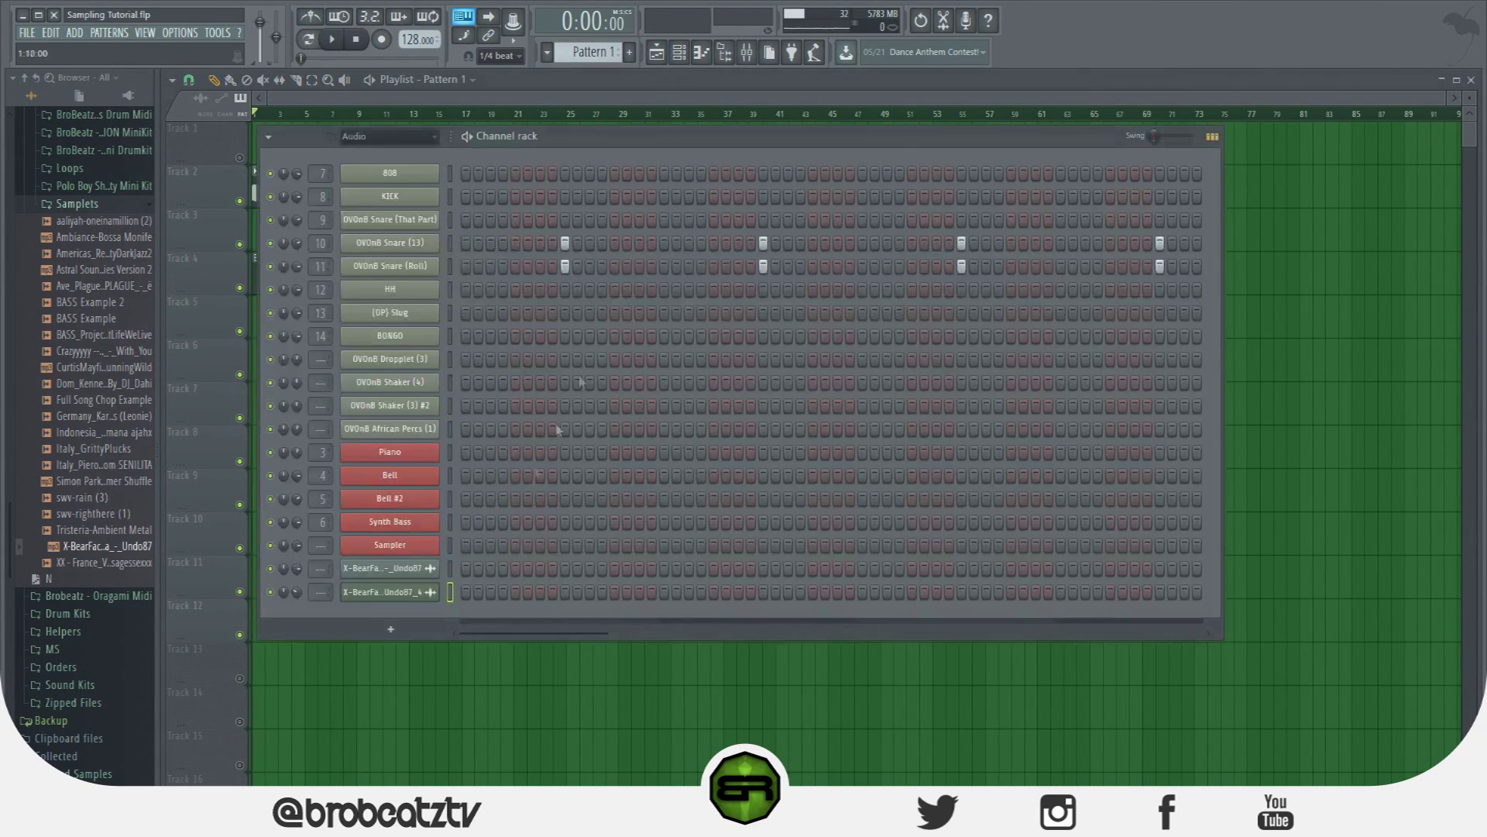
pyautogui.rightClick(436, 569)
pyautogui.click(467, 718)
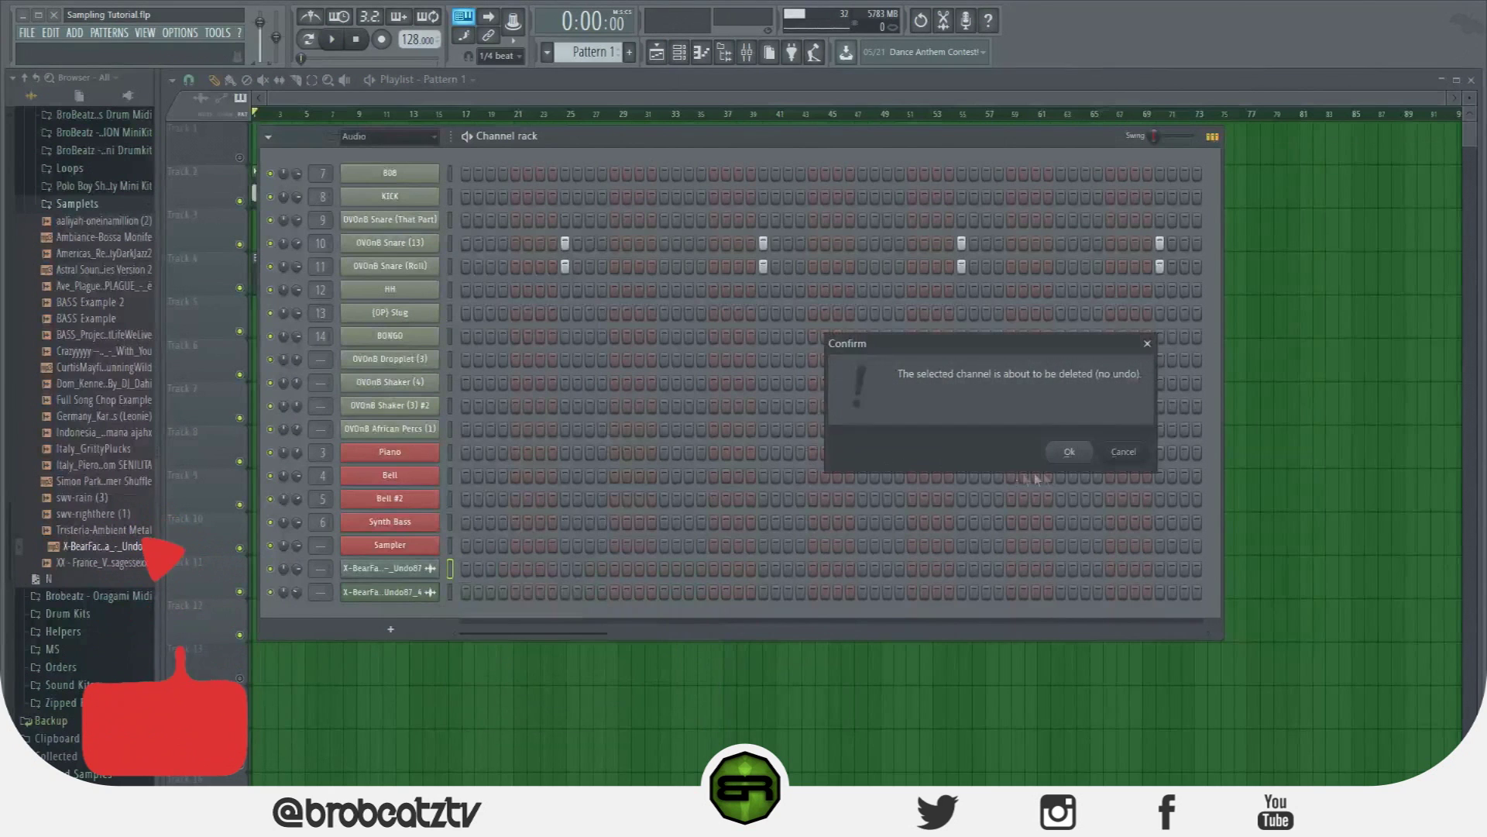
pyautogui.click(911, 455)
# Rename the remaining X-BearFace_x_Mothica_-_Undo87_4 audio clip channel as Samplet.
pyautogui.rightClick(436, 568)
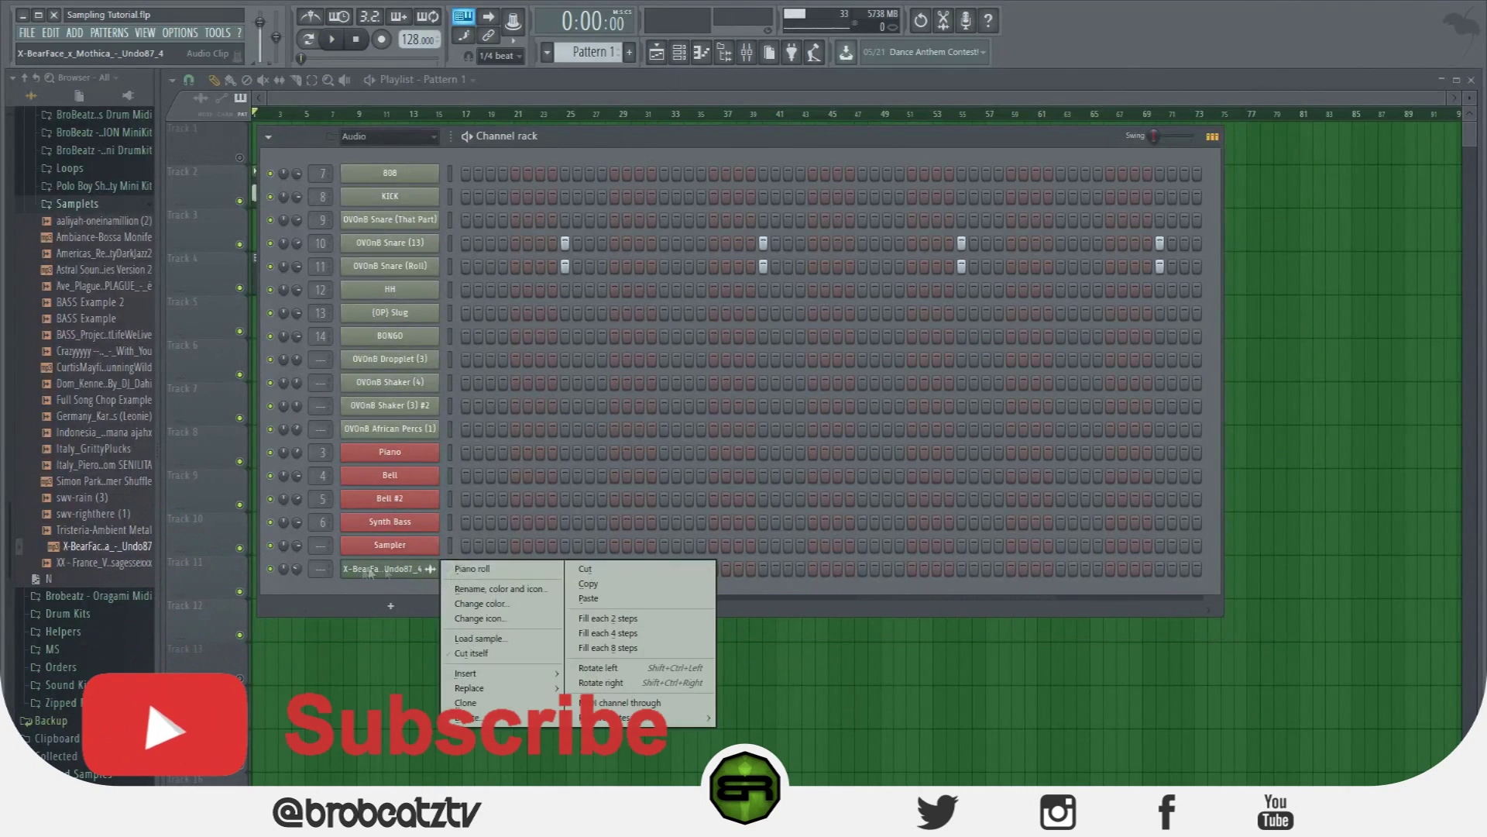
pyautogui.click(471, 587)
pyautogui.write('Sample1')
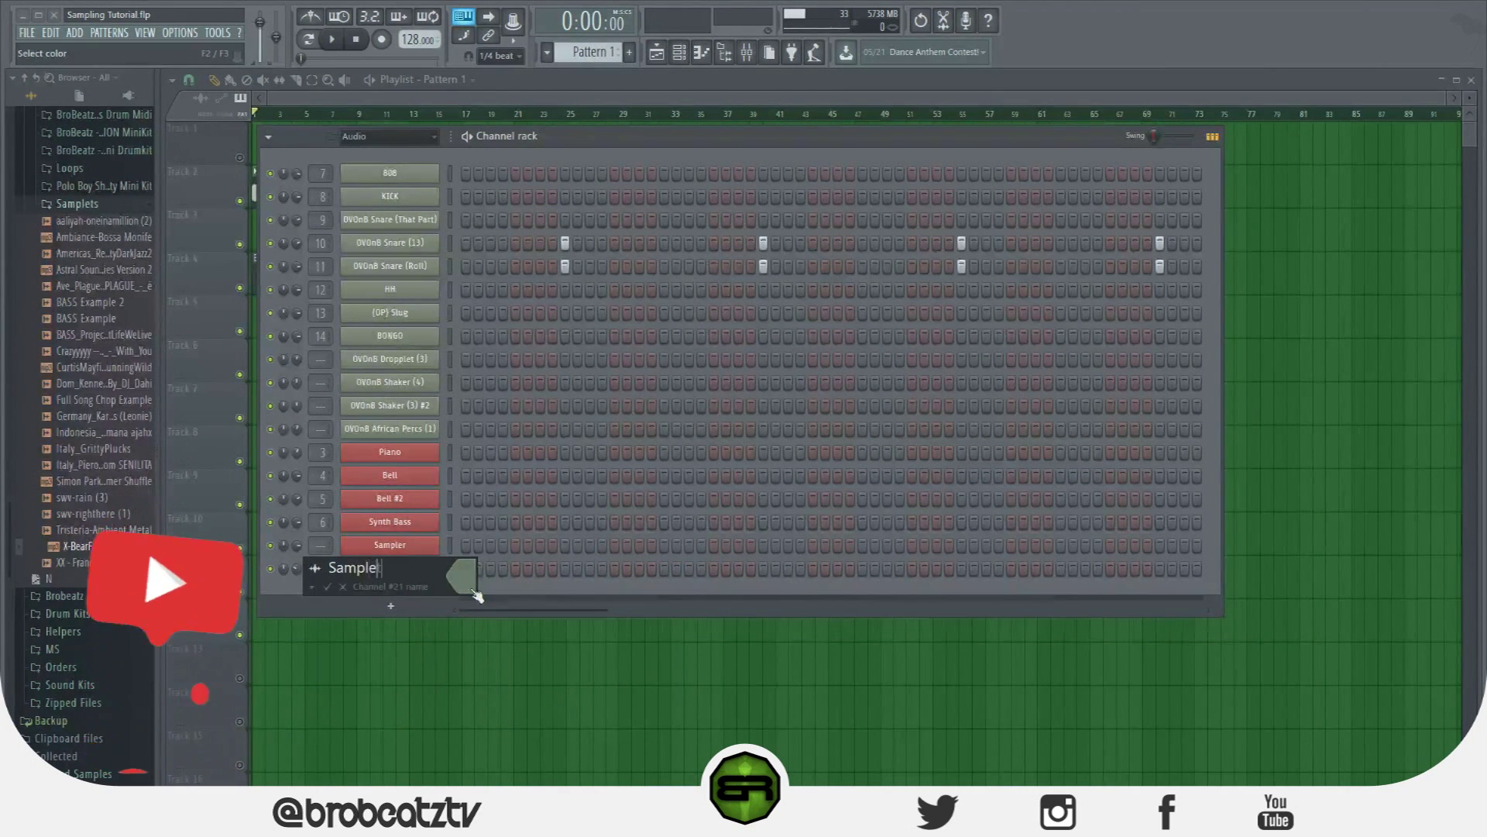
pyautogui.press('Return')
# Color the Samplet channel red and place it above Piano, routed to mixer track 1.
pyautogui.rightClick(381, 572)
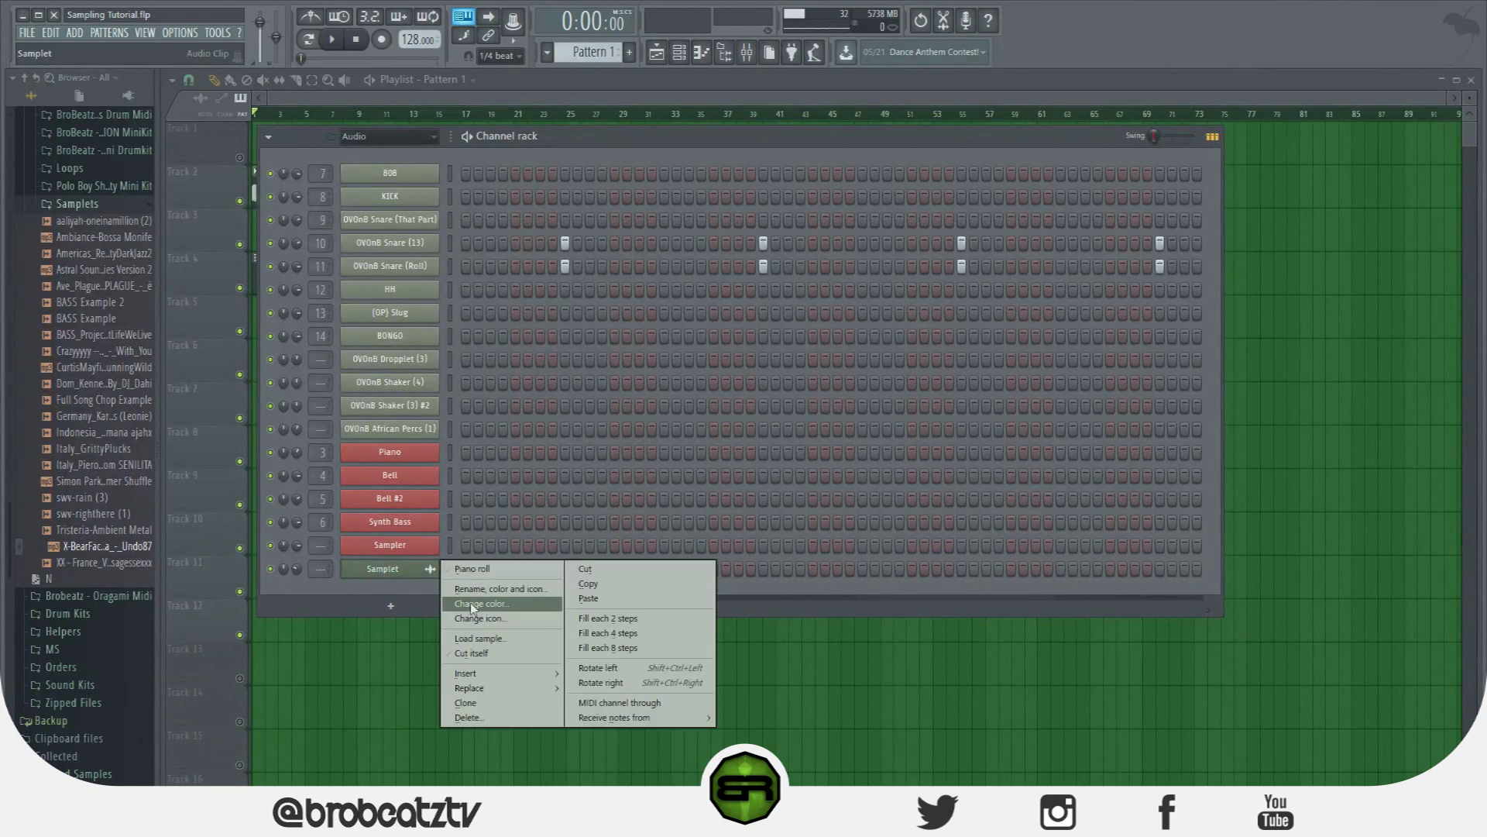
pyautogui.click(480, 607)
pyautogui.click(476, 622)
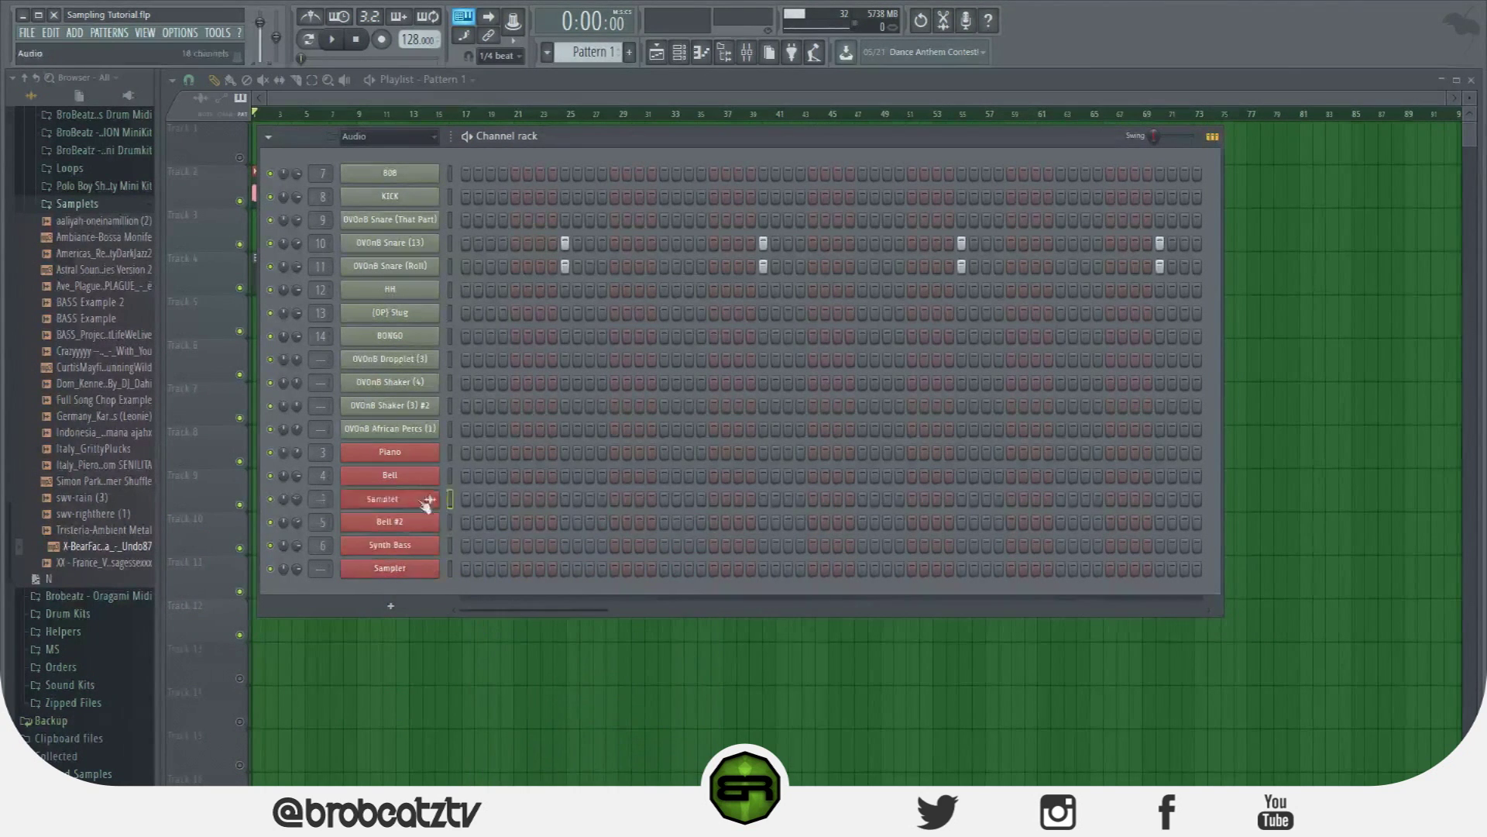
pyautogui.rightClick(401, 461)
pyautogui.click(323, 452)
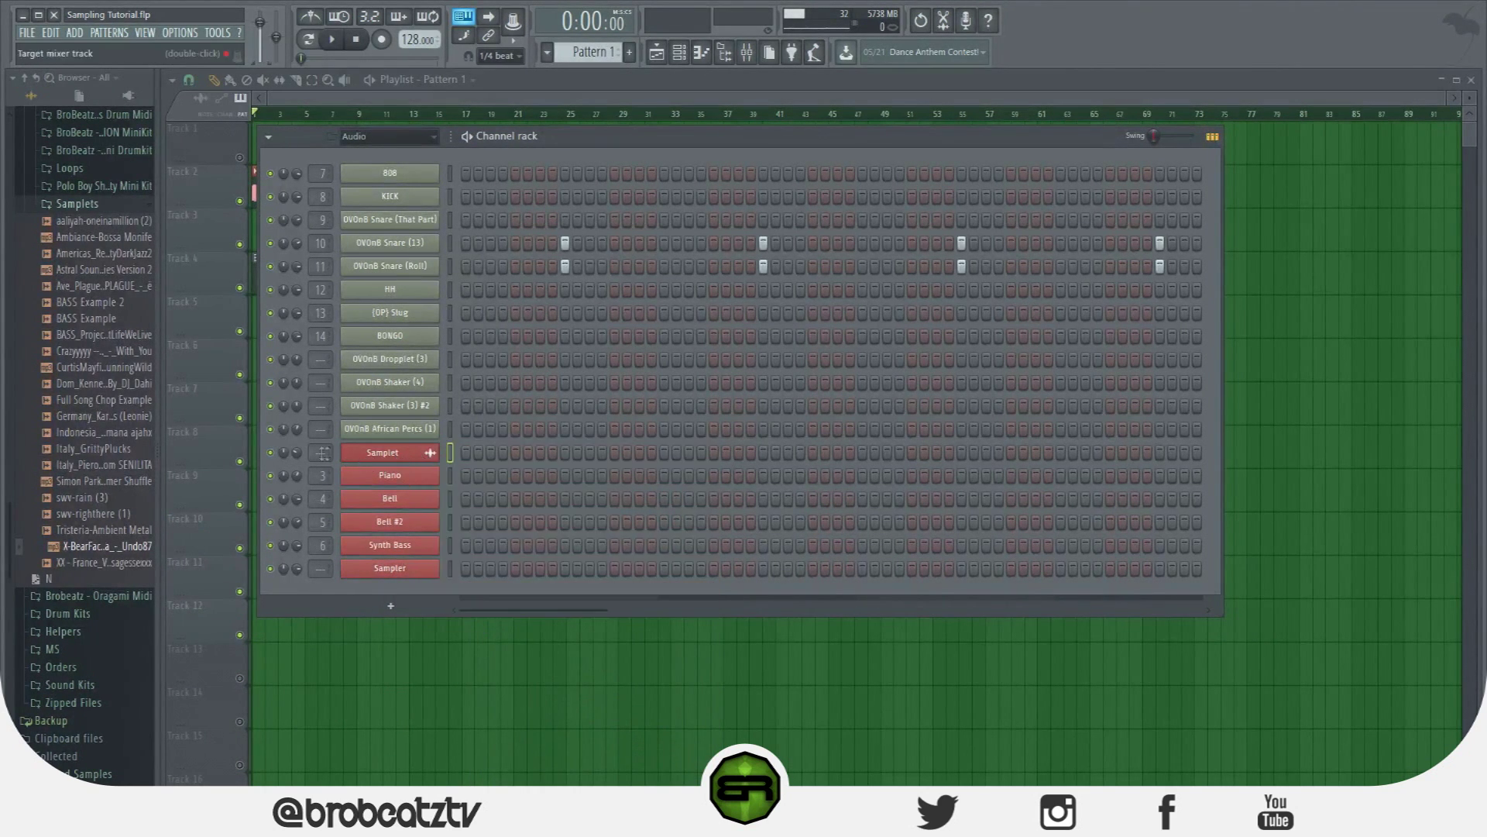
# Clone the Samplet channel and name the clone Samplet Bass, routed to mixer track 2.
pyautogui.rightClick(383, 457)
pyautogui.click(465, 575)
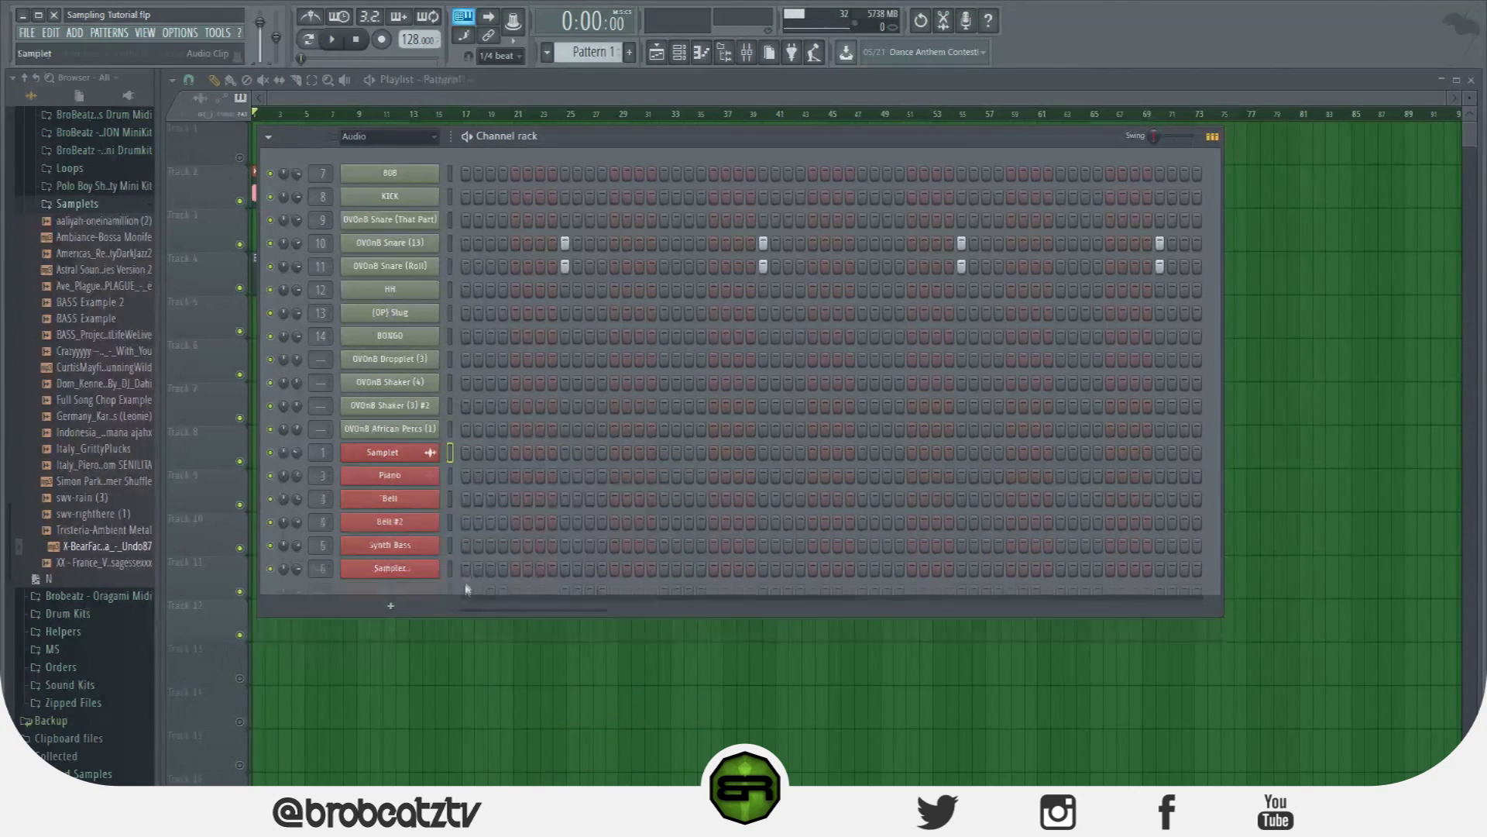
pyautogui.rightClick(387, 474)
pyautogui.click(480, 500)
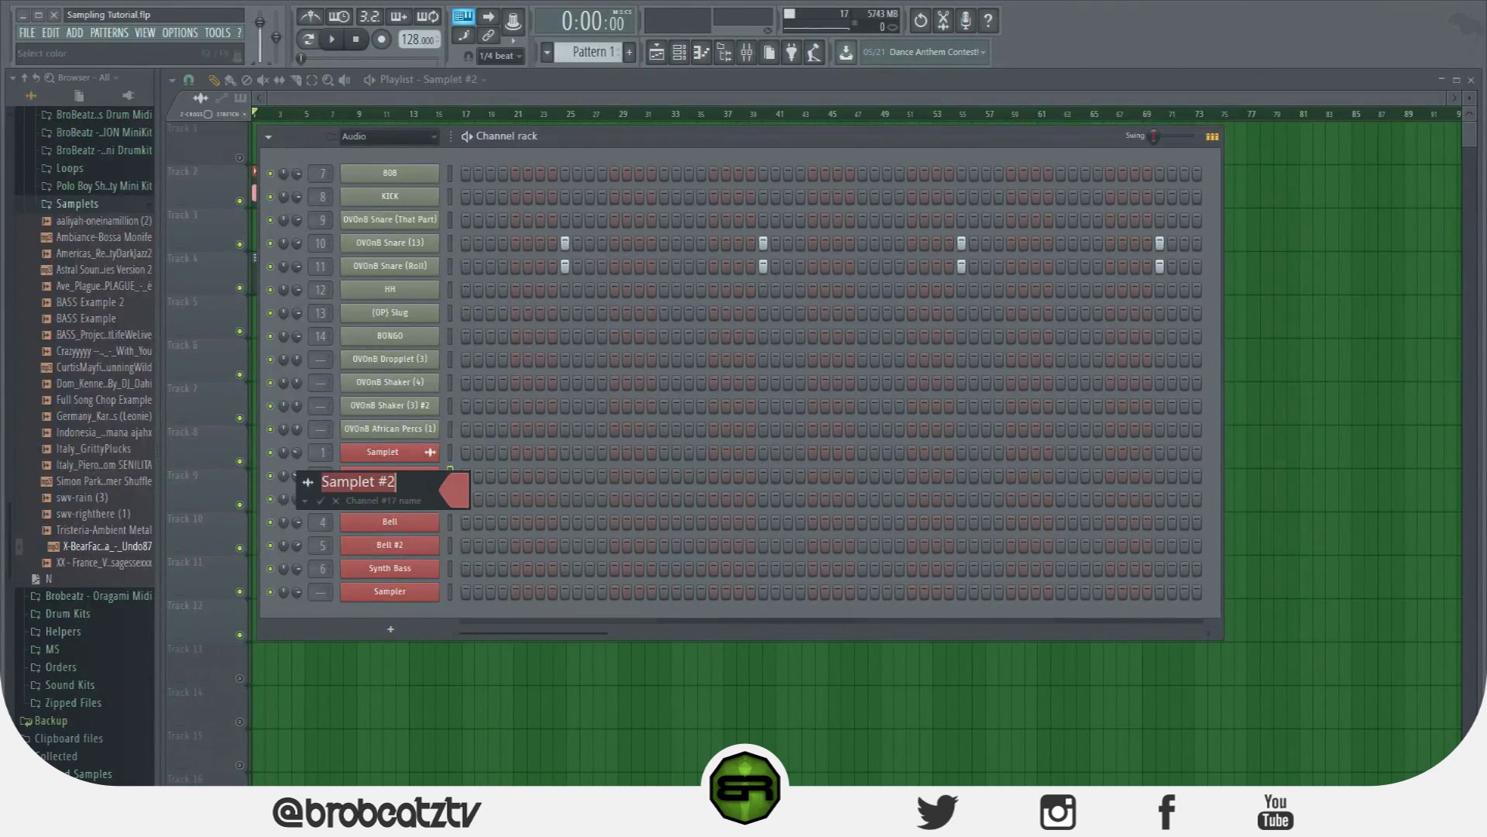
pyautogui.write('Samplet Bass')
pyautogui.press('Return')
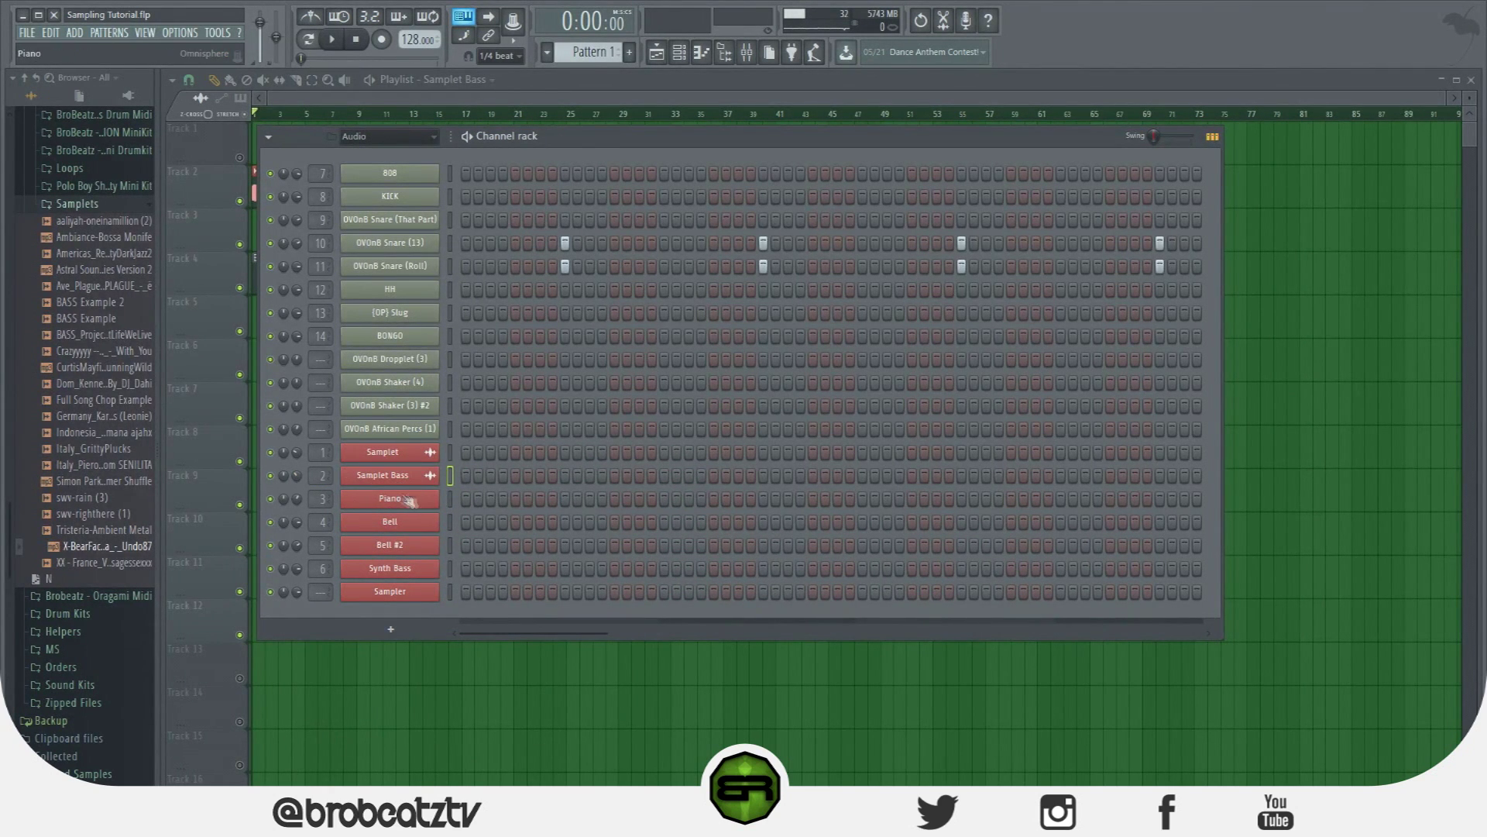
# Place the Samplet Bass audio clip on playlist Track 1 starting at bar 1.
pyautogui.click(387, 475)
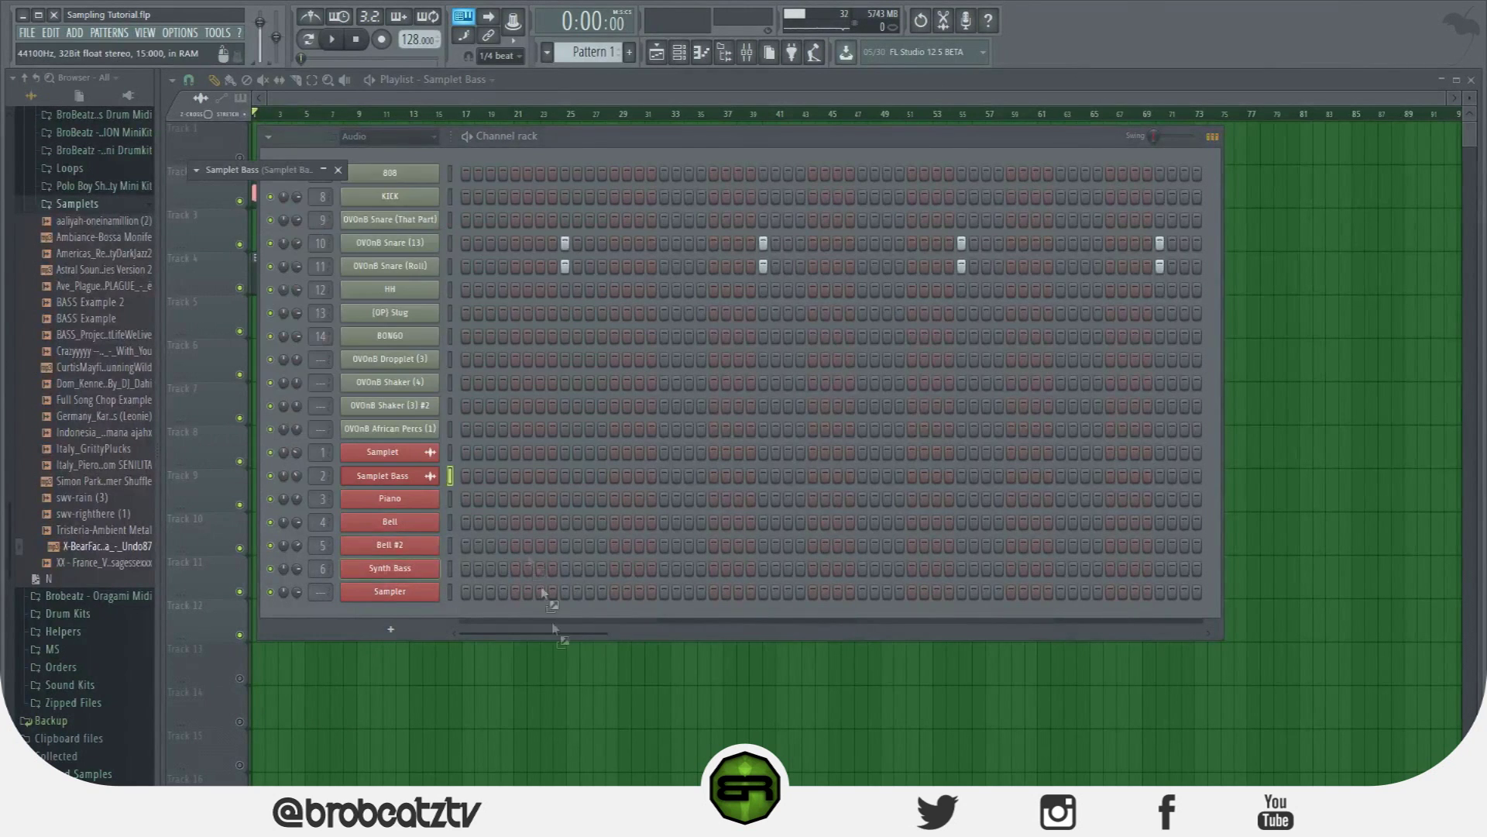
pyautogui.moveTo(445, 688); pyautogui.dragTo(326, 147)
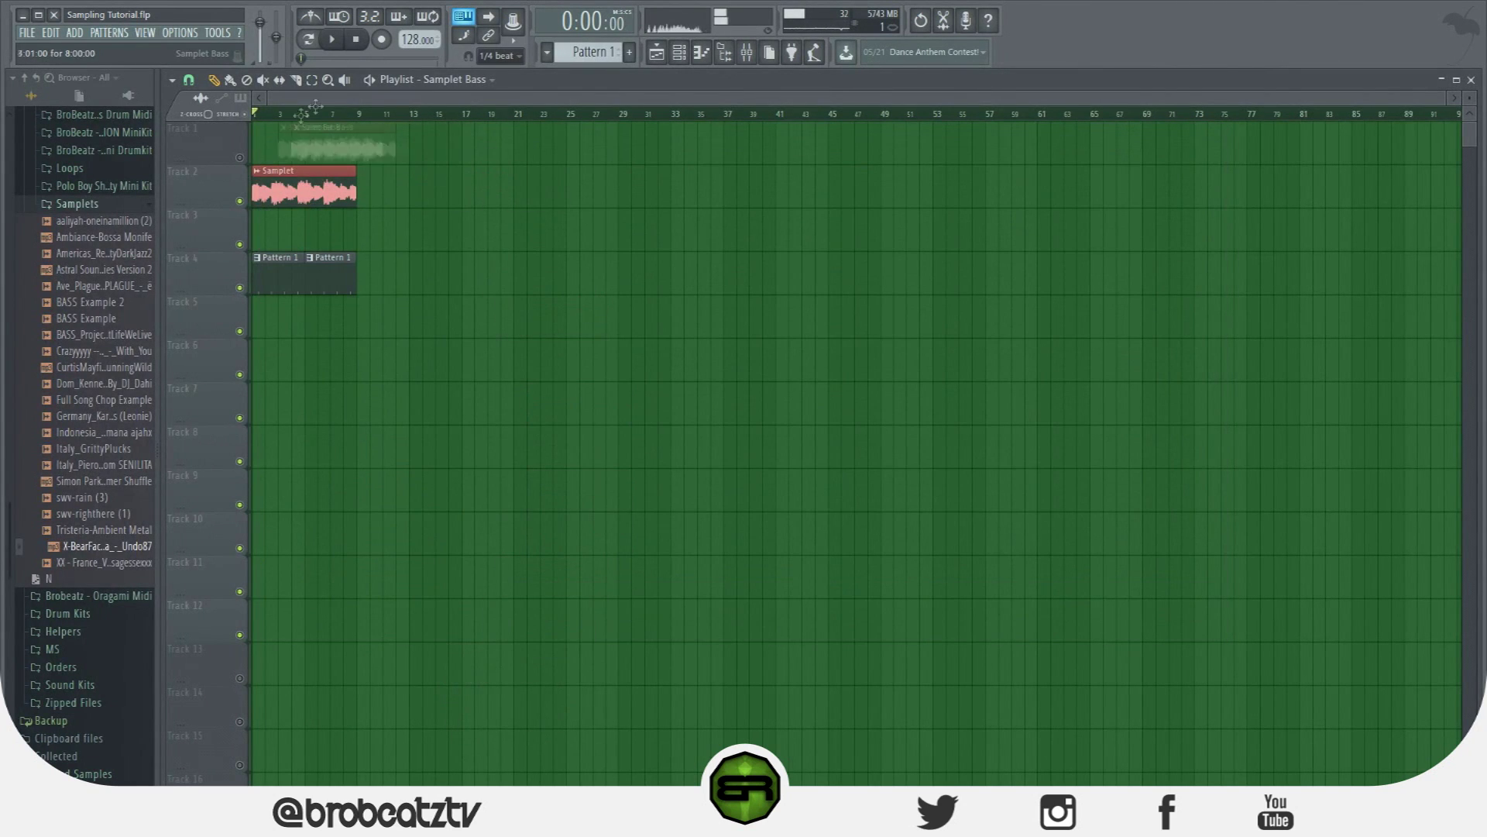
pyautogui.press('space')
# Mute every playlist track except Track 1 and Track 2.
pyautogui.click(240, 158)
pyautogui.rightClick(239, 201)
pyautogui.click(240, 157)
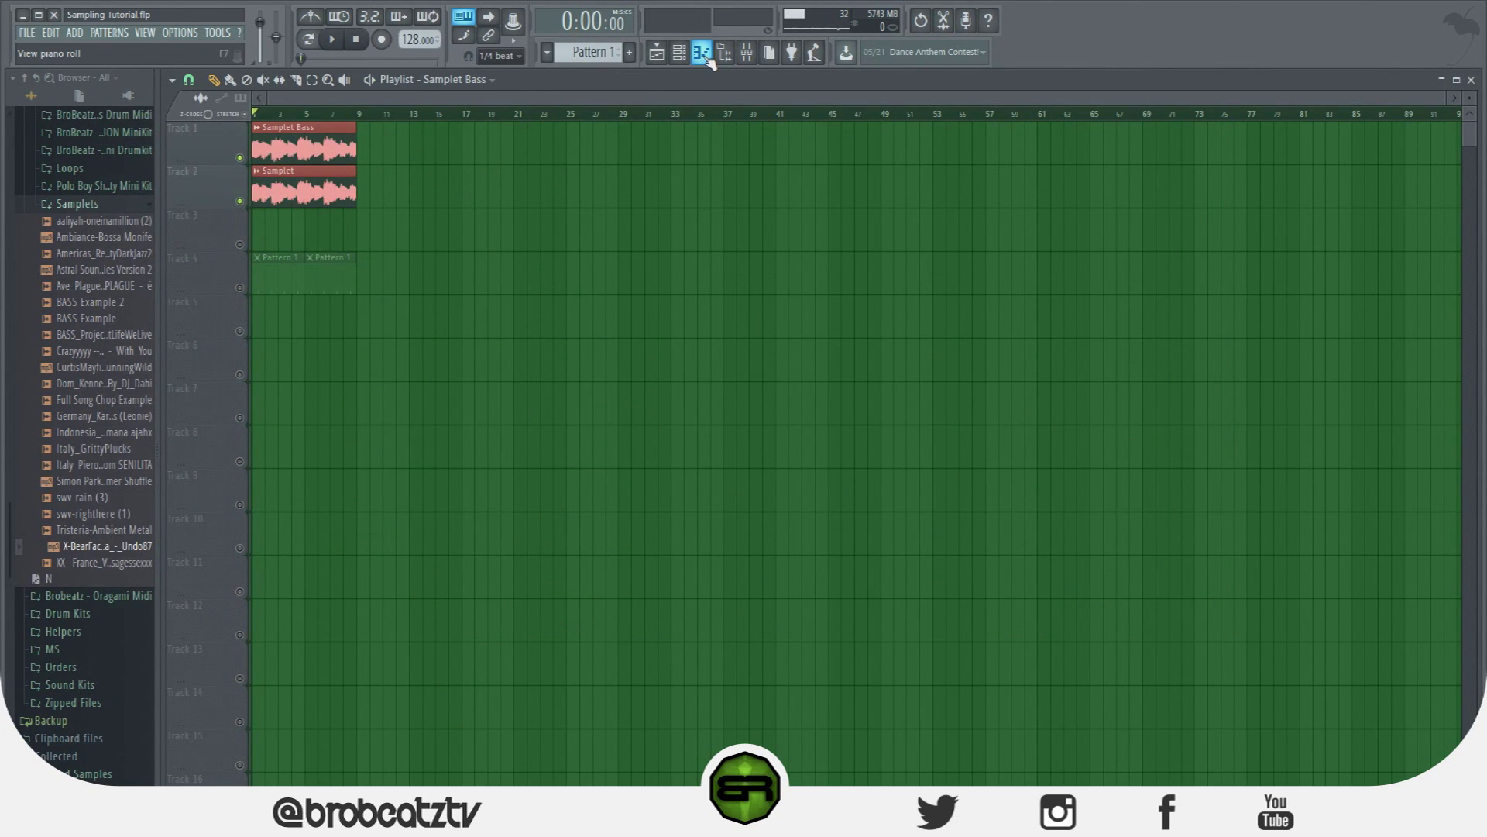
# Load FabFilter Pro-Q 2 into the first effect slot of the Samplet mixer track.
pyautogui.click(747, 52)
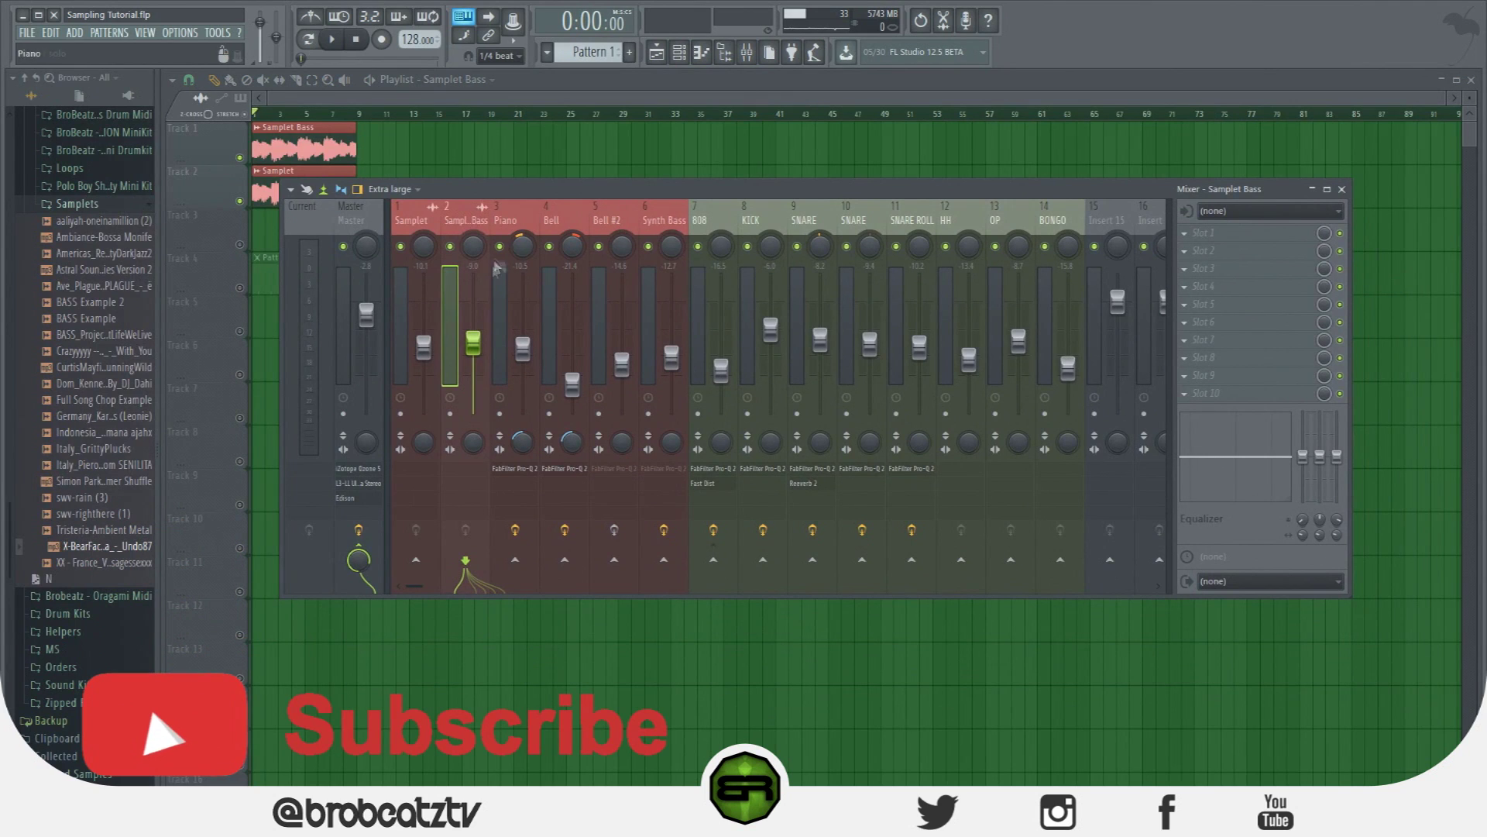
pyautogui.click(416, 221)
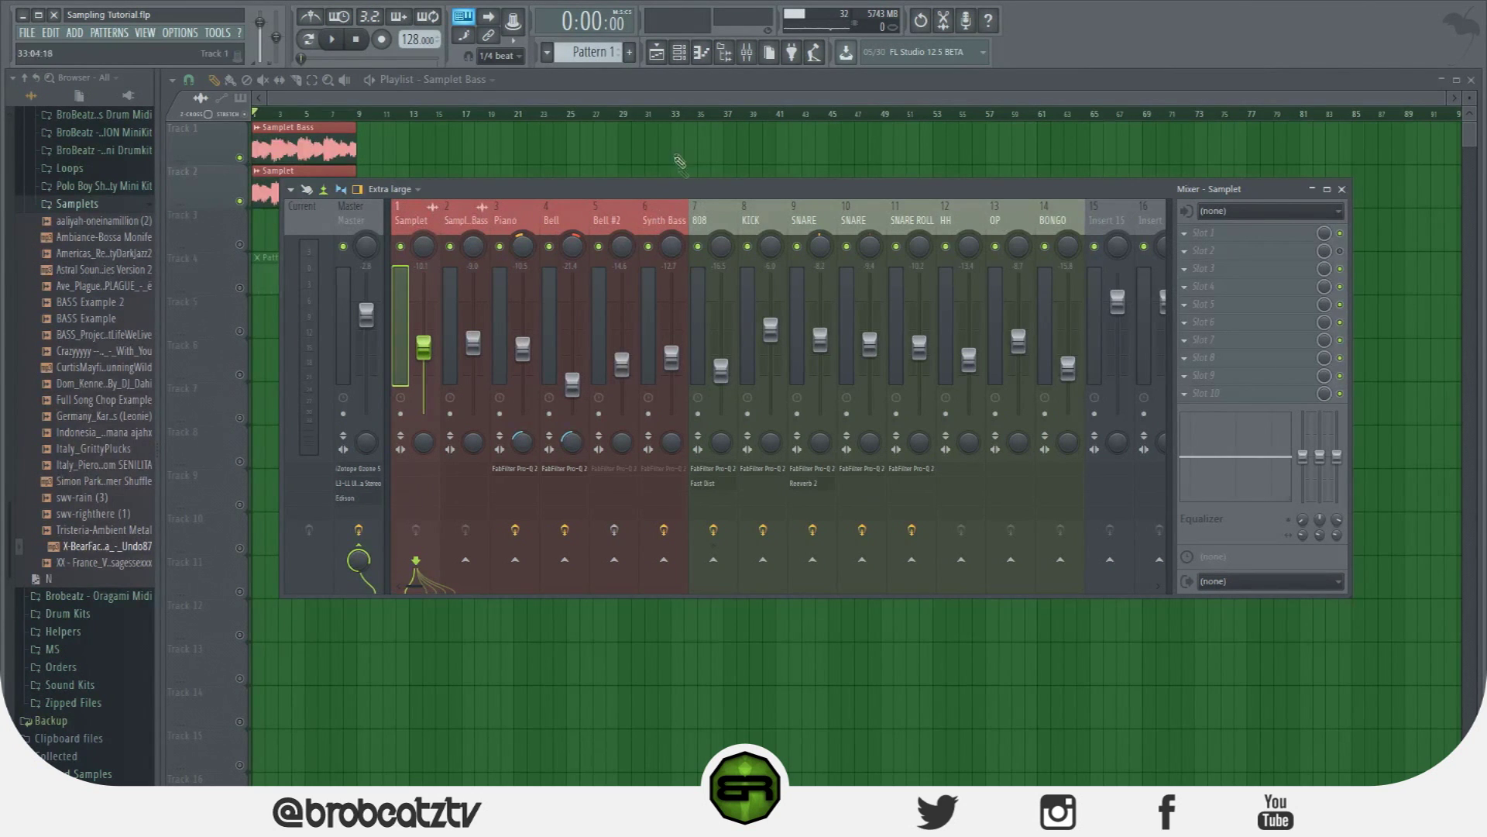
pyautogui.click(466, 224)
pyautogui.click(423, 223)
pyautogui.click(1201, 235)
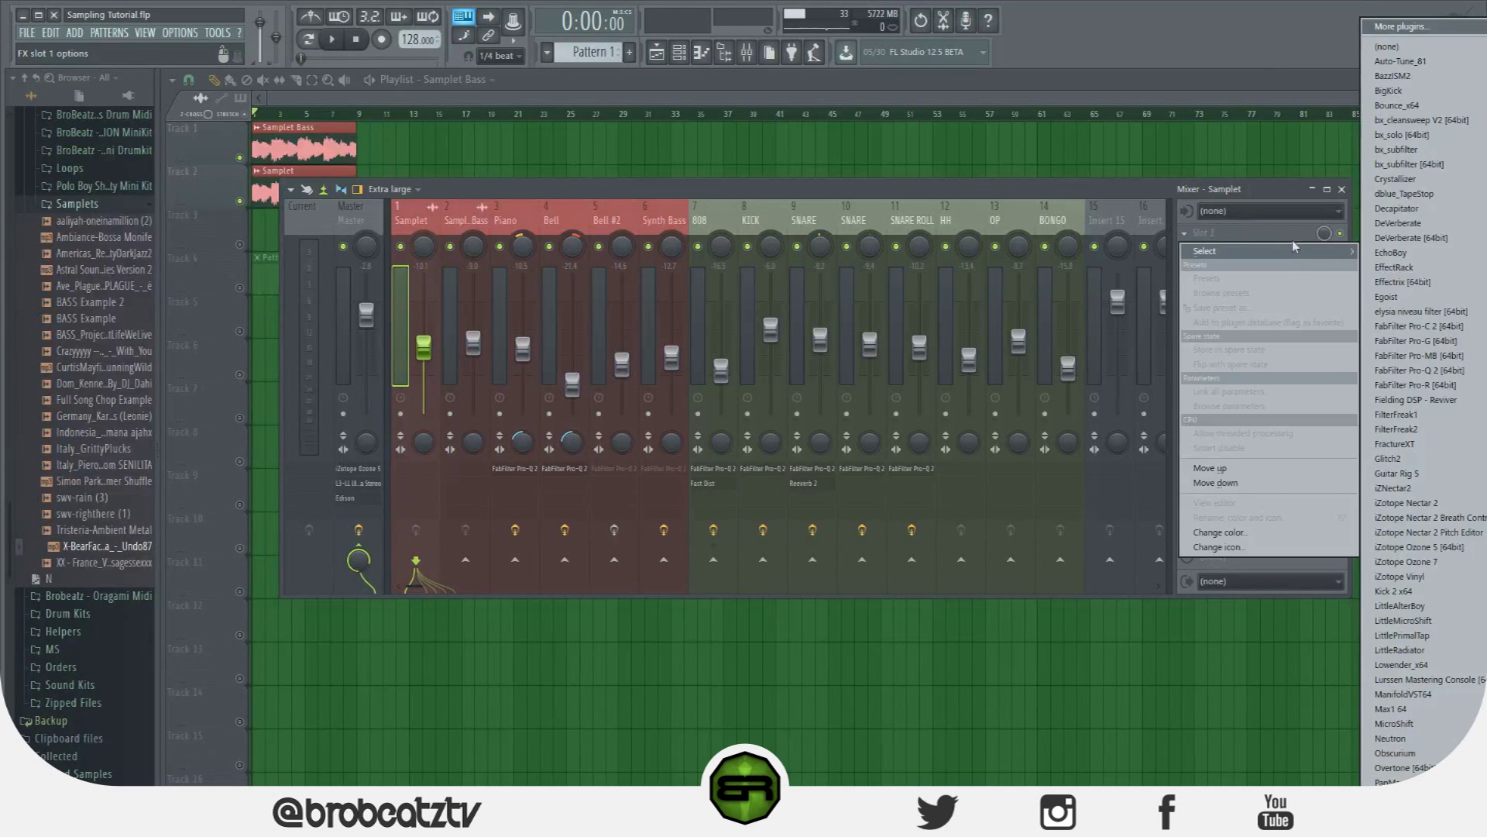
pyautogui.click(1474, 372)
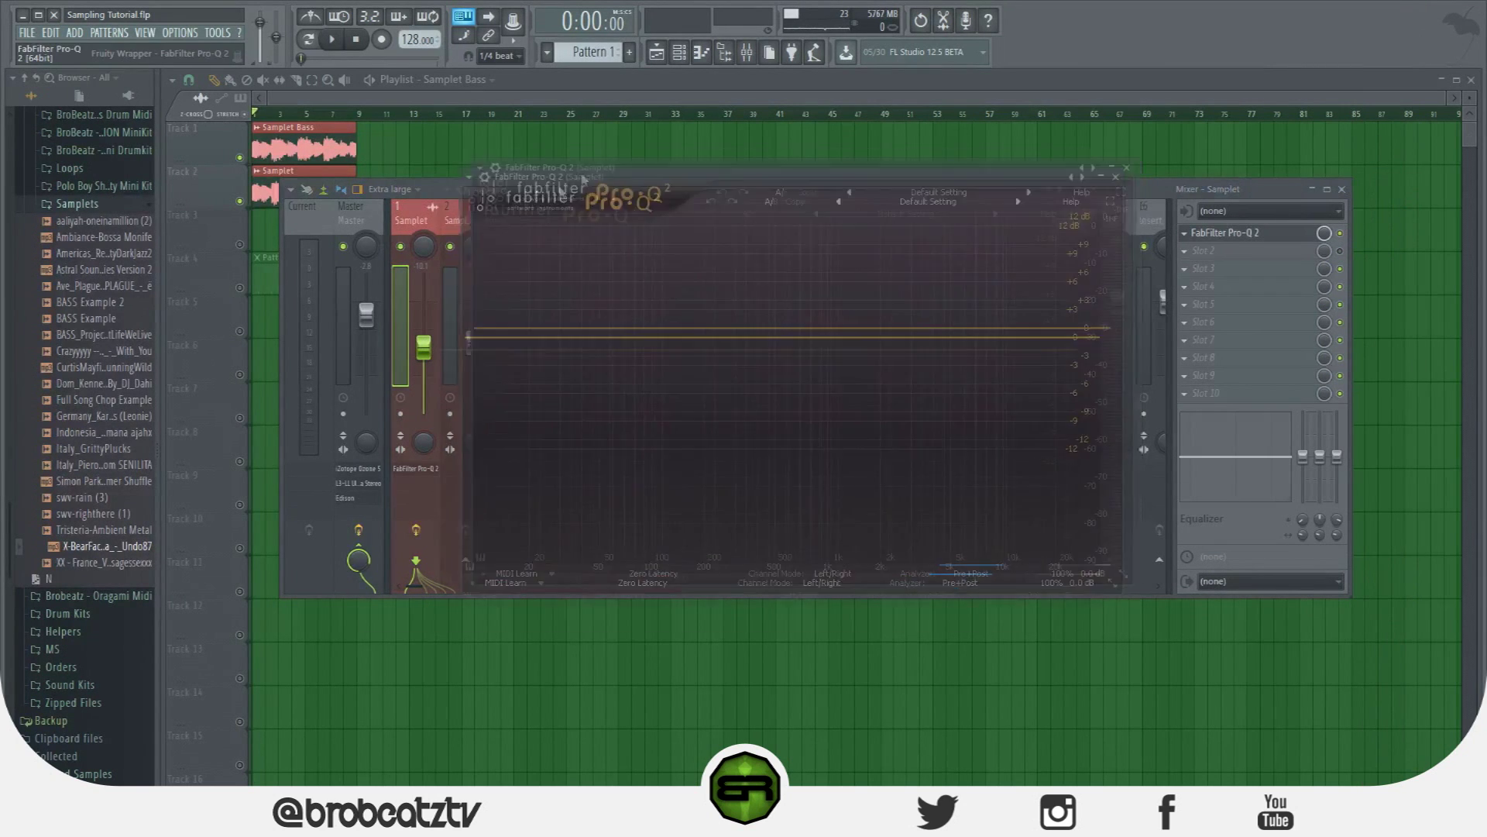
pyautogui.moveTo(518, 220); pyautogui.dragTo(422, 181)
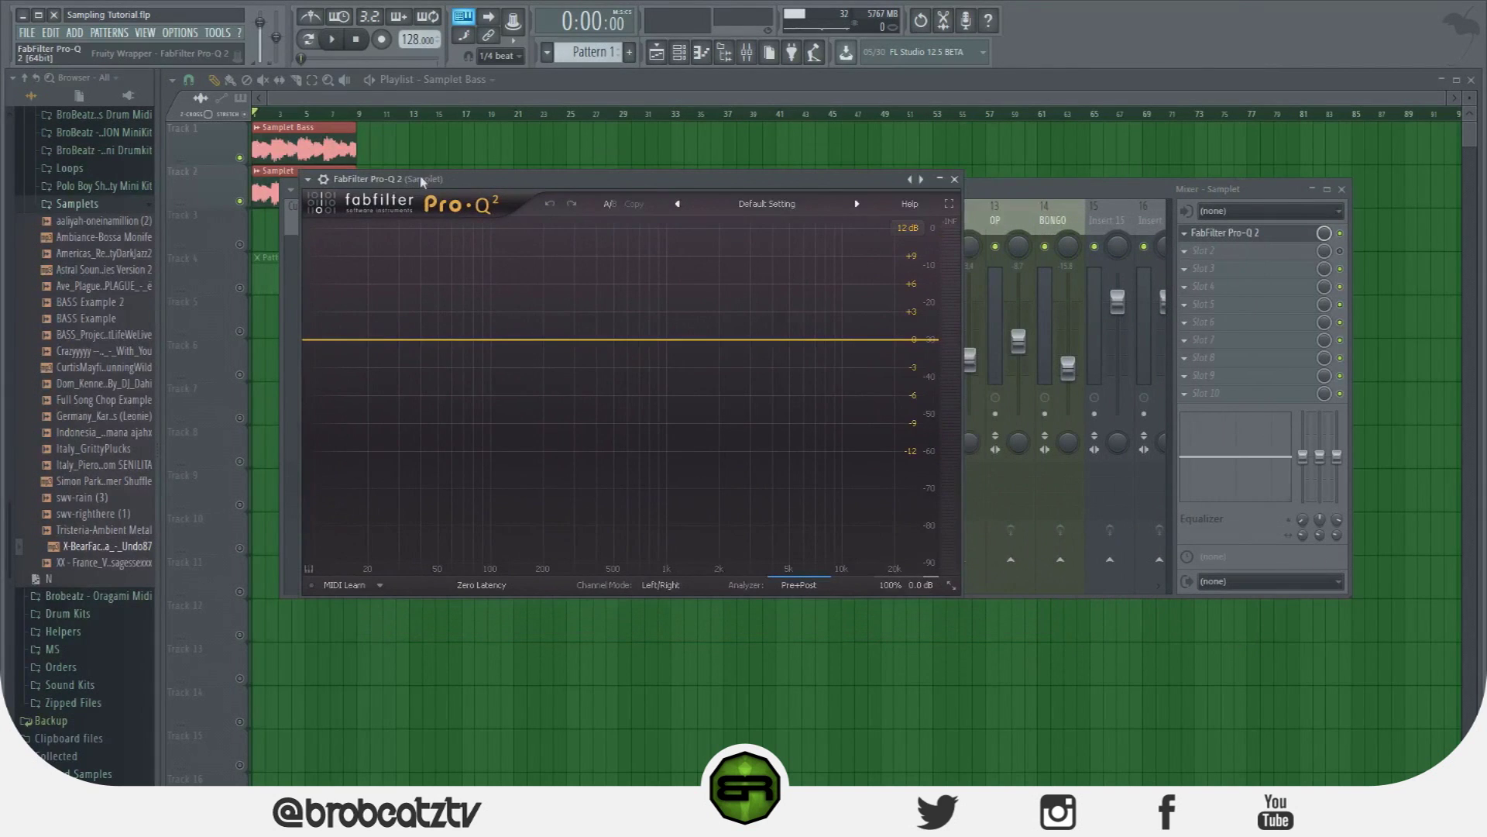
# Add a 12 dB/oct low-cut band to the Samplet EQ and set its cutoff to about 17 Hz during playback.
pyautogui.click(326, 341)
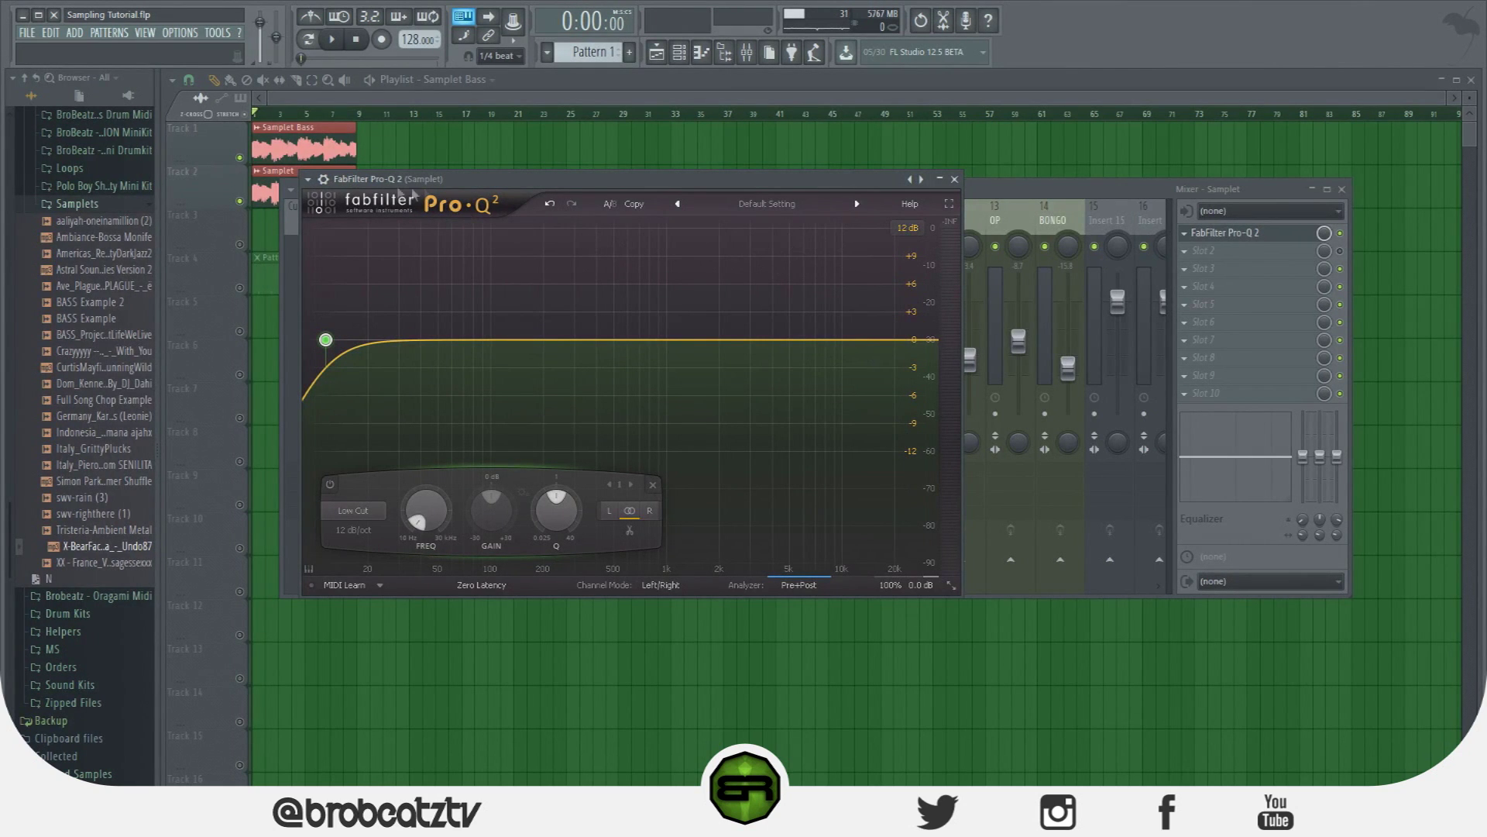
pyautogui.press('space')
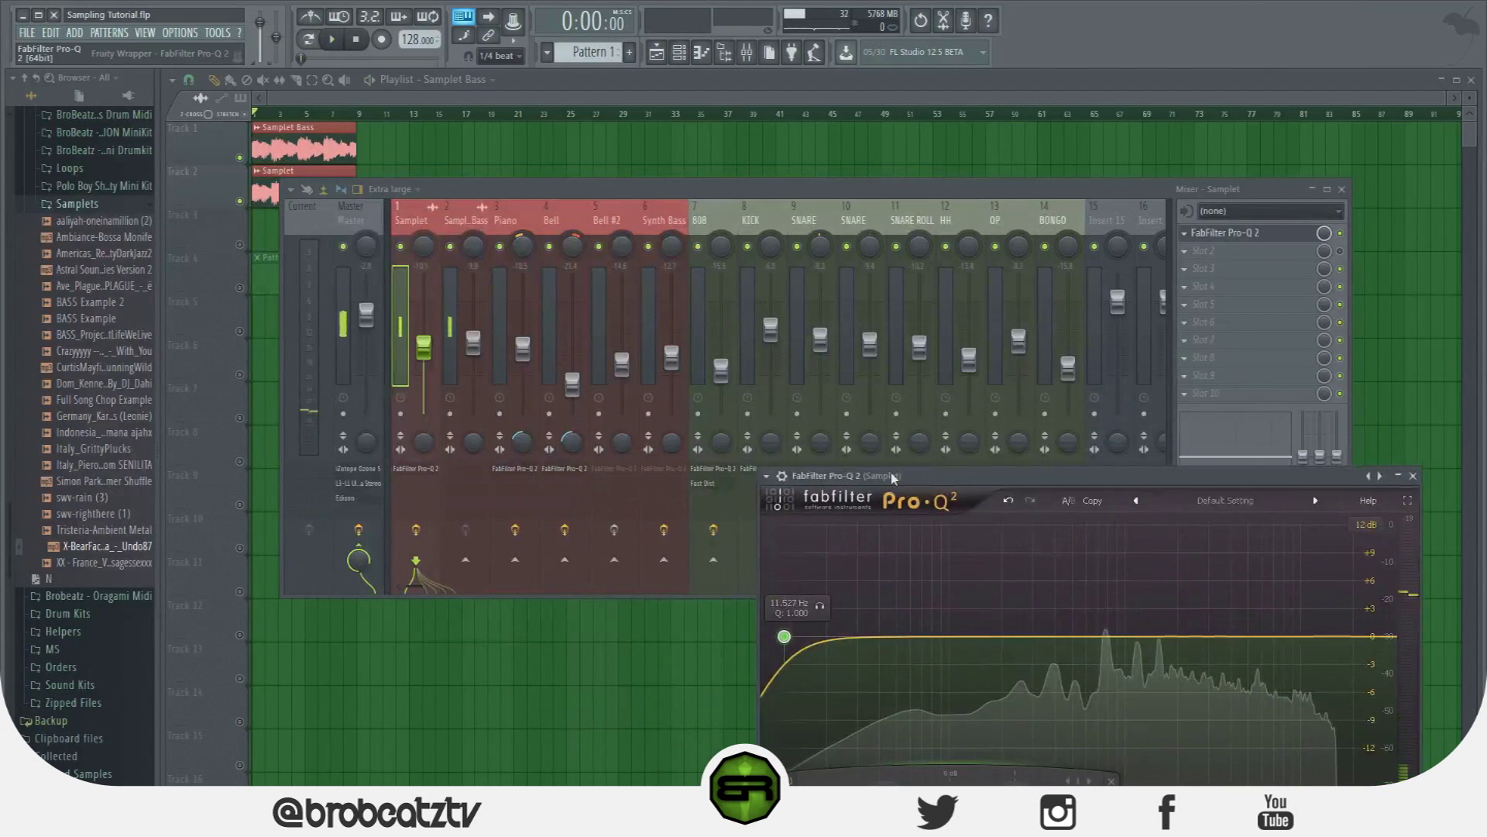
pyautogui.moveTo(852, 465); pyautogui.dragTo(398, 99)
pyautogui.scroll(3, 329, 233)
pyautogui.moveTo(328, 236); pyautogui.dragTo(339, 266)
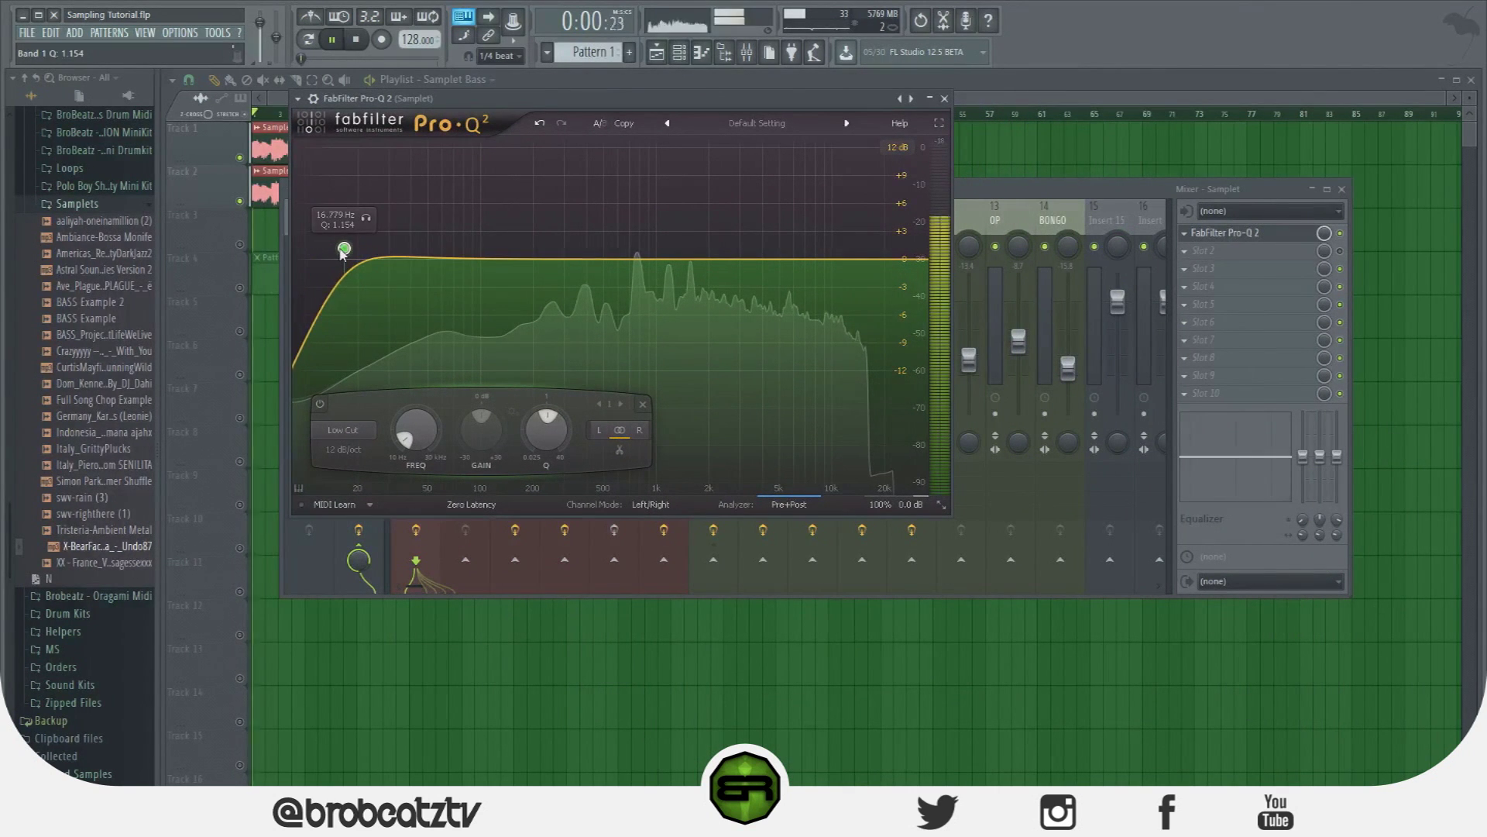
# Solo the Samplet mixer track and raise its low-cut frequency to about 1879 Hz while it plays.
pyautogui.click(1042, 192)
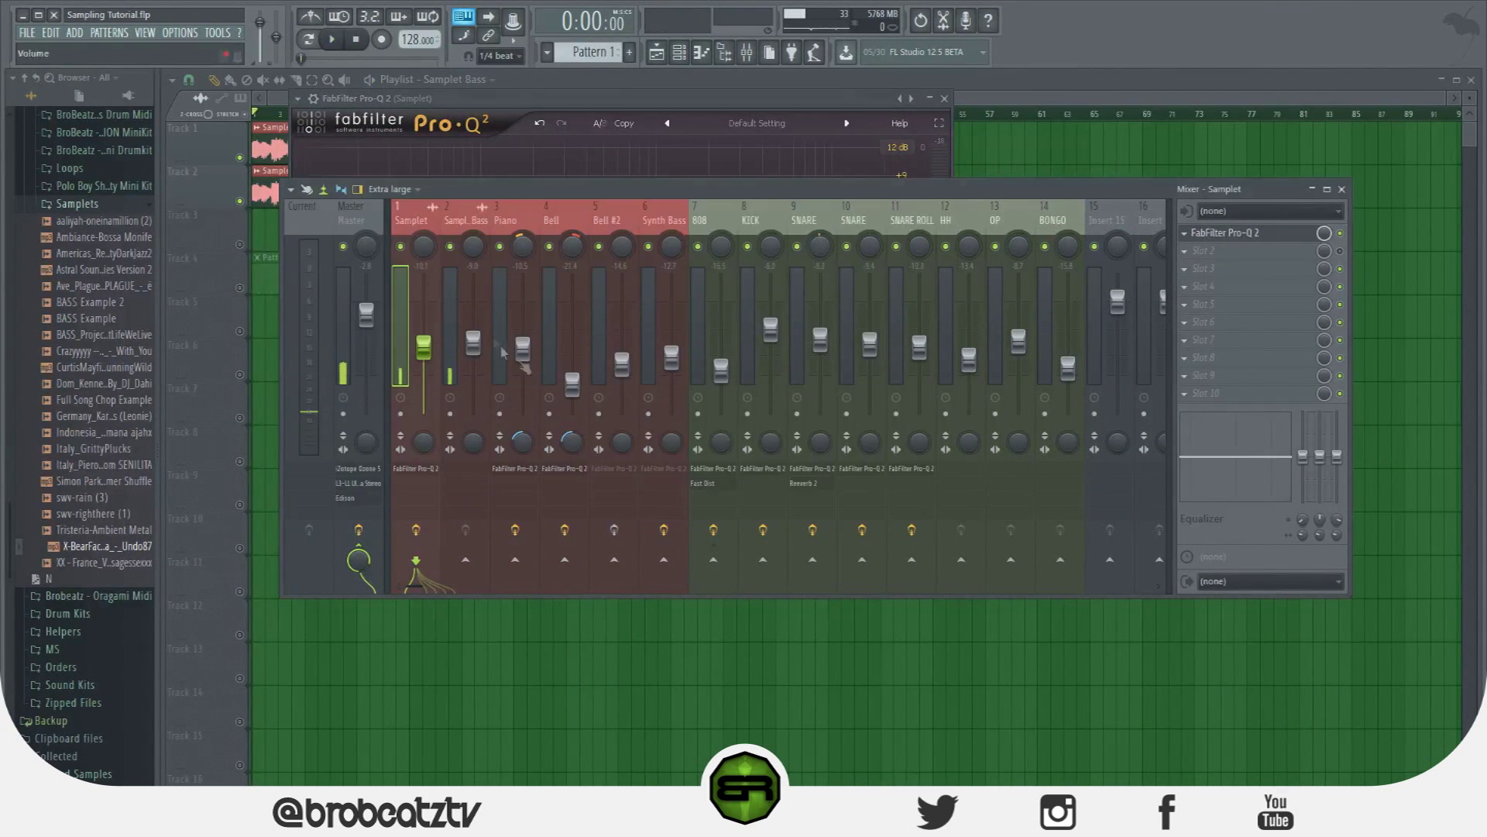
pyautogui.rightClick(402, 246)
pyautogui.click(392, 158)
pyautogui.press('space')
pyautogui.moveTo(339, 267); pyautogui.dragTo(704, 252)
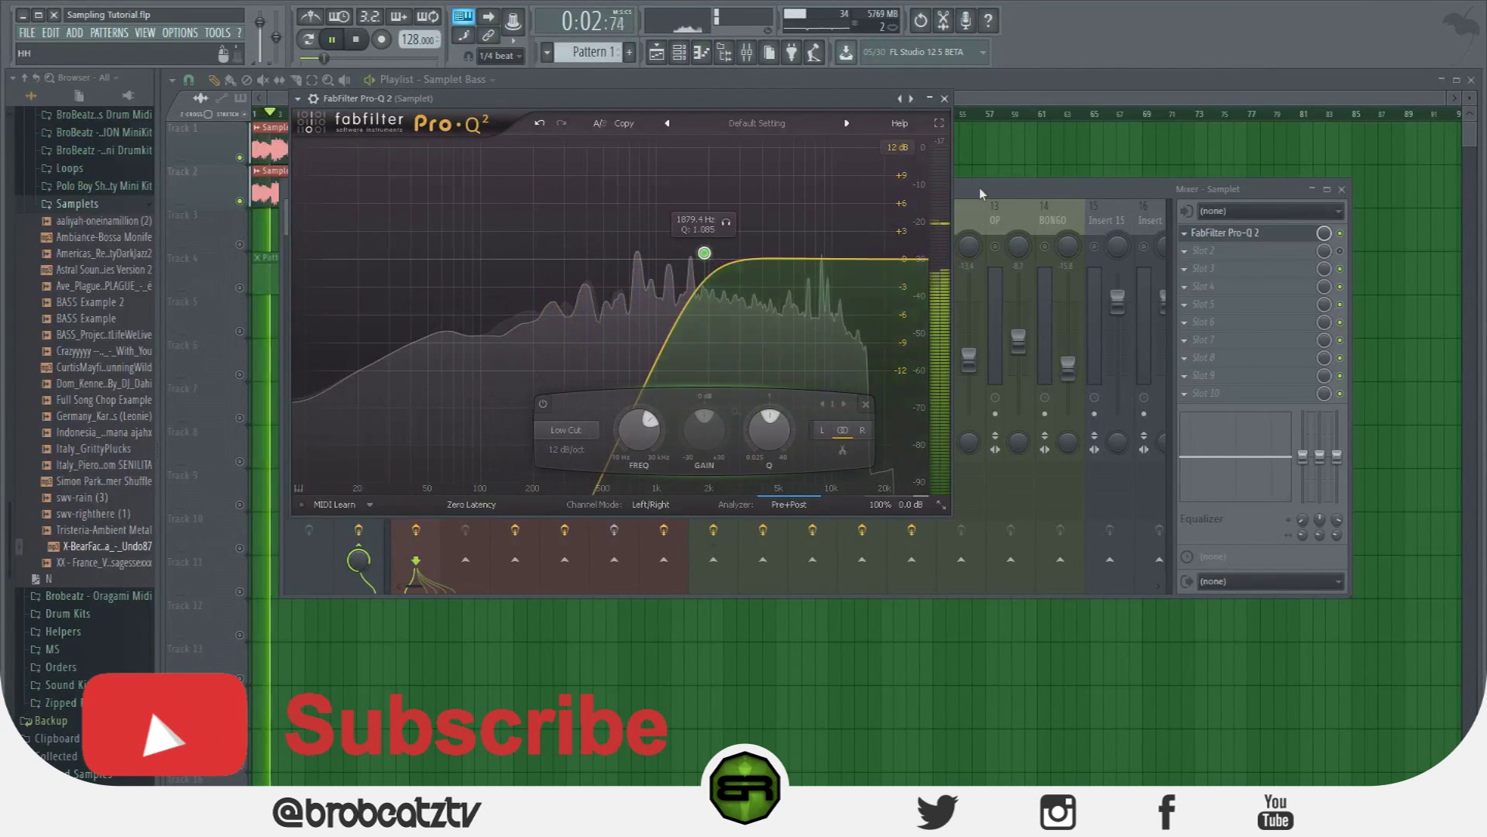
# Raise the volume fader of the Samplet mixer track.
pyautogui.click(980, 195)
pyautogui.moveTo(424, 341)
pyautogui.mouseDown()
pyautogui.moveTo(423, 319)
pyautogui.moveTo(474, 327)
pyautogui.moveTo(424, 316)
pyautogui.mouseUp()
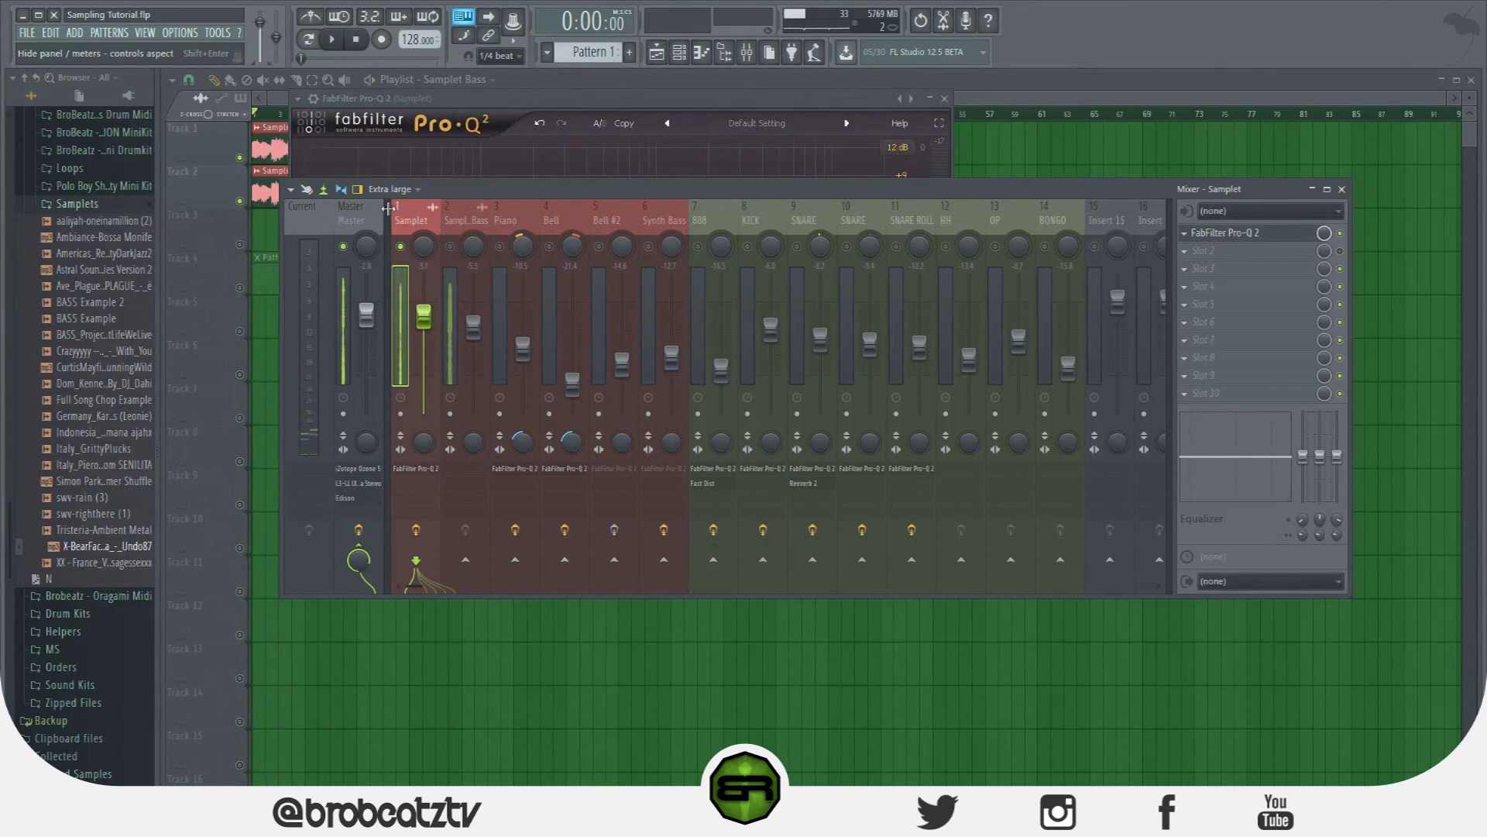
# Lower the Samplet EQ's low-cut frequency to slightly above 200 Hz and steepen its slope during playback.
pyautogui.click(692, 105)
pyautogui.moveTo(701, 252); pyautogui.dragTo(540, 280)
pyautogui.press('space')
pyautogui.rightClick(593, 258)
pyautogui.moveTo(658, 298)
pyautogui.click(525, 384)
# Add bell bands to the Samplet EQ, with a boost of about 1.67 dB near 869 Hz and a smaller boost higher up.
pyautogui.moveTo(847, 259); pyautogui.dragTo(633, 268)
pyautogui.moveTo(754, 260)
pyautogui.mouseDown()
pyautogui.moveTo(754, 202)
pyautogui.moveTo(787, 219)
pyautogui.moveTo(772, 249)
pyautogui.mouseUp()
pyautogui.moveTo(644, 266)
pyautogui.mouseDown()
pyautogui.moveTo(591, 237)
pyautogui.moveTo(630, 203)
pyautogui.moveTo(655, 241)
pyautogui.mouseUp()
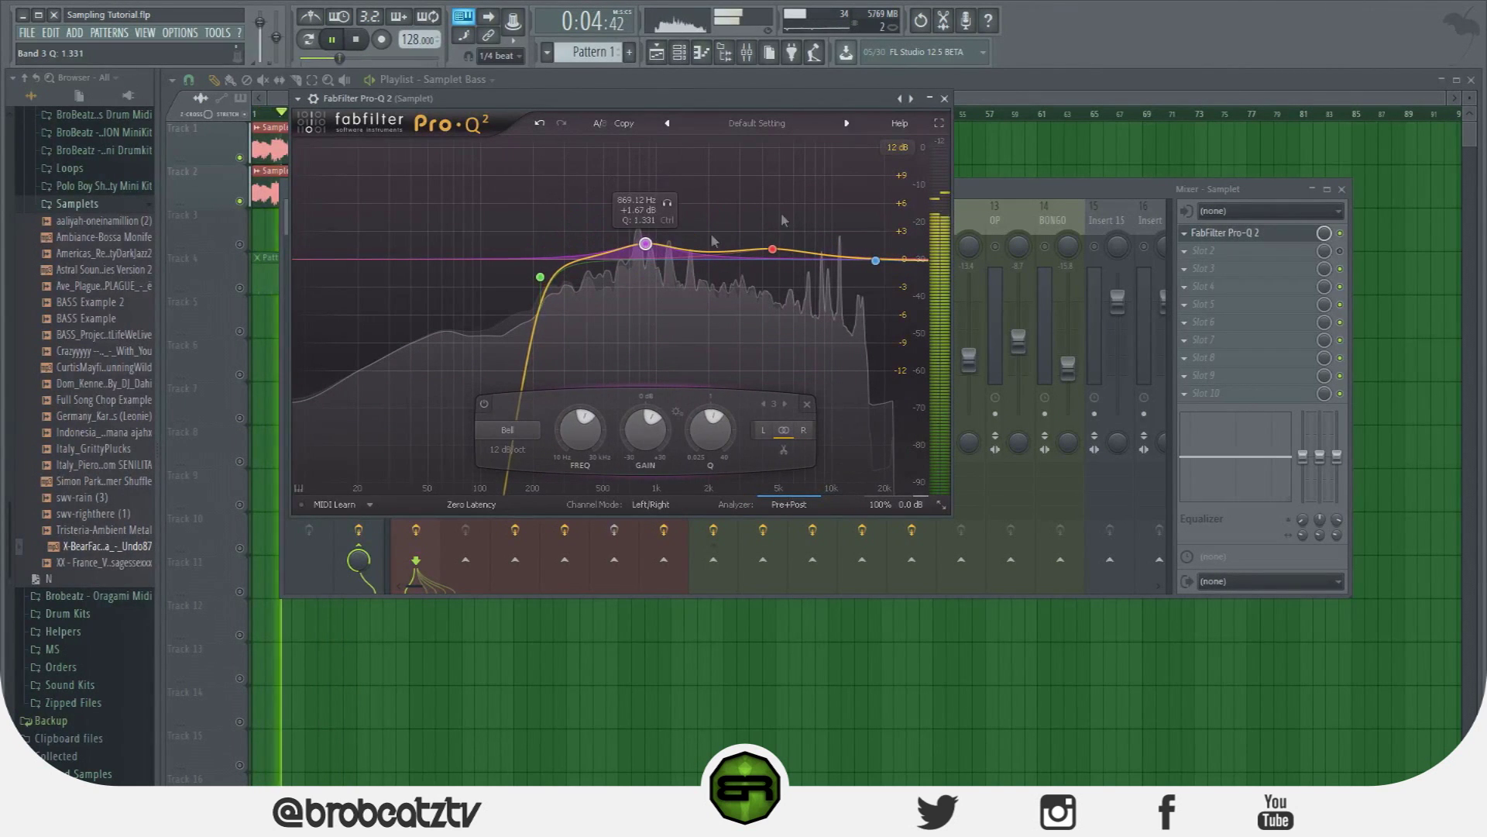
pyautogui.click(945, 99)
pyautogui.press('space')
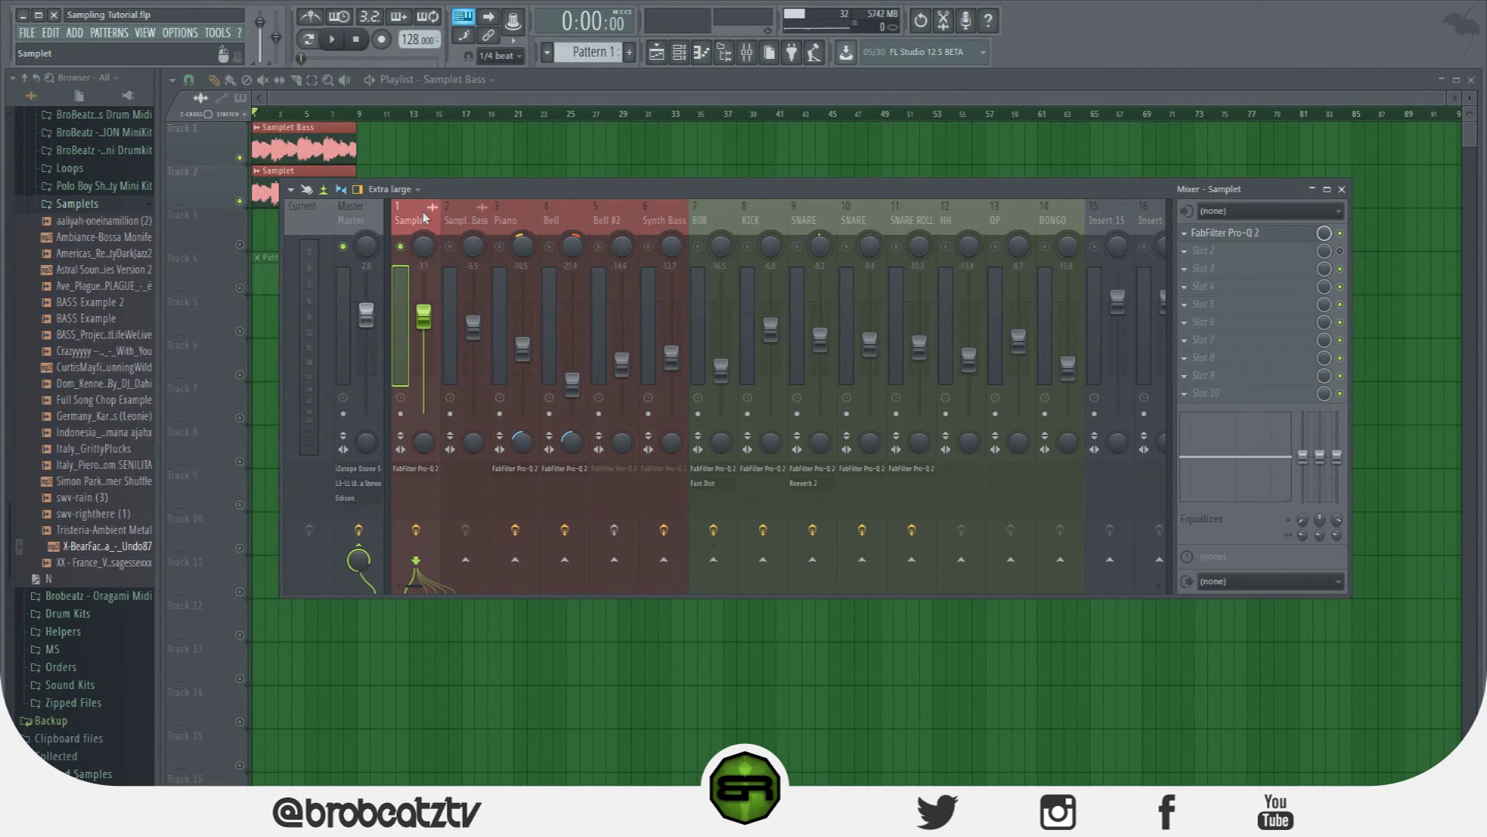
# Solo the Samplet Bass mixer track and switch the Samplet track back on alongside it.
pyautogui.rightClick(450, 248)
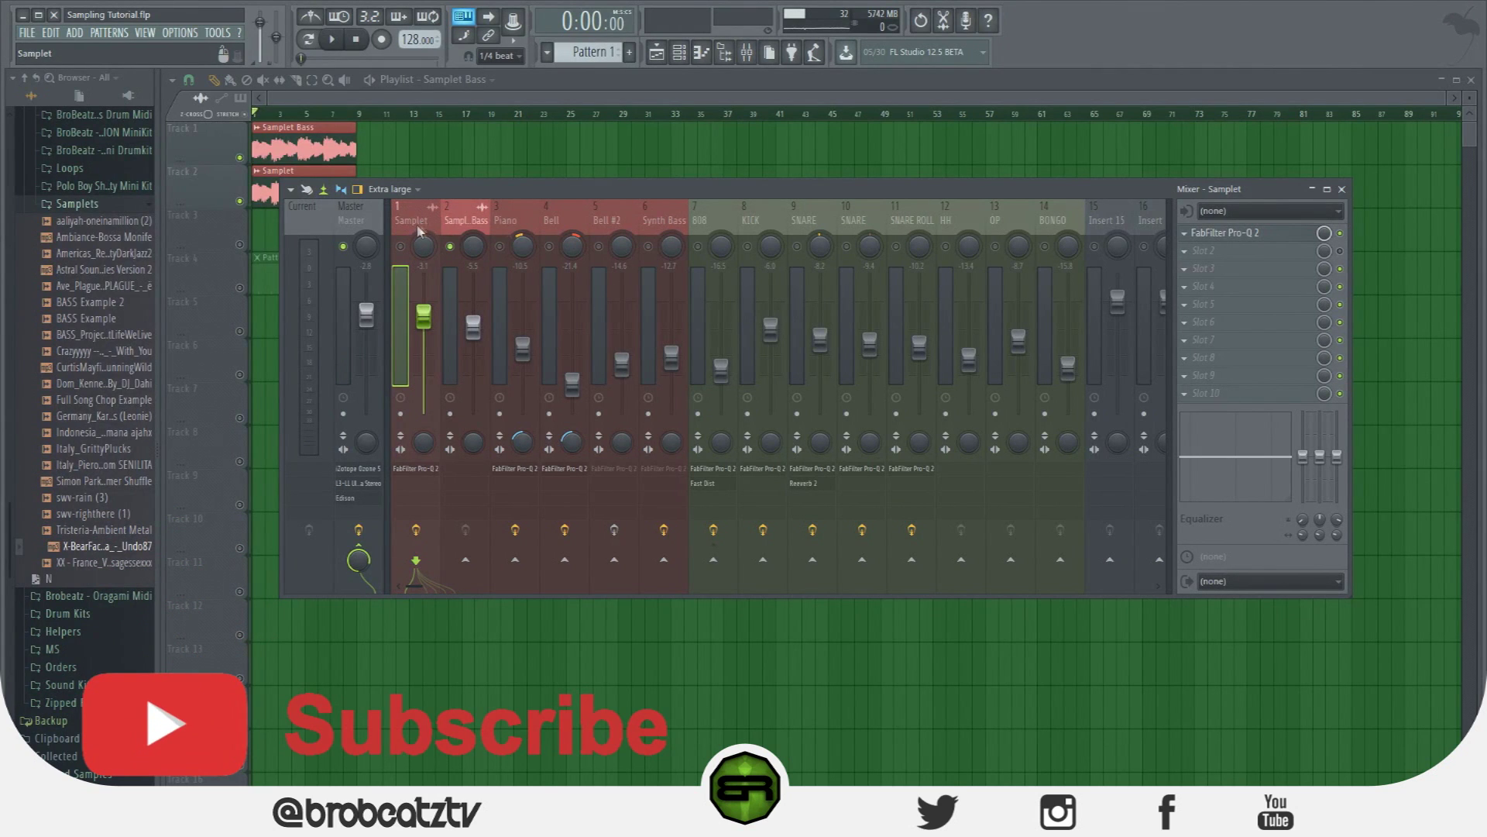
pyautogui.click(402, 247)
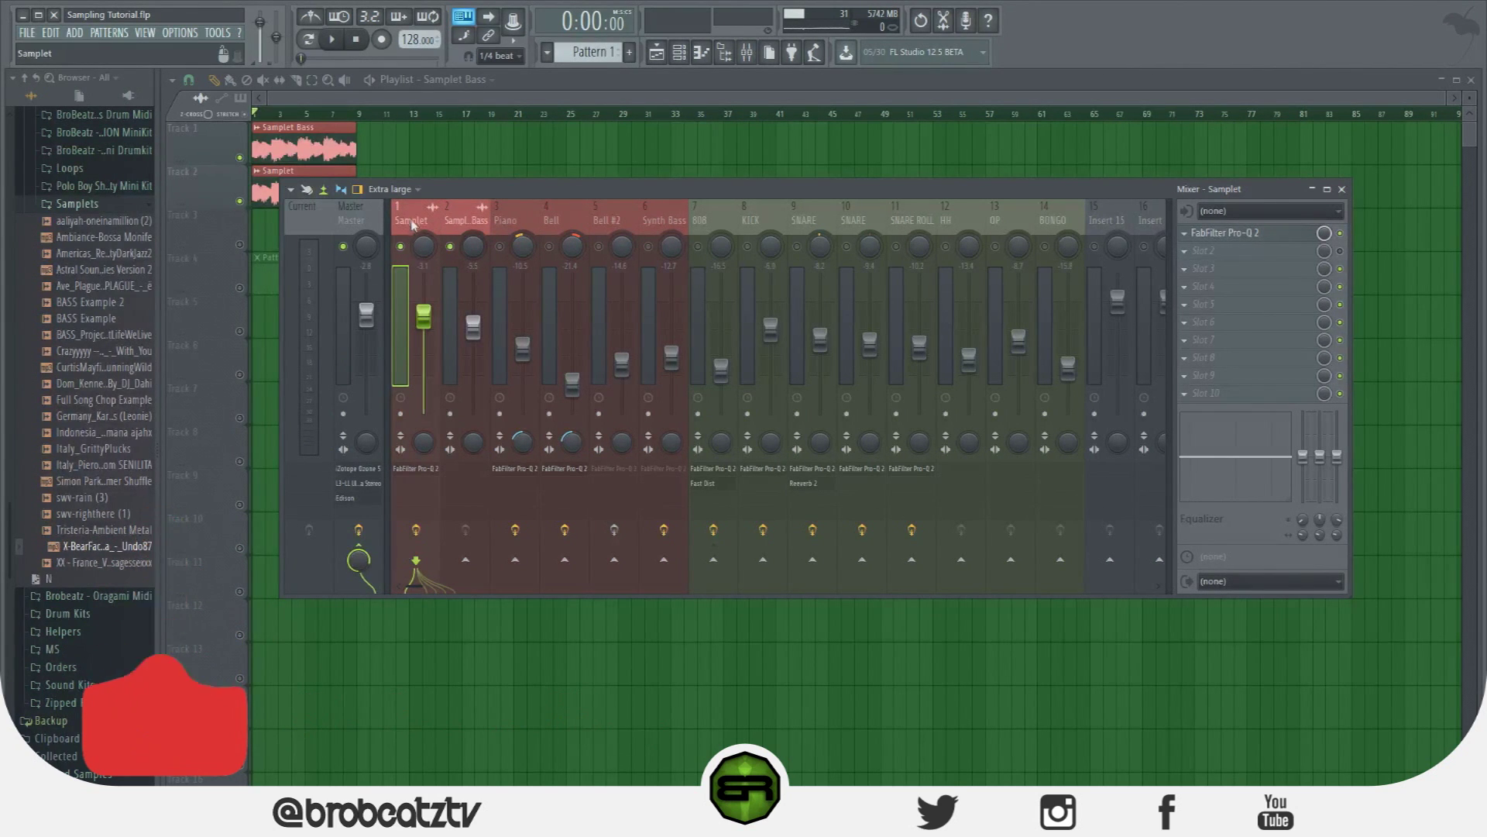
pyautogui.click(468, 225)
pyautogui.click(425, 227)
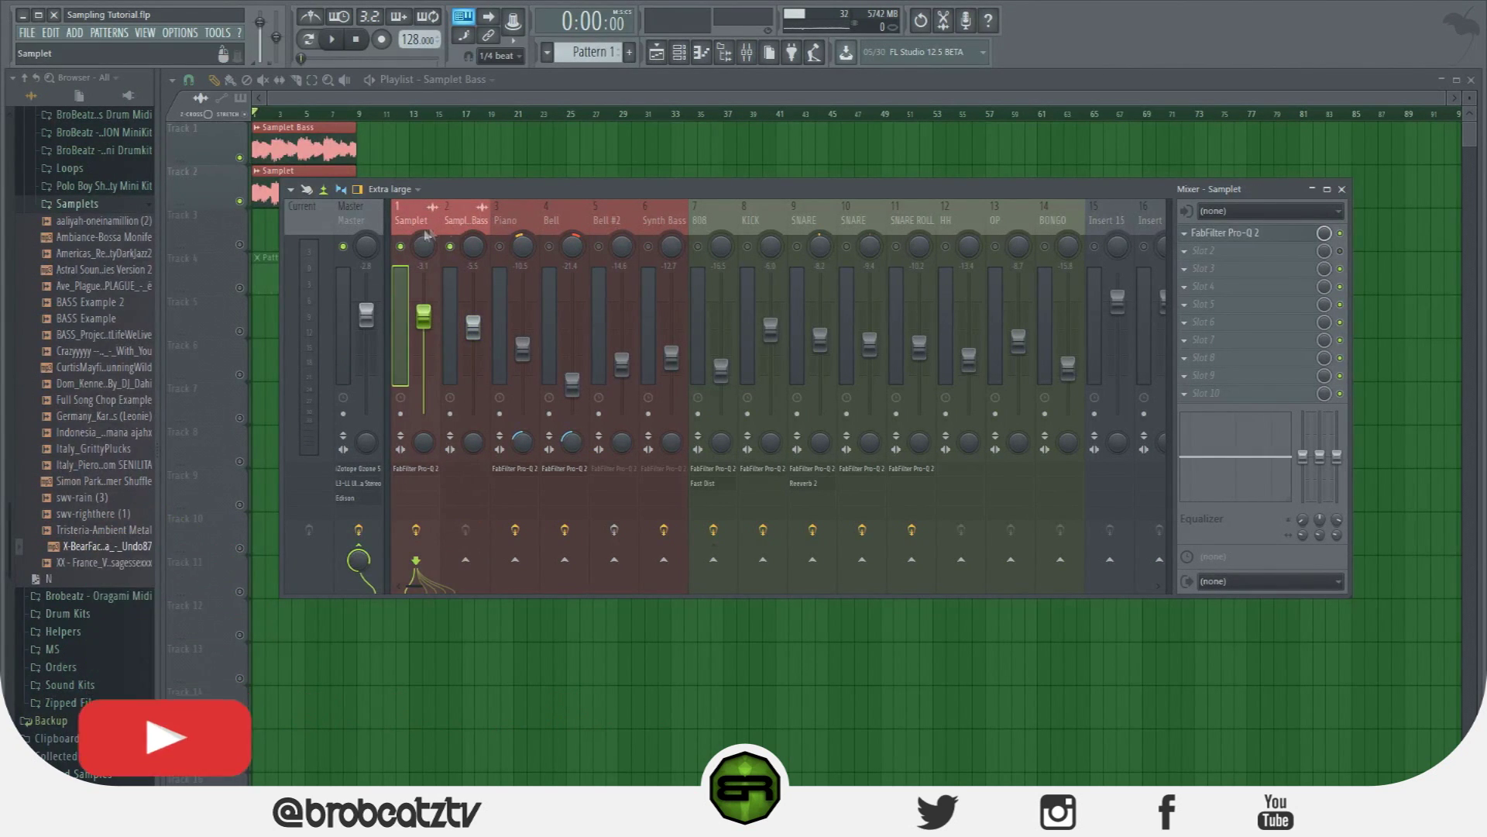
# Copy the Samplet track's FabFilter Pro-Q 2 with its settings to the Samplet Bass track and mute Samplet.
pyautogui.click(1187, 237)
pyautogui.moveTo(1210, 312); pyautogui.dragTo(1187, 313)
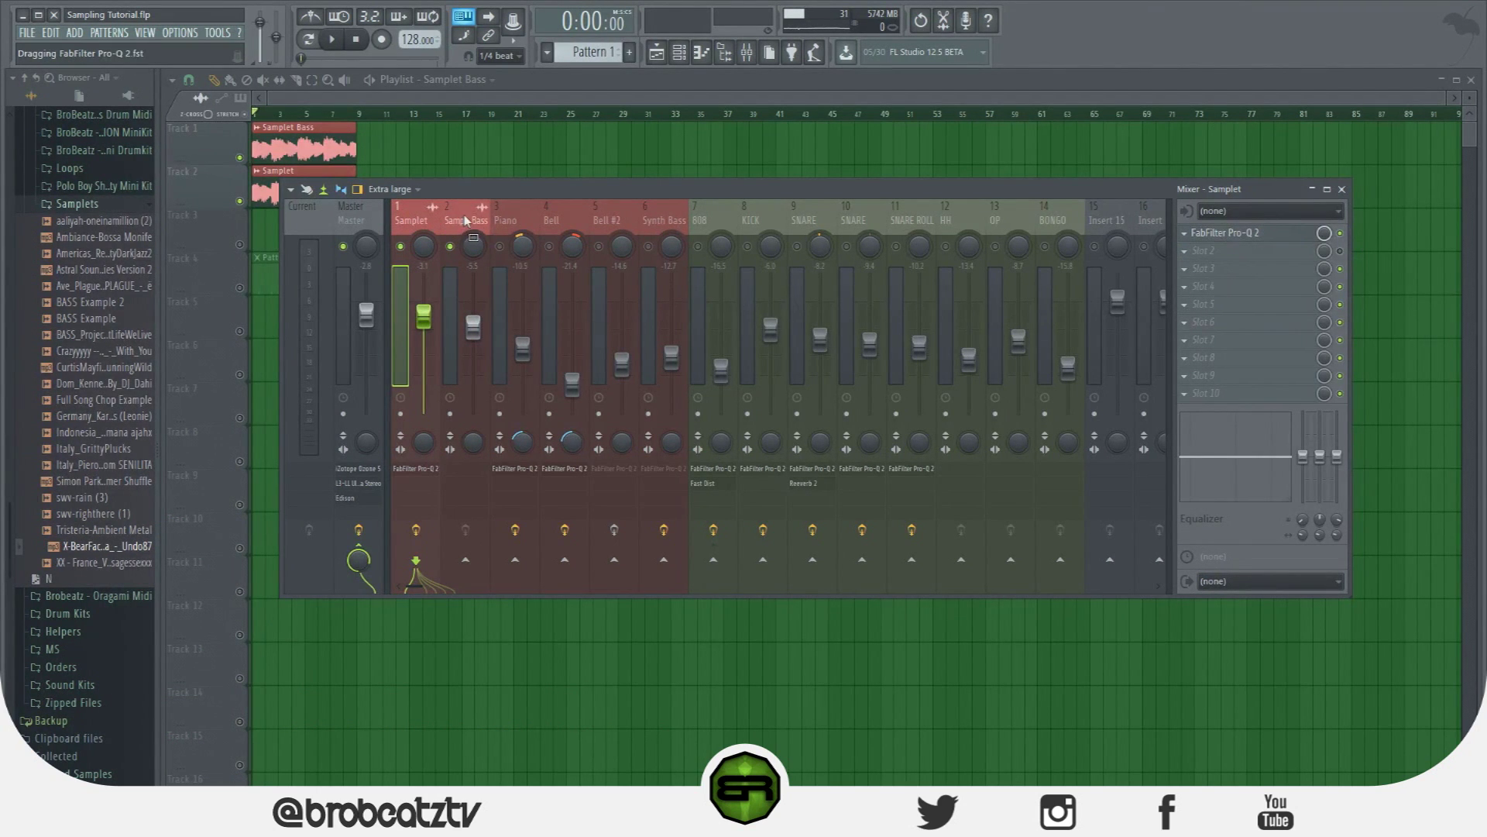
pyautogui.moveTo(464, 216); pyautogui.dragTo(464, 216)
pyautogui.click(419, 220)
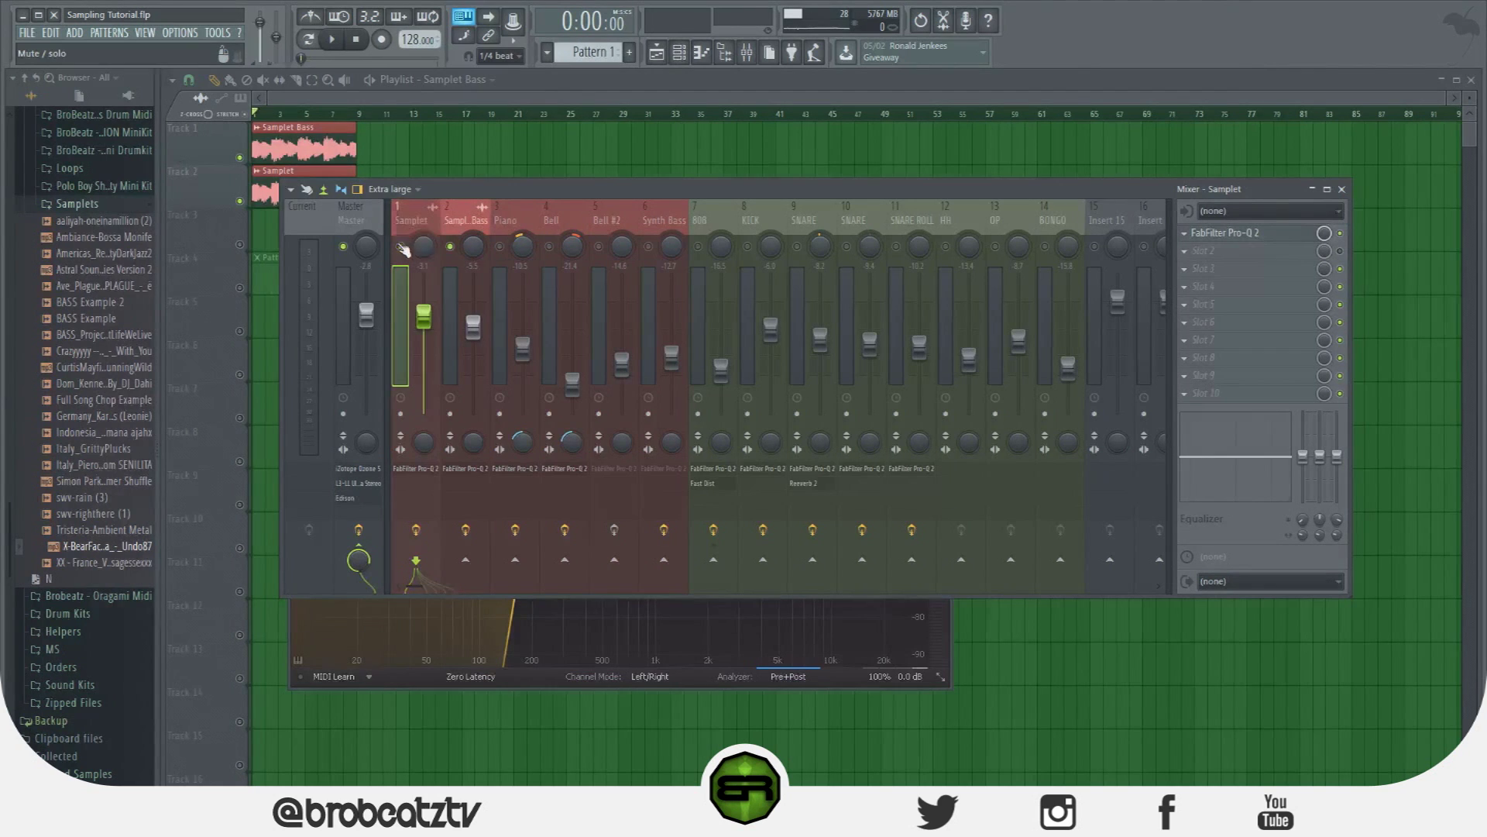
# Add a high-cut band at the upper end of the Samplet Bass EQ with a 72 dB/oct slope.
pyautogui.click(480, 214)
pyautogui.click(1274, 235)
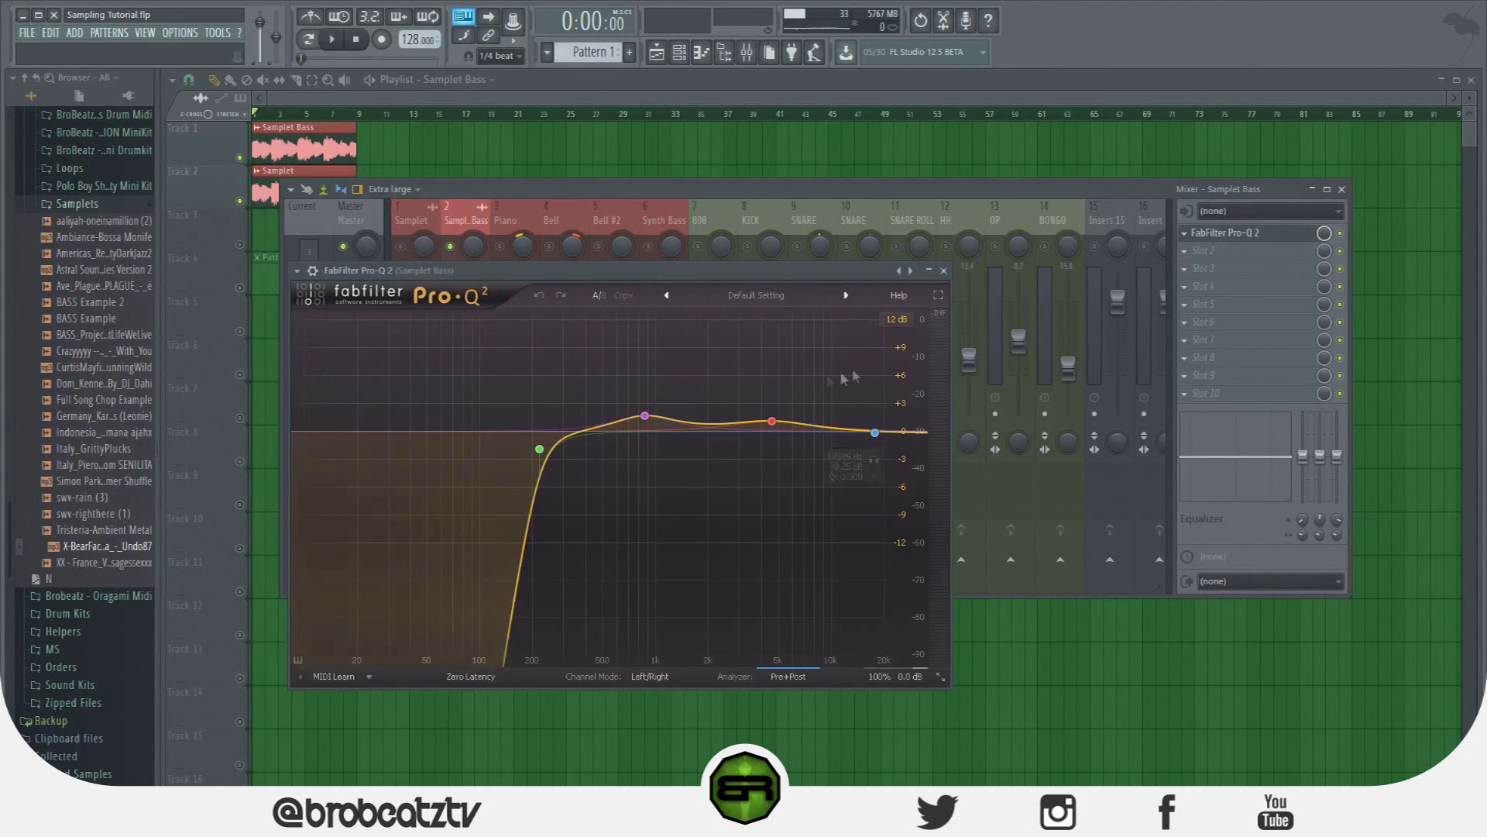
pyautogui.click(904, 431)
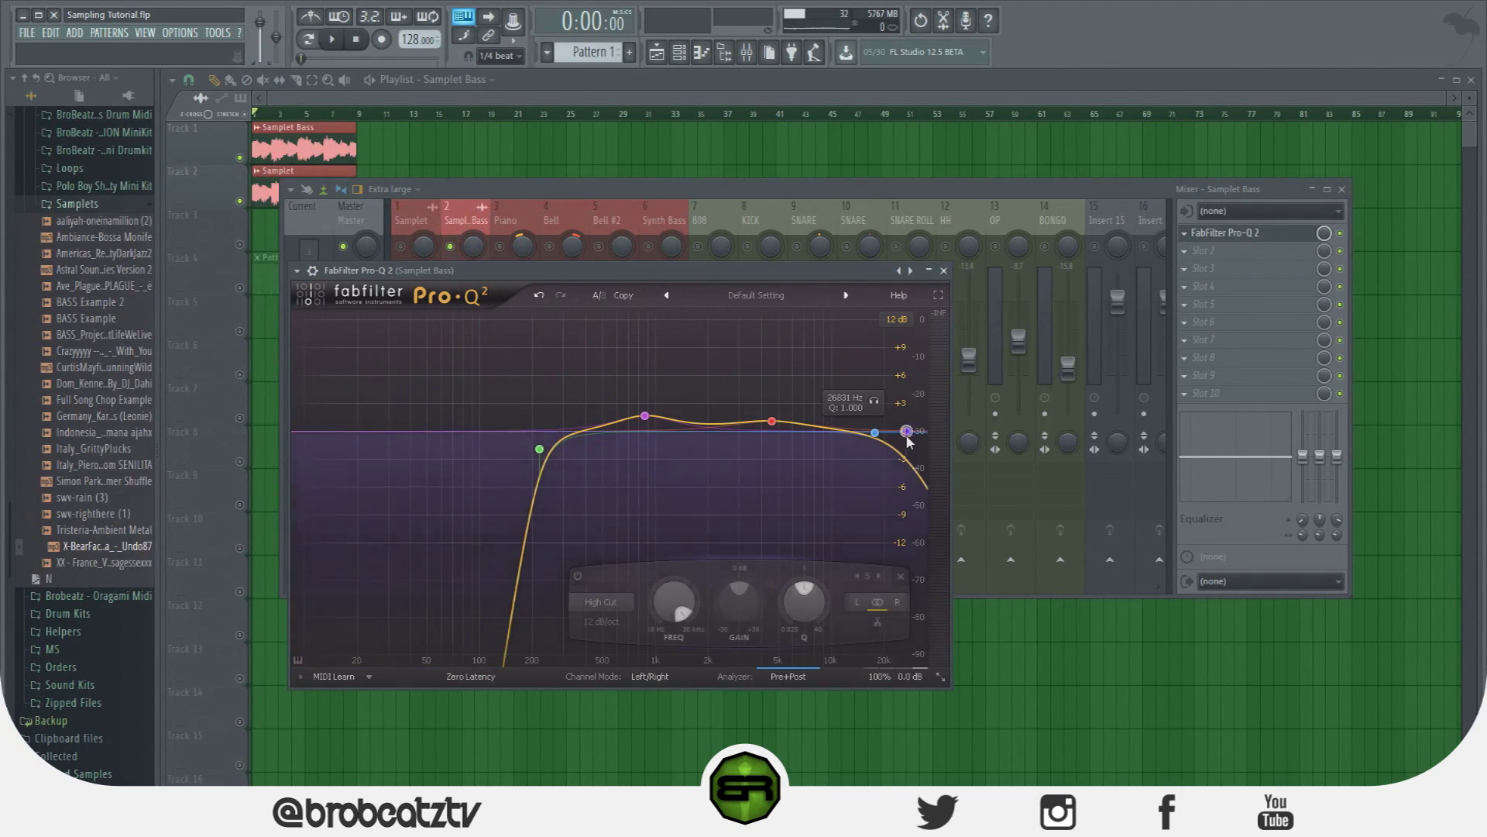
pyautogui.rightClick(906, 432)
pyautogui.moveTo(960, 479)
pyautogui.click(847, 598)
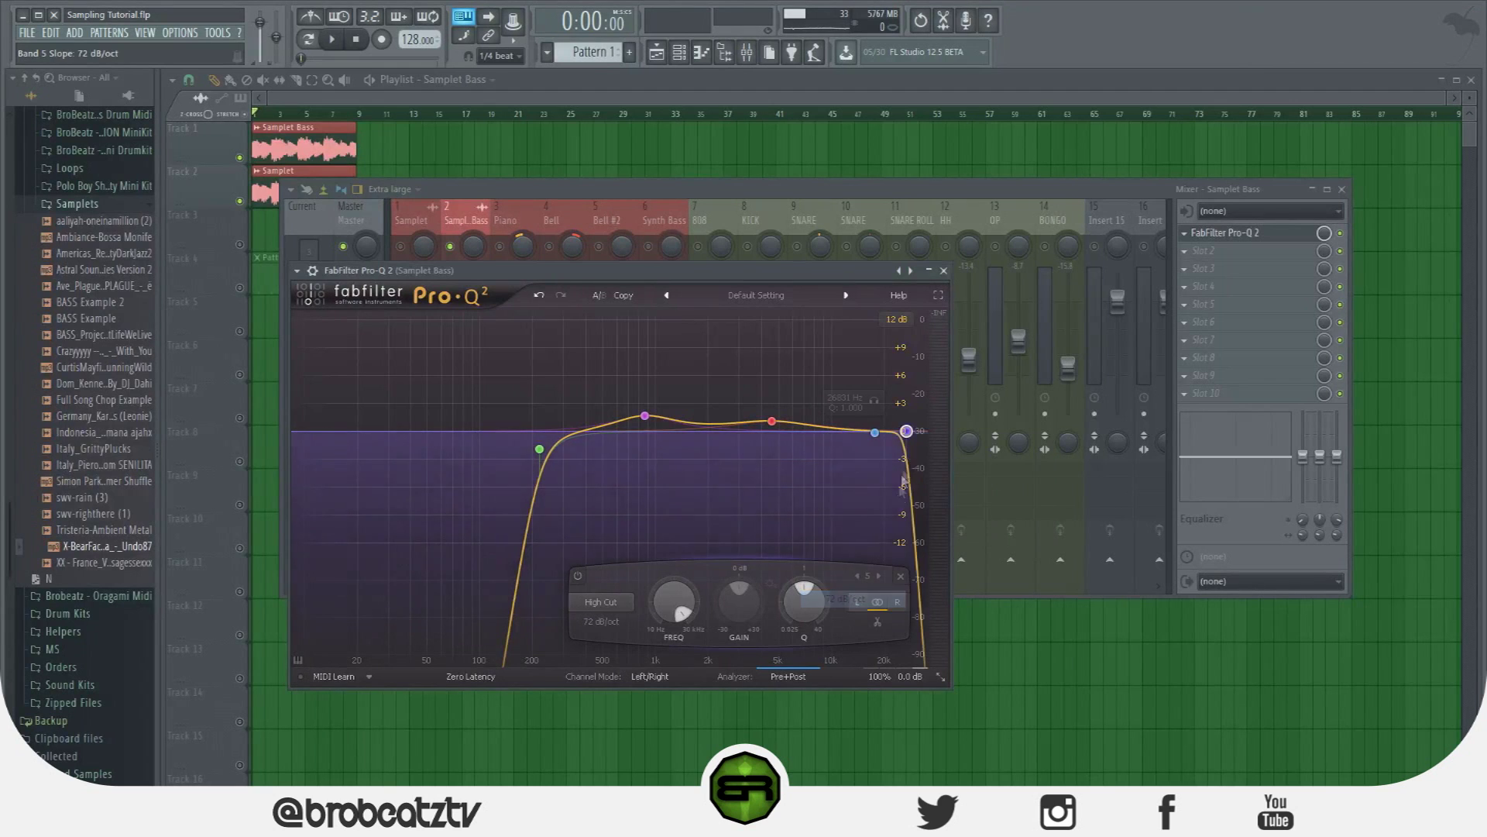
# Isolate the lows in the Samplet Bass EQ during playback: high cut about 143 Hz, low cut near 10 Hz, bell boost between them.
pyautogui.moveTo(906, 431); pyautogui.dragTo(303, 440)
pyautogui.press('space')
pyautogui.moveTo(645, 416); pyautogui.dragTo(458, 401)
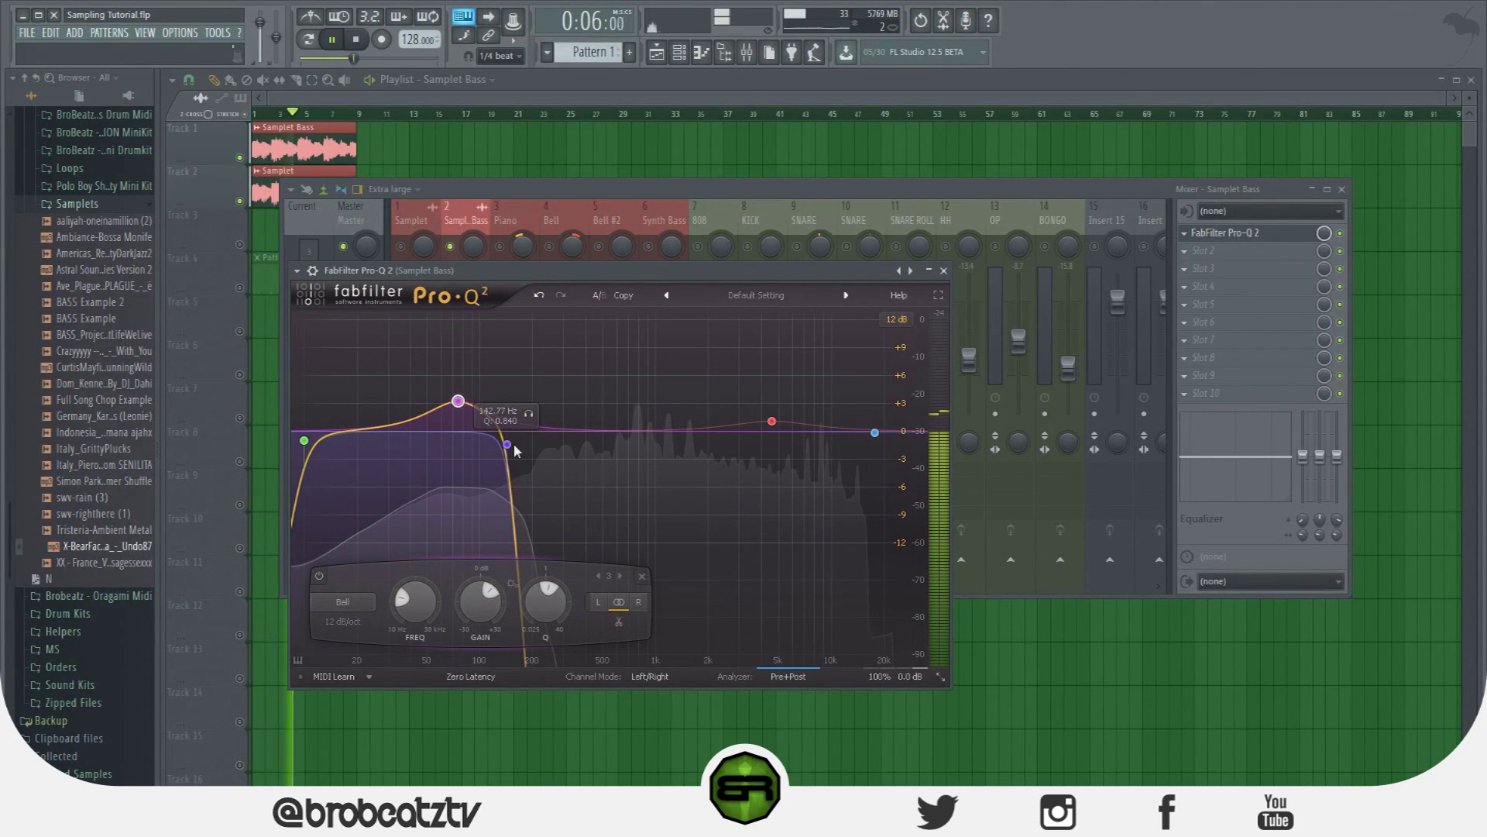
# Raise the Samplet Bass high cut to about 378 Hz and set its slope to 24 dB/oct.
pyautogui.moveTo(508, 446); pyautogui.dragTo(581, 460)
pyautogui.rightClick(581, 461)
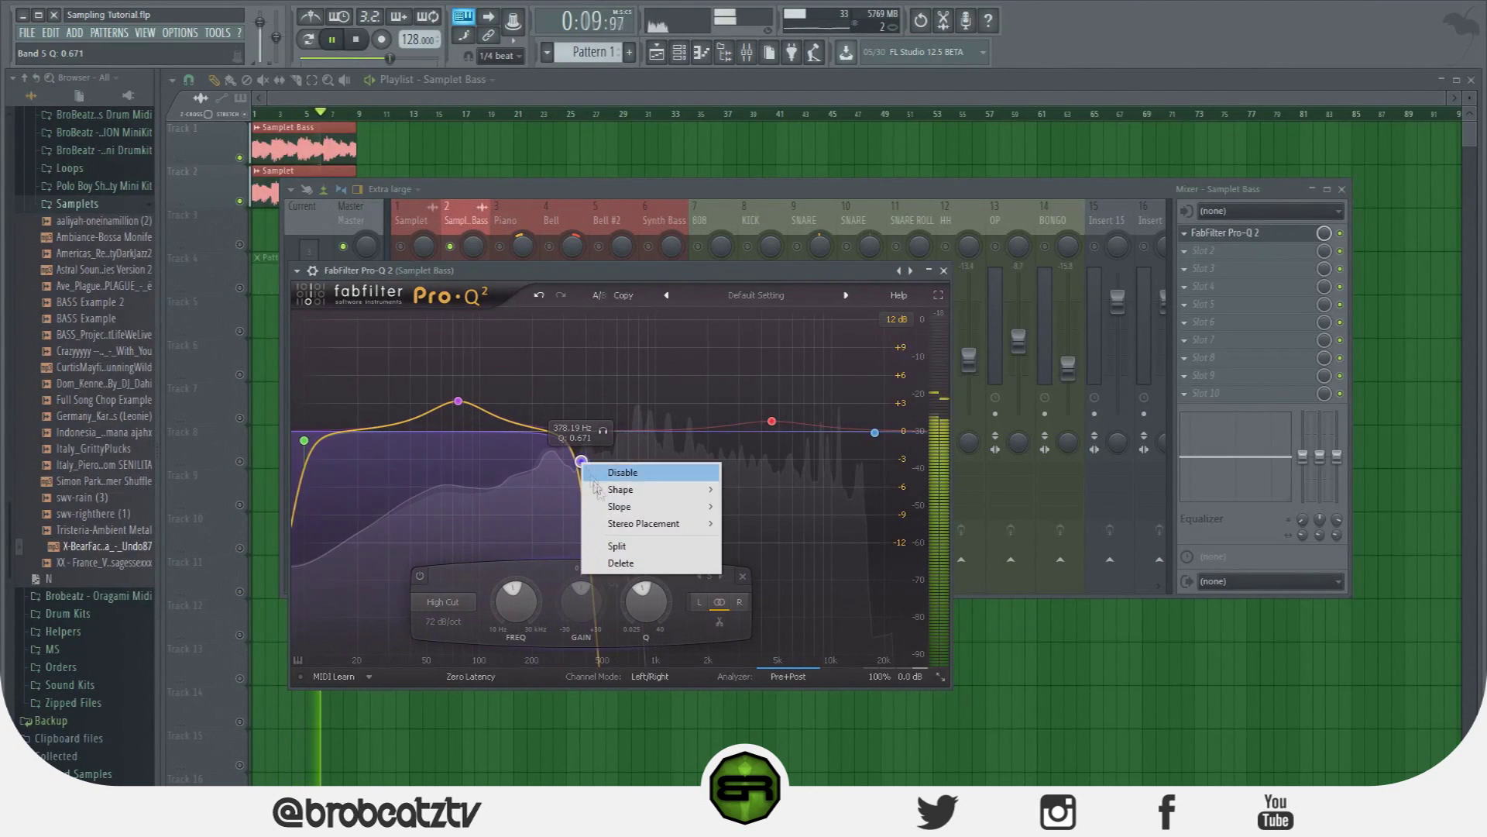
pyautogui.moveTo(626, 509)
pyautogui.click(536, 561)
# Narrow the Samplet Bass range with a low cut at about 43 Hz and a 48 dB/oct high cut at about 312 Hz.
pyautogui.moveTo(305, 441); pyautogui.dragTo(512, 409)
pyautogui.moveTo(581, 461)
pyautogui.mouseDown()
pyautogui.moveTo(619, 450)
pyautogui.moveTo(564, 461)
pyautogui.mouseUp()
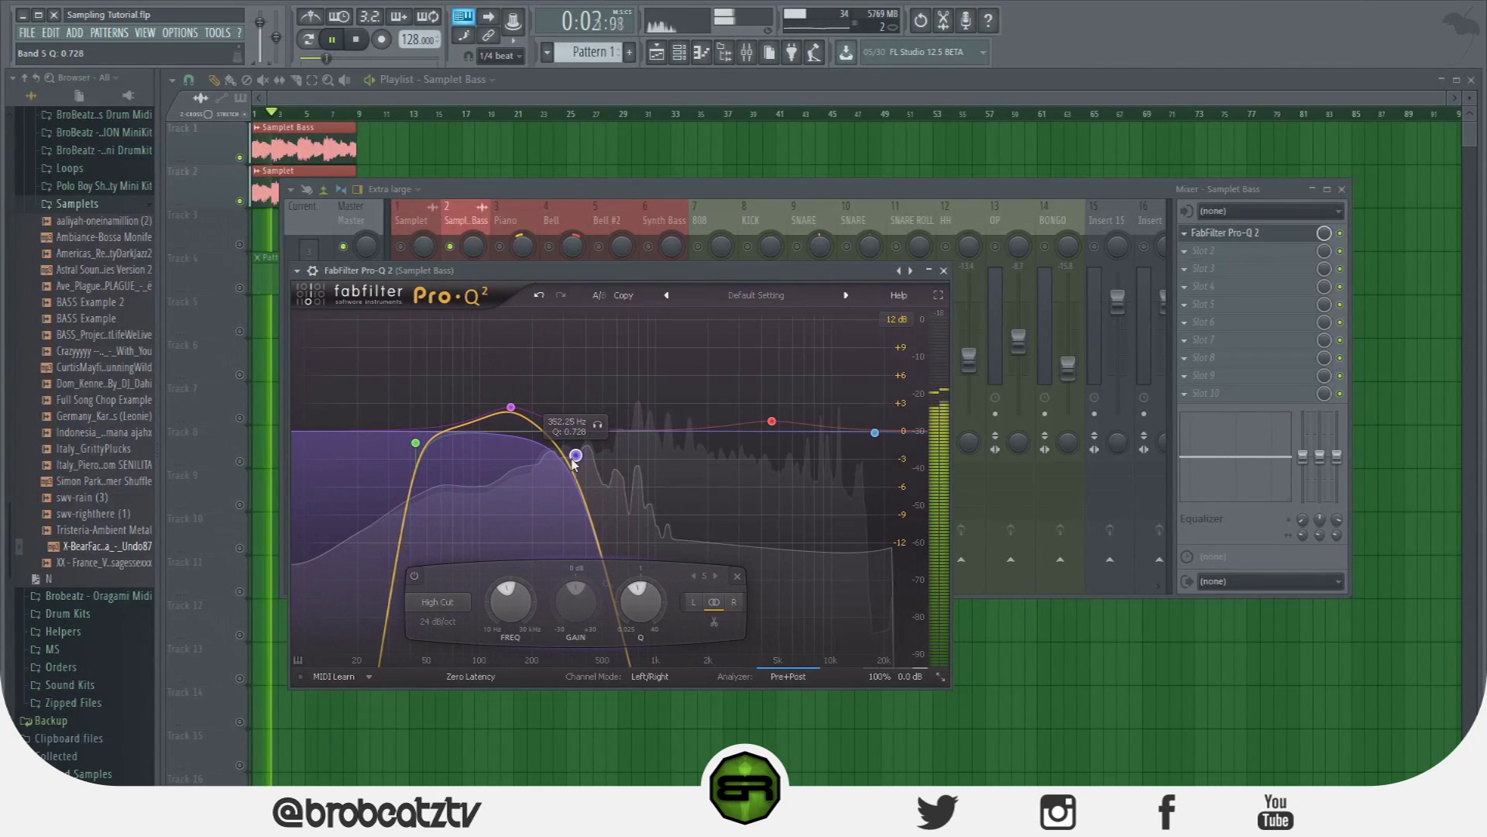
pyautogui.rightClick(565, 459)
pyautogui.moveTo(629, 498)
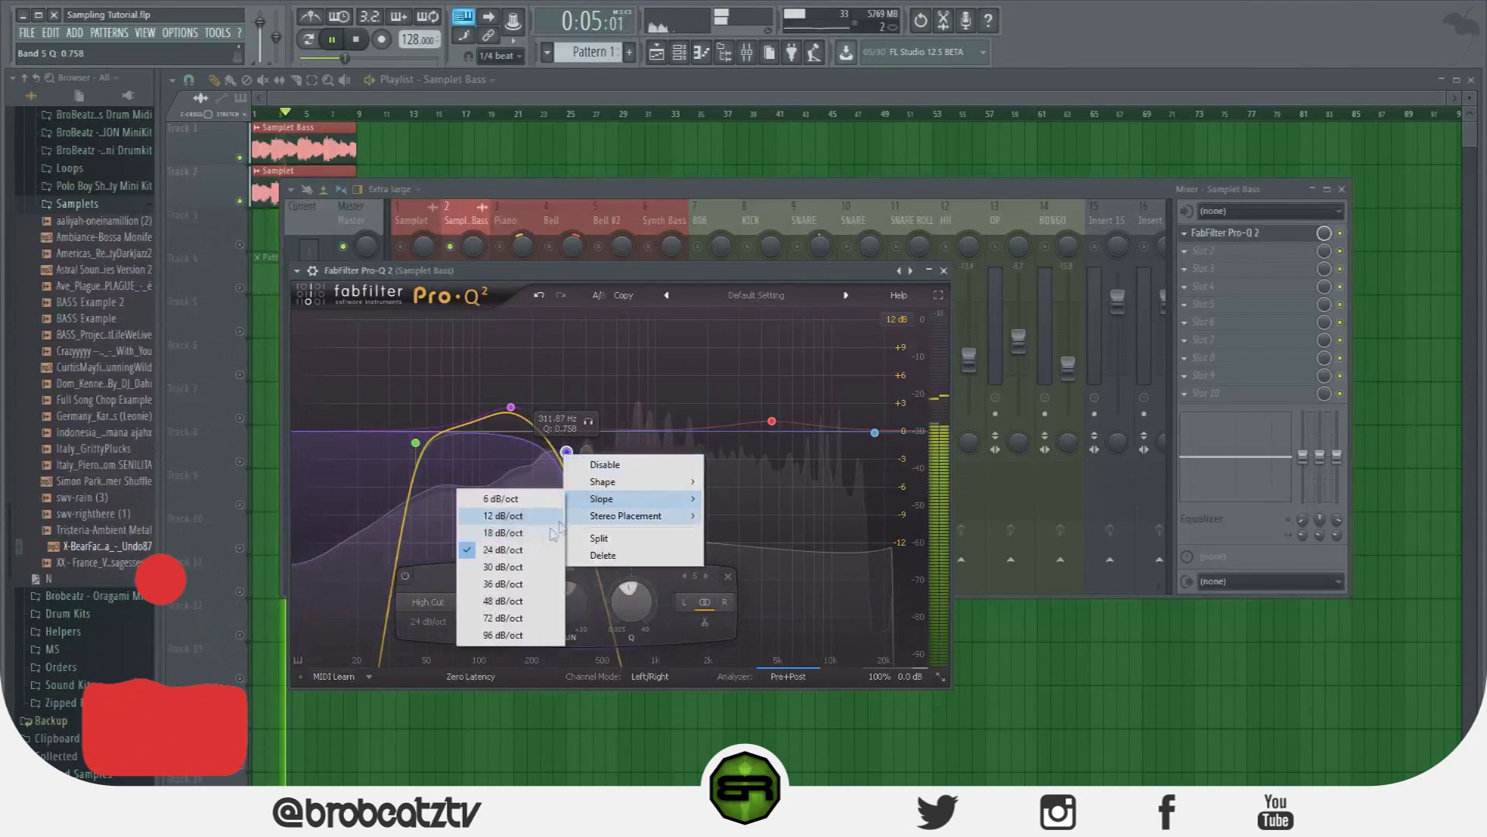
pyautogui.click(507, 602)
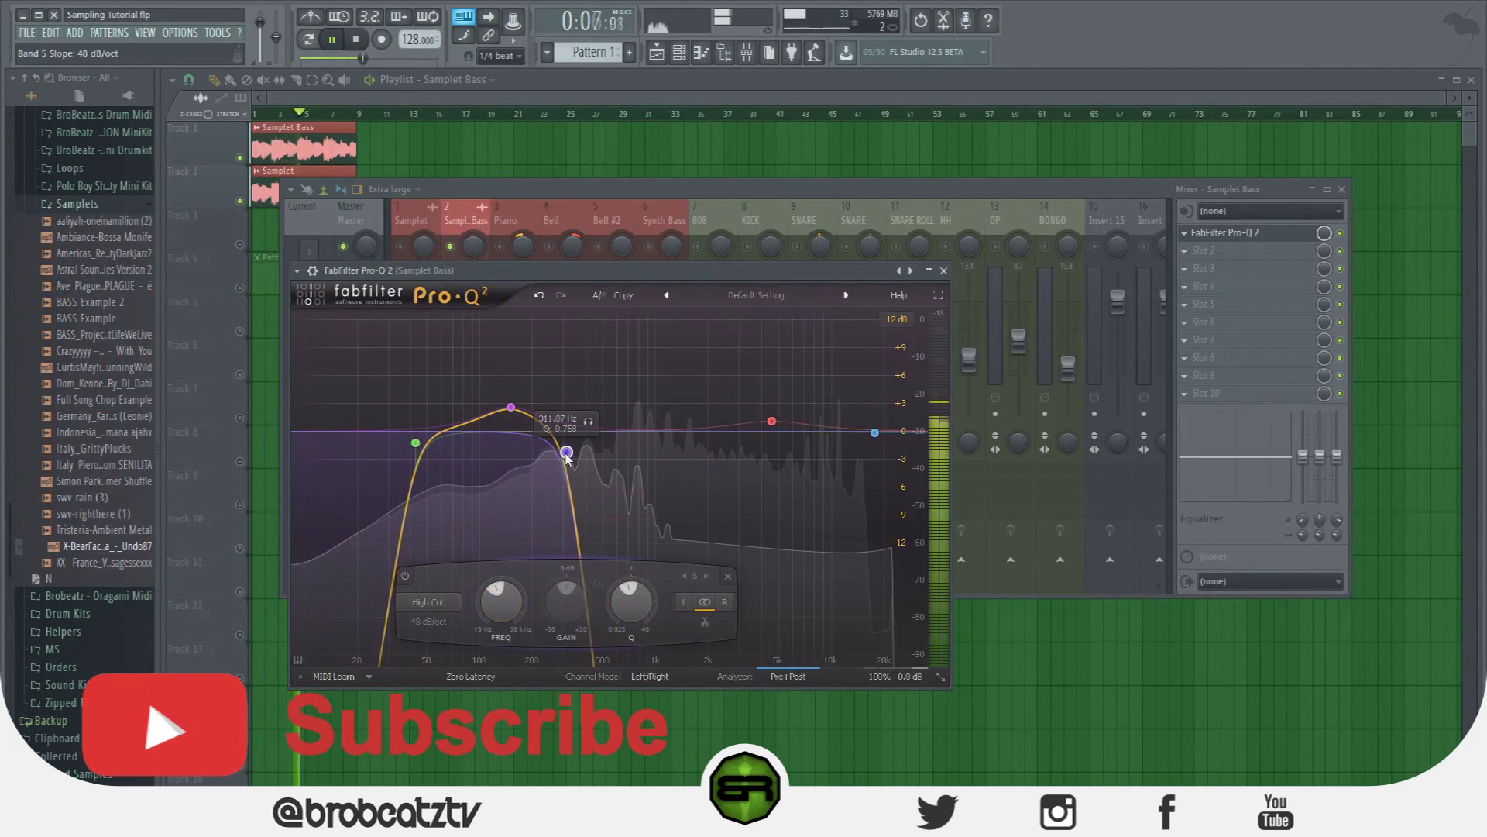
# Boost the central bell of the Samplet Bass EQ to about +10 dB and steepen the low cut's slope.
pyautogui.moveTo(511, 406); pyautogui.dragTo(502, 269)
pyautogui.moveTo(501, 368); pyautogui.dragTo(495, 395)
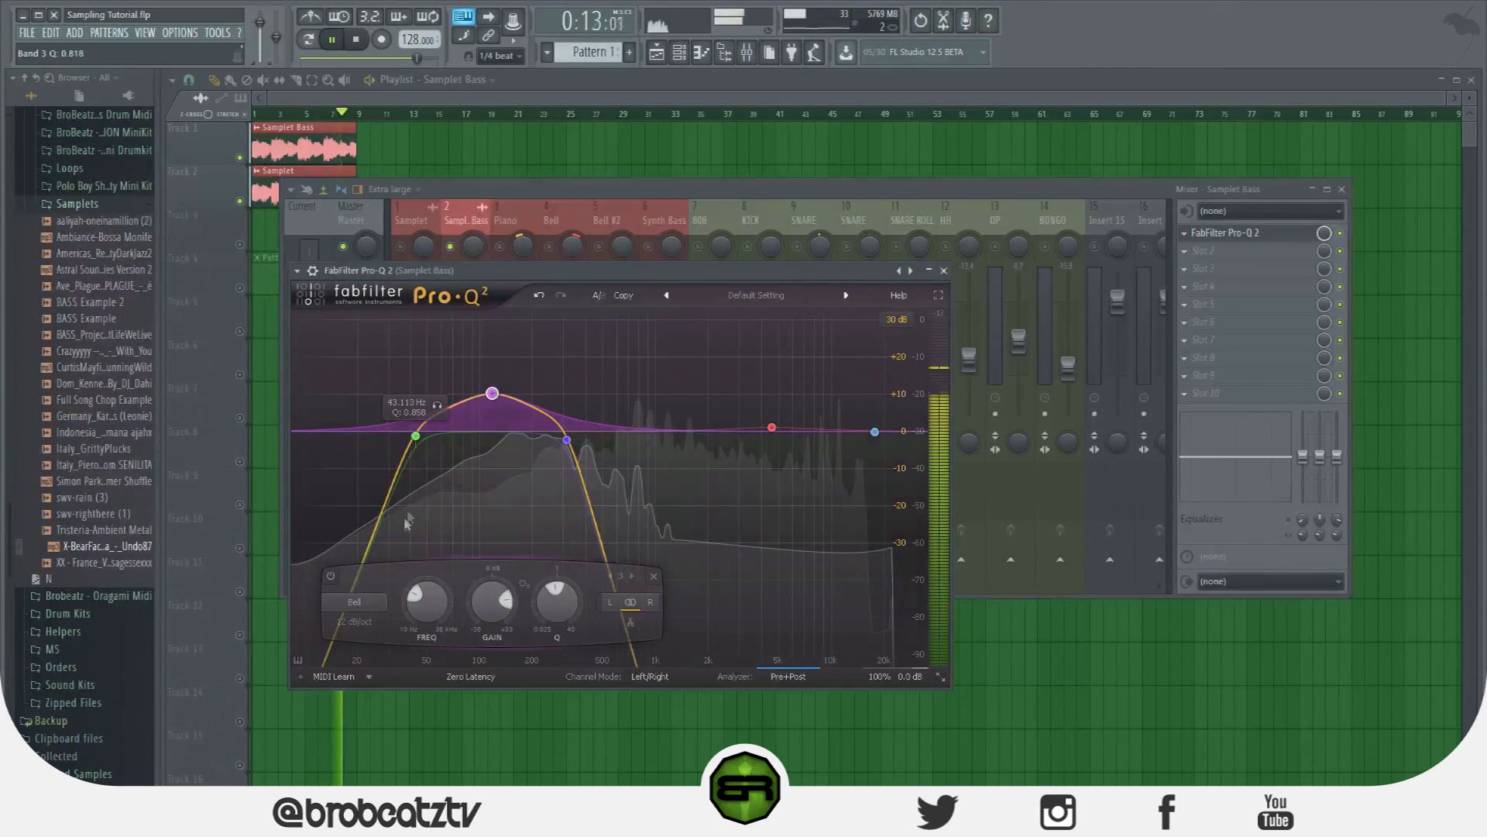
pyautogui.rightClick(415, 436)
pyautogui.moveTo(448, 478)
pyautogui.click(348, 597)
# Add smaller bell boosts on both sides of the main bass boost, close the EQ and stop playback.
pyautogui.moveTo(416, 436)
pyautogui.mouseDown()
pyautogui.moveTo(328, 431)
pyautogui.moveTo(502, 432)
pyautogui.moveTo(416, 440)
pyautogui.mouseUp()
pyautogui.moveTo(492, 395); pyautogui.dragTo(535, 412)
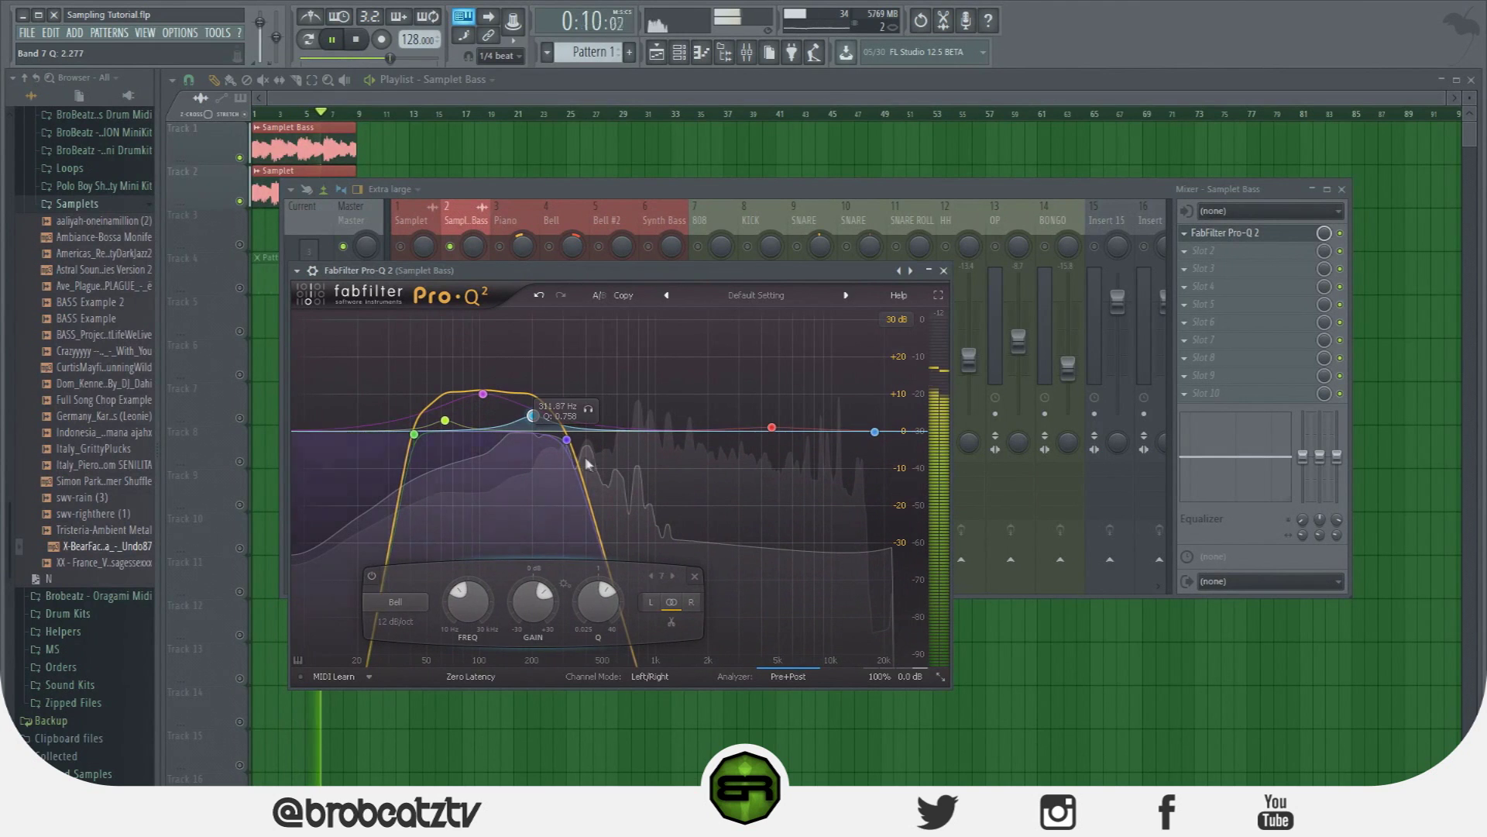
pyautogui.click(566, 440)
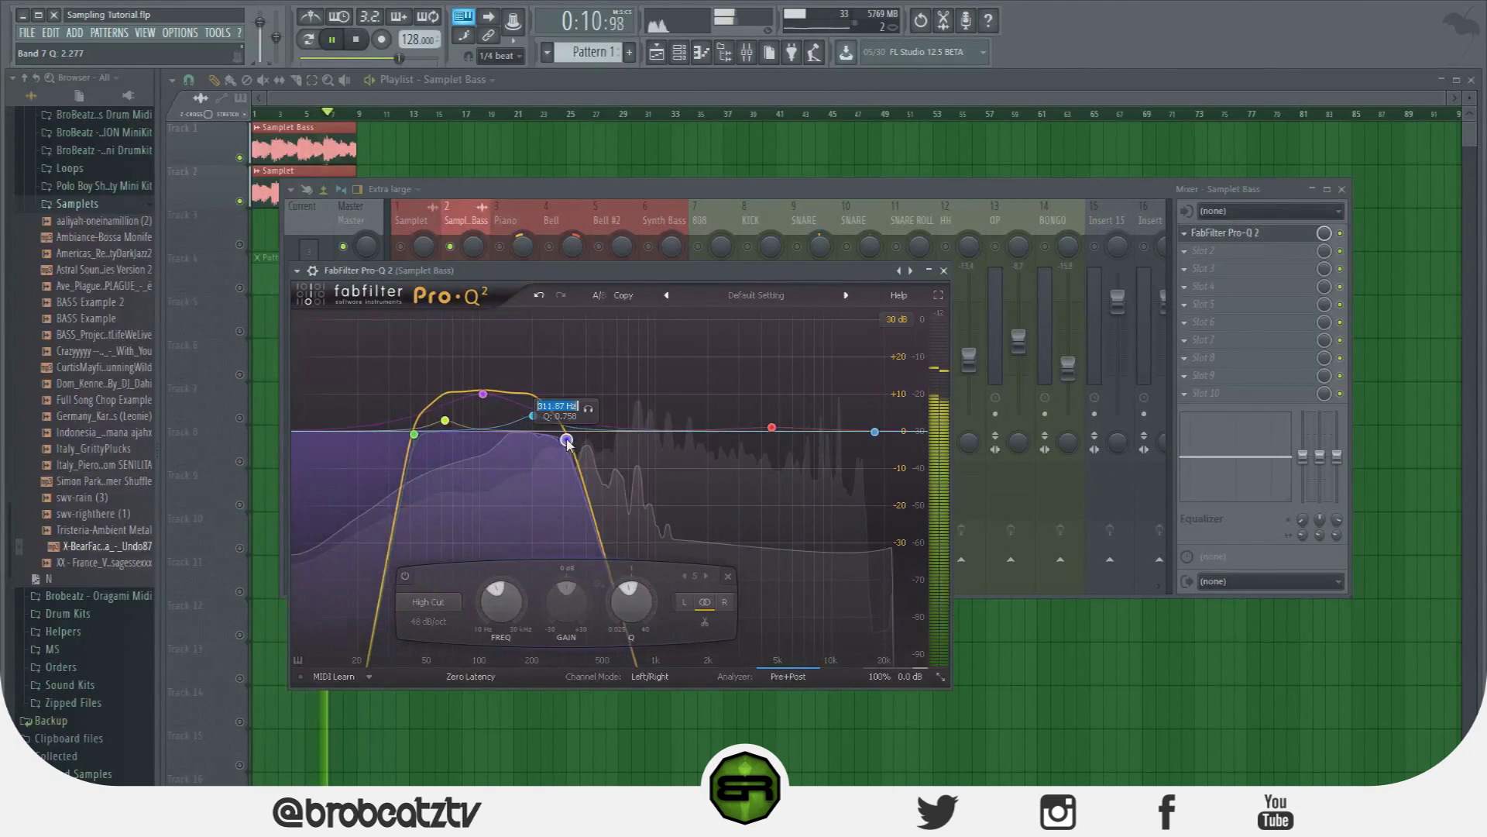
pyautogui.click(943, 270)
pyautogui.press('space')
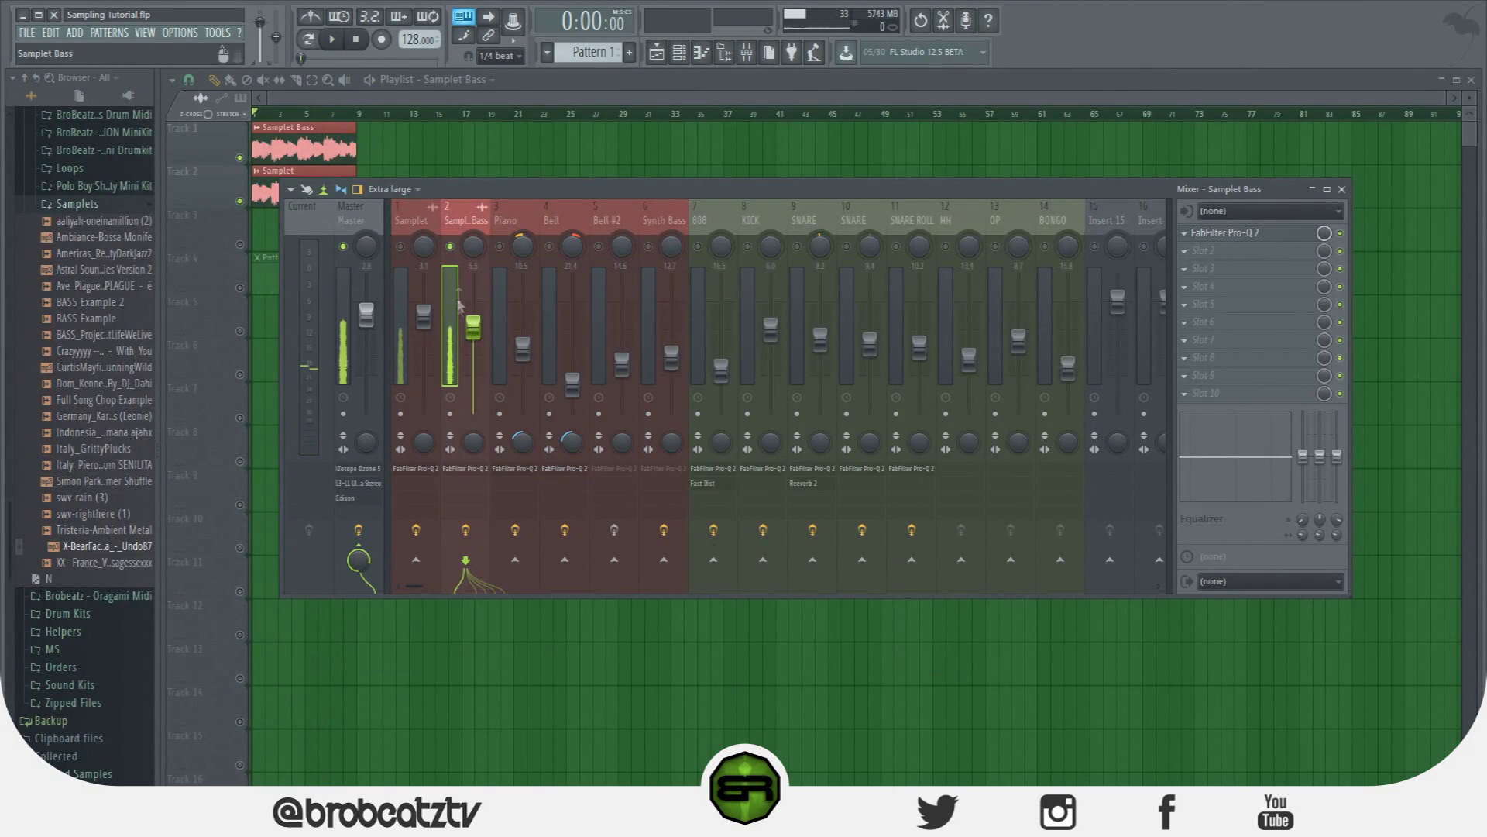
# Unmute the Samplet track and play both layers, toggling Samplet Bass off and on to compare.
pyautogui.click(400, 247)
pyautogui.press('space')
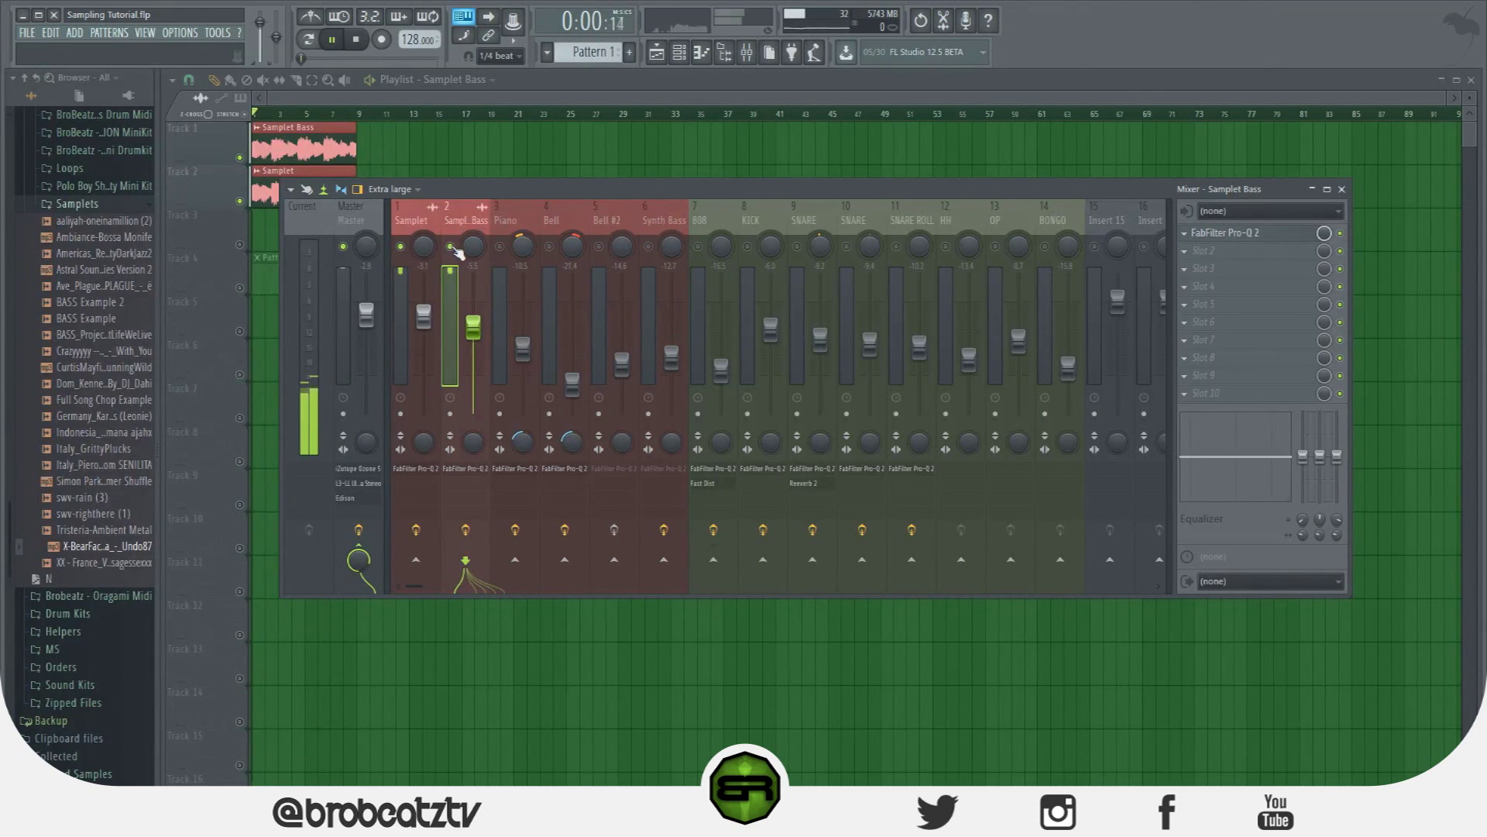
pyautogui.click(450, 247)
pyautogui.click(450, 247)
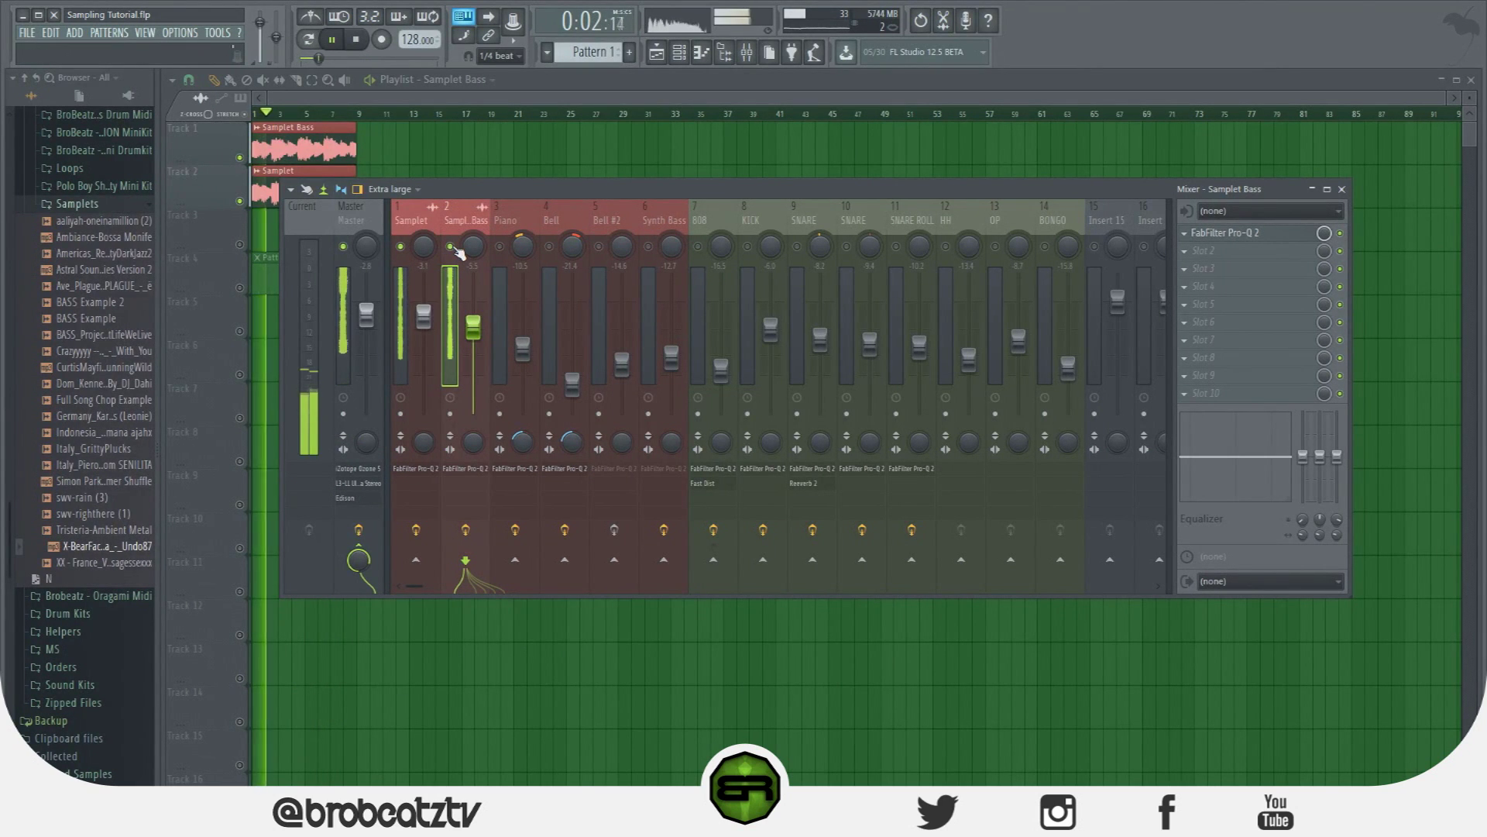
# Balance the layers by lowering the Samplet and Samplet Bass volume faders, and stop playback.
pyautogui.moveTo(475, 335)
pyautogui.mouseDown()
pyautogui.moveTo(475, 317)
pyautogui.moveTo(475, 334)
pyautogui.mouseUp()
pyautogui.keyDown('ctrl'); pyautogui.keyDown('shift'); pyautogui.click(402, 225); pyautogui.keyUp('shift'); pyautogui.keyUp('ctrl')
pyautogui.click(431, 222)
pyautogui.press('space')
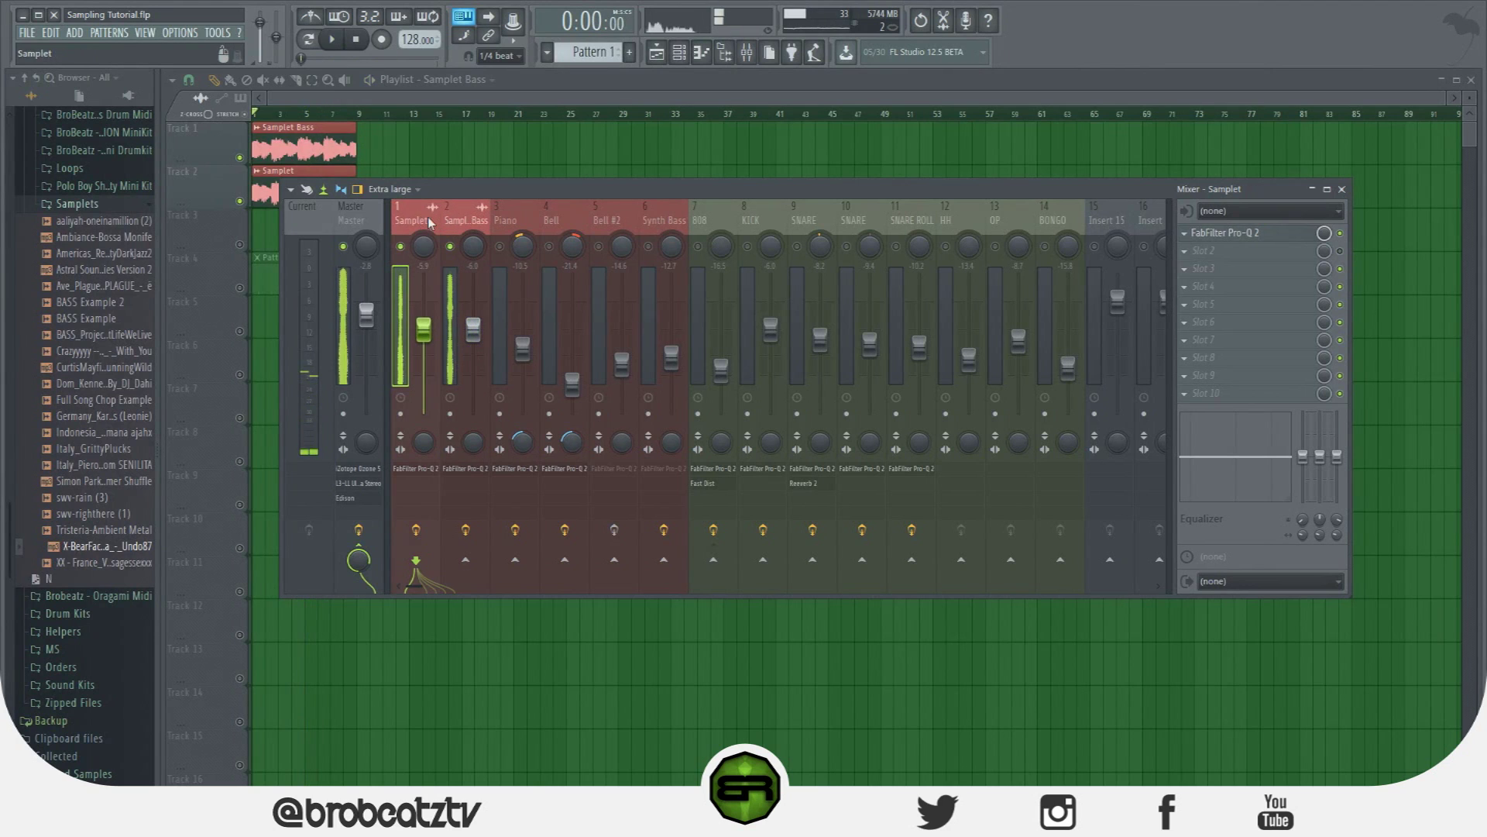
# Hide the mixer and open the piano roll of the Piano channel.
pyautogui.press('F9')
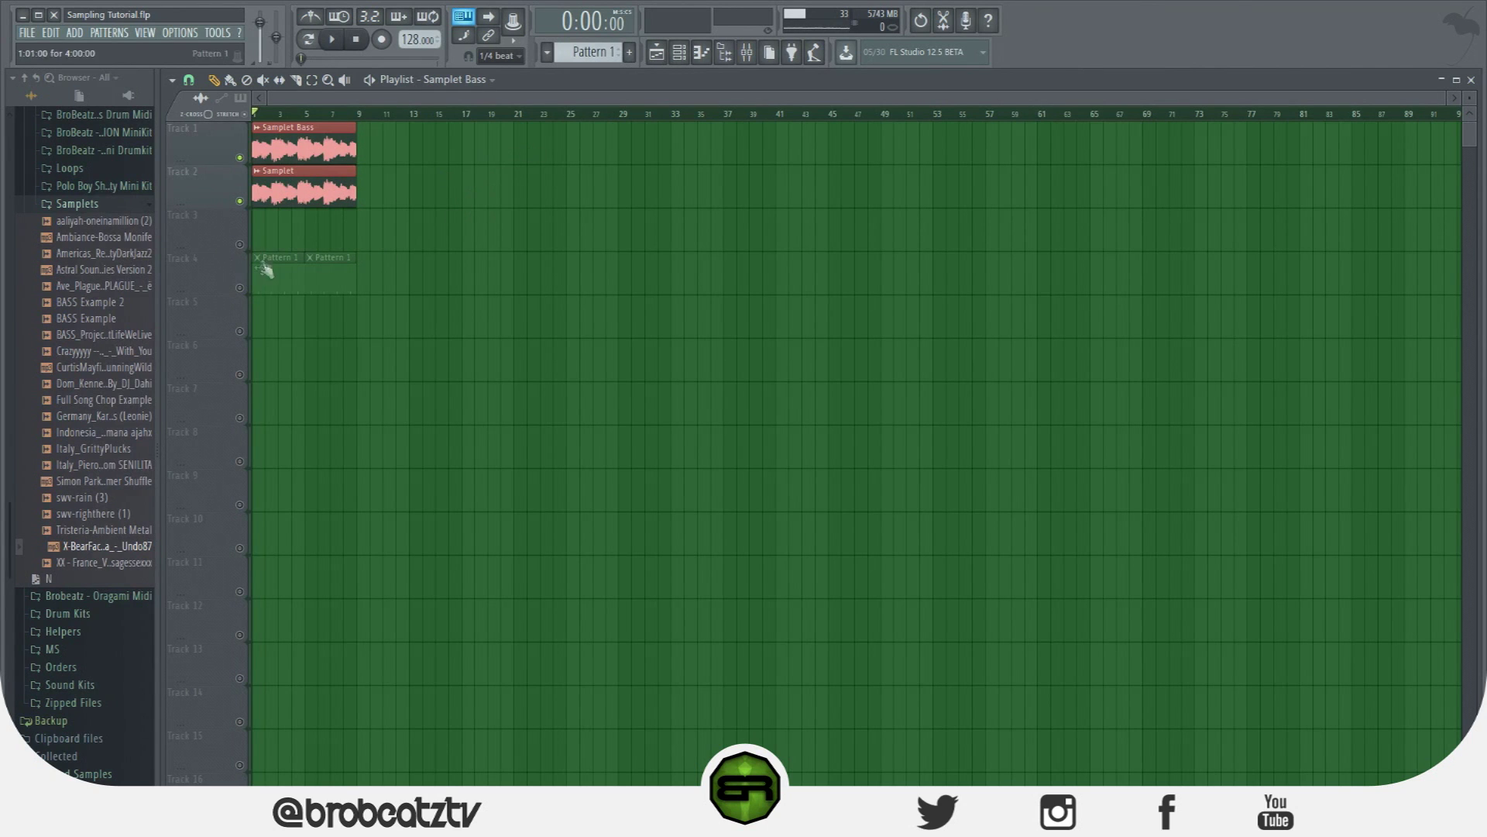
pyautogui.click(699, 53)
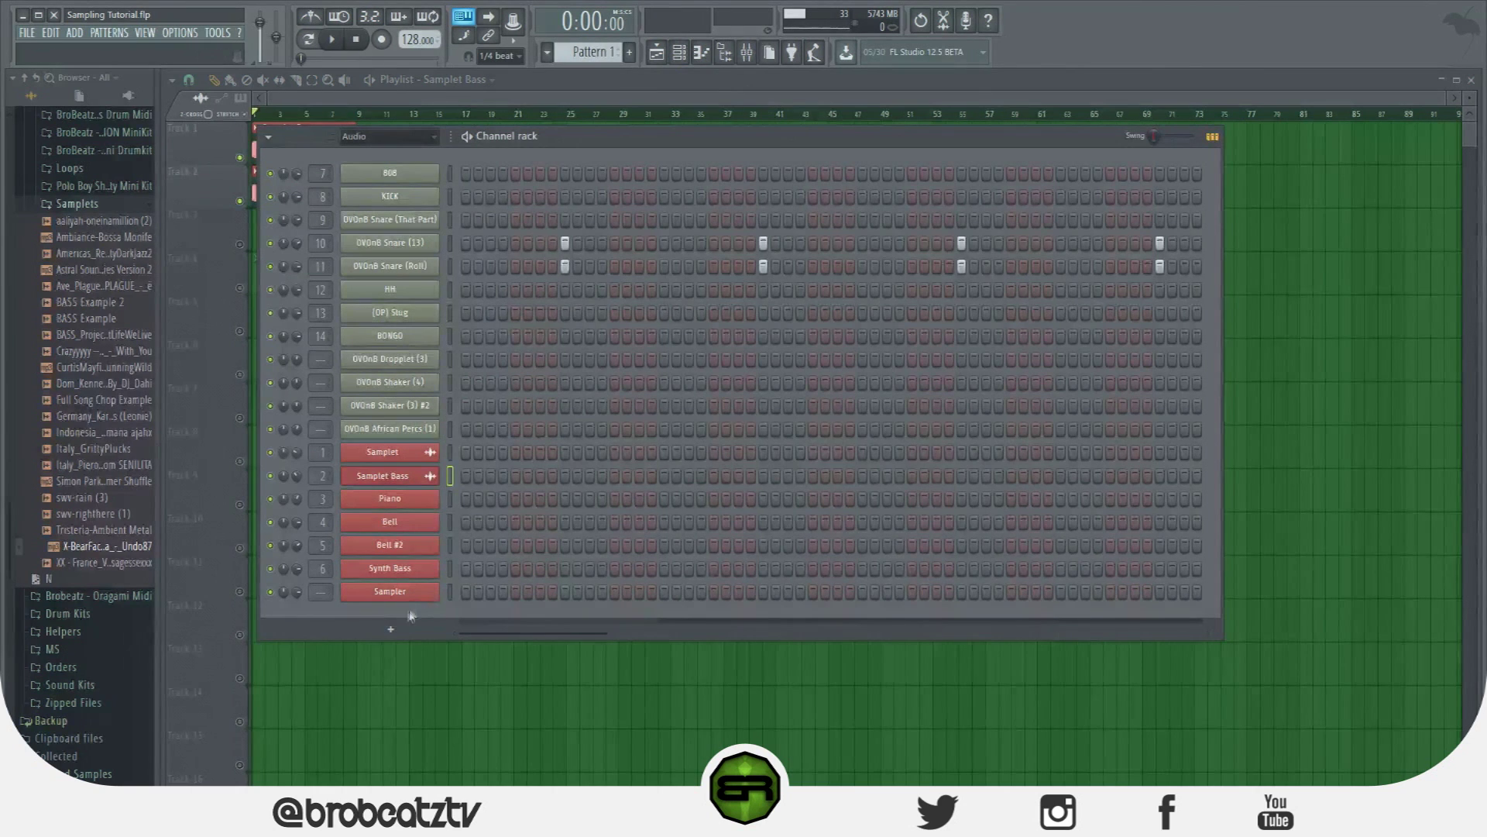
pyautogui.rightClick(415, 504)
pyautogui.click(461, 499)
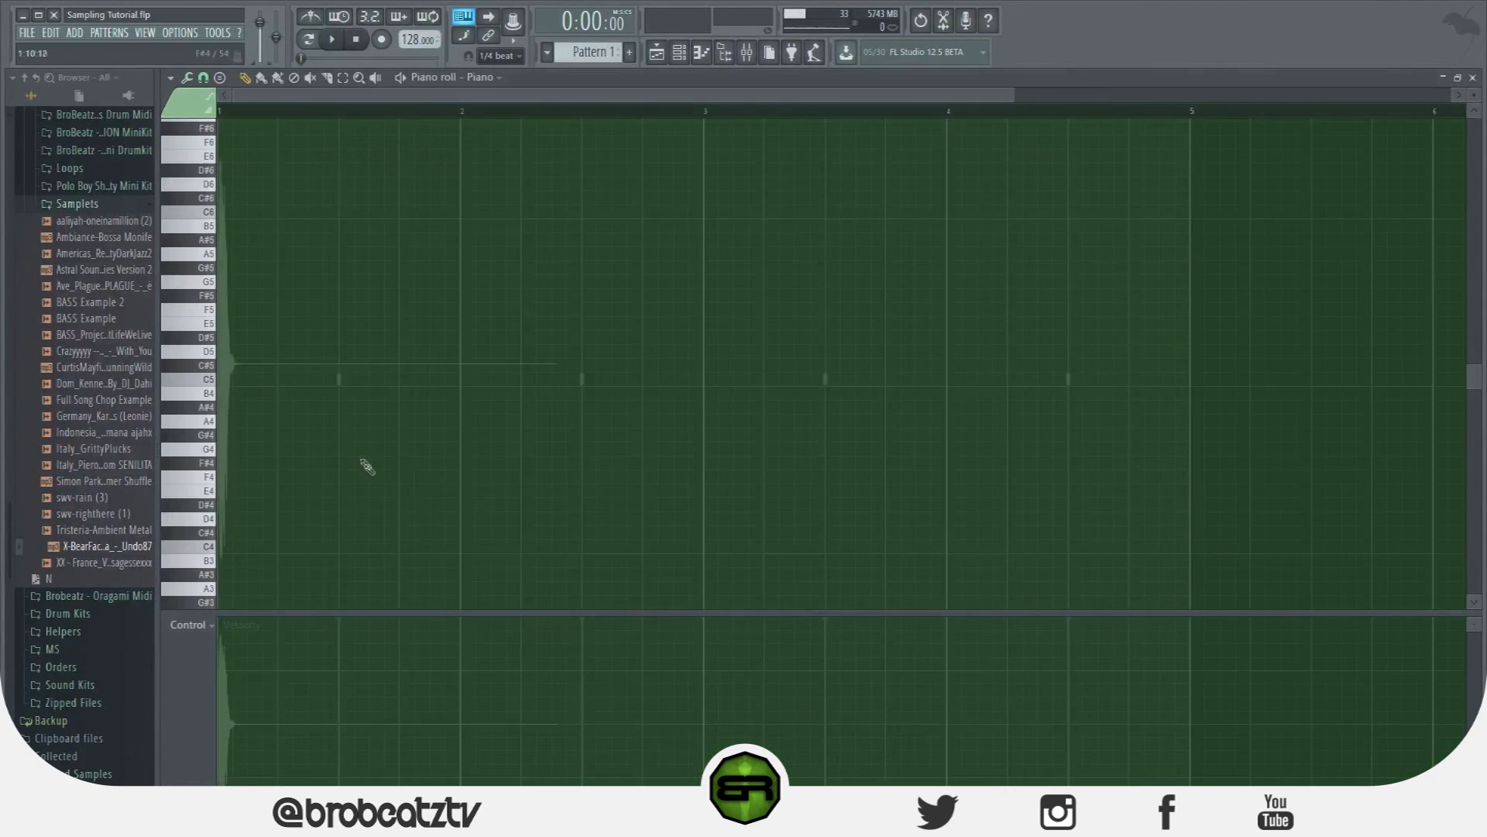
pyautogui.press('space')
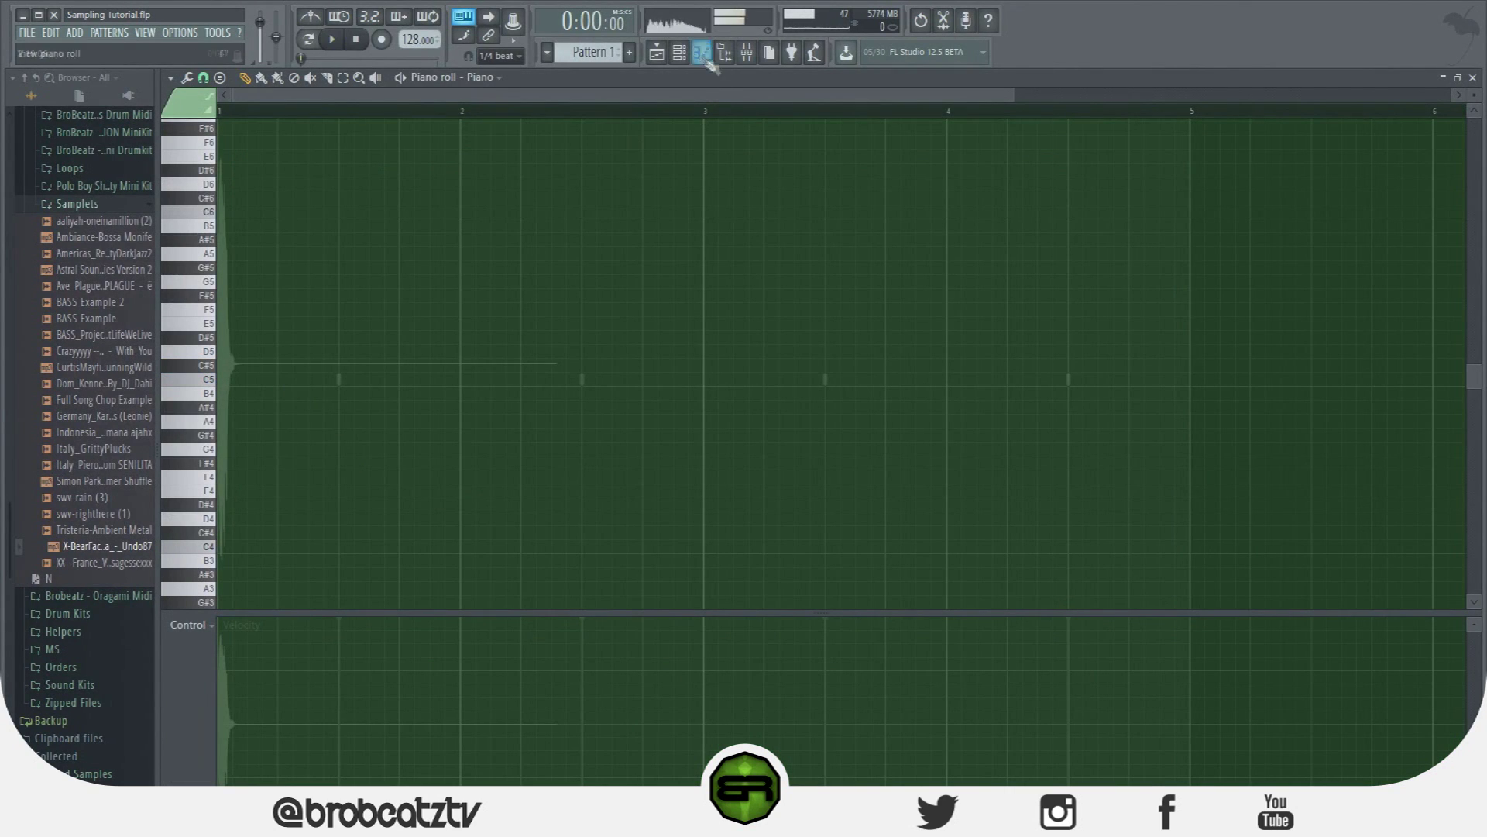
pyautogui.click(747, 52)
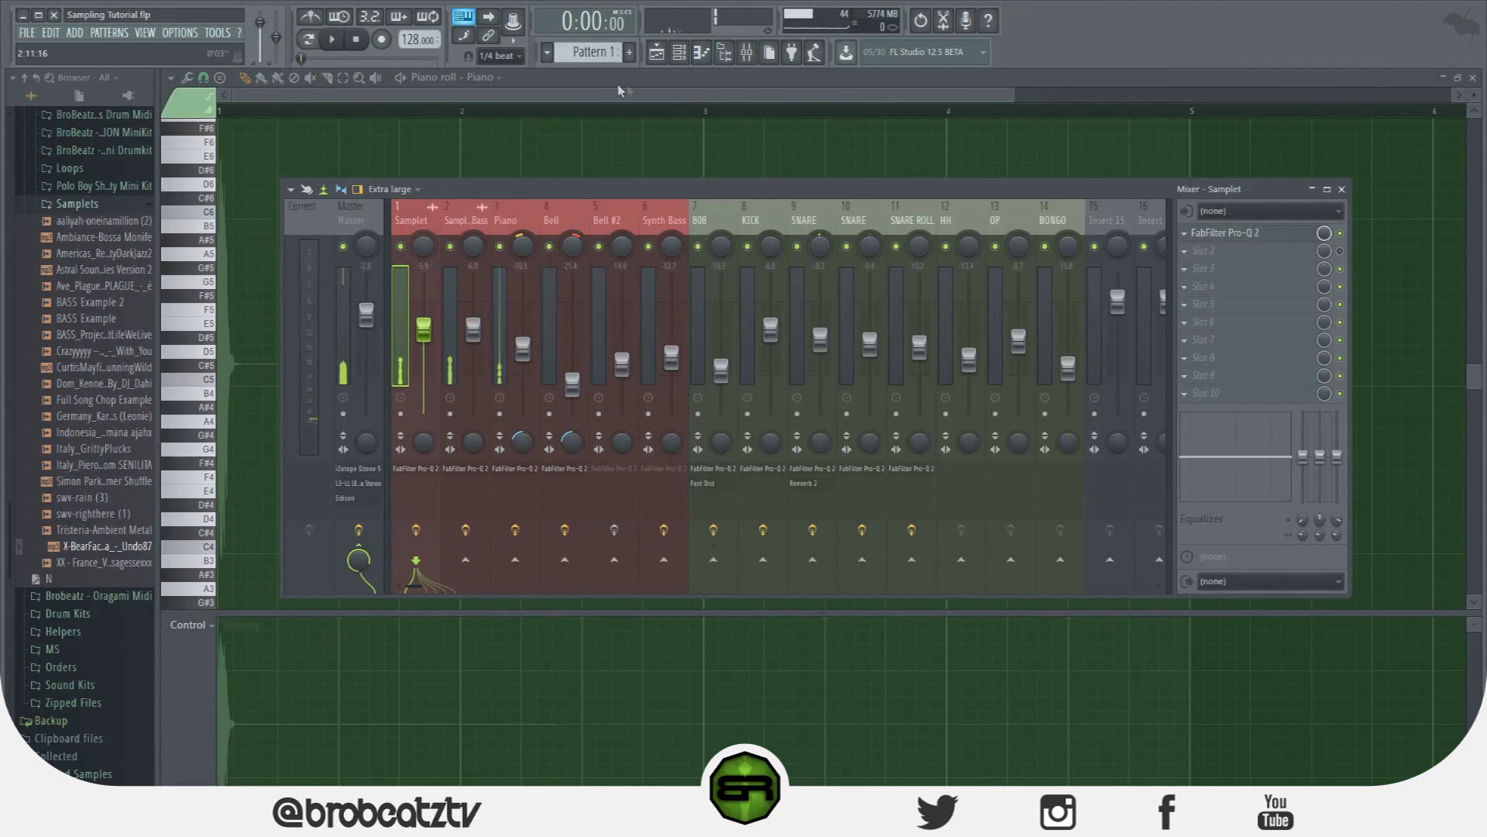
pyautogui.click(657, 52)
pyautogui.click(679, 53)
pyautogui.click(679, 56)
pyautogui.click(679, 56)
pyautogui.click(450, 85)
# Play the sample and audition Piano notes such as F5, G5, G#5, A#5, C6 and D#6 to find its key.
pyautogui.press('space')
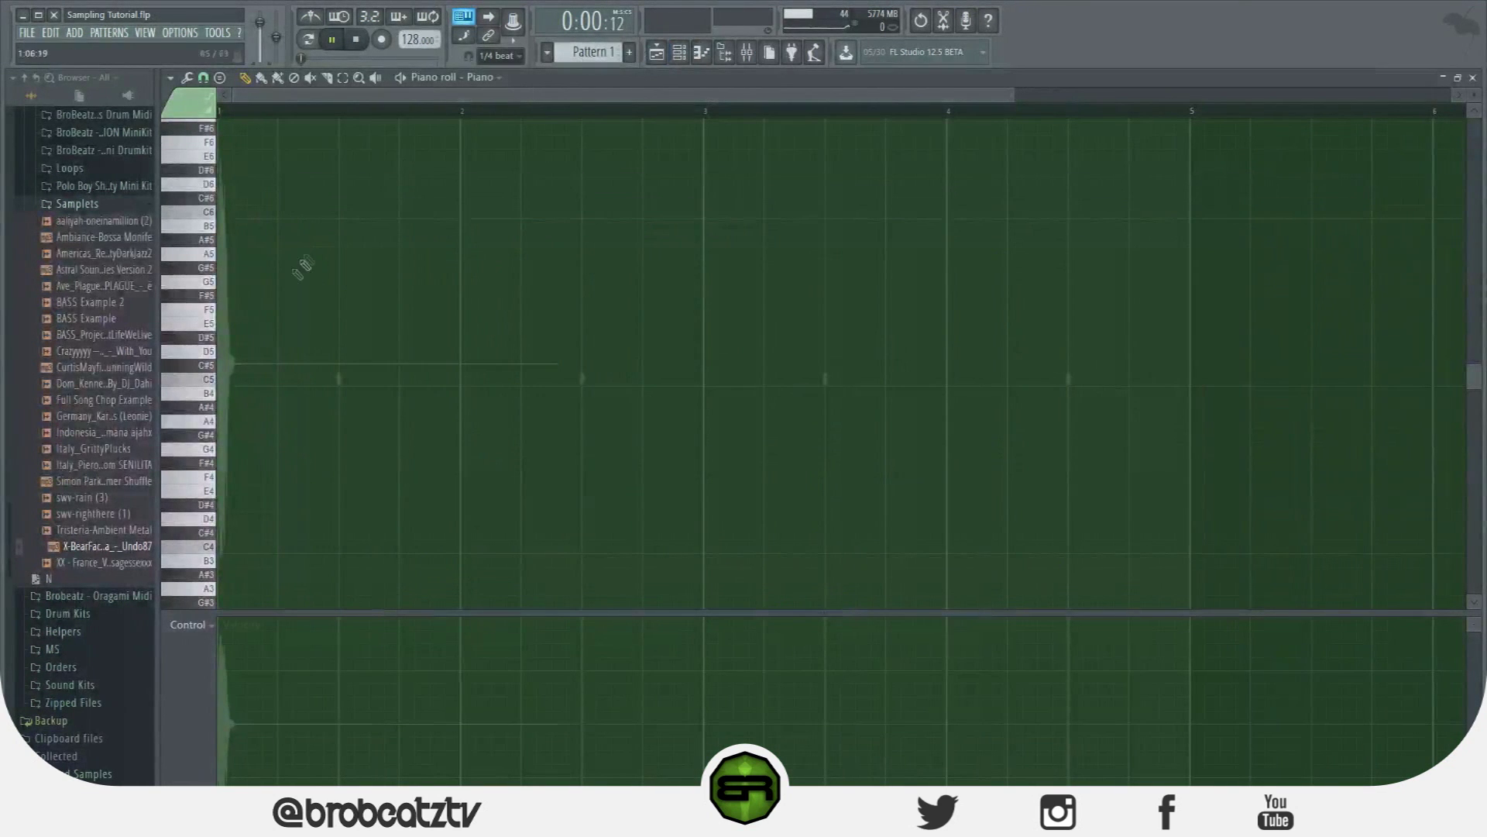
pyautogui.click(207, 308)
pyautogui.click(213, 315)
pyautogui.click(211, 282)
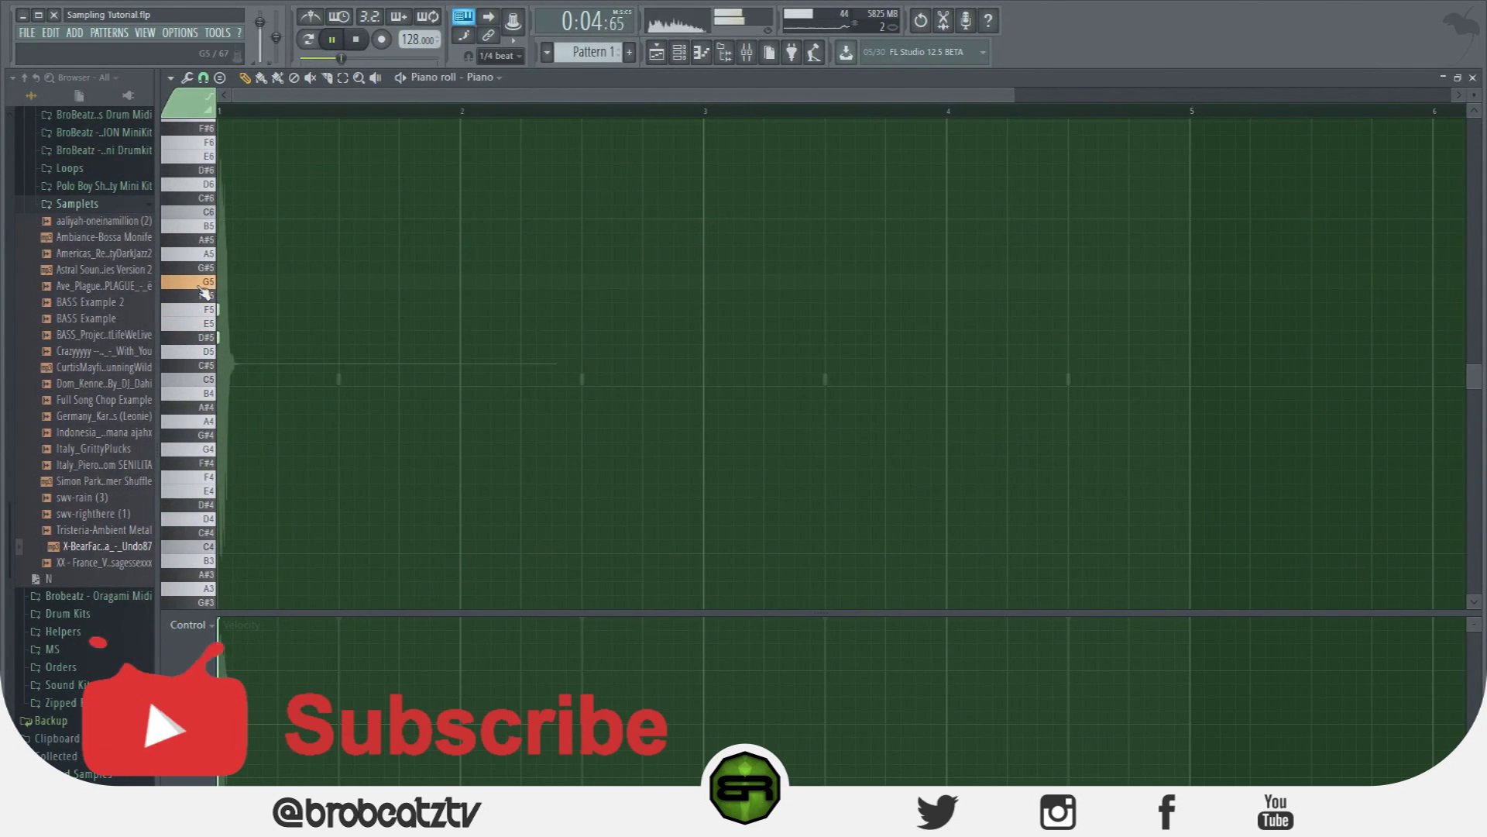
pyautogui.click(212, 269)
pyautogui.click(211, 240)
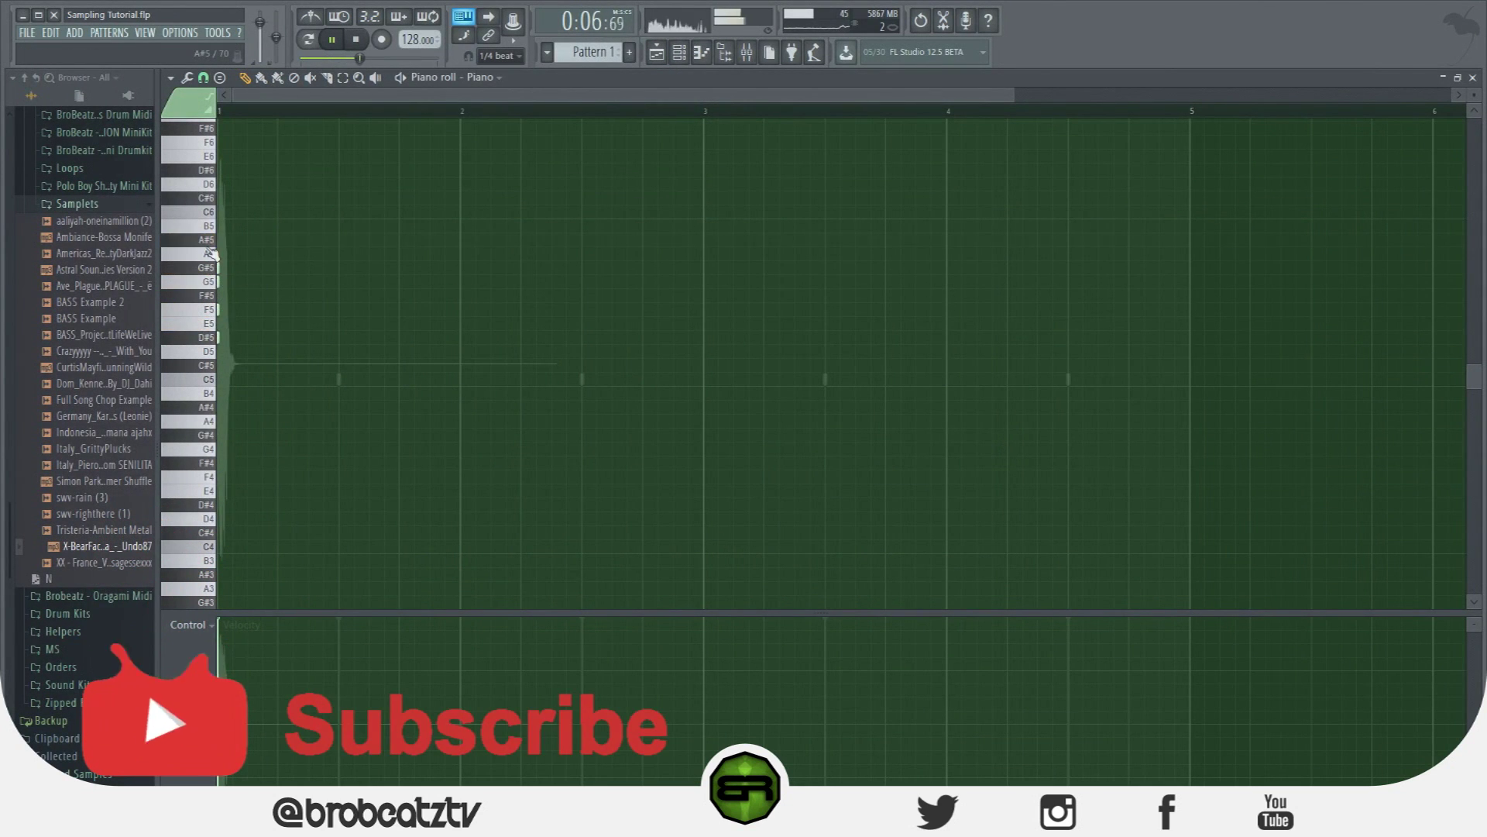
pyautogui.click(213, 213)
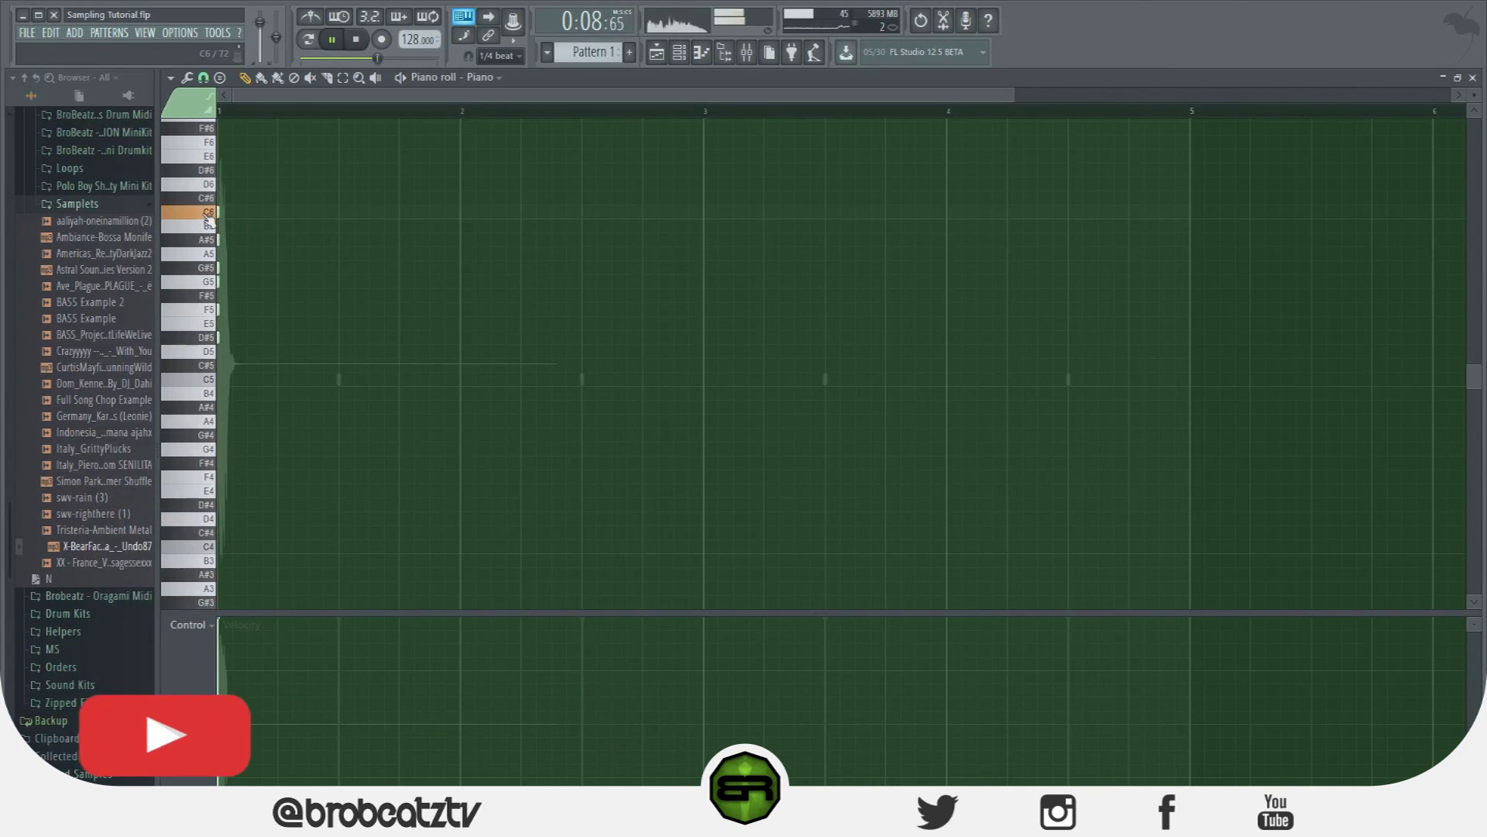
pyautogui.click(210, 172)
pyautogui.moveTo(235, 184); pyautogui.dragTo(214, 300)
pyautogui.click(220, 171)
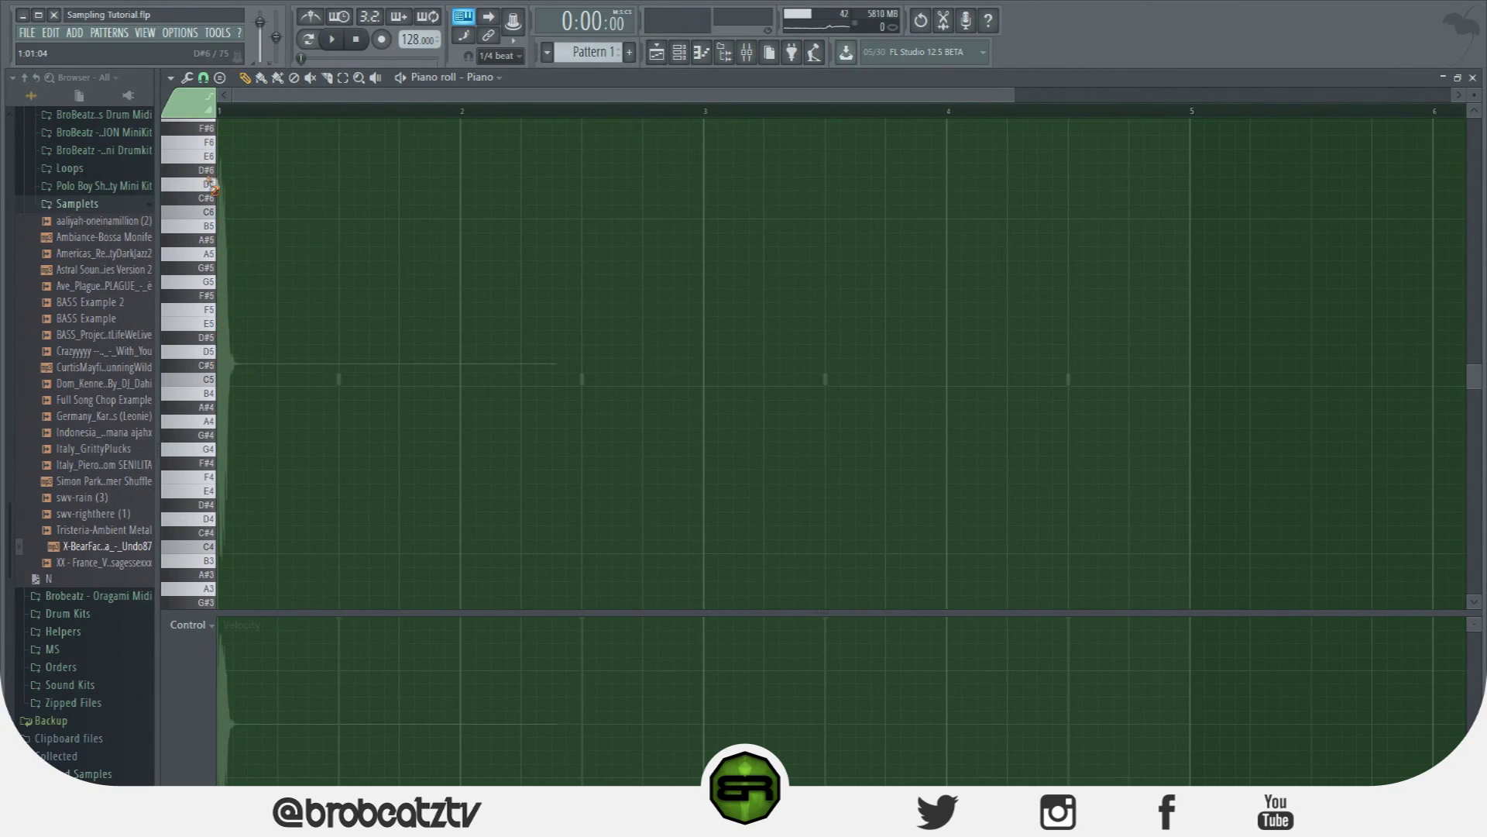
# Show the channel rack and stop playback of the HH hi-hat pattern.
pyautogui.click(679, 54)
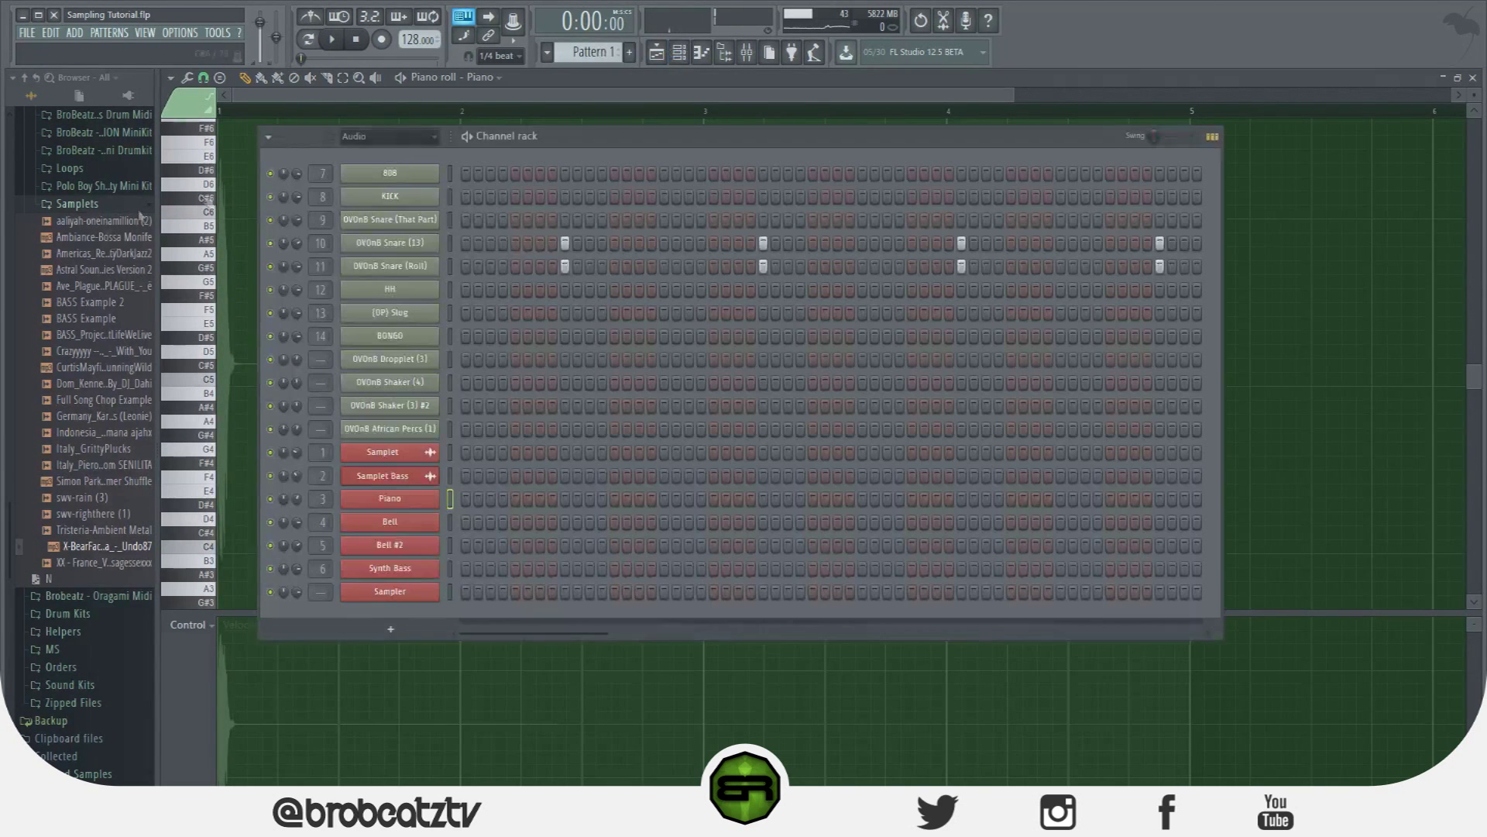
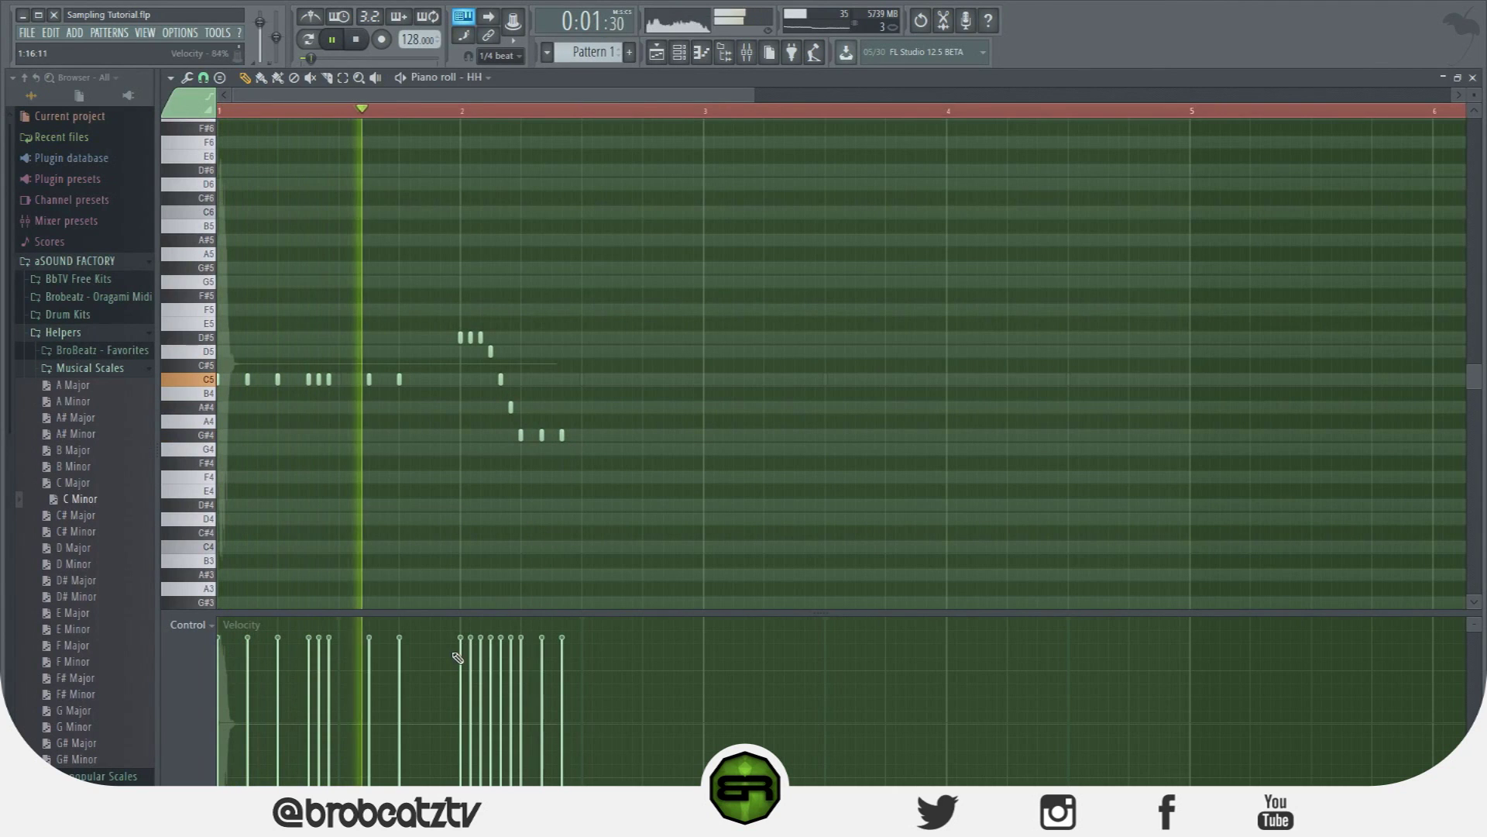
pyautogui.press('space')
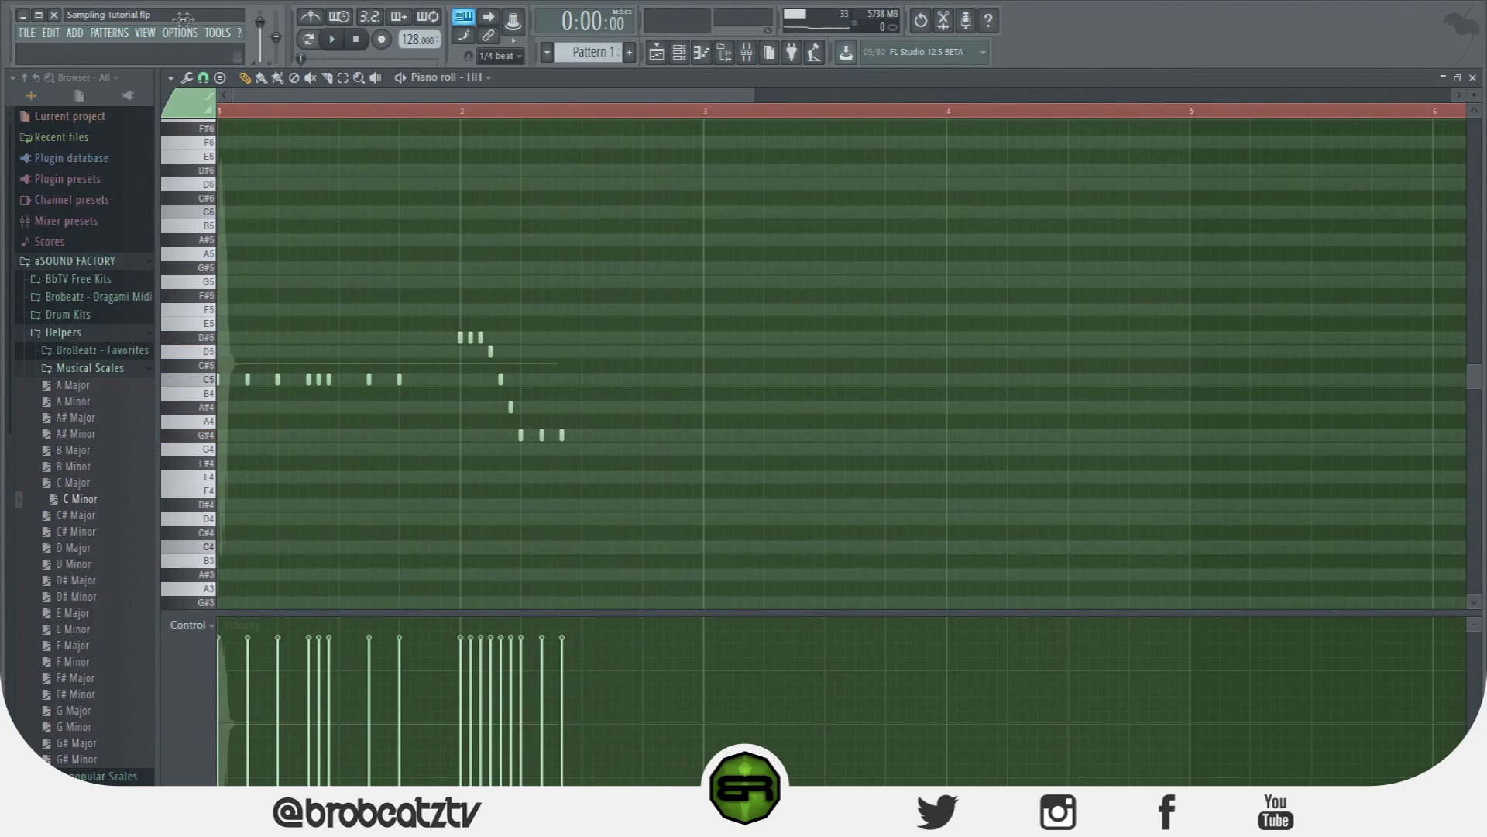
# Place a G#4 hi-hat note near the end of bar 2, lengthen it, and chop it into a fast roll of short hits.
pyautogui.click(204, 79)
pyautogui.click(254, 269)
pyautogui.click(643, 435)
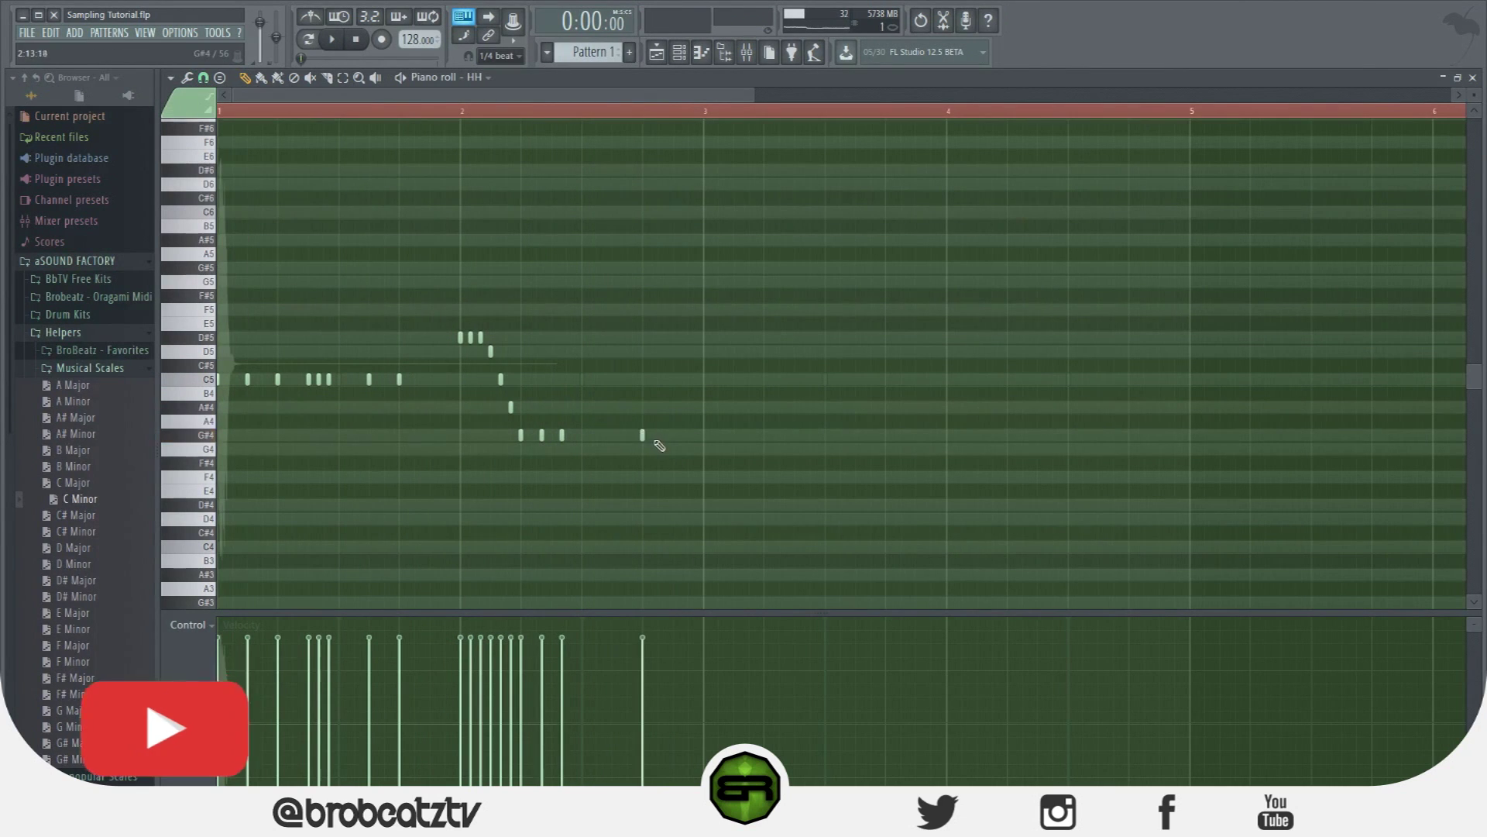
pyautogui.moveTo(674, 440); pyautogui.dragTo(635, 471)
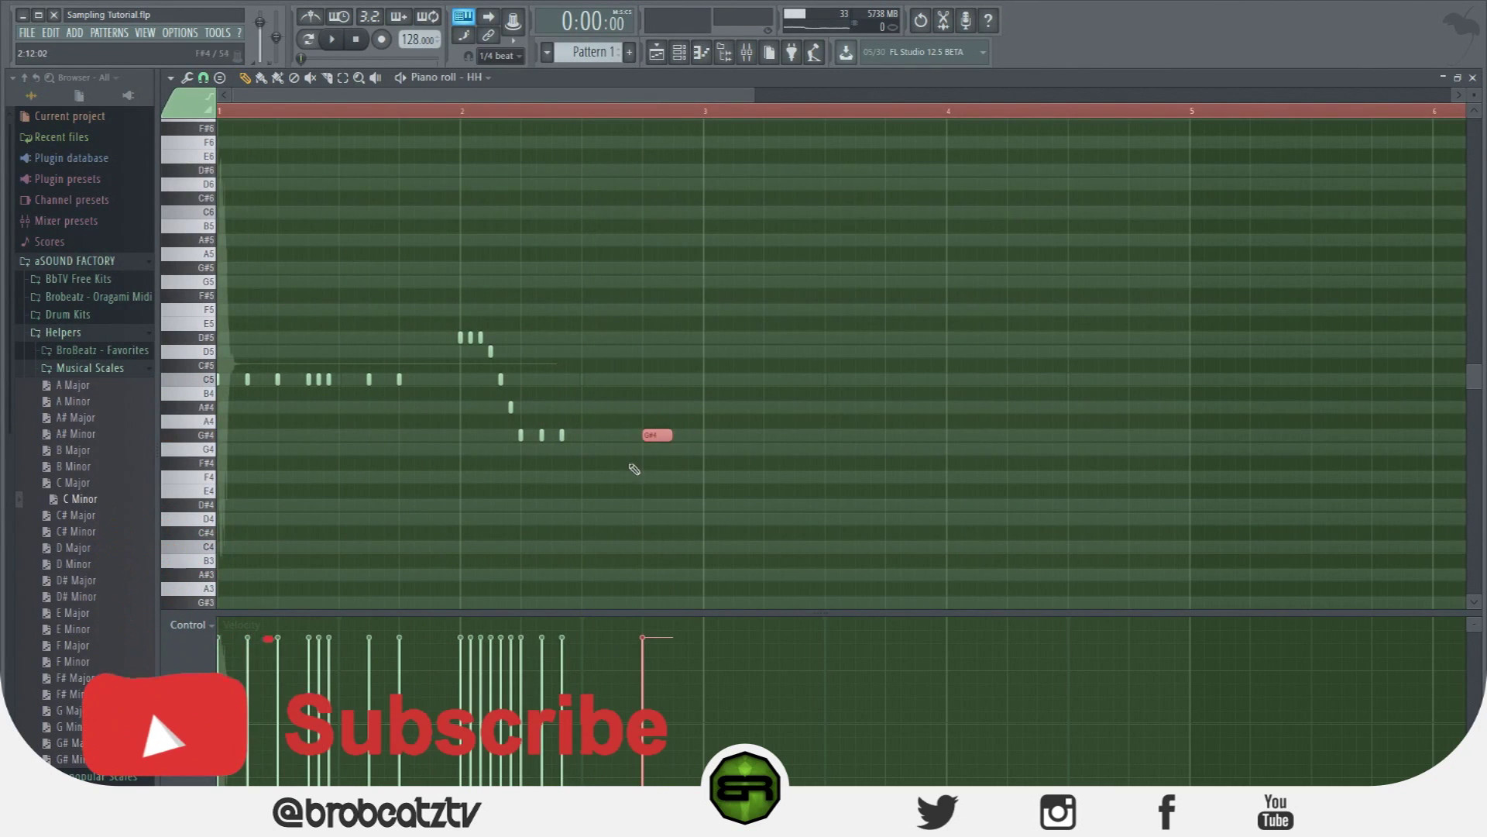
pyautogui.hotkey('alt', 'u')
pyautogui.press('Escape')
pyautogui.hotkey('alt', 'u')
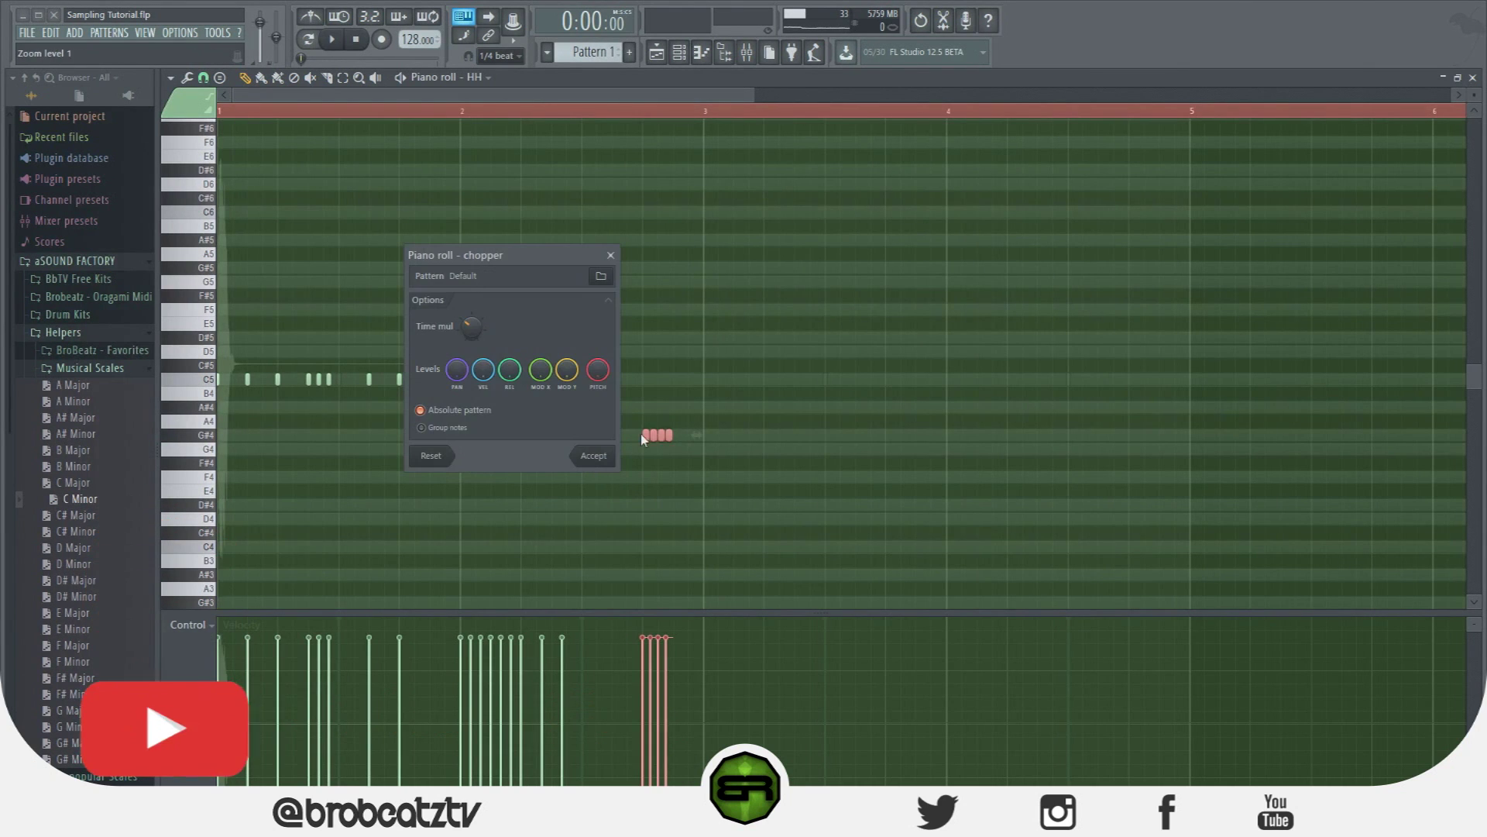
pyautogui.click(610, 458)
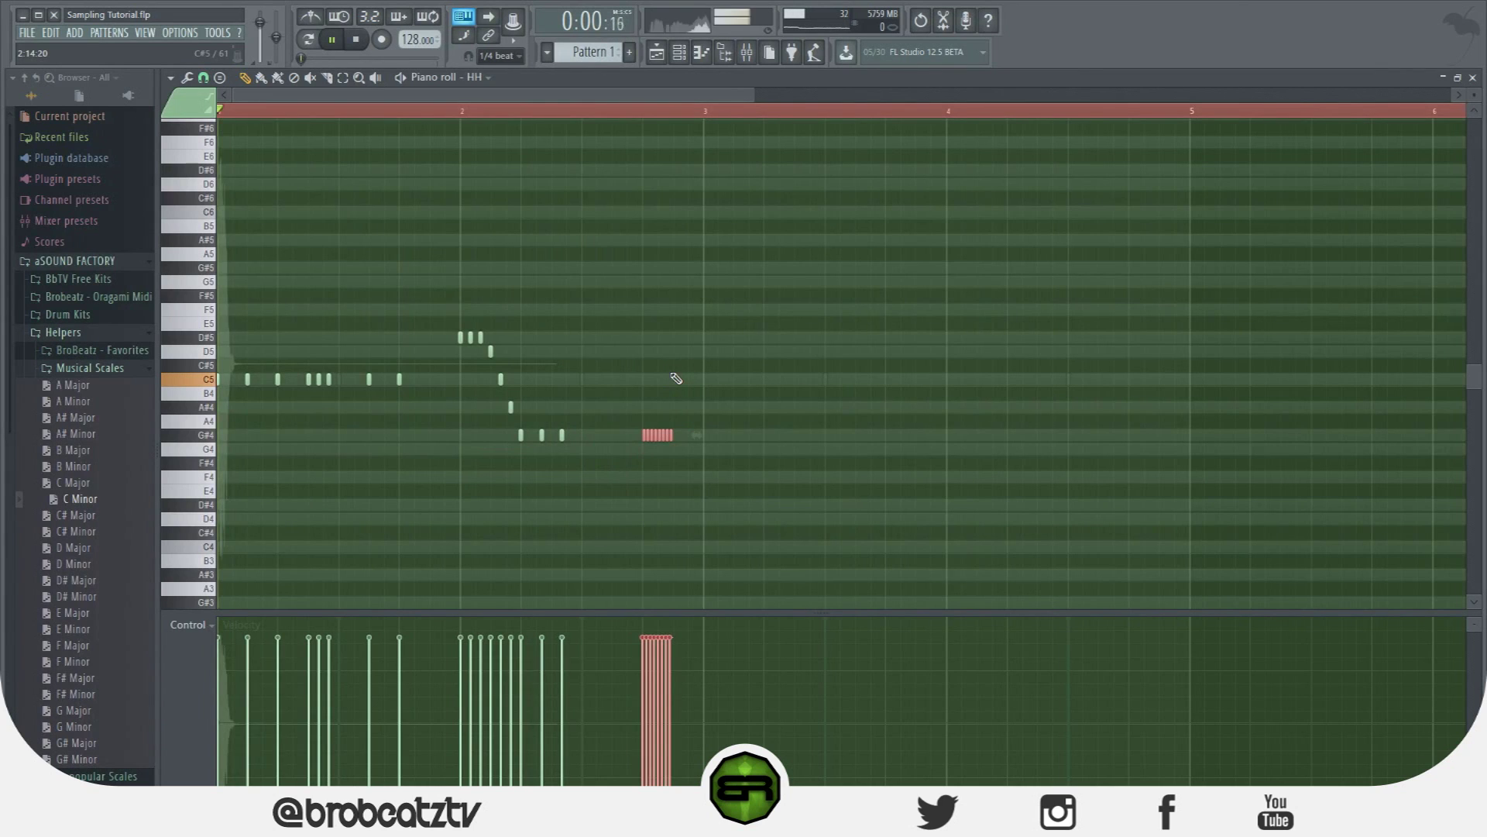
pyautogui.hotkey('ctrl', 'd')
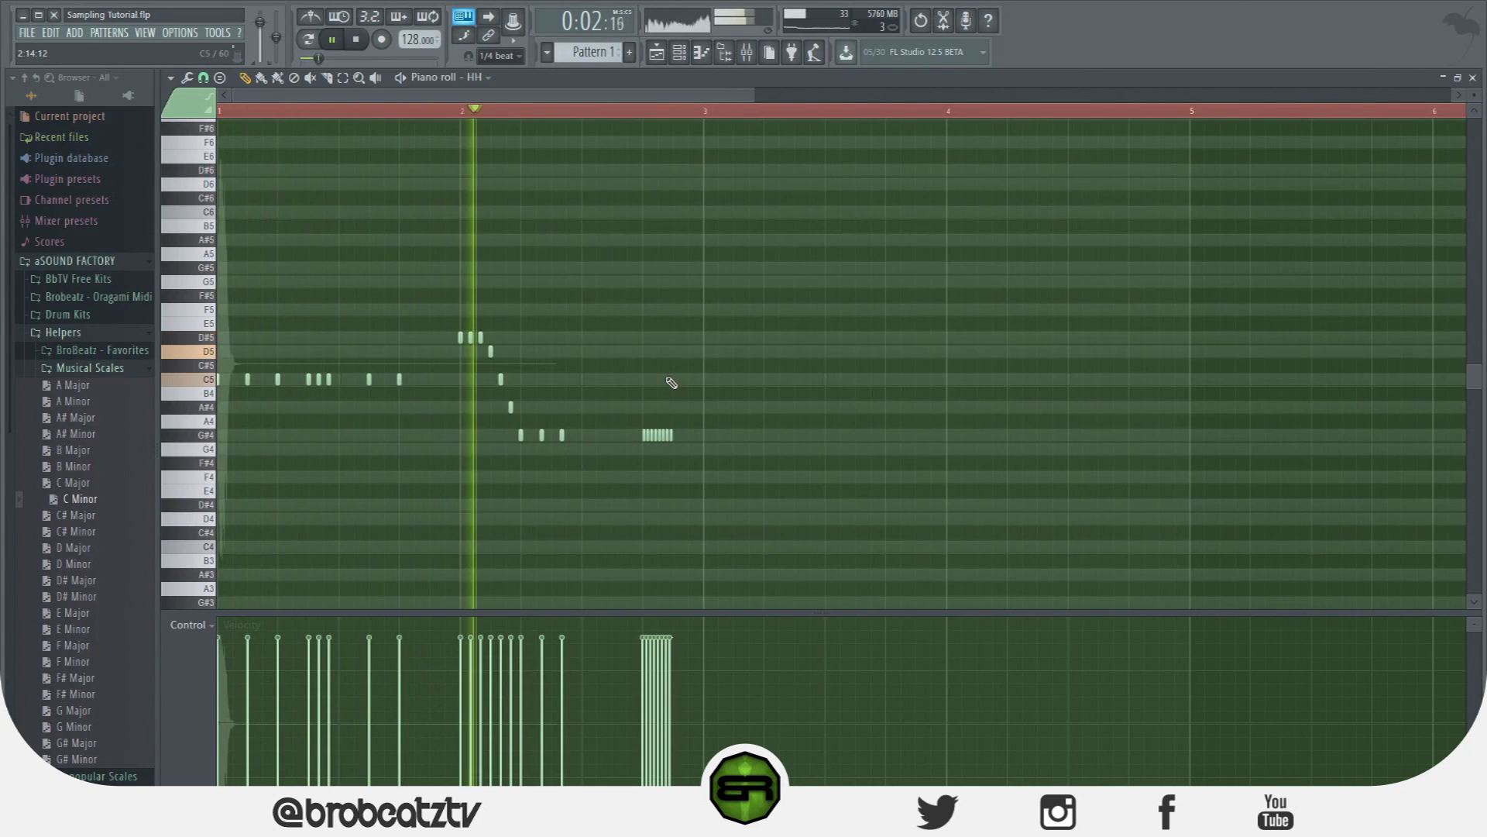
# Play the hi-hat pattern and add a single A#4 hit before the bar 2 roll and a G4 hit right after it.
pyautogui.press('space')
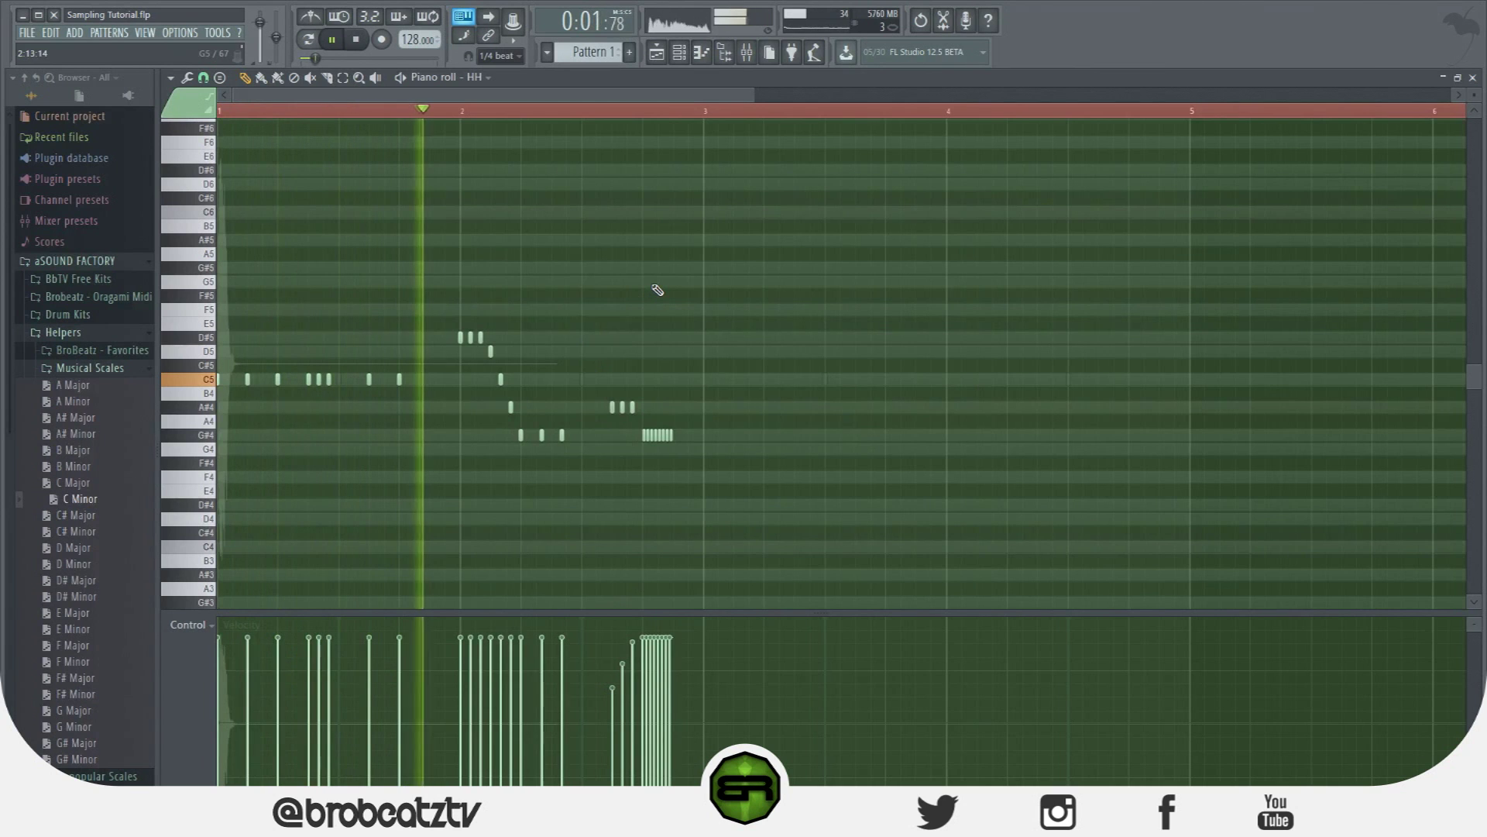
pyautogui.press('space')
pyautogui.click(673, 449)
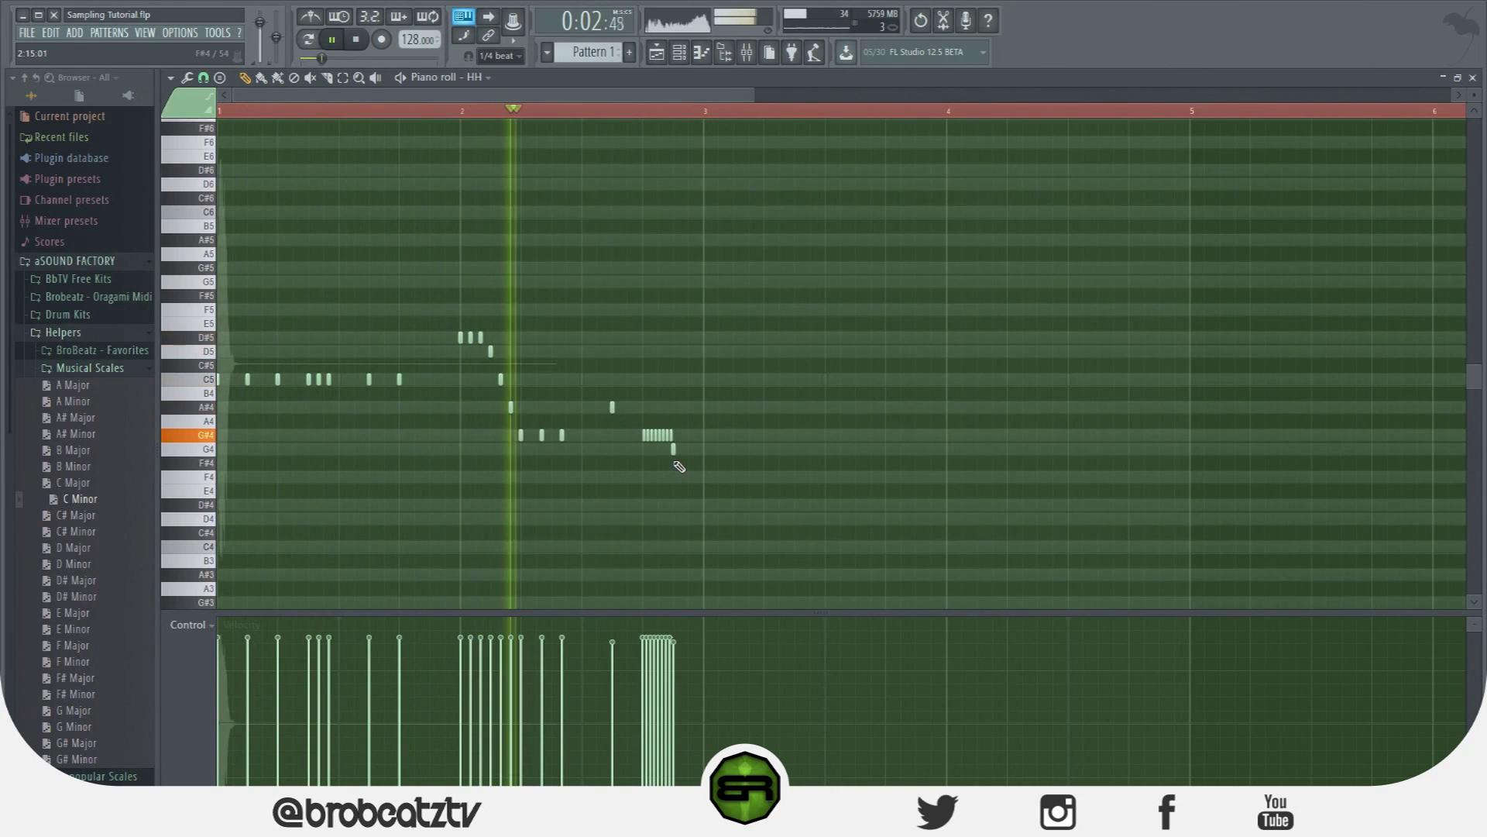
pyautogui.press('space')
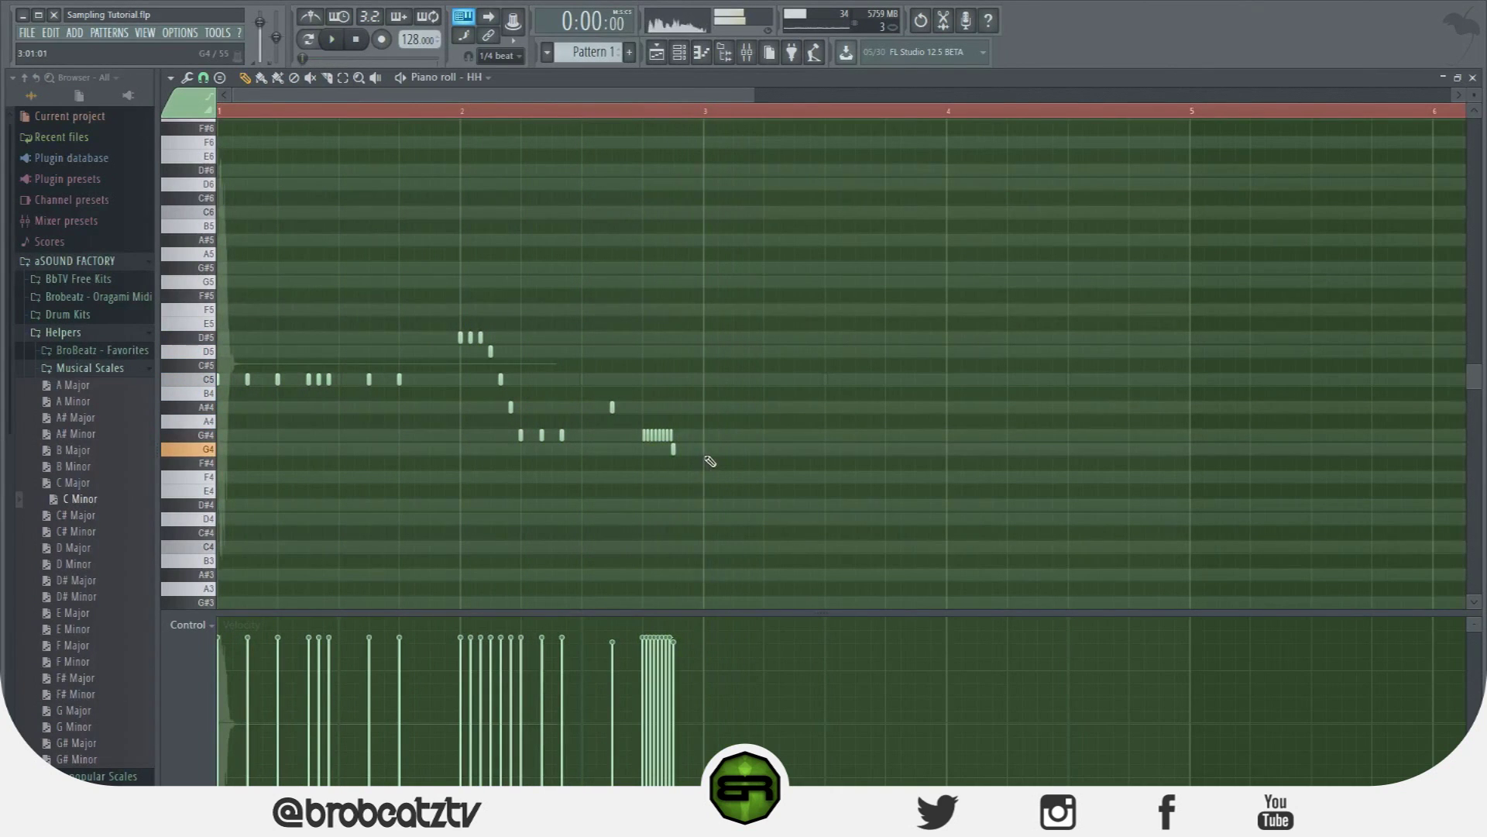
# Copy the G#4 roll with its G4 hit into bar 3 and add three C5 hits at the start of that bar.
pyautogui.moveTo(705, 423)
pyautogui.mouseDown()
pyautogui.moveTo(636, 457)
pyautogui.moveTo(695, 435)
pyautogui.moveTo(771, 436)
pyautogui.mouseUp()
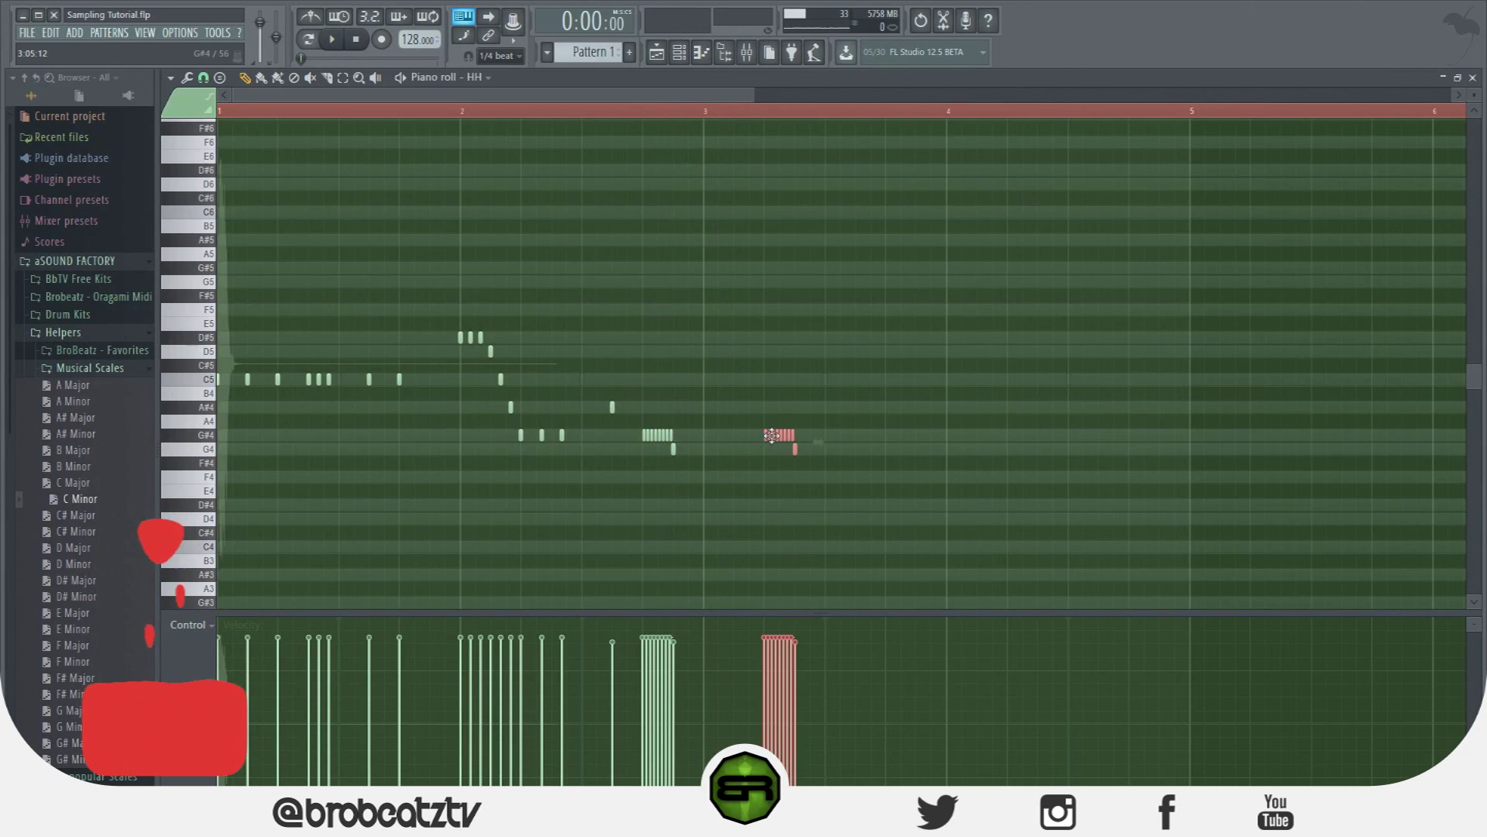
pyautogui.click(720, 457)
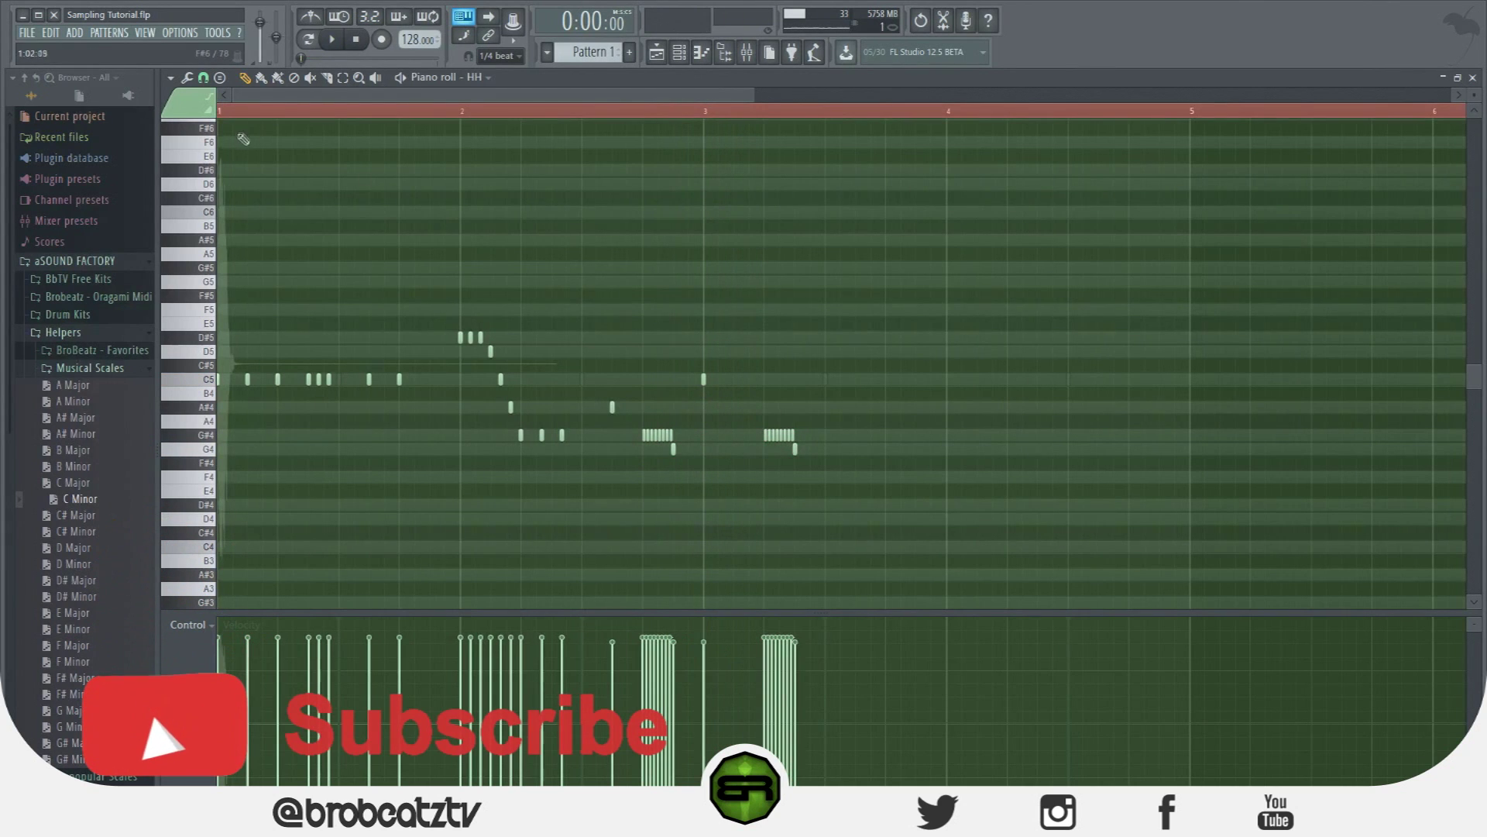
pyautogui.click(205, 78)
pyautogui.click(207, 79)
pyautogui.click(719, 378)
pyautogui.click(734, 379)
pyautogui.press('space')
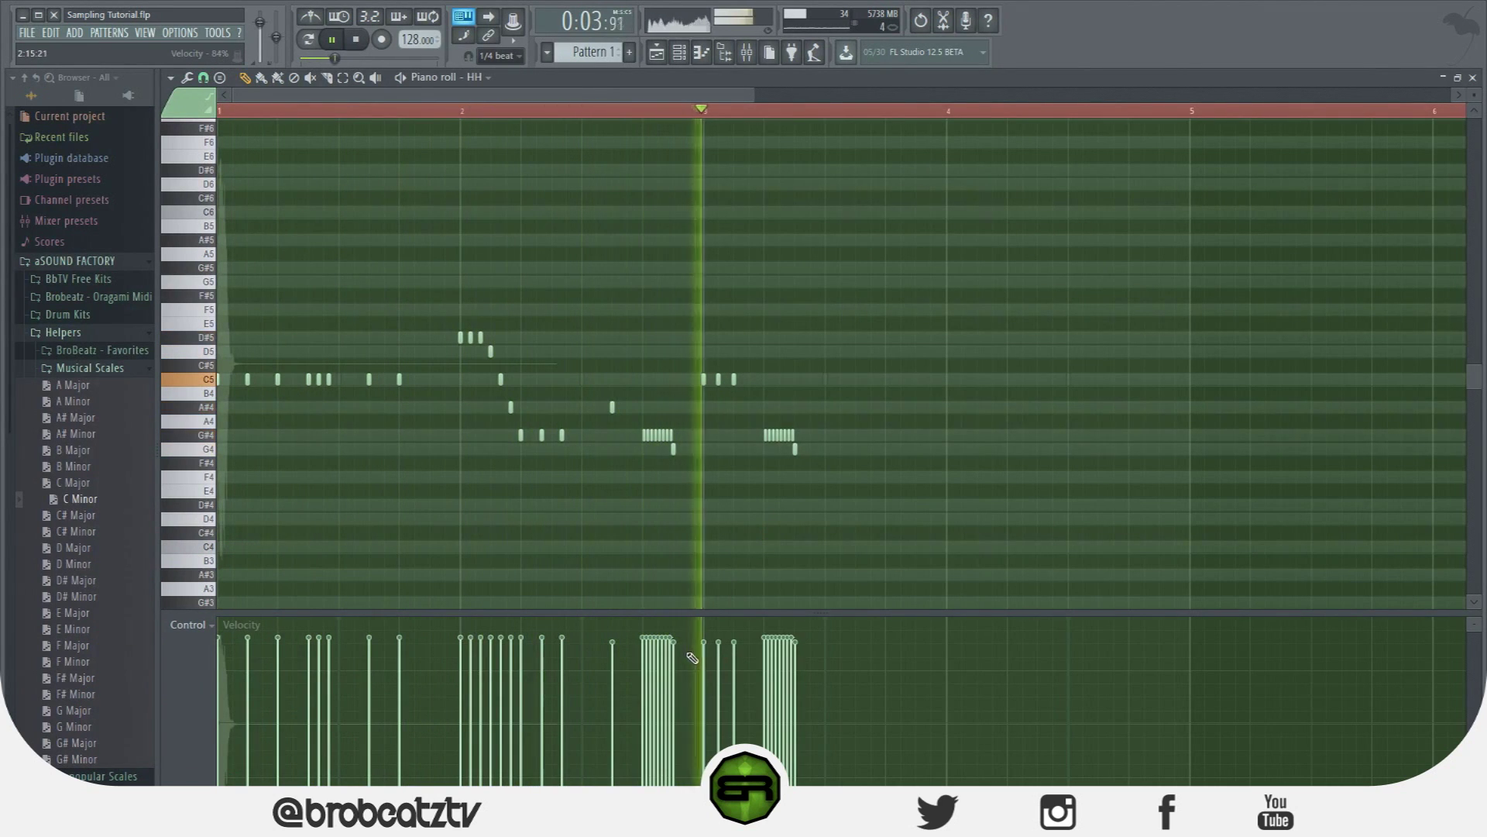
# Duplicate the roll and its G4 hit near the end of bar 3, and fill bar 4 with C5 hits, a D#5 group and a closing A#4 hit.
pyautogui.moveTo(856, 416); pyautogui.dragTo(736, 488)
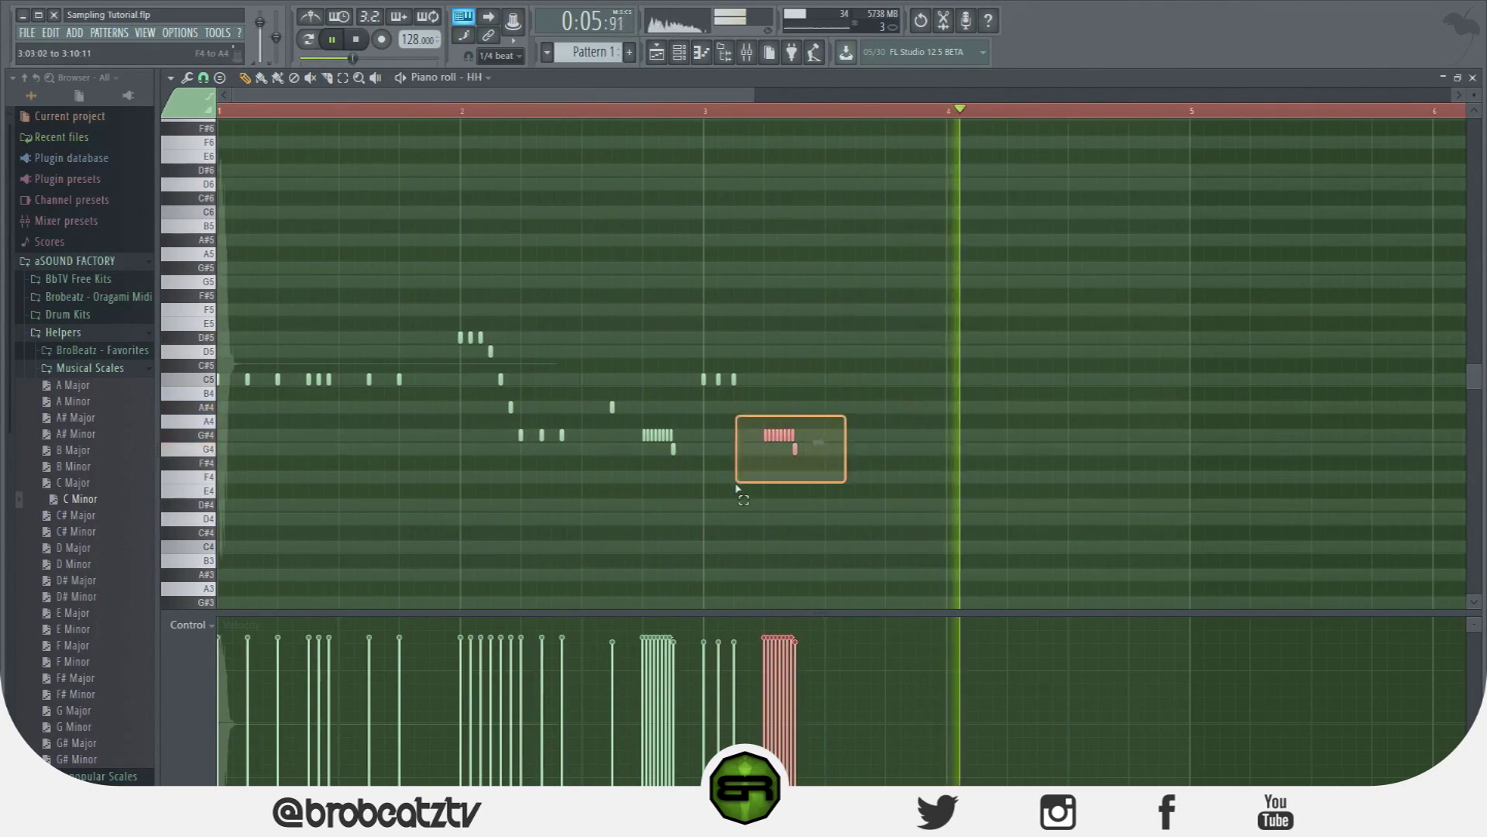
pyautogui.hotkey('ctrl', 'b')
pyautogui.press('space')
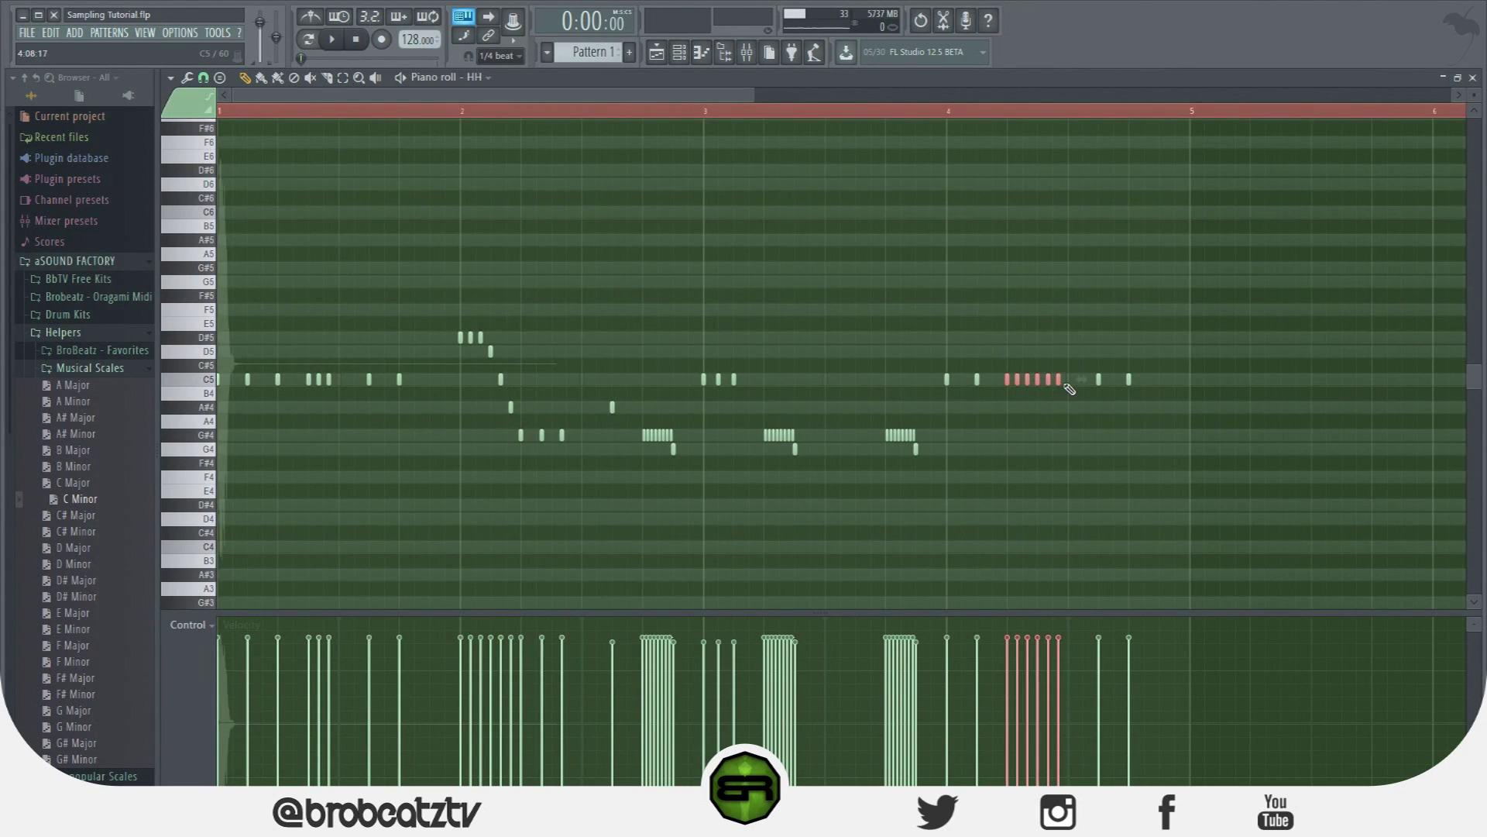
pyautogui.keyDown('ctrl'); pyautogui.click(1090, 389); pyautogui.keyUp('ctrl')
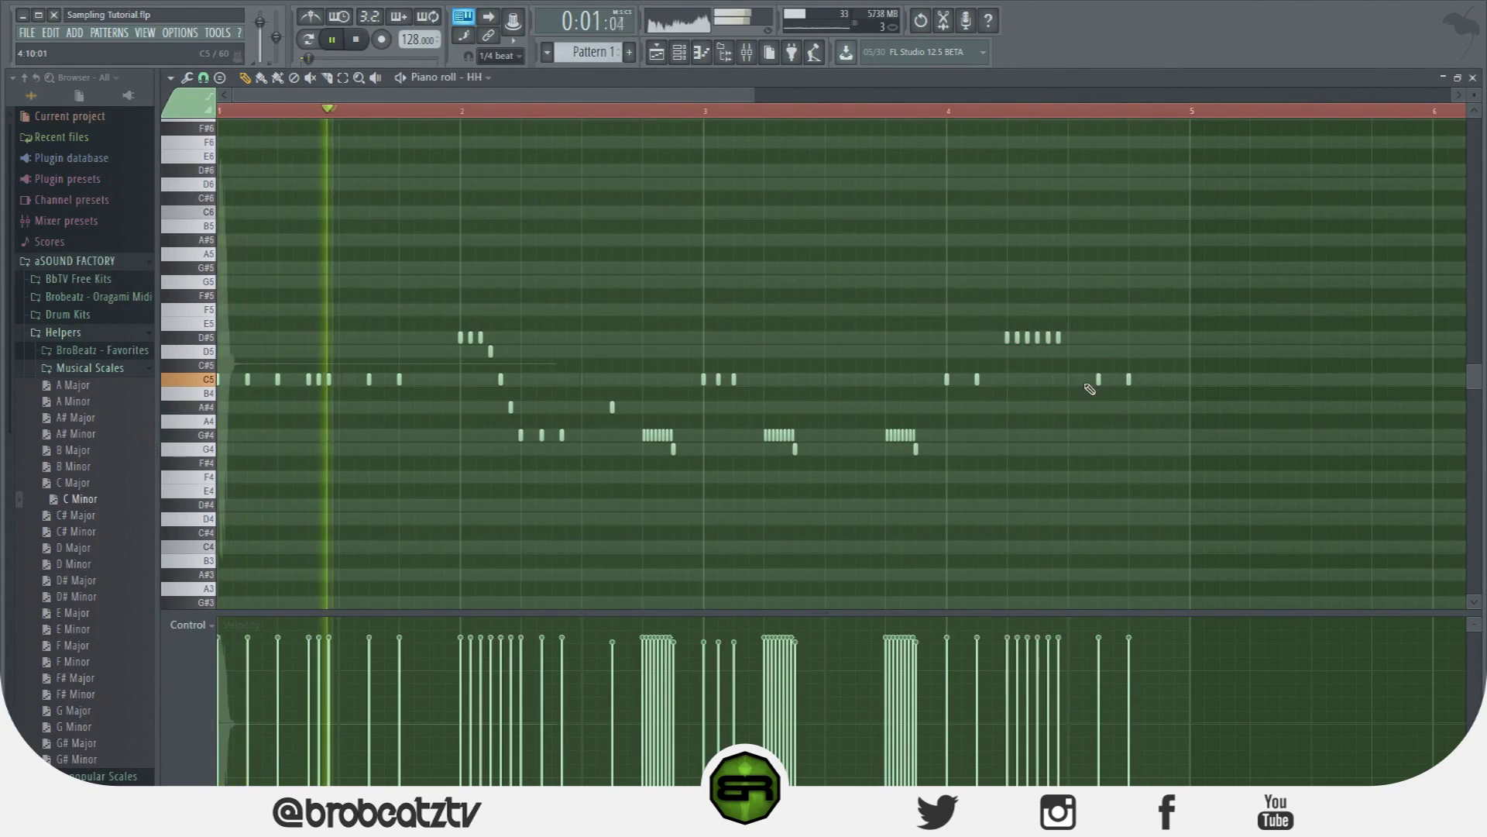
pyautogui.click(1159, 410)
pyautogui.moveTo(1189, 360); pyautogui.dragTo(1090, 439)
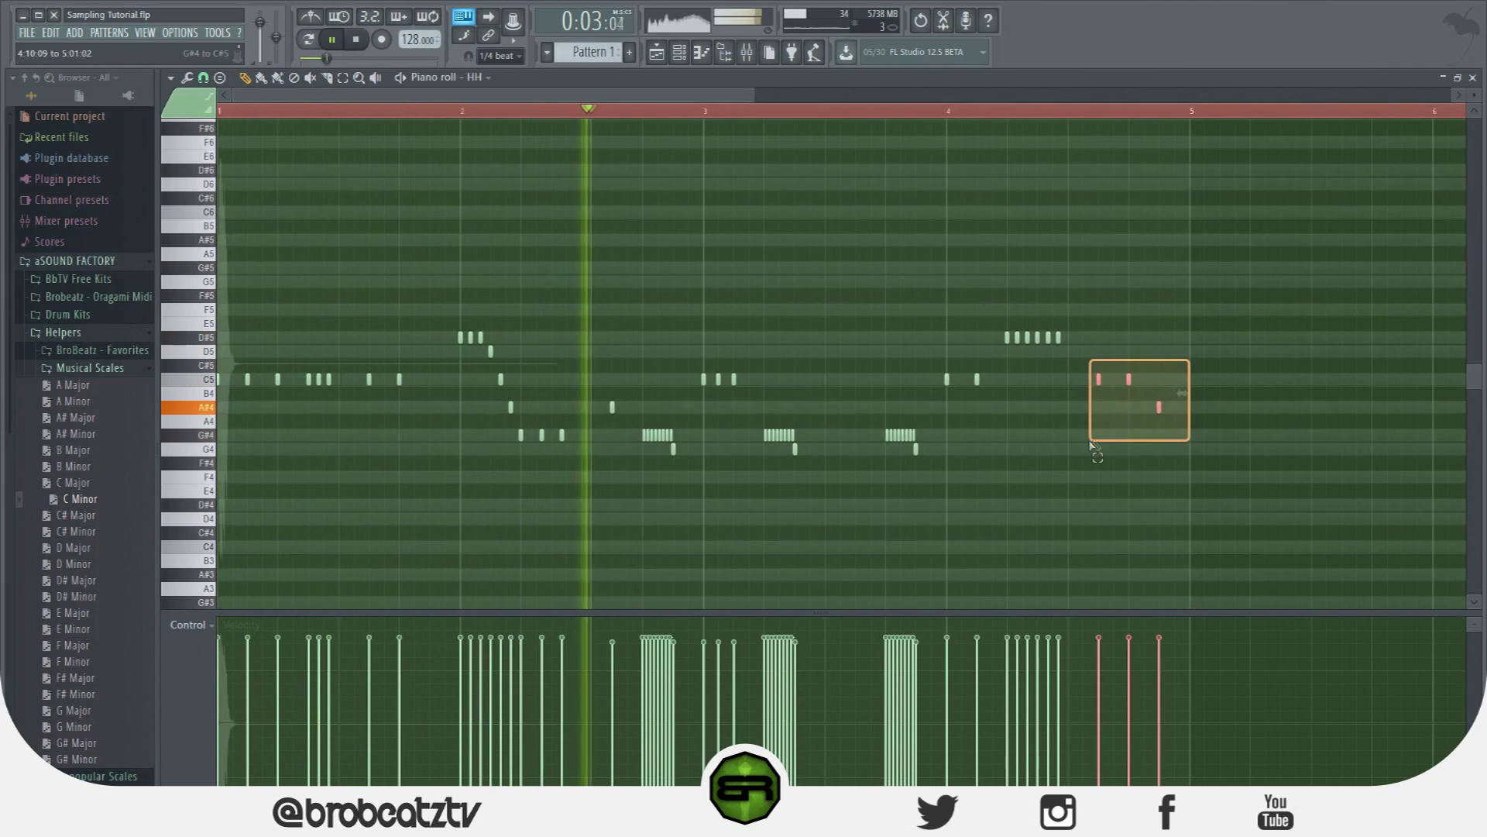
pyautogui.moveTo(1098, 378); pyautogui.dragTo(1191, 379)
pyautogui.keyDown('ctrl'); pyautogui.click(1194, 457); pyautogui.keyUp('ctrl')
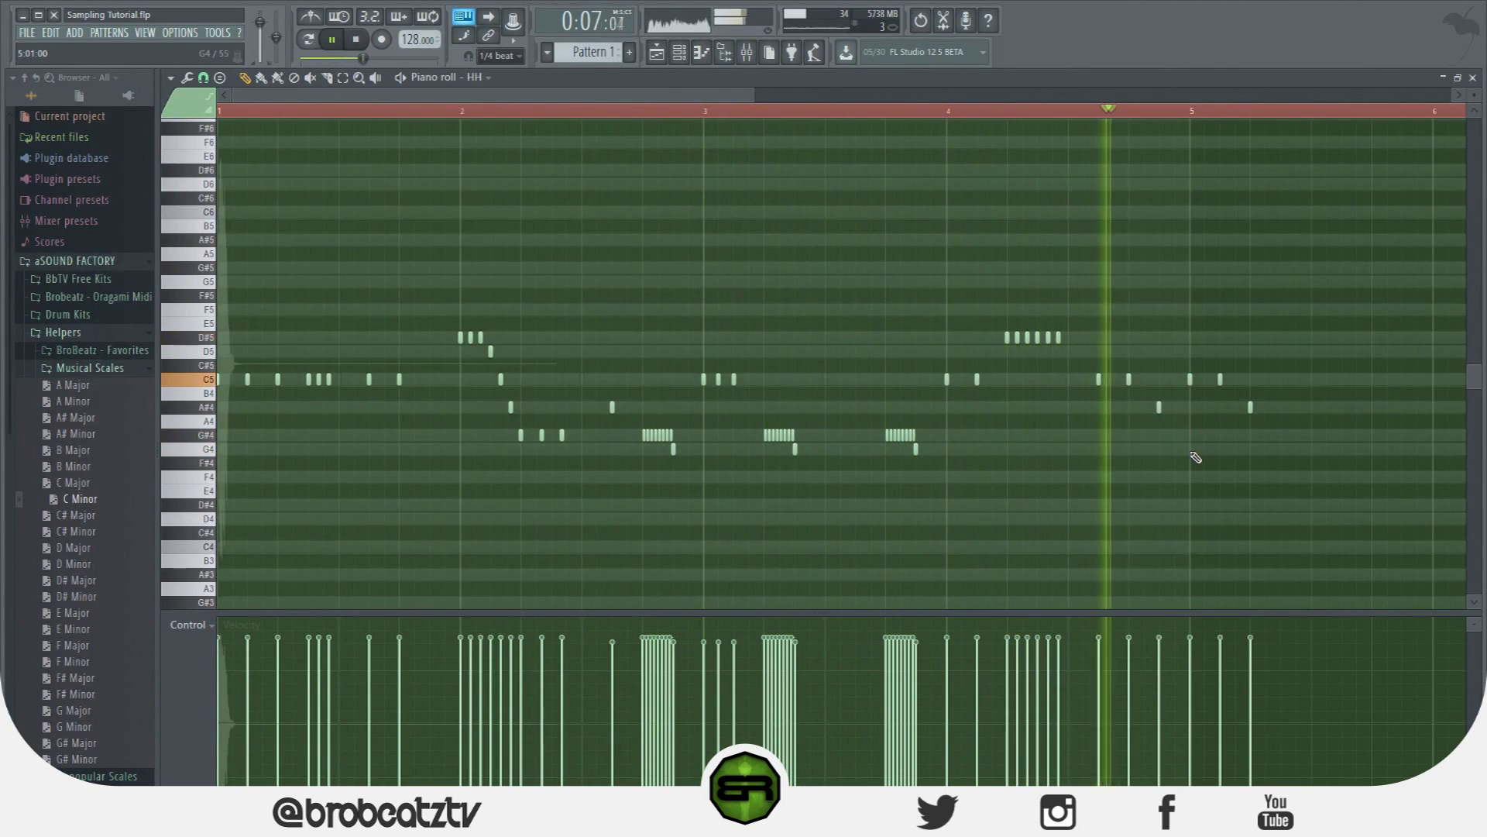
pyautogui.rightClick(1190, 379)
pyautogui.rightClick(1220, 378)
pyautogui.rightClick(1250, 406)
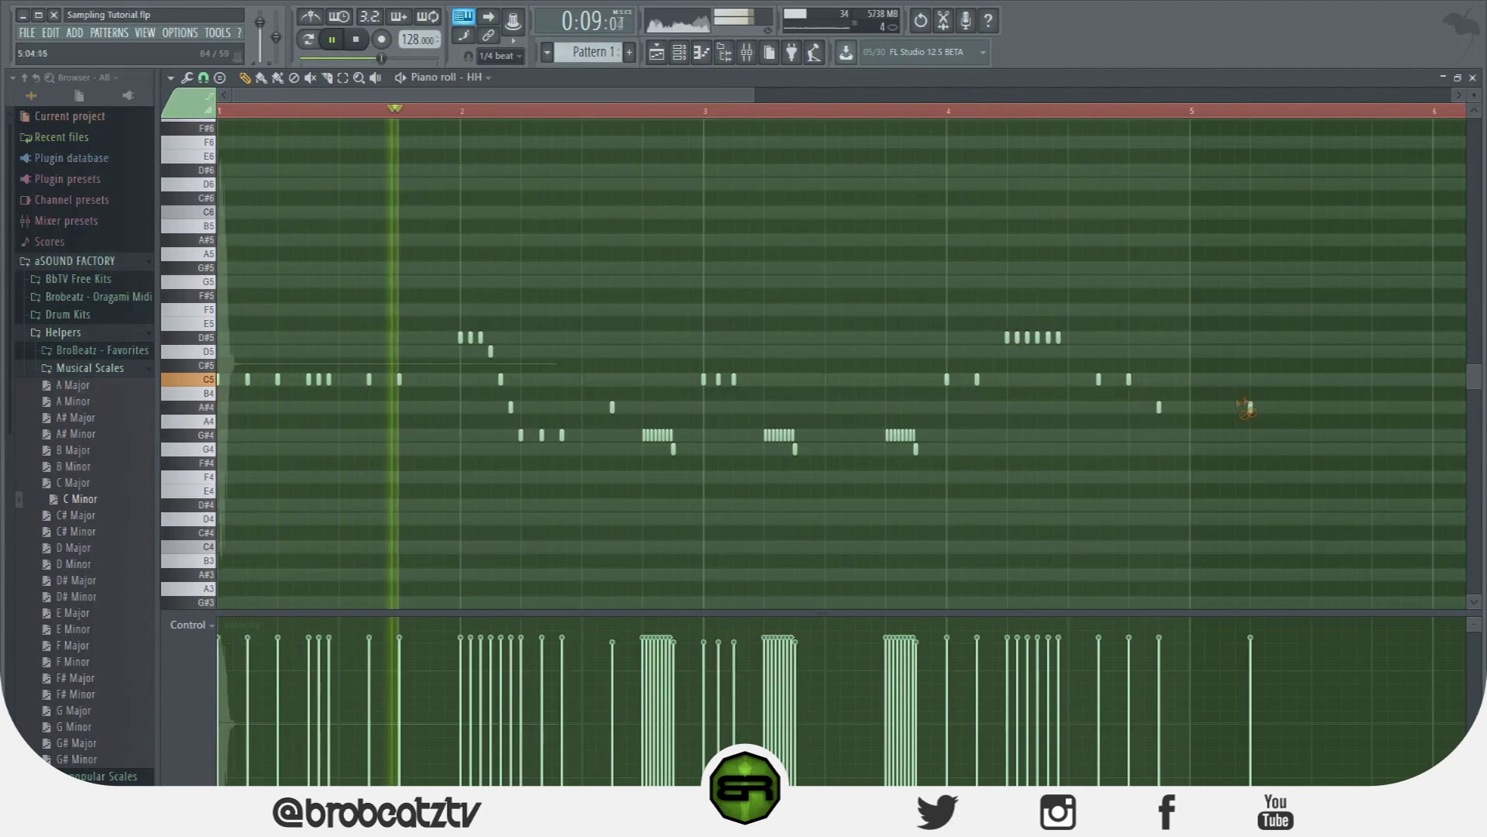
# Add three evenly spaced G#4 hits between the two rolls in bar 3.
pyautogui.click(825, 435)
pyautogui.click(840, 435)
pyautogui.click(855, 435)
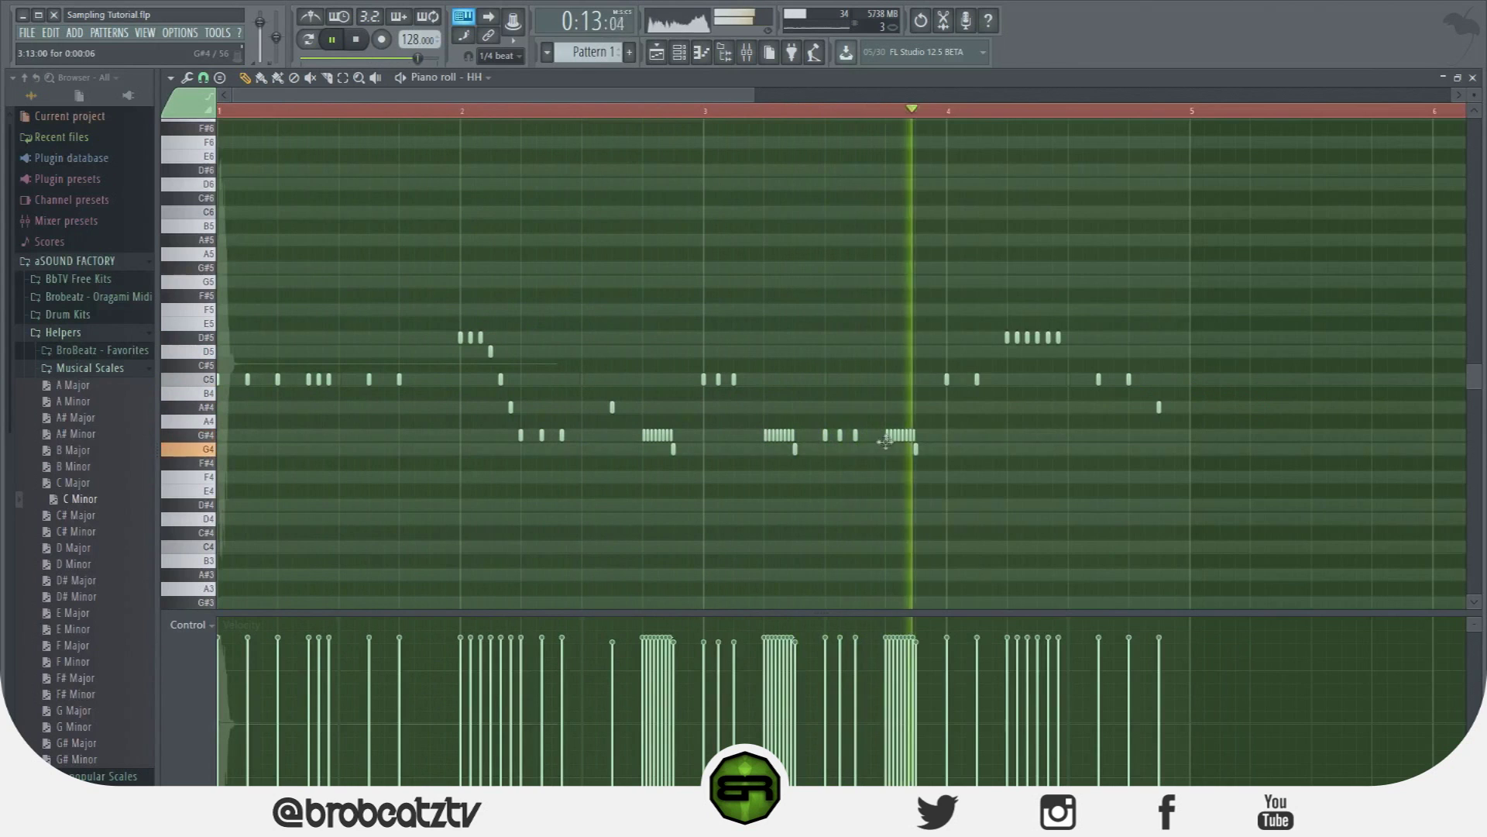
# Raise the last roll of bar 3 to A#4 and shape its velocities into a slight upward ramp.
pyautogui.moveTo(926, 437); pyautogui.dragTo(897, 402)
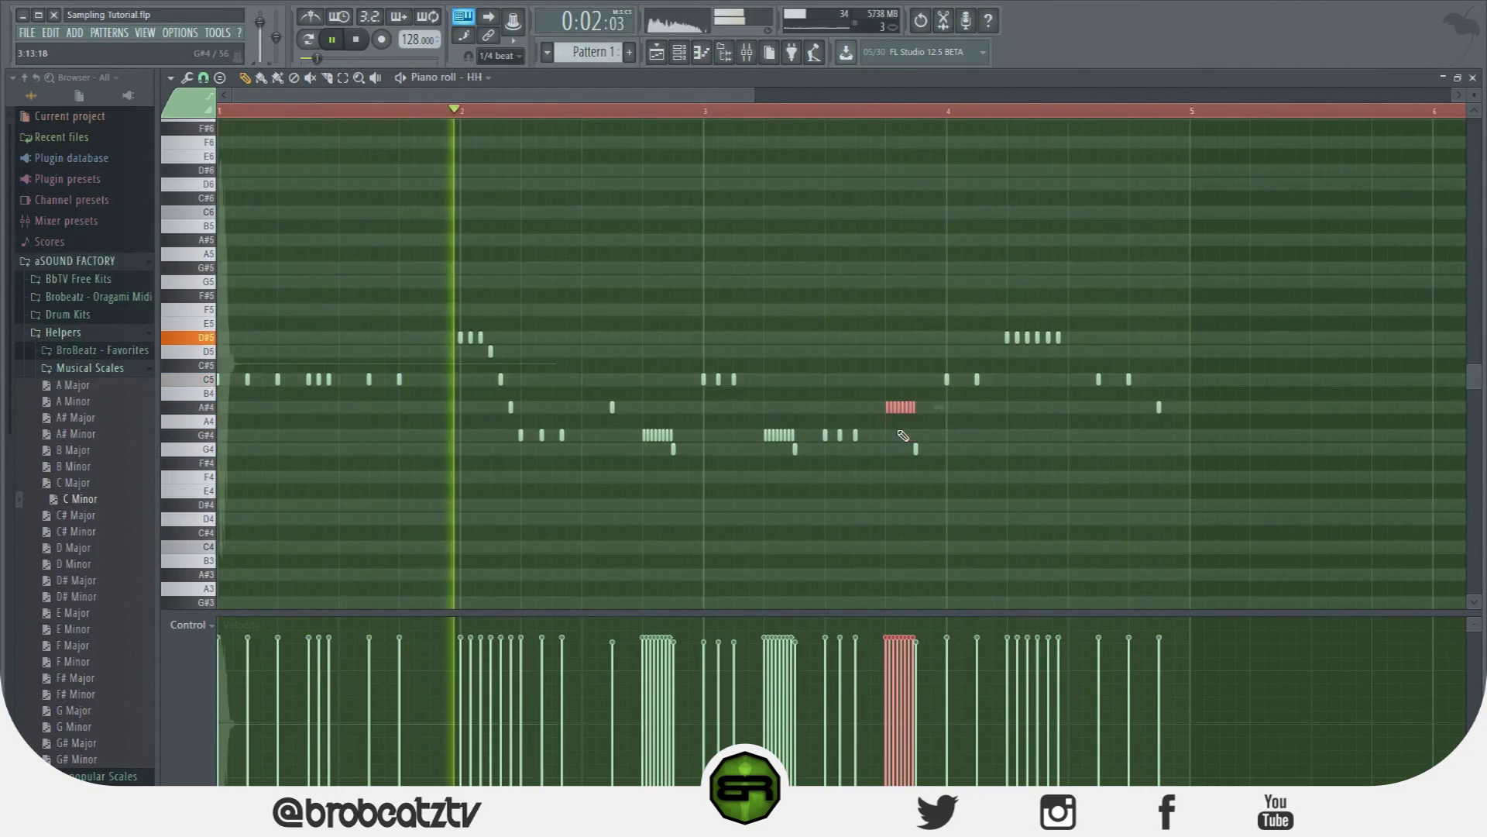
pyautogui.click(955, 441)
pyautogui.moveTo(883, 646); pyautogui.dragTo(917, 640)
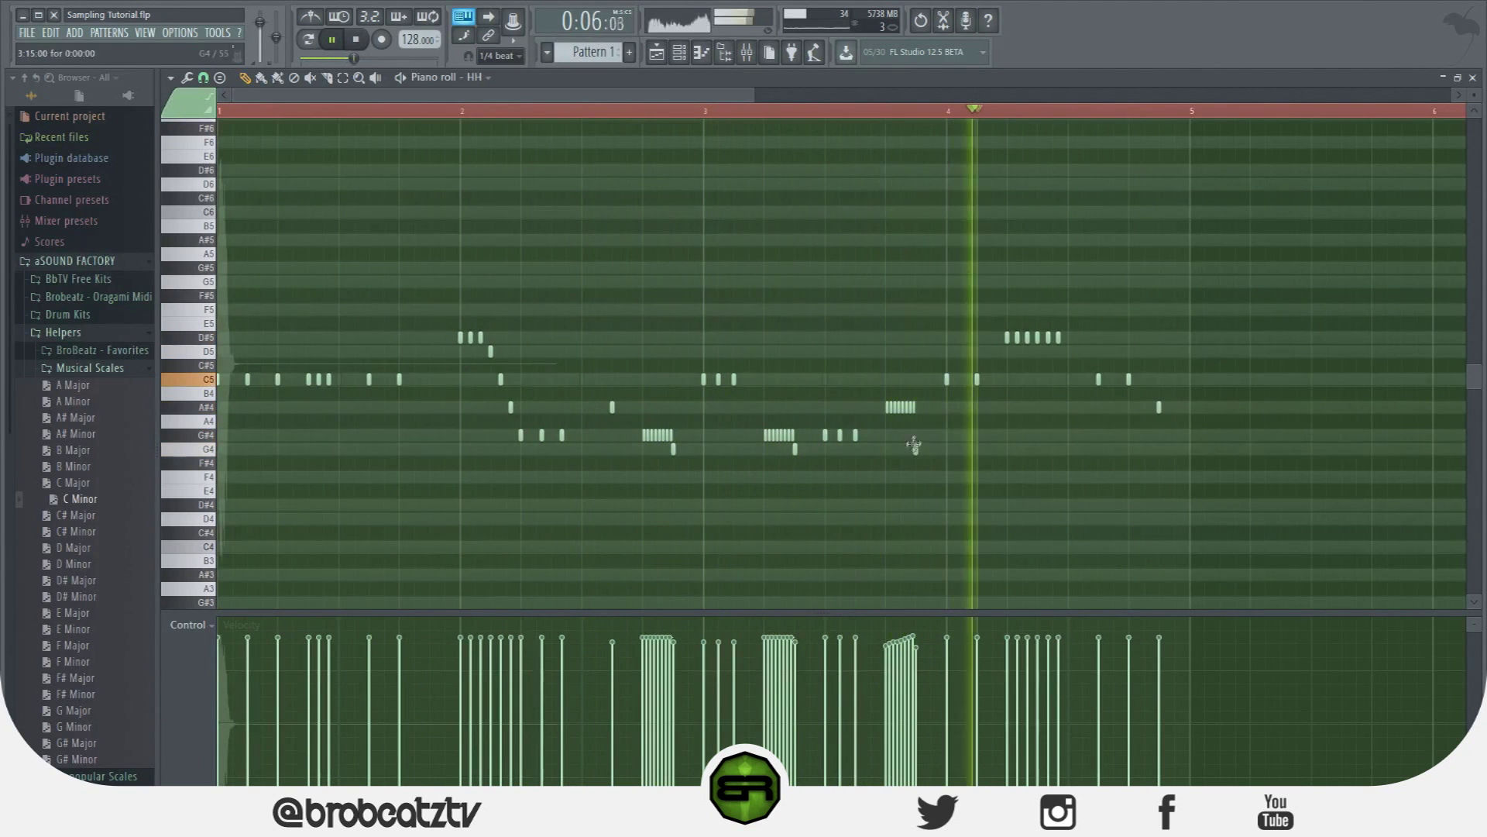
# Lower the last roll of bar 3 back to G#4 and add a second G4 hit at the end of the bar.
pyautogui.moveTo(869, 404); pyautogui.dragTo(941, 416)
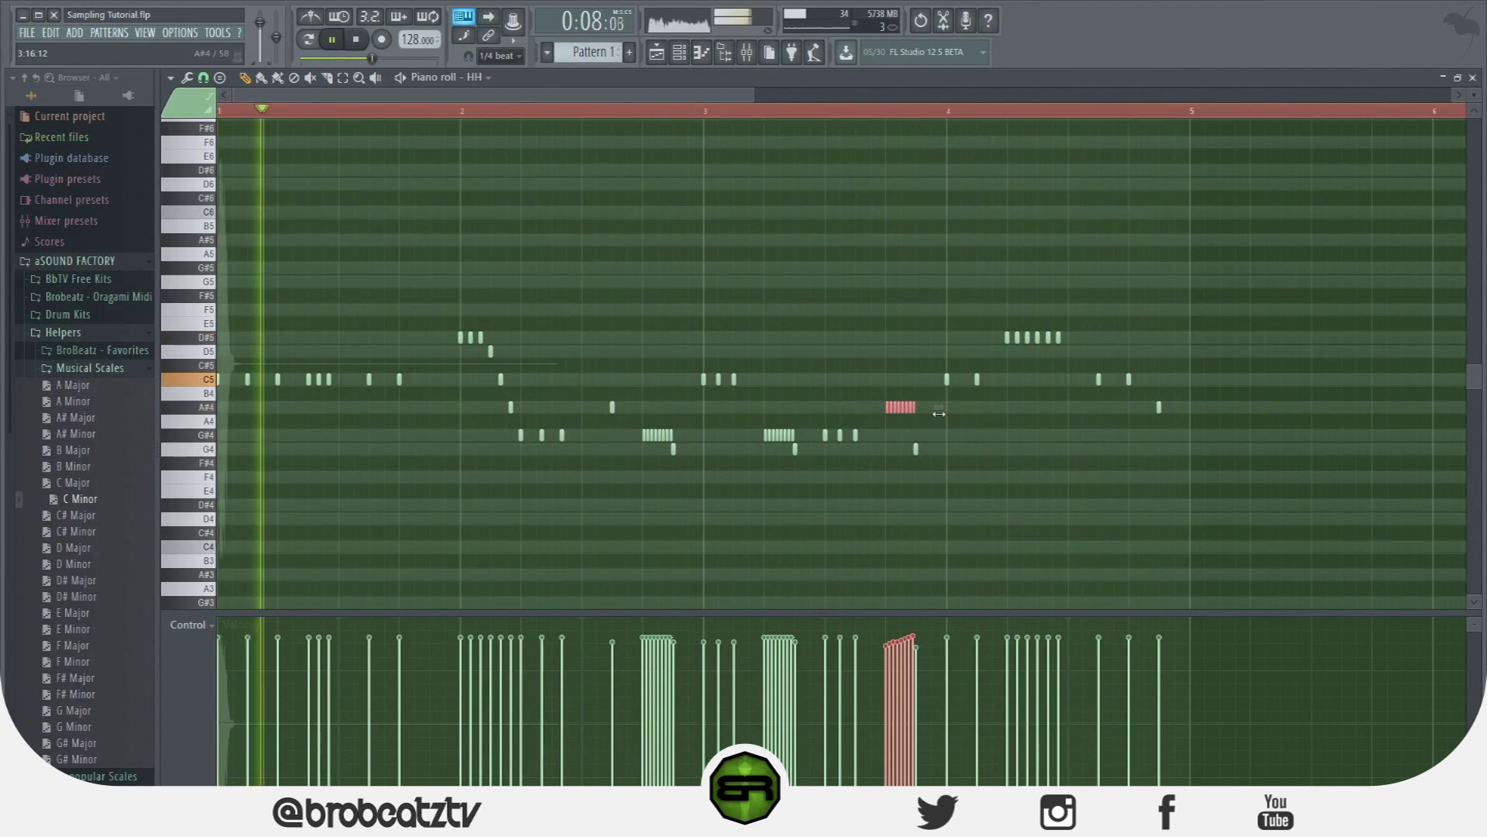
pyautogui.hotkey('shift', 'Down')
pyautogui.hotkey('shift', 'Down')
pyautogui.keyDown('ctrl'); pyautogui.click(918, 488); pyautogui.keyUp('ctrl')
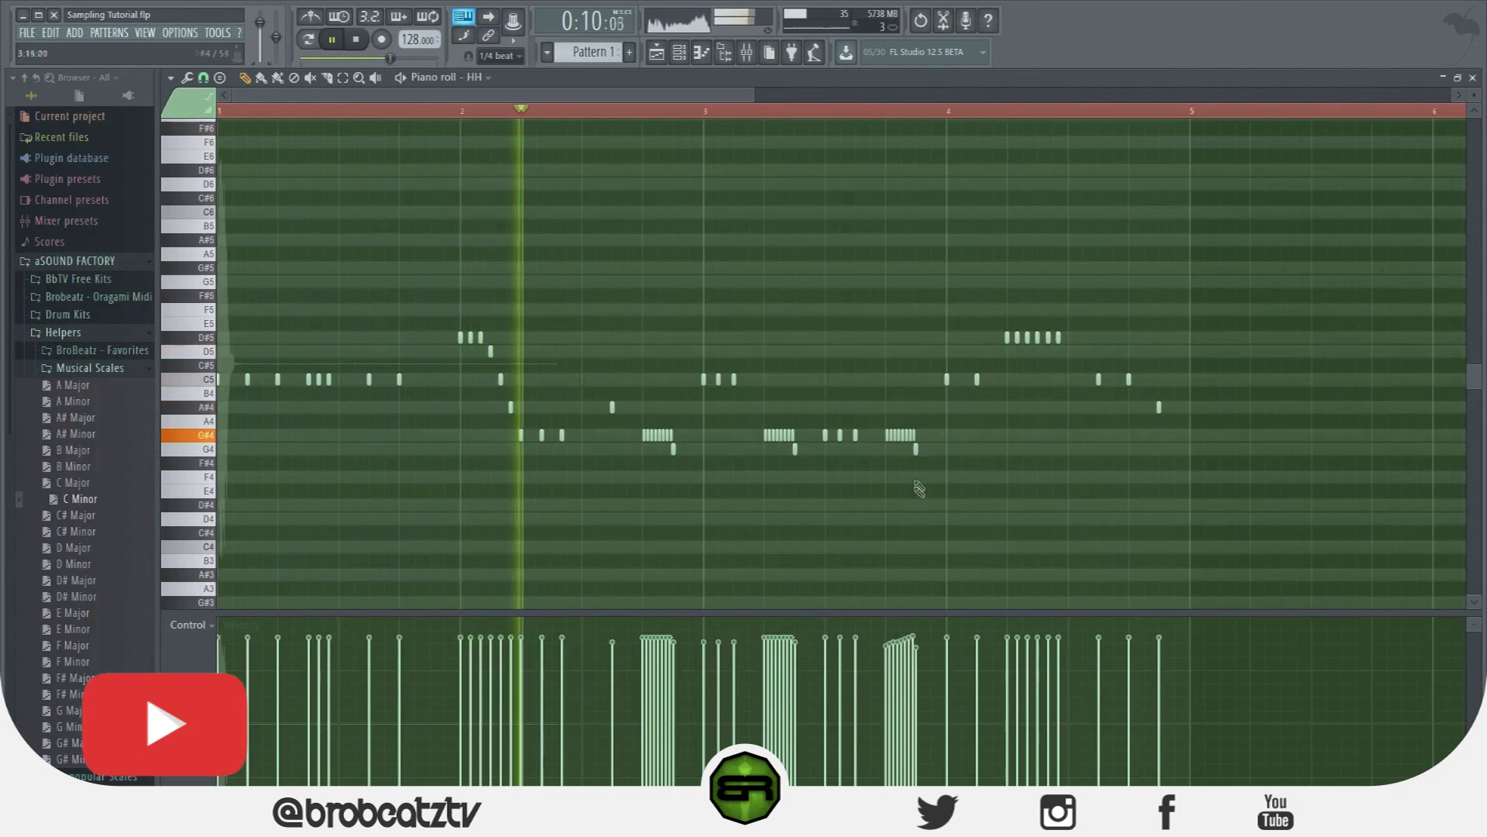
pyautogui.click(932, 451)
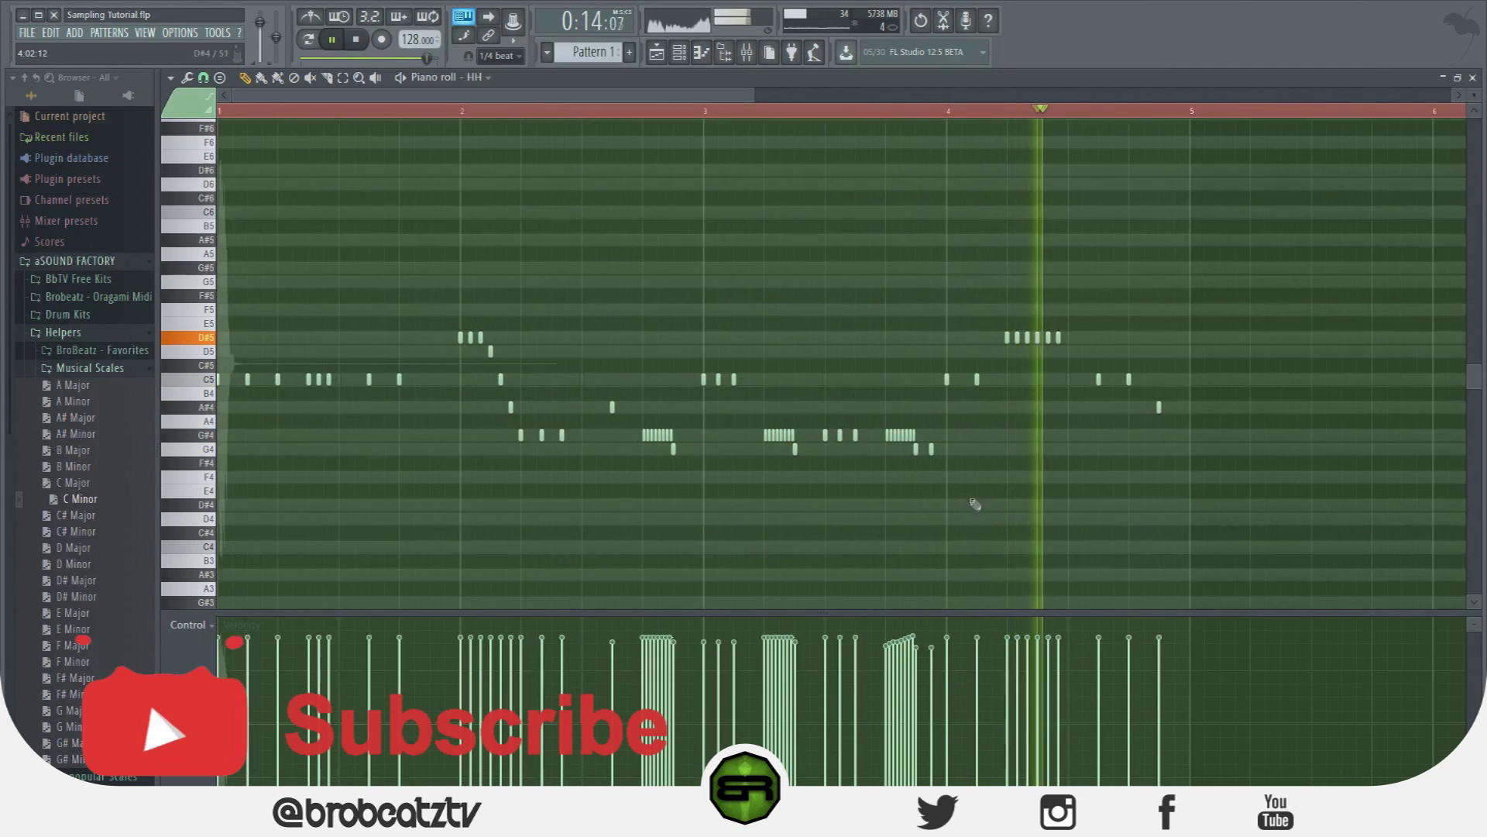
# Open the piano roll of the (OP) Slug channel from the channel rack and change its grid snap.
pyautogui.click(699, 53)
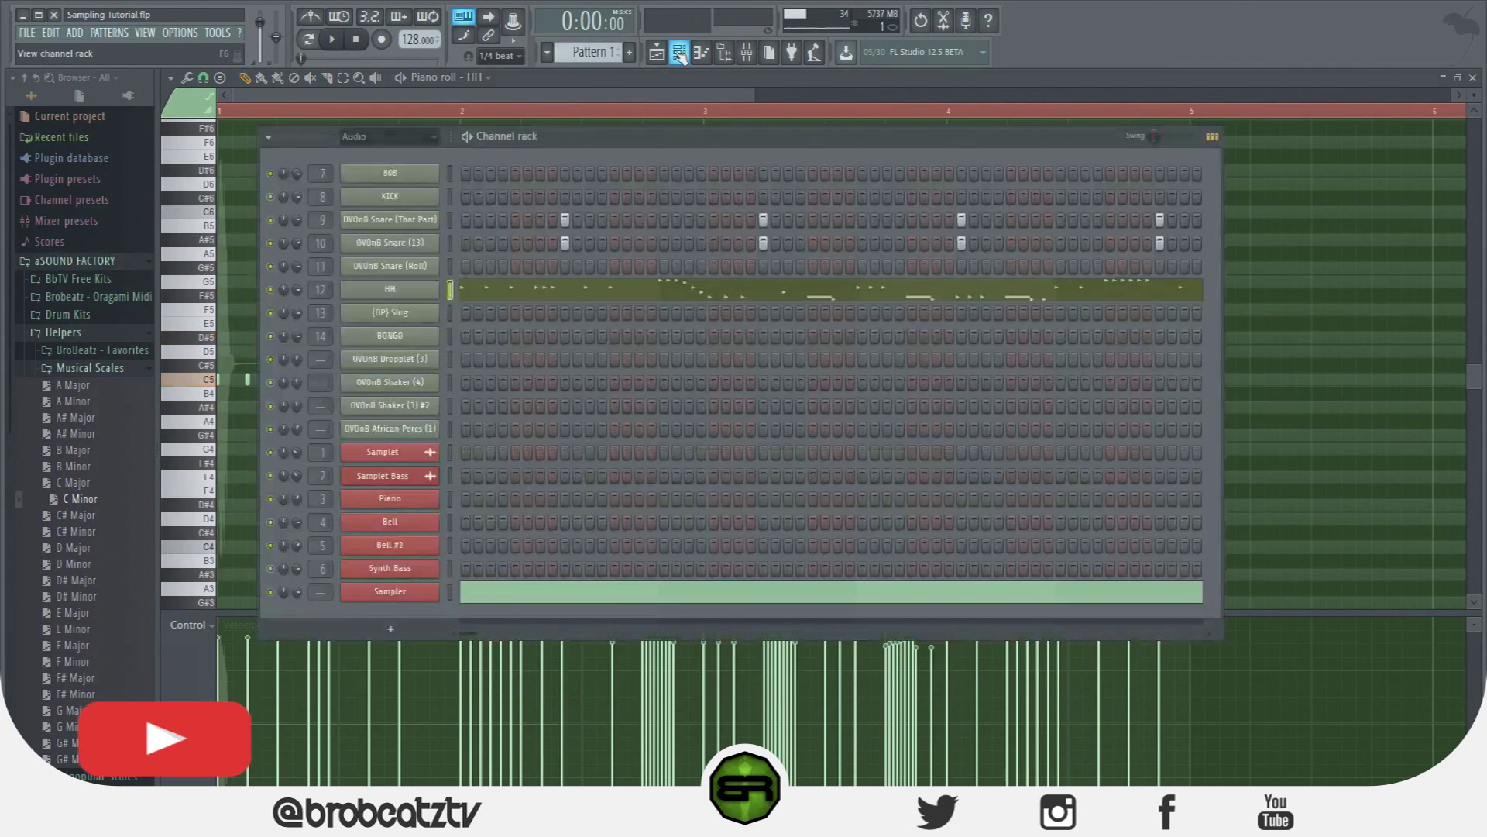
pyautogui.rightClick(419, 317)
pyautogui.click(465, 319)
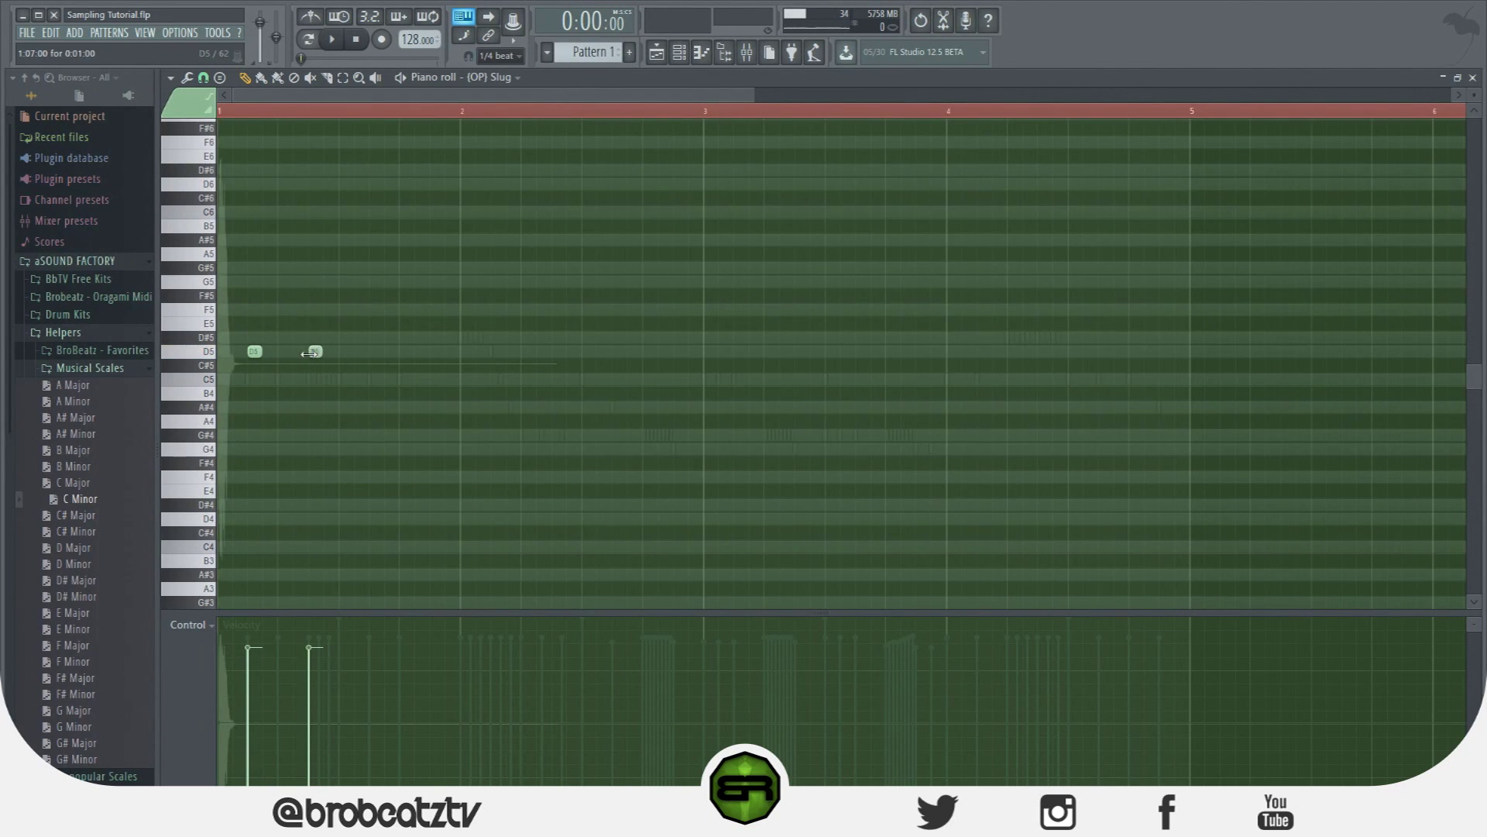
pyautogui.click(206, 79)
pyautogui.click(221, 226)
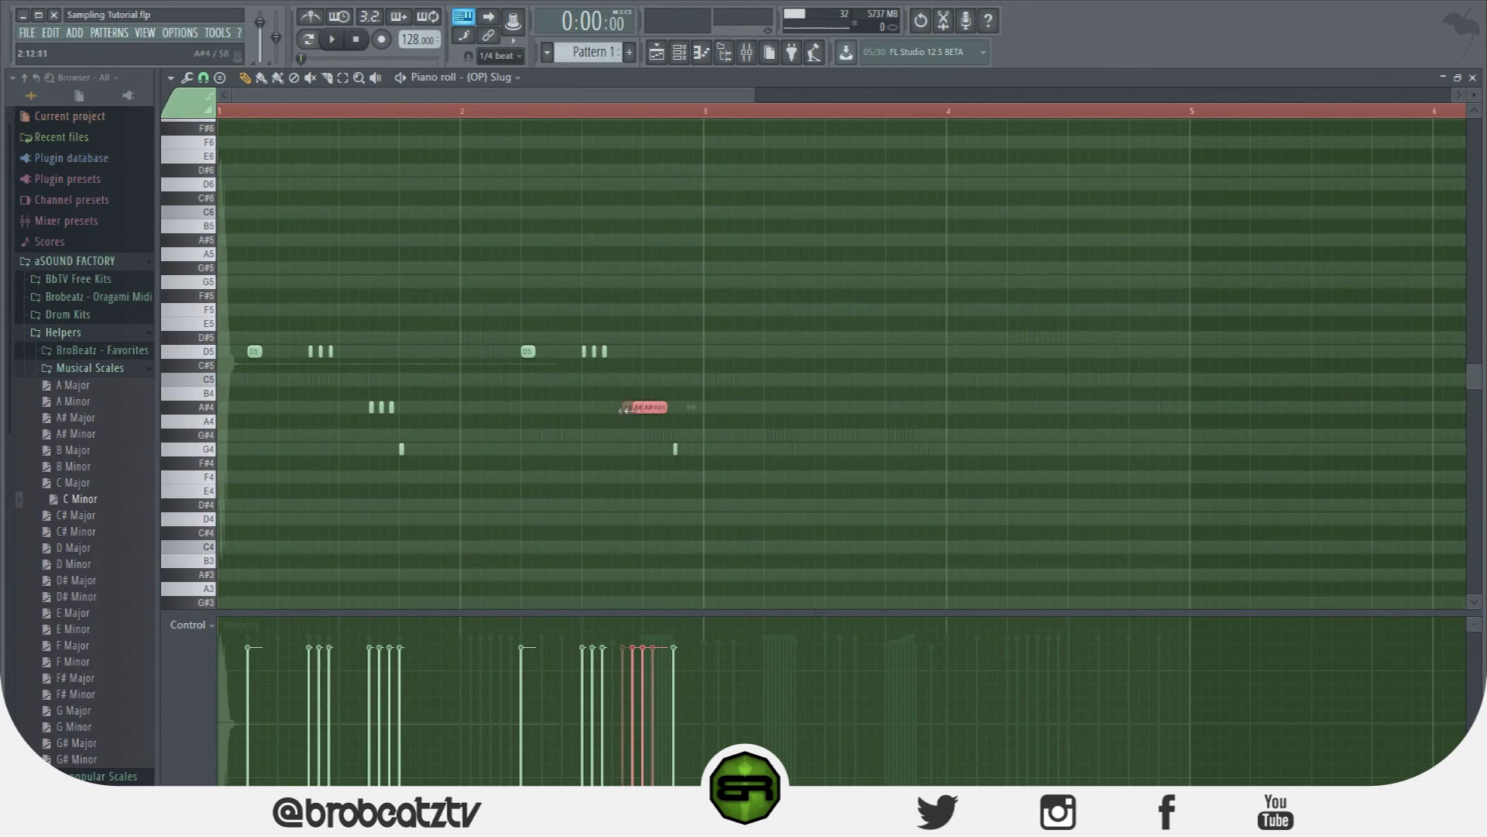
# Remove the short G4 note near the end of bar 2 and, during playback, add a short G4 note at the end of bar 1.
pyautogui.rightClick(675, 448)
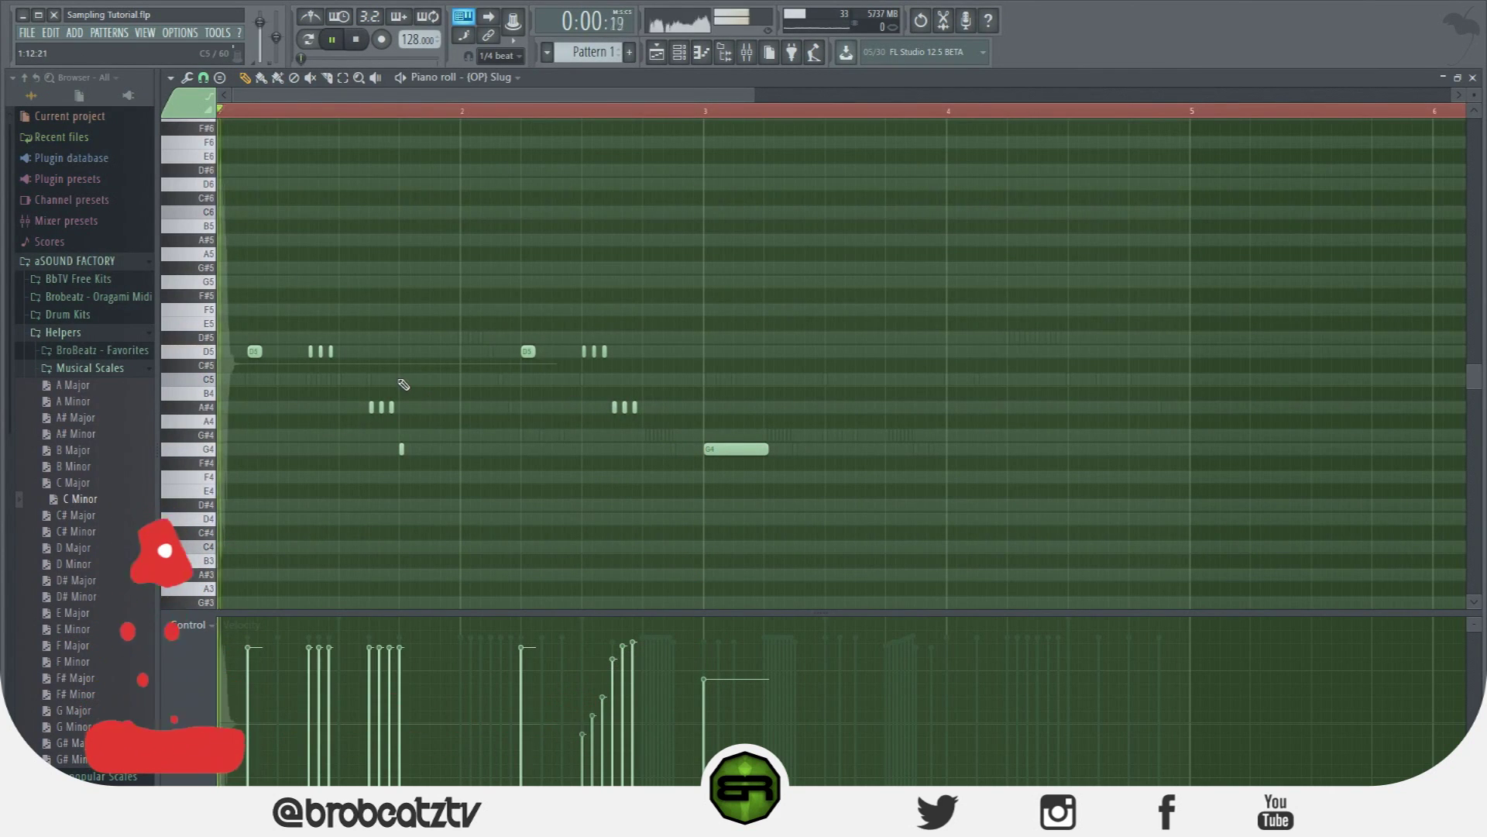
pyautogui.press('space')
pyautogui.click(428, 449)
pyautogui.moveTo(489, 449); pyautogui.dragTo(442, 449)
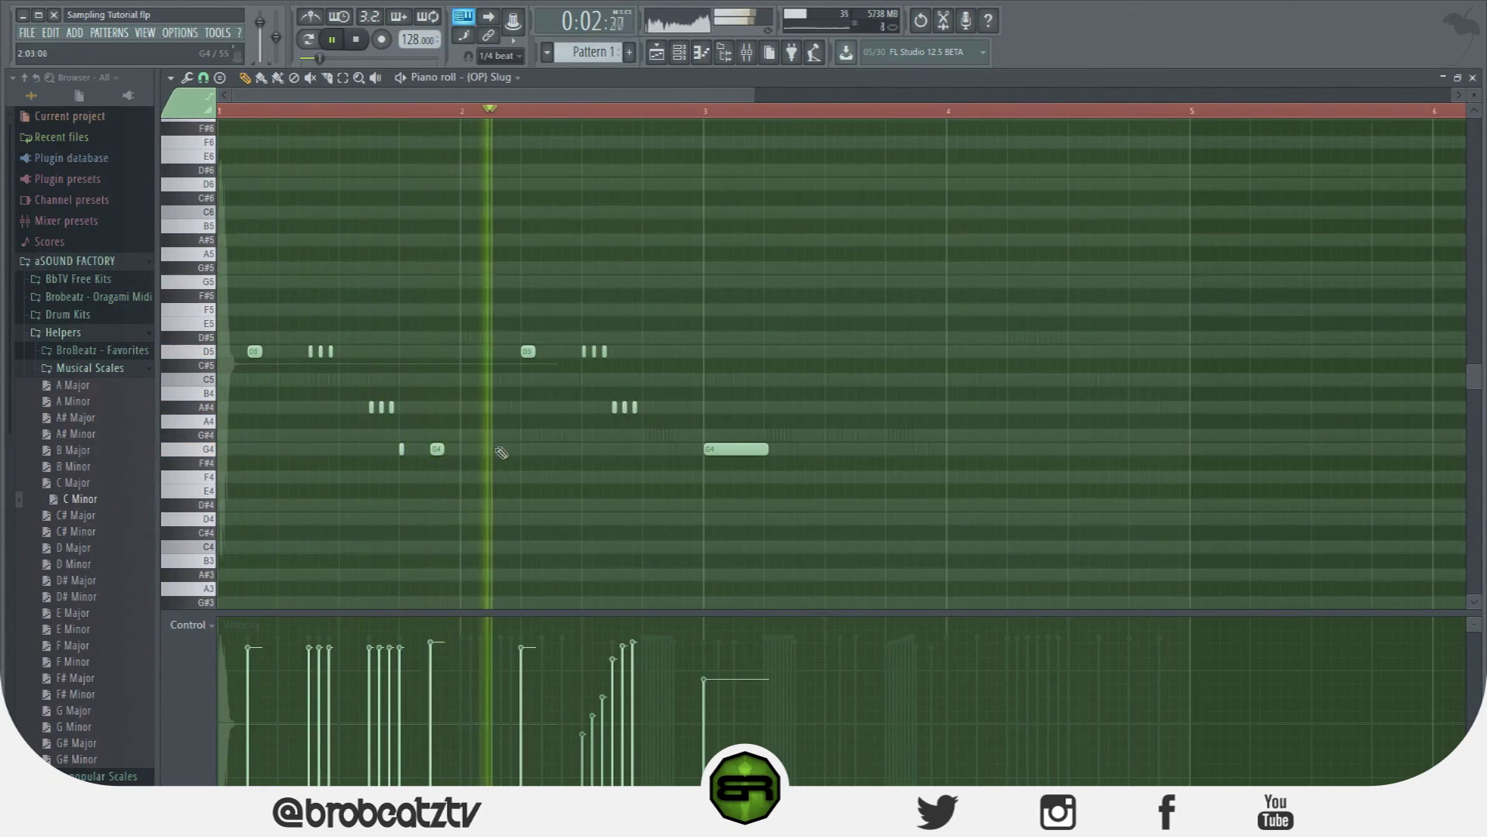
# Copy the three A#4 hits to the start of bar 2 and ramp their velocities upward.
pyautogui.moveTo(403, 401); pyautogui.dragTo(515, 411)
pyautogui.moveTo(491, 672); pyautogui.dragTo(513, 652)
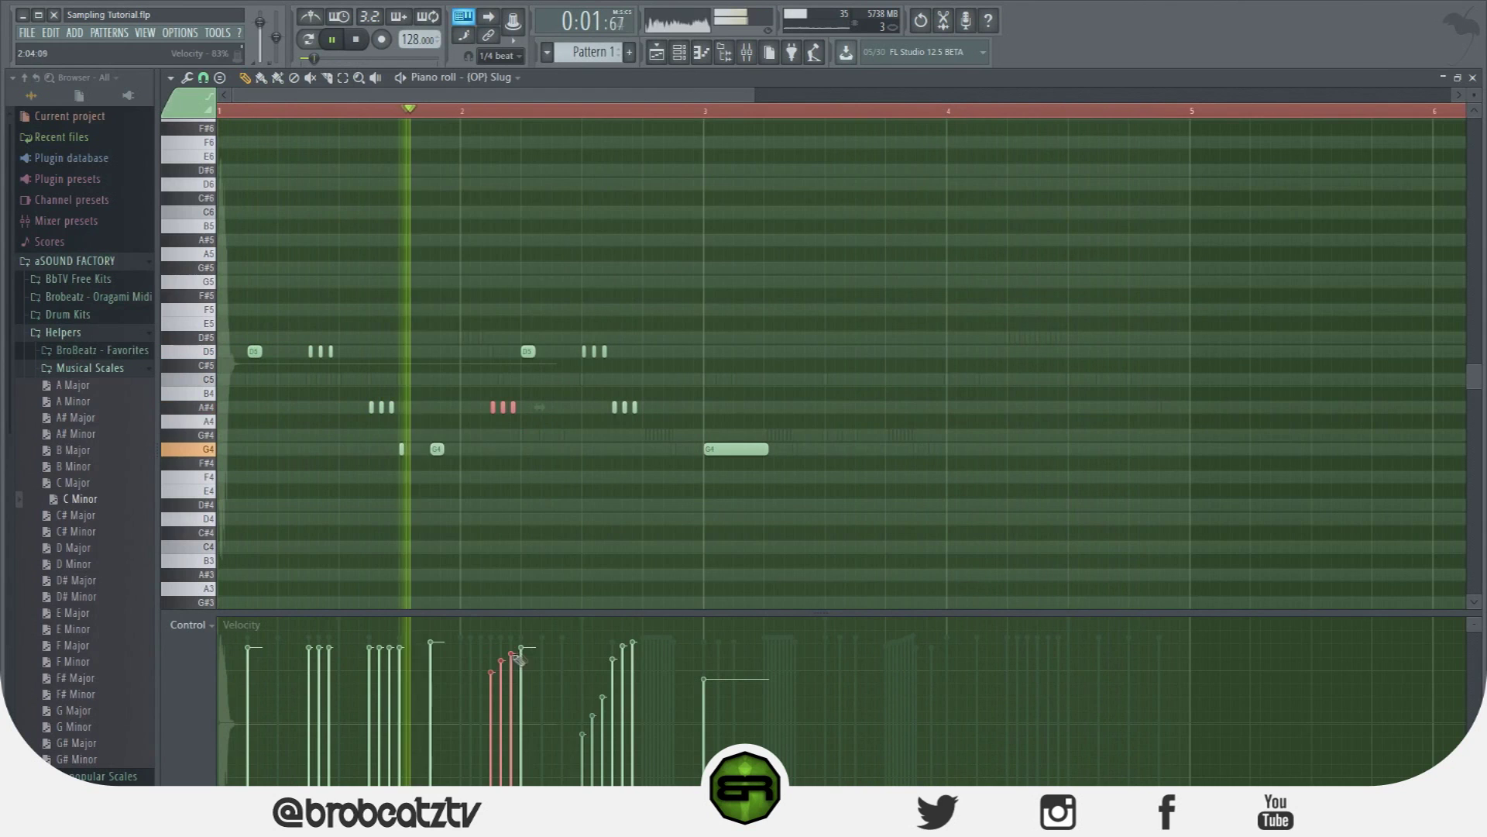
pyautogui.keyDown('ctrl'); pyautogui.click(576, 505); pyautogui.keyUp('ctrl')
# Copy the (OP) Slug phrase into bars 3 and 4, and finish bar 4 with two sustained G4 notes.
pyautogui.moveTo(800, 531); pyautogui.dragTo(217, 293)
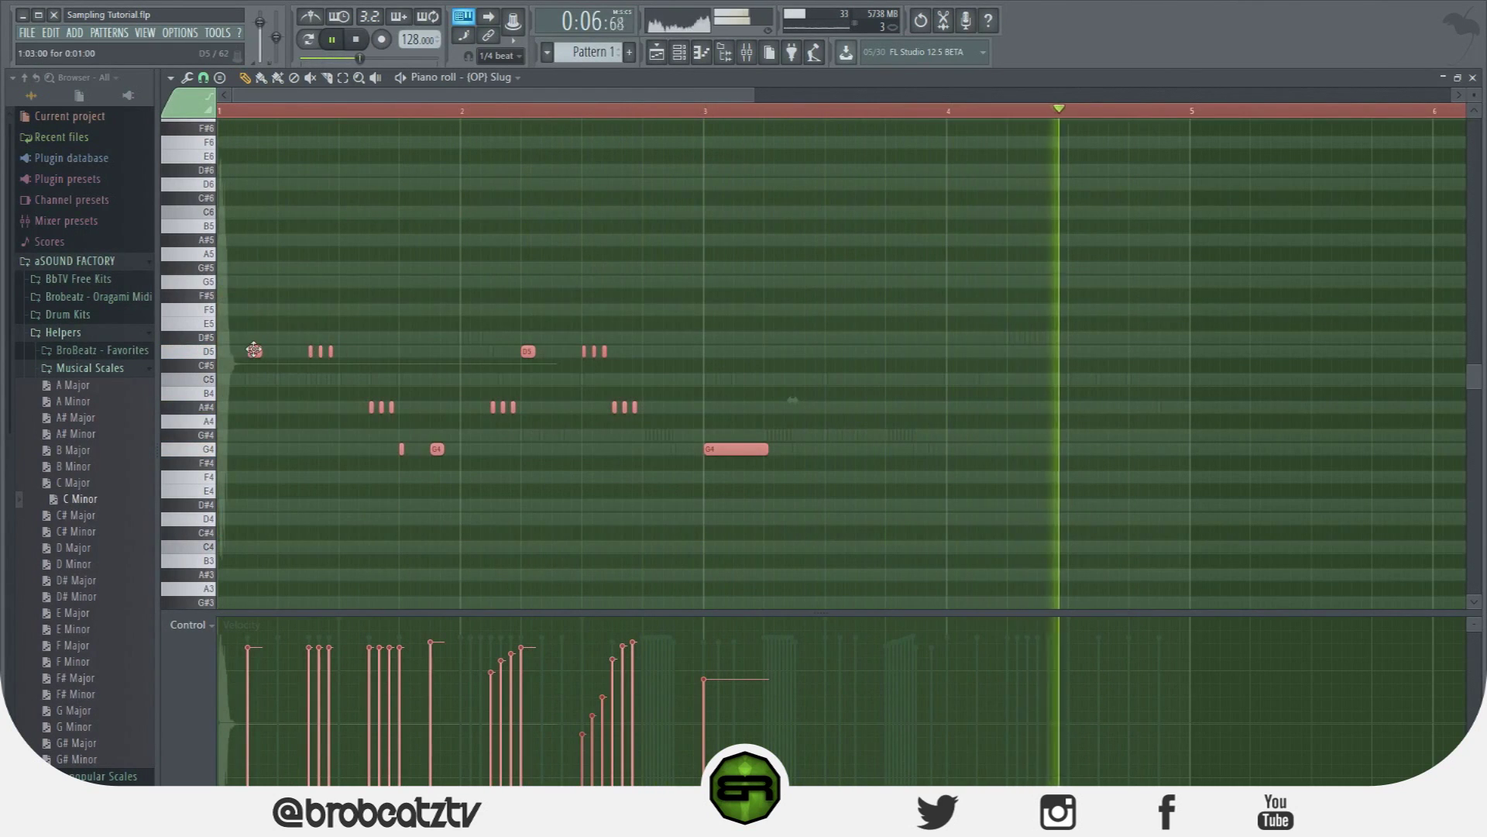
pyautogui.moveTo(255, 351); pyautogui.dragTo(871, 412)
pyautogui.moveTo(1061, 452); pyautogui.dragTo(1031, 454)
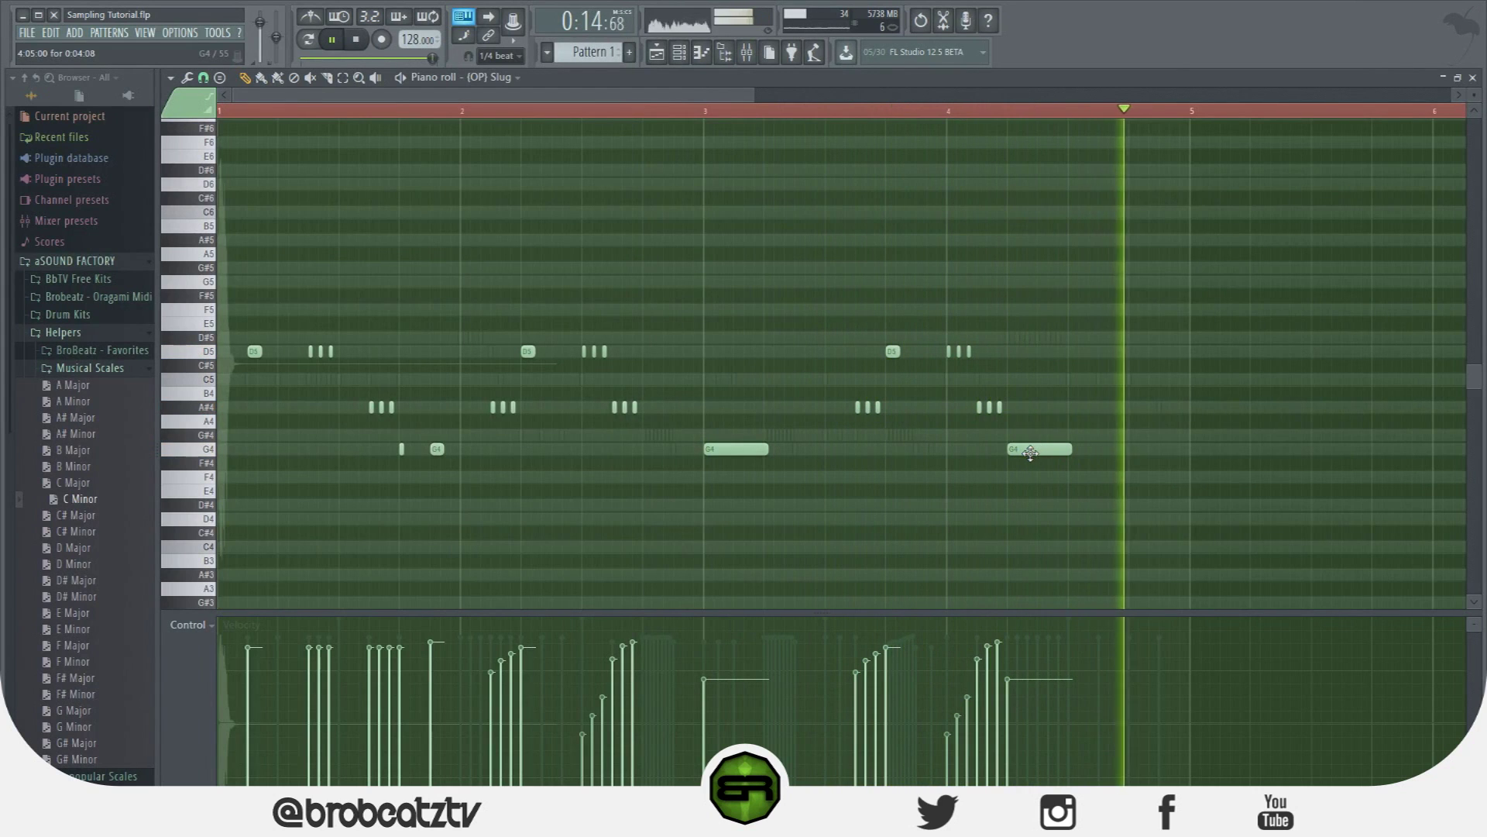
pyautogui.moveTo(1183, 450); pyautogui.dragTo(1173, 450)
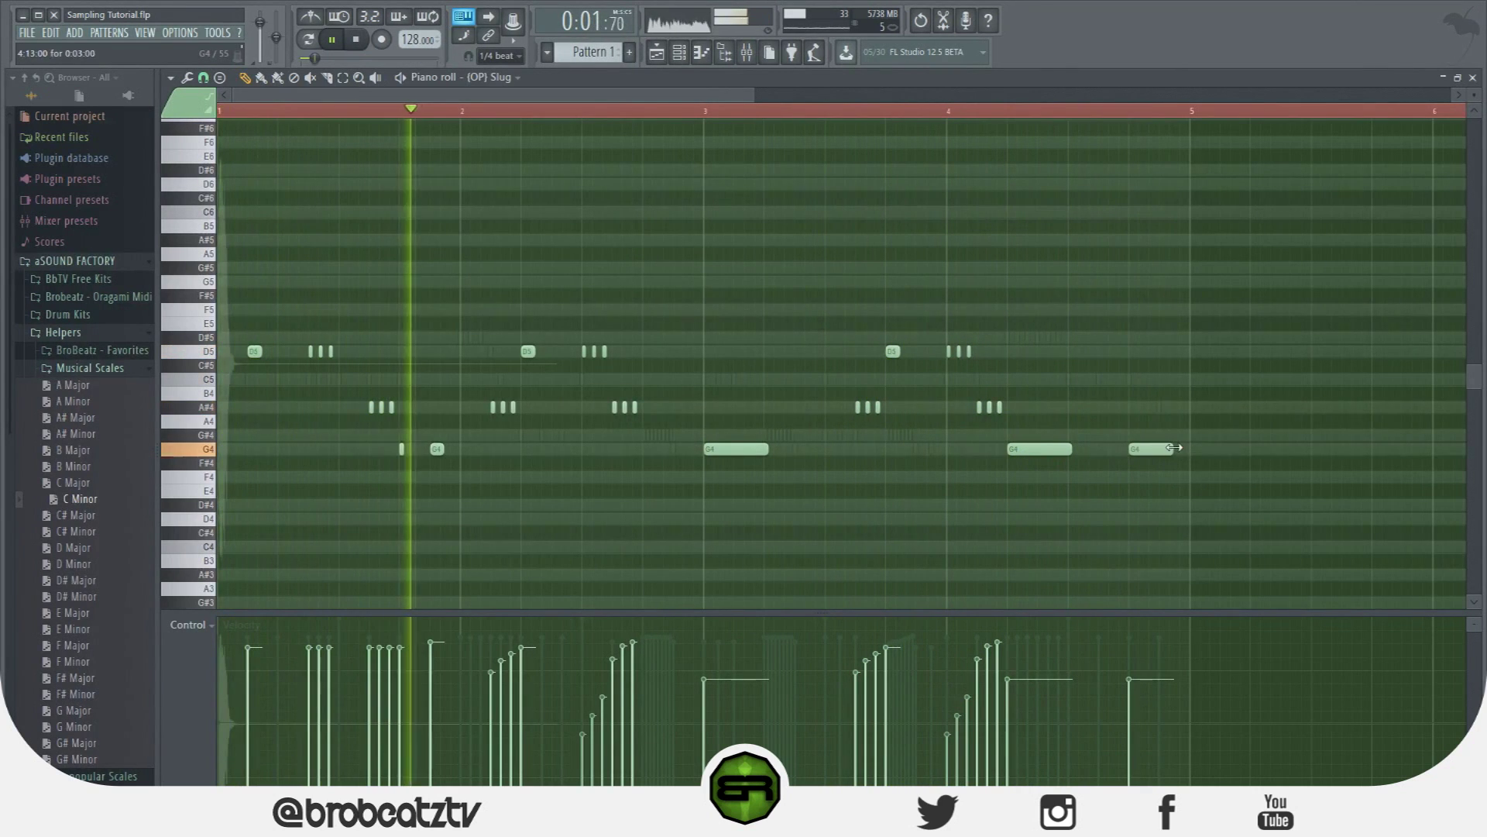
# Delete the copied A#4 hits and D5 note in bar 3, and move the three D5 hits up to G5 at the end of that bar.
pyautogui.moveTo(898, 397); pyautogui.dragTo(852, 425)
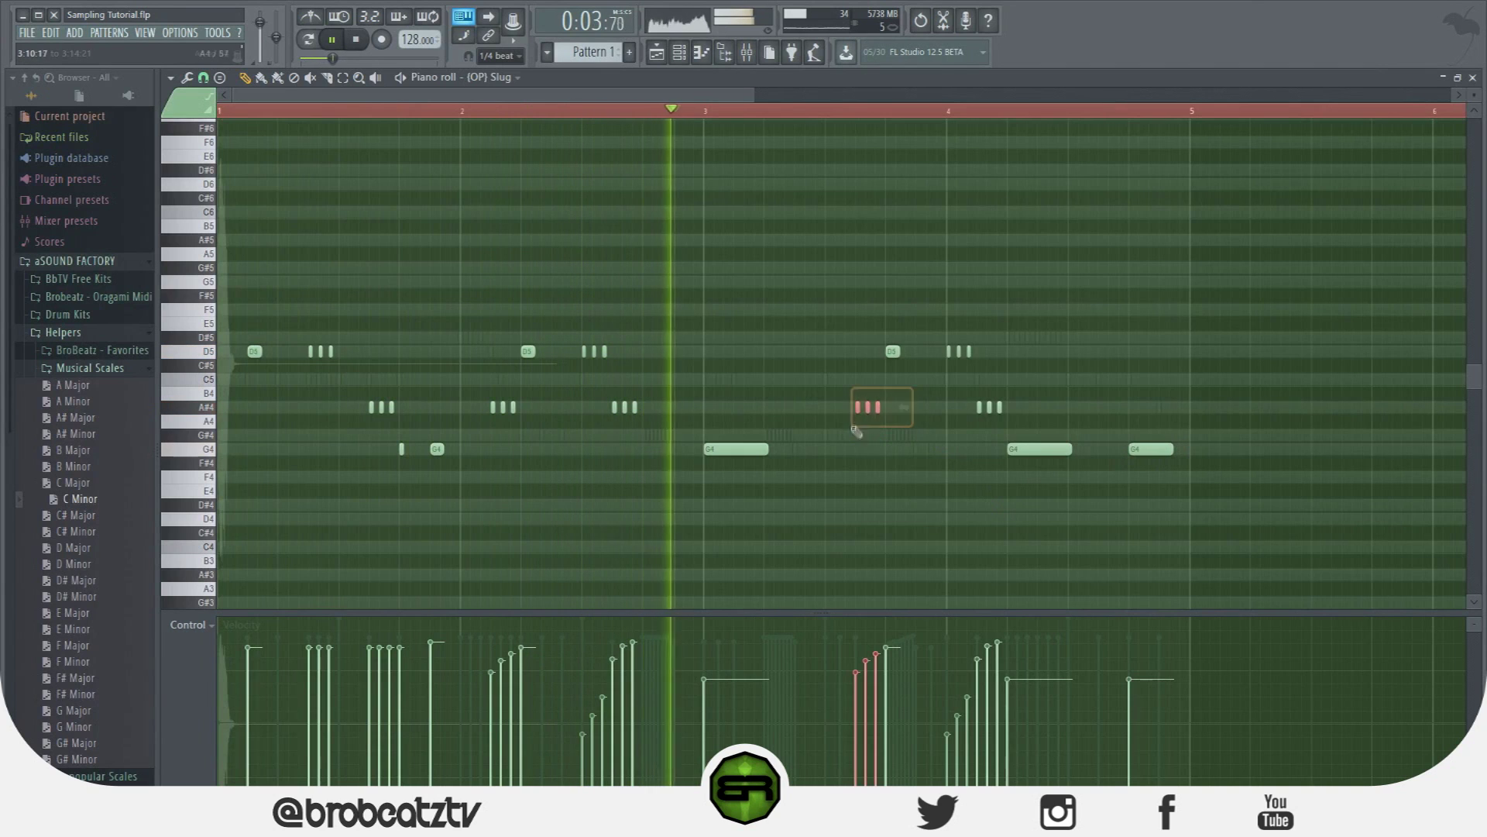
pyautogui.press('Delete')
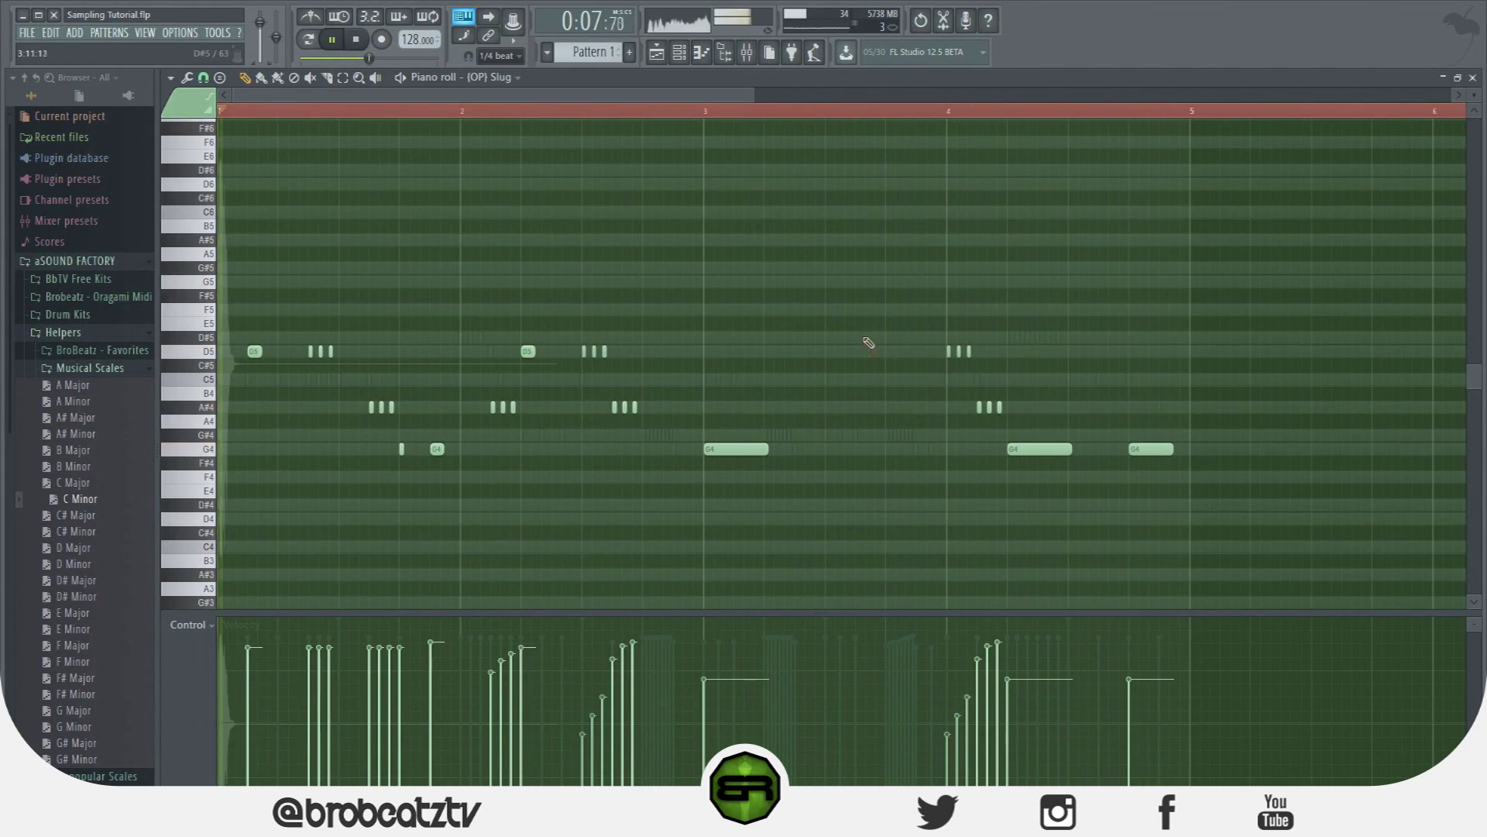
pyautogui.moveTo(983, 345); pyautogui.dragTo(922, 277)
pyautogui.keyDown('ctrl'); pyautogui.click(931, 336); pyautogui.keyUp('ctrl')
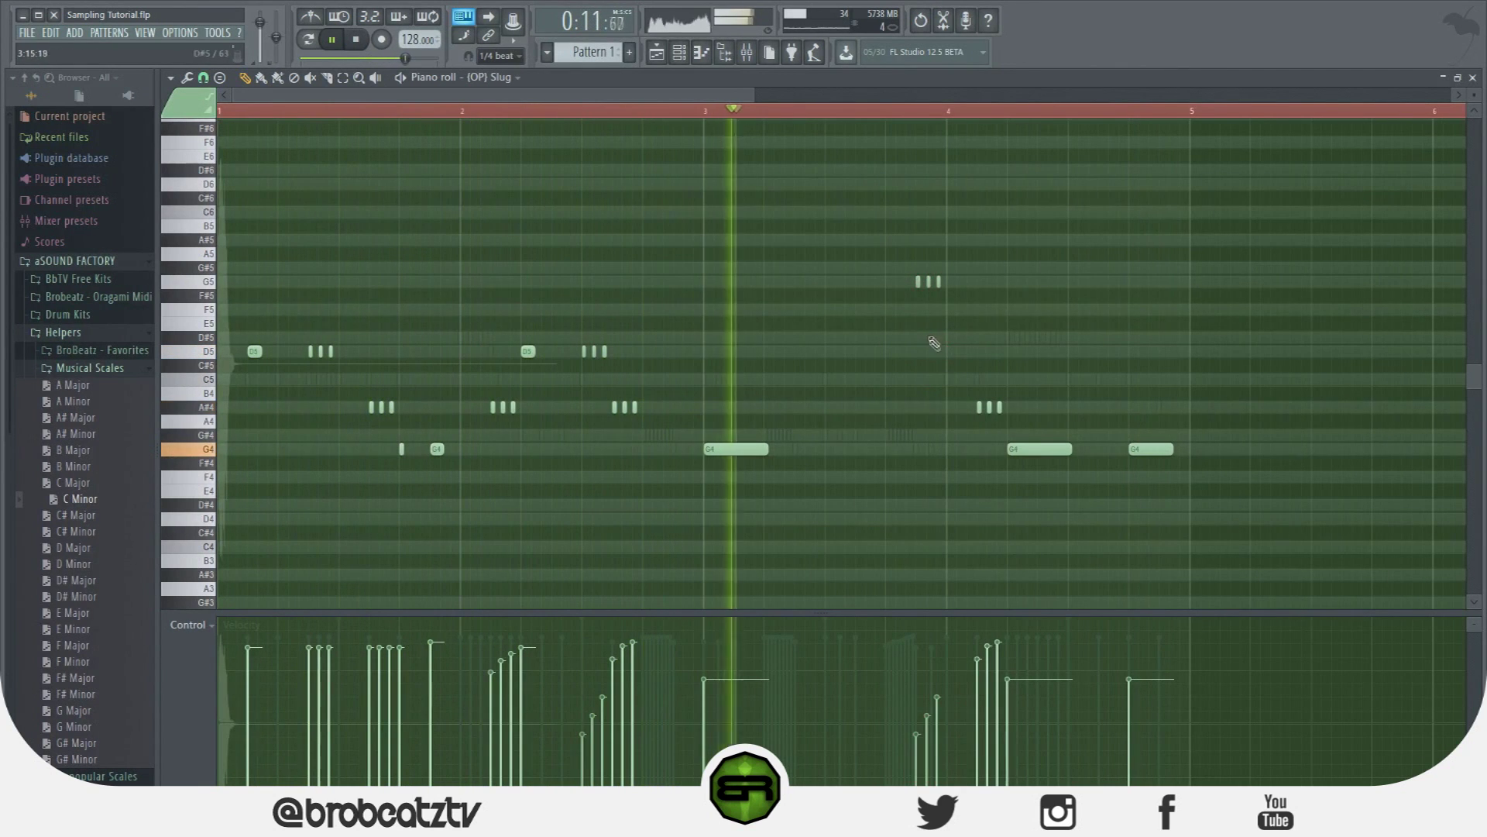
# Ramp the velocities of the three G5 hits near the end of bar 3 upward.
pyautogui.moveTo(914, 703); pyautogui.dragTo(943, 640)
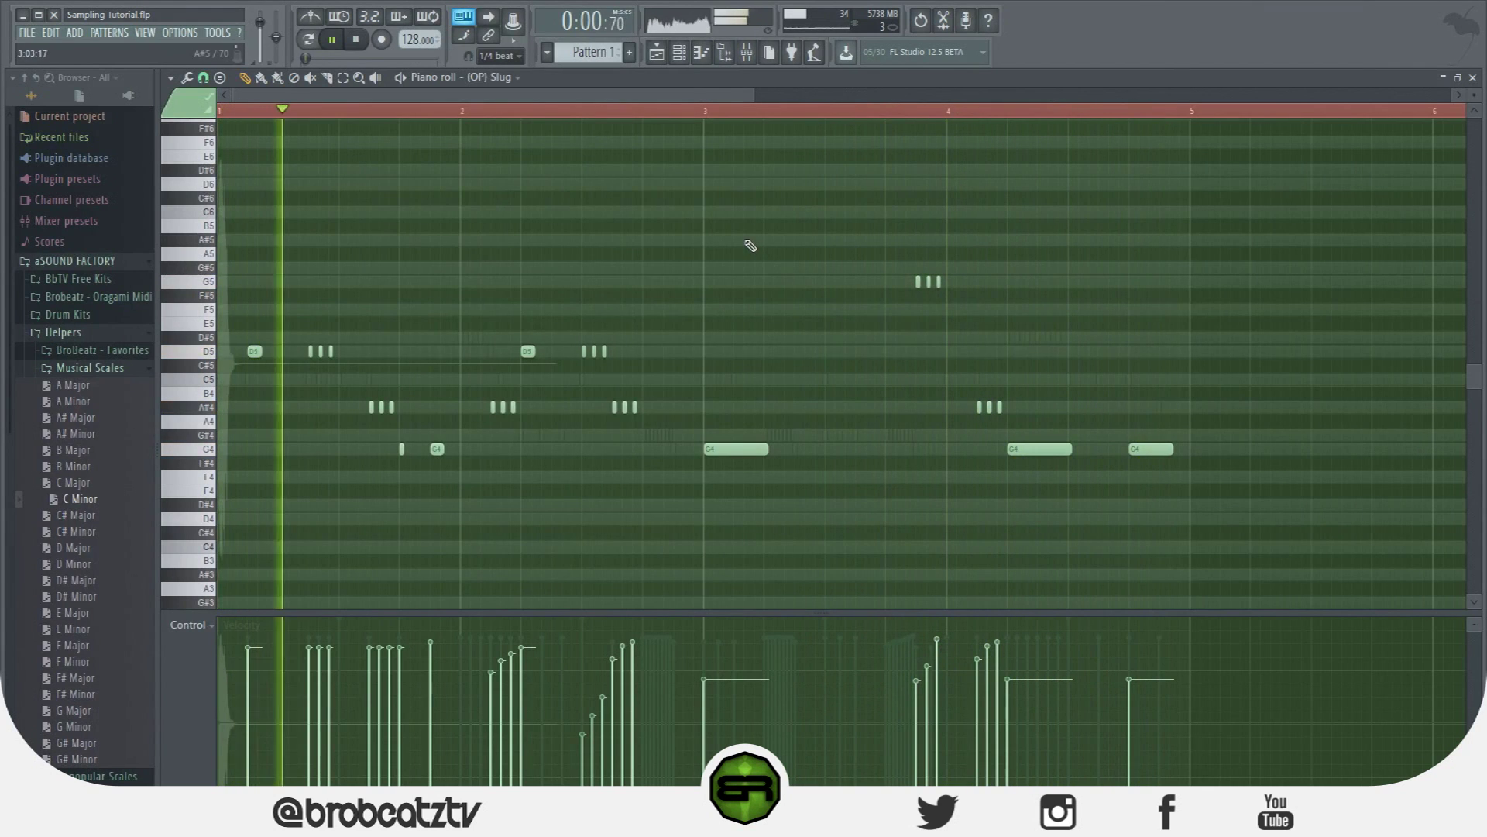
# Stop playback and bring up the BONGO channel's notes in the piano roll.
pyautogui.click(682, 53)
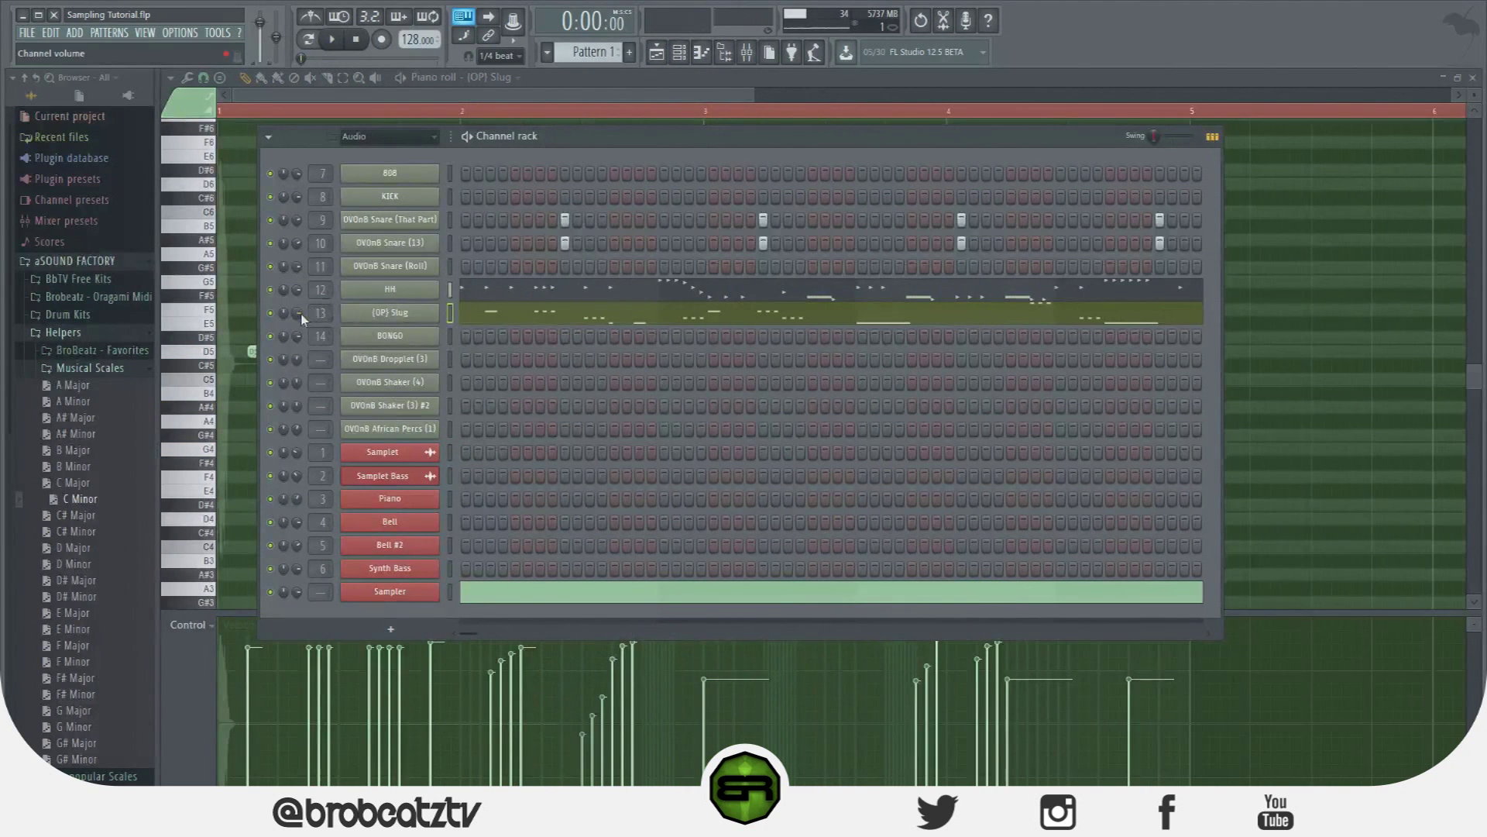
pyautogui.rightClick(430, 333)
pyautogui.click(465, 335)
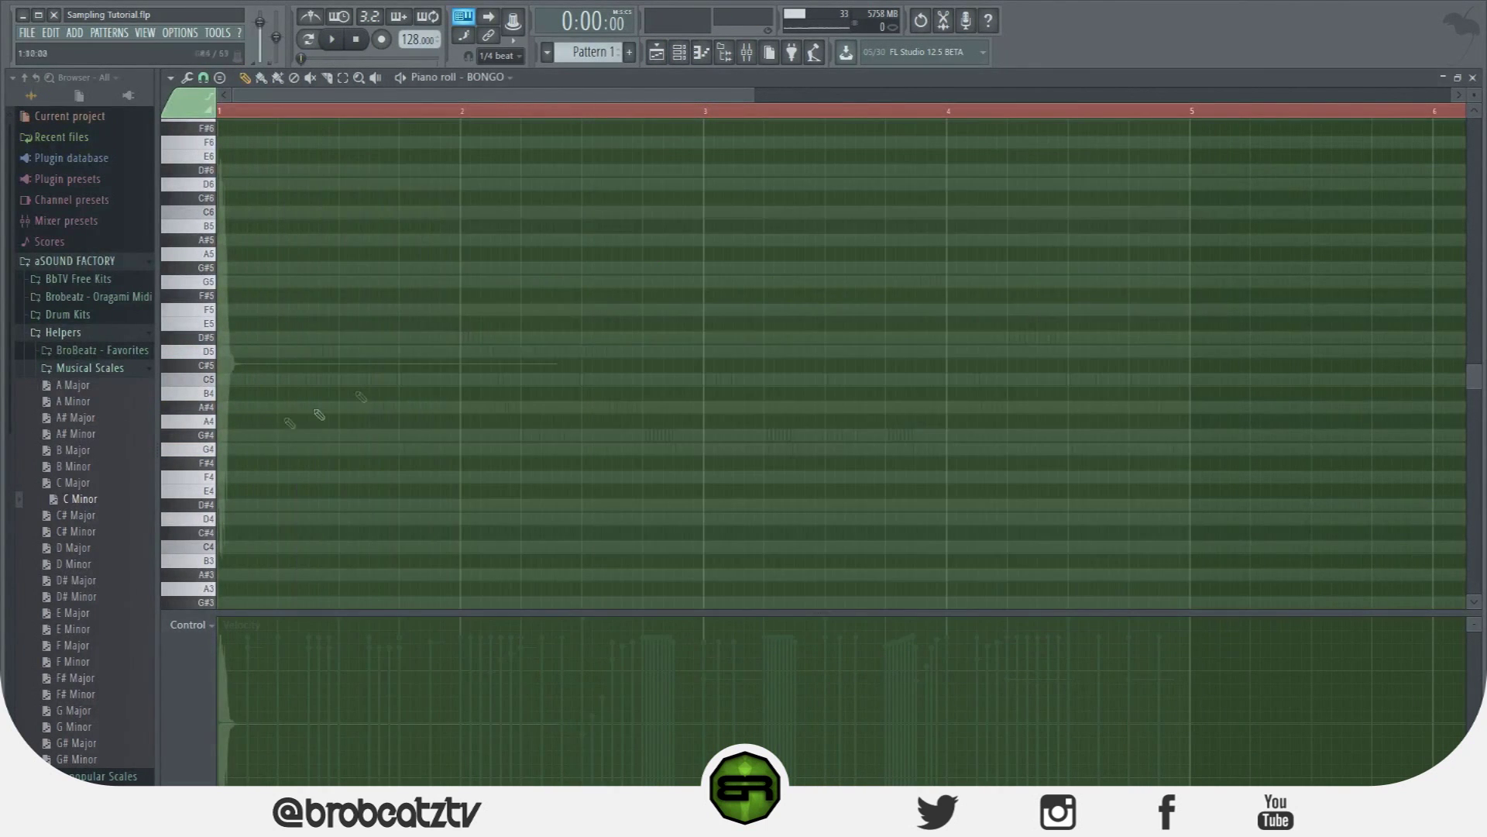
pyautogui.click(387, 380)
pyautogui.click(400, 381)
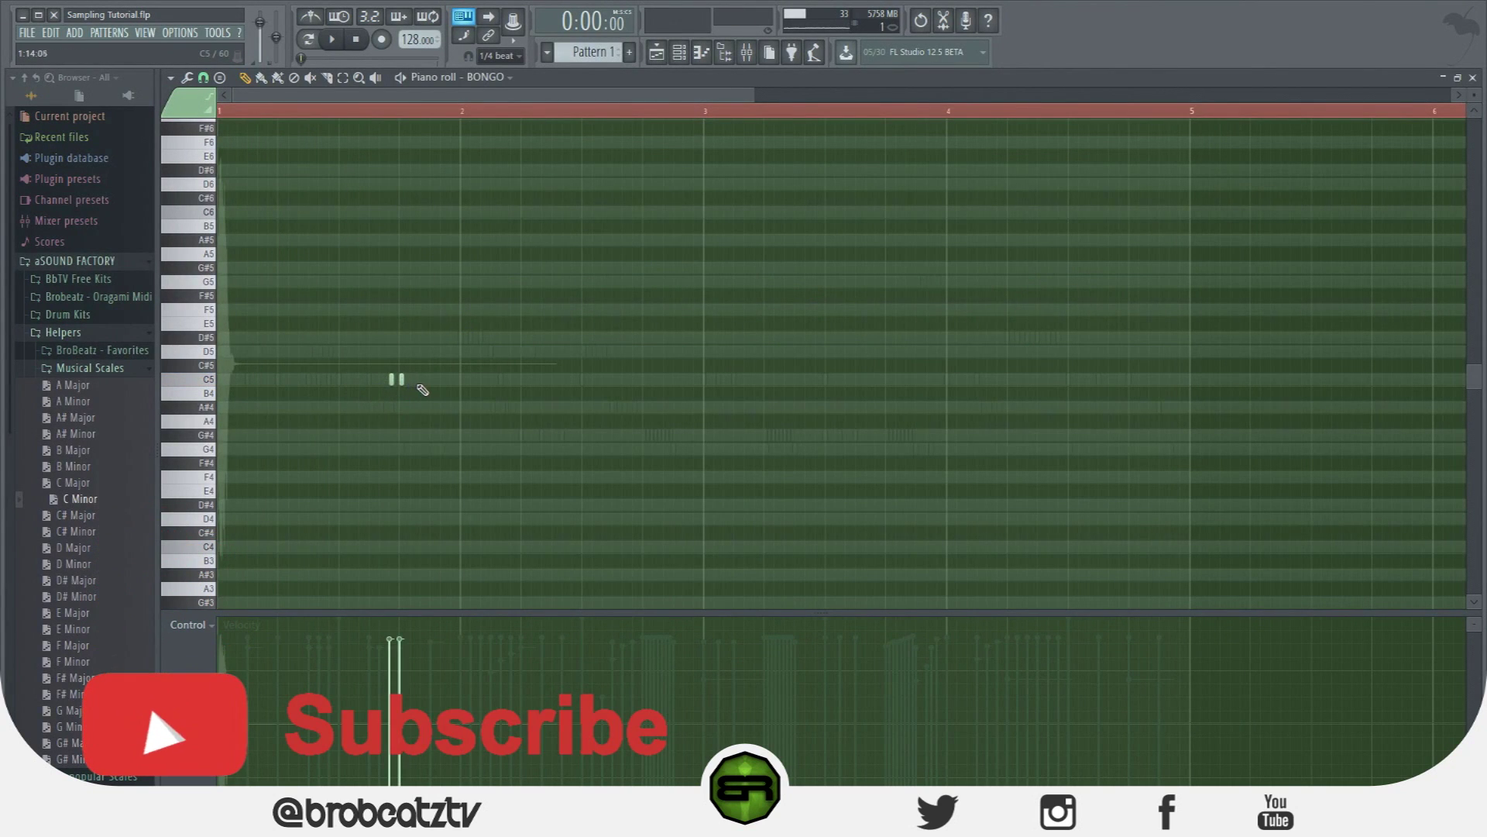
pyautogui.click(204, 79)
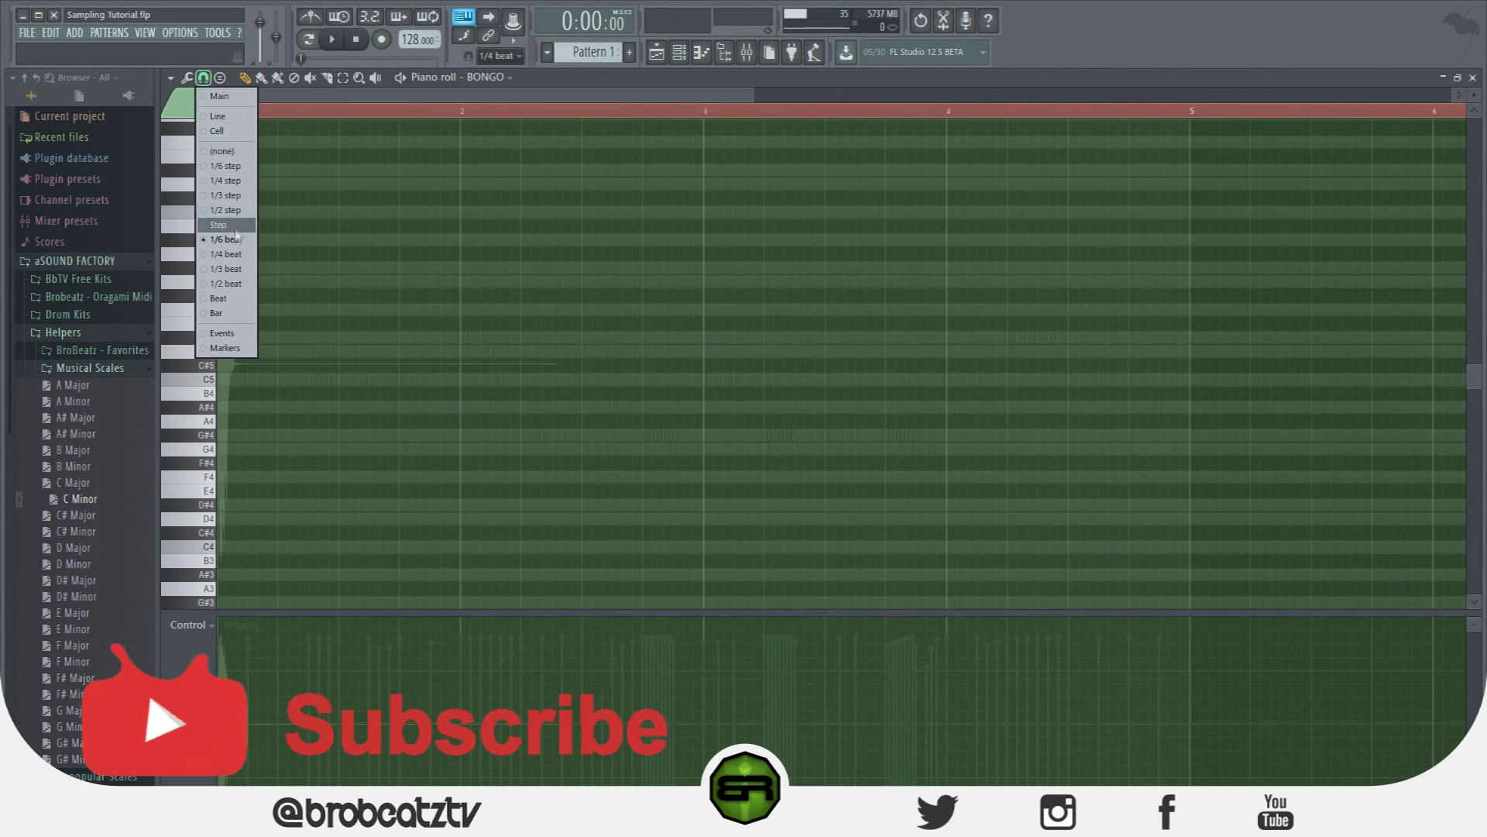
pyautogui.click(231, 270)
pyautogui.click(401, 379)
pyautogui.click(422, 378)
pyautogui.click(442, 379)
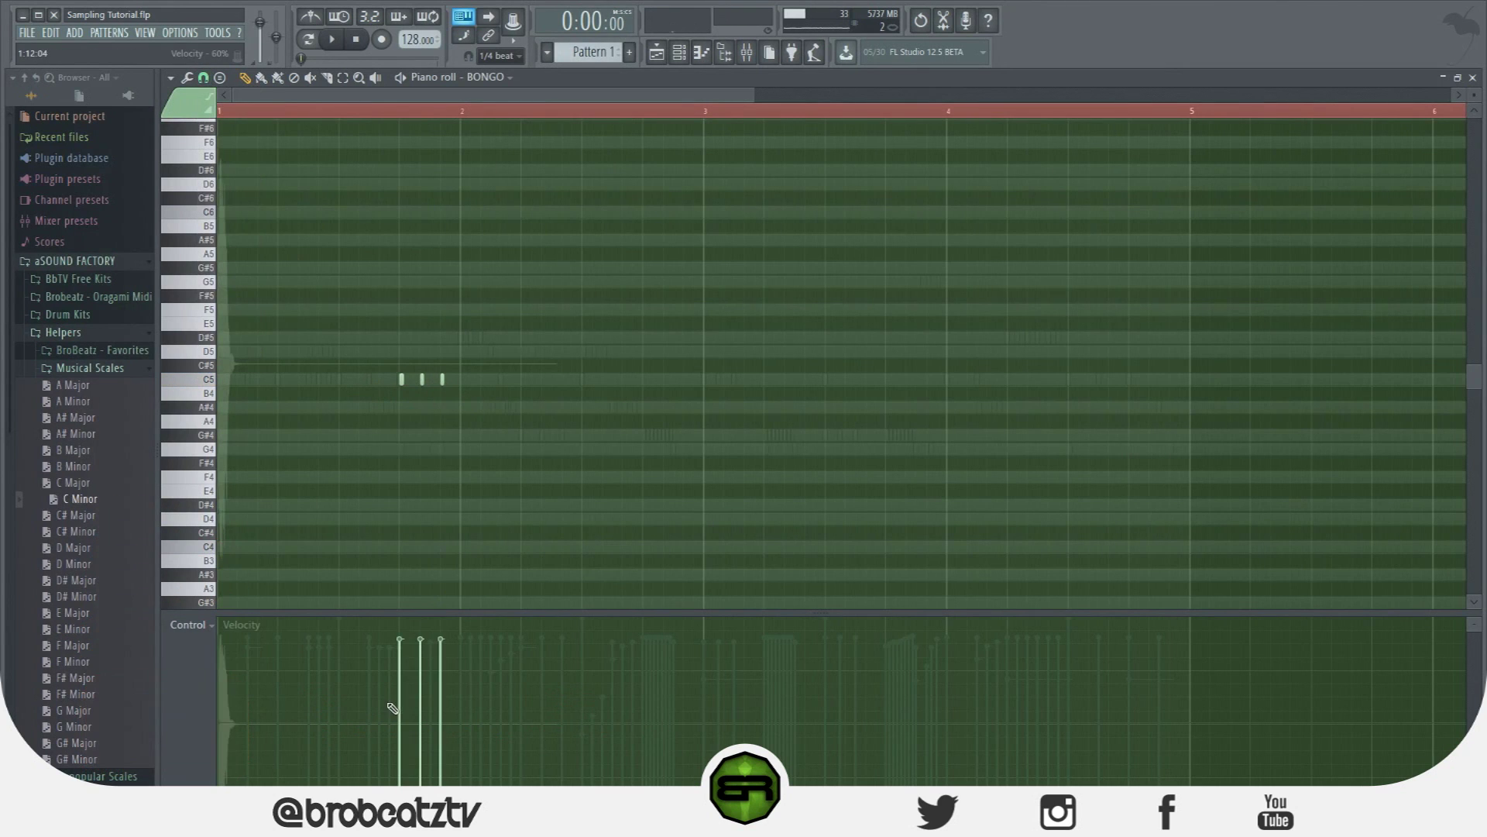
pyautogui.press('space')
pyautogui.scroll(1, 364, 147)
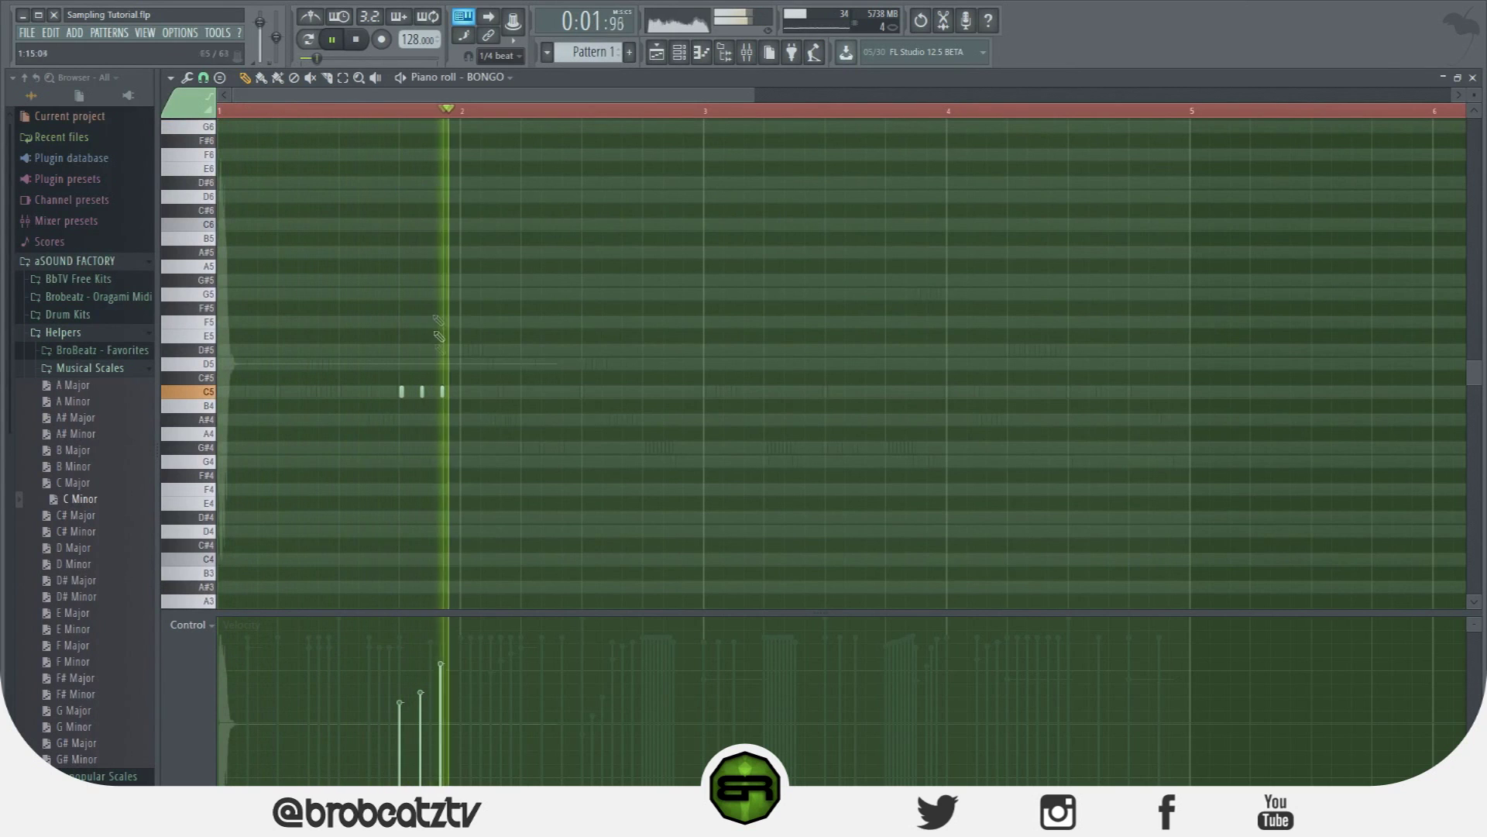
# Replace the three spaced C5 hits with three quick ones in beat 3 plus one in beat 4, with rising velocities.
pyautogui.click(203, 77)
pyautogui.click(236, 253)
pyautogui.press('space')
pyautogui.rightClick(442, 393)
pyautogui.rightClick(422, 392)
pyautogui.rightClick(401, 393)
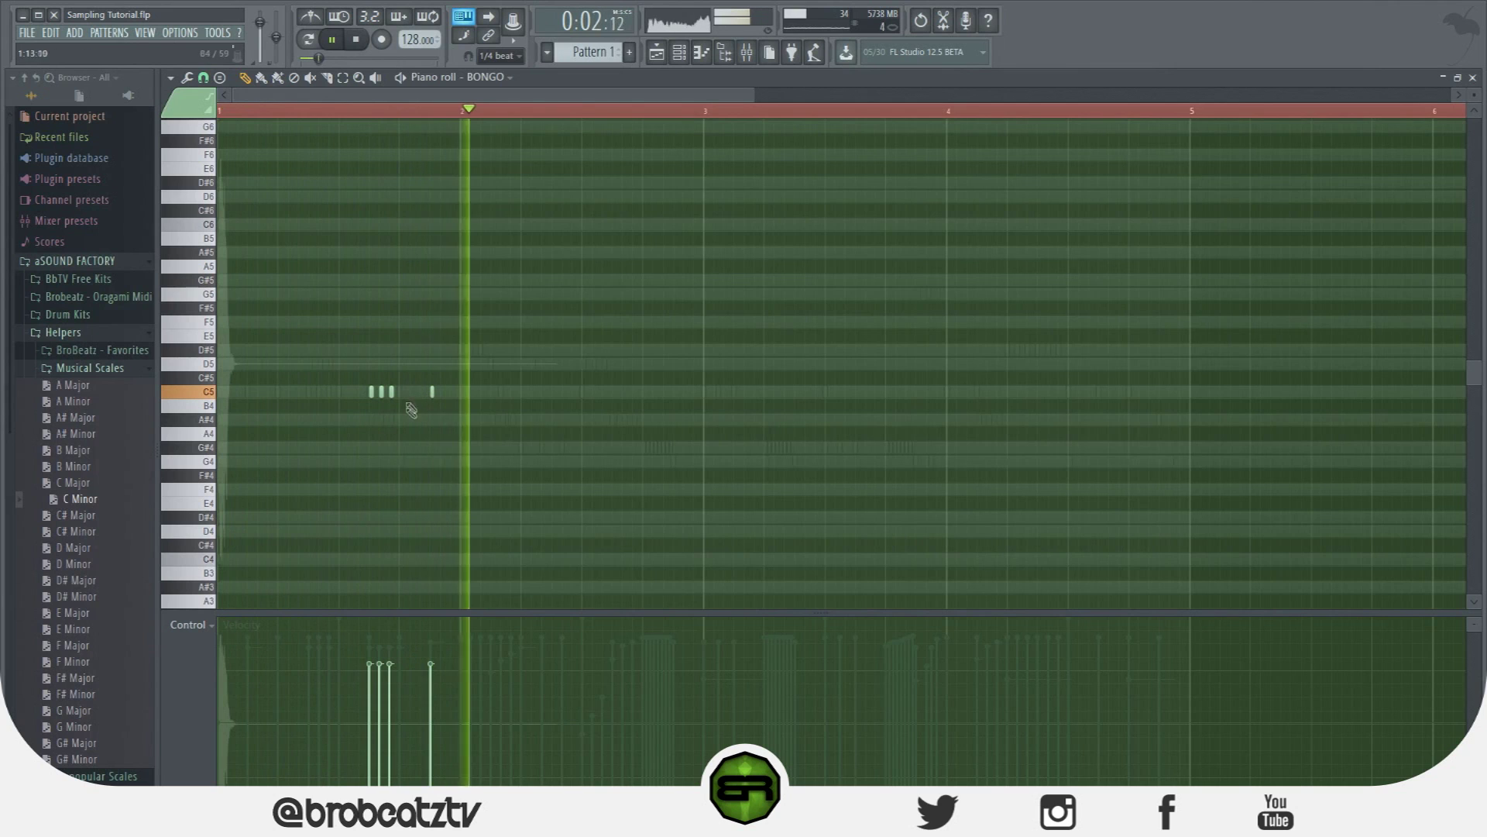
pyautogui.moveTo(368, 655); pyautogui.dragTo(431, 628)
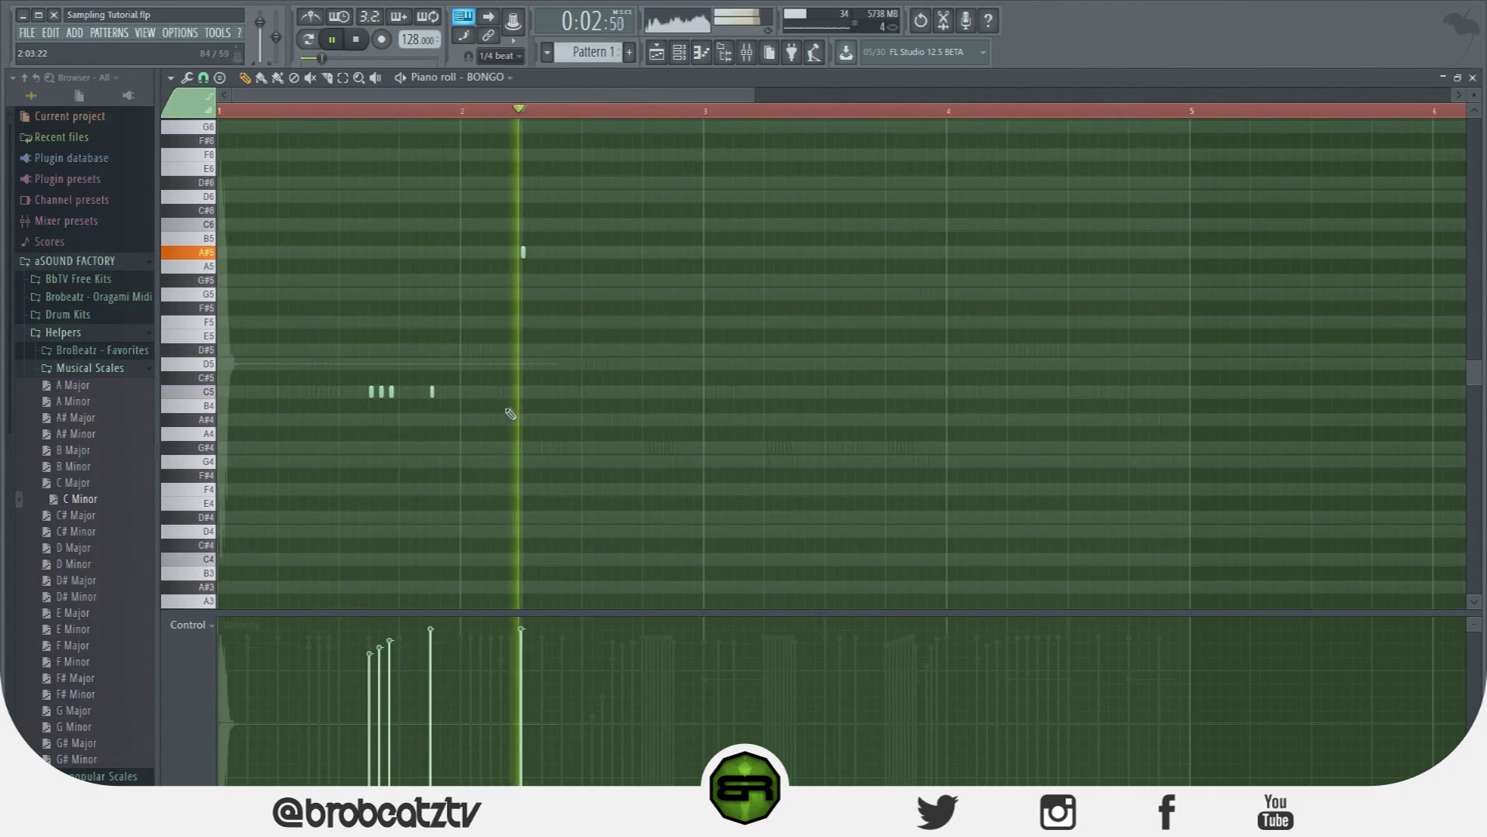
# Remove the A#5 note in bar 2 and copy the bar 1 bongo hits to the same position in bar 3.
pyautogui.rightClick(524, 251)
pyautogui.press('space')
pyautogui.moveTo(513, 344); pyautogui.dragTo(859, 402)
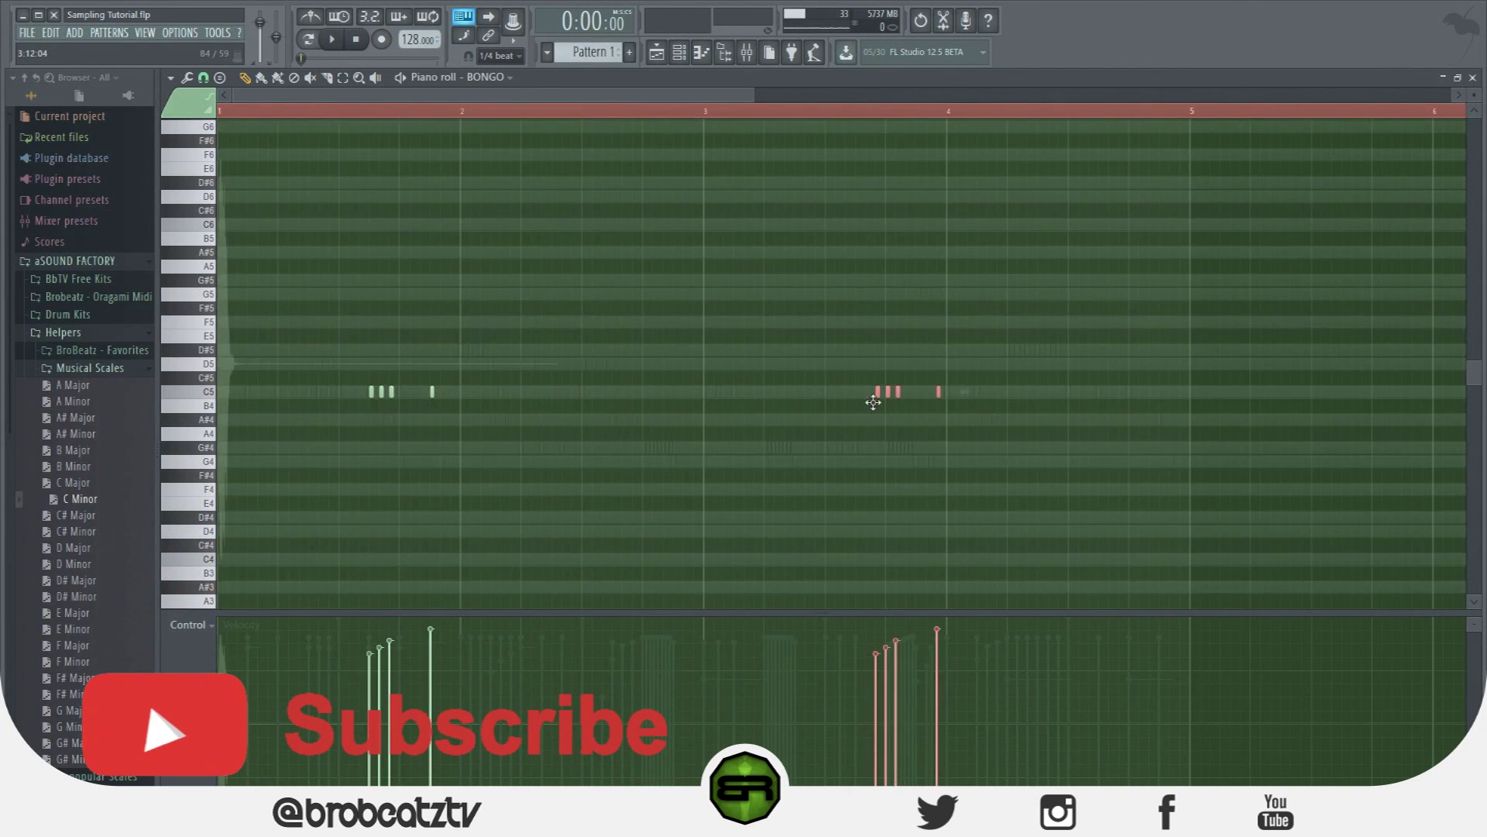
pyautogui.moveTo(869, 395); pyautogui.dragTo(858, 393)
pyautogui.keyDown('ctrl'); pyautogui.click(880, 536); pyautogui.keyUp('ctrl')
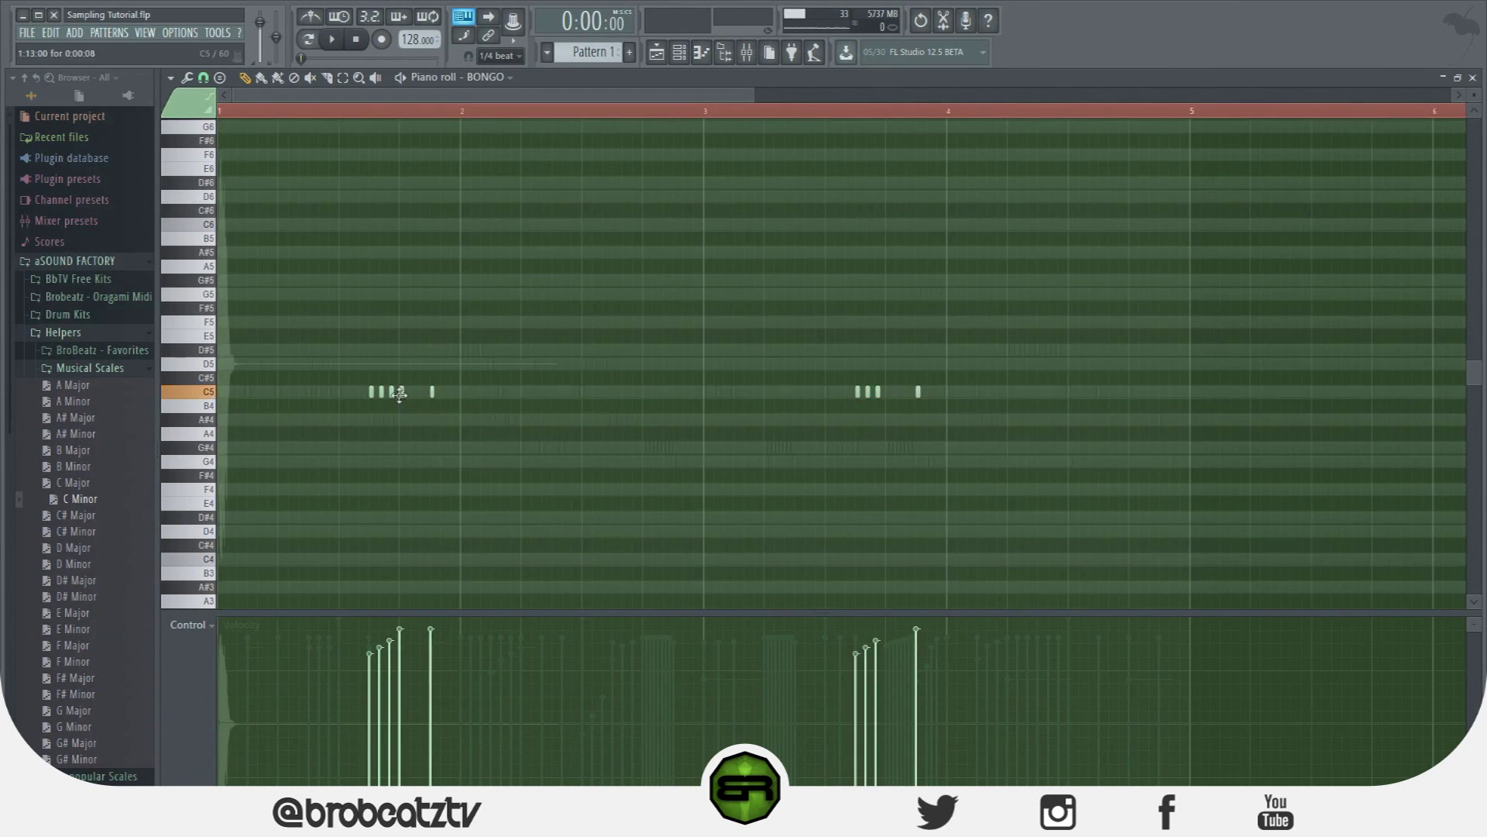
# Extend both quick bongo groups to four C5 hits and add a single C5 hit at beat 2 of bar 4.
pyautogui.press('space')
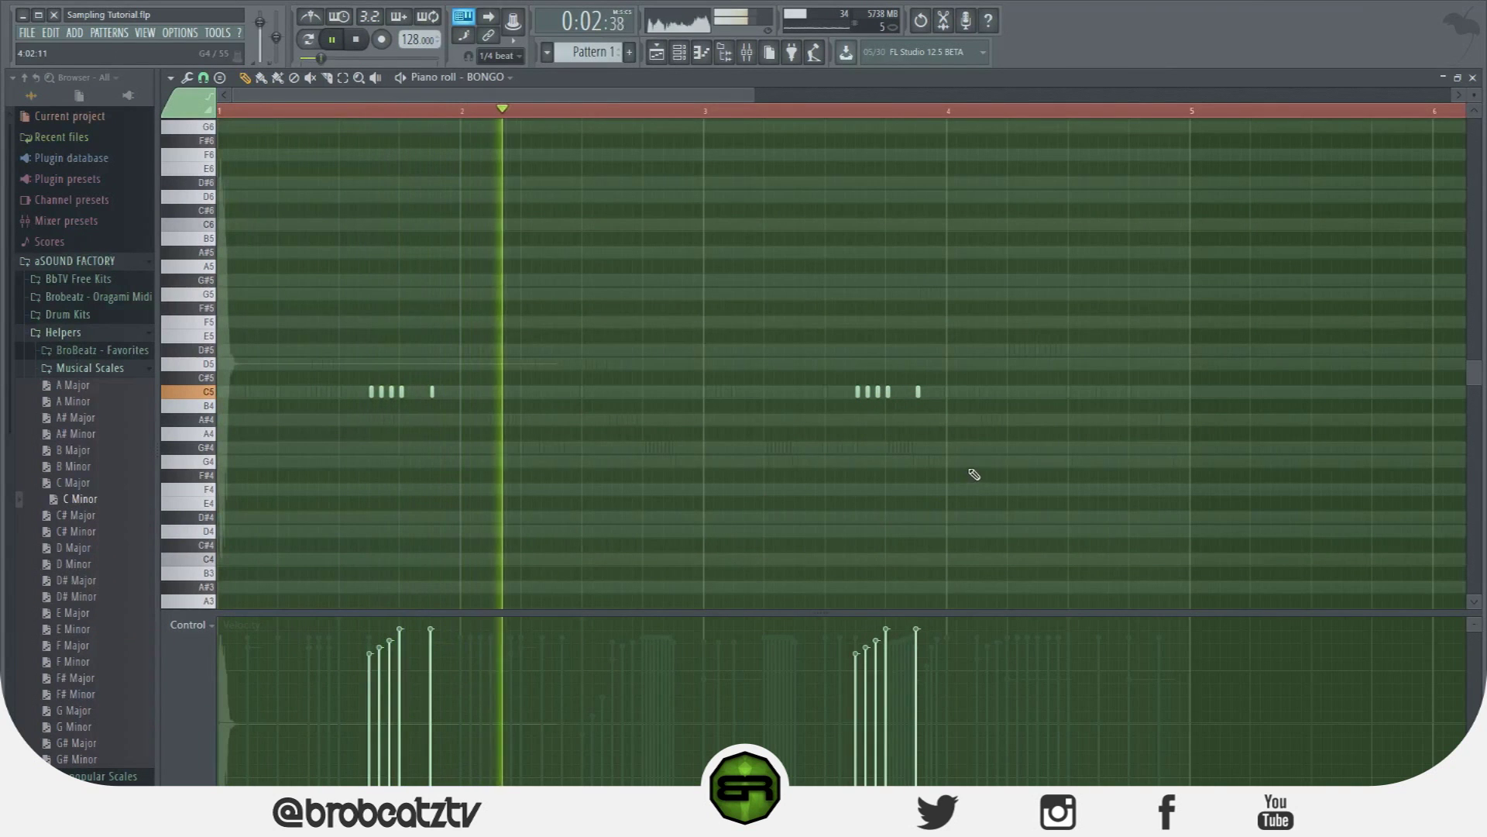
pyautogui.click(680, 53)
pyautogui.click(680, 52)
pyautogui.press('space')
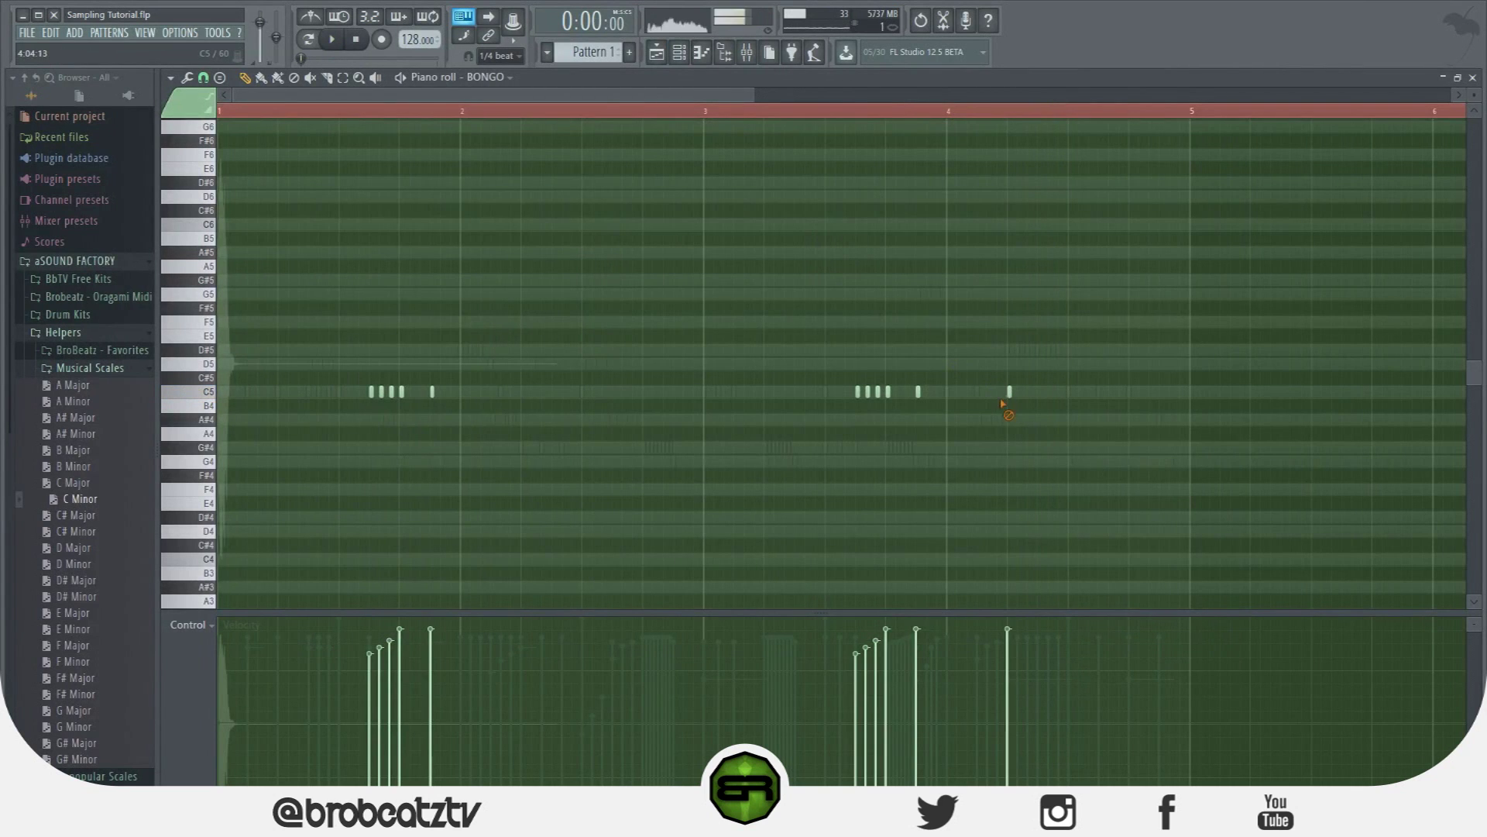
# In the OVOnB Snare (Roll) channel, add three quick D#5 hits in bar 1 with snap set to 1/6 beat.
pyautogui.click(681, 54)
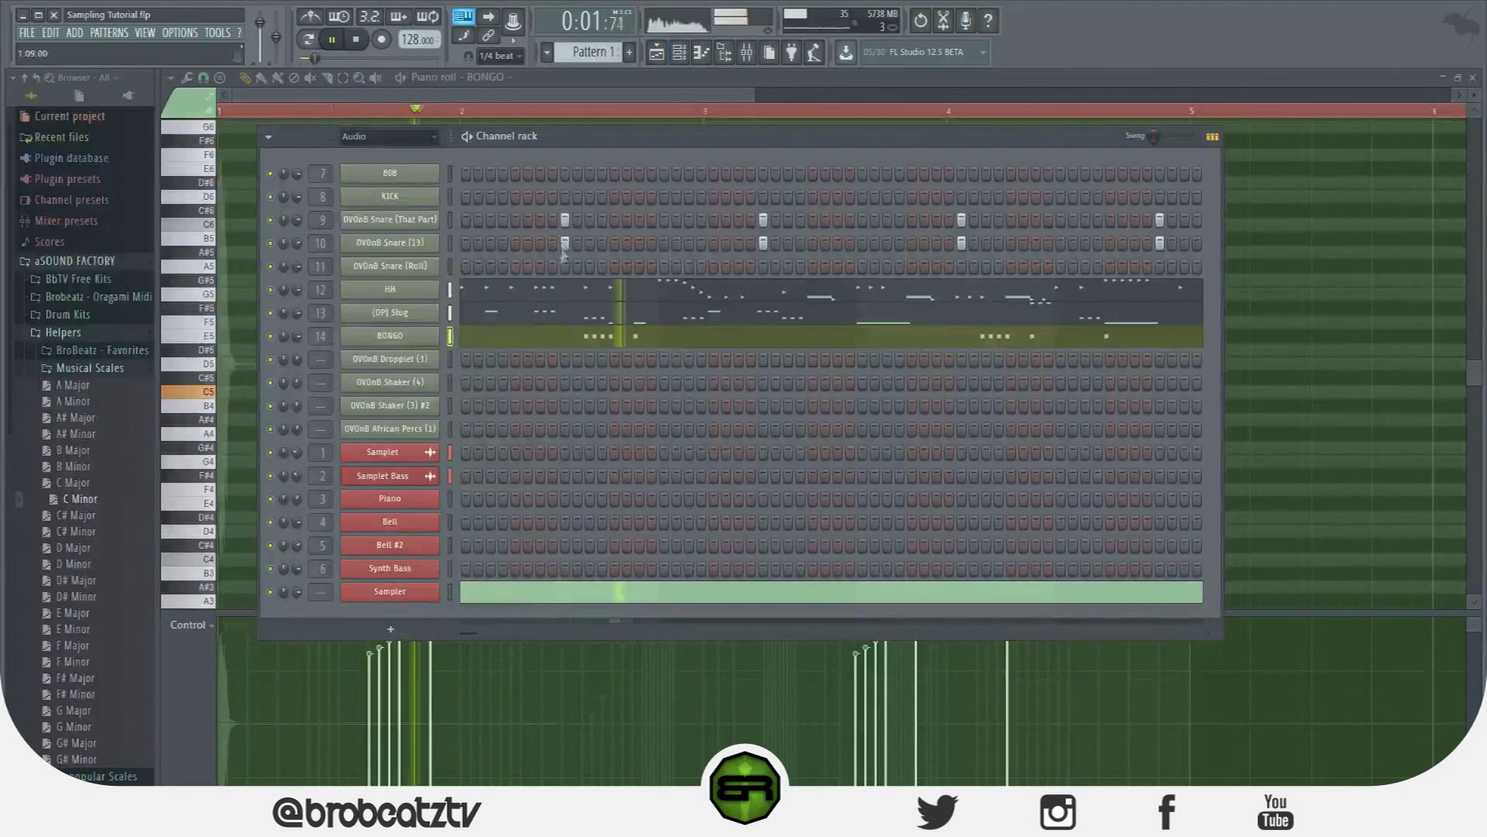
pyautogui.rightClick(431, 276)
pyautogui.click(467, 273)
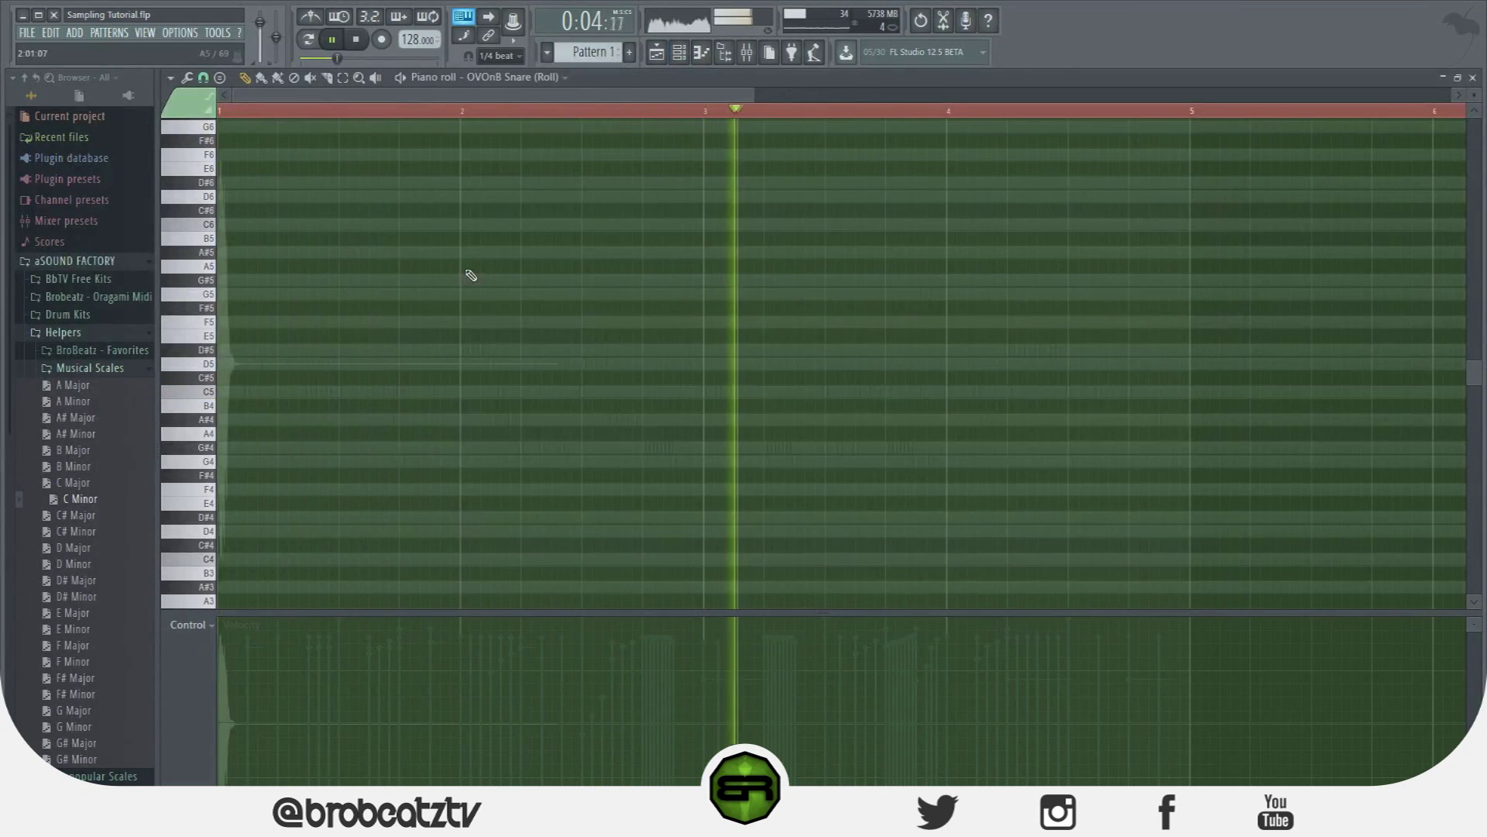
pyautogui.click(204, 79)
pyautogui.click(225, 239)
pyautogui.click(310, 350)
pyautogui.click(320, 349)
pyautogui.click(330, 350)
# Build a descending six-hit snare roll on beat 2 of bar 2 from two F5, one D#5 and three C5 hits.
pyautogui.click(543, 392)
pyautogui.click(553, 391)
pyautogui.click(563, 391)
pyautogui.click(573, 392)
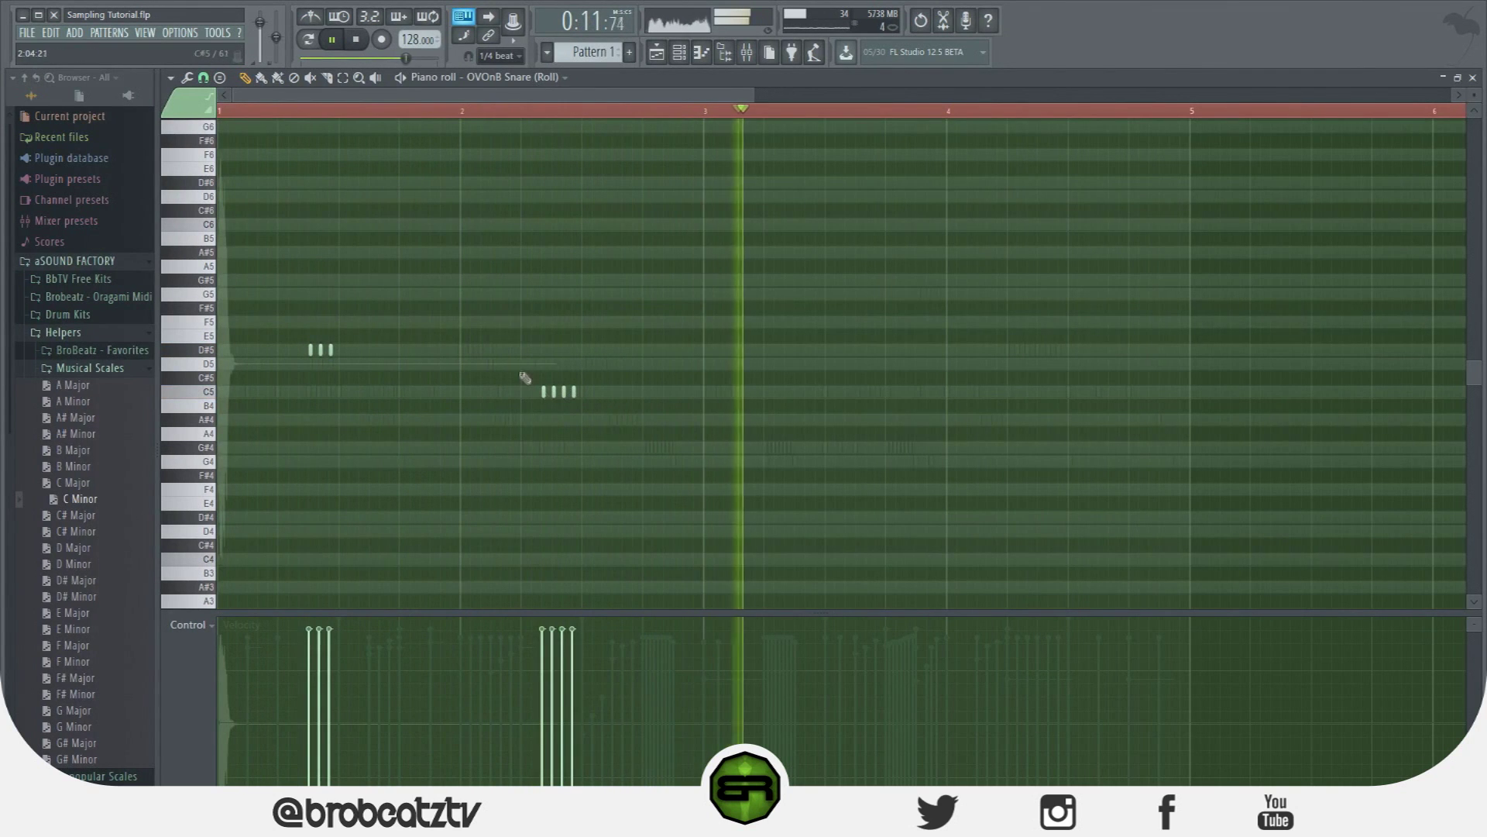
pyautogui.click(522, 349)
pyautogui.click(532, 350)
pyautogui.moveTo(523, 327); pyautogui.dragTo(524, 321)
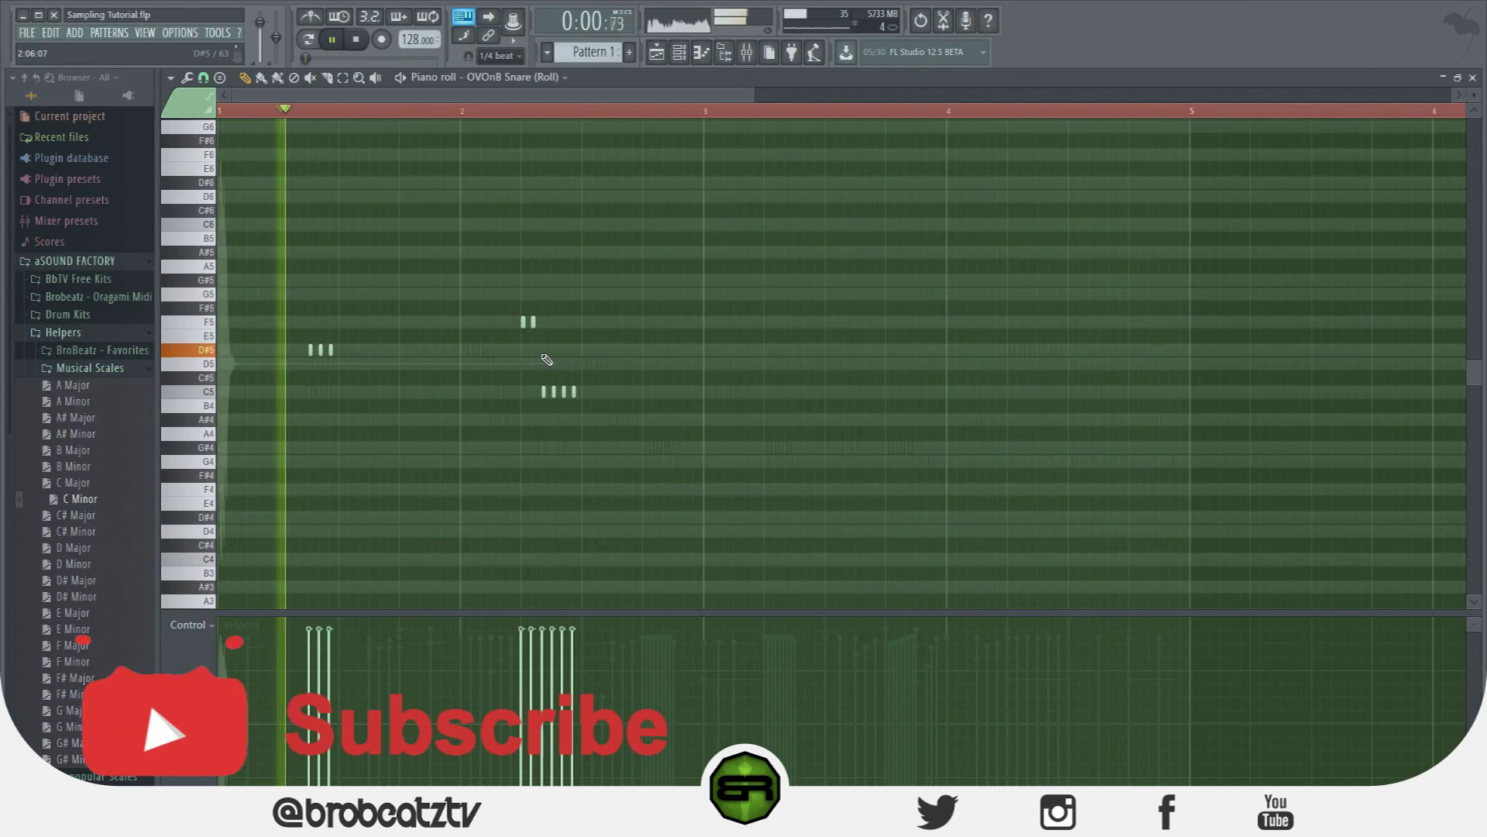
pyautogui.click(544, 351)
pyautogui.rightClick(544, 392)
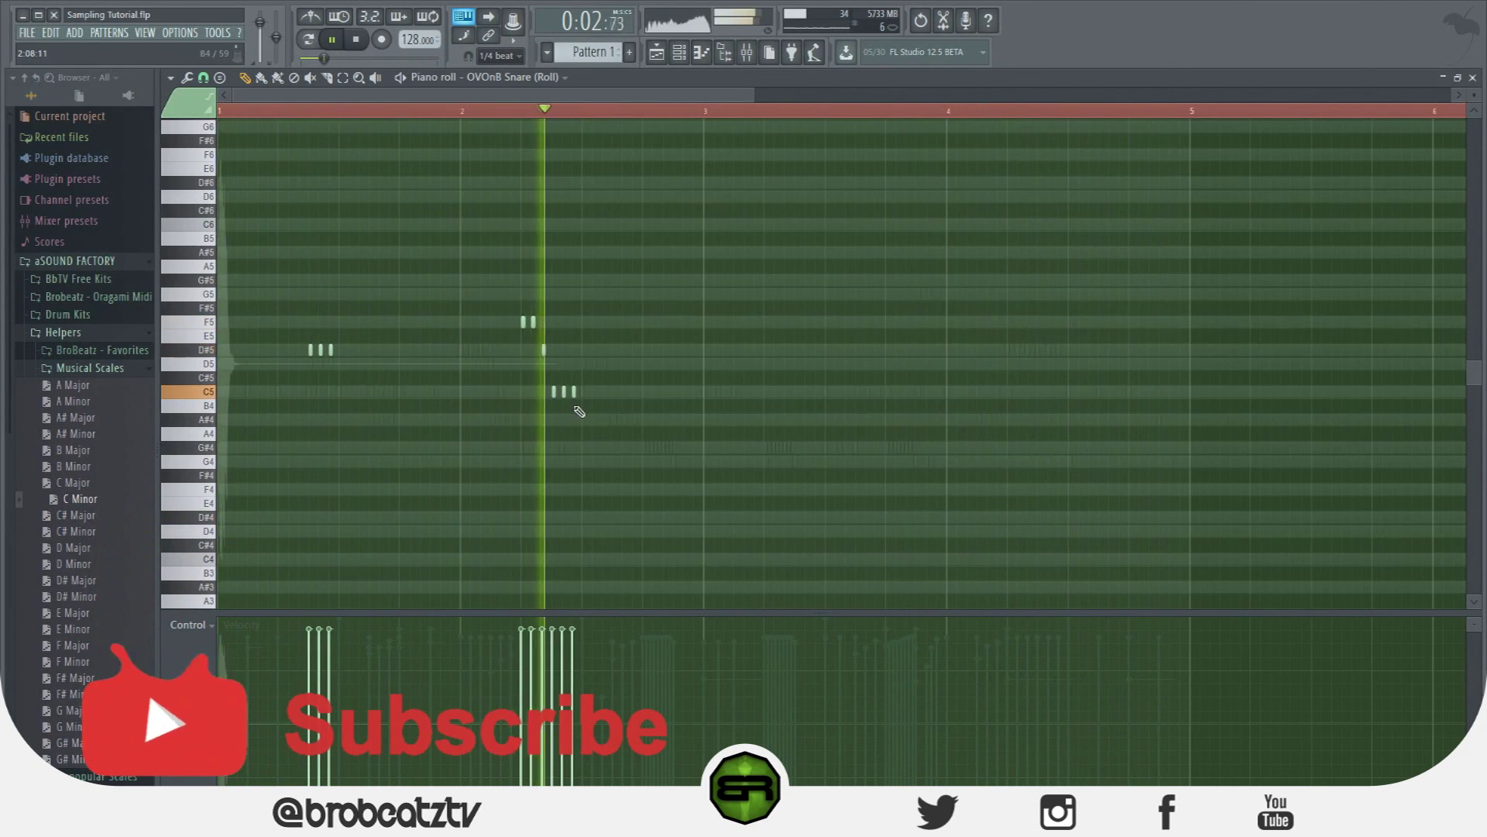
# Add two separate C5 snare hits in beat 4 of bar 2 and copy the whole two-bar phrase into bars 3 and 4.
pyautogui.press('space')
pyautogui.click(644, 391)
pyautogui.click(675, 391)
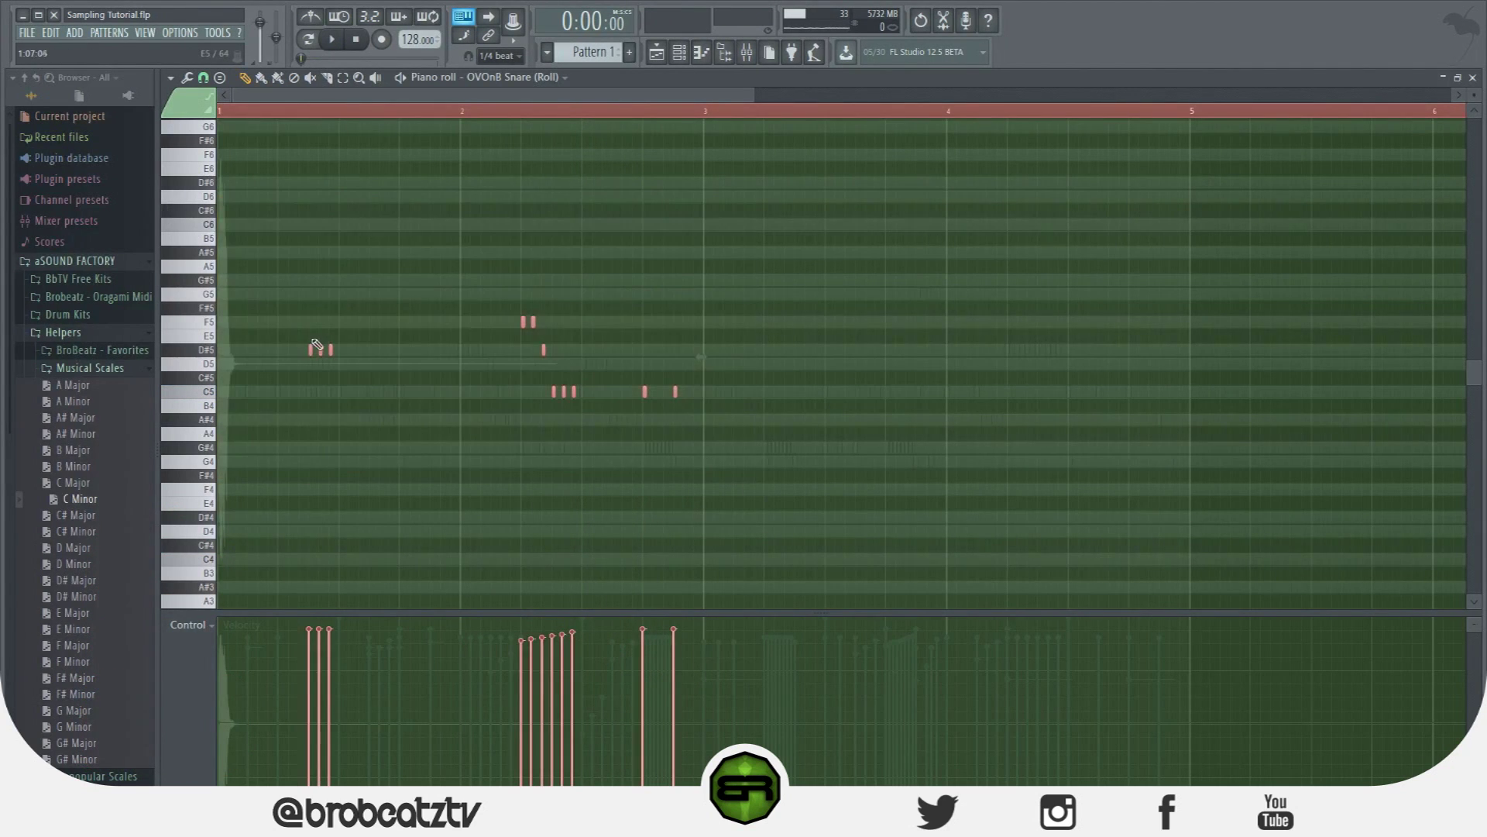
pyautogui.moveTo(317, 345); pyautogui.dragTo(812, 382)
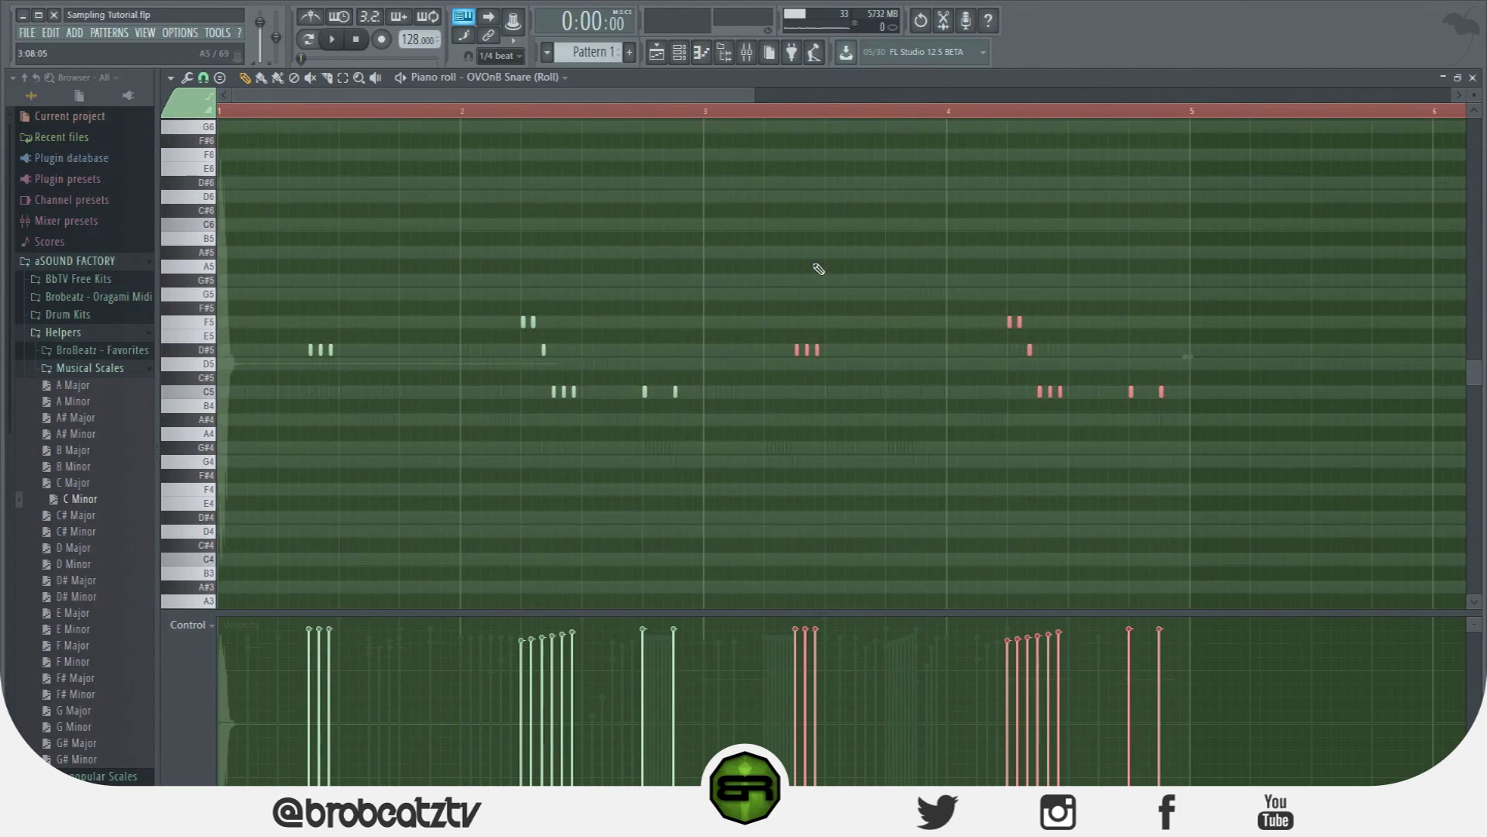
# Add three F5 hits leading into the bar 4 snare roll and a single D#5 hit at beat 4 of bar 3.
pyautogui.click(989, 322)
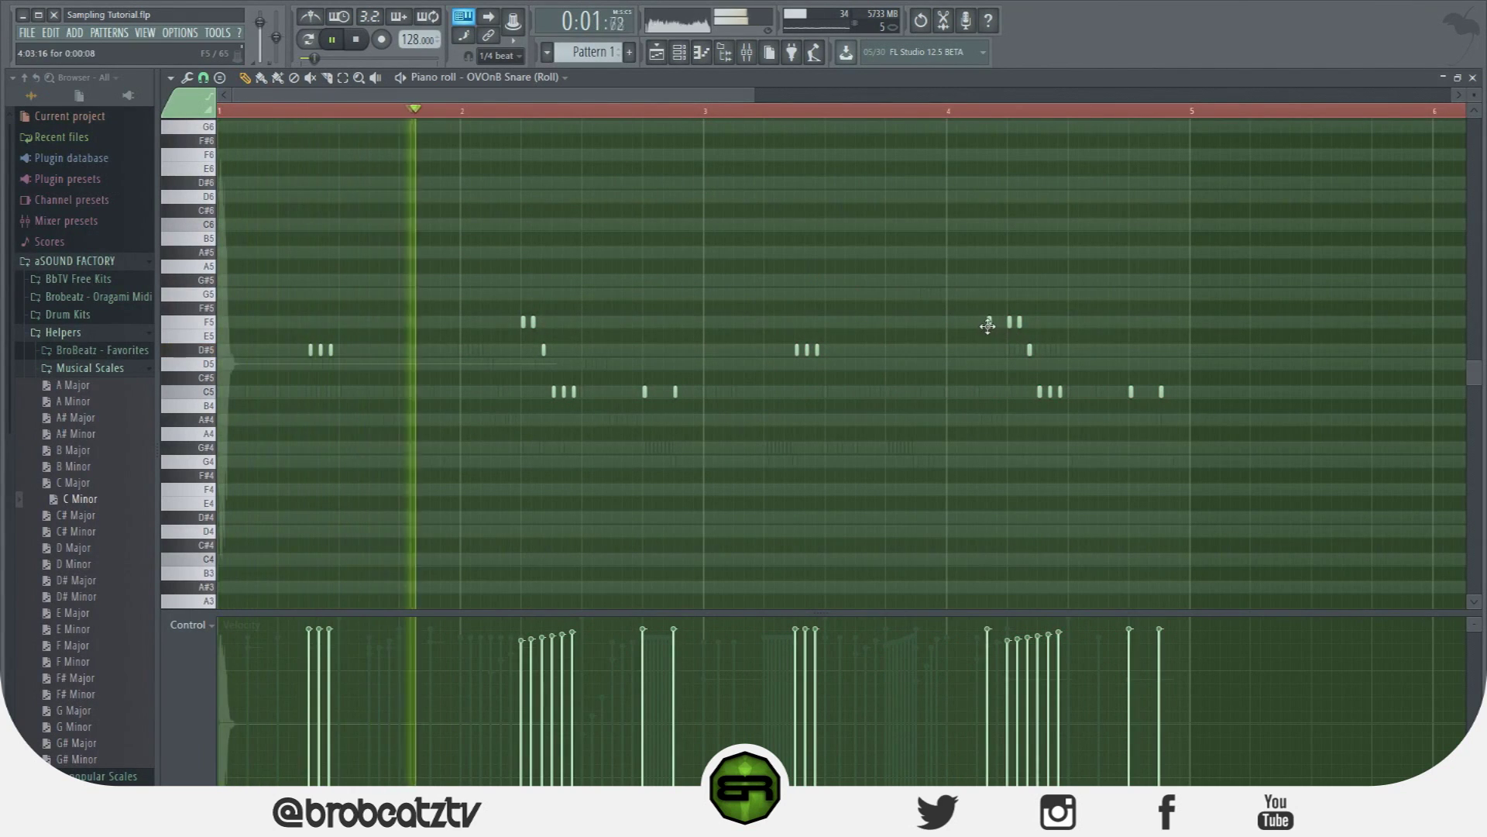
pyautogui.click(977, 322)
pyautogui.click(999, 321)
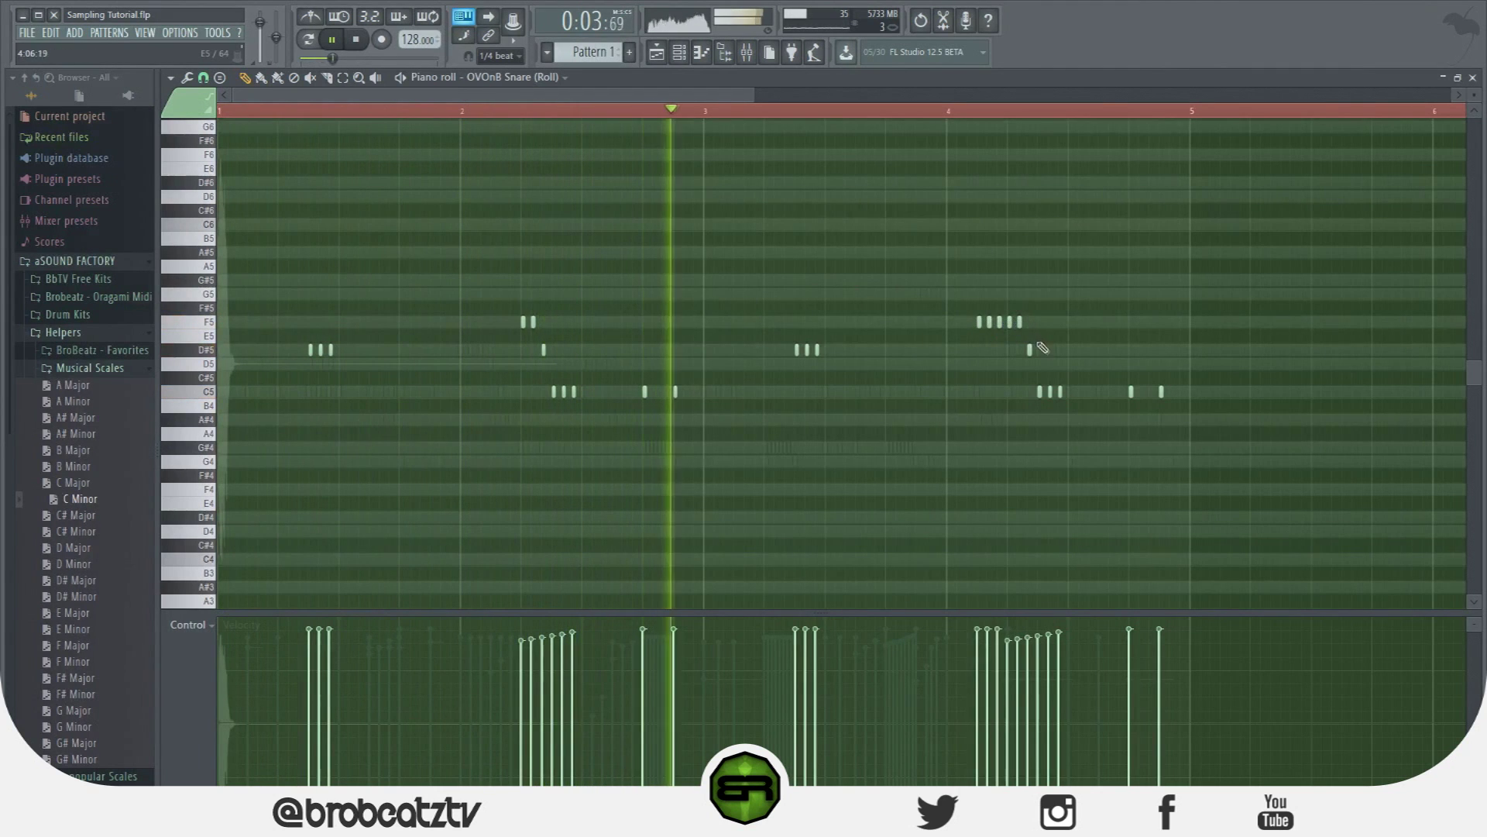
pyautogui.click(890, 352)
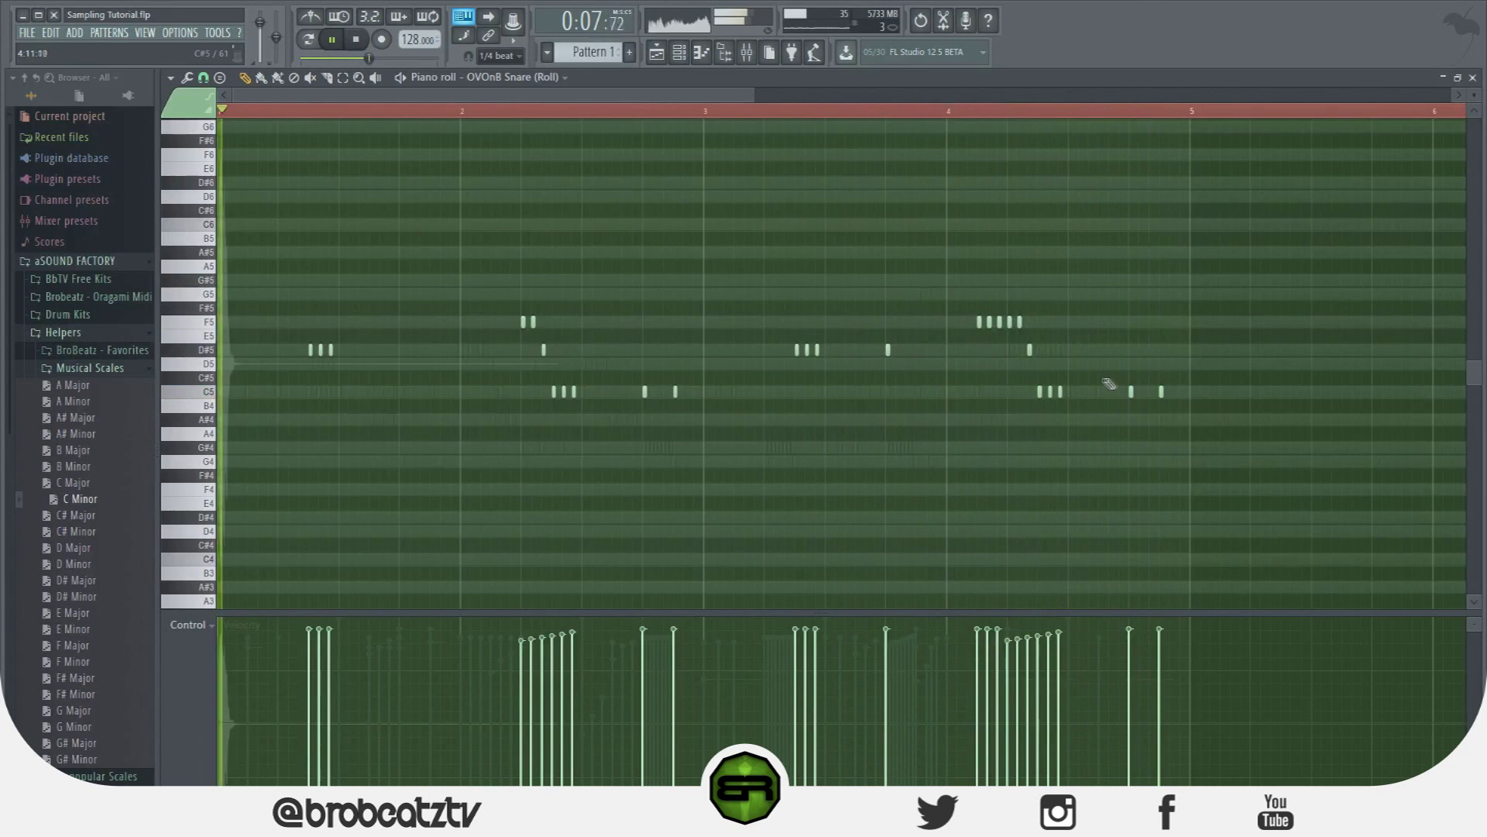
# Stop playback and set up the KICK channel's piano roll with snap at 1/6 beat.
pyautogui.click(681, 52)
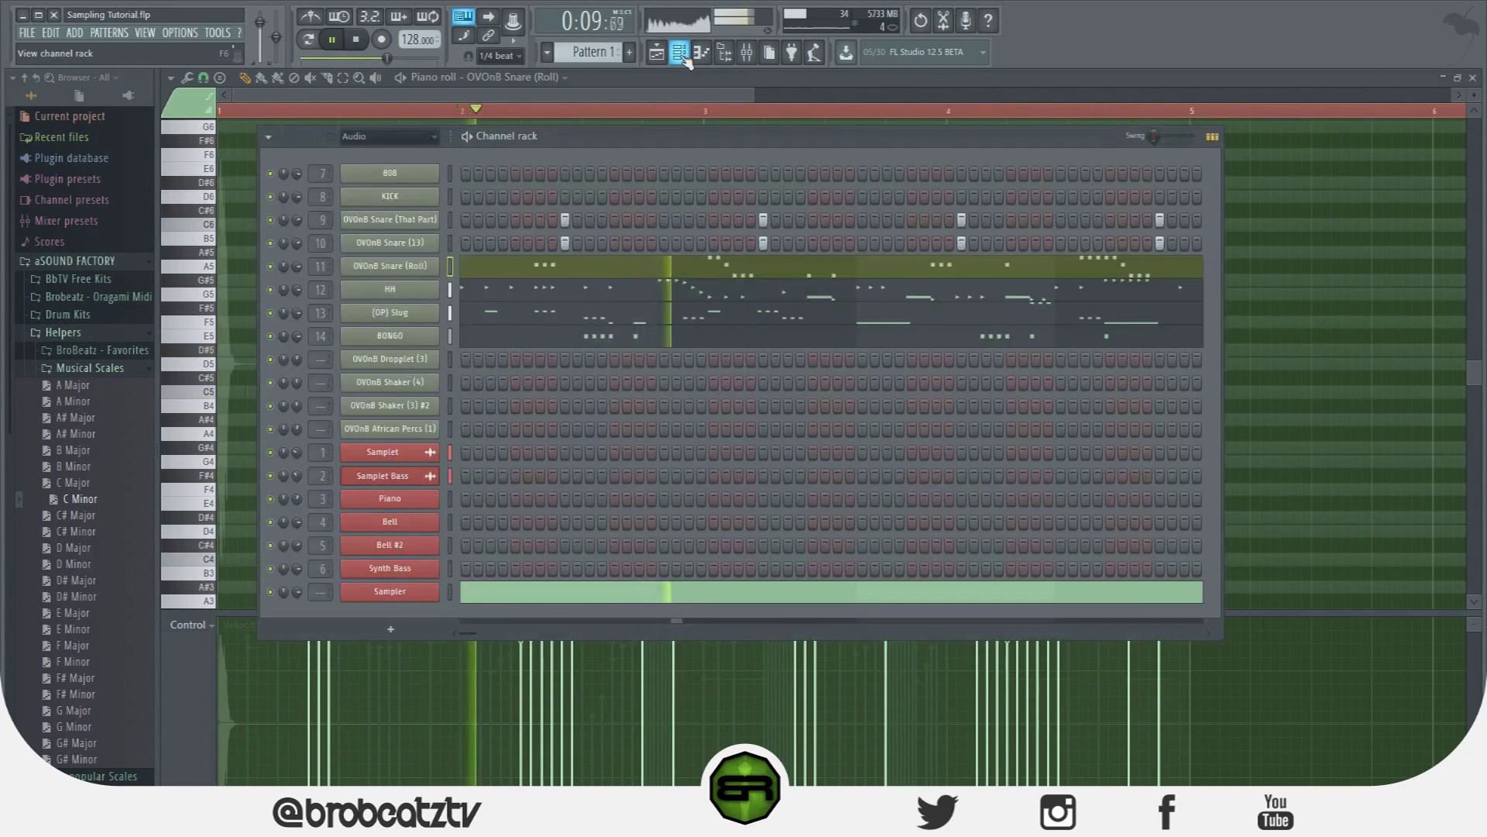
pyautogui.click(395, 101)
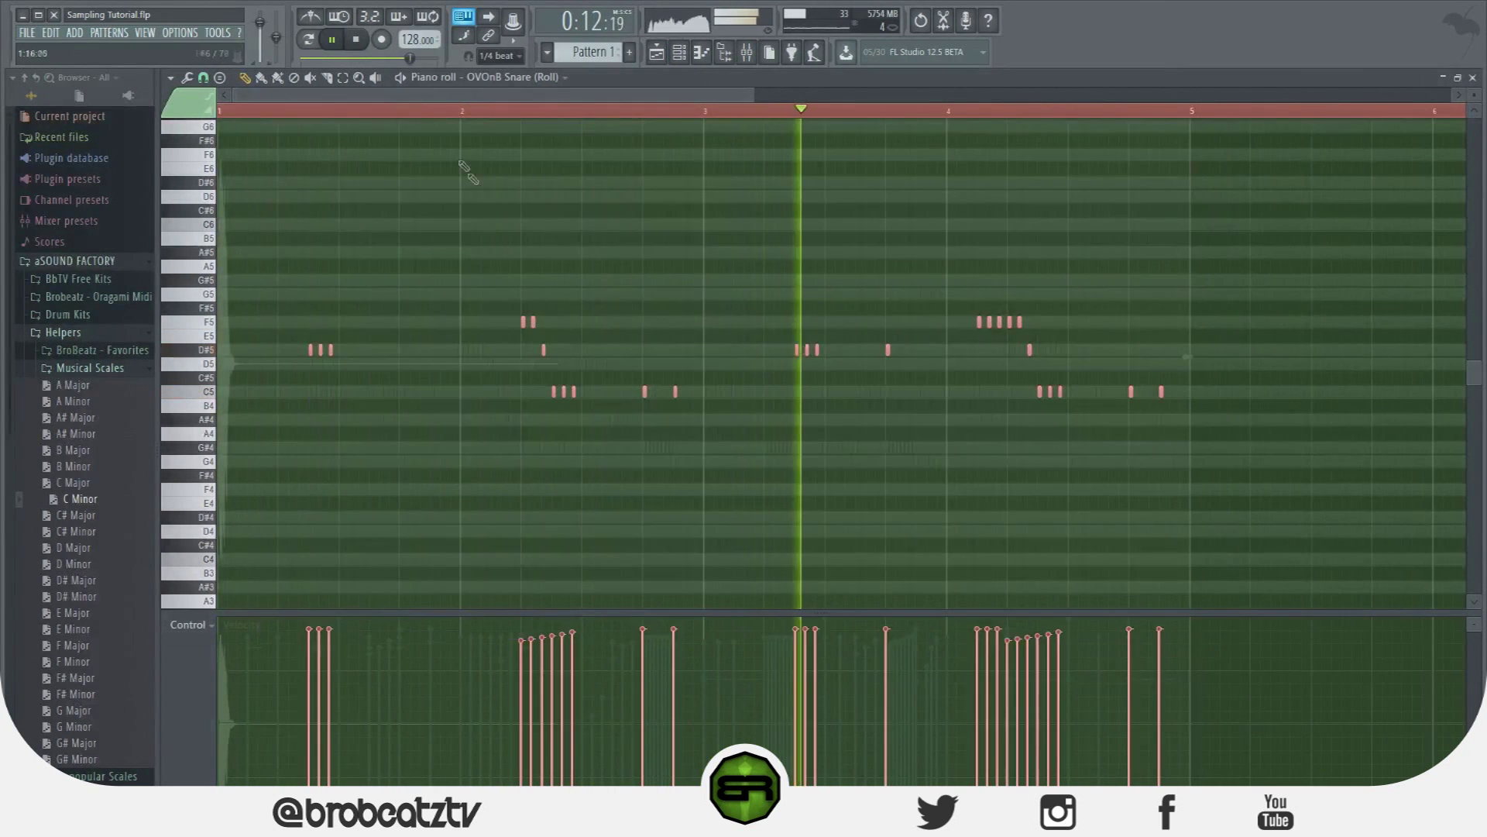
pyautogui.click(681, 52)
pyautogui.press('space')
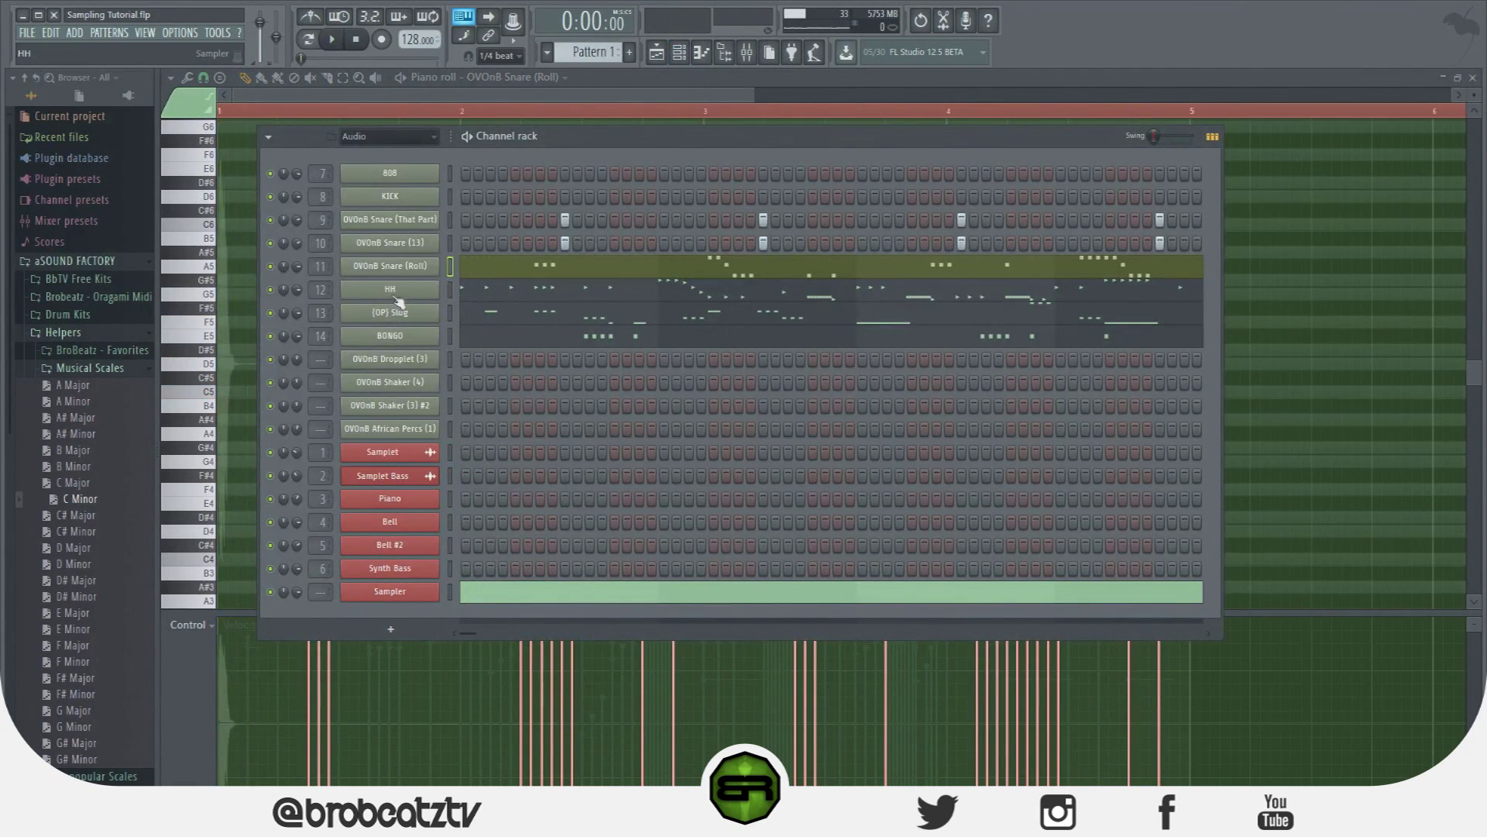
pyautogui.rightClick(428, 201)
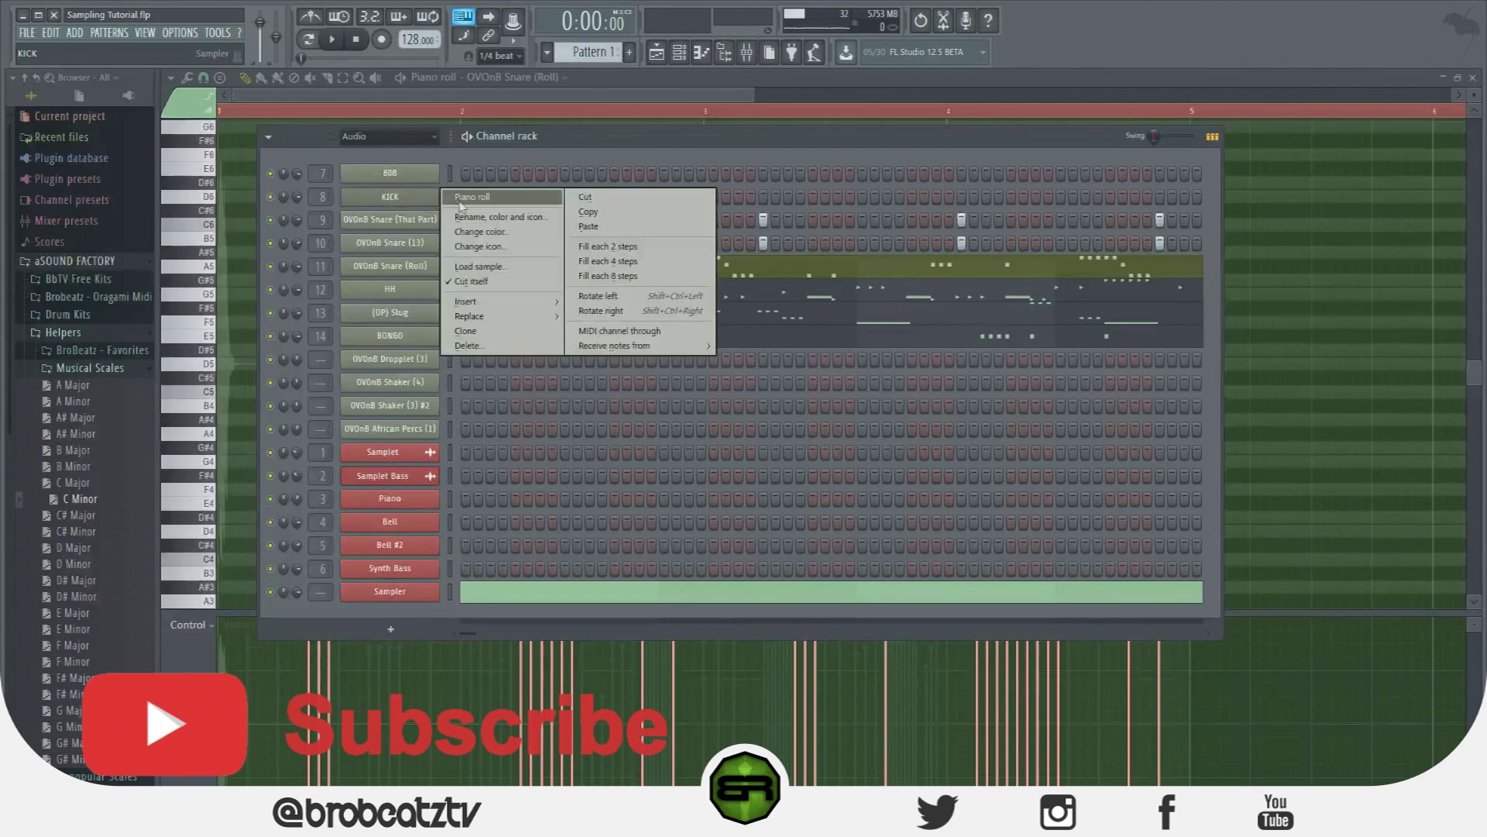
pyautogui.click(463, 198)
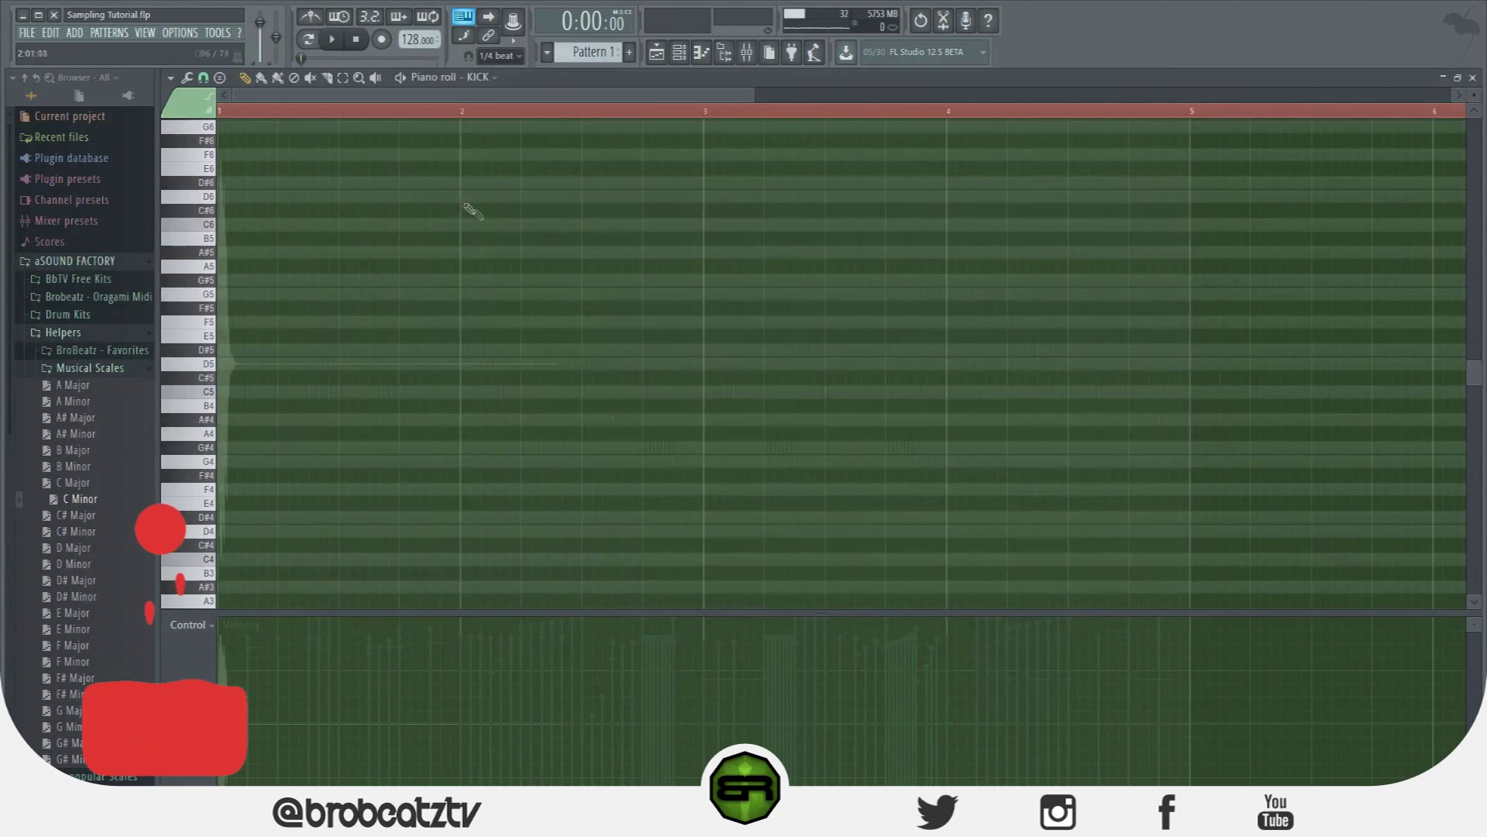
pyautogui.click(203, 78)
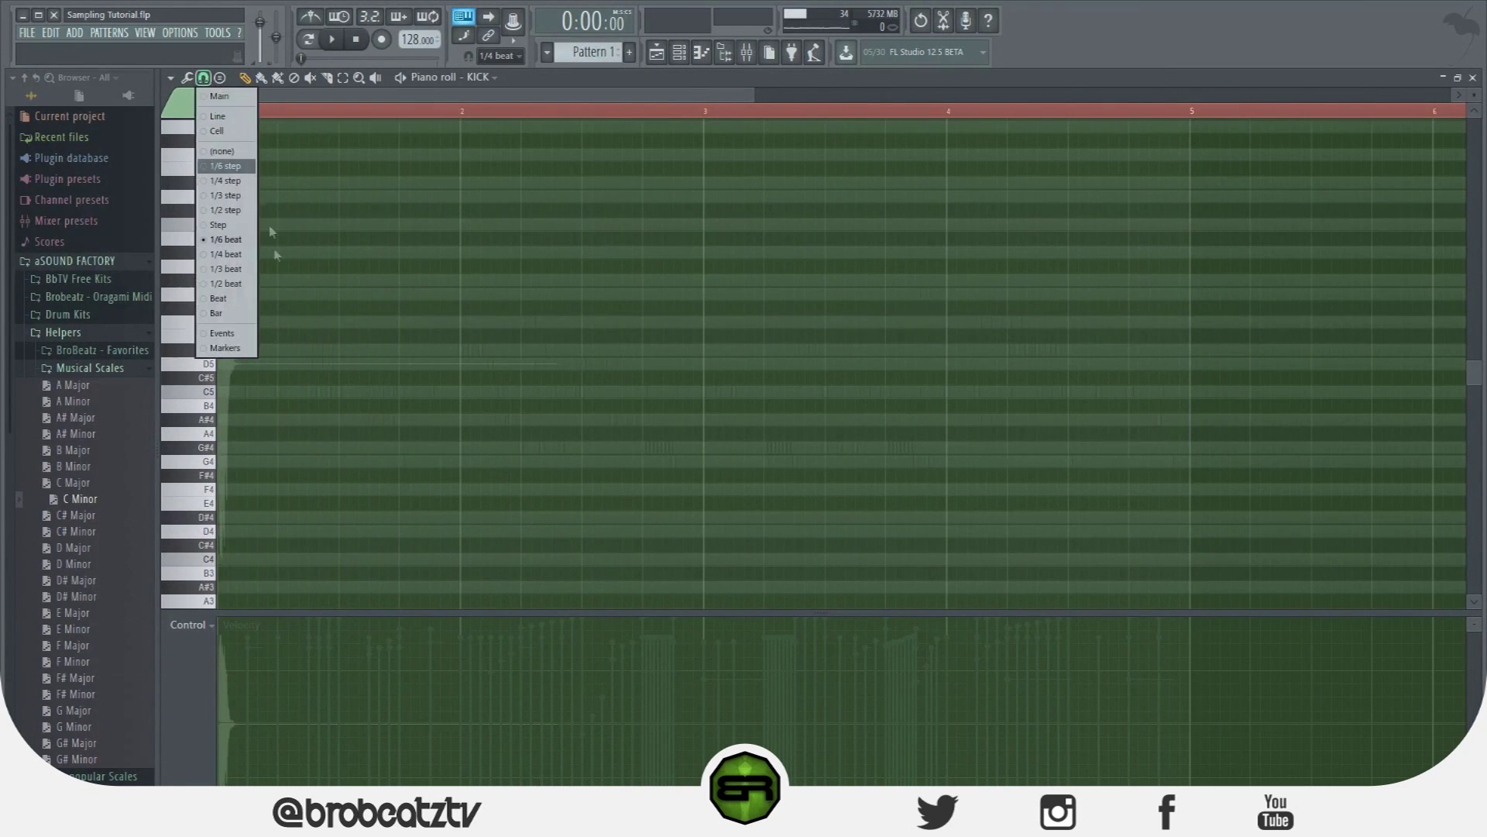
pyautogui.click(240, 241)
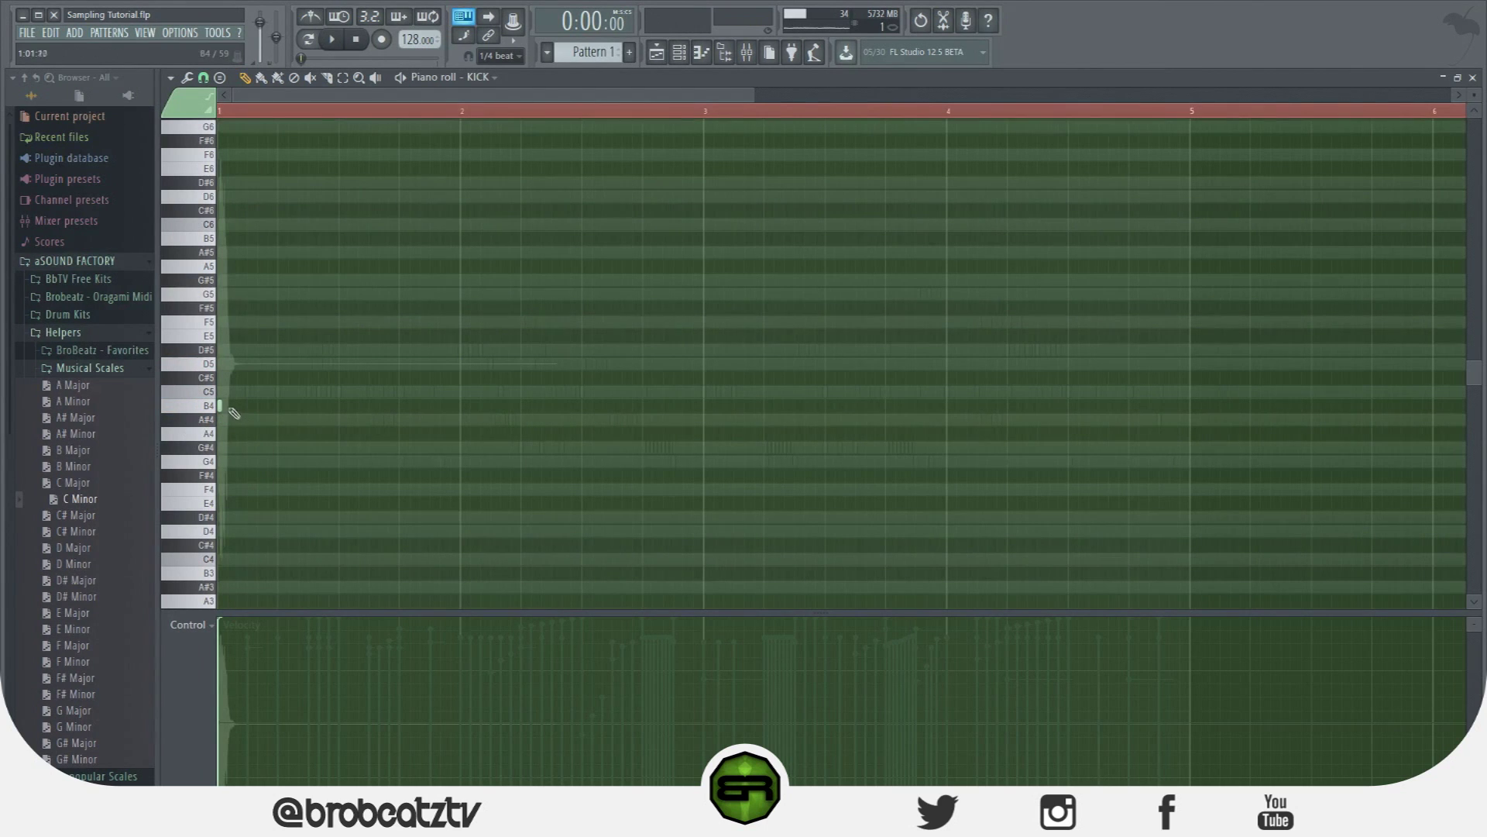
# Program B4 kicks across bars 1 and 2, with longer notes in beats 1 and 2 and a quick four-hit run into bar 2.
pyautogui.press('space')
pyautogui.press('space')
pyautogui.click(315, 407)
pyautogui.rightClick(316, 407)
pyautogui.click(317, 407)
pyautogui.press('space')
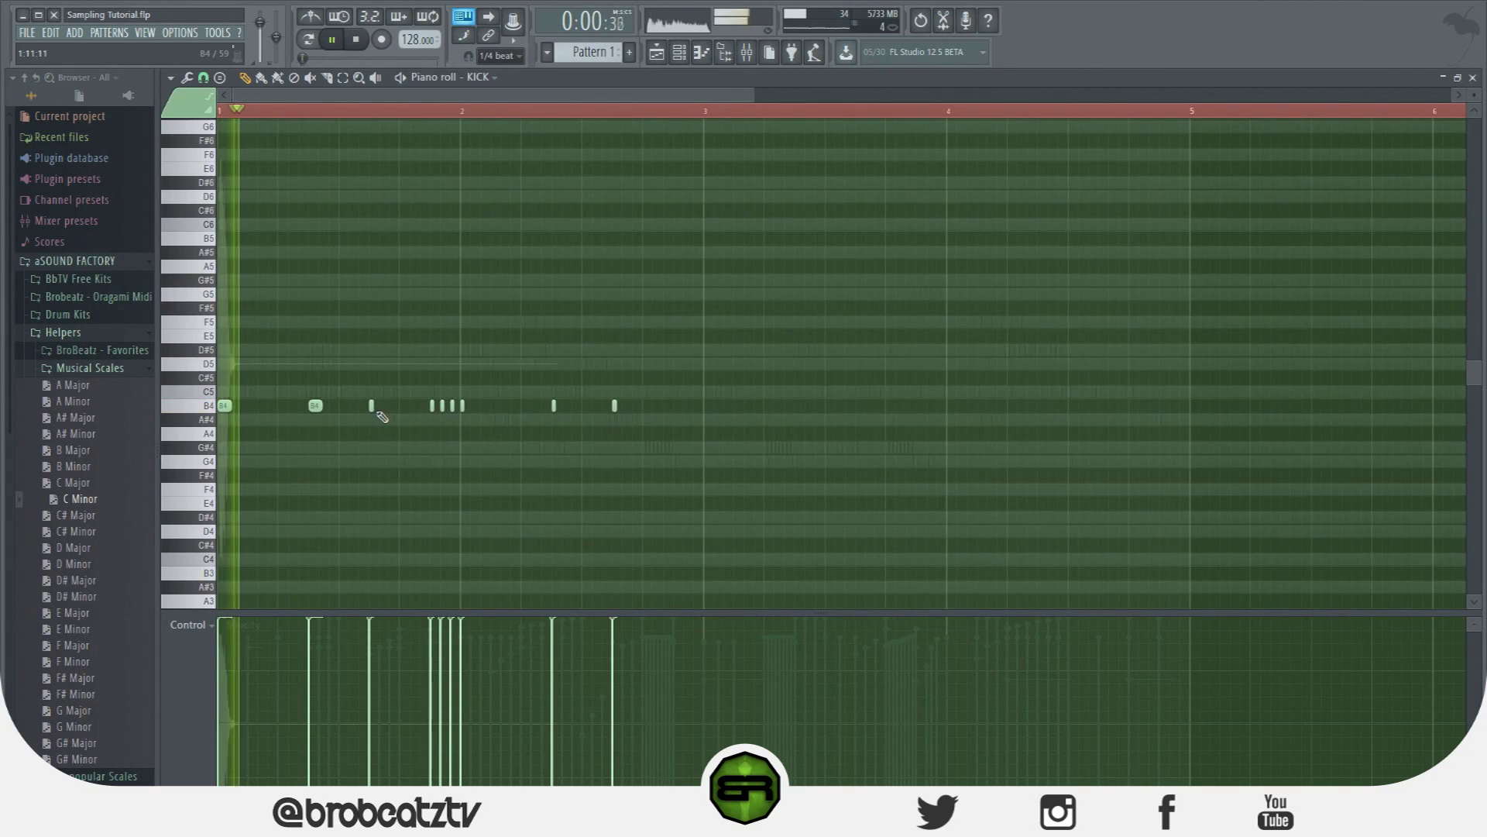
# Move the third B4 kick to beat 4 of bar 1 and add another kick halfway through beat 1 of bar 2.
pyautogui.rightClick(371, 406)
pyautogui.click(400, 407)
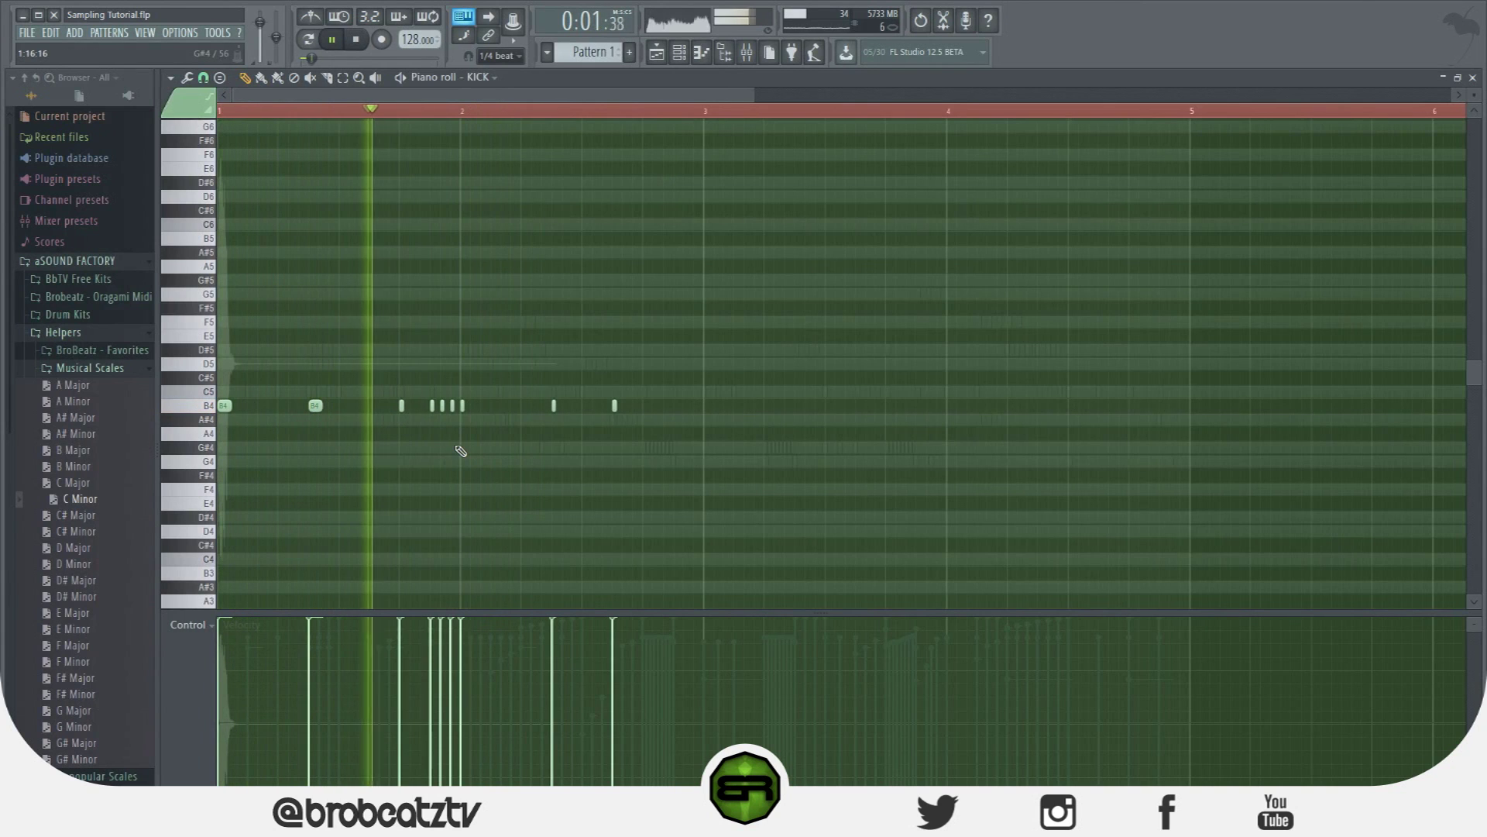
pyautogui.click(493, 405)
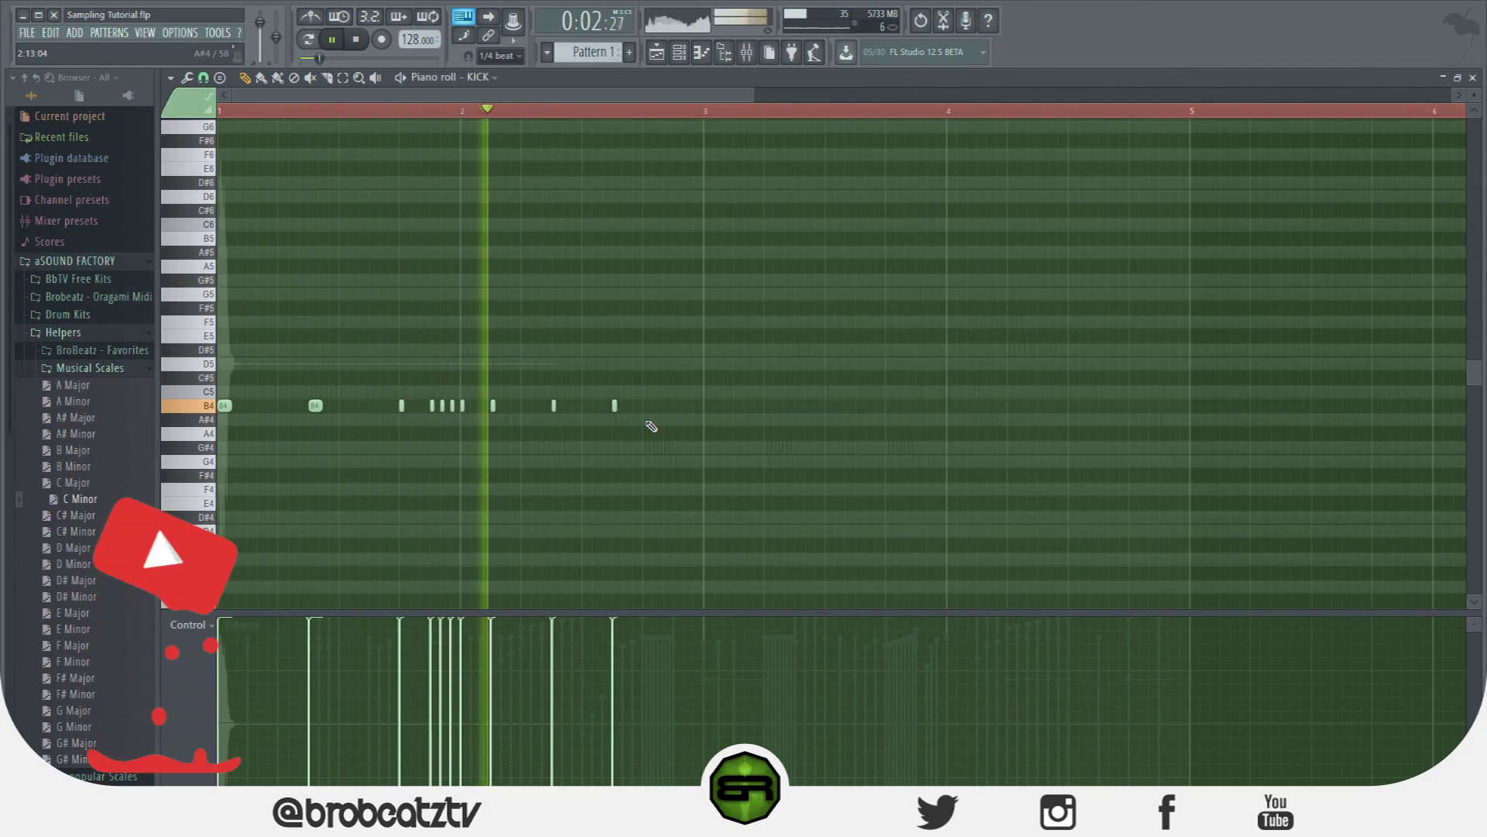
# Stop playback, add two B4 kicks in the first beat of bar 3, and return to the channel rack.
pyautogui.press('space')
pyautogui.click(709, 405)
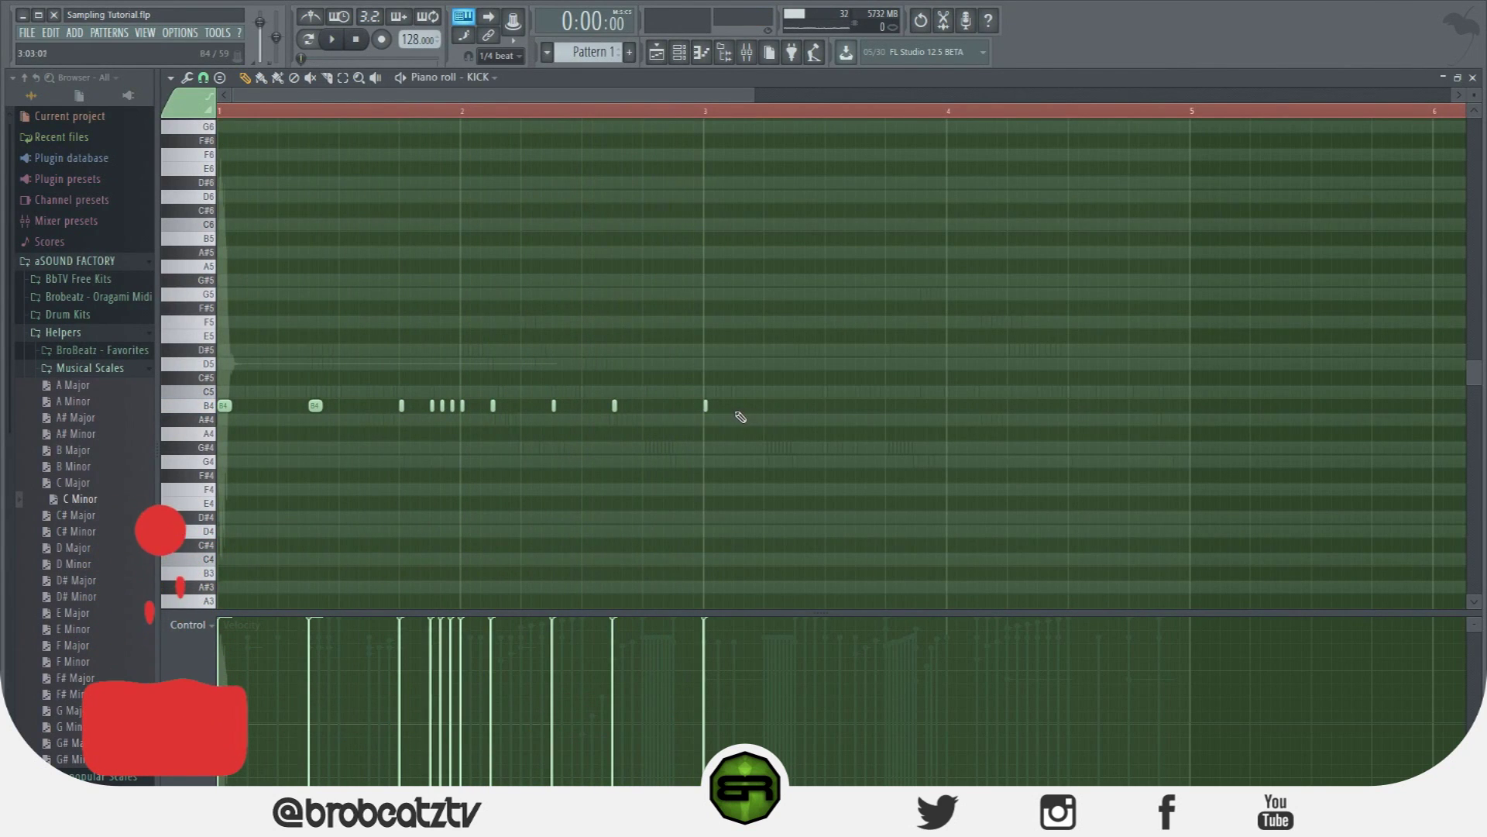
pyautogui.click(688, 56)
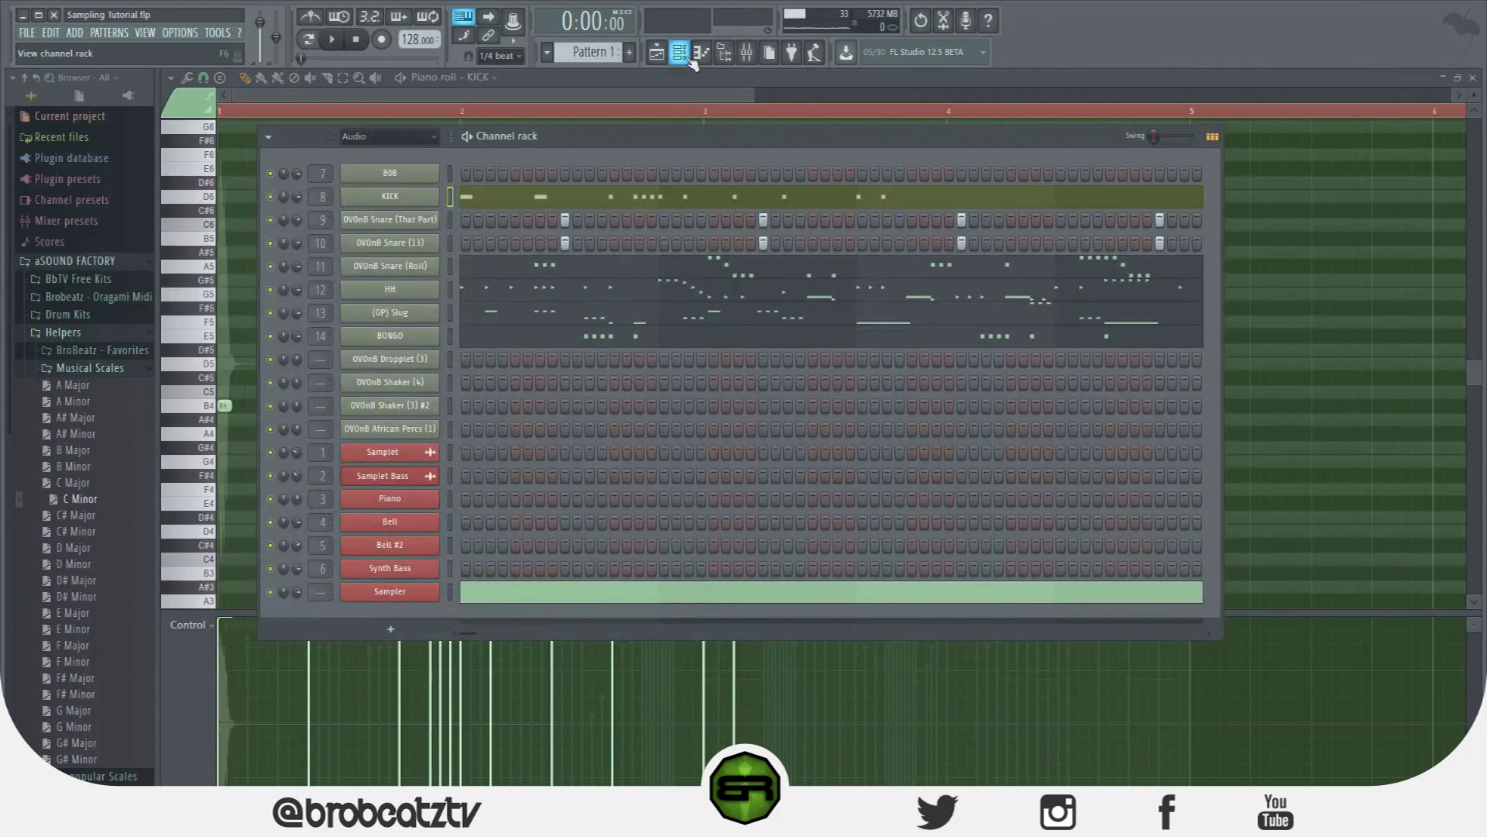
# Play the pattern and add an extra hit at step 31 on the OVOnB Snare (13) channel.
pyautogui.press('space')
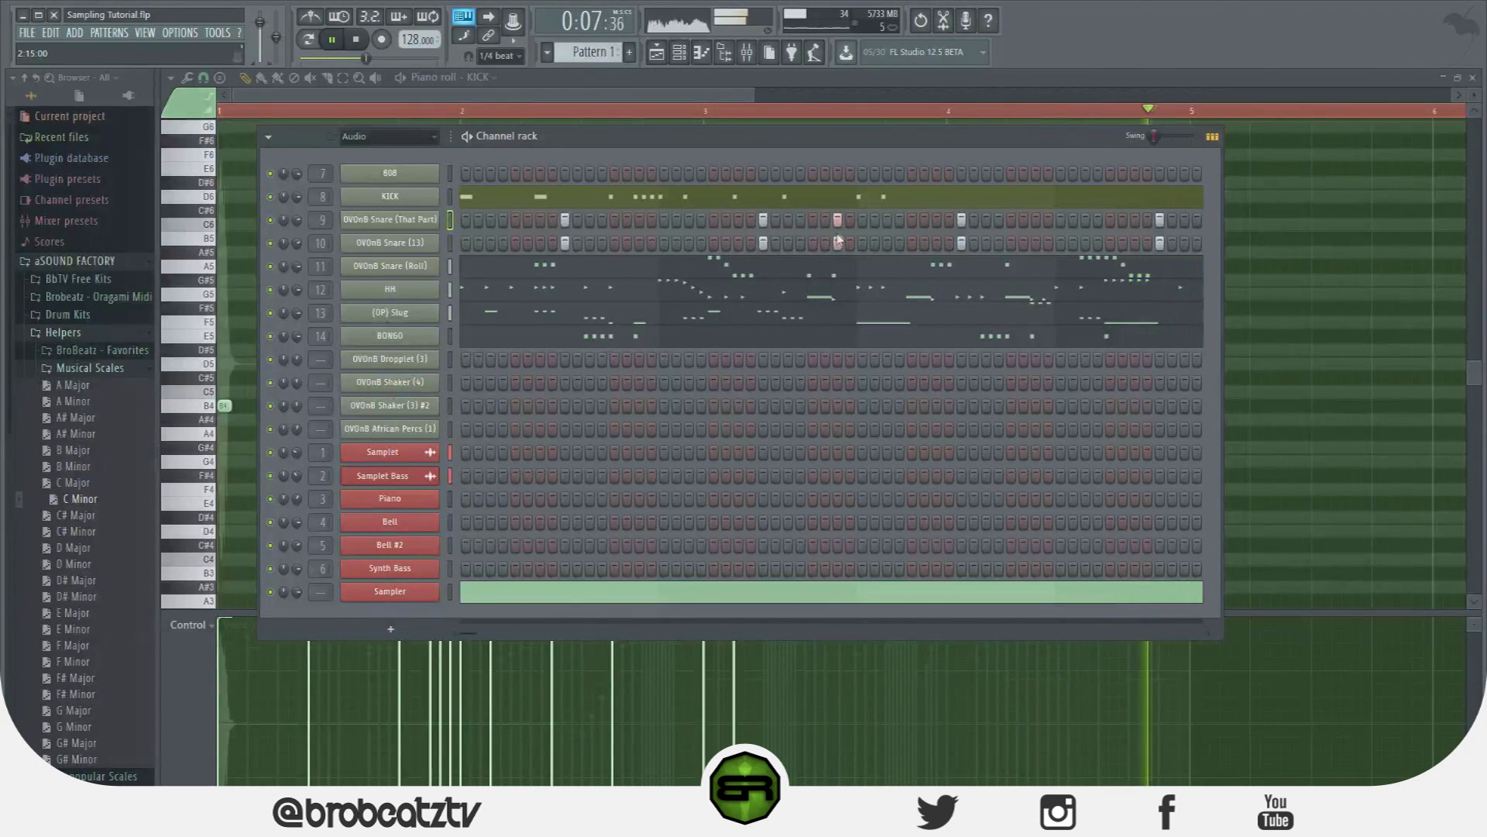
pyautogui.click(416, 247)
pyautogui.click(622, 162)
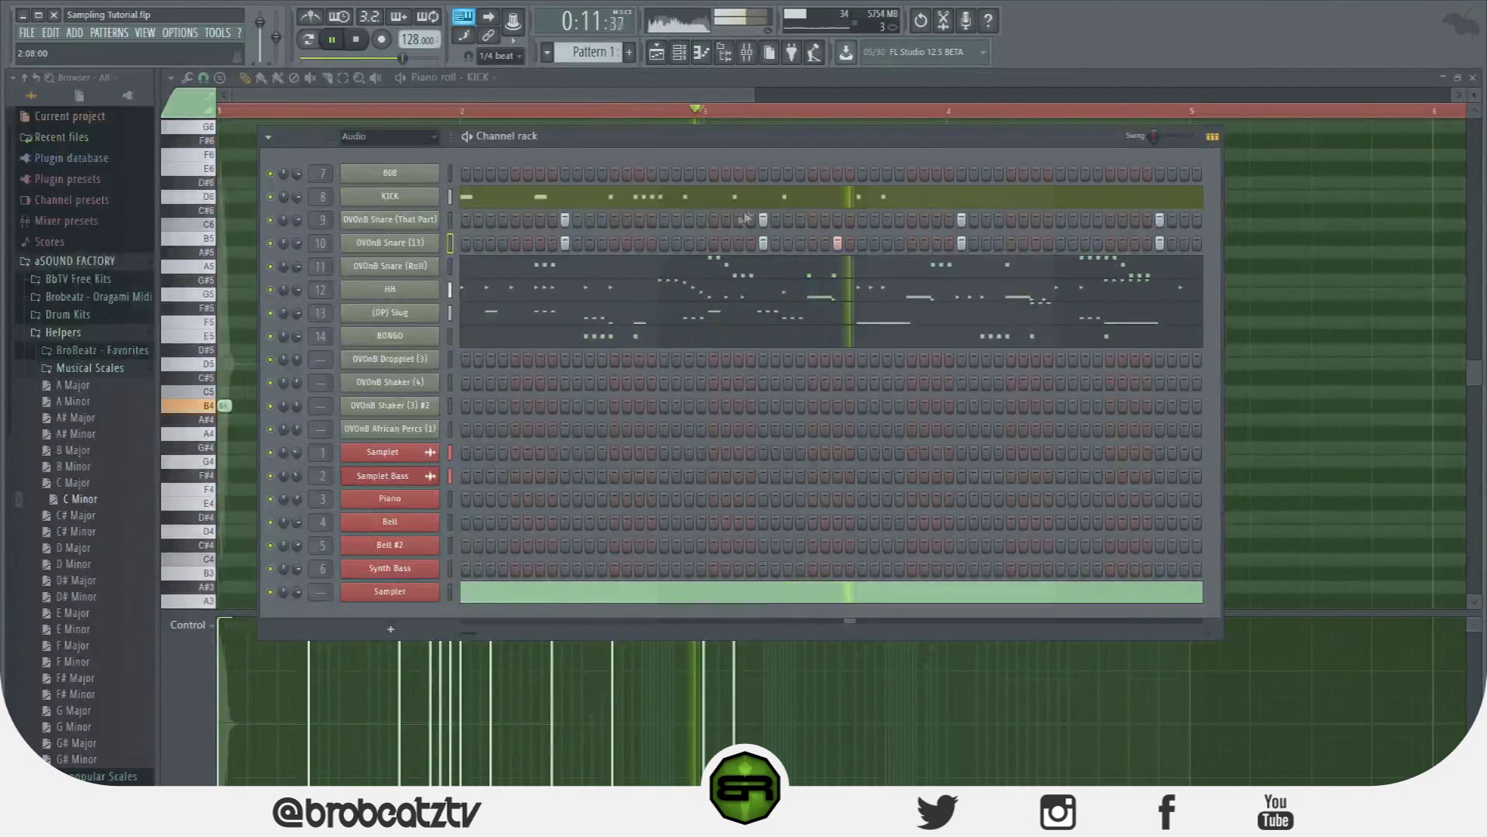
# Examine the piano rolls of OVOnB Snare (13) and OVOnB Snare (That Part), and return to the channel rack.
pyautogui.rightClick(419, 248)
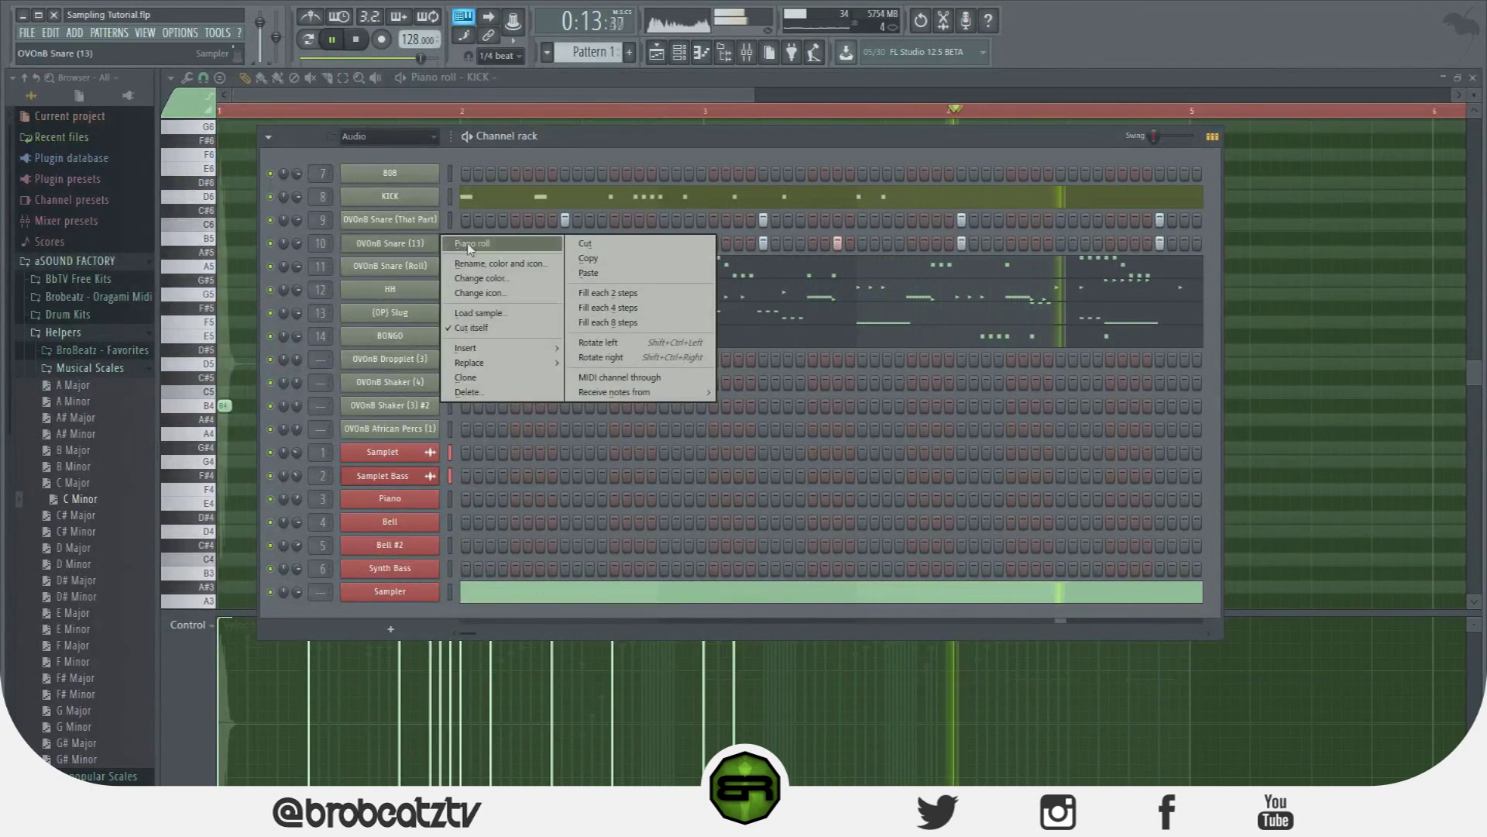
pyautogui.click(473, 242)
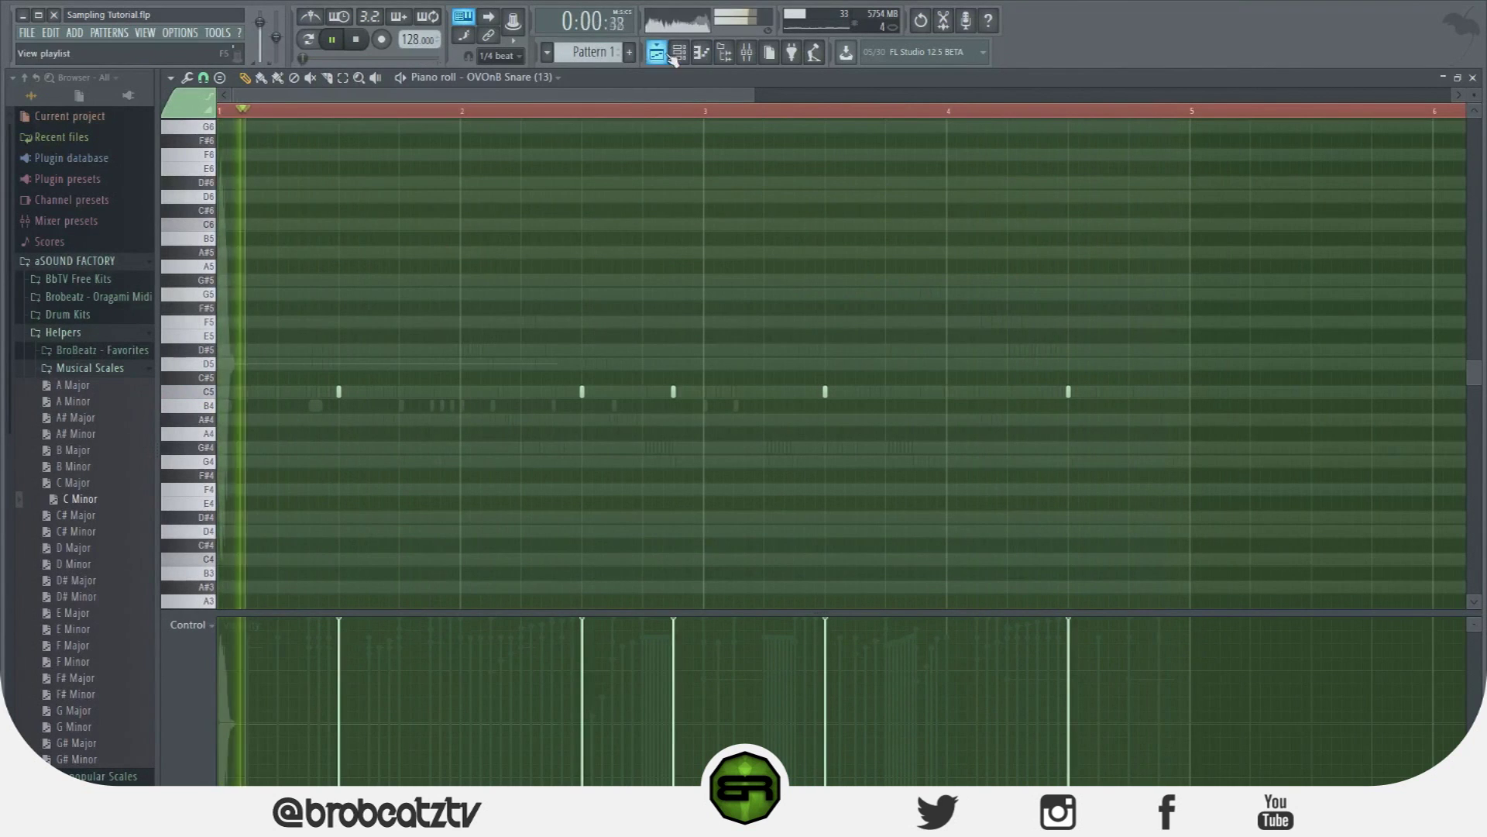
pyautogui.press('F6')
pyautogui.rightClick(436, 224)
pyautogui.click(468, 227)
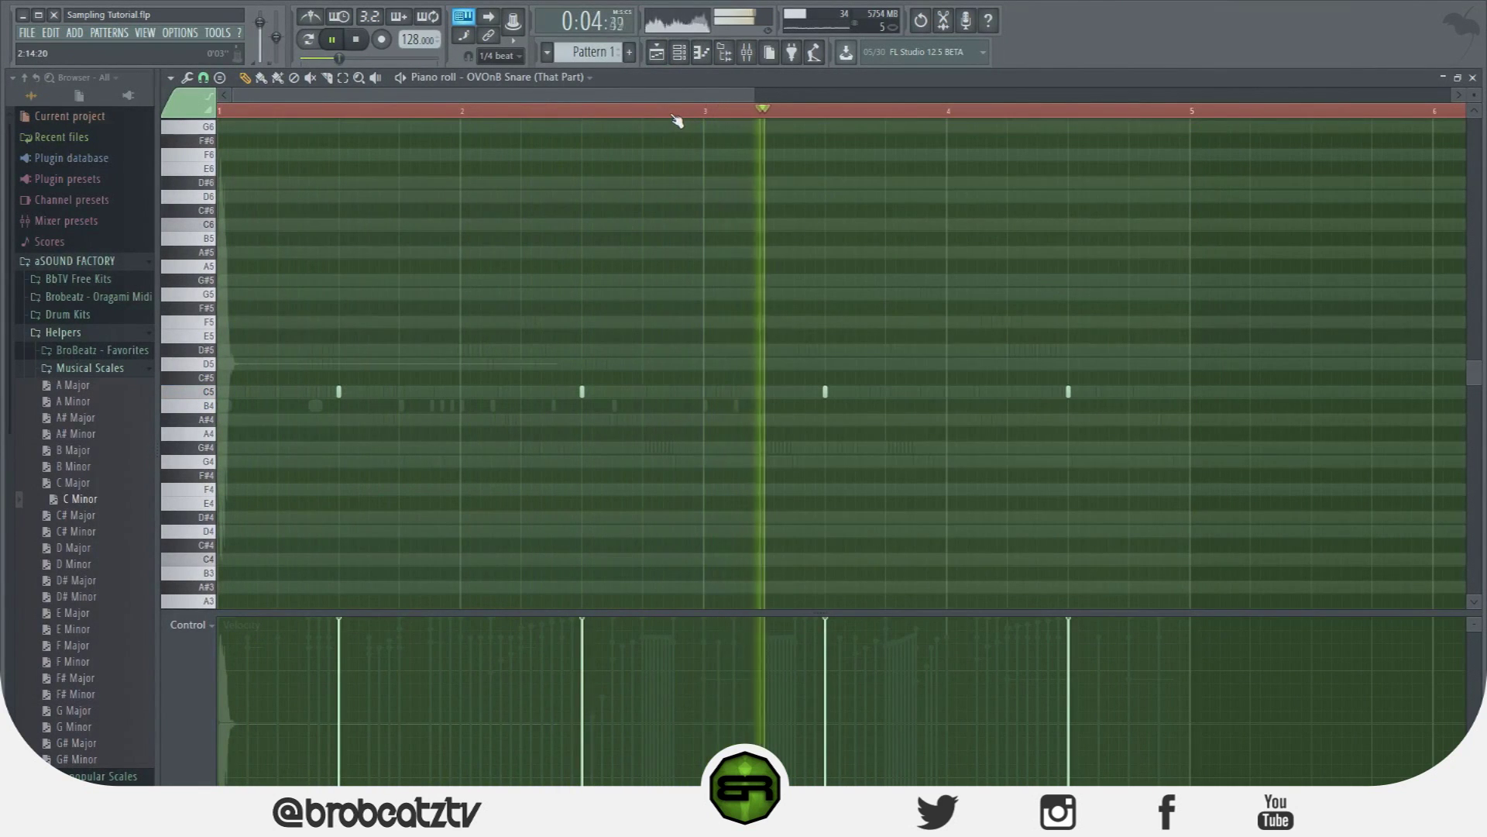
pyautogui.click(679, 53)
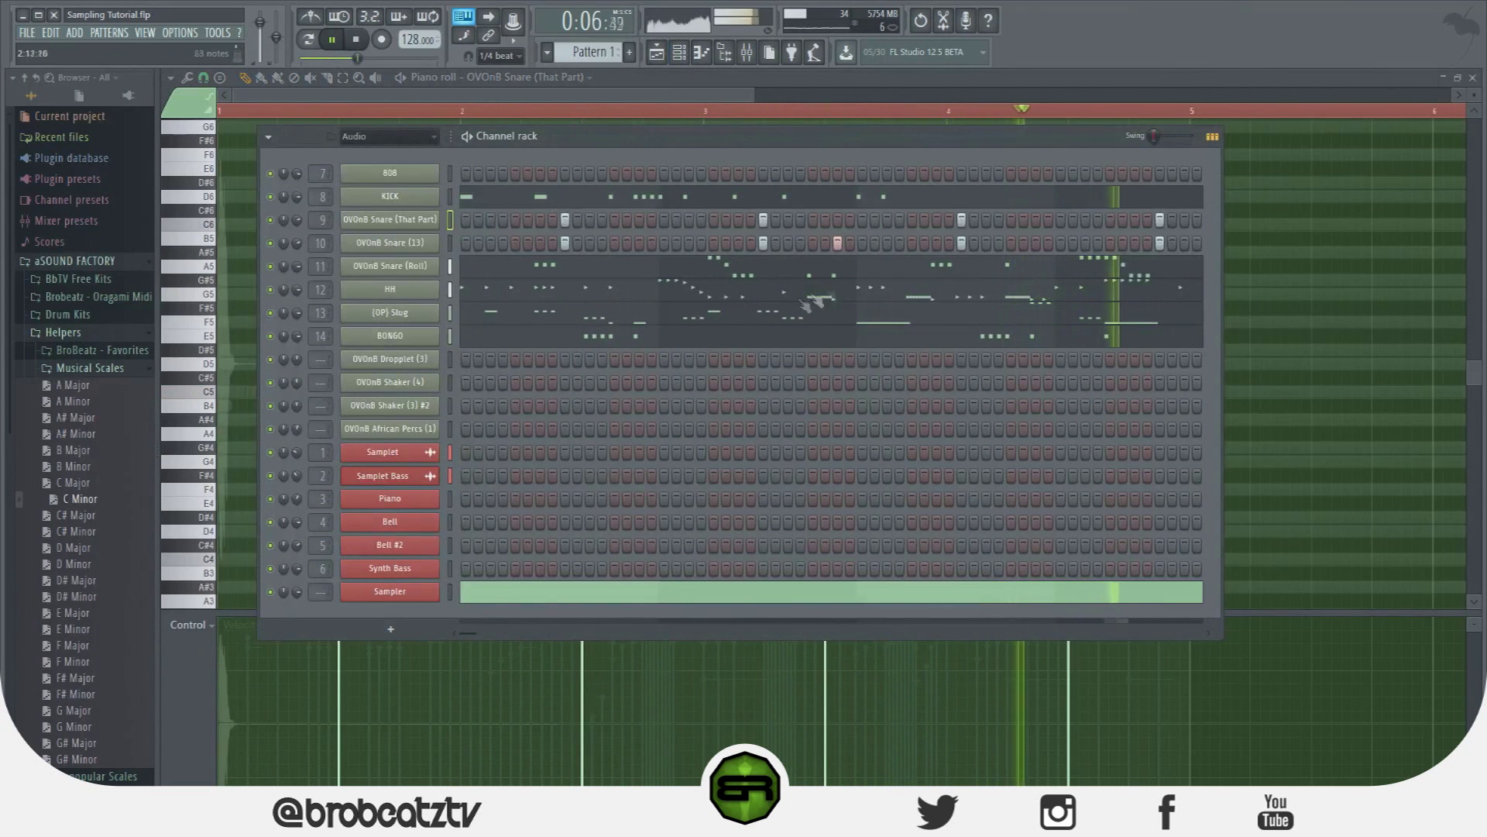
# Add B4 kicks halfway through beat 2 and on beat 4 of bar 3, and on beat 2 and halfway through beat 3 of bar 4.
pyautogui.click(928, 200)
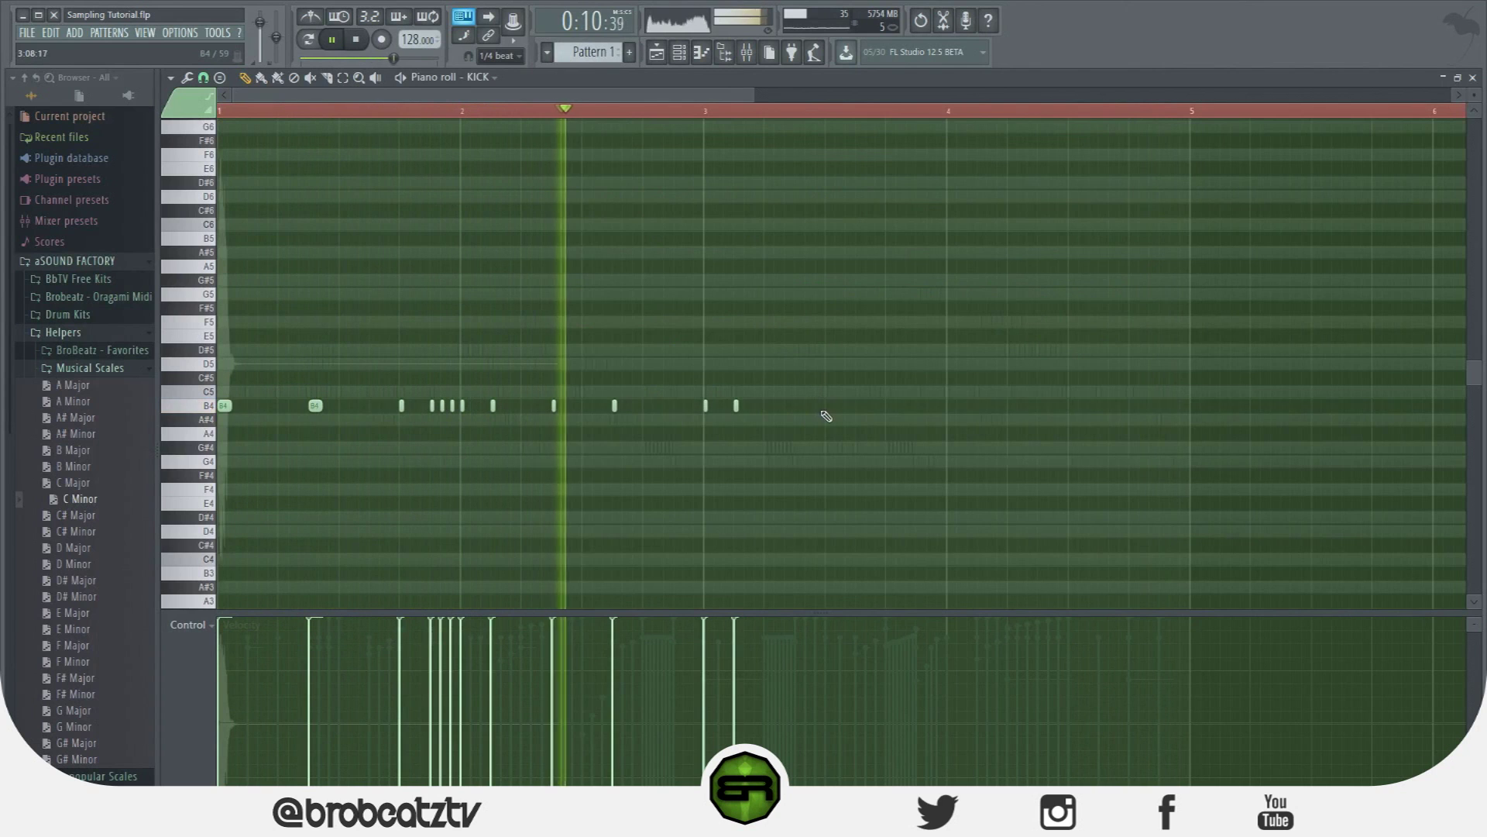
pyautogui.click(797, 405)
pyautogui.click(888, 405)
pyautogui.click(979, 405)
pyautogui.press('space')
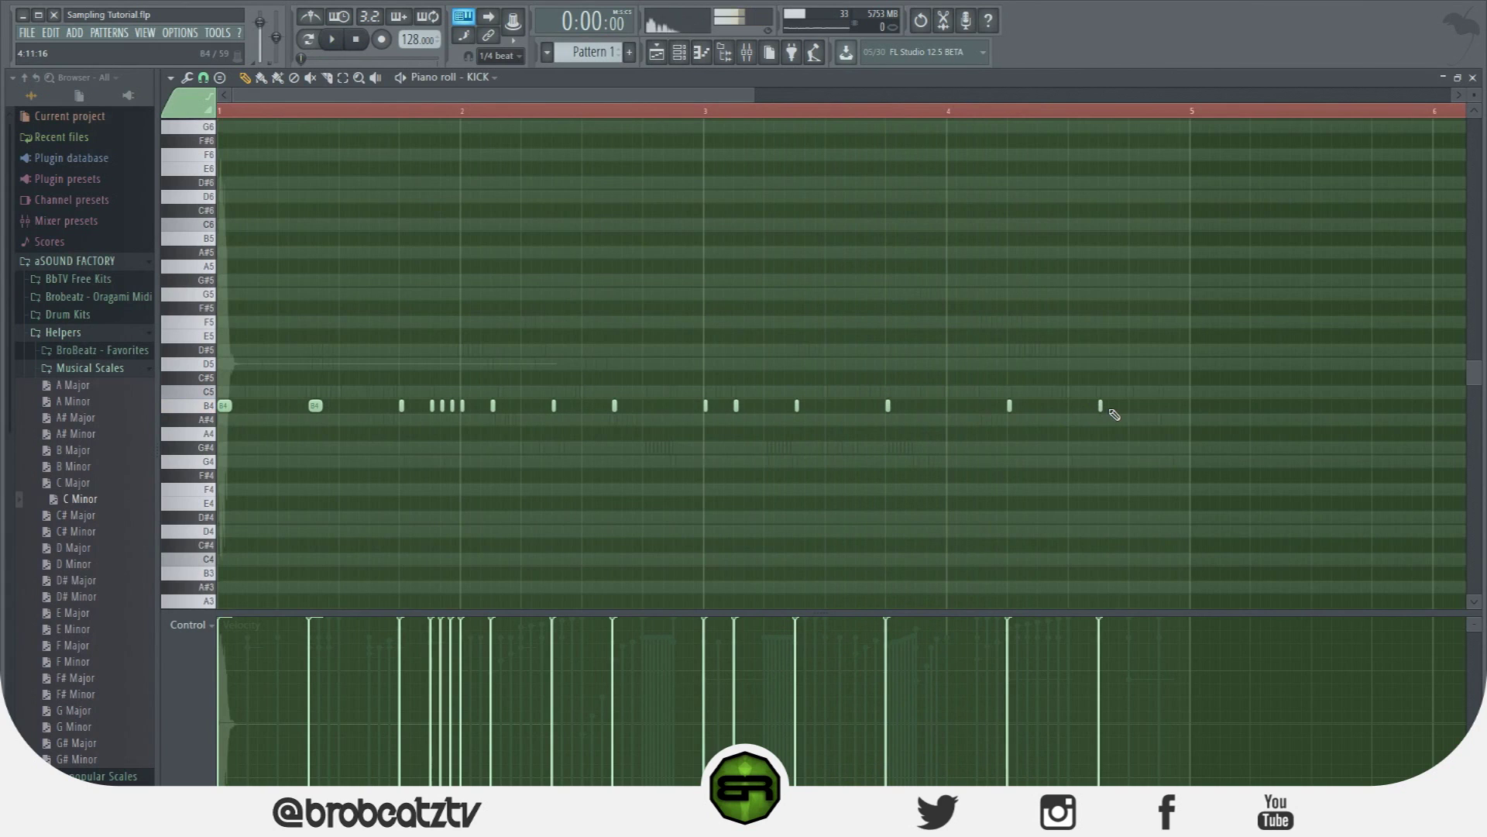
# With snap at 1/4 beat, add B4 kicks just before, on and halfway through beat 4 of bar 4, and play the pattern.
pyautogui.click(203, 78)
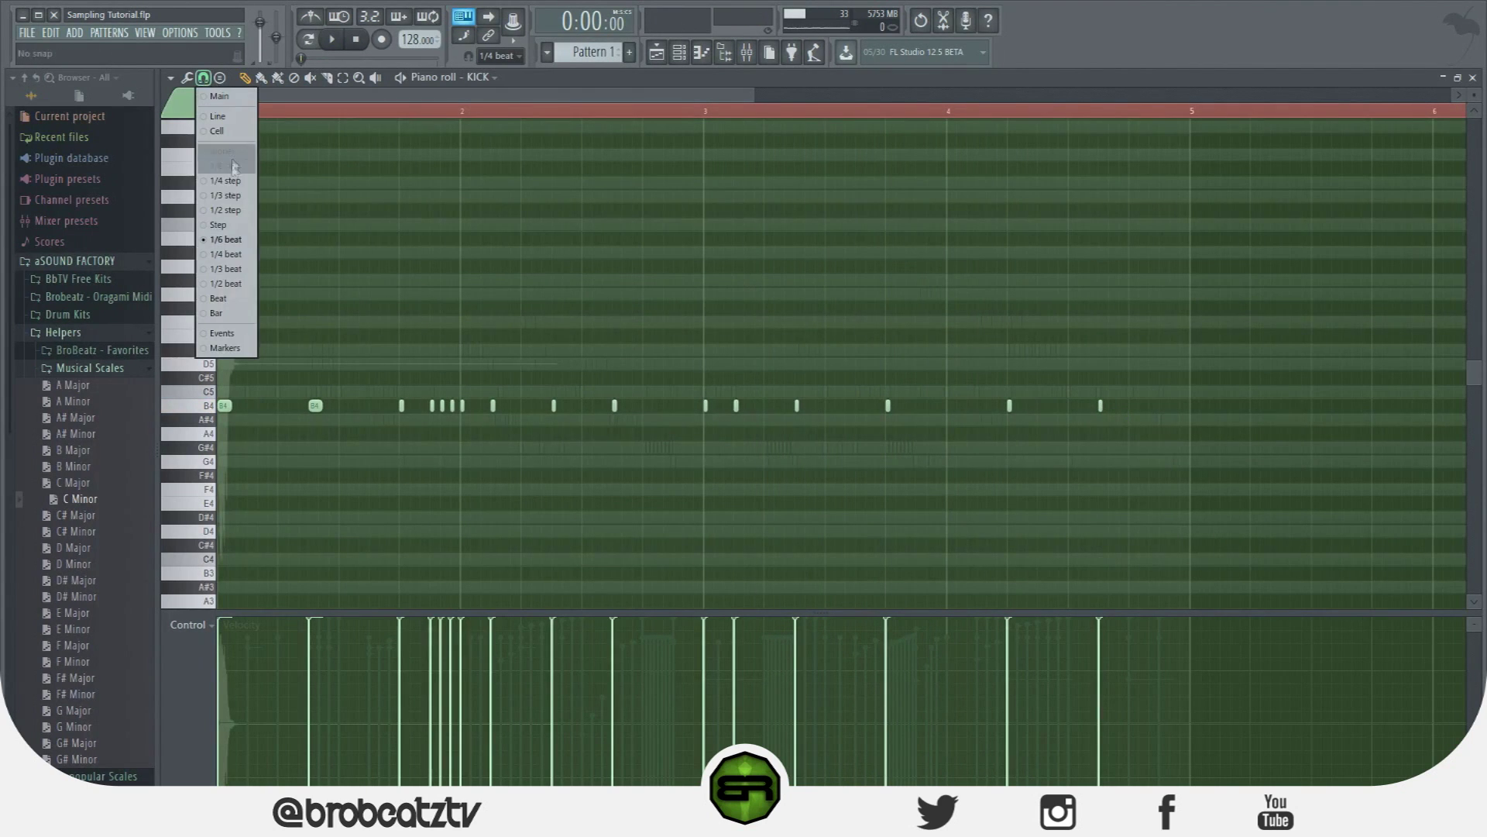
pyautogui.click(224, 253)
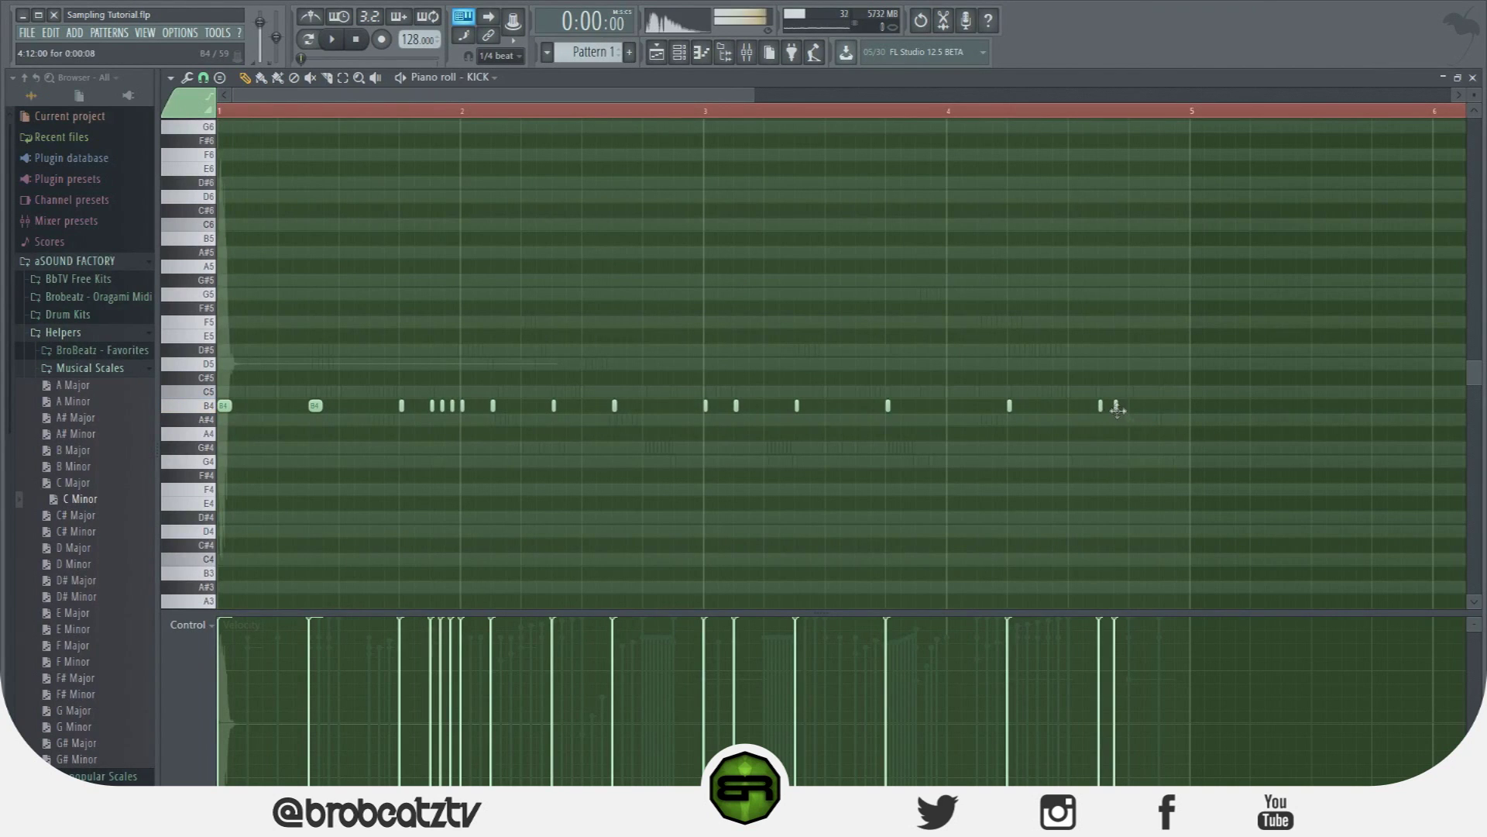
pyautogui.press('space')
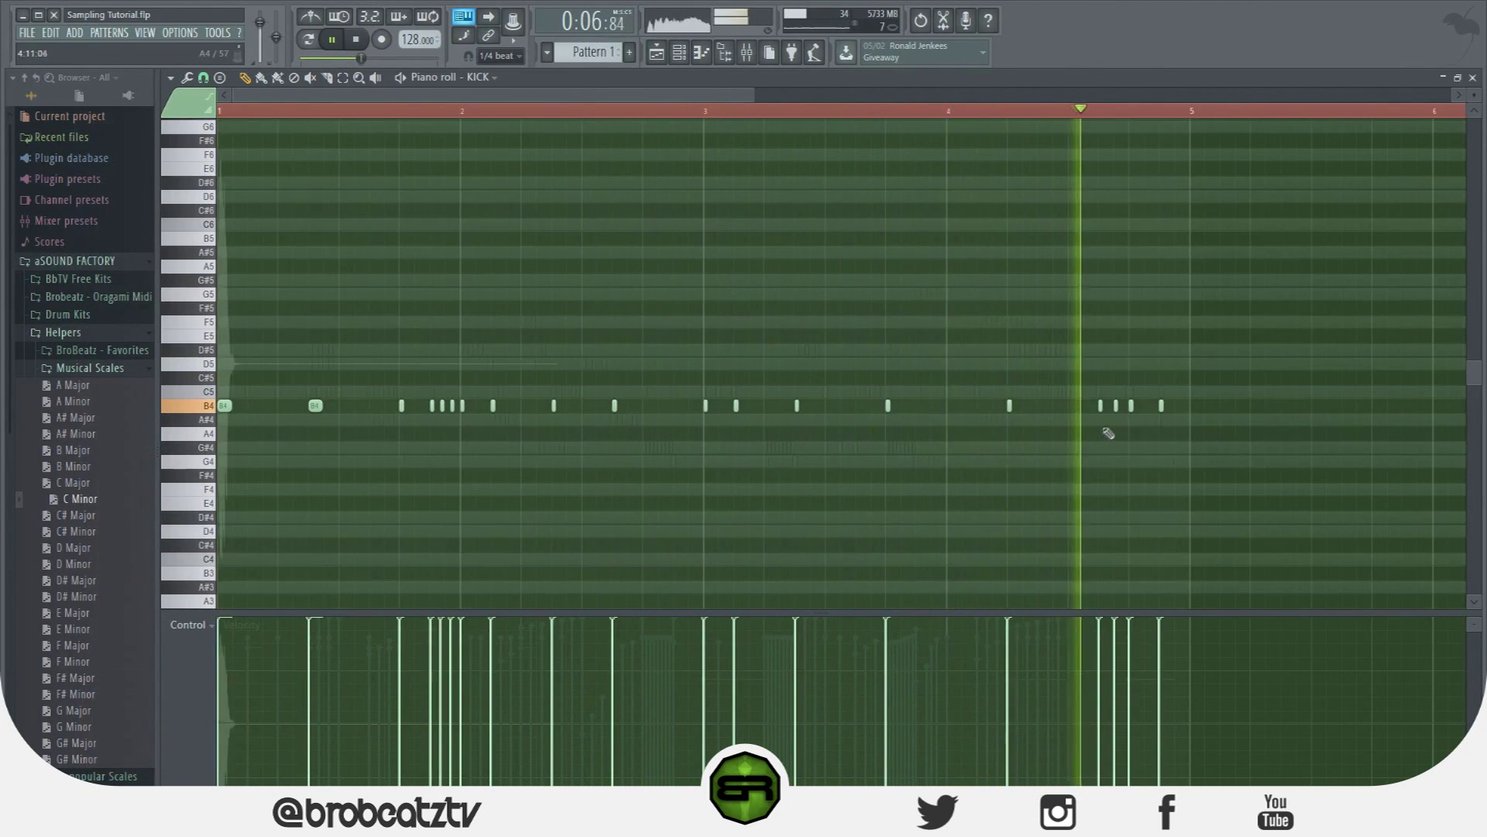
# With snap at 1/6 beat, rework the kicks leading into beat 4 of bar 4 into an evenly spaced four-hit run.
pyautogui.rightClick(1101, 405)
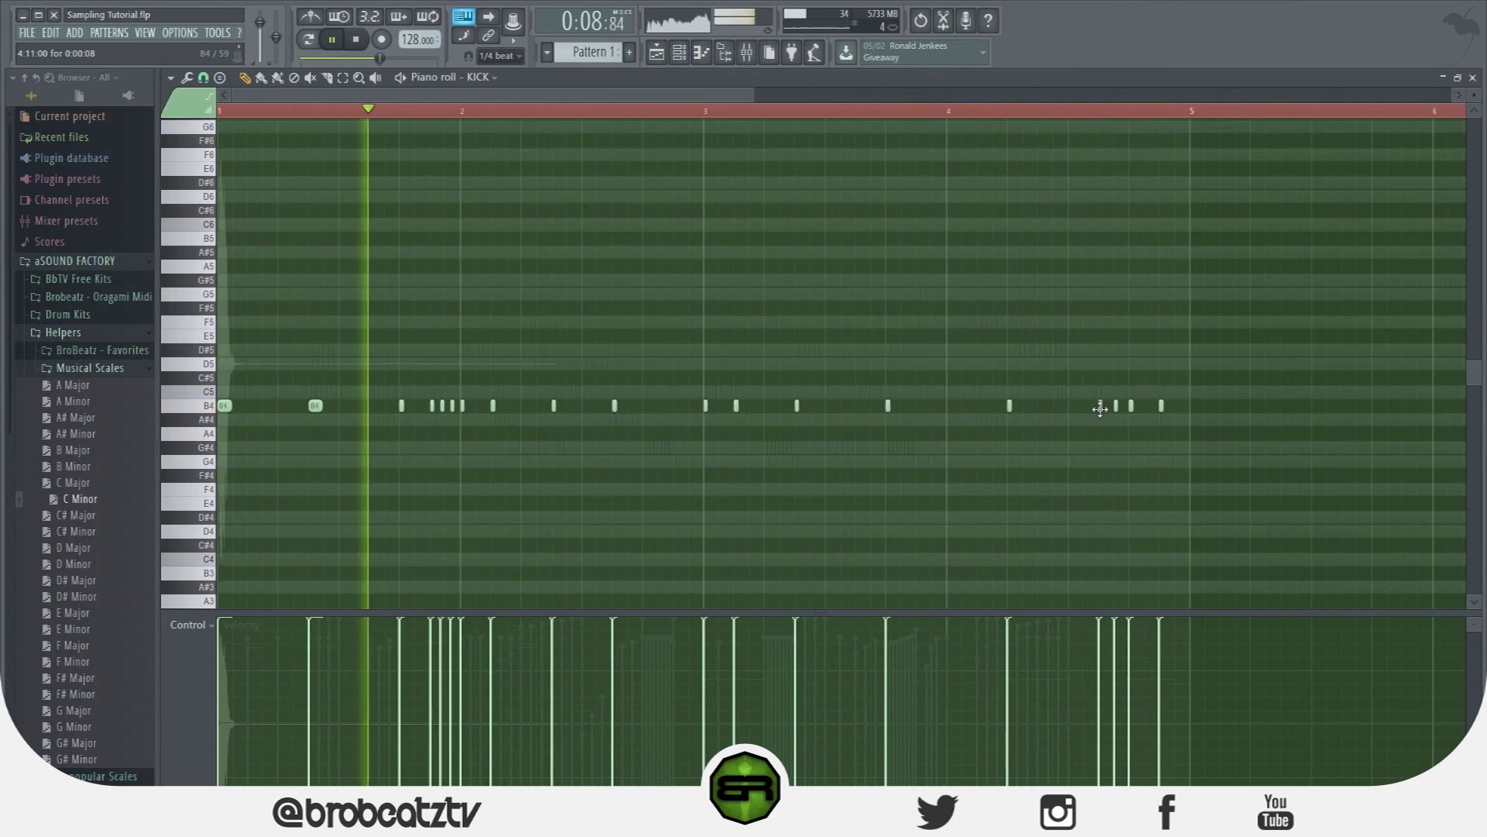
pyautogui.click(204, 78)
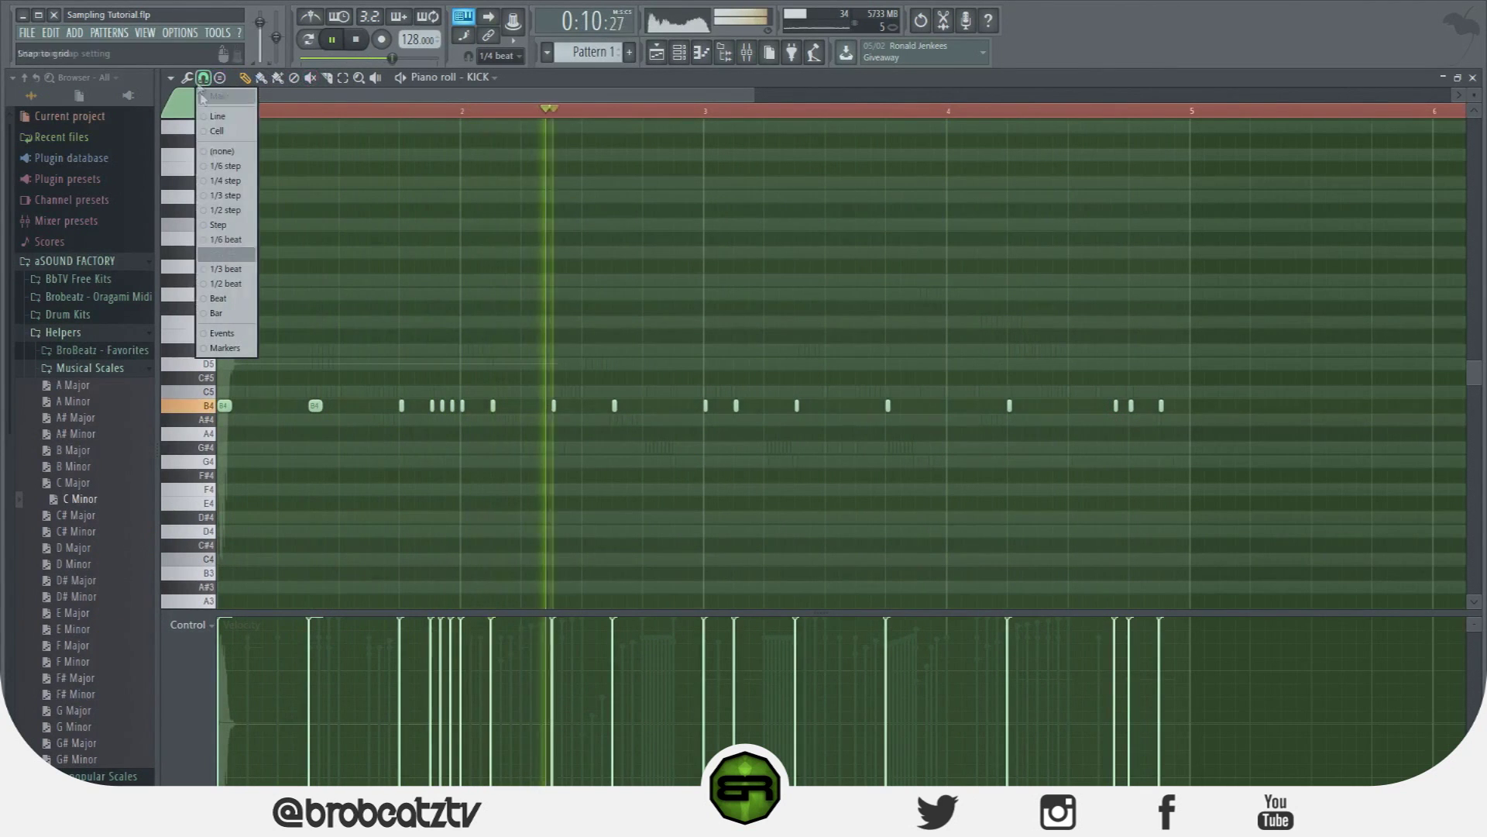
pyautogui.click(223, 240)
pyautogui.click(1107, 408)
pyautogui.click(1100, 408)
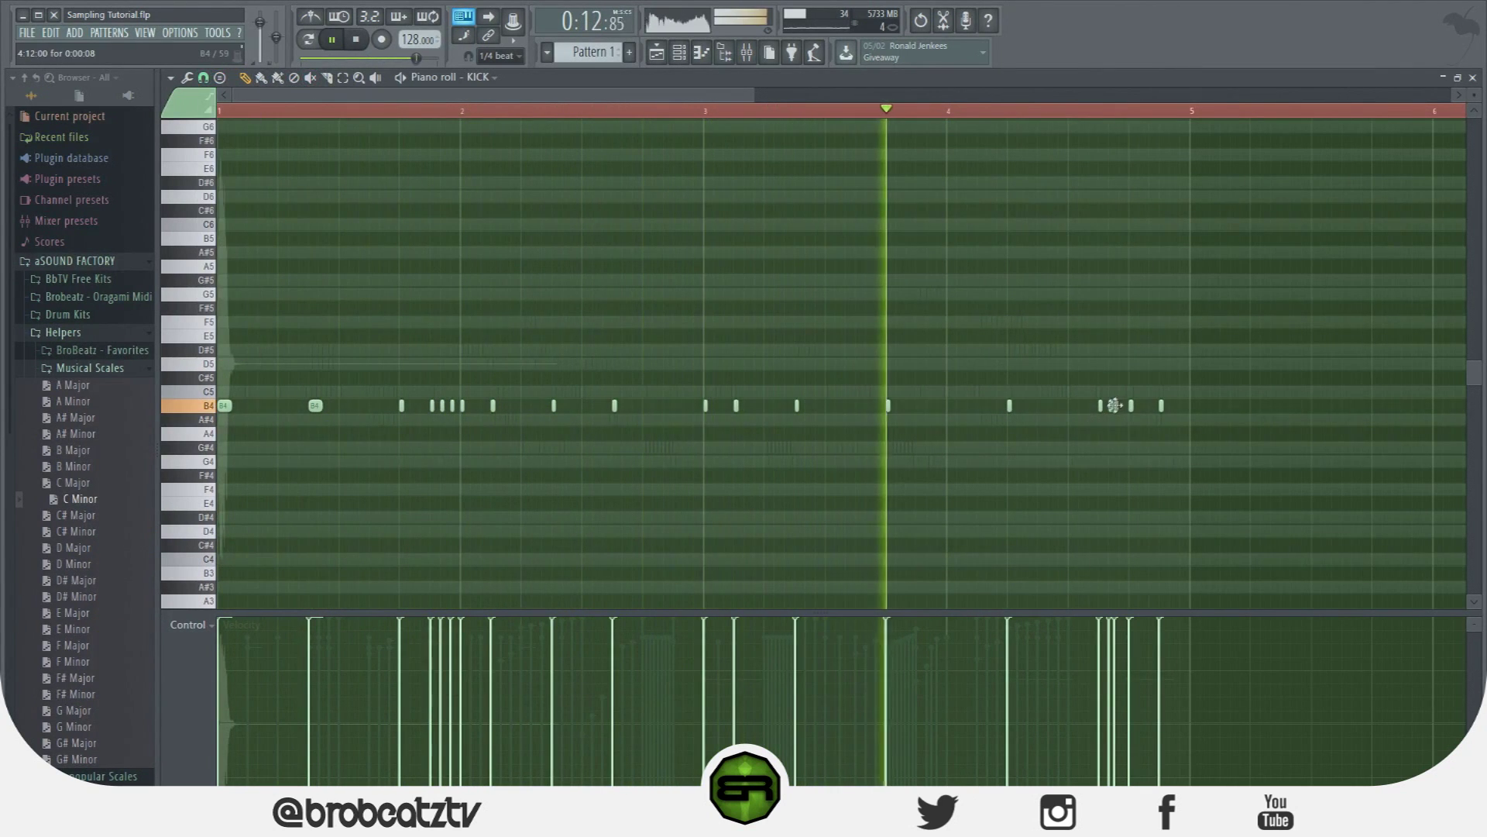
pyautogui.rightClick(1111, 408)
pyautogui.rightClick(1117, 408)
pyautogui.click(1111, 407)
pyautogui.click(1119, 407)
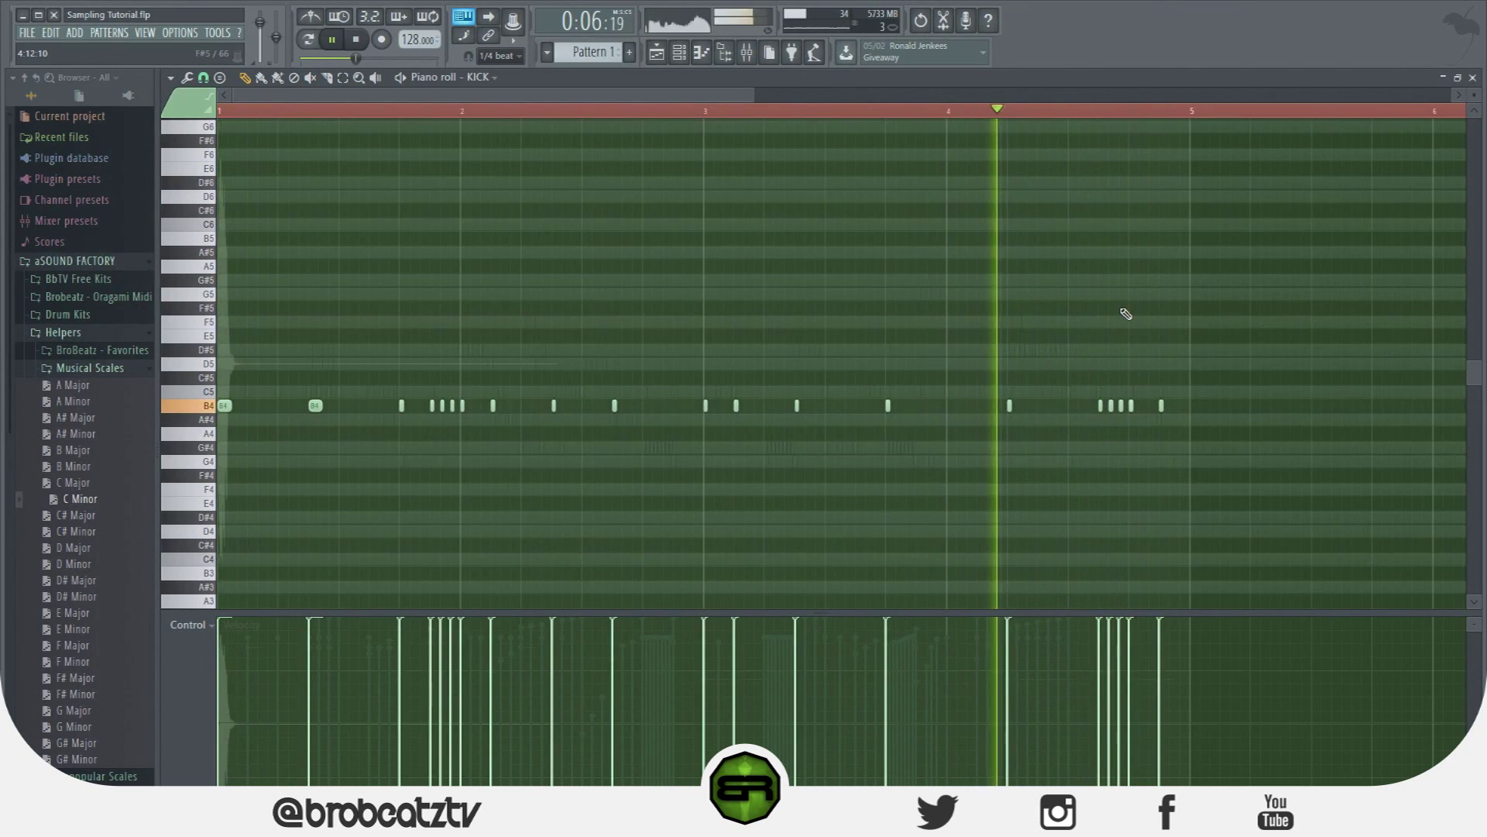
# Stop playback, view the playlist and return to the channel rack.
pyautogui.hotkey('ctrl', 'a')
pyautogui.press('space')
pyautogui.click(659, 56)
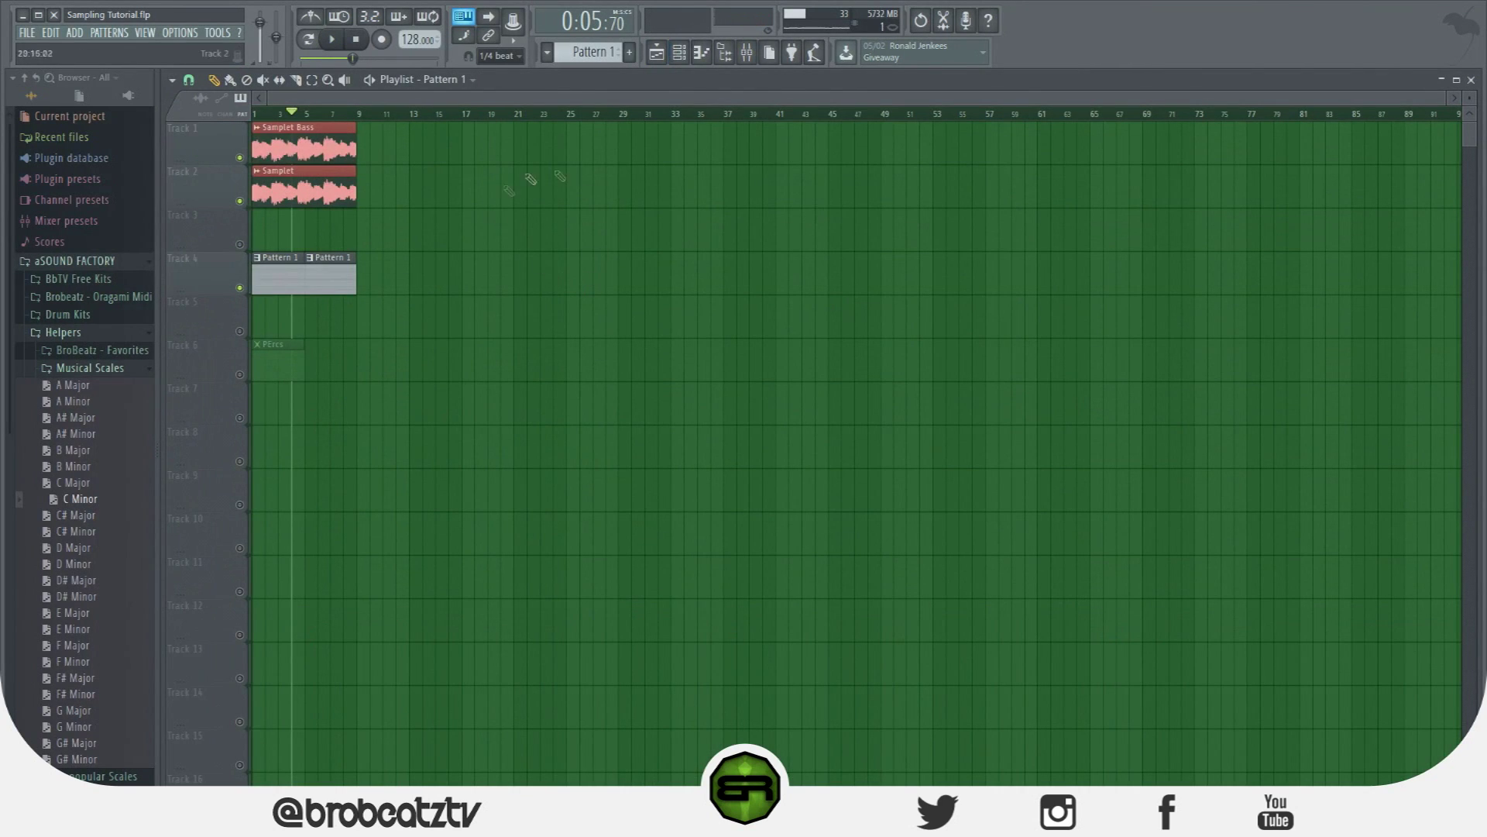
pyautogui.click(679, 52)
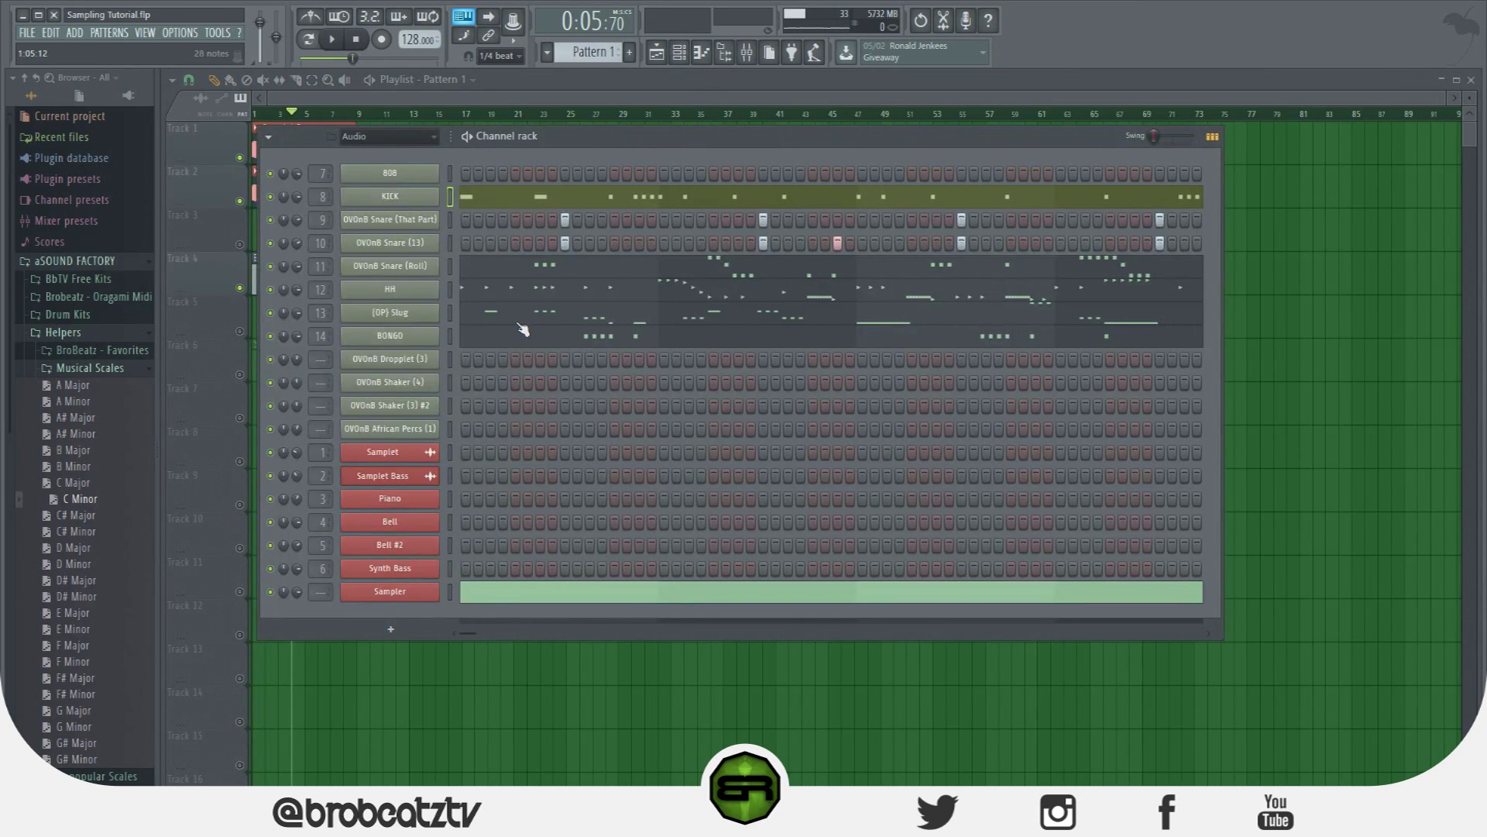
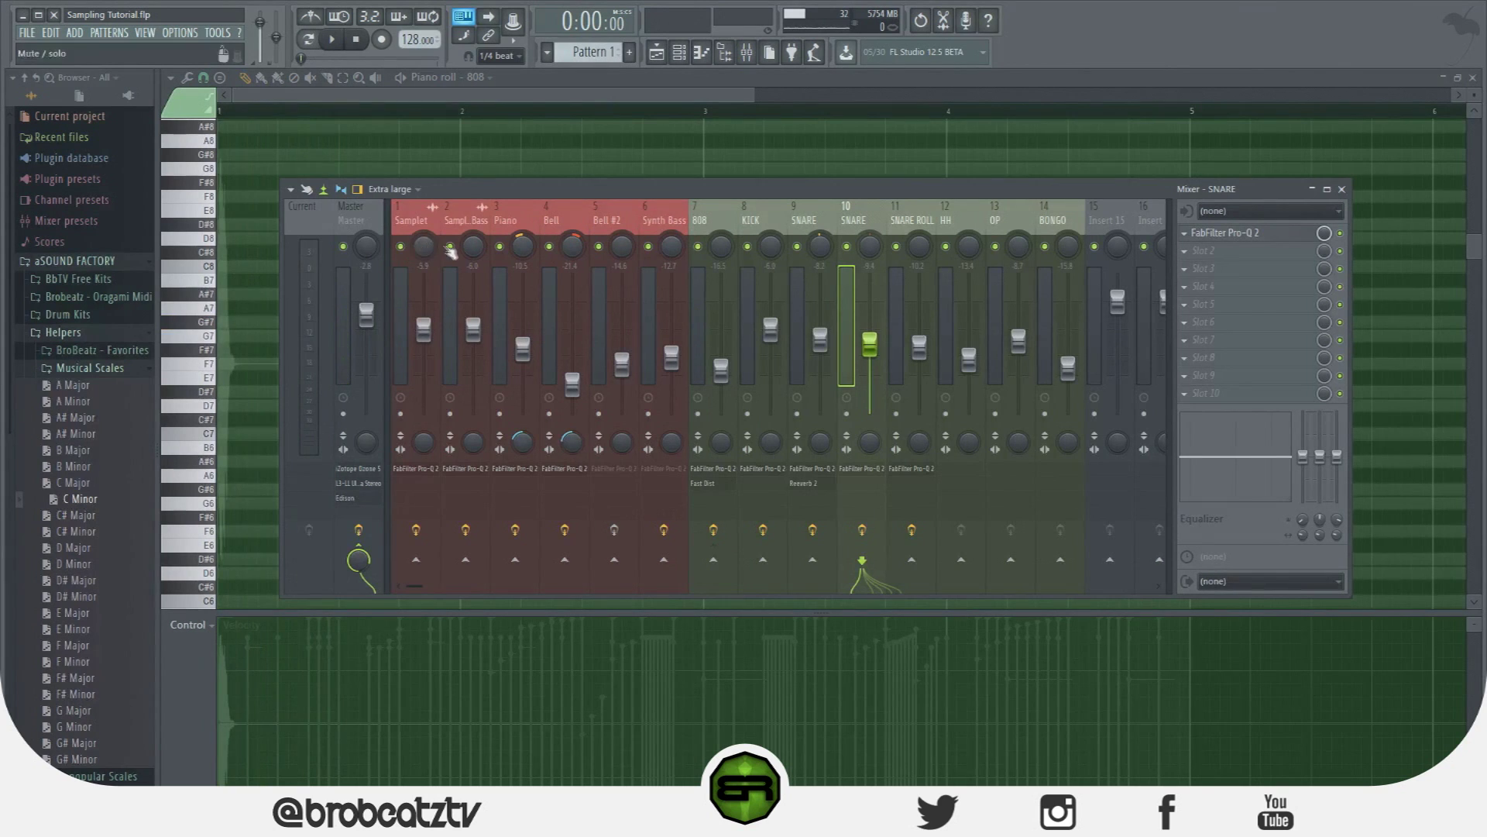
# Close the mixer, place an F7 note at the start of bar 1 for the 808, and audition it.
pyautogui.press('space')
pyautogui.press('F9')
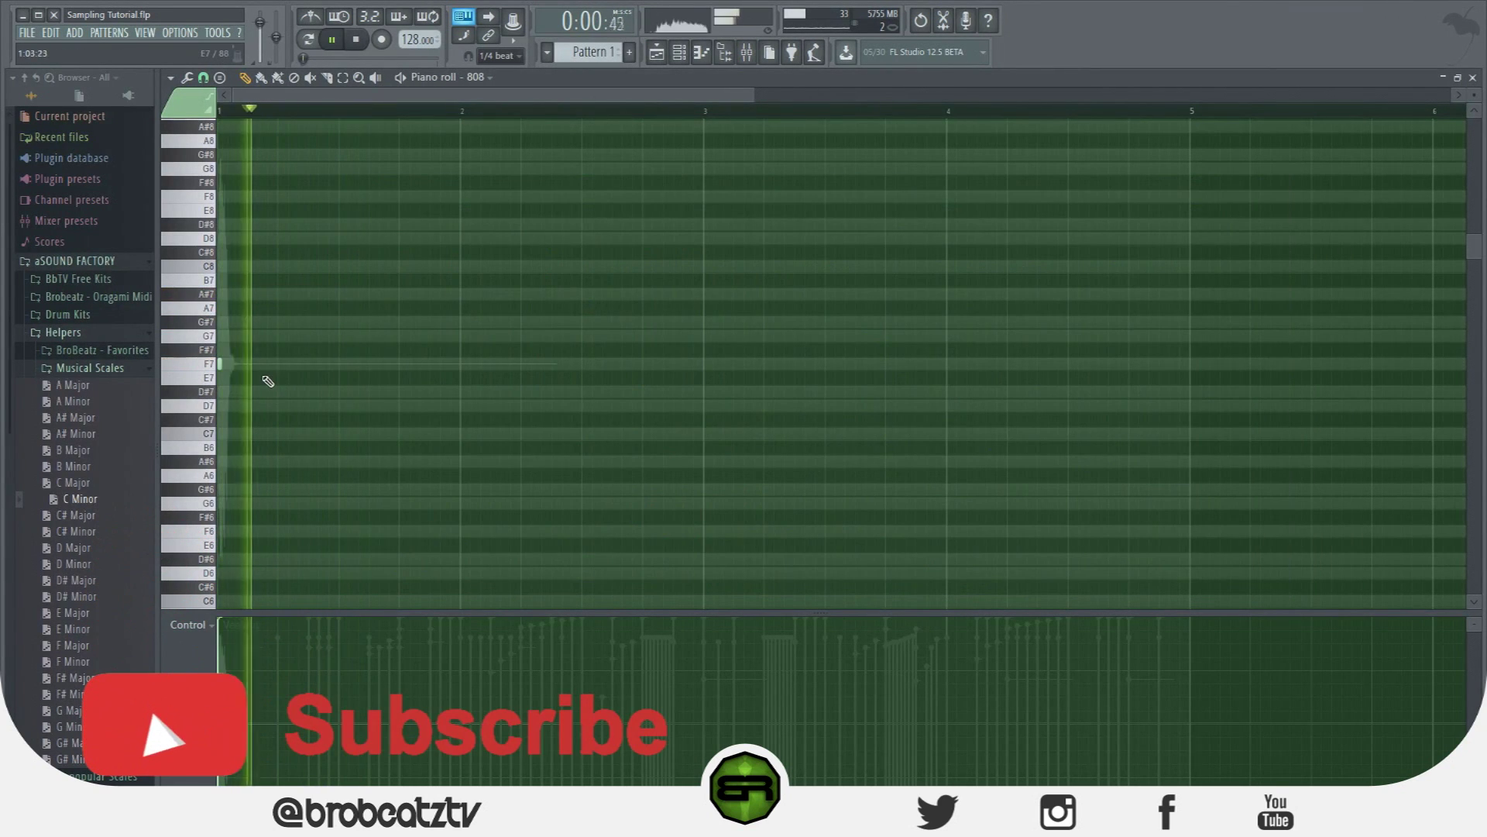
pyautogui.press('space')
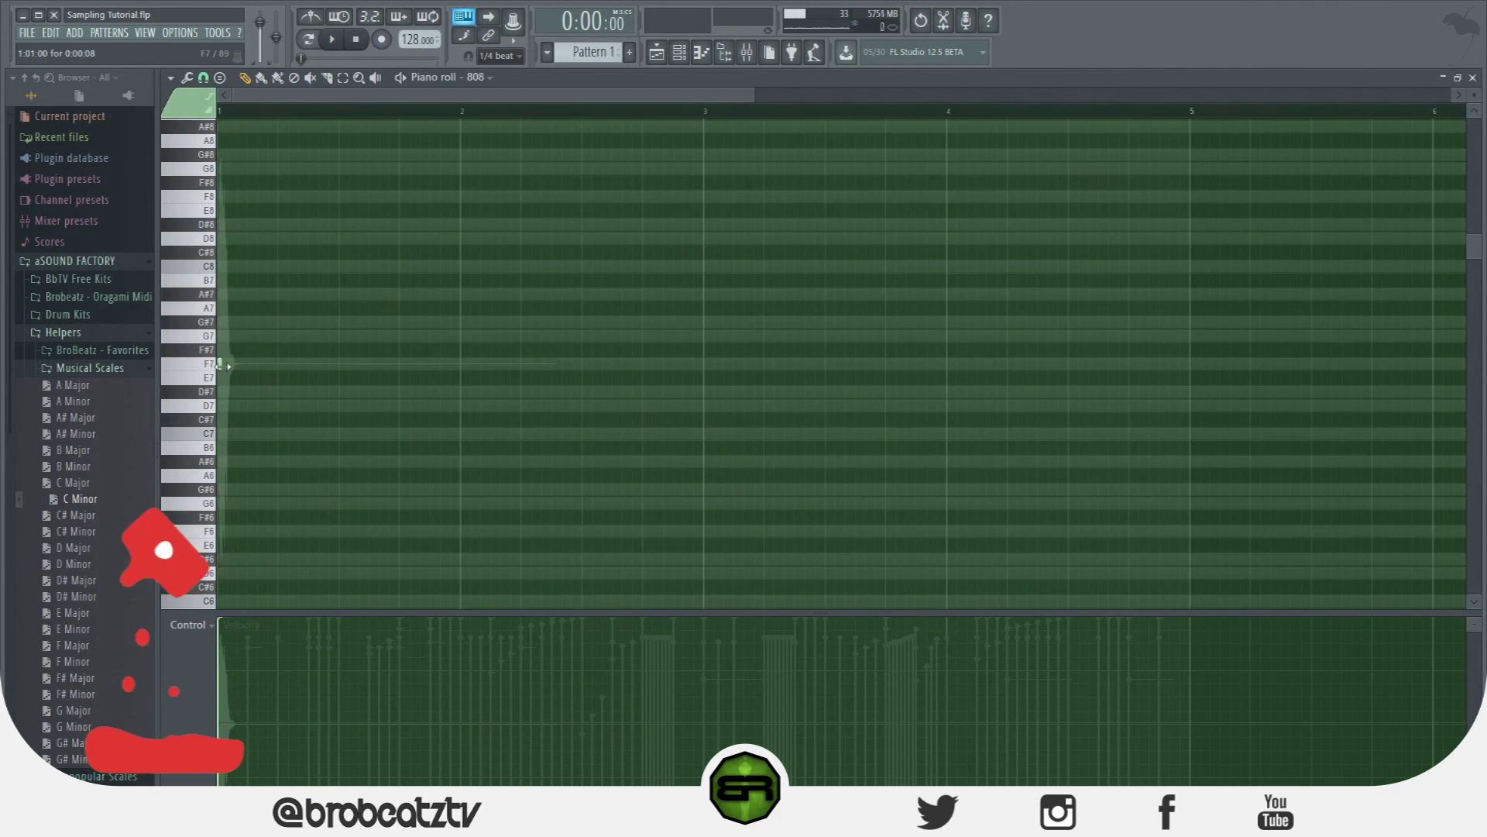
pyautogui.press('space')
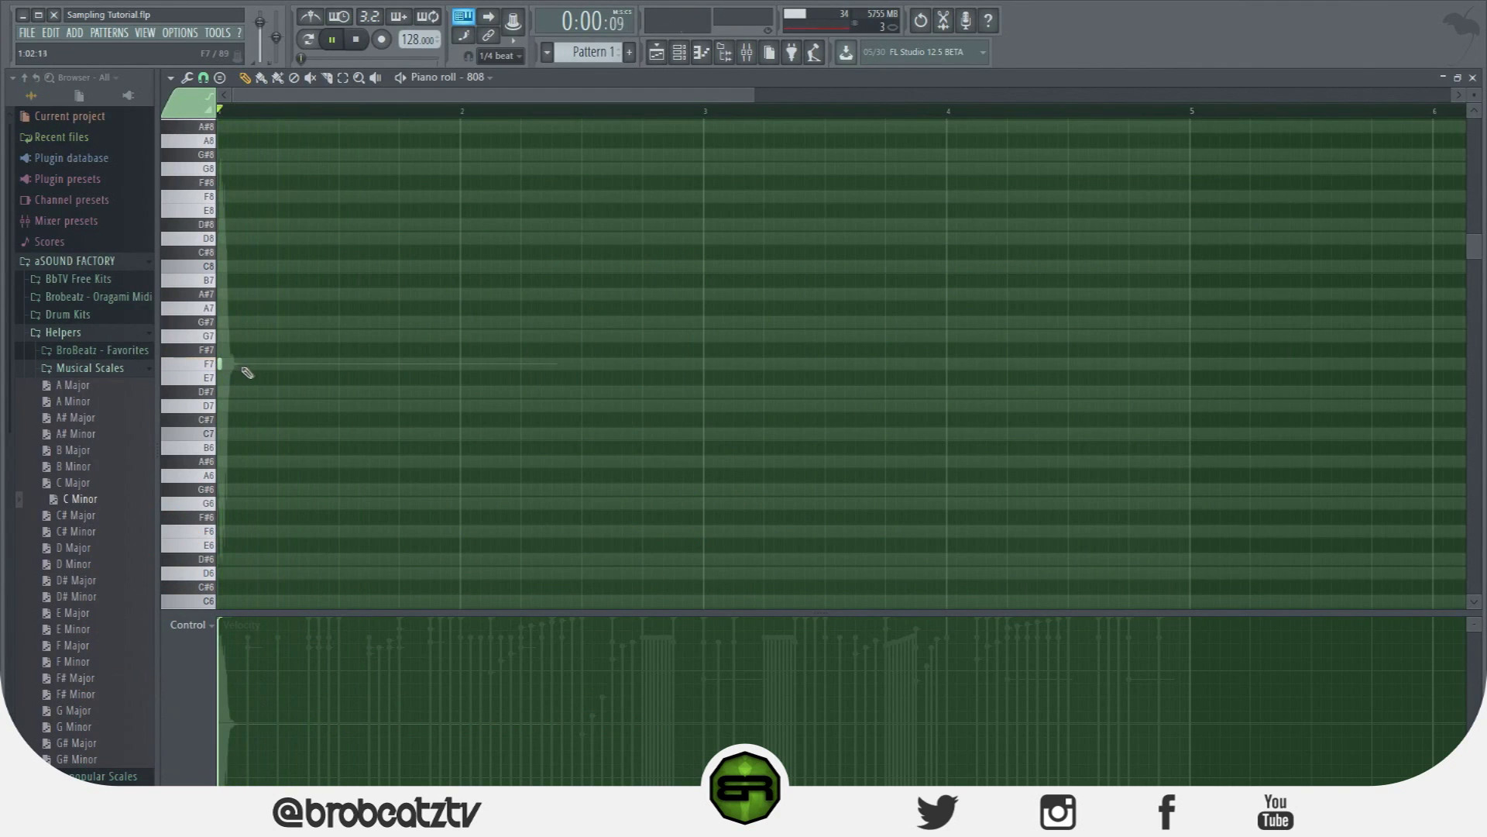
pyautogui.press('space')
# Add a G7 808 note on beat 4 of bar 1 and remove the extra G7 just before it.
pyautogui.click(392, 338)
pyautogui.click(400, 339)
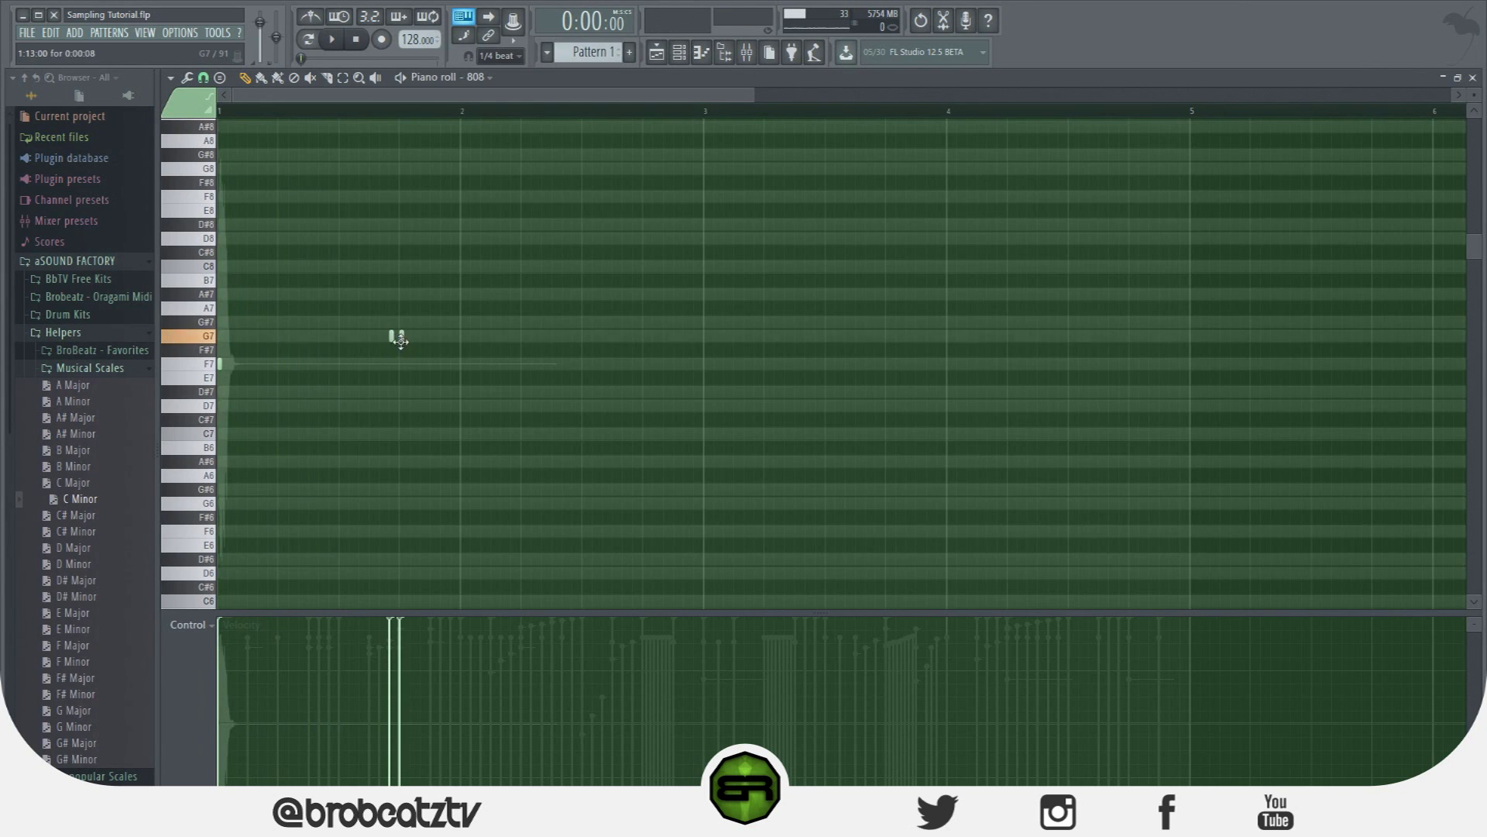
pyautogui.rightClick(388, 336)
pyautogui.rightClick(388, 336)
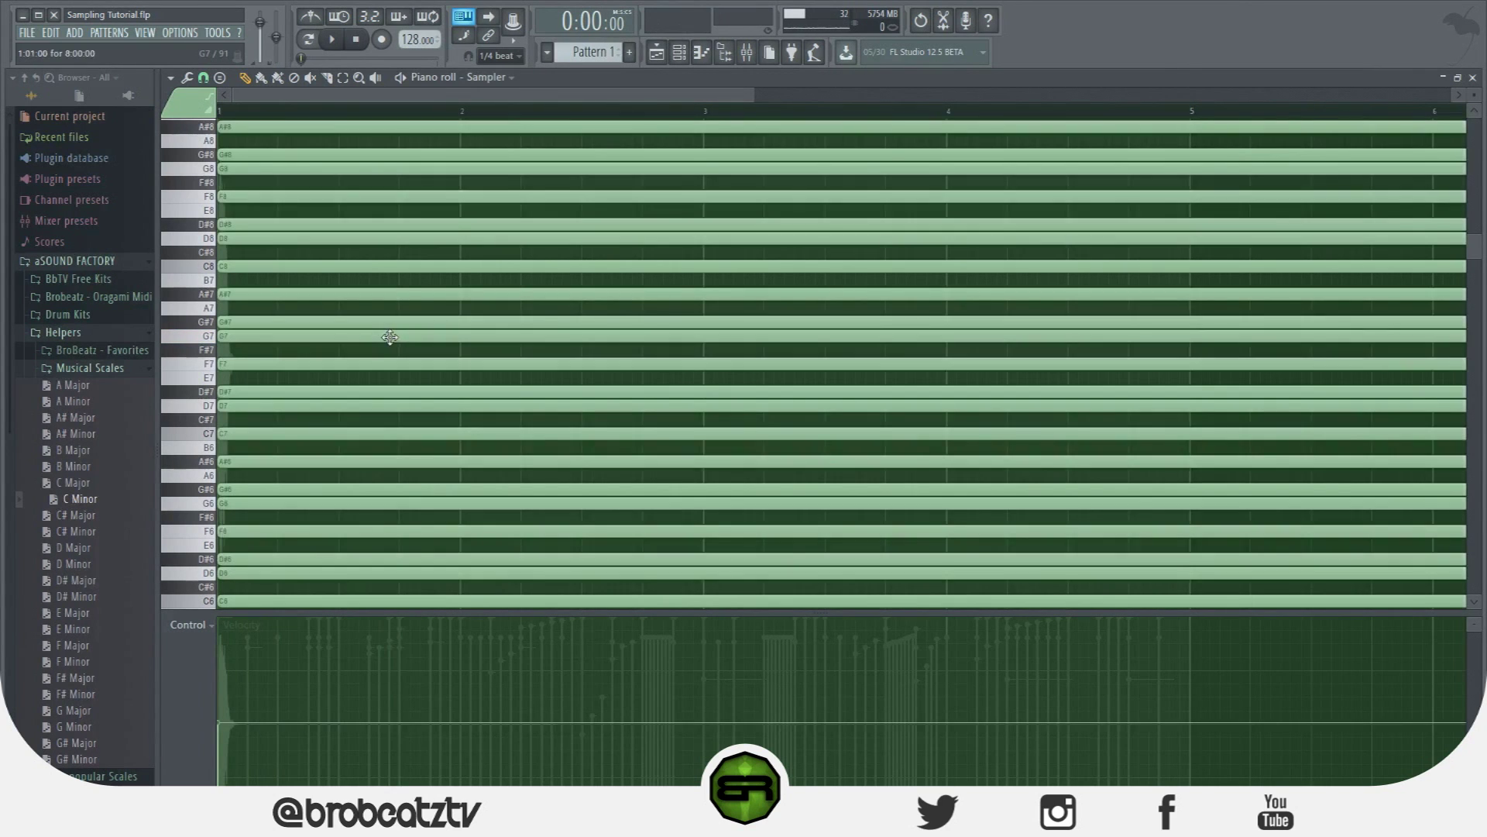
pyautogui.click(679, 55)
pyautogui.click(542, 200)
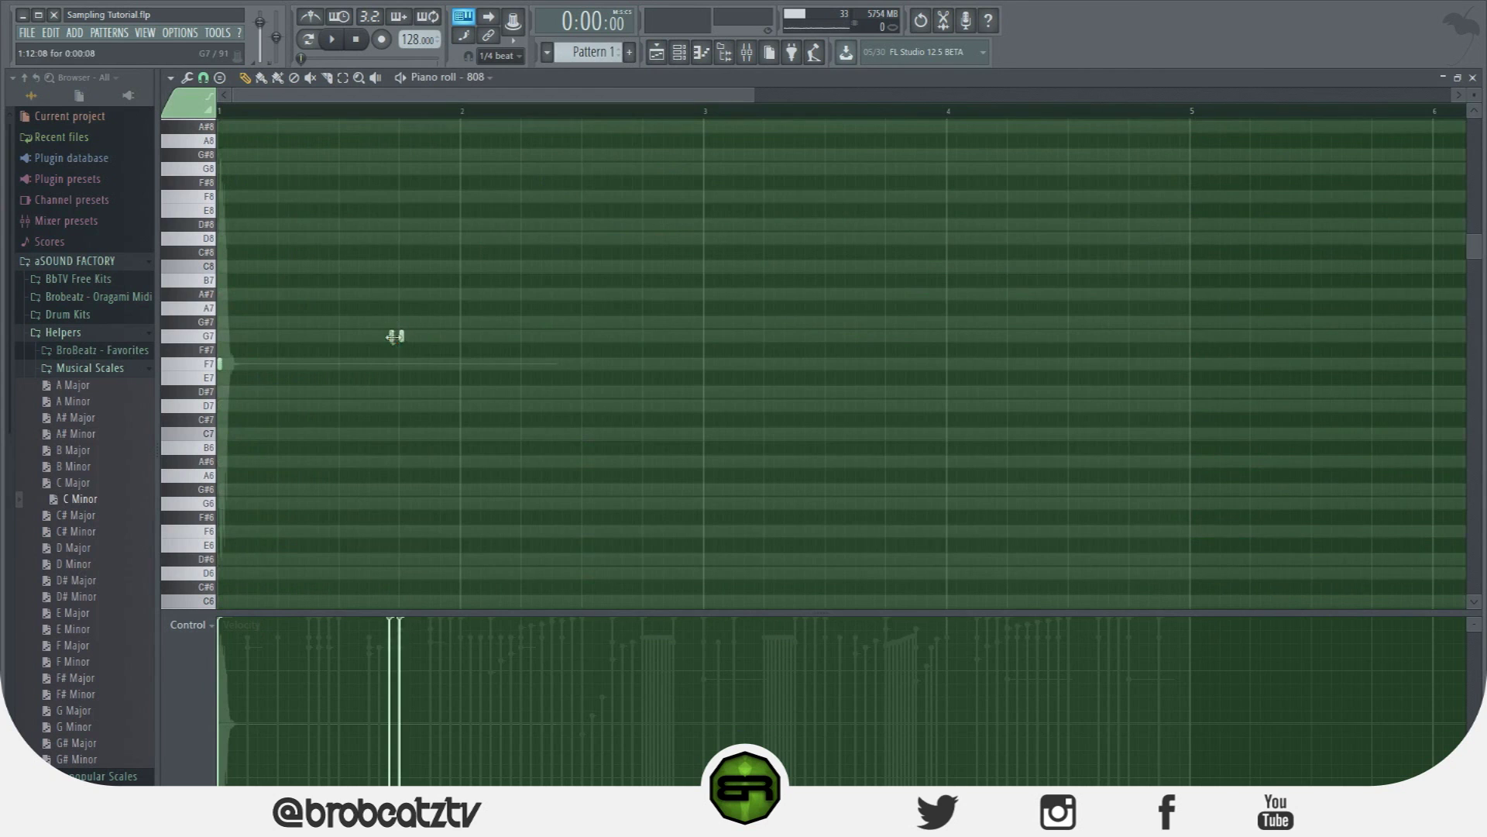
# Add a G7 808 note on beat 3 of bar 2 and a D8 slide note halfway through beat 4 of bar 2.
pyautogui.press('space')
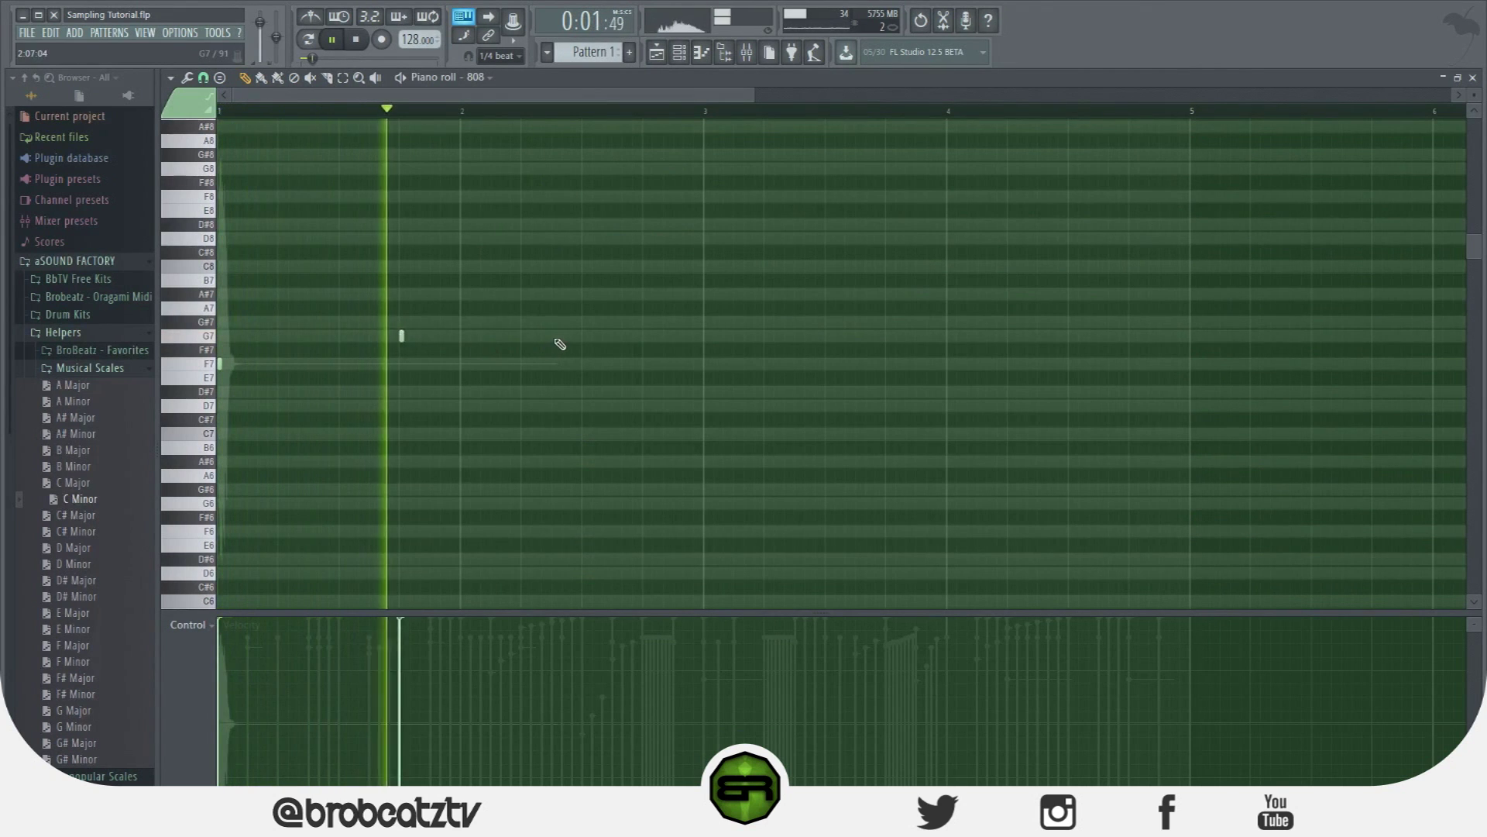
pyautogui.click(584, 335)
pyautogui.press('space')
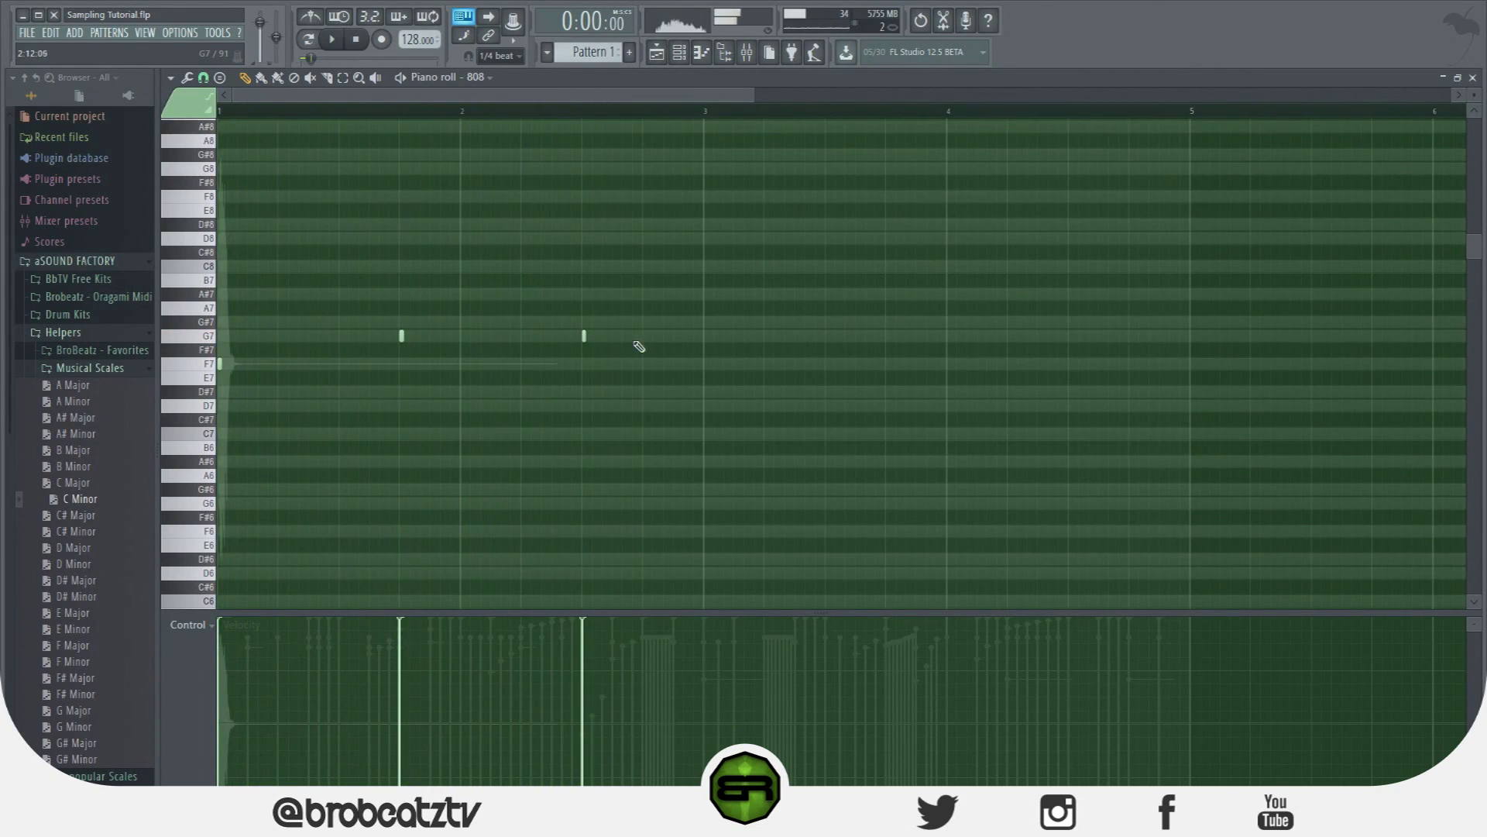
pyautogui.click(675, 239)
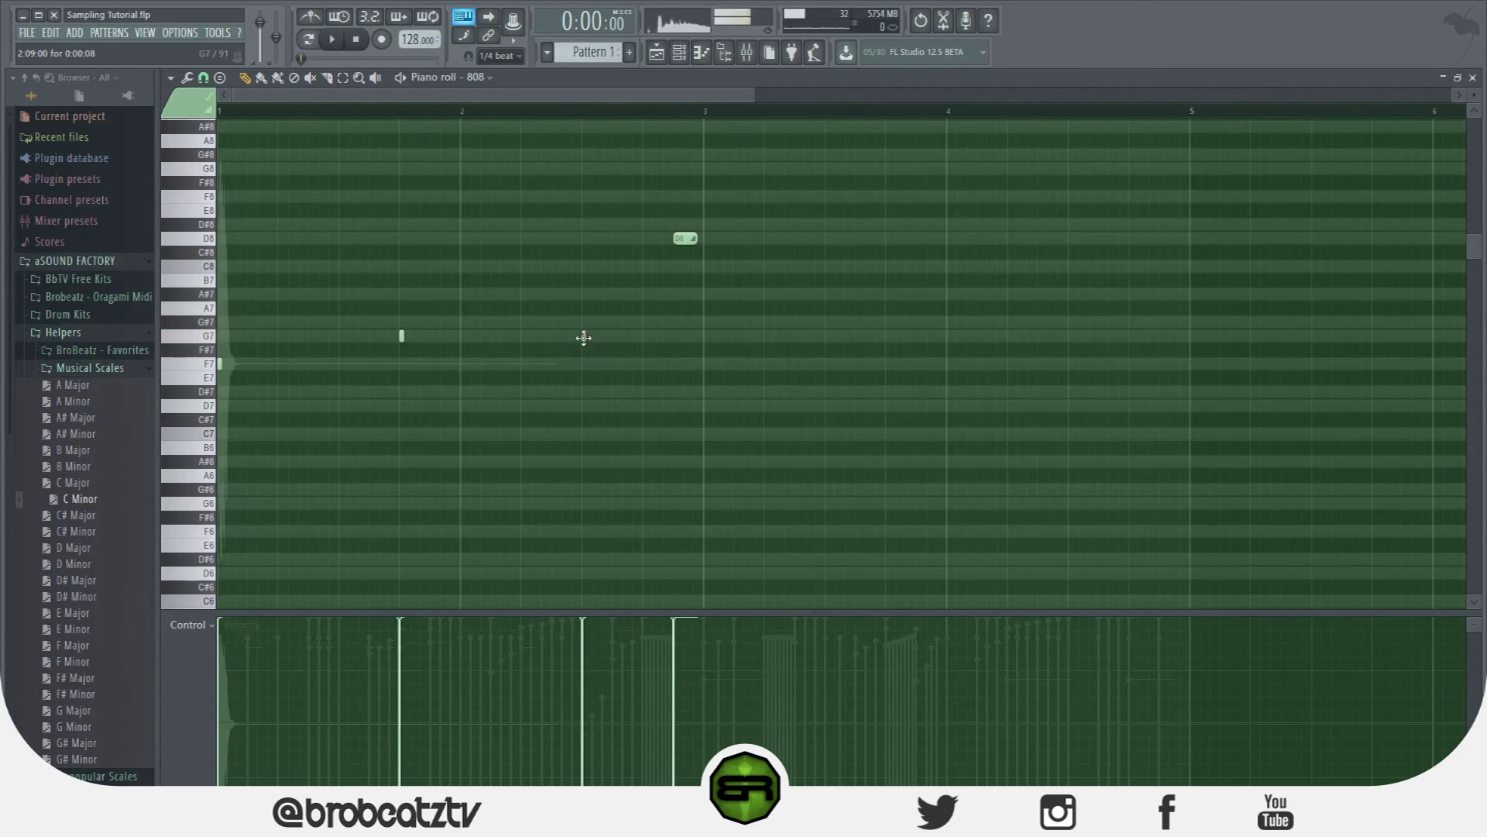
# Add 808 notes G#7 on beat 1 and F7 on beat 4 of bar 3, and F7 on beat 3 and C7 on beat 4 of bar 4.
pyautogui.click(705, 323)
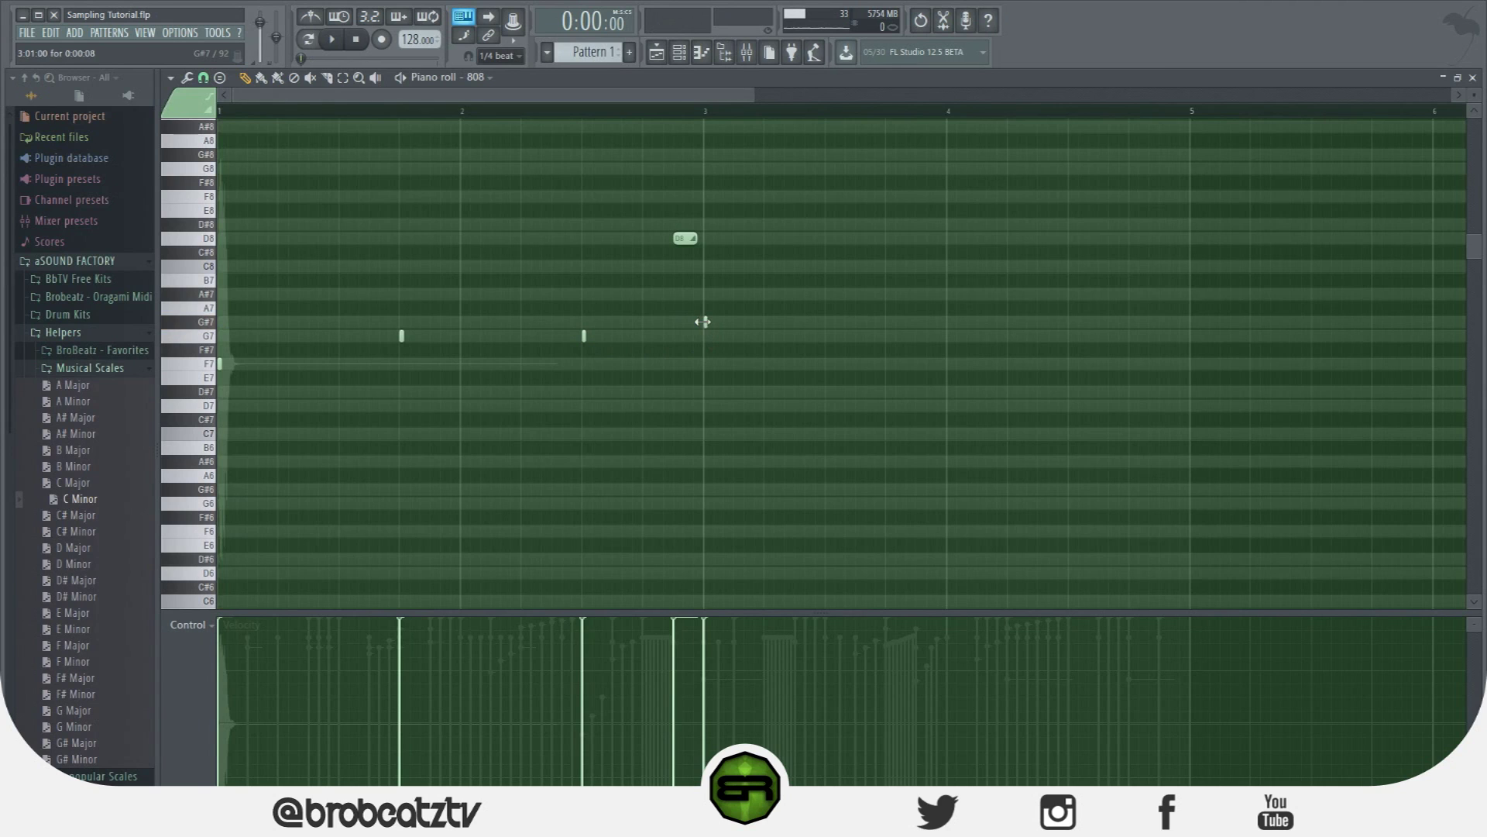
pyautogui.click(888, 364)
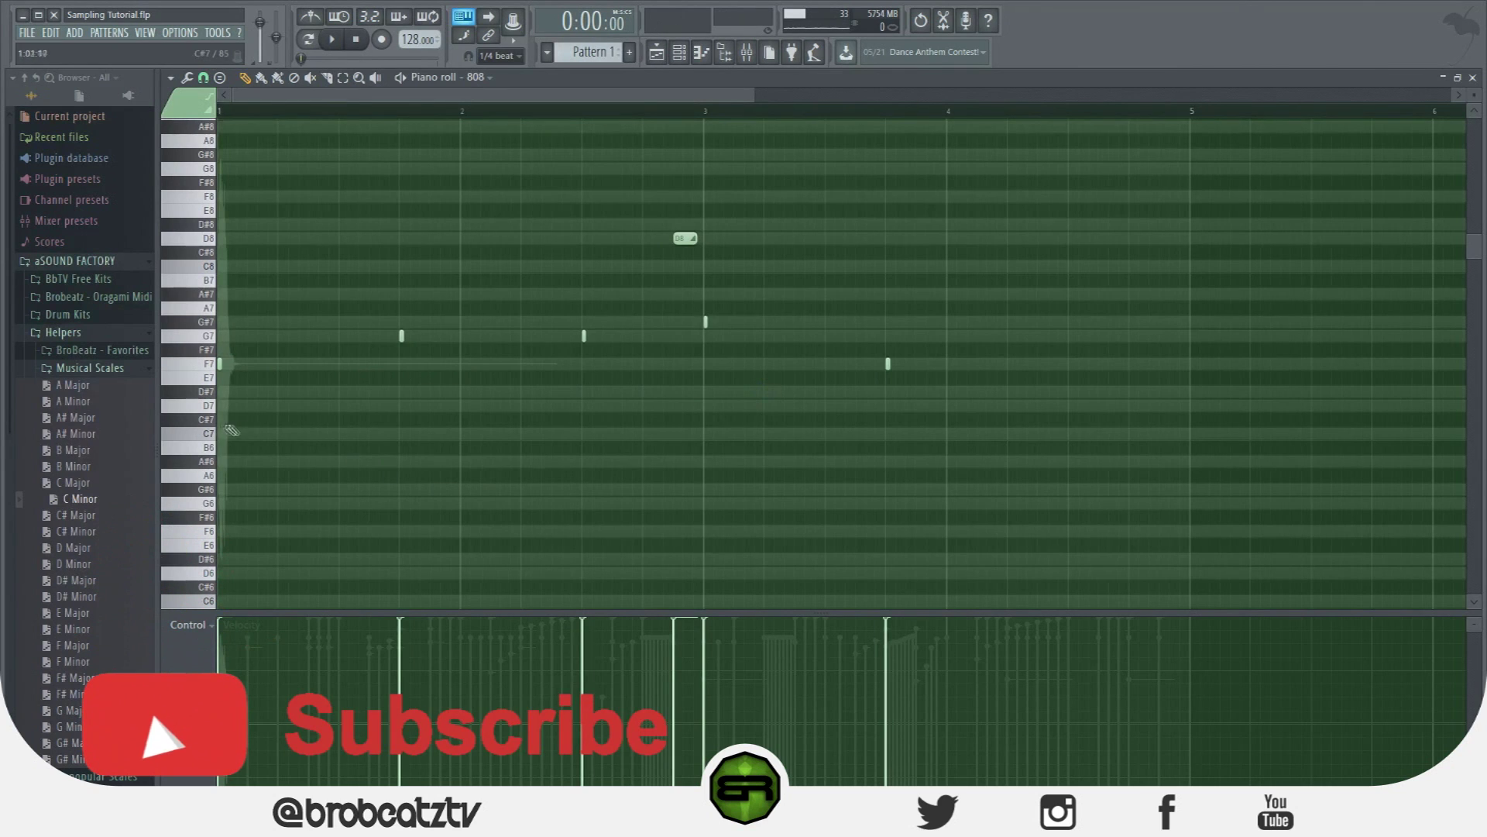
pyautogui.click(211, 365)
pyautogui.click(210, 406)
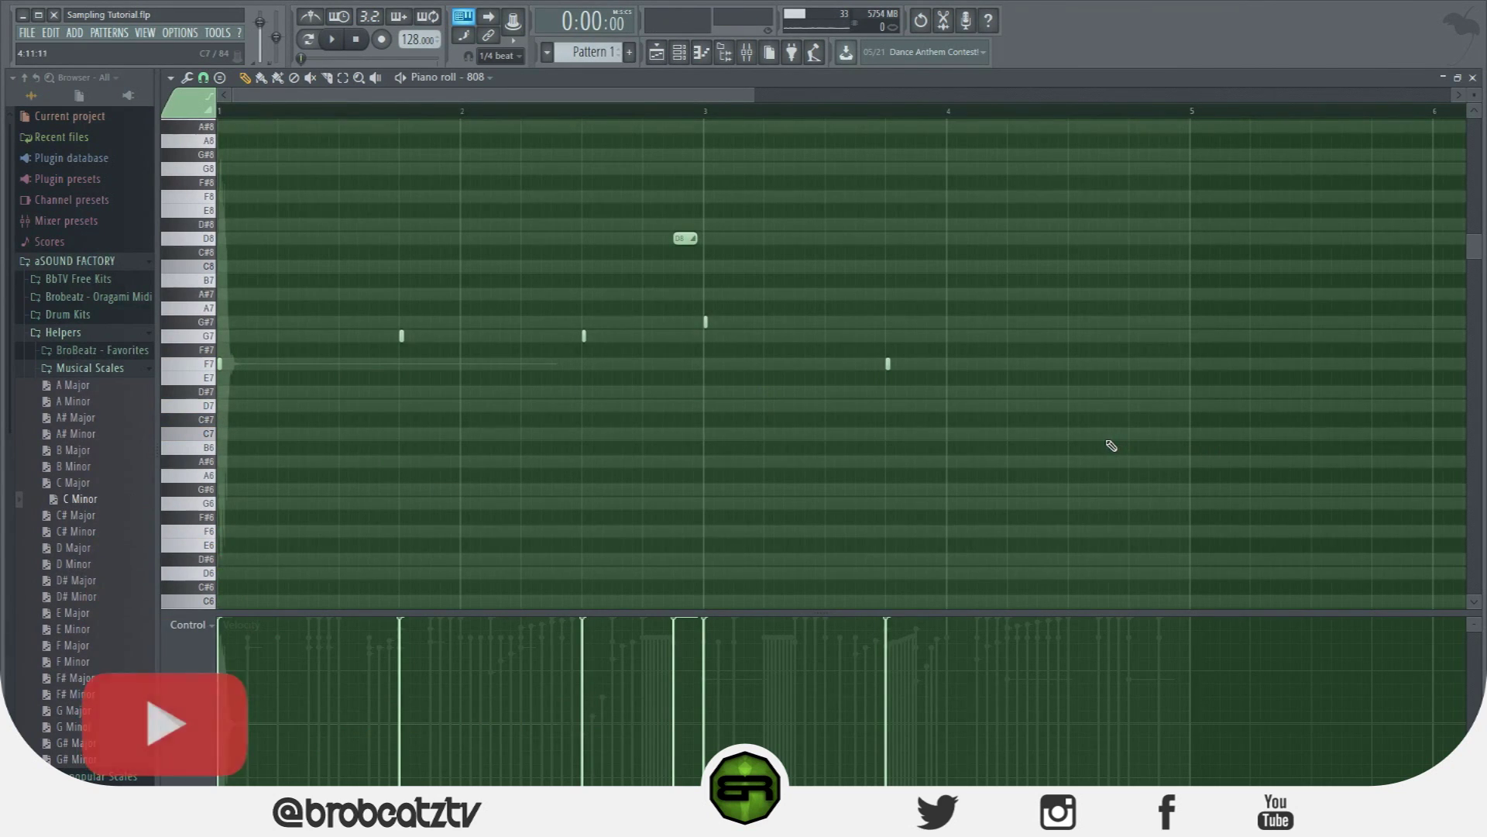
pyautogui.moveTo(1122, 433); pyautogui.dragTo(1129, 432)
pyautogui.click(1080, 369)
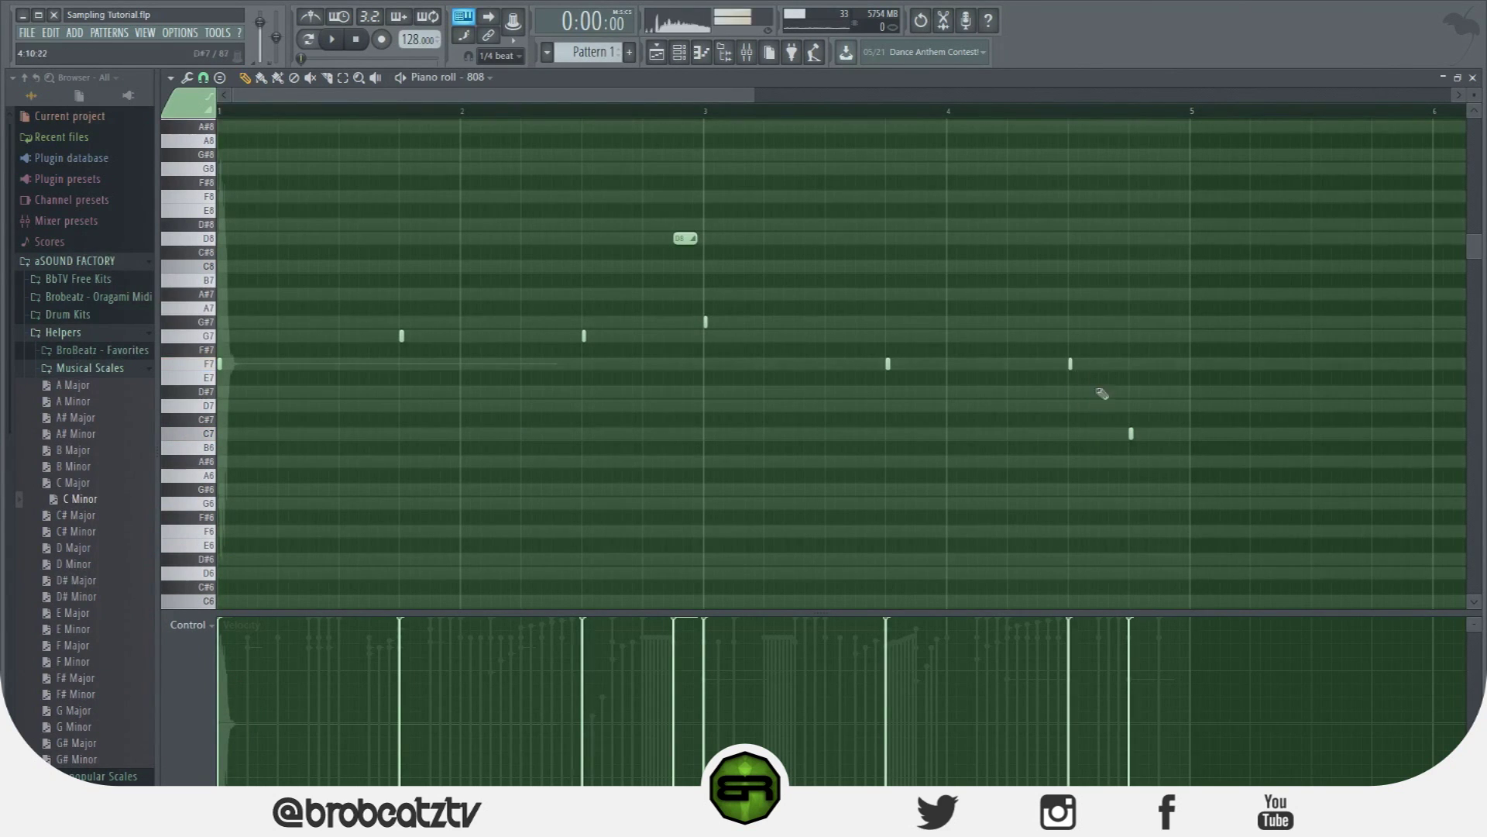
# Apply legato to all the 808 notes and extend the last C7 note to the end of bar 4.
pyautogui.hotkey('ctrl', 'a')
pyautogui.hotkey('ctrl', 'l')
pyautogui.hotkey('ctrl', 'd')
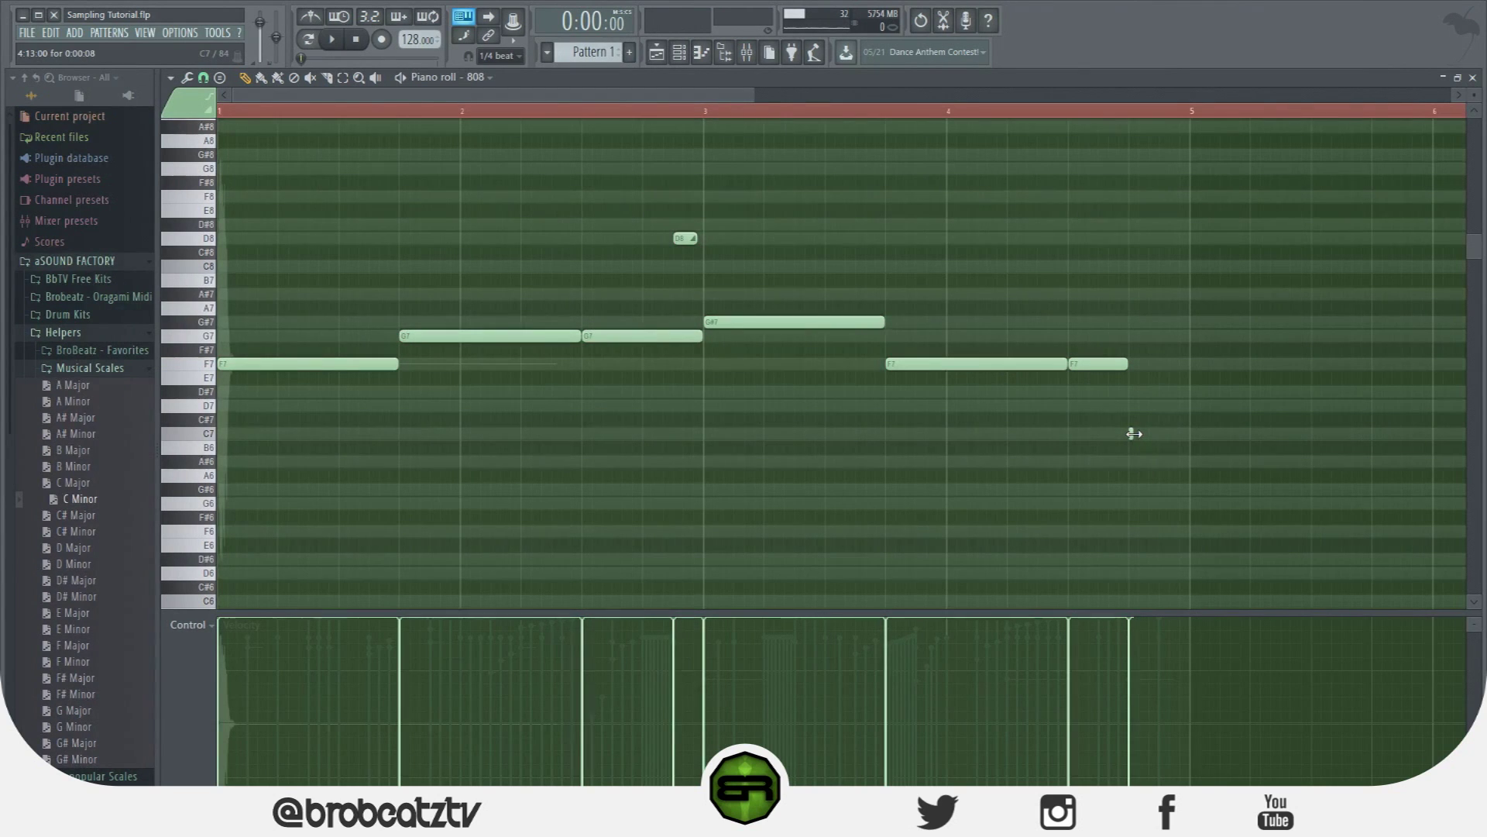
pyautogui.click(1193, 432)
pyautogui.hotkey('ctrl', 'd')
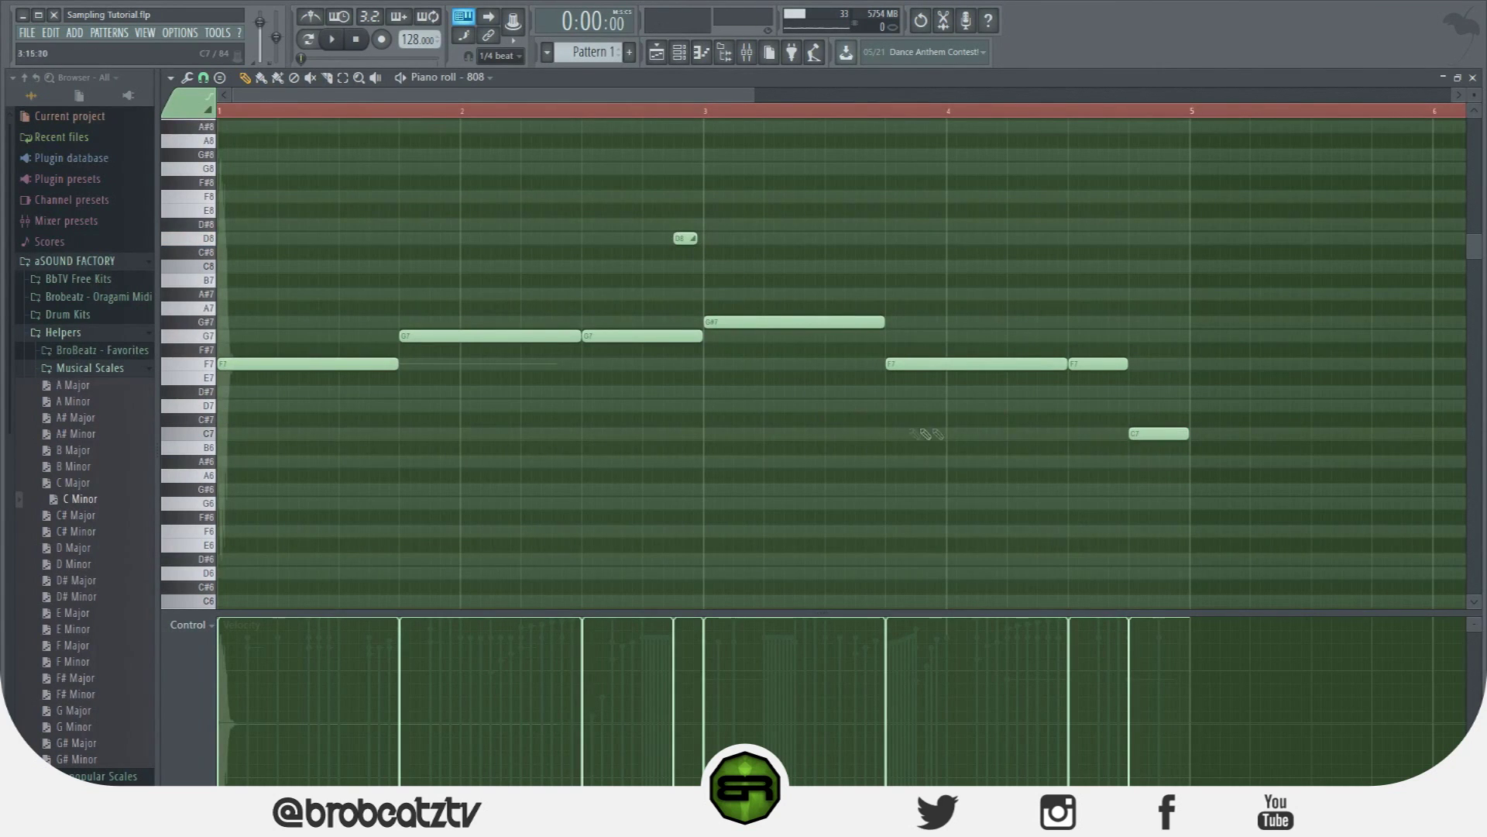
# Add a C7 slide note halfway through beat 2 of bar 3 and transpose all the 808 notes down two octaves.
pyautogui.click(798, 435)
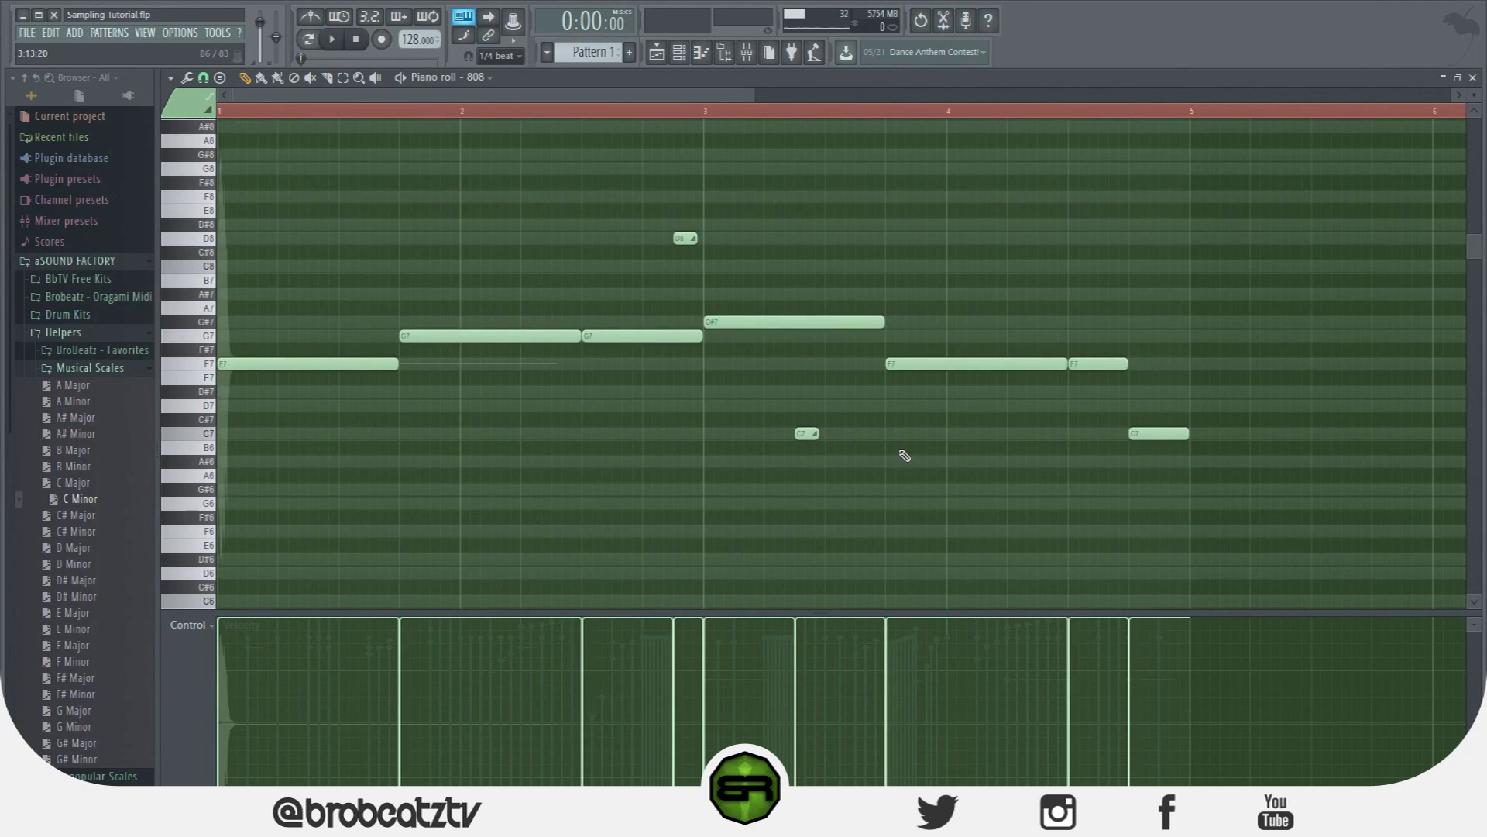
pyautogui.hotkey('ctrl', 'a')
pyautogui.hotkey('ctrl', 'Down')
pyautogui.hotkey('ctrl', 'Down')
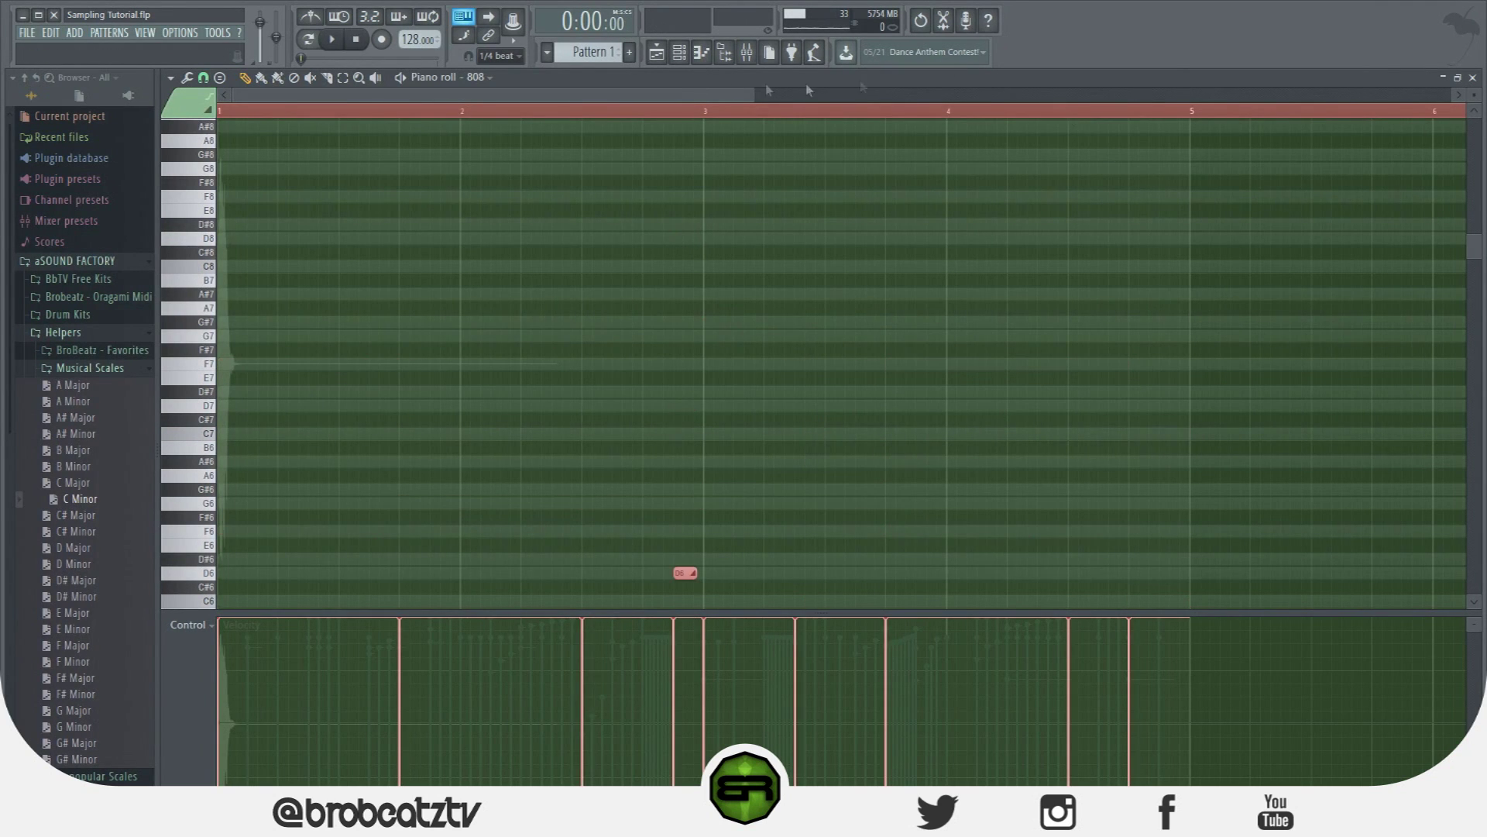
# Show the channel rack and play back Pattern 1 to hear the 808 line with the drums.
pyautogui.click(678, 52)
pyautogui.press('space')
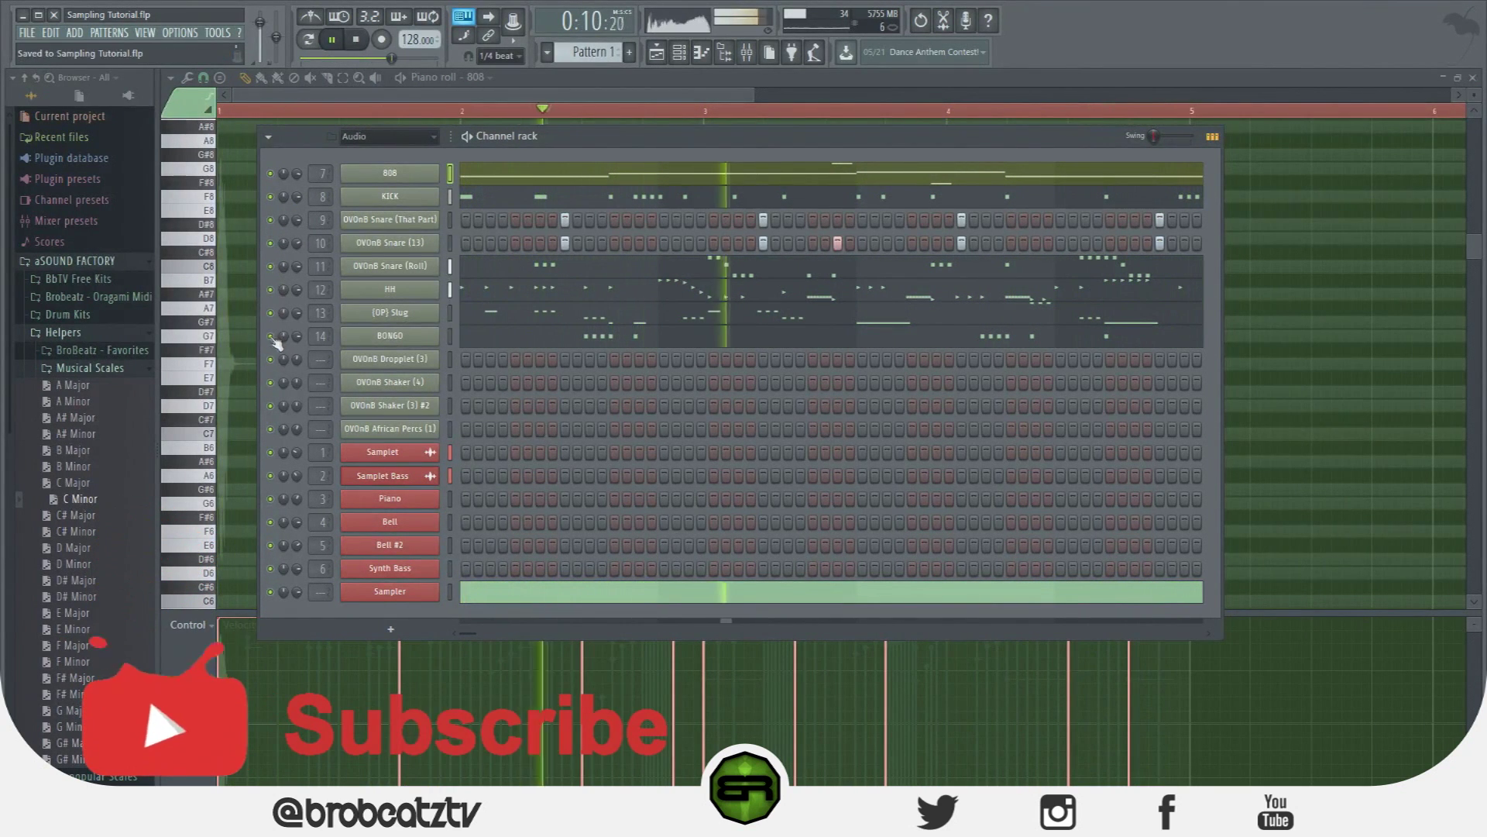
pyautogui.press('space')
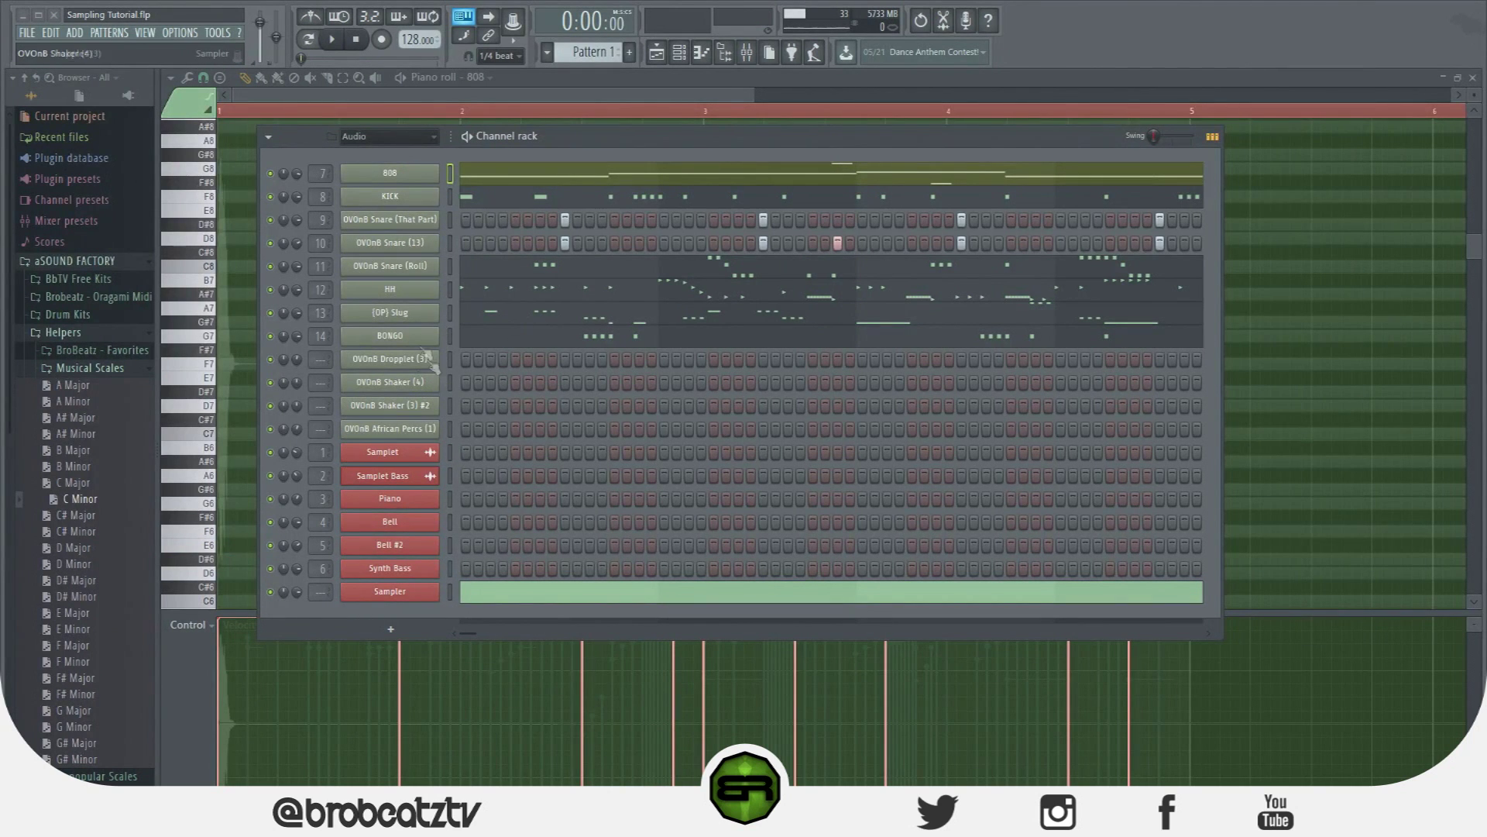
# Copy the 808 channel's notes, paste them into the Synth Bass channel and show them in its piano roll.
pyautogui.rightClick(400, 175)
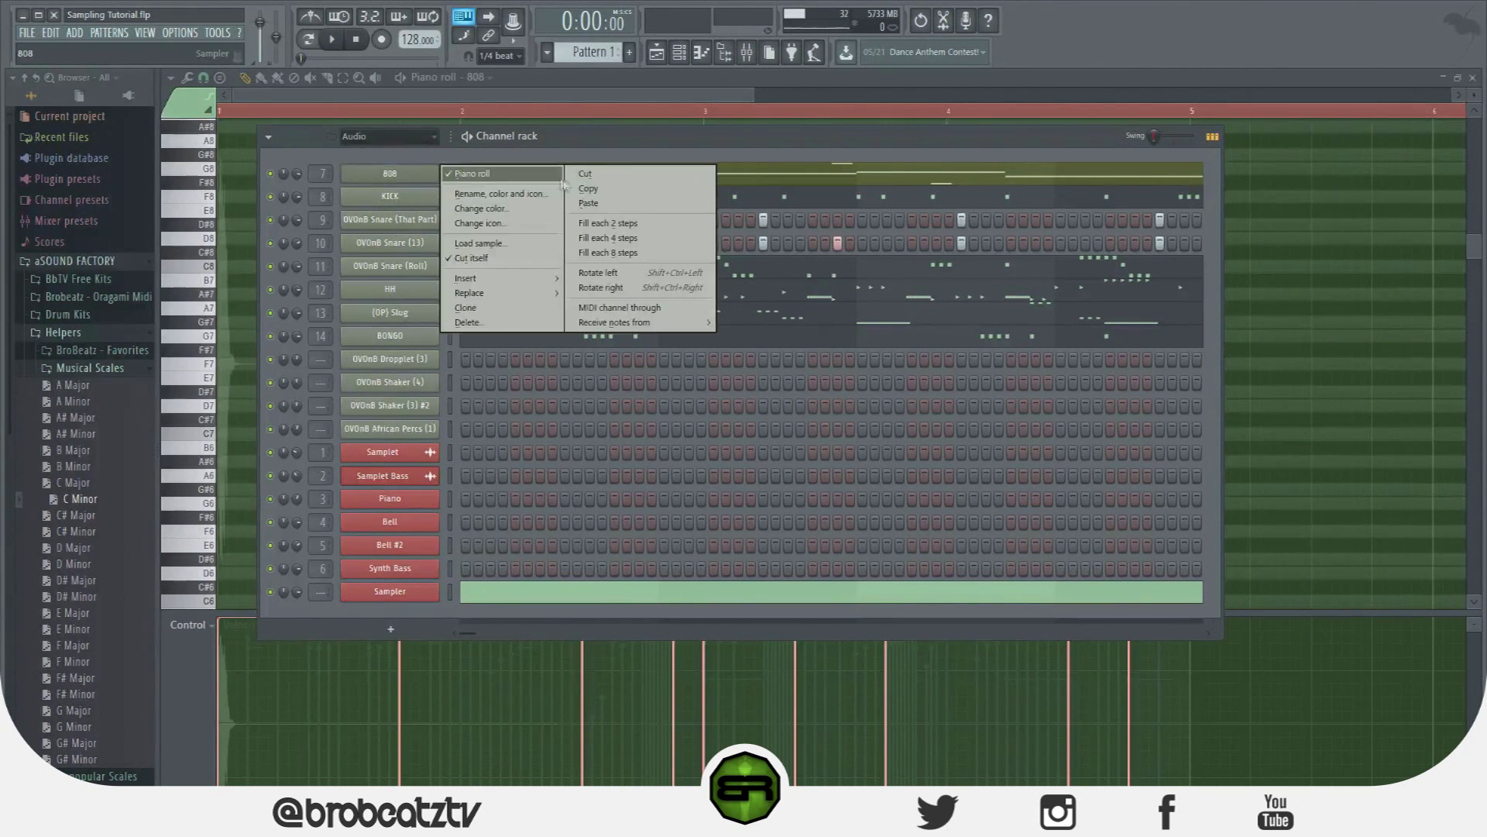
pyautogui.click(587, 184)
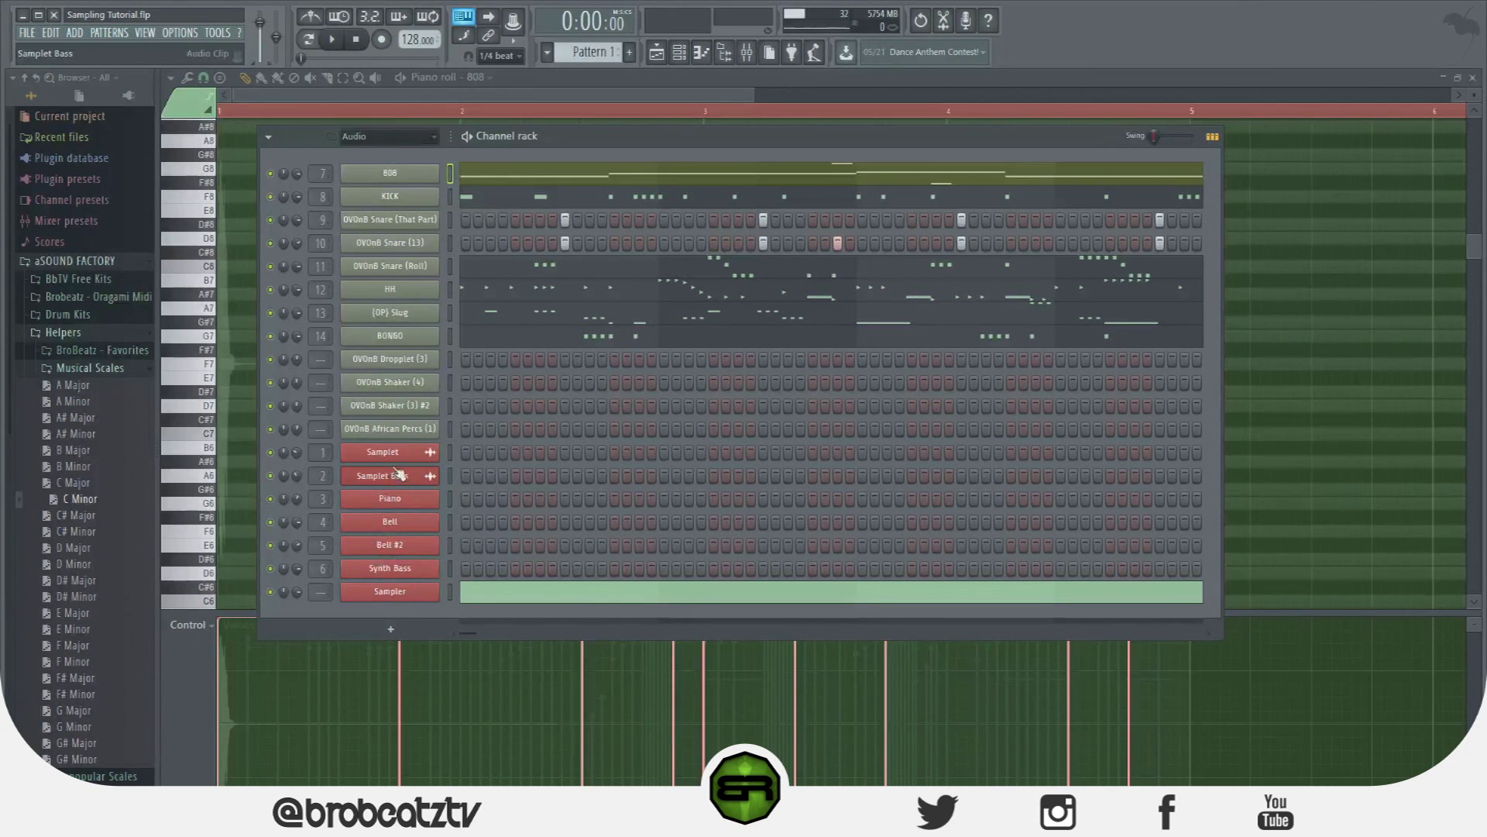
pyautogui.rightClick(407, 569)
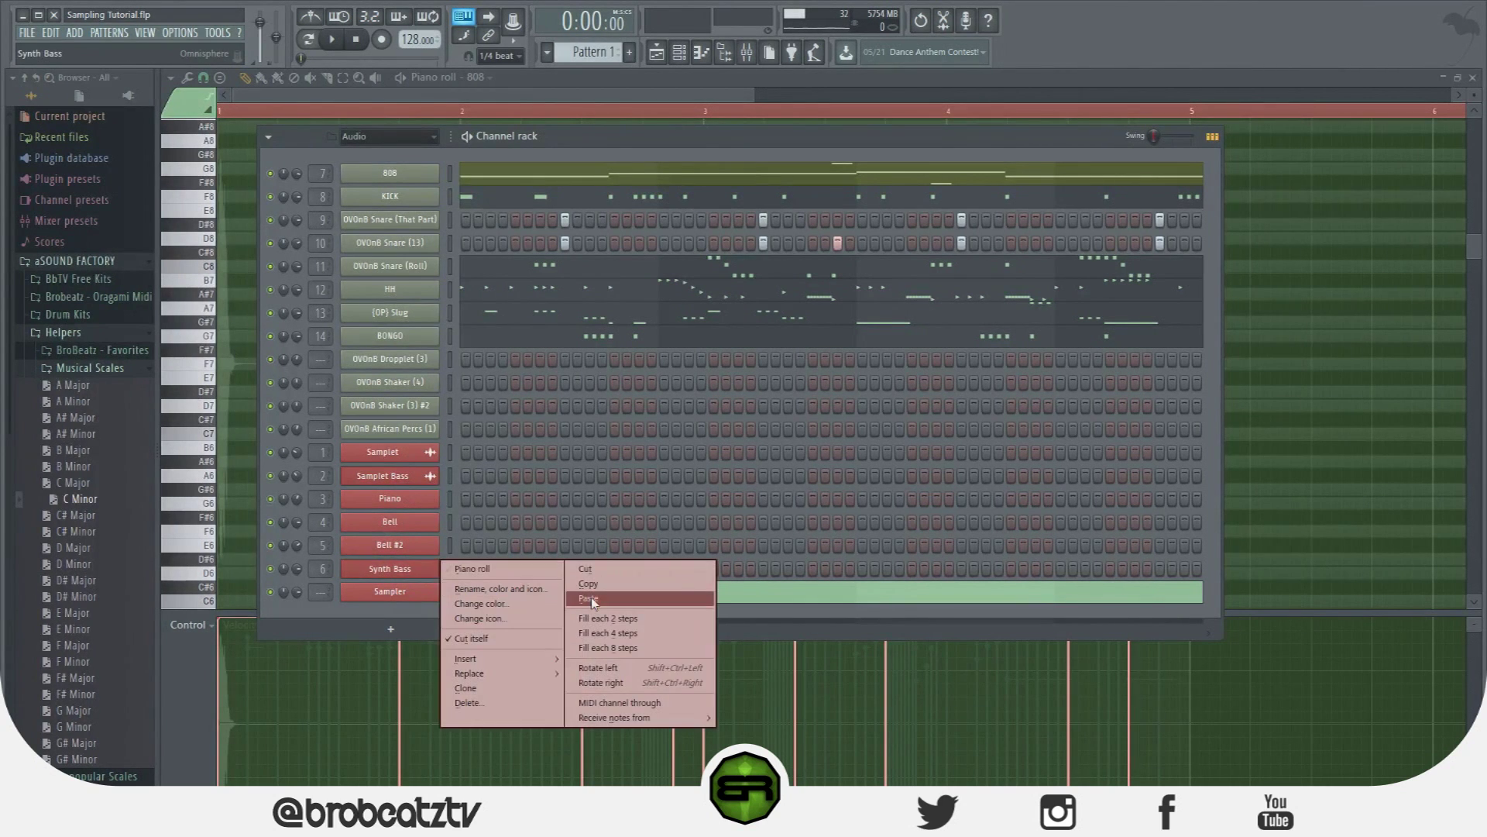
pyautogui.click(590, 599)
pyautogui.click(620, 567)
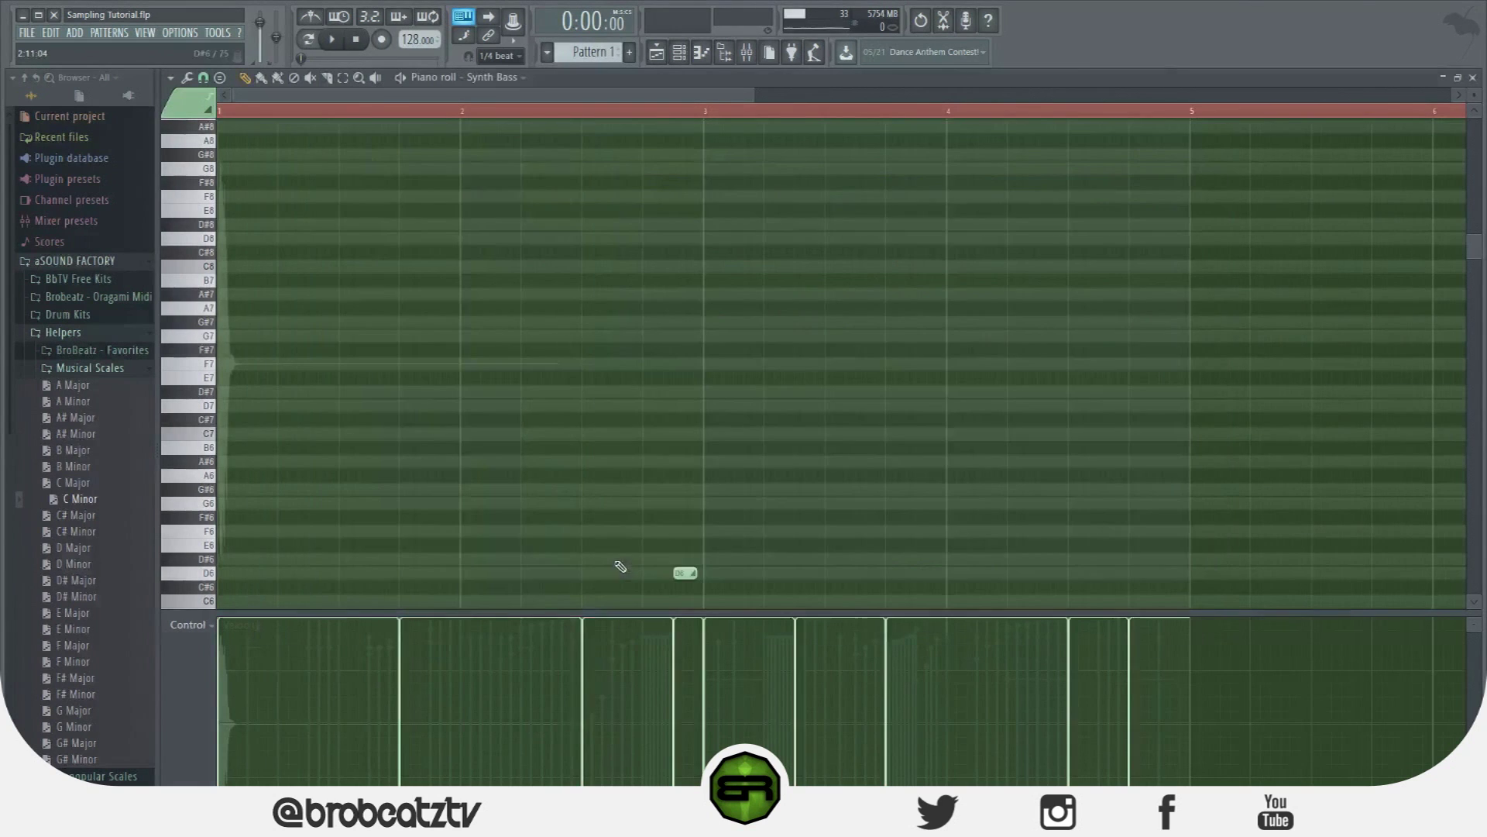
# Merge the two G5 bass notes into one reaching the end of bar 2, and make the D6 slide a regular note ending there.
pyautogui.scroll(-6, 592, 505)
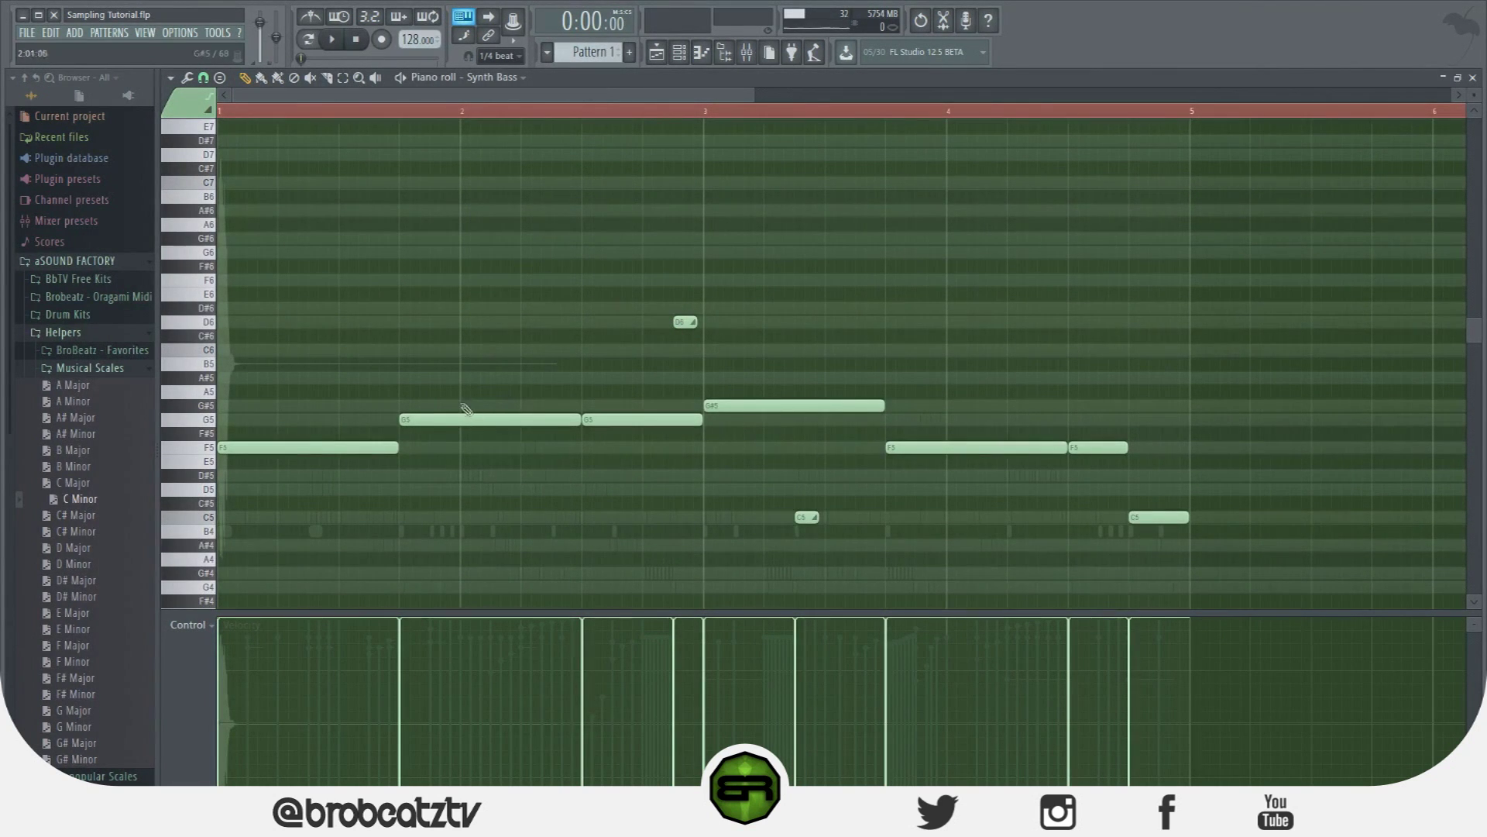
pyautogui.rightClick(596, 419)
pyautogui.moveTo(581, 419); pyautogui.dragTo(661, 427)
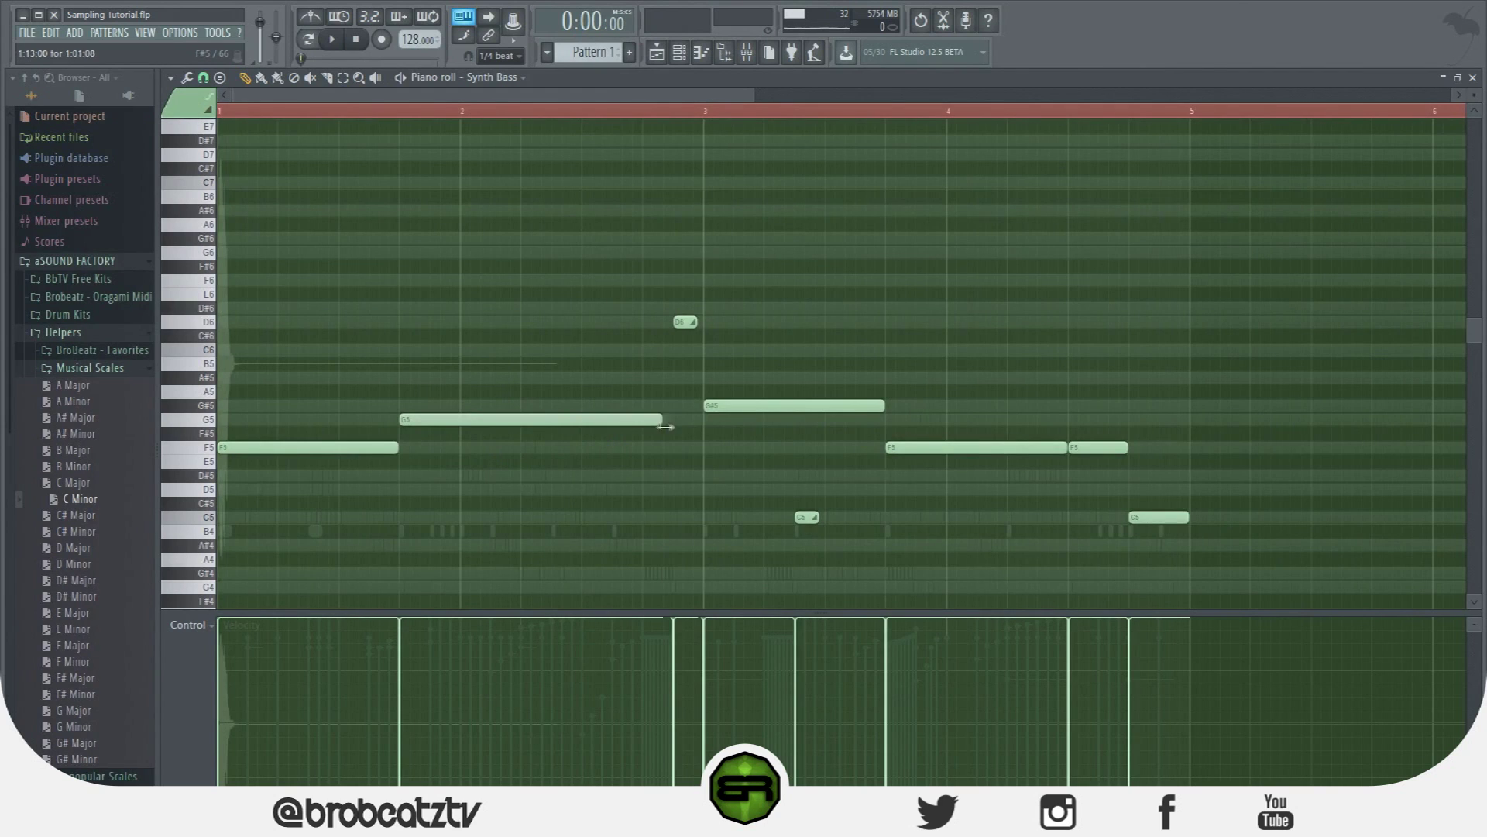
pyautogui.click(697, 424)
pyautogui.moveTo(683, 321); pyautogui.dragTo(698, 347)
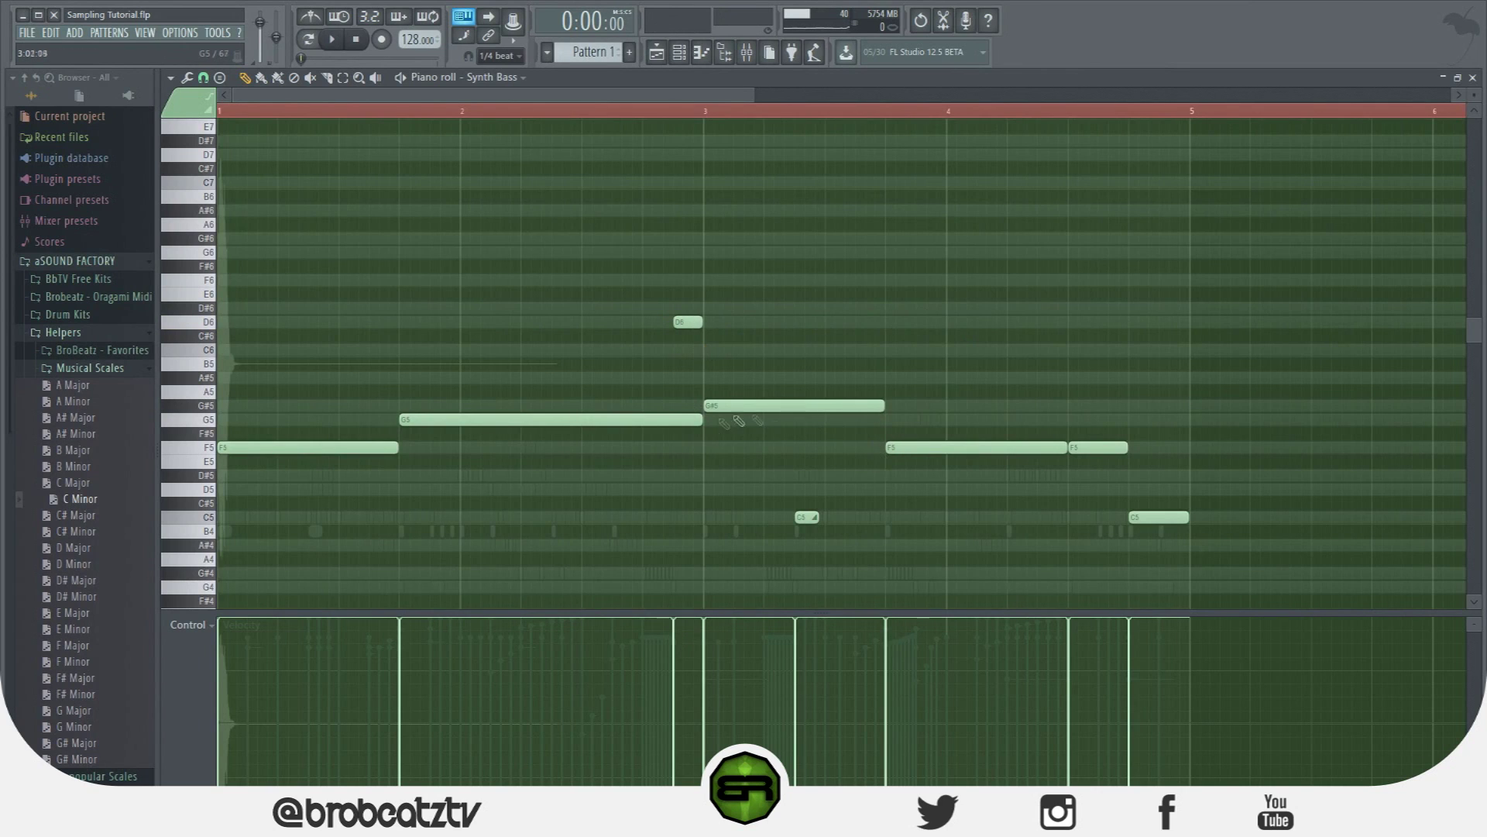
# Delete the C5 slide note in bar 3 and replace the two F5 notes with one lasting until the final C5.
pyautogui.rightClick(809, 517)
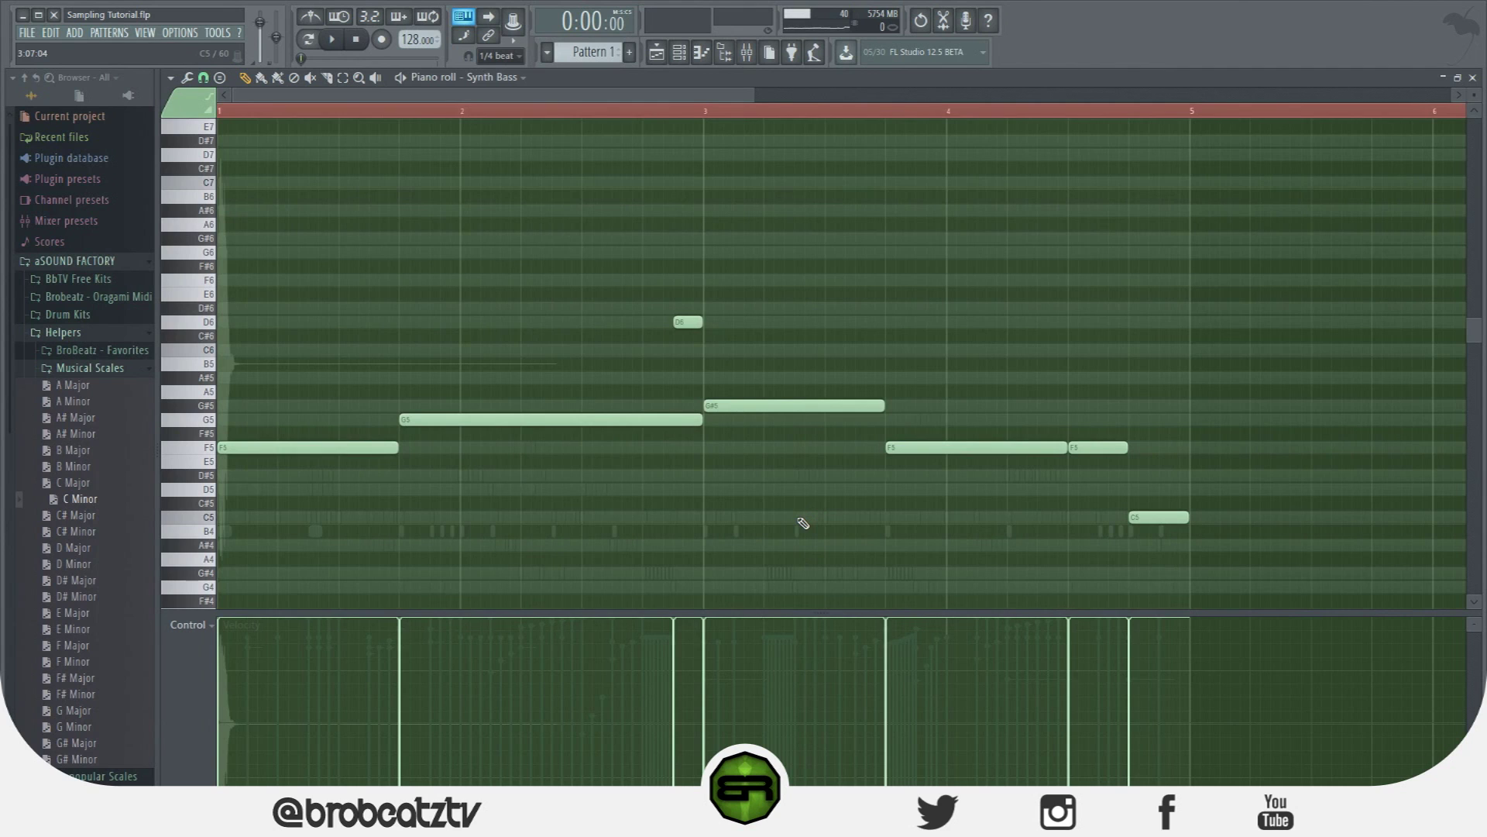
pyautogui.rightClick(1104, 448)
pyautogui.moveTo(1069, 447); pyautogui.dragTo(1124, 450)
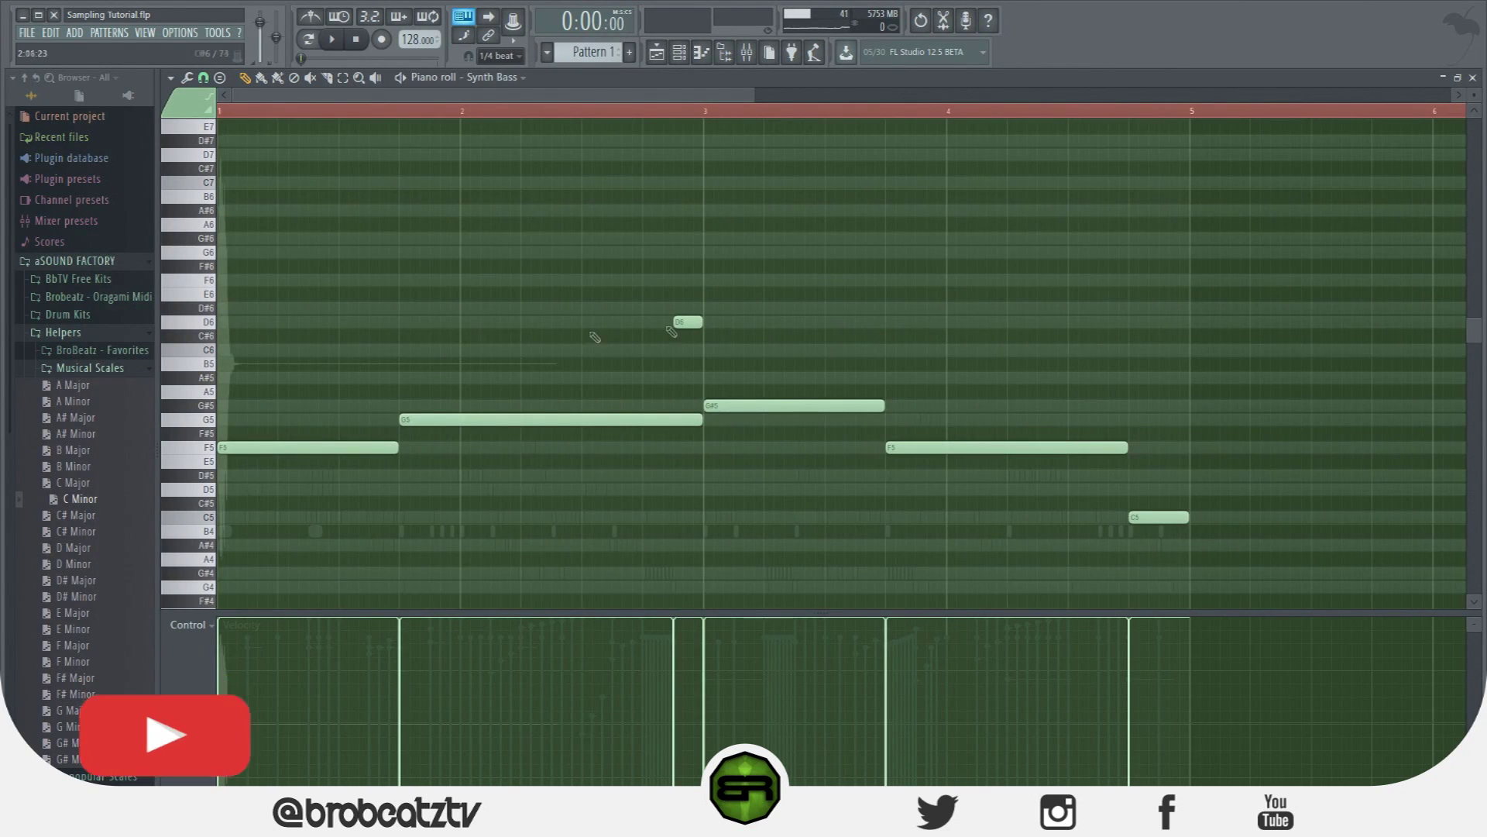
# Transpose all the Synth Bass notes down one octave and deselect them.
pyautogui.hotkey('ctrl', 'a')
pyautogui.hotkey('ctrl', 'Down')
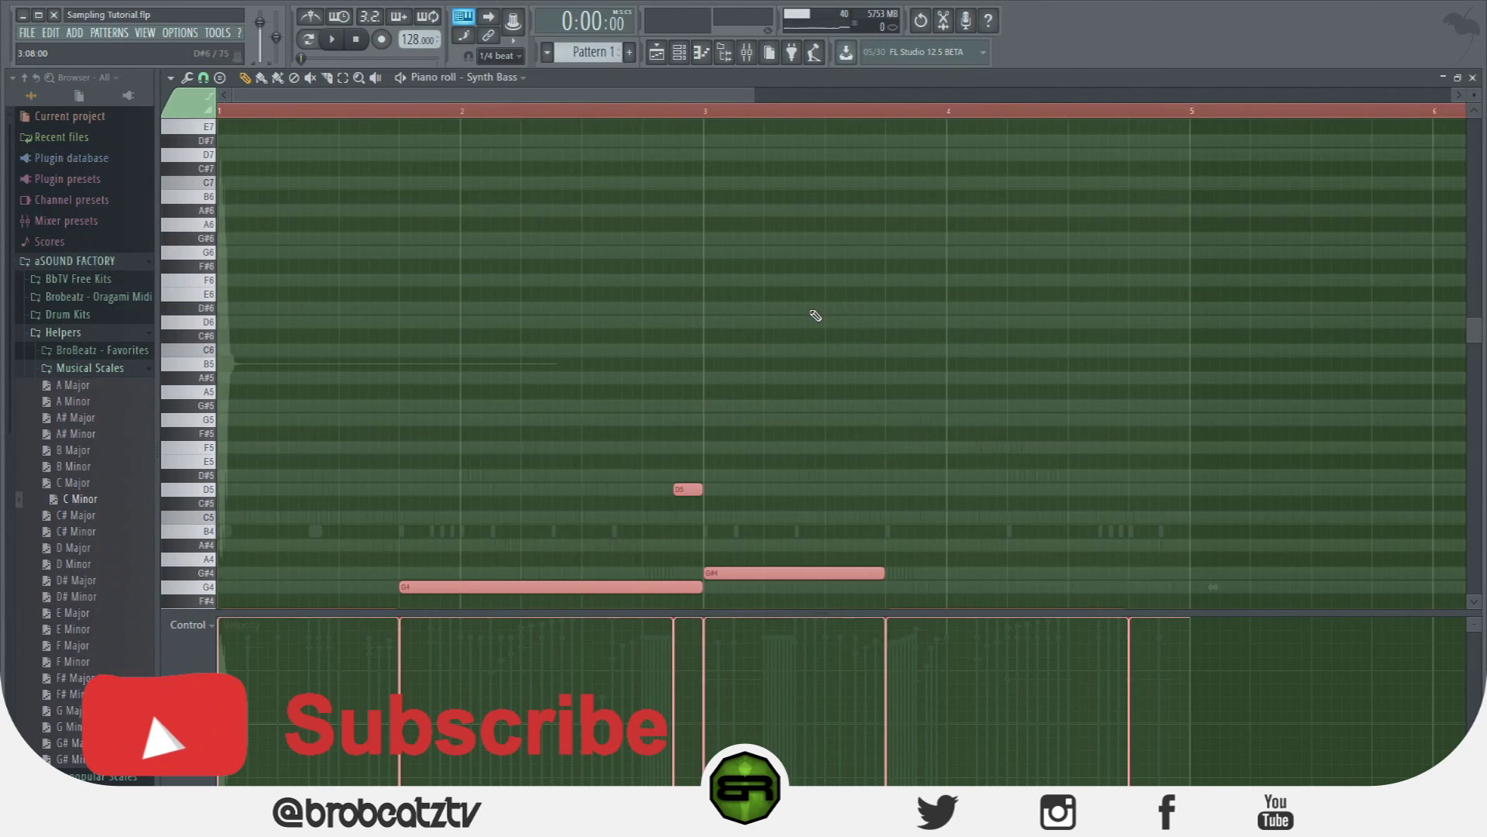
pyautogui.hotkey('ctrl', 'd')
pyautogui.scroll(-5, 601, 267)
pyautogui.scroll(4, 603, 267)
pyautogui.scroll(-3, 605, 266)
# Play the pattern and shorten the G4 bass note so it ends where the D5 note starts.
pyautogui.press('space')
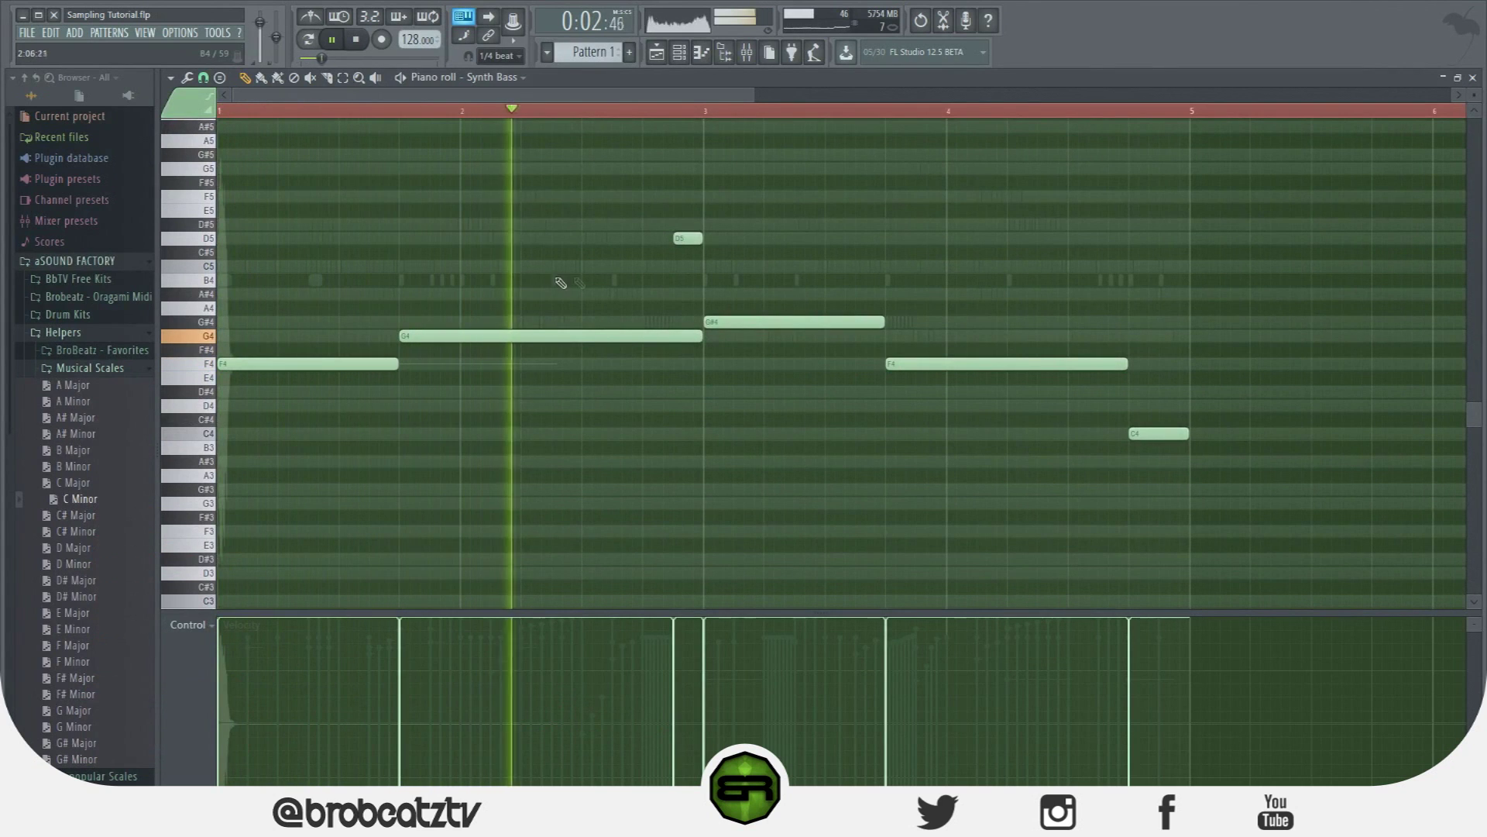
pyautogui.moveTo(701, 333); pyautogui.dragTo(682, 344)
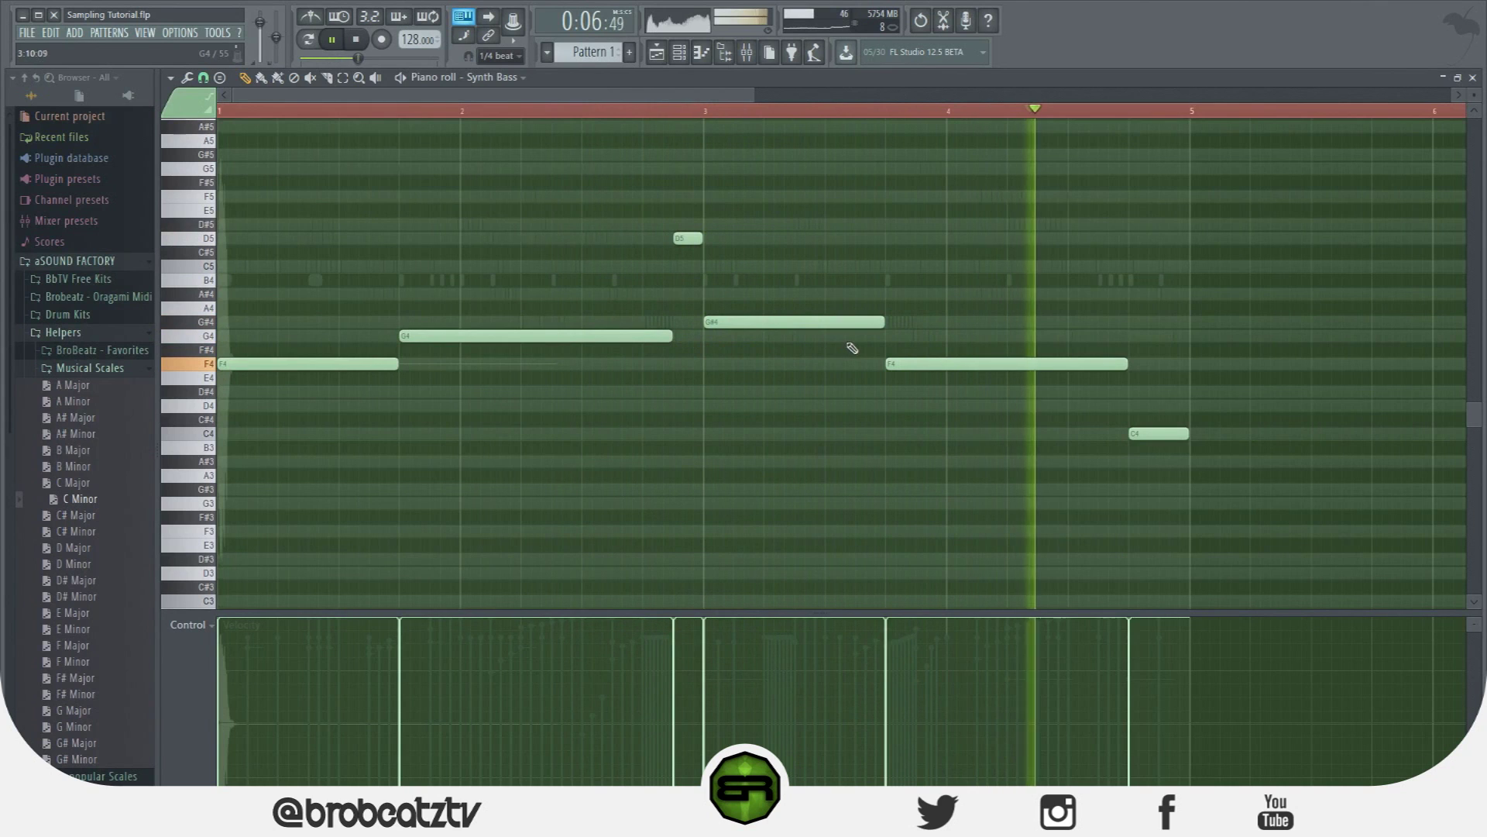
pyautogui.press('space')
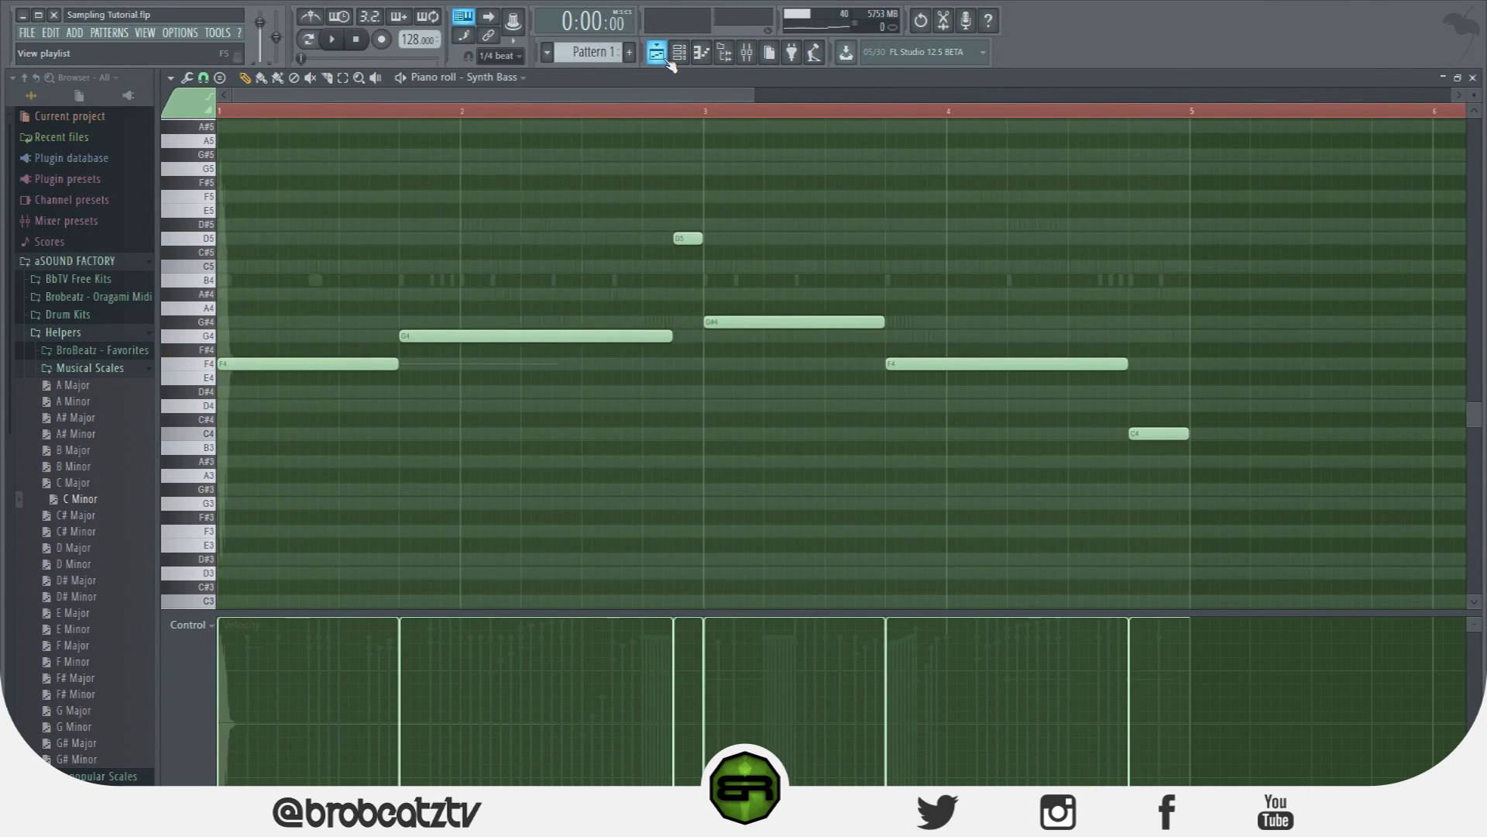
# Check the Bell #2 instrument's patch, close it and open the Piano channel's piano roll.
pyautogui.click(668, 62)
pyautogui.click(677, 60)
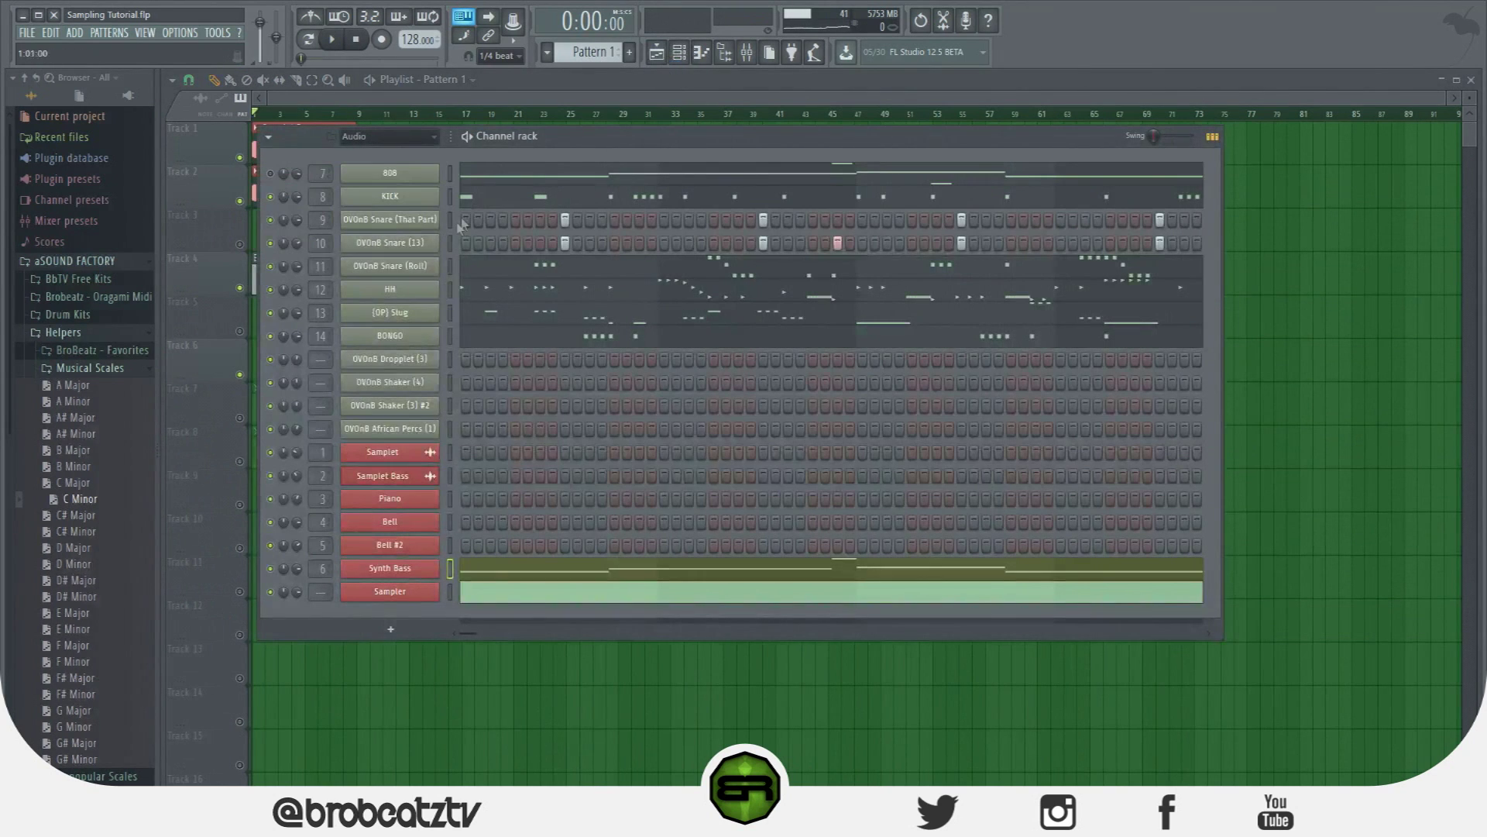
pyautogui.click(400, 548)
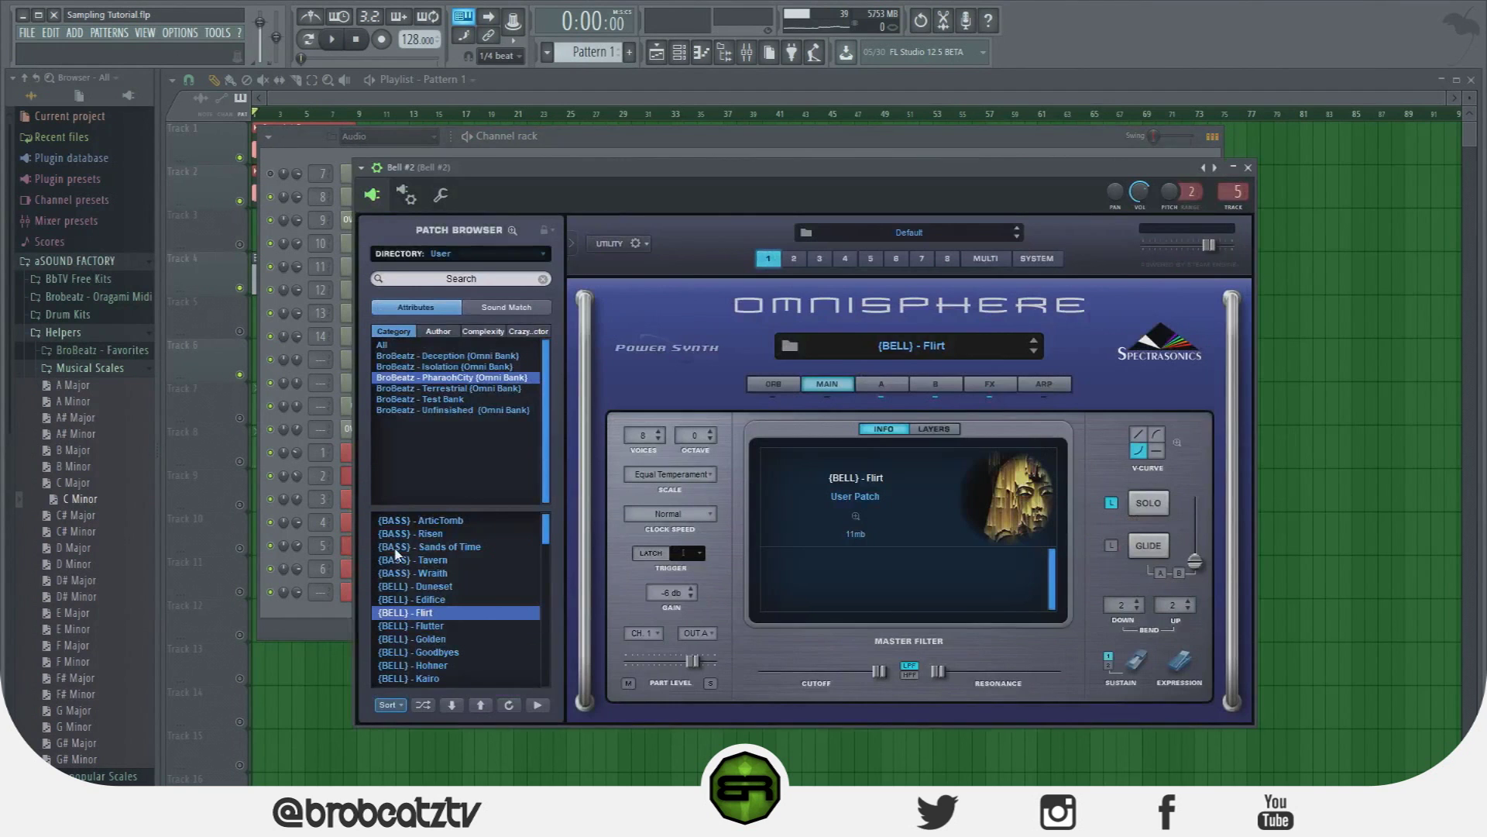
pyautogui.click(1248, 168)
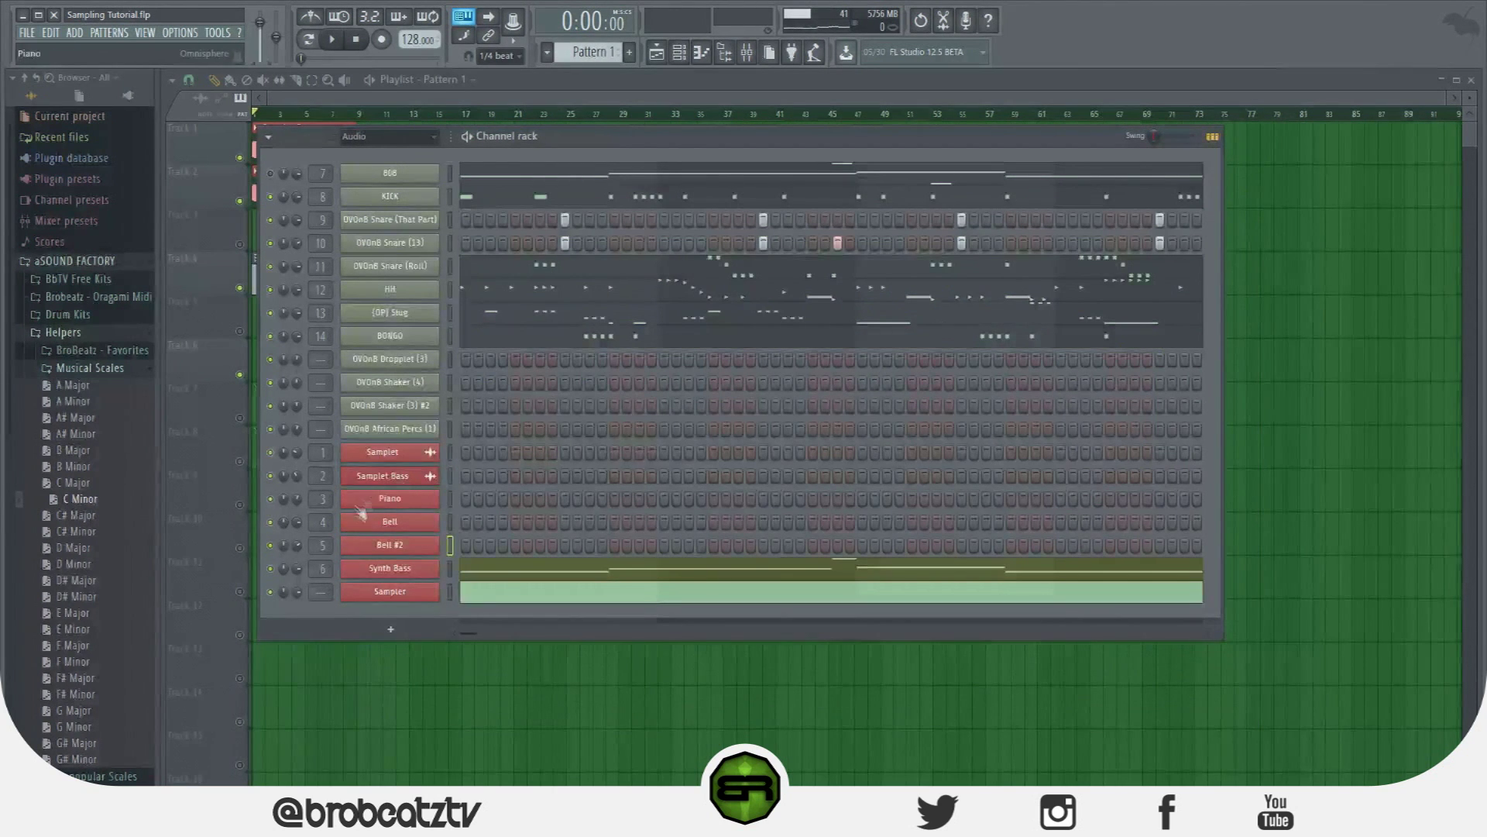
pyautogui.rightClick(410, 500)
pyautogui.click(481, 502)
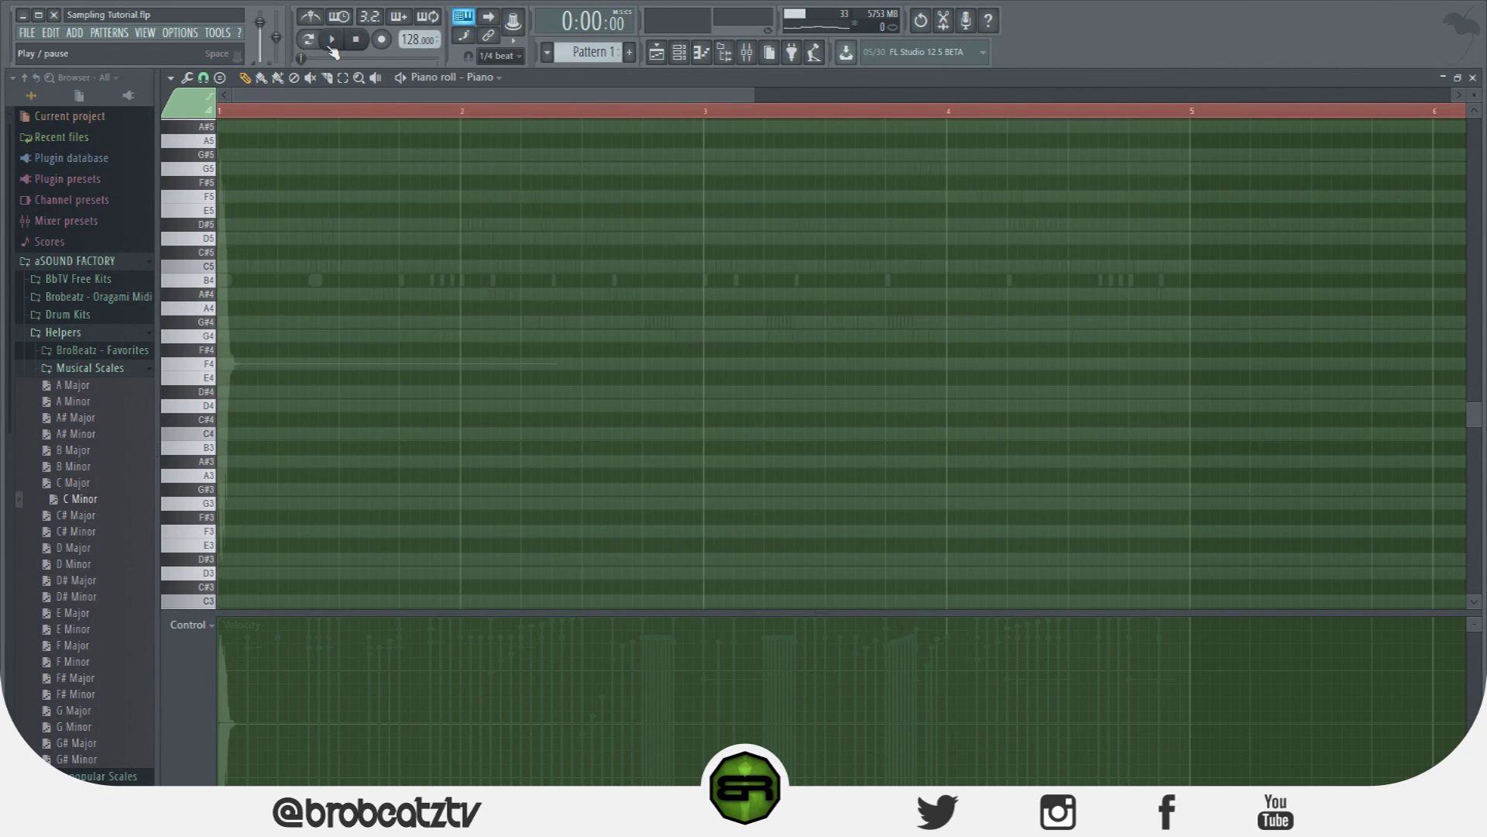
# Audition piano keys such as D#5 and D5 against the playing pattern to find melody notes.
pyautogui.click(209, 393)
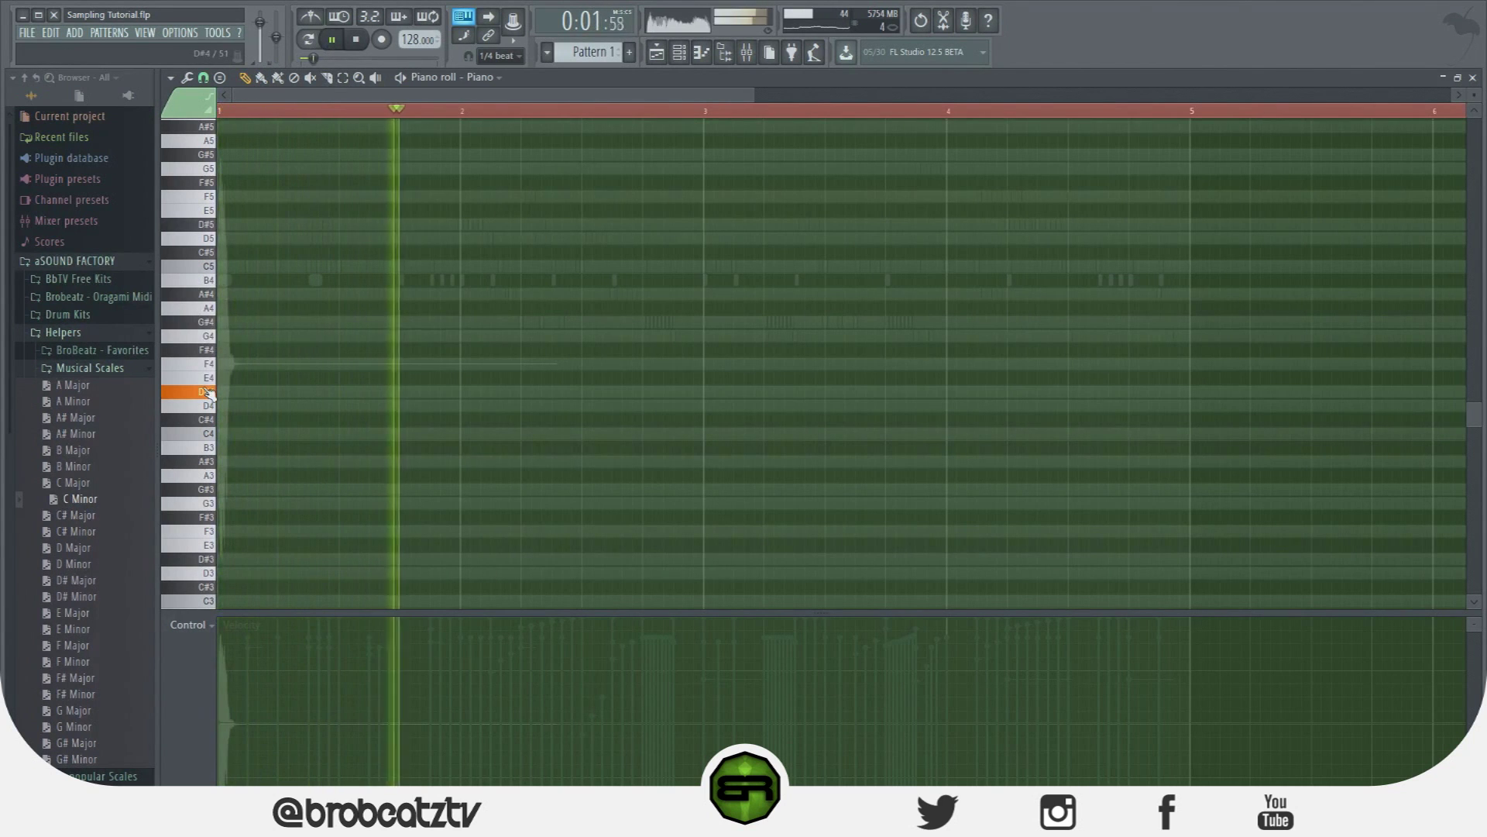
pyautogui.scroll(4, 210, 386)
pyautogui.click(208, 351)
pyautogui.click(207, 421)
pyautogui.click(210, 407)
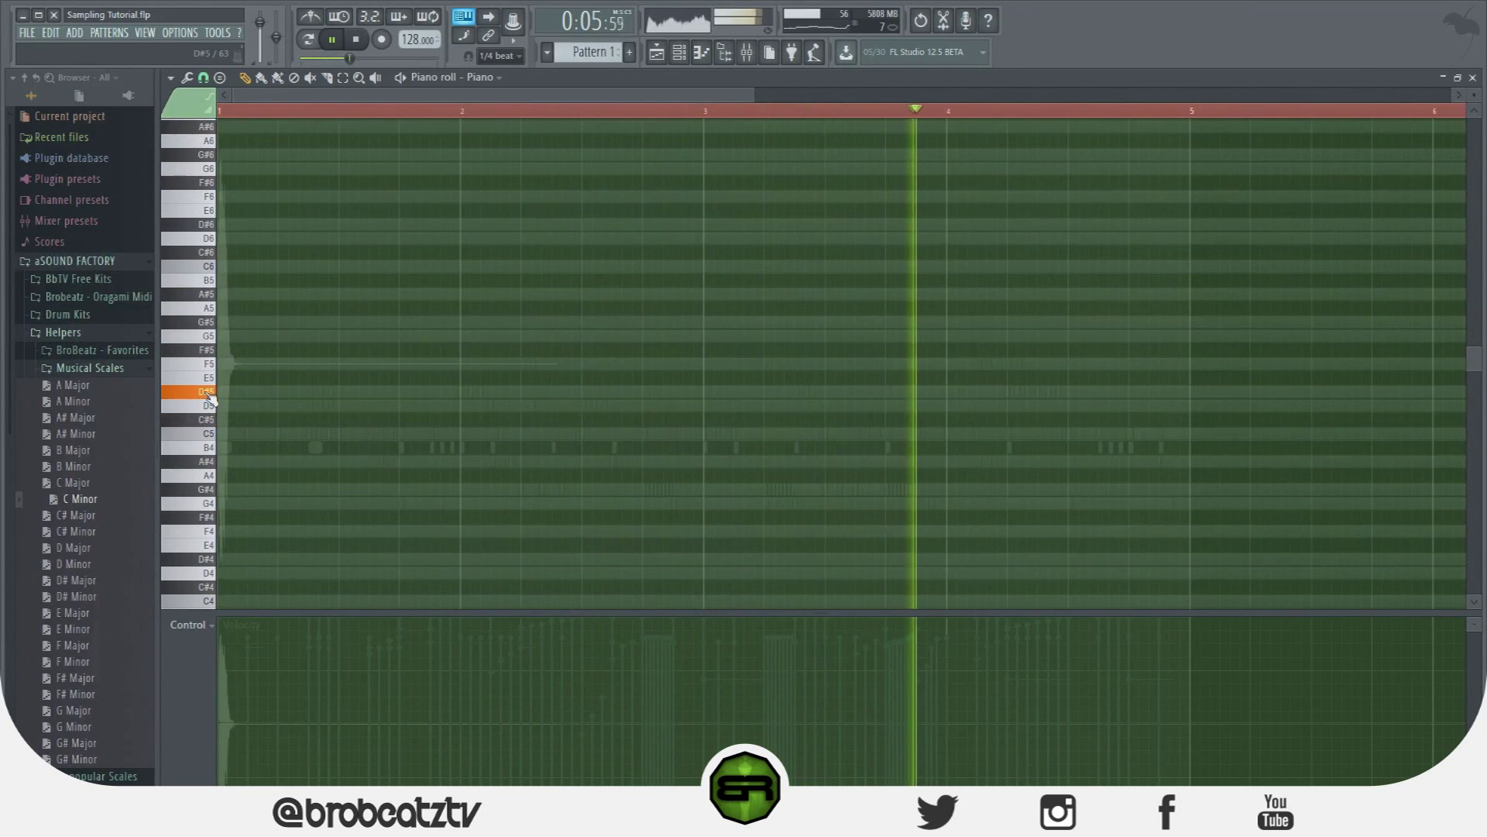
pyautogui.click(209, 392)
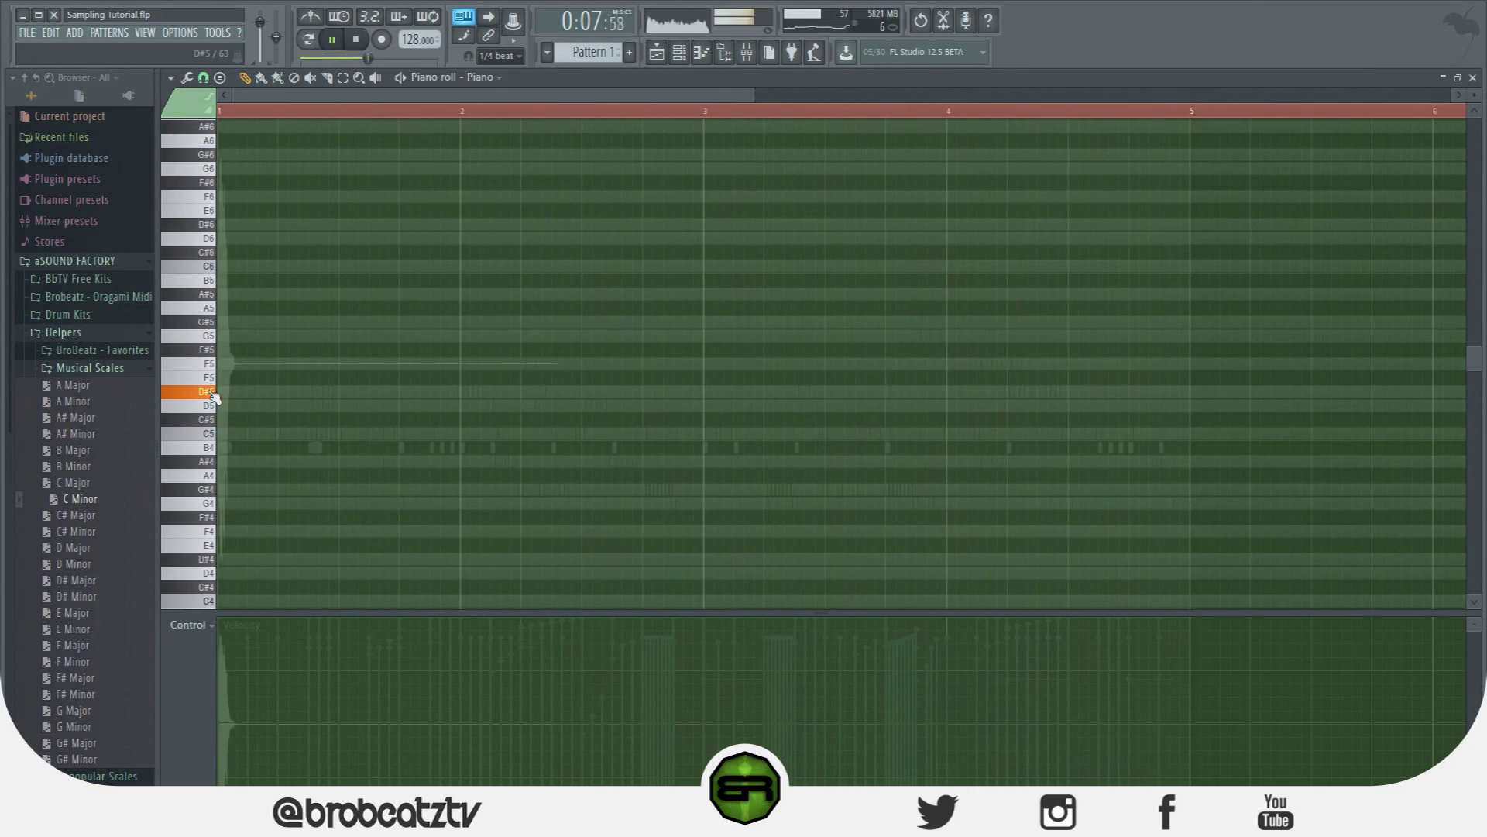
pyautogui.click(212, 406)
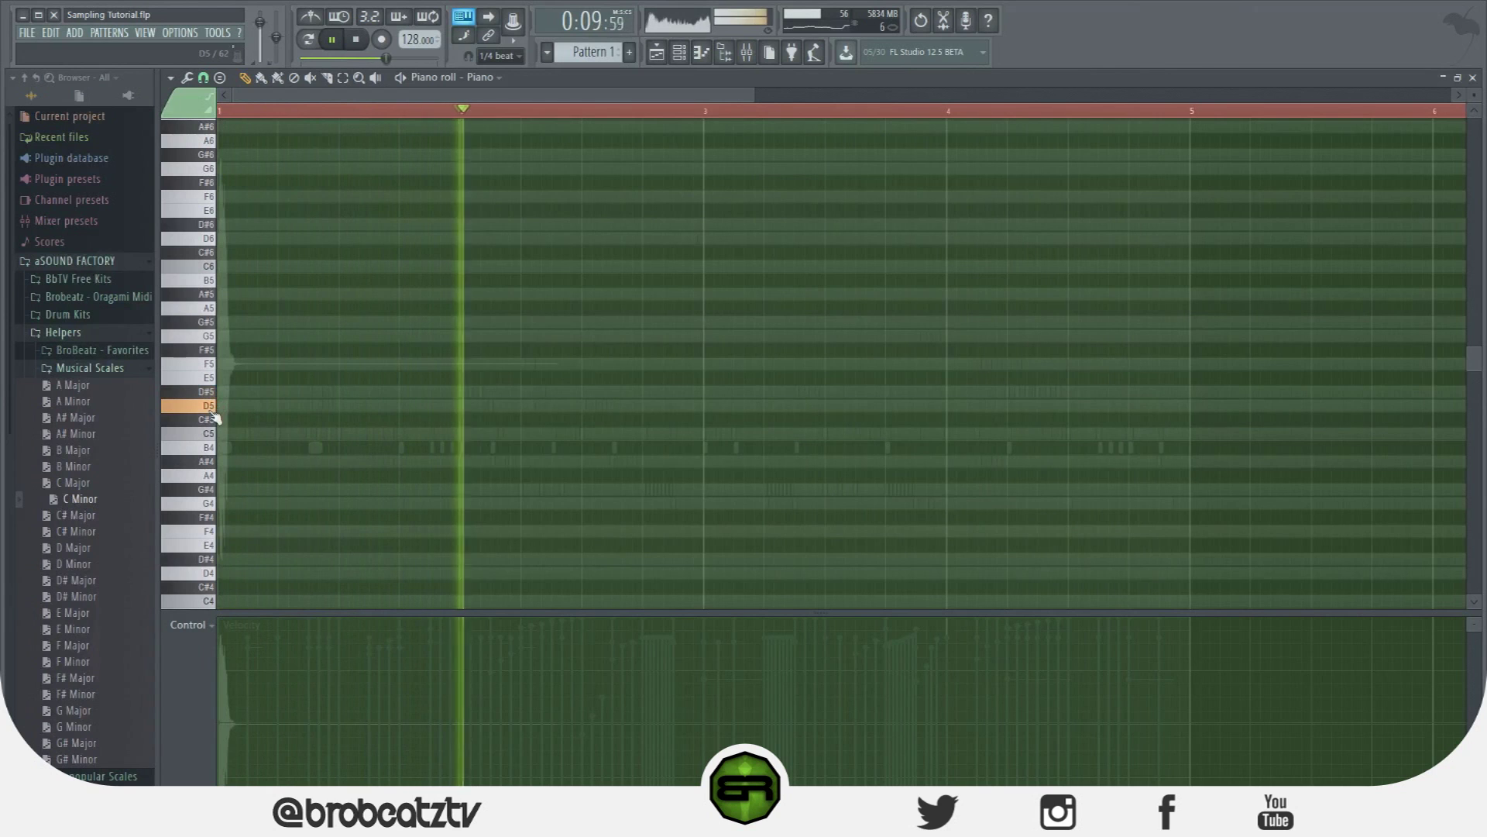
pyautogui.click(207, 393)
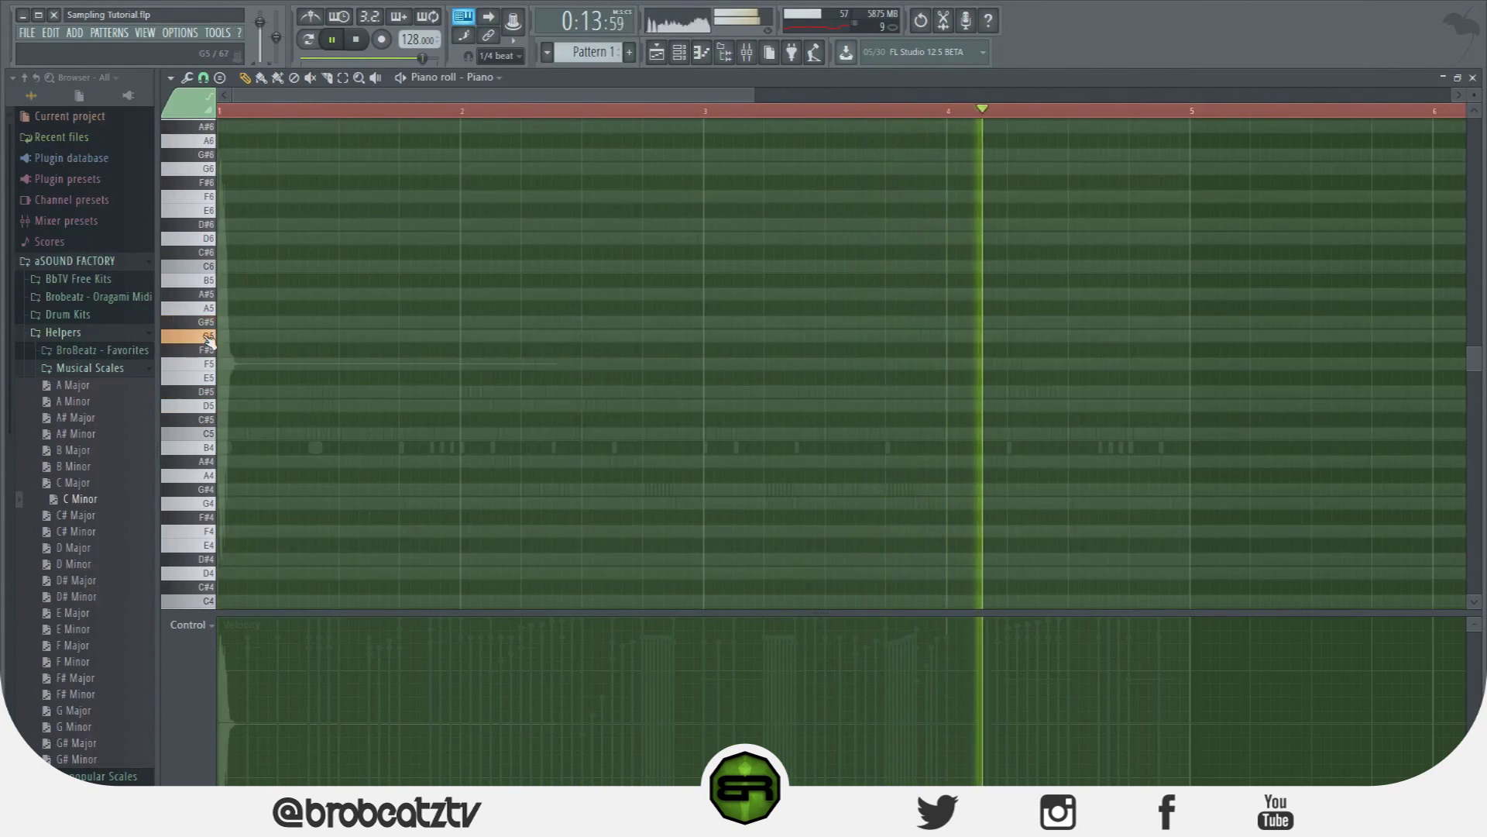
# Add a three-beat D#5 piano note at the start of bar 1 and a G5 note on beat 4 of bar 1.
pyautogui.click(247, 392)
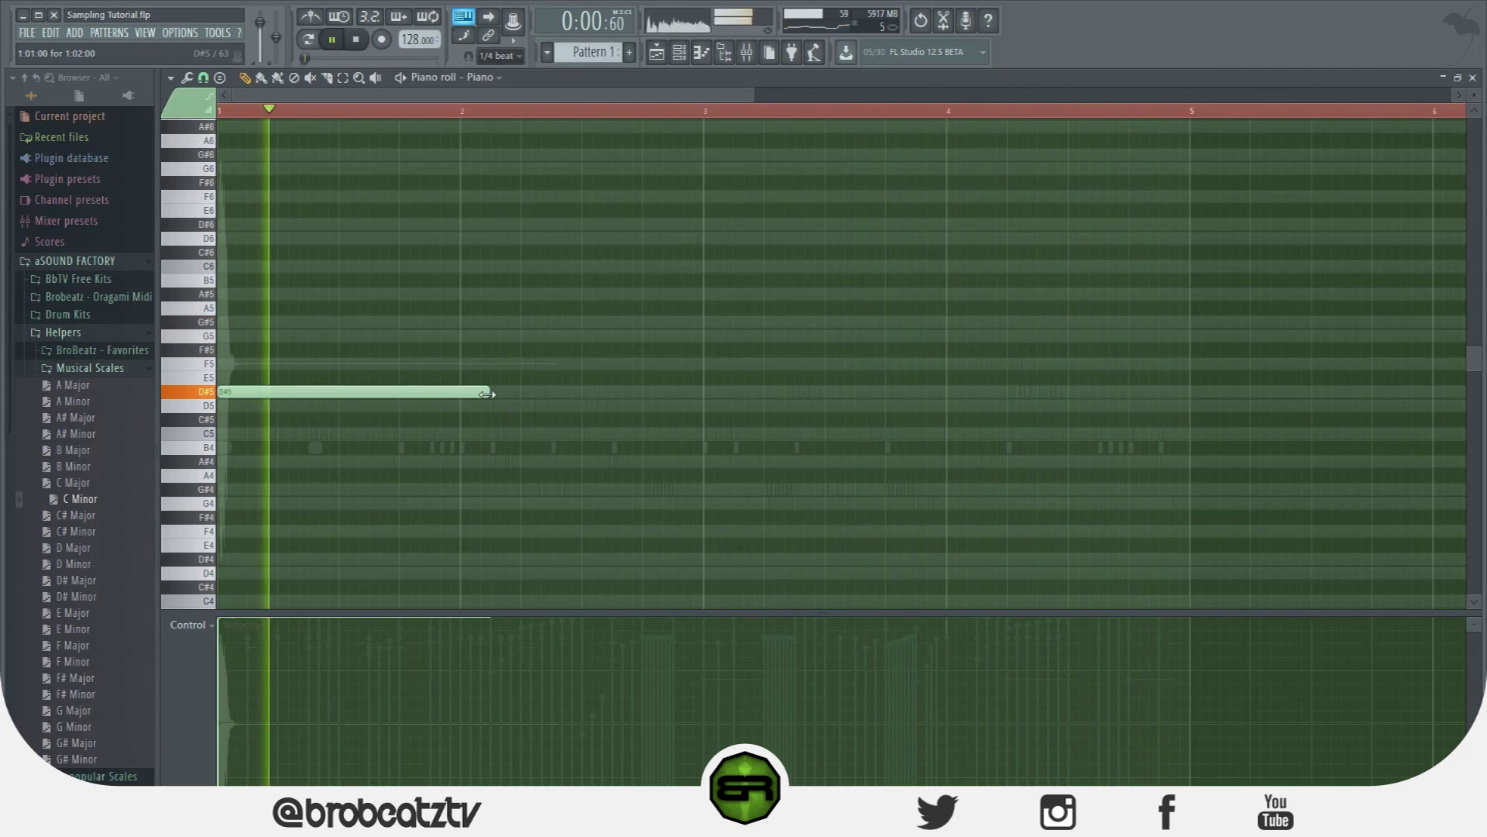
pyautogui.click(401, 335)
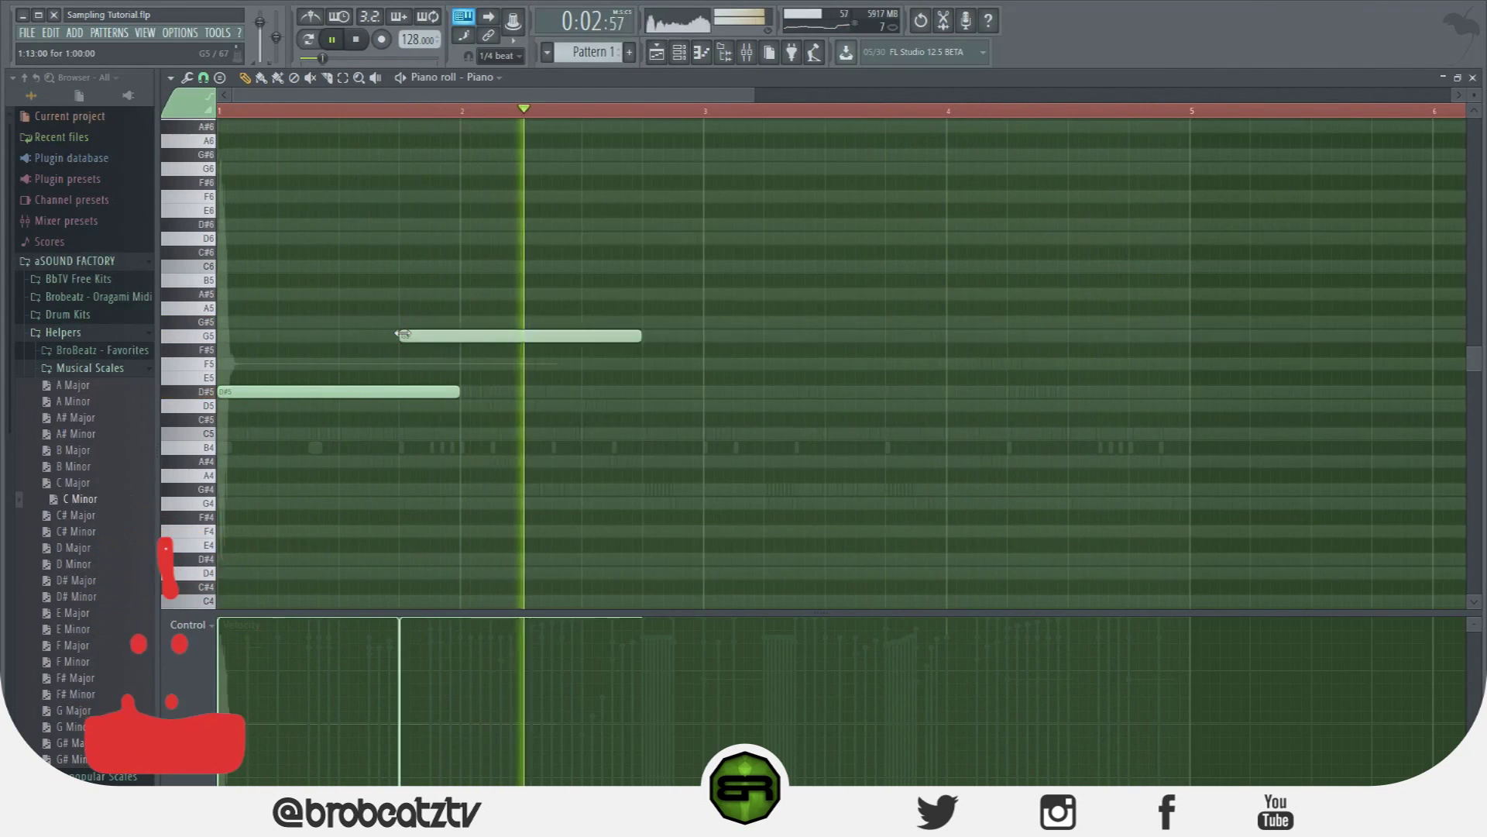
pyautogui.press('space')
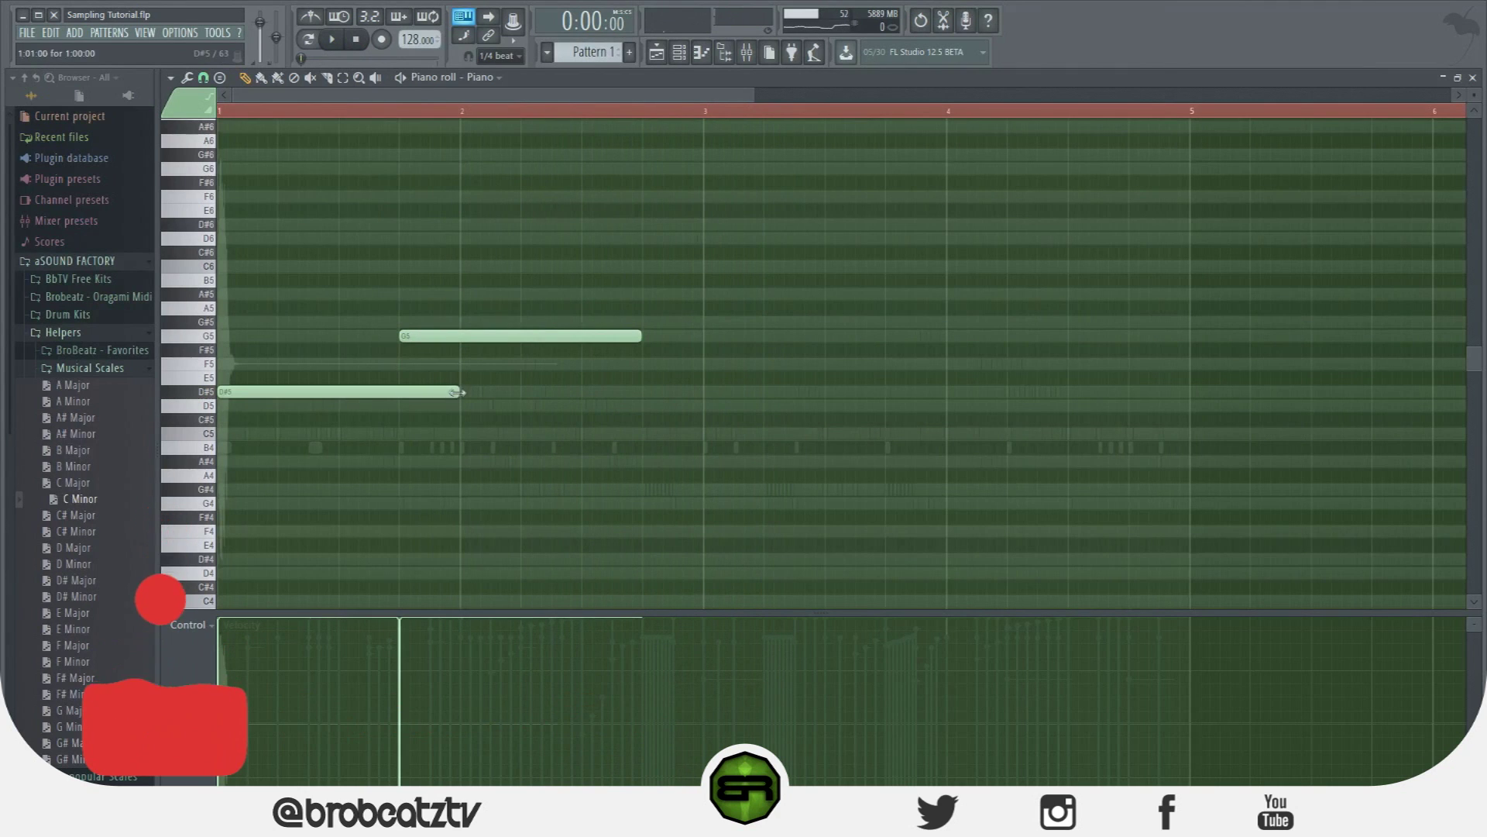
pyautogui.moveTo(459, 392); pyautogui.dragTo(398, 392)
pyautogui.press('space')
pyautogui.moveTo(639, 336)
pyautogui.mouseDown()
pyautogui.moveTo(498, 358)
pyautogui.moveTo(640, 356)
pyautogui.mouseUp()
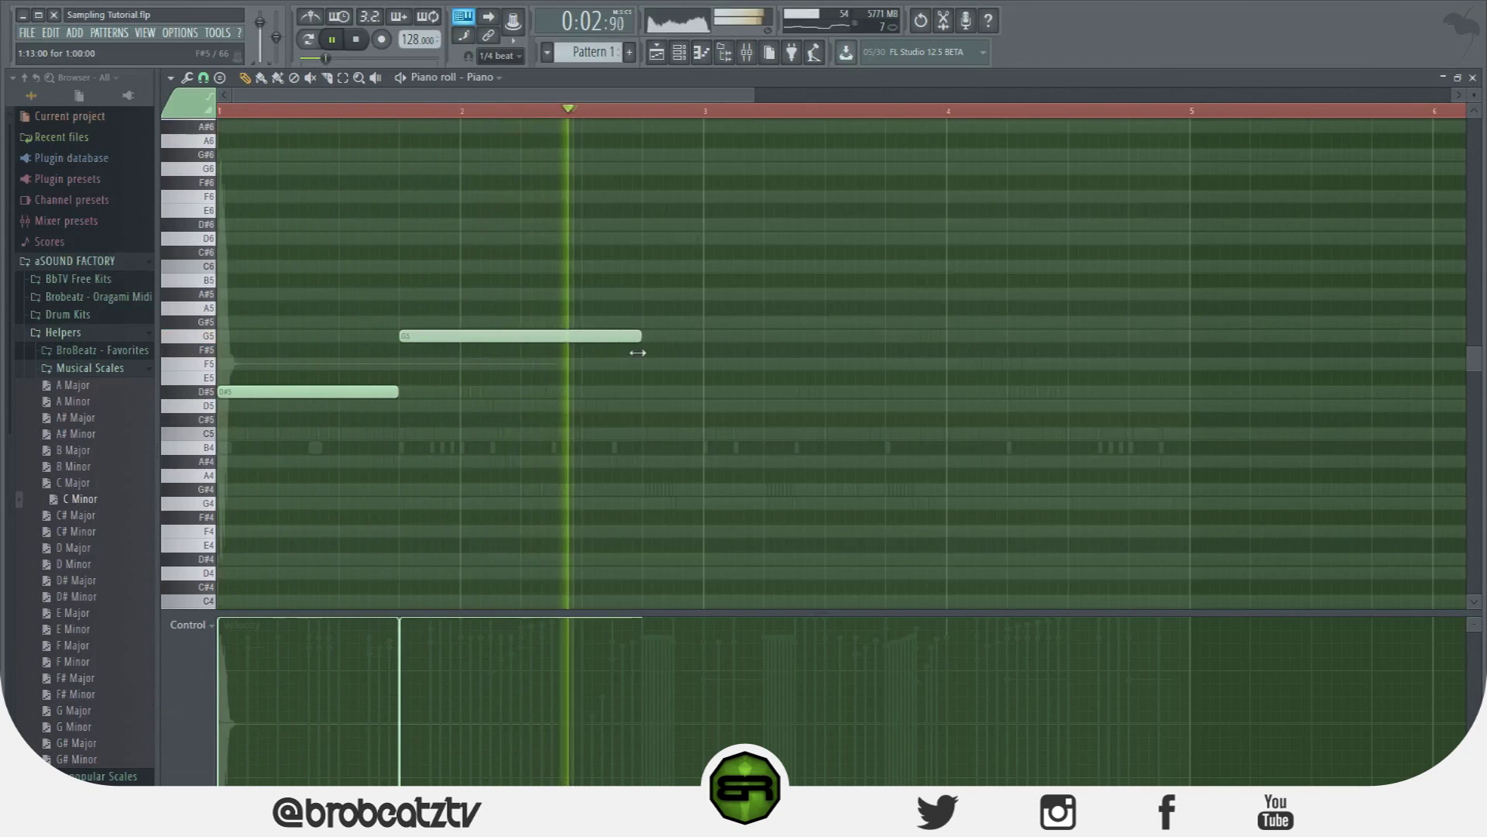
# Add a three-beat A#5 note at the start of bar 3 and a G5 from its beat 4 to the end of bar 4.
pyautogui.click(713, 299)
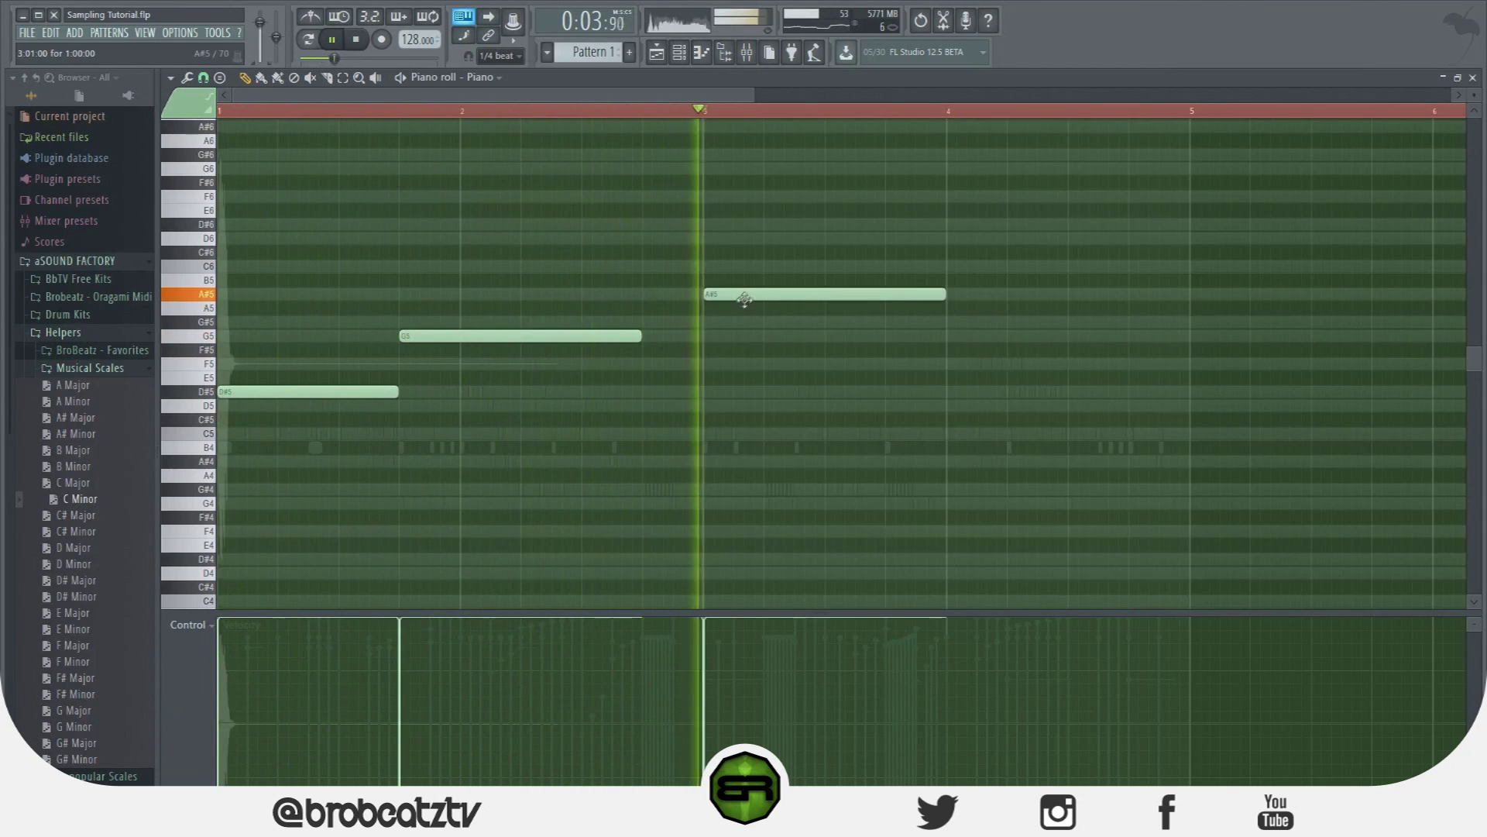
pyautogui.click(890, 337)
pyautogui.moveTo(957, 303); pyautogui.dragTo(891, 303)
pyautogui.moveTo(1117, 347); pyautogui.dragTo(1188, 339)
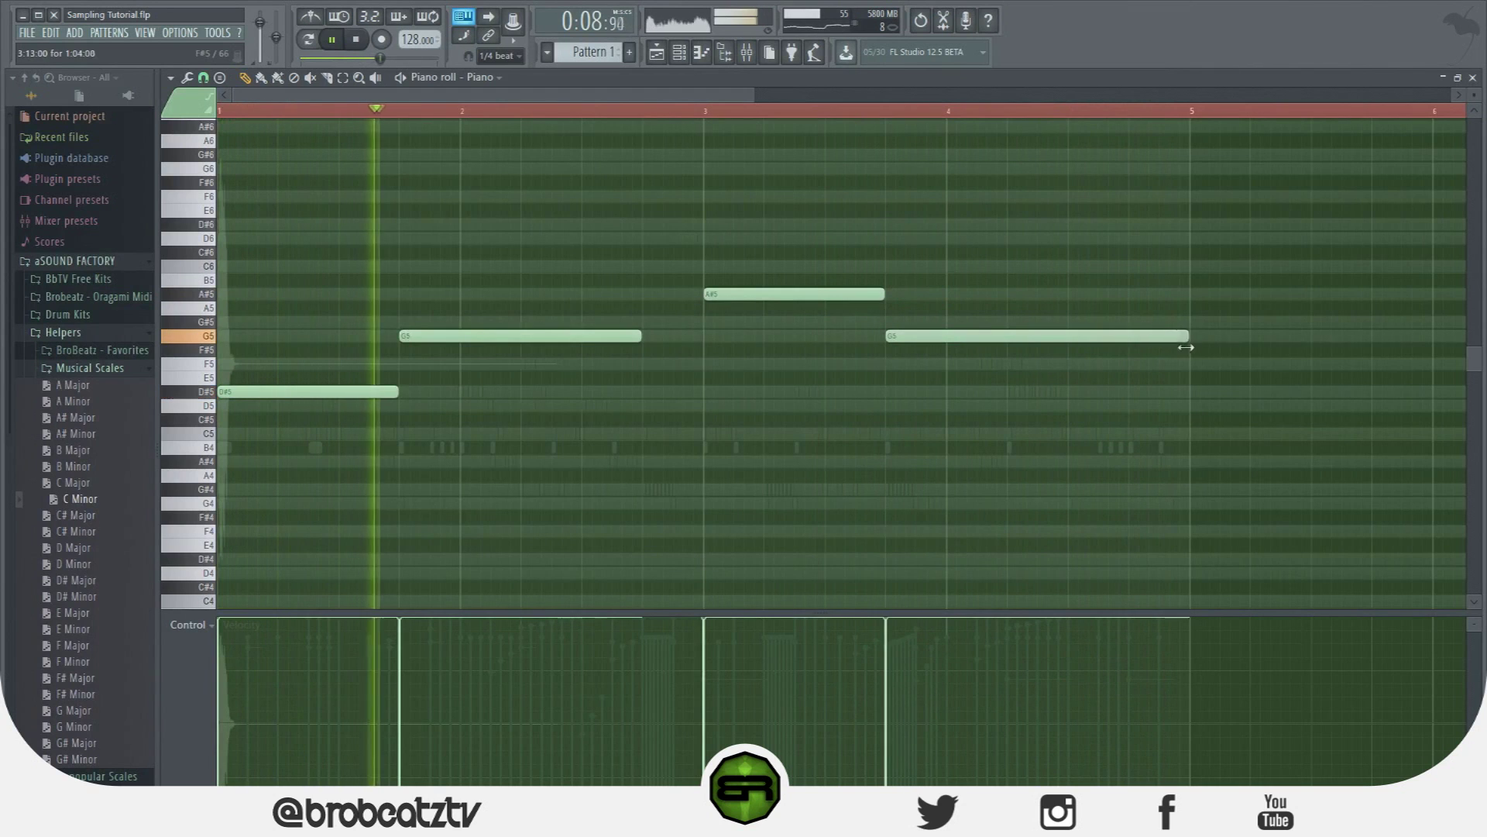
# Lower the velocity of all the piano notes and extend the first G5 note to the end of bar 2.
pyautogui.press('space')
pyautogui.hotkey('ctrl', 'a')
pyautogui.scroll(-3, 688, 342)
pyautogui.hotkey('ctrl', 'd')
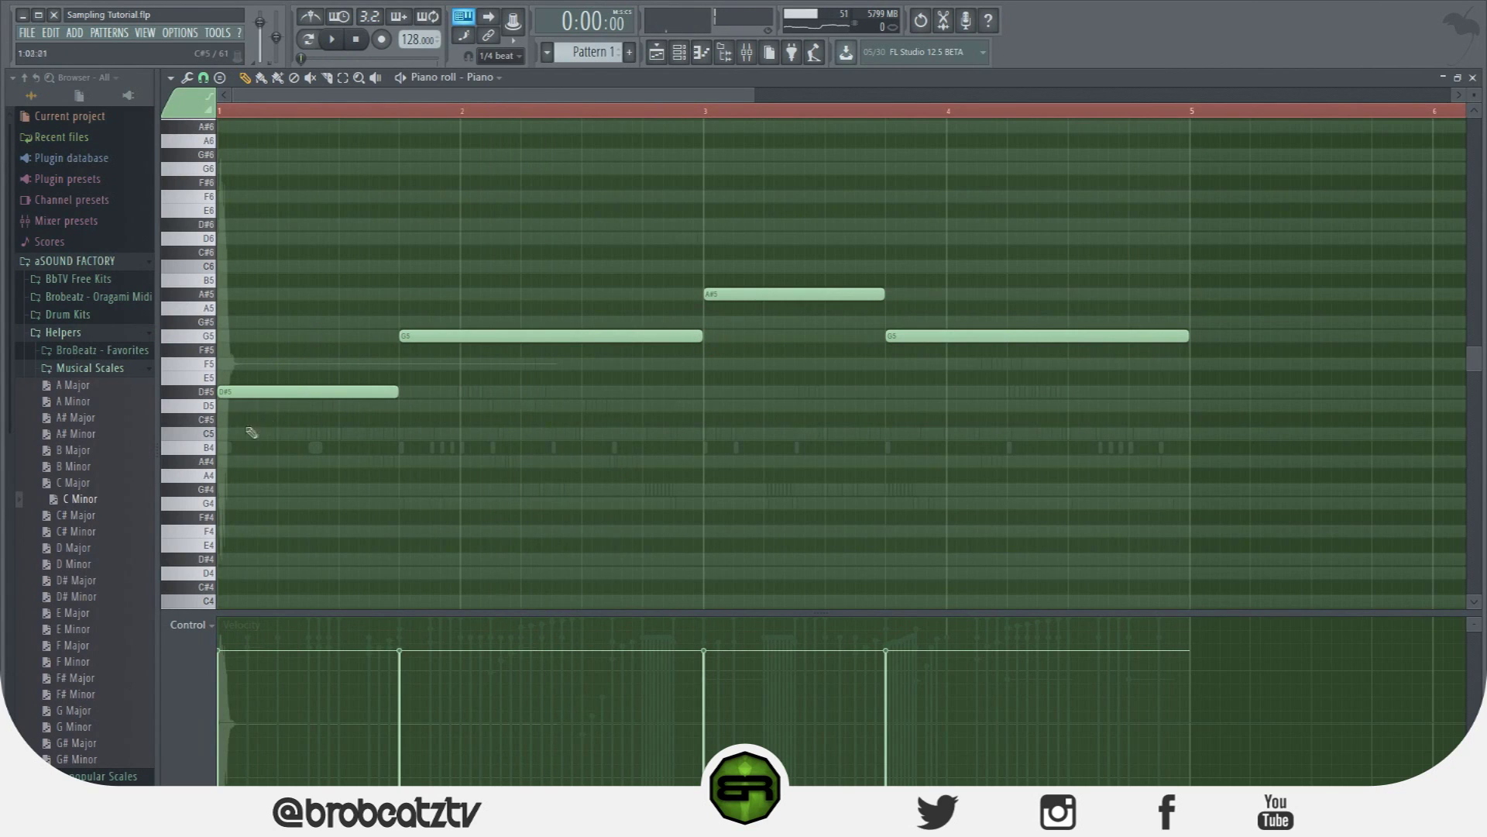
# Add C5 and G#4 notes below the opening D#5, each three beats long, to form a chord.
pyautogui.moveTo(261, 431); pyautogui.dragTo(175, 436)
pyautogui.click(234, 502)
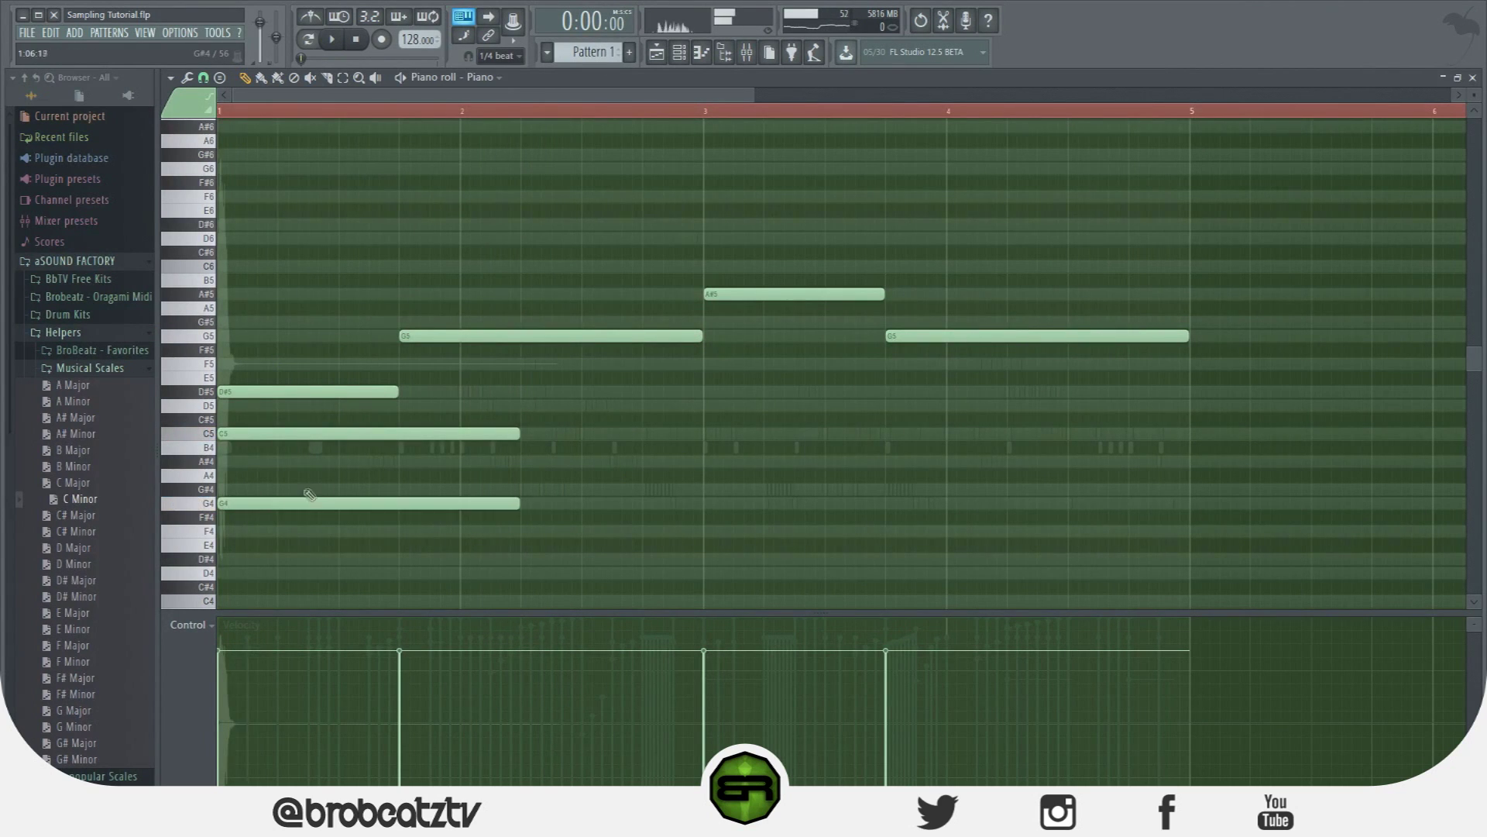
pyautogui.moveTo(270, 489); pyautogui.dragTo(226, 490)
pyautogui.rightClick(241, 503)
pyautogui.moveTo(496, 406); pyautogui.dragTo(395, 490)
pyautogui.press('space')
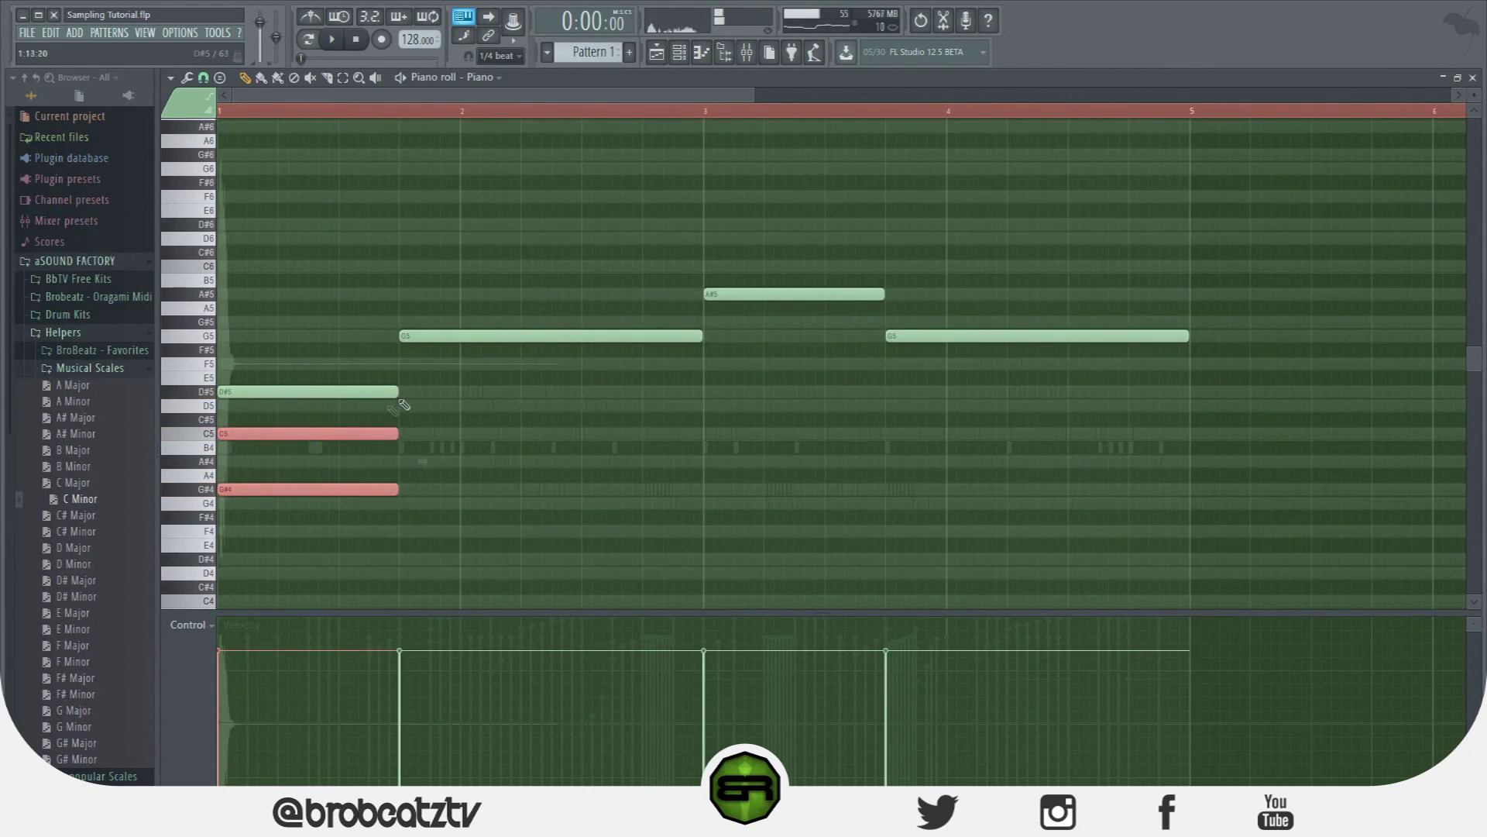
# Duplicate the two lower chord notes to beat 4 of bar 1 as D#5 and C5, and play the pattern.
pyautogui.moveTo(336, 432); pyautogui.dragTo(520, 395)
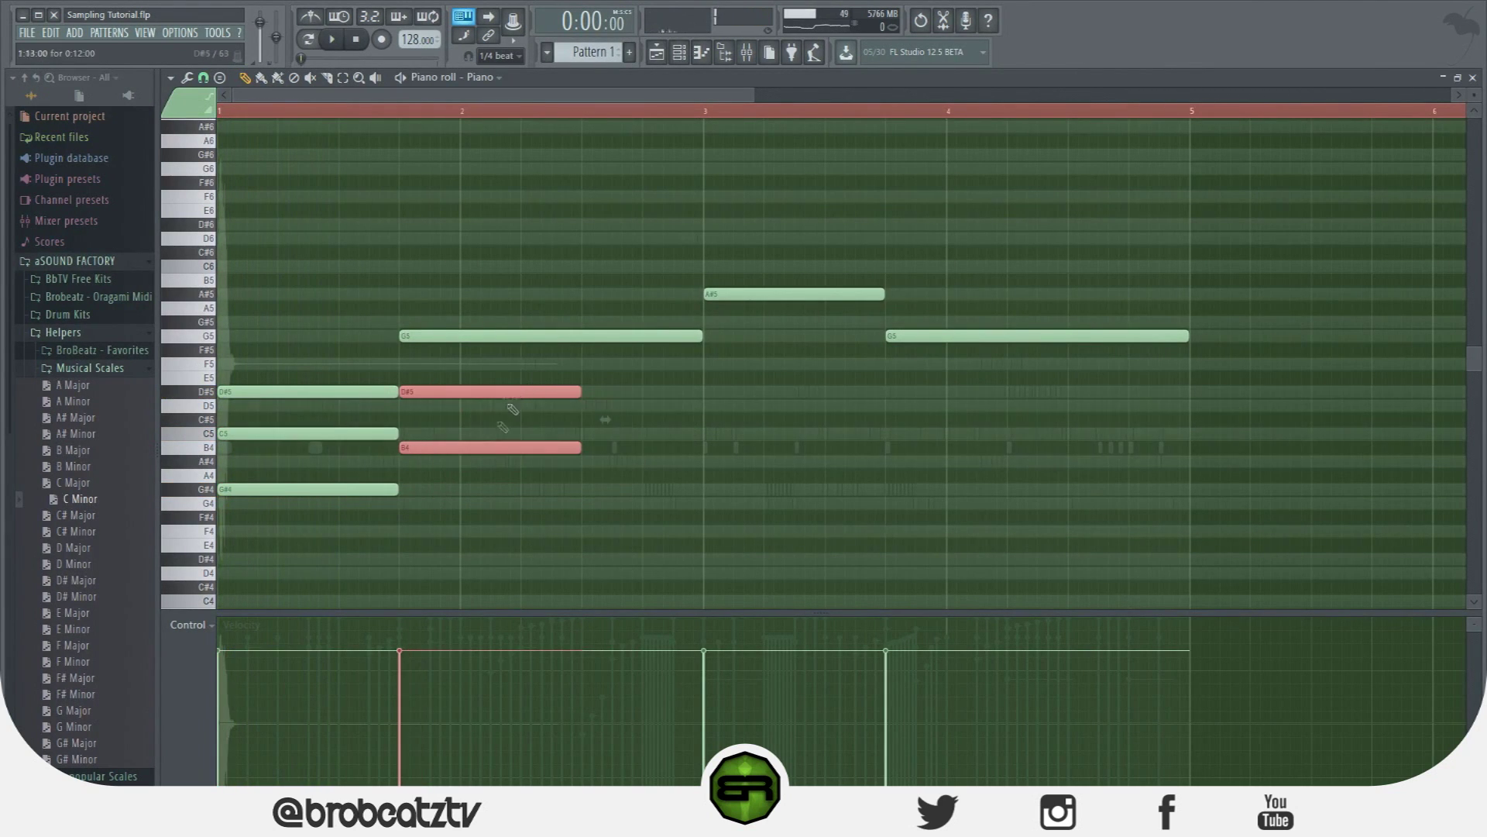
pyautogui.keyDown('ctrl'); pyautogui.click(477, 489); pyautogui.keyUp('ctrl')
pyautogui.moveTo(462, 449); pyautogui.dragTo(462, 435)
pyautogui.press('space')
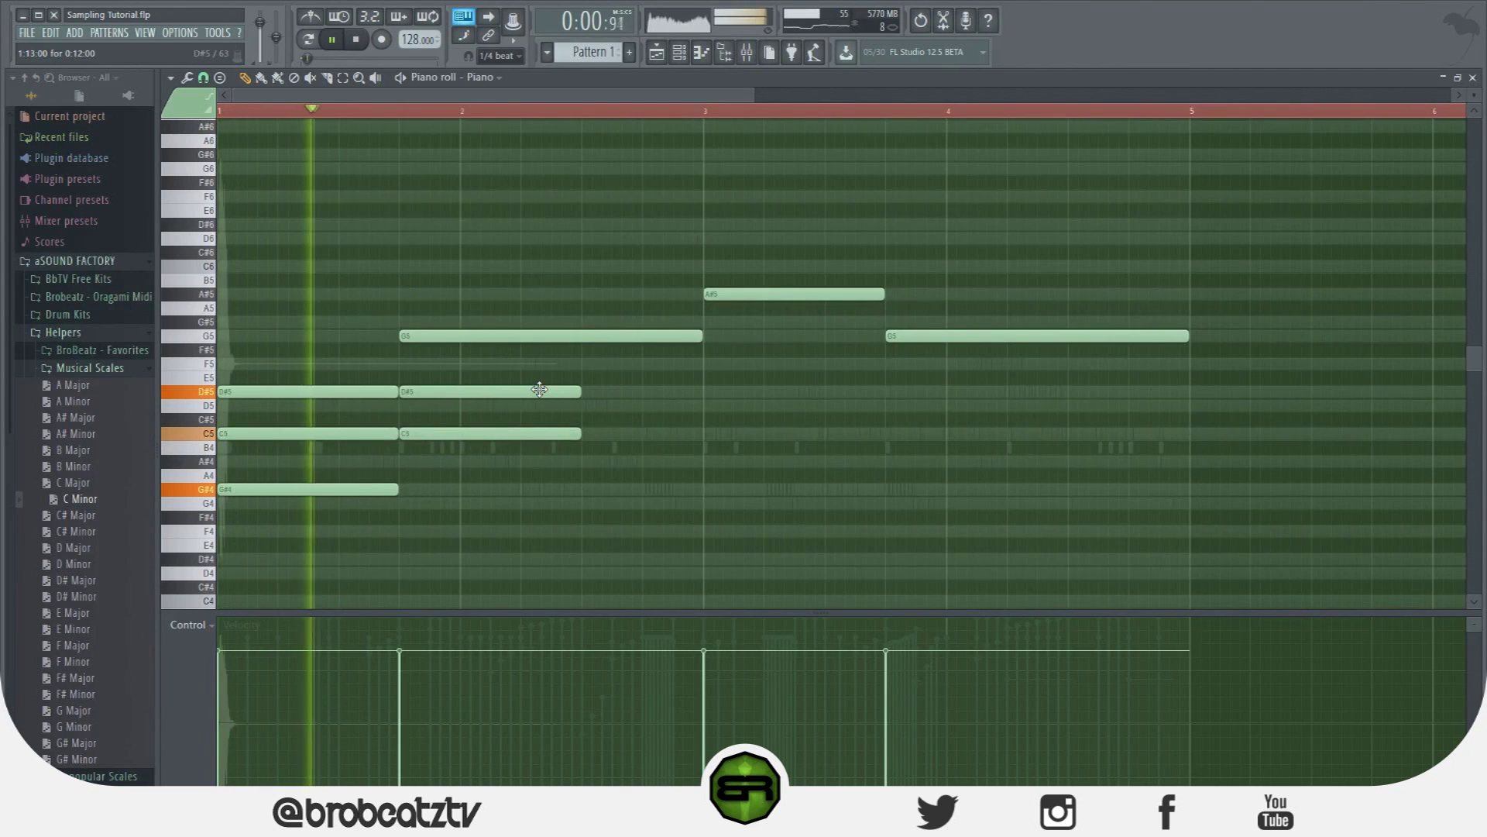
# Delete the upper duplicated note at beat 4 of bar 1, move the remaining C5 up to D5, and play the pattern.
pyautogui.press('space')
pyautogui.moveTo(546, 389); pyautogui.dragTo(522, 412)
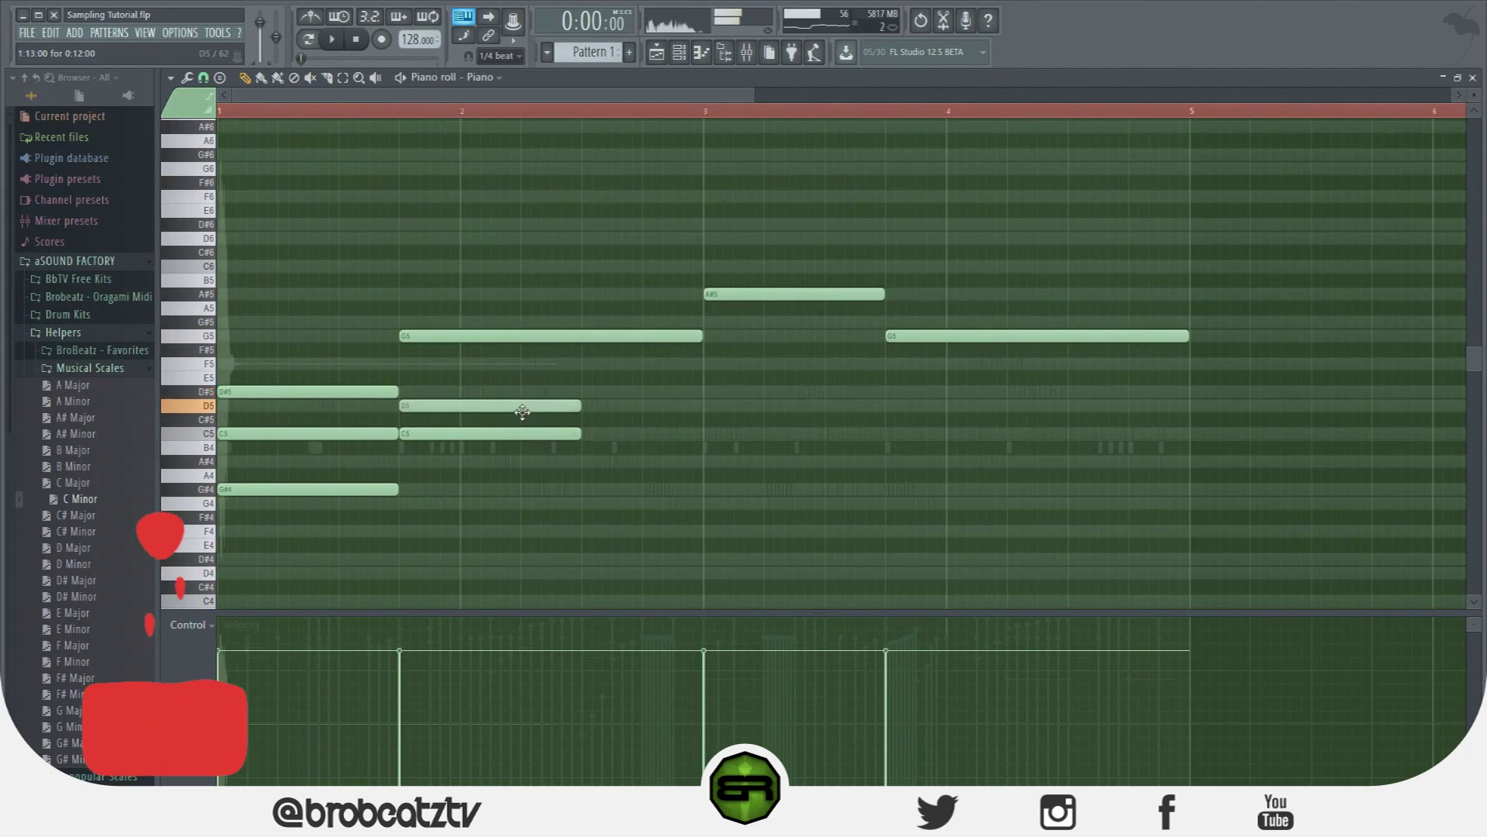
pyautogui.rightClick(522, 412)
pyautogui.press('space')
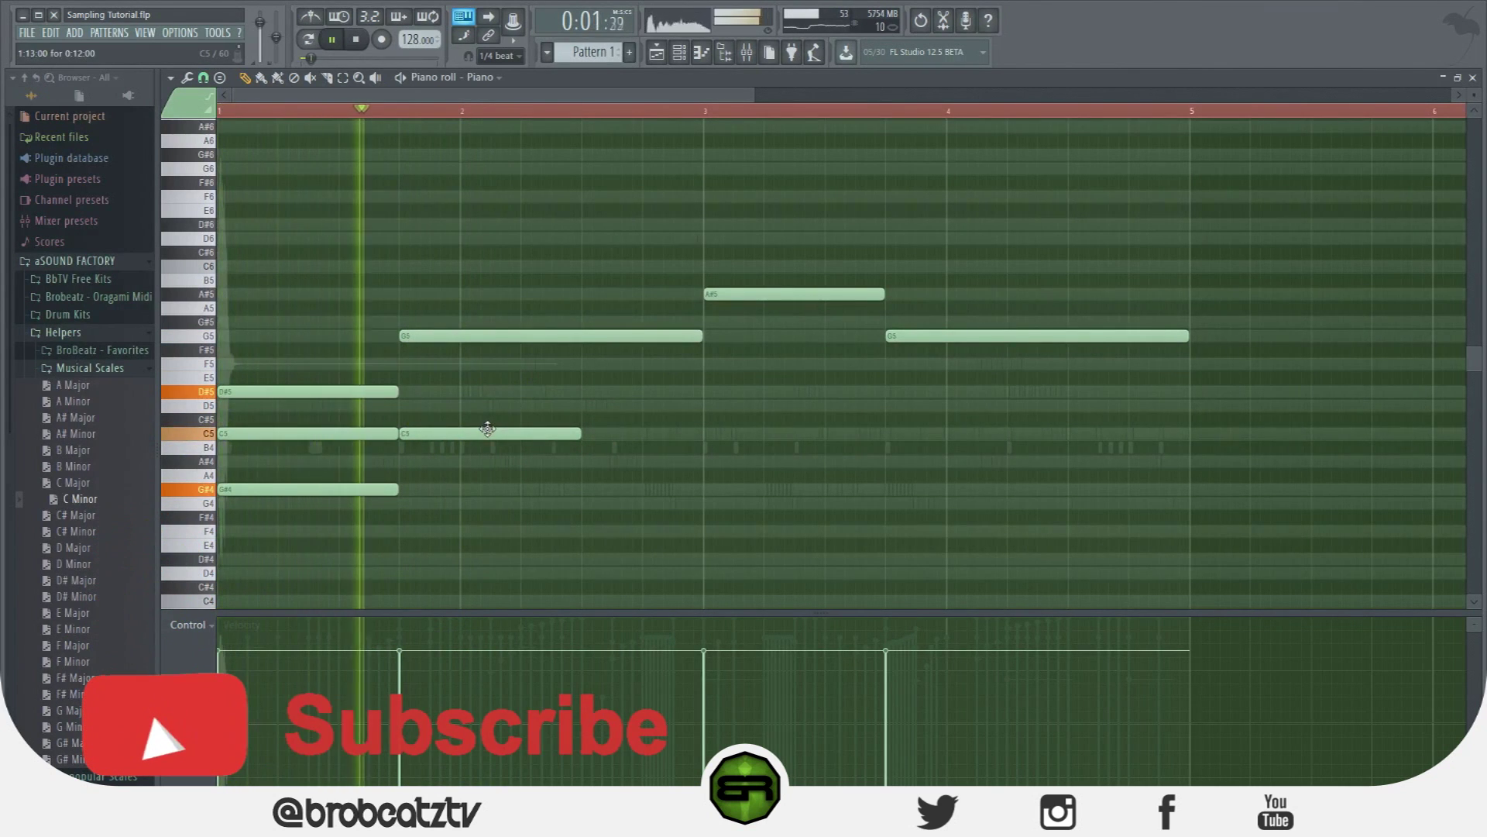
pyautogui.press('space')
pyautogui.moveTo(487, 428); pyautogui.dragTo(487, 397)
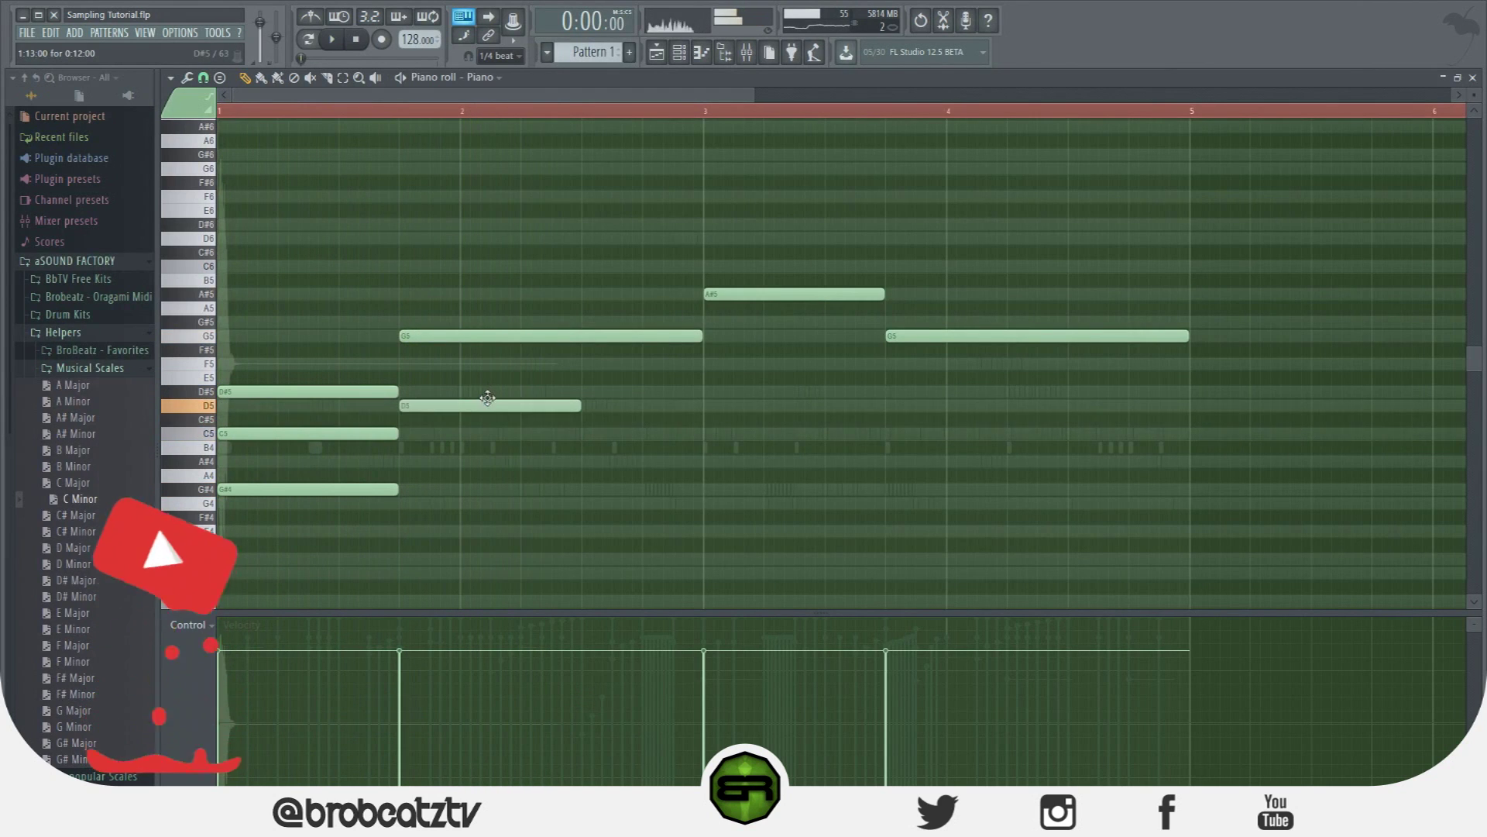
pyautogui.press('space')
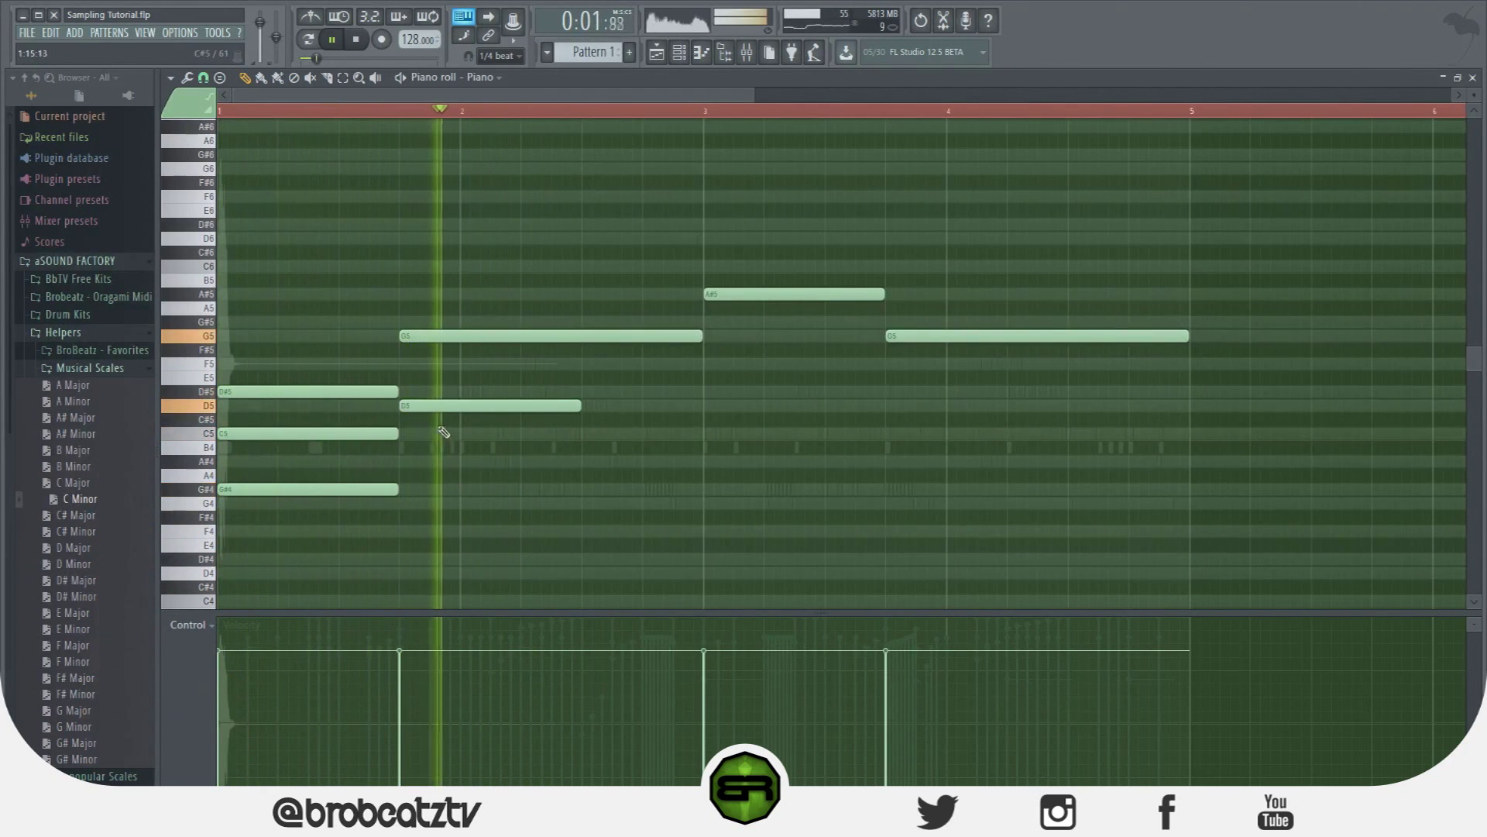
# Raise the D5 at beat 4 of bar 1 to D#5 and add a three-beat A#4 below it.
pyautogui.moveTo(423, 405); pyautogui.dragTo(422, 391)
pyautogui.click(444, 463)
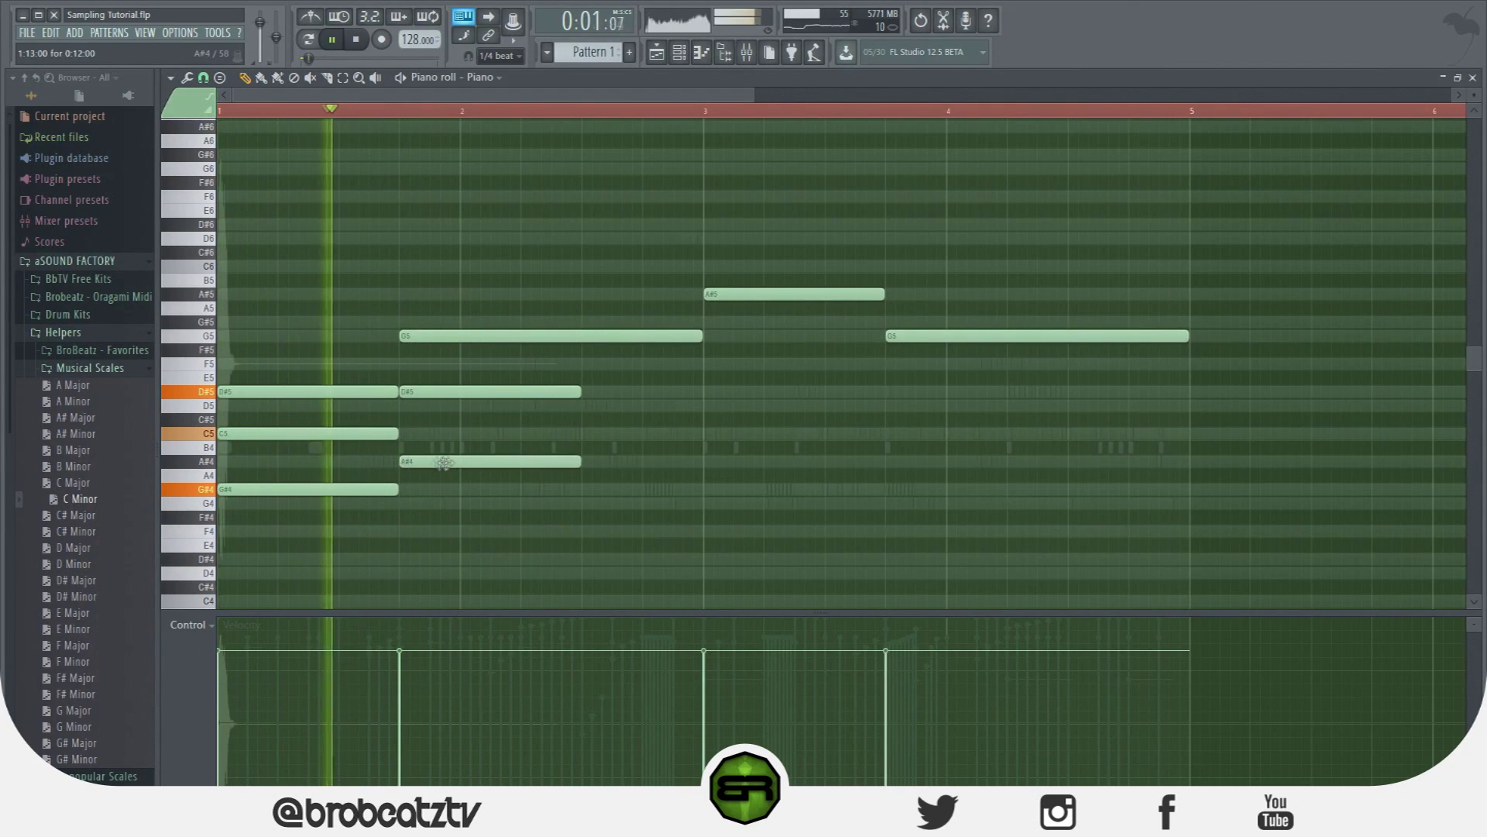
pyautogui.moveTo(398, 365); pyautogui.dragTo(580, 462)
pyautogui.press('space')
# Add a two-beat C5 at beat 3 of bar 2, G5 and D#5 under the bar 3 A#5, and D#5 and C5 under the last G5.
pyautogui.click(586, 433)
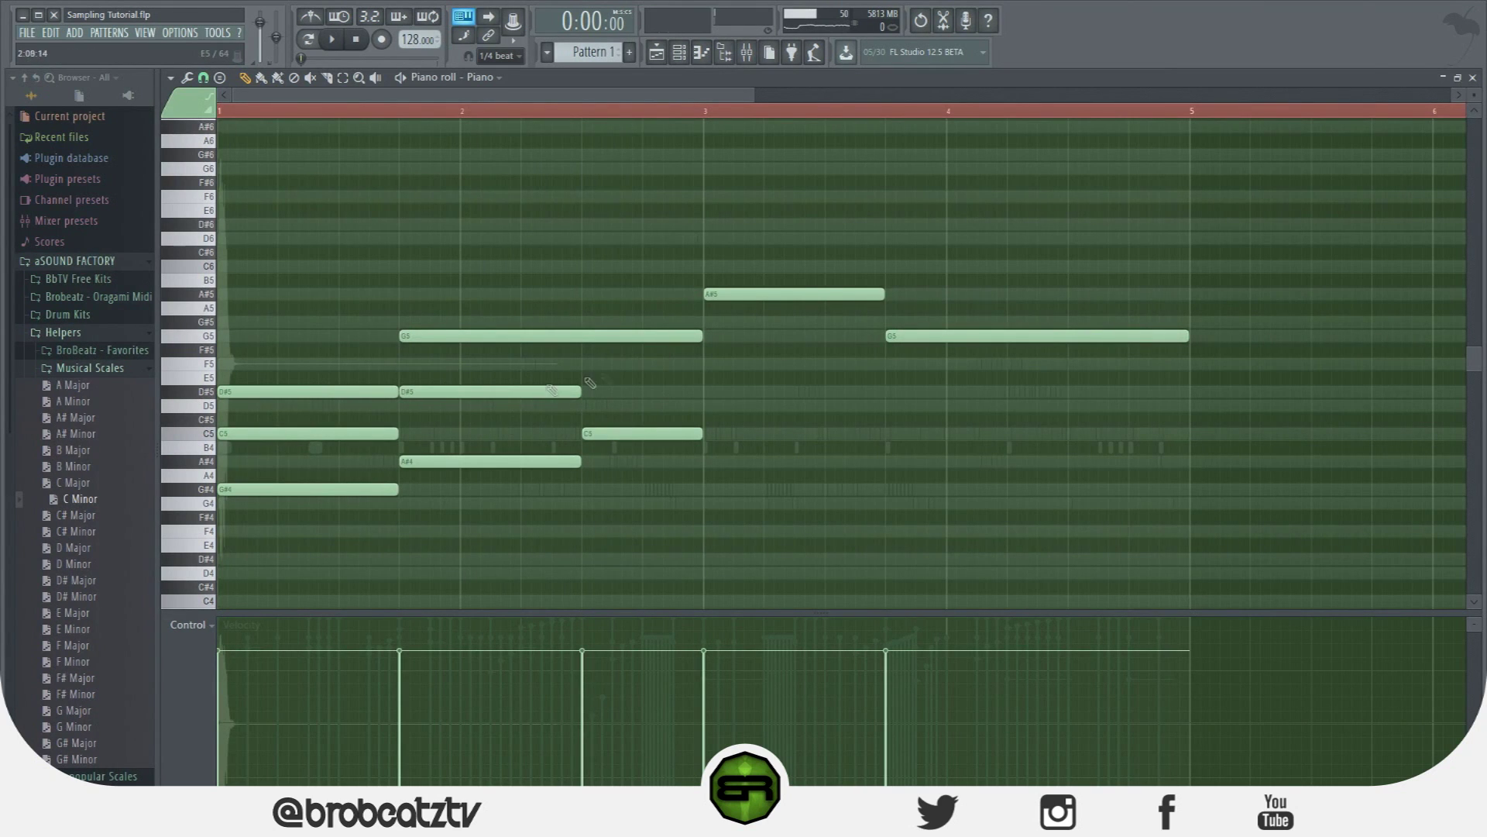
pyautogui.moveTo(306, 419)
pyautogui.mouseDown()
pyautogui.moveTo(296, 517)
pyautogui.moveTo(842, 477)
pyautogui.moveTo(790, 387)
pyautogui.mouseUp()
pyautogui.rightClick(789, 426)
pyautogui.press('space')
pyautogui.moveTo(824, 321); pyautogui.dragTo(929, 431)
pyautogui.rightClick(1092, 422)
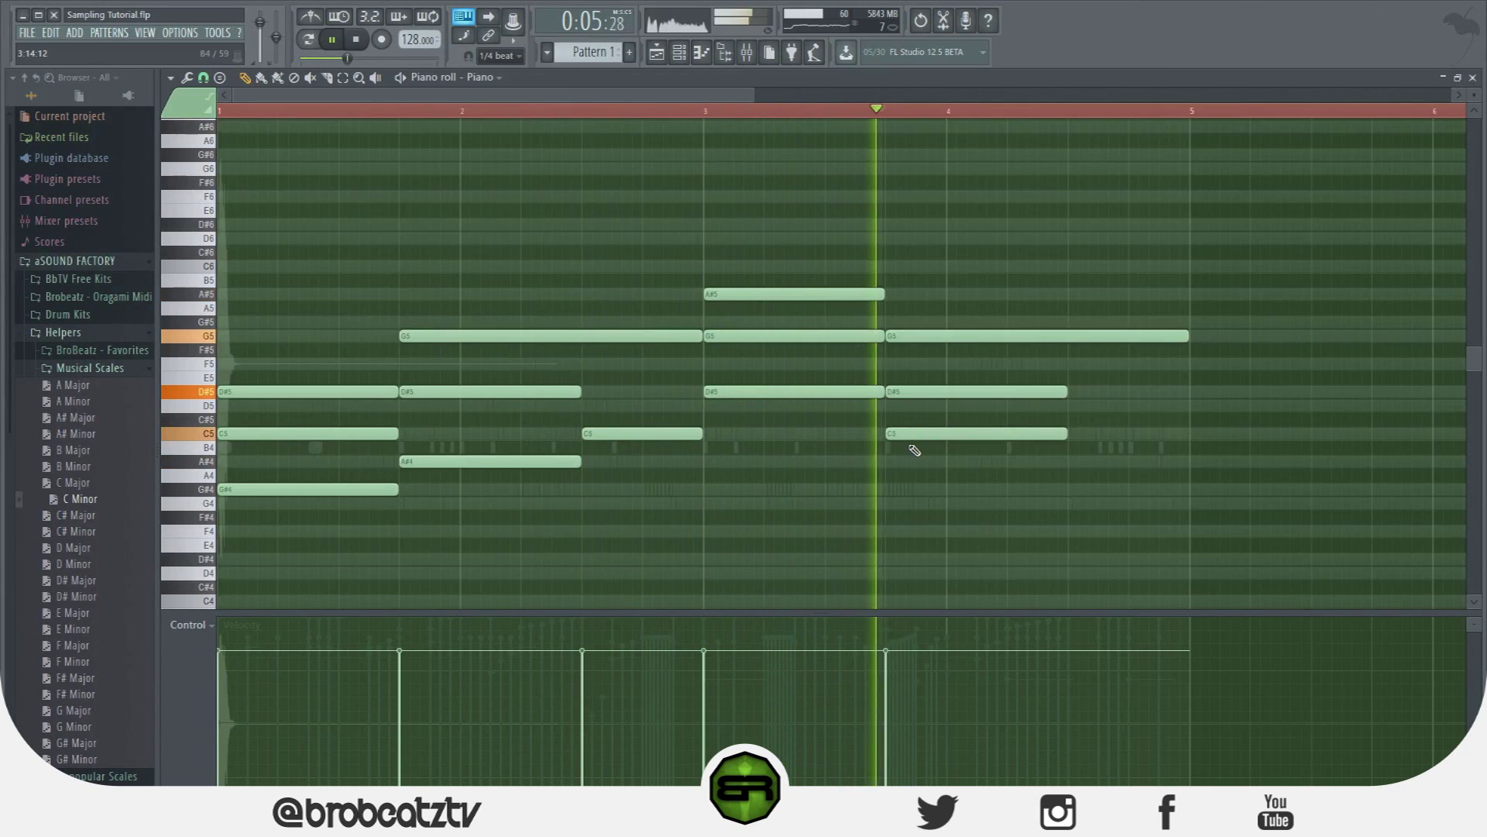
# Move the two-beat C5 at beat 3 of bar 2 up to D5 and play the pattern.
pyautogui.press('space')
pyautogui.moveTo(607, 427); pyautogui.dragTo(605, 403)
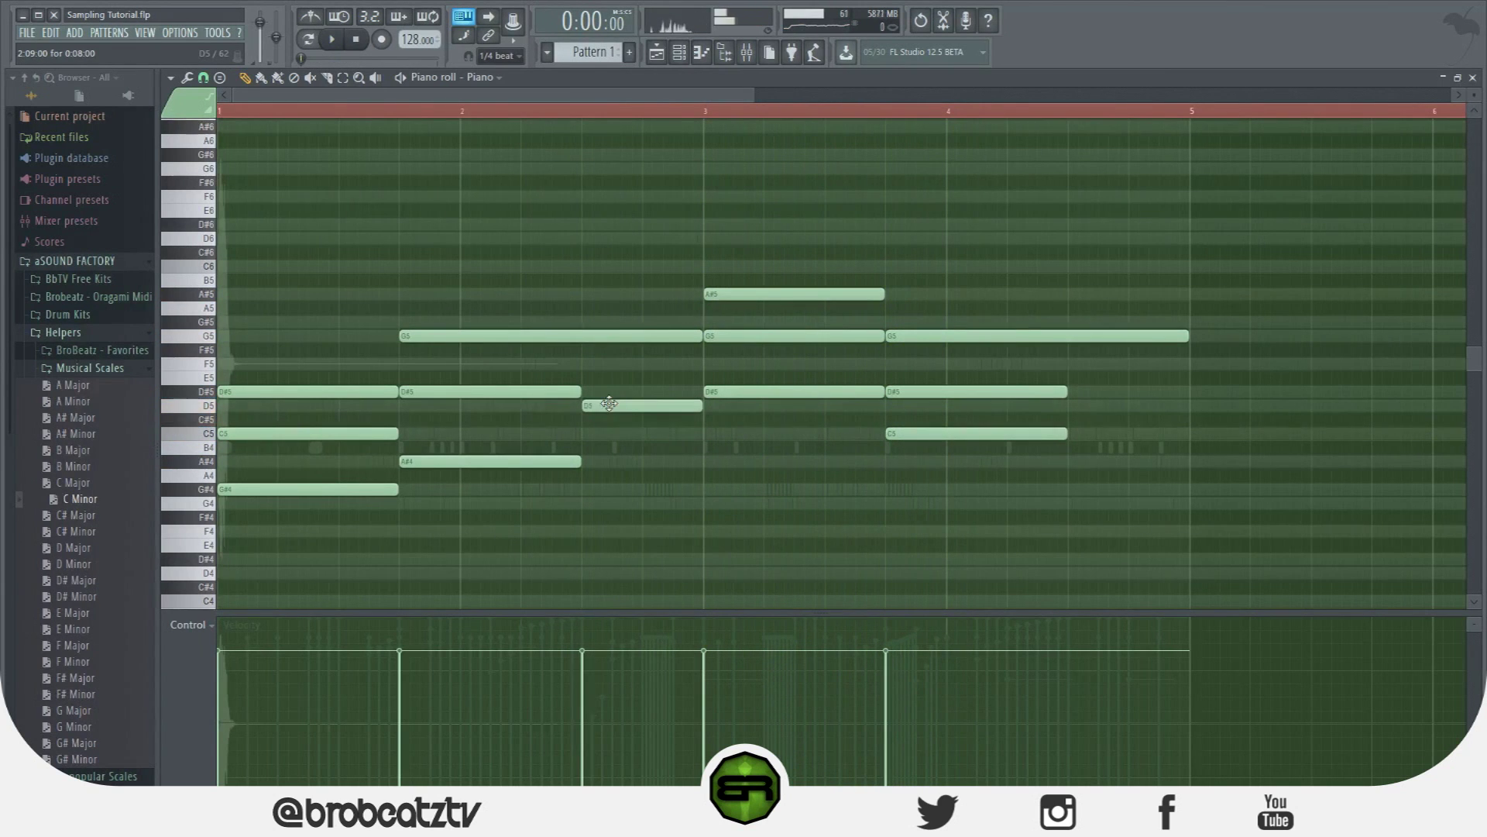
pyautogui.press('space')
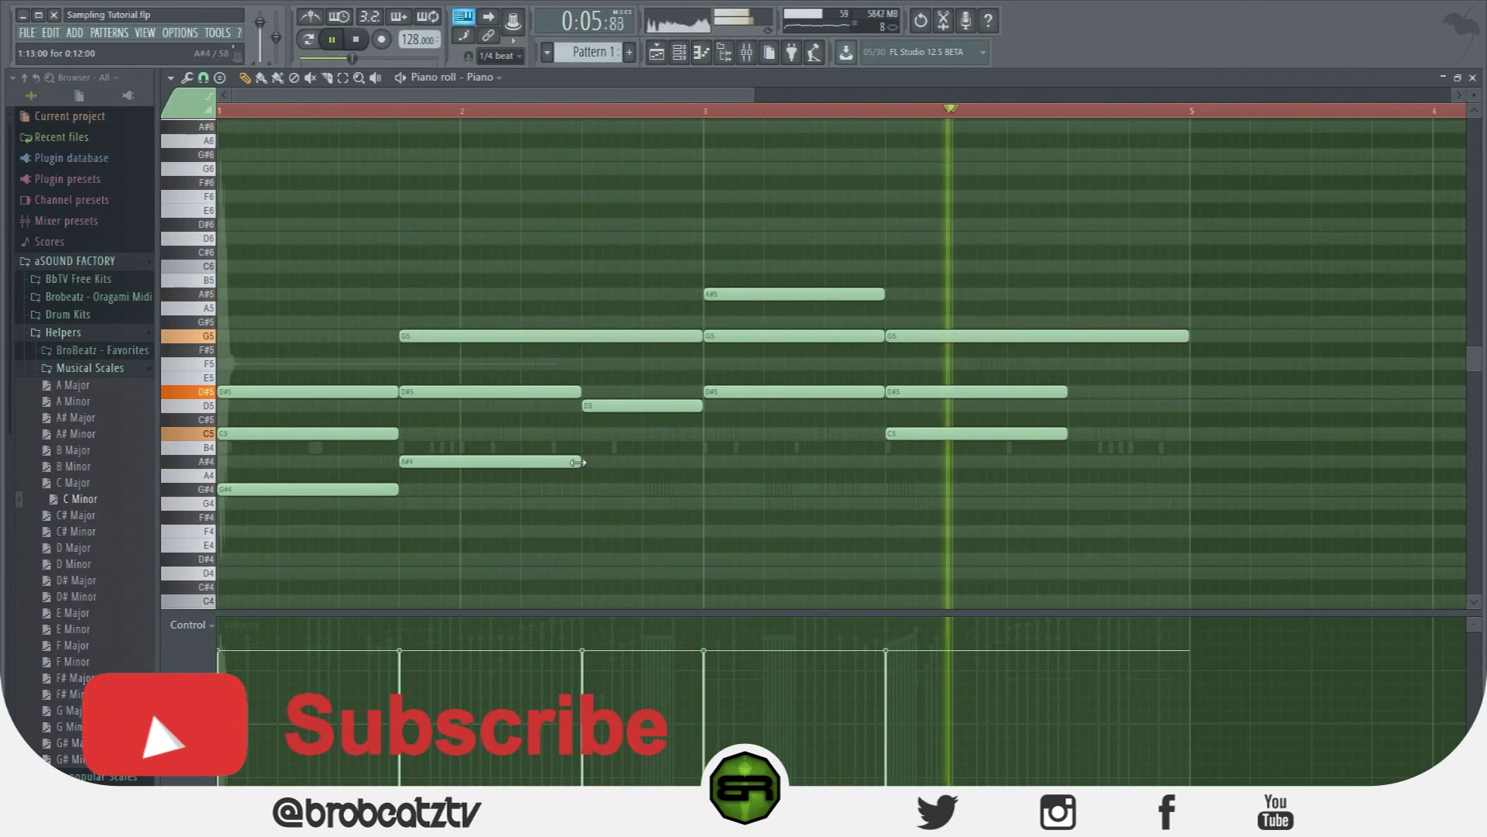
# Extend the A#4 to the end of bar 2 and the last D#5 and C5 to the end of bar 4.
pyautogui.moveTo(579, 462); pyautogui.dragTo(698, 464)
pyautogui.moveTo(1158, 457); pyautogui.dragTo(1048, 375)
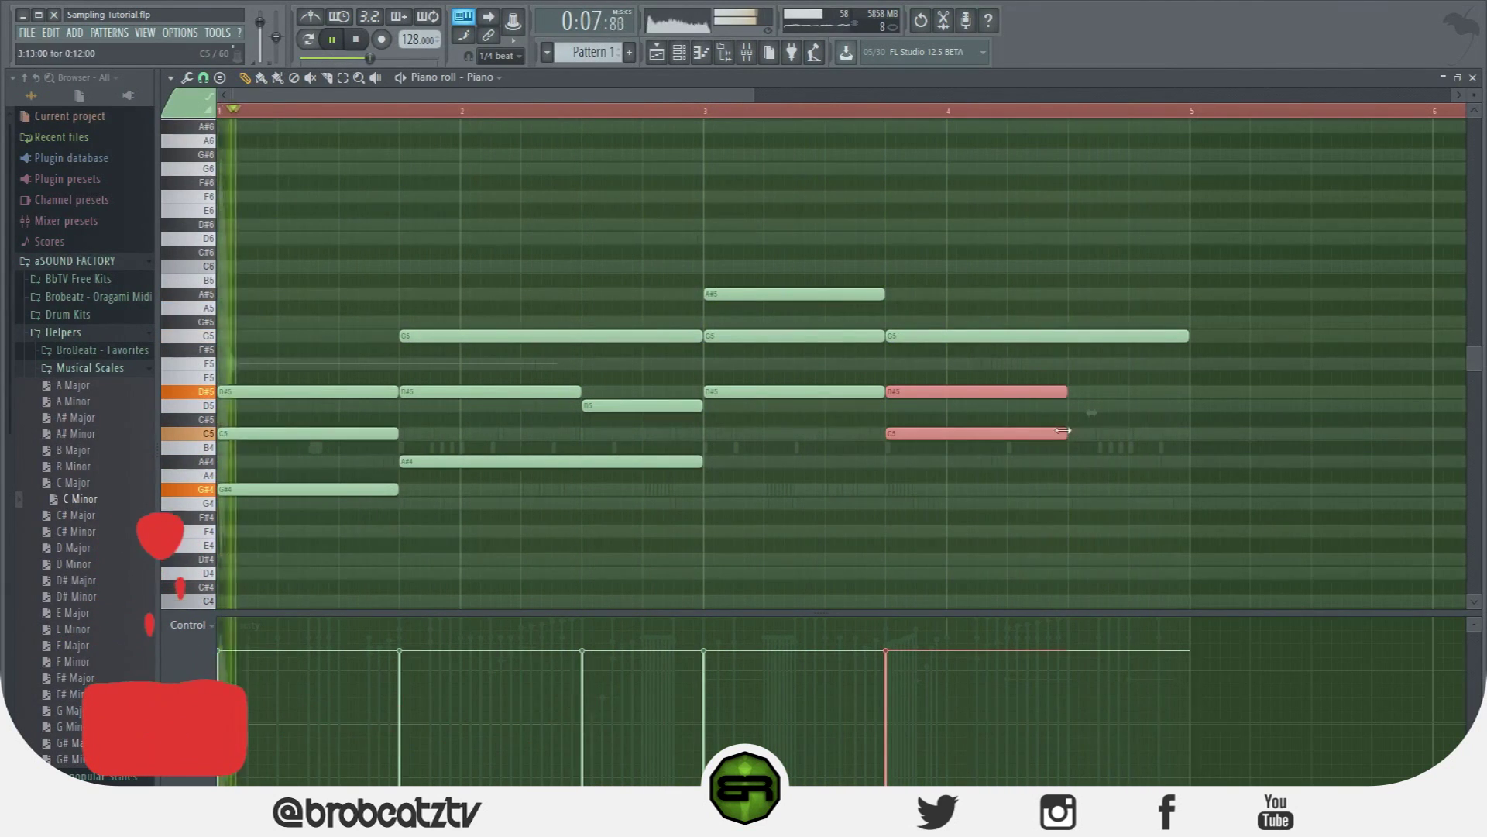
pyautogui.moveTo(1072, 465); pyautogui.dragTo(1184, 450)
pyautogui.press('space')
# Randomize the velocities of all the piano notes and lower their overall level slightly.
pyautogui.hotkey('ctrl', 'a')
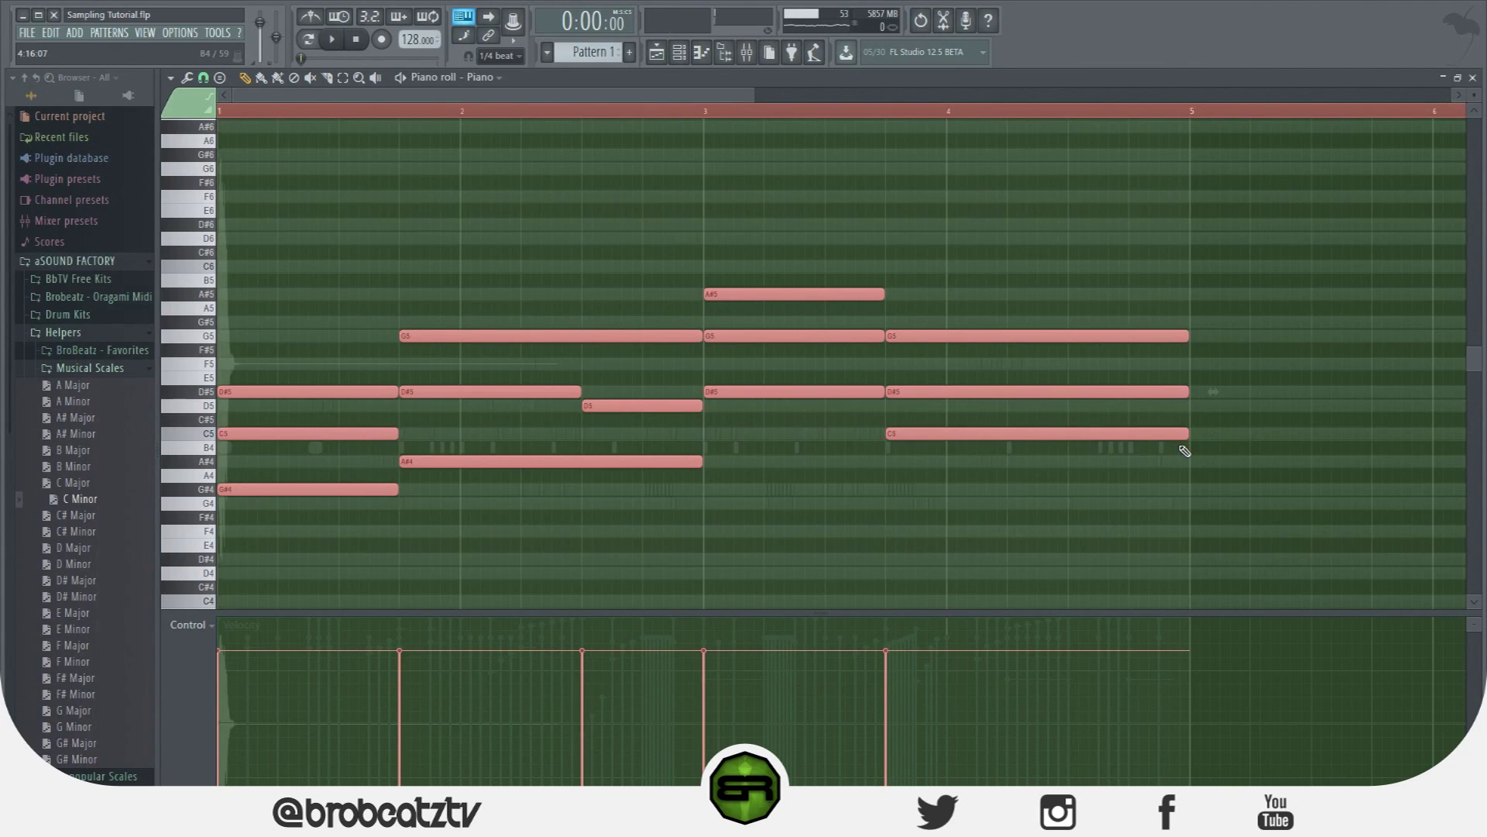
pyautogui.hotkey('alt', 'r')
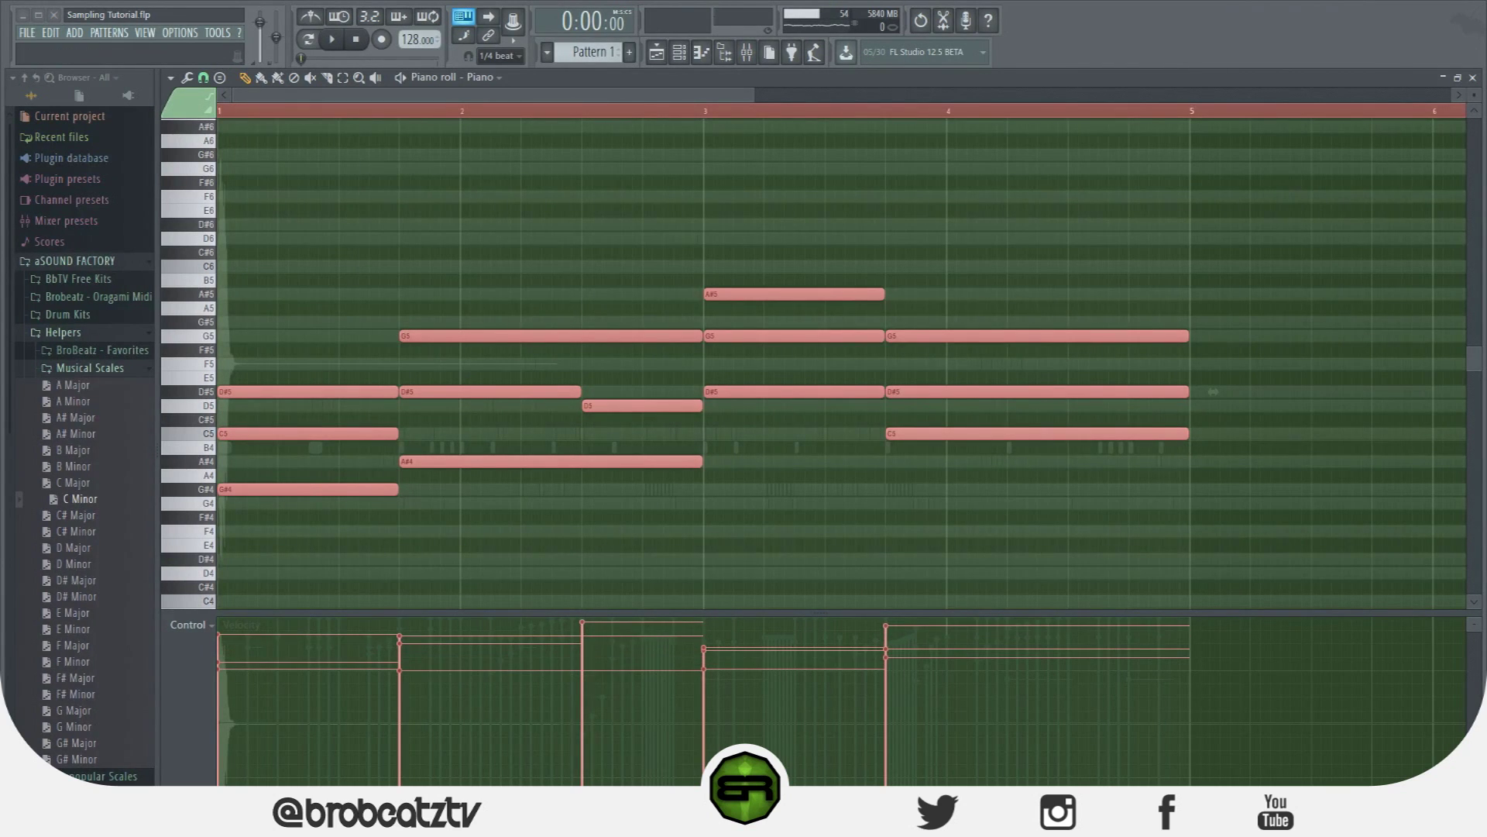
pyautogui.click(315, 547)
pyautogui.scroll(-4, 316, 548)
pyautogui.scroll(6, 341, 547)
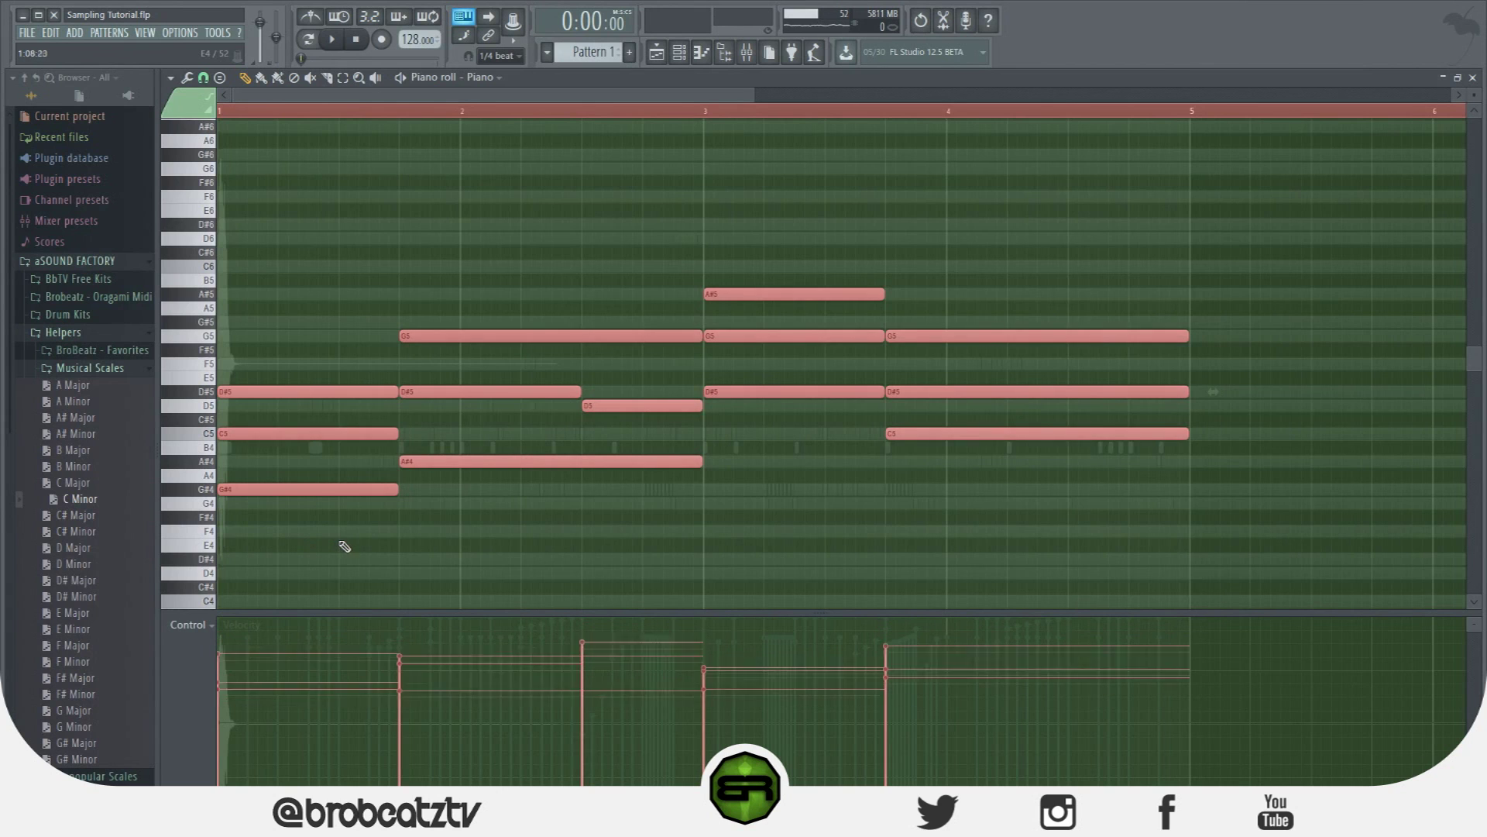
pyautogui.scroll(-3, 343, 544)
pyautogui.press('space')
pyautogui.hotkey('ctrl', 'd')
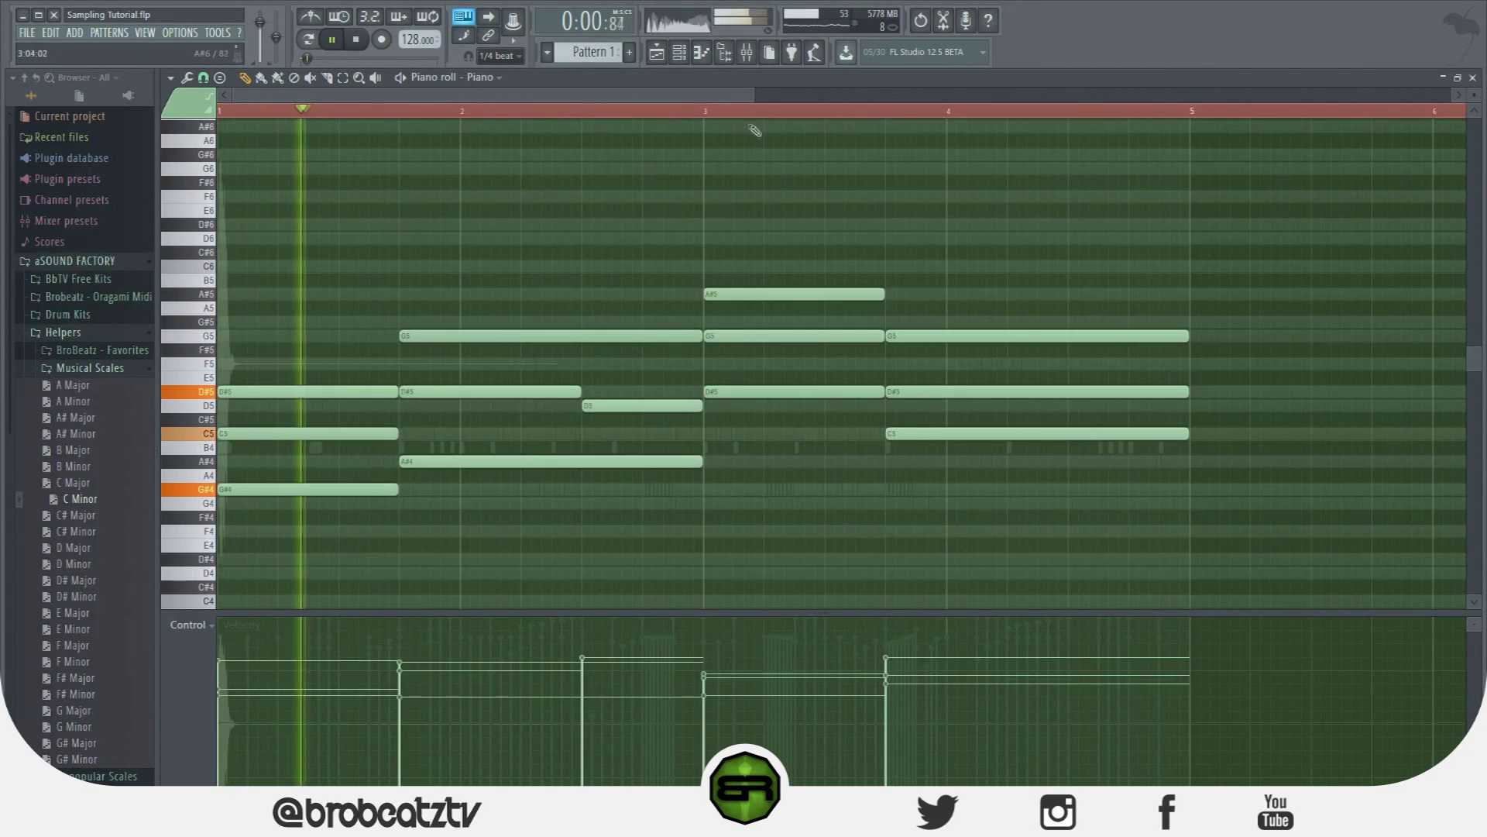
# Select all the piano notes and narrow the differences between their velocities during playback.
pyautogui.hotkey('ctrl', 'a')
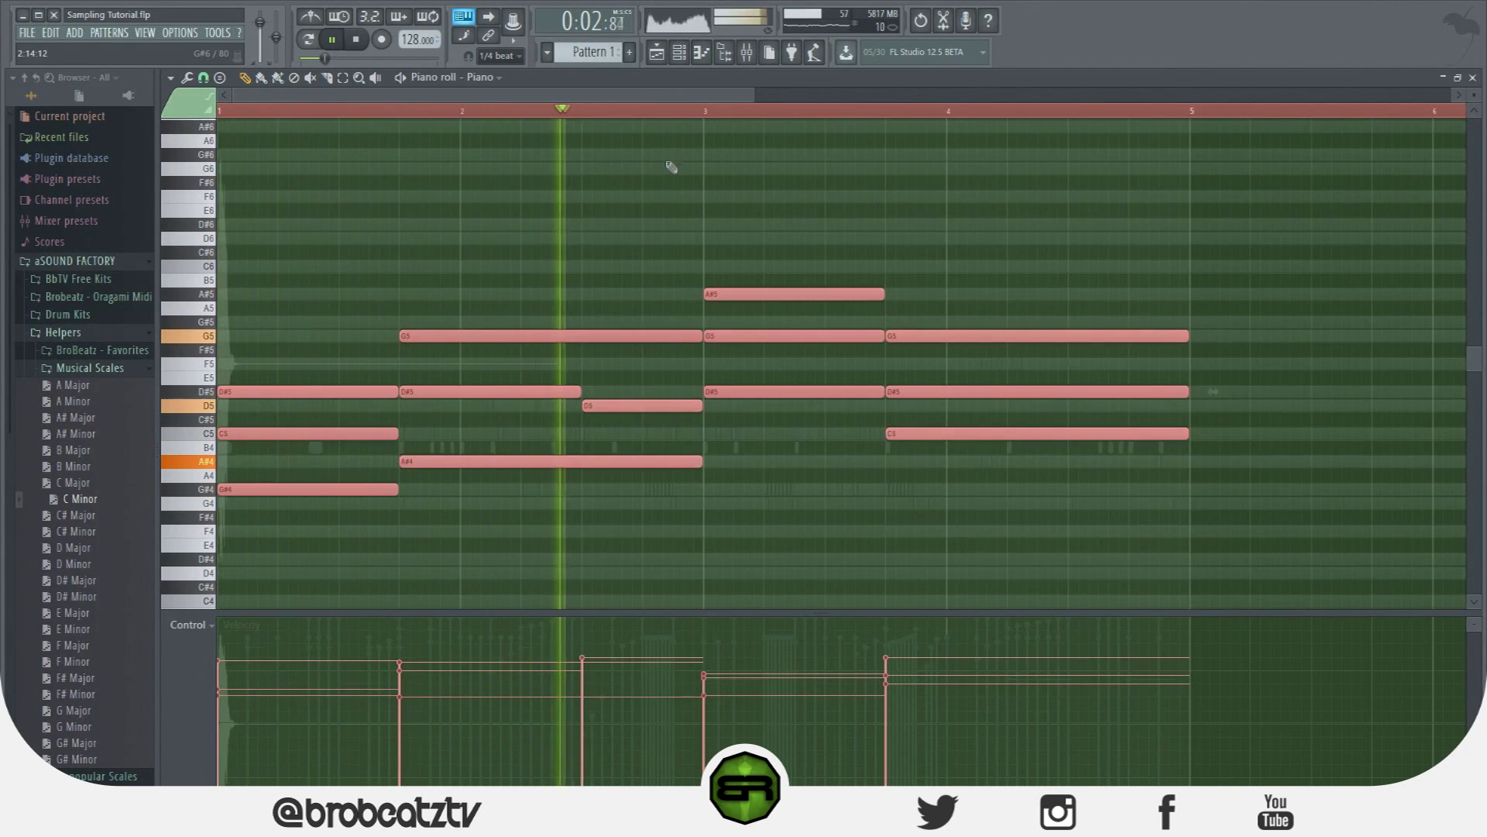
pyautogui.scroll(5, 672, 183)
pyautogui.scroll(-5, 673, 186)
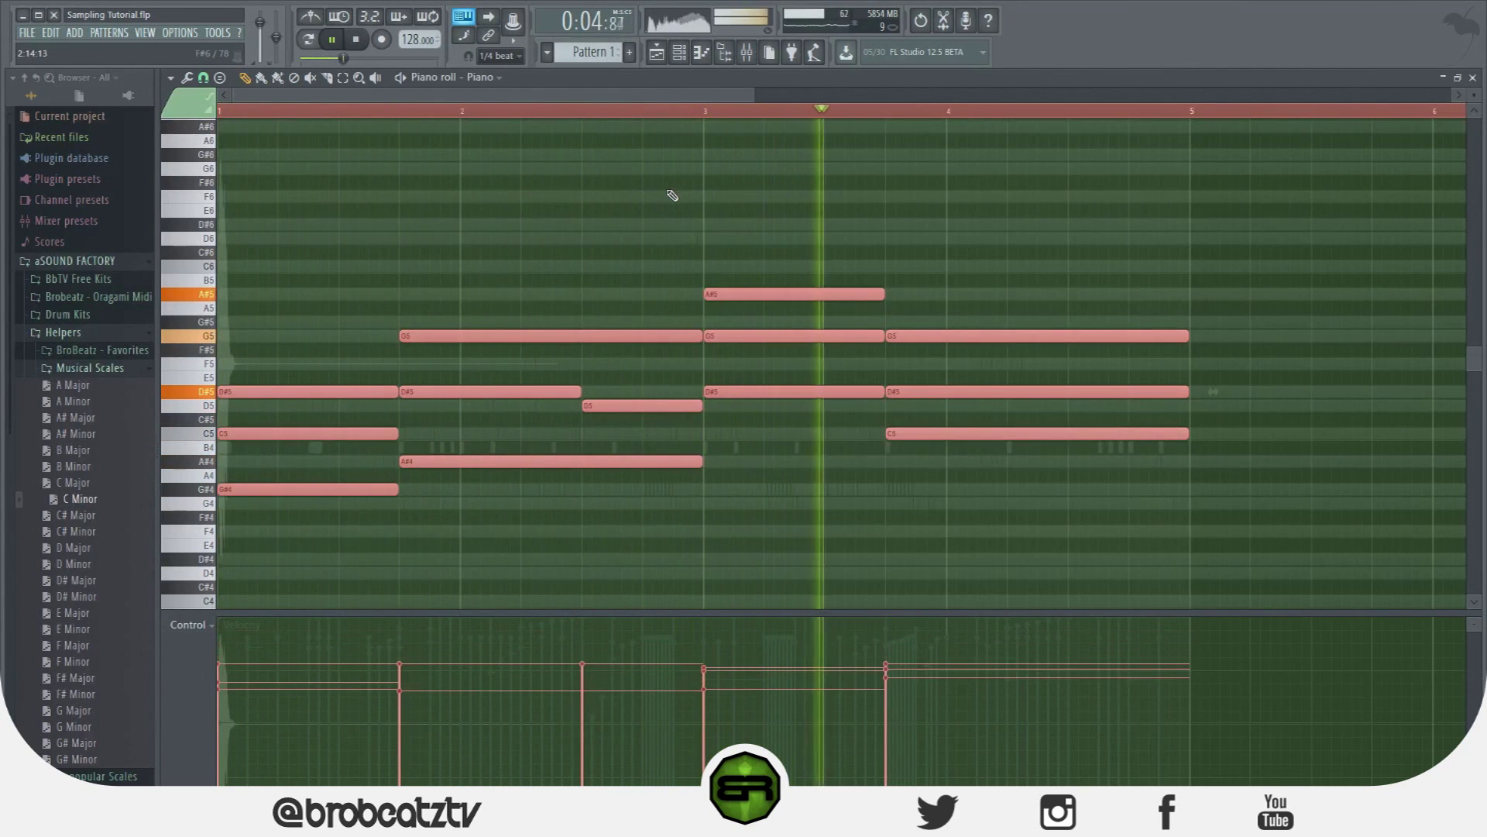
pyautogui.hotkey('ctrl', 'd')
# Select the top melody note of each piano chord and raise the velocity of these notes.
pyautogui.moveTo(983, 308); pyautogui.dragTo(941, 353)
pyautogui.moveTo(858, 274); pyautogui.dragTo(809, 327)
pyautogui.moveTo(474, 312); pyautogui.dragTo(352, 408)
pyautogui.scroll(4, 391, 379)
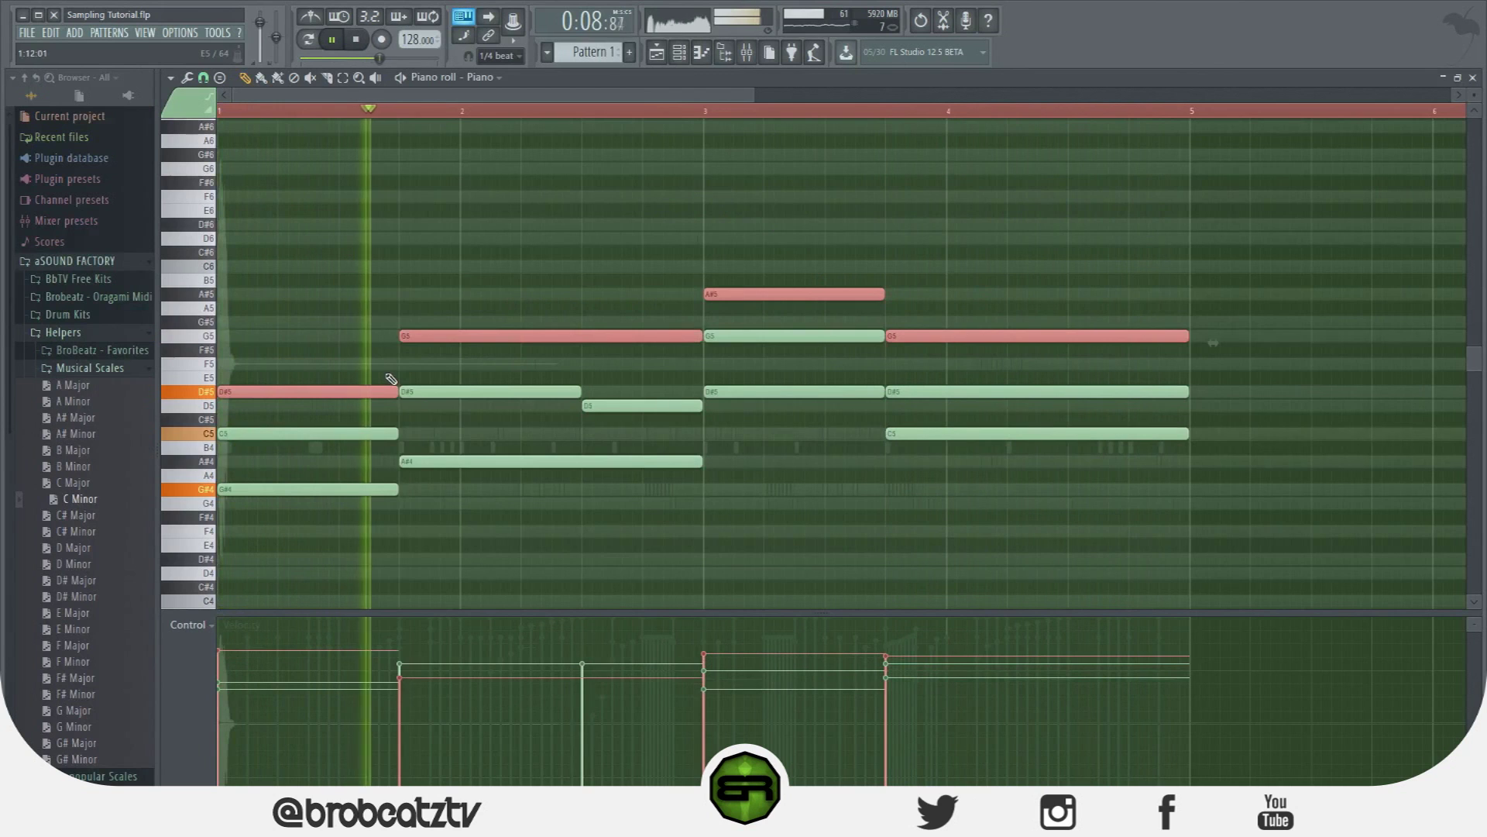
pyautogui.moveTo(401, 667); pyautogui.dragTo(888, 649)
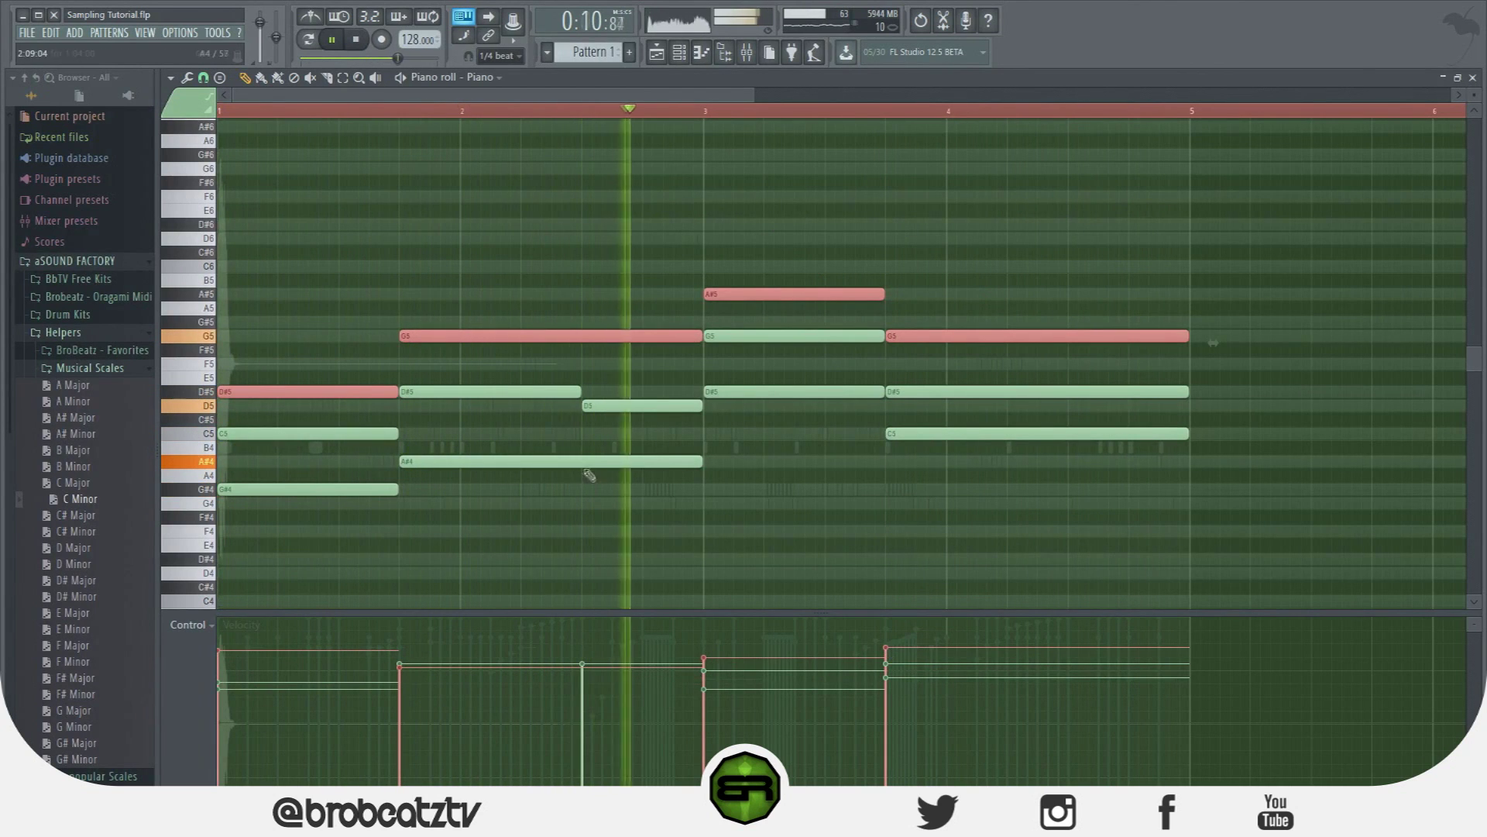
pyautogui.press('space')
pyautogui.scroll(2, 454, 443)
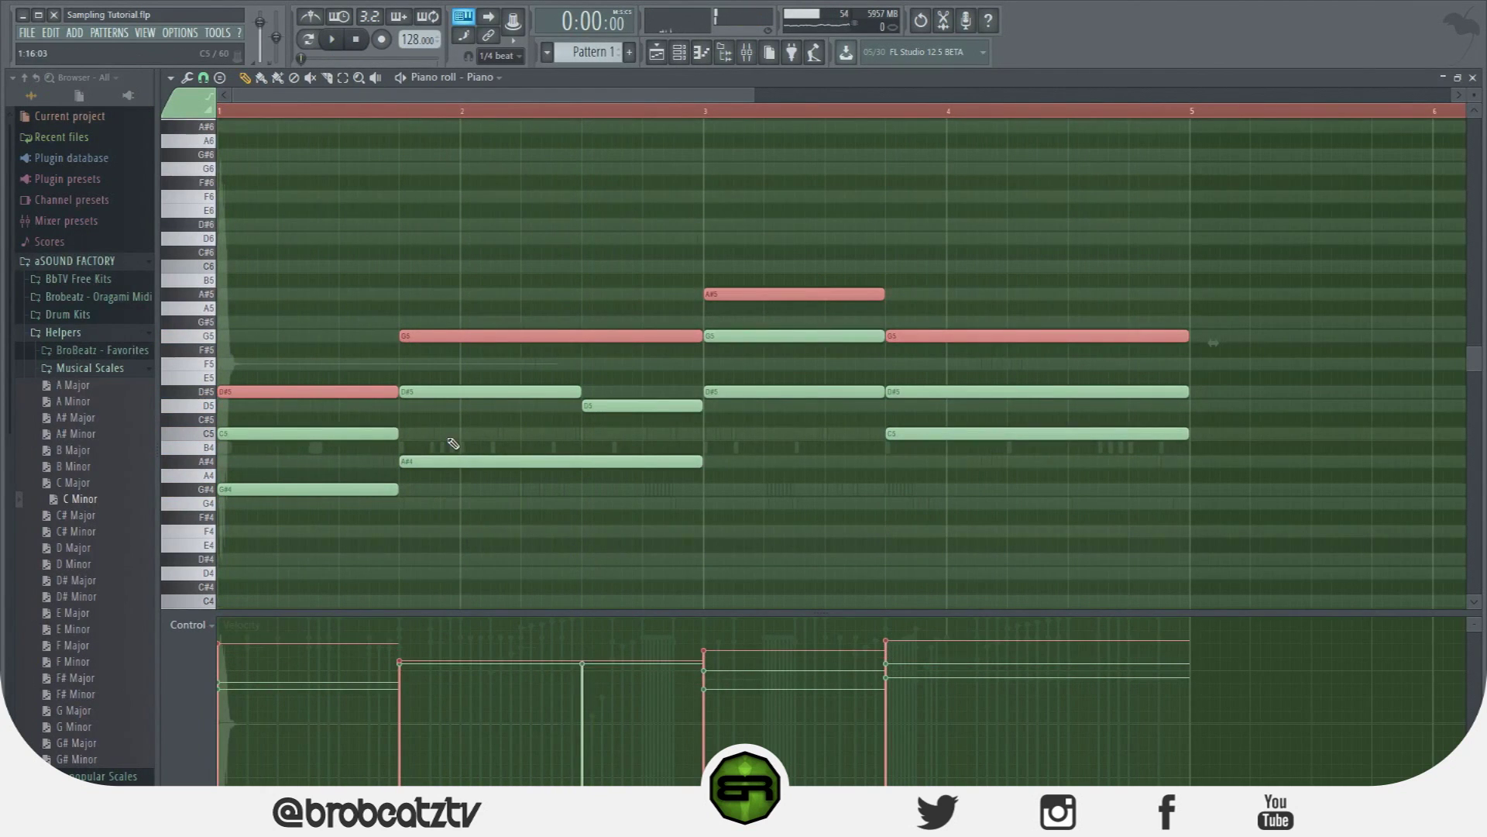
# Deselect the melody notes and lower the velocity of the D5 at beat 3 of bar 2 during playback.
pyautogui.press('space')
pyautogui.hotkey('ctrl', 'd')
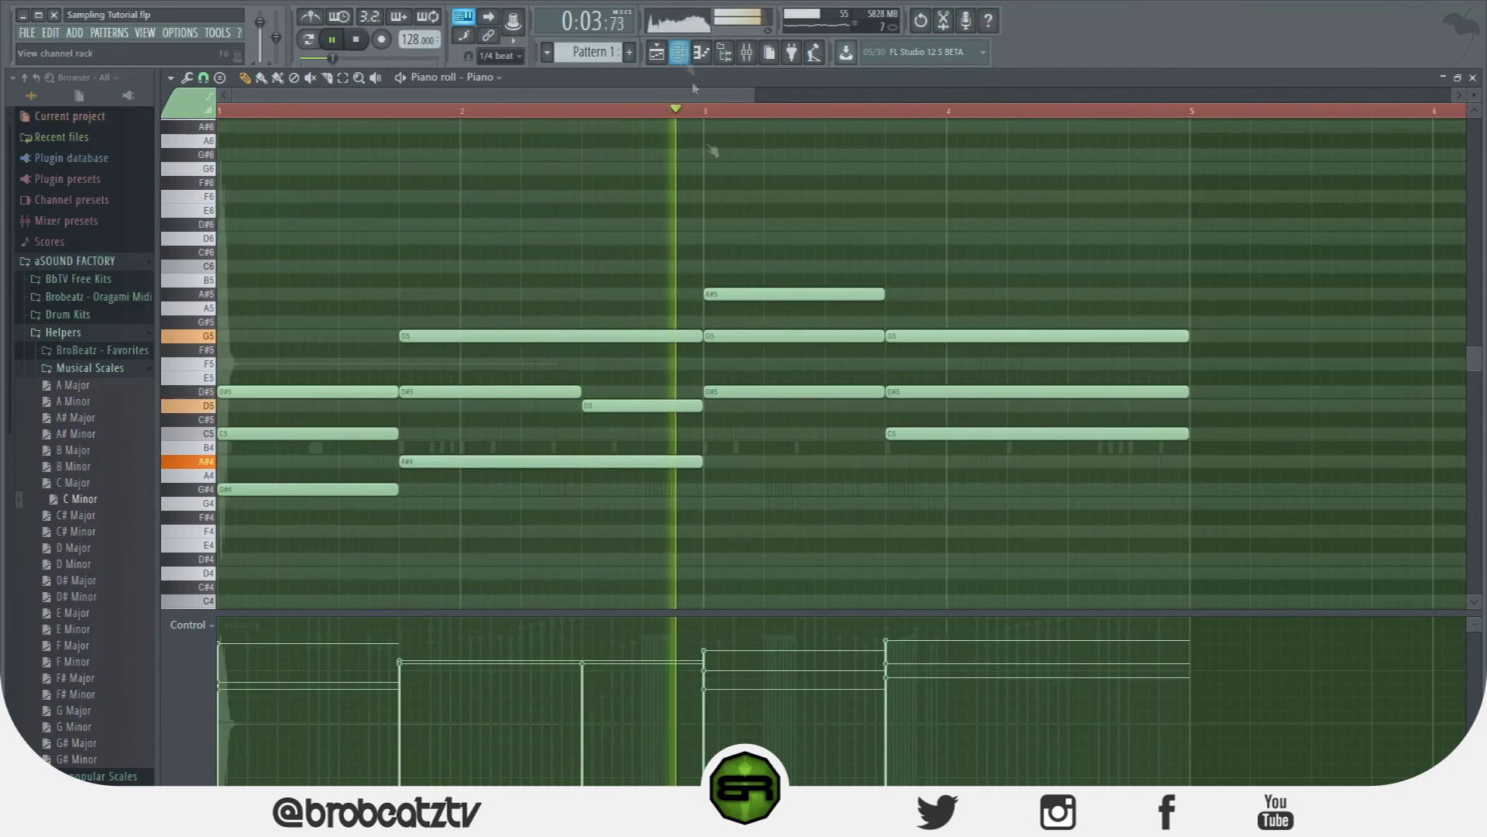
pyautogui.click(582, 703)
pyautogui.press('space')
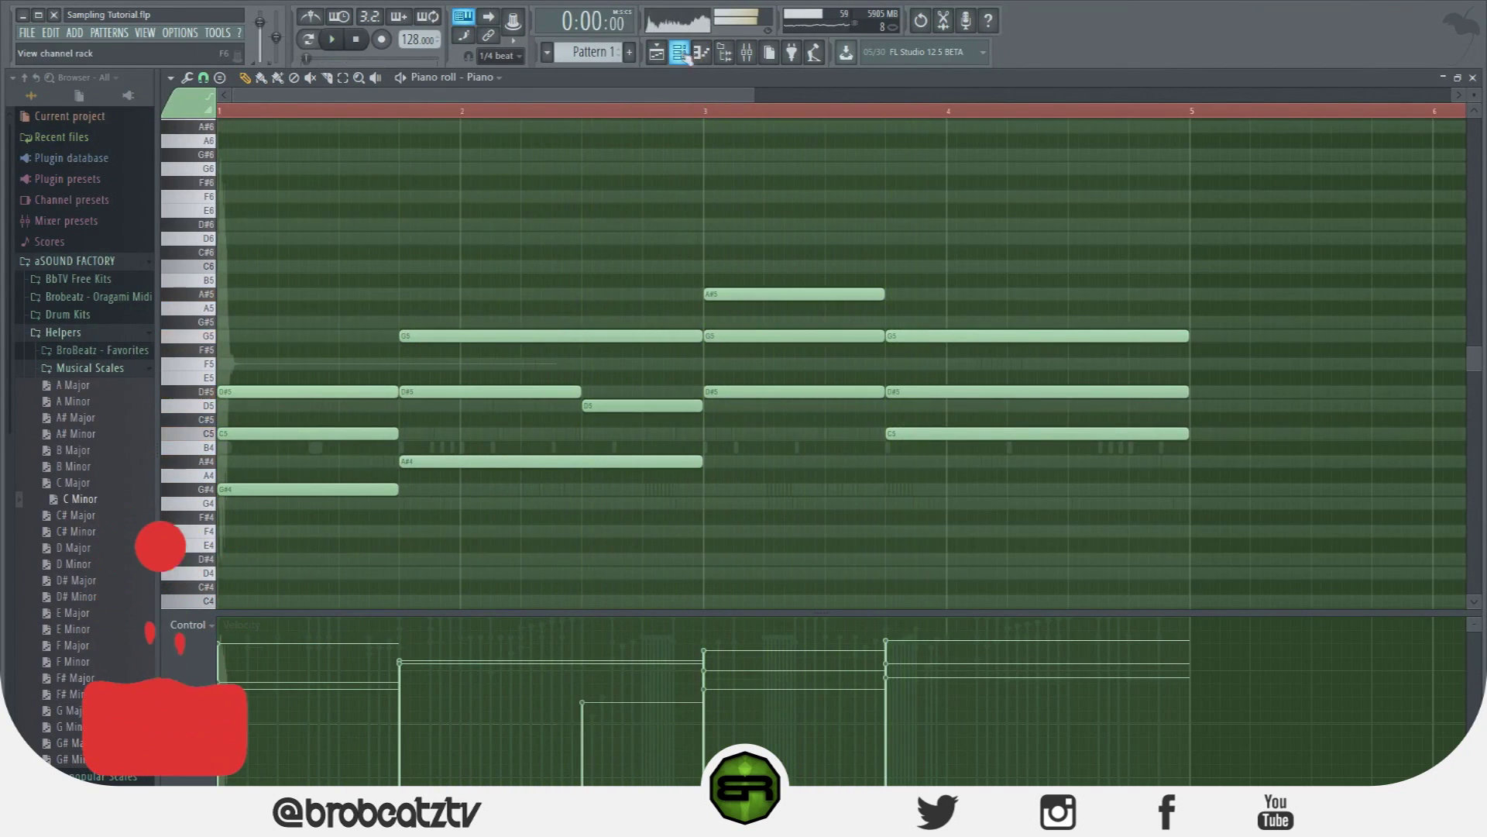
# In the Bell channel's piano roll, add a half-beat A#4 at the start of bar 1 and raise its velocity.
pyautogui.click(680, 52)
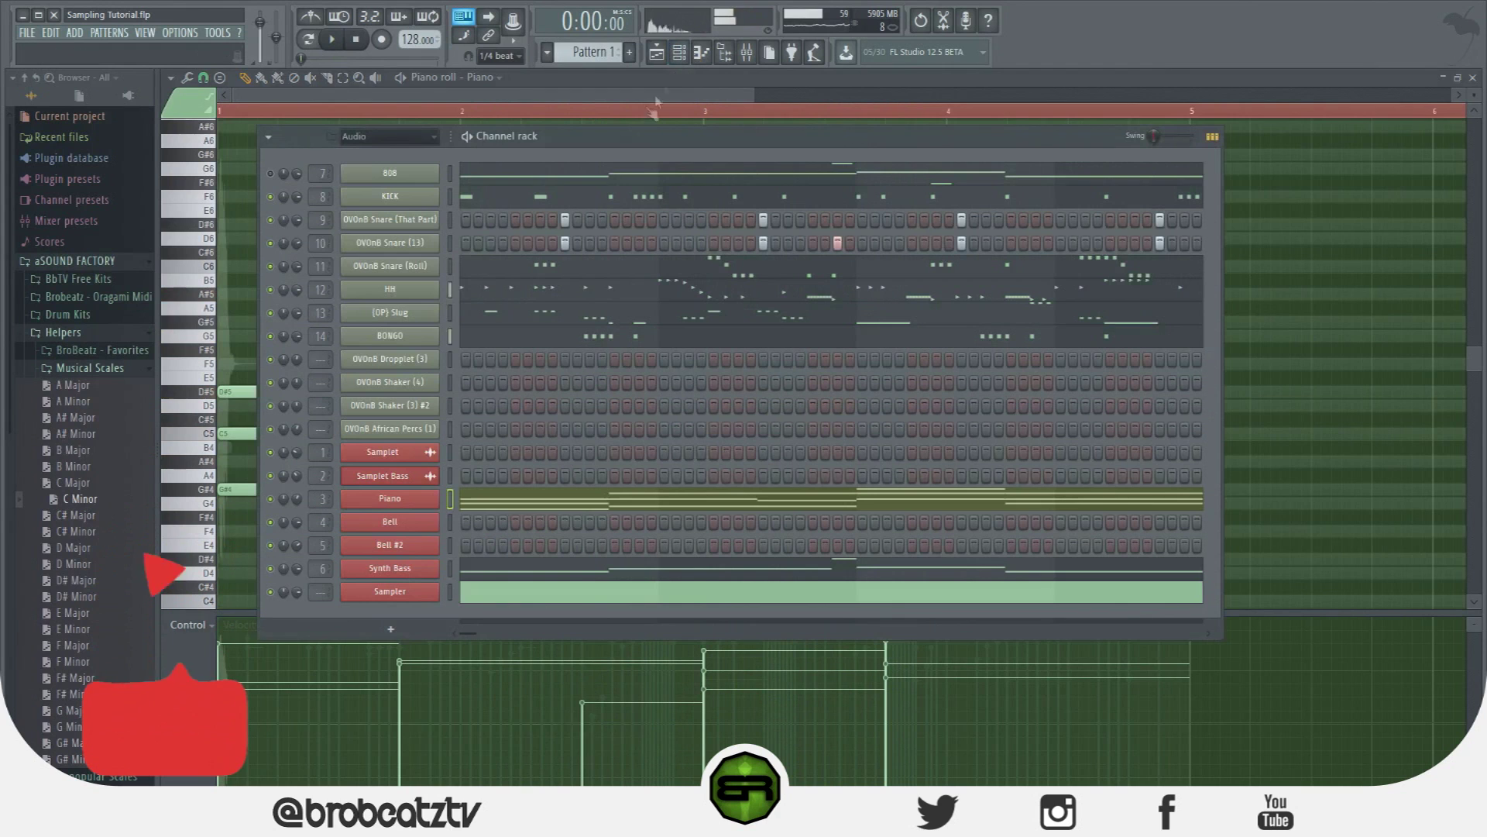
pyautogui.rightClick(439, 521)
pyautogui.click(457, 524)
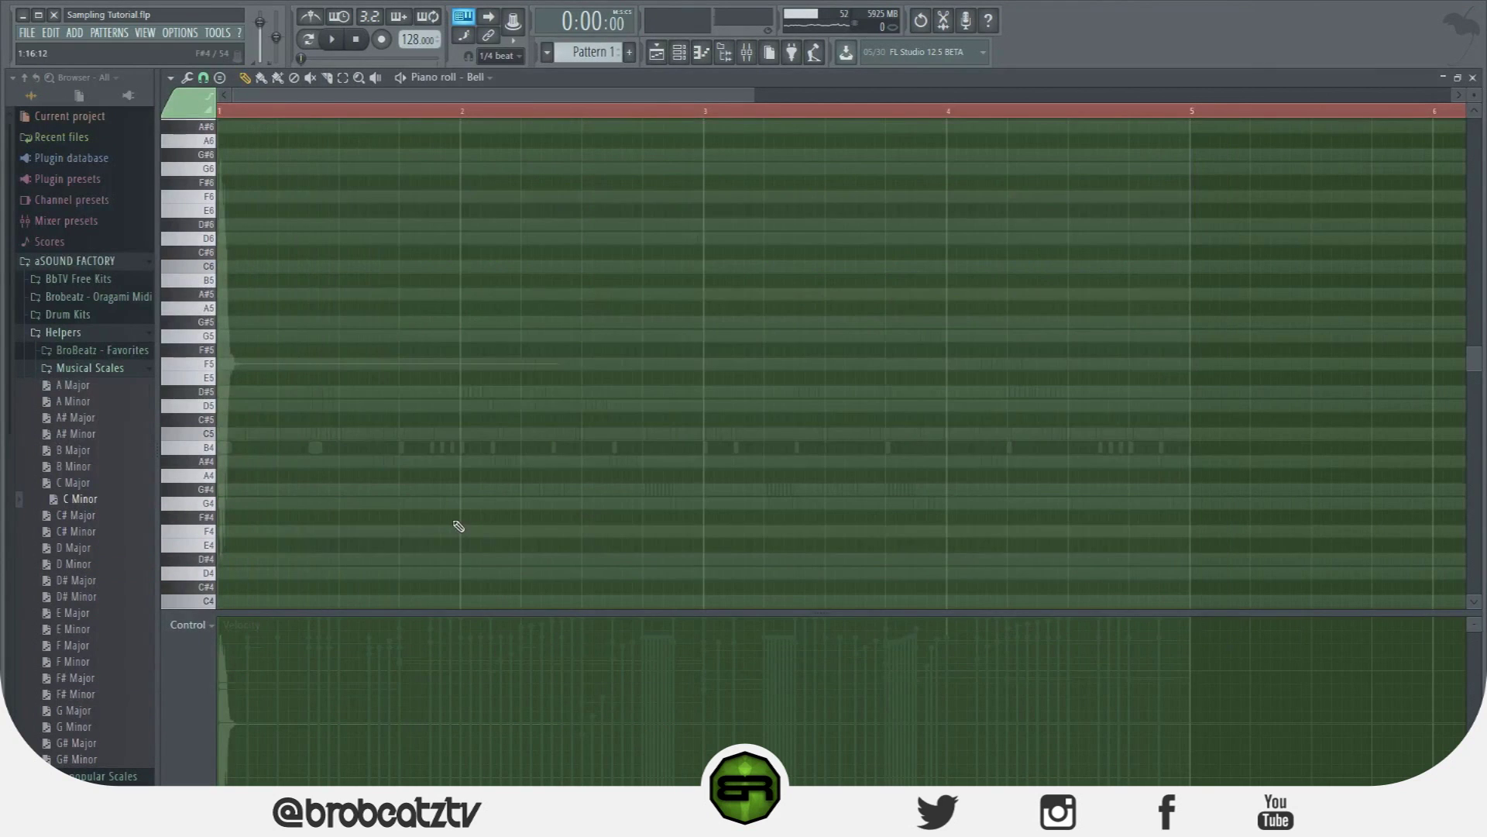
pyautogui.click(237, 462)
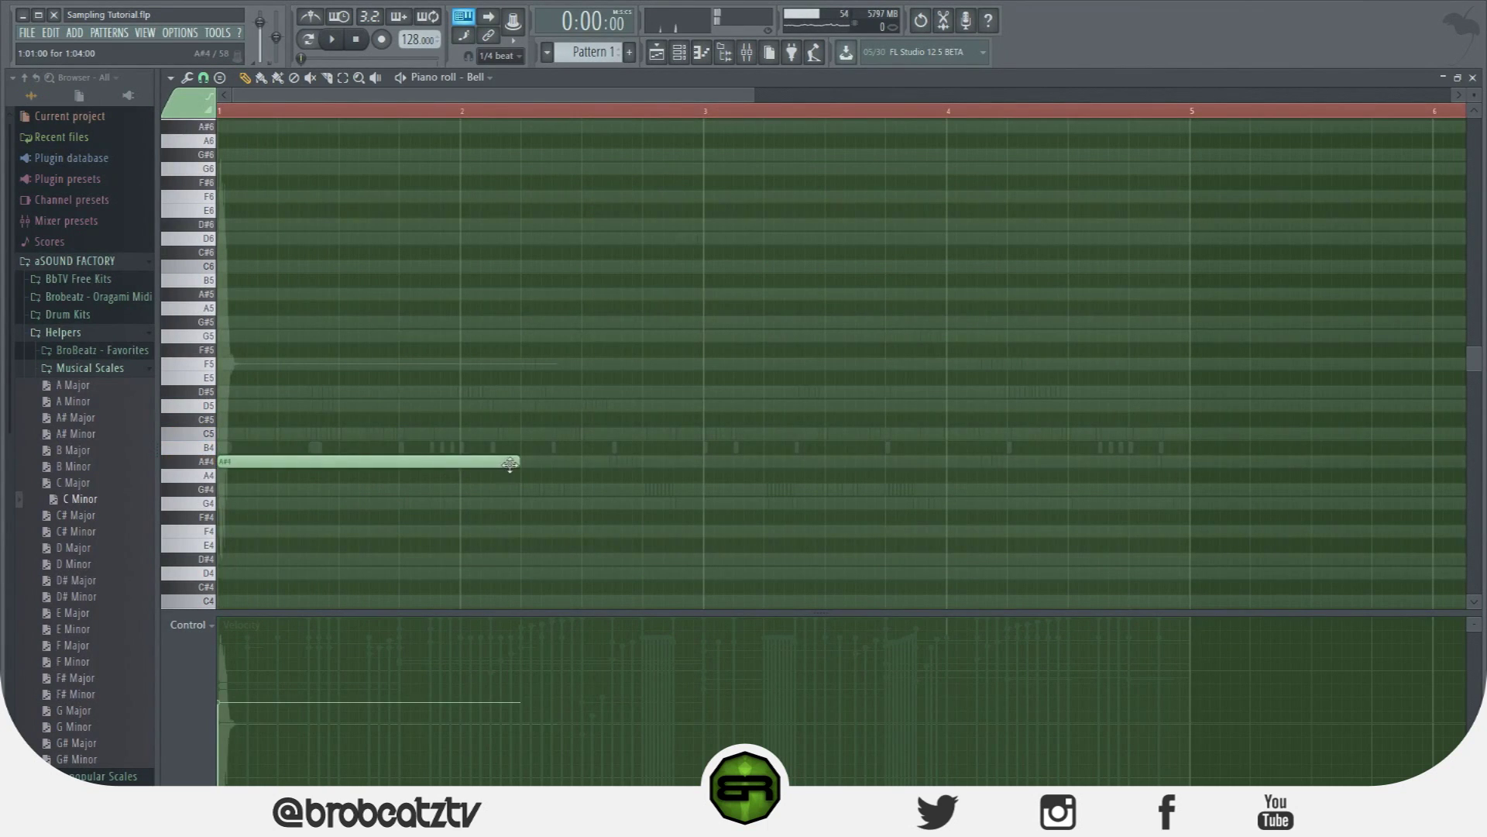
pyautogui.moveTo(231, 663); pyautogui.dragTo(241, 632)
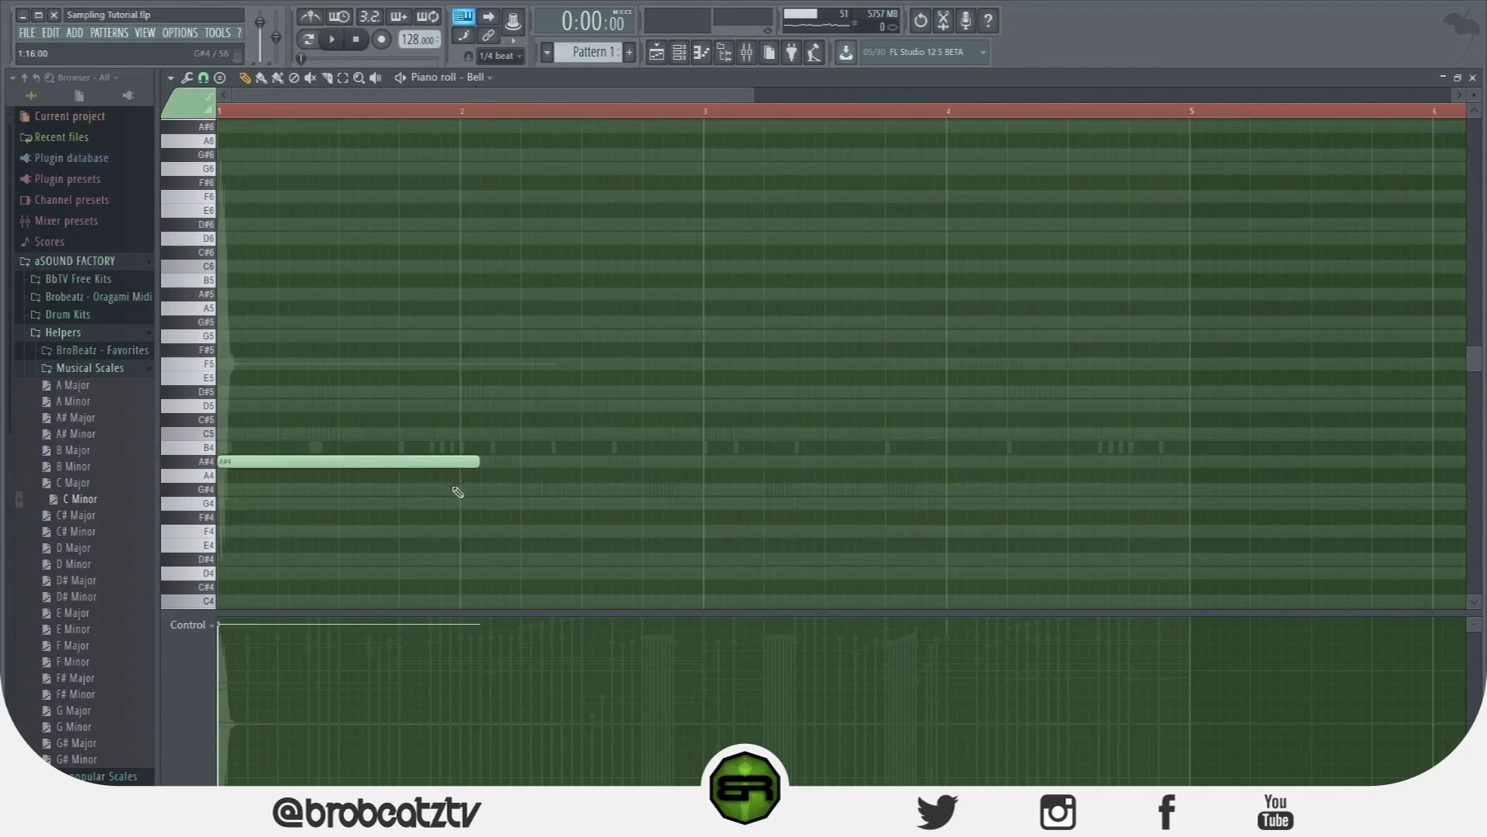
pyautogui.moveTo(478, 462); pyautogui.dragTo(290, 488)
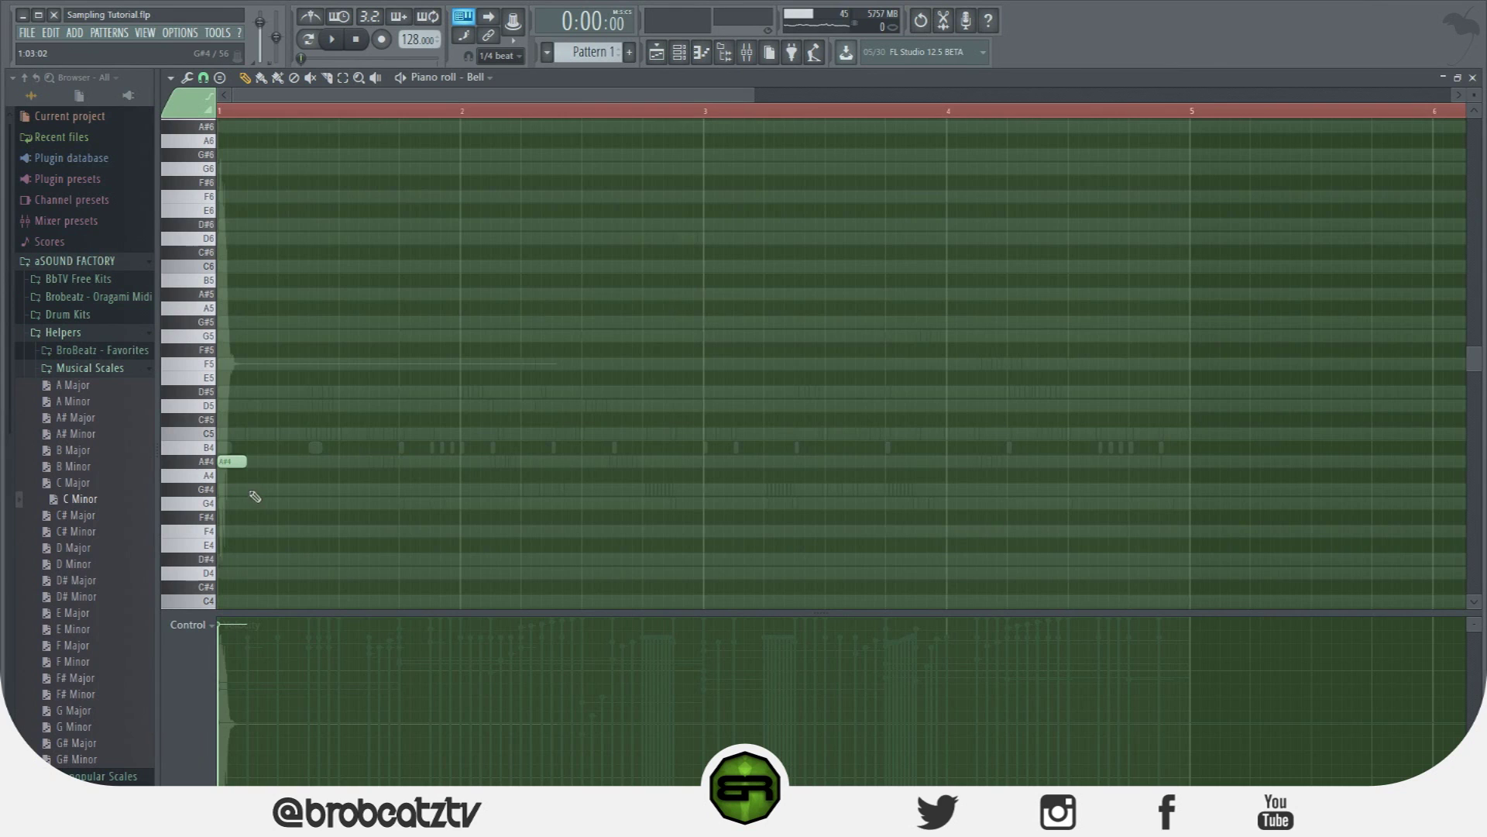
# Add half-beat D#5, D5 and A#4 notes after the opening A#4, and repeat the three notes at the end of bar 1 after a half-beat gap.
pyautogui.click(204, 78)
pyautogui.click(223, 252)
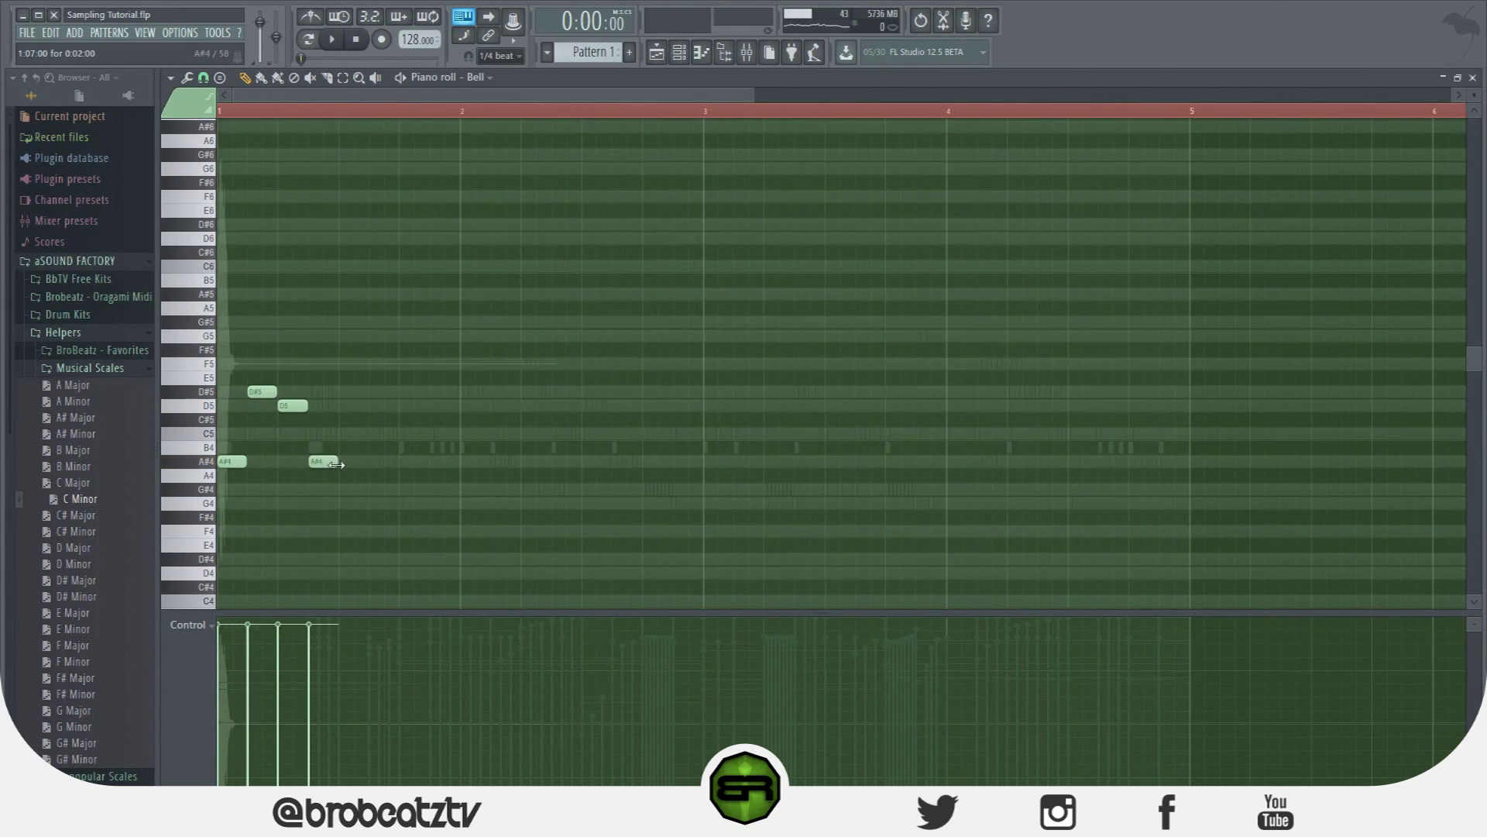
pyautogui.click(374, 391)
pyautogui.click(403, 405)
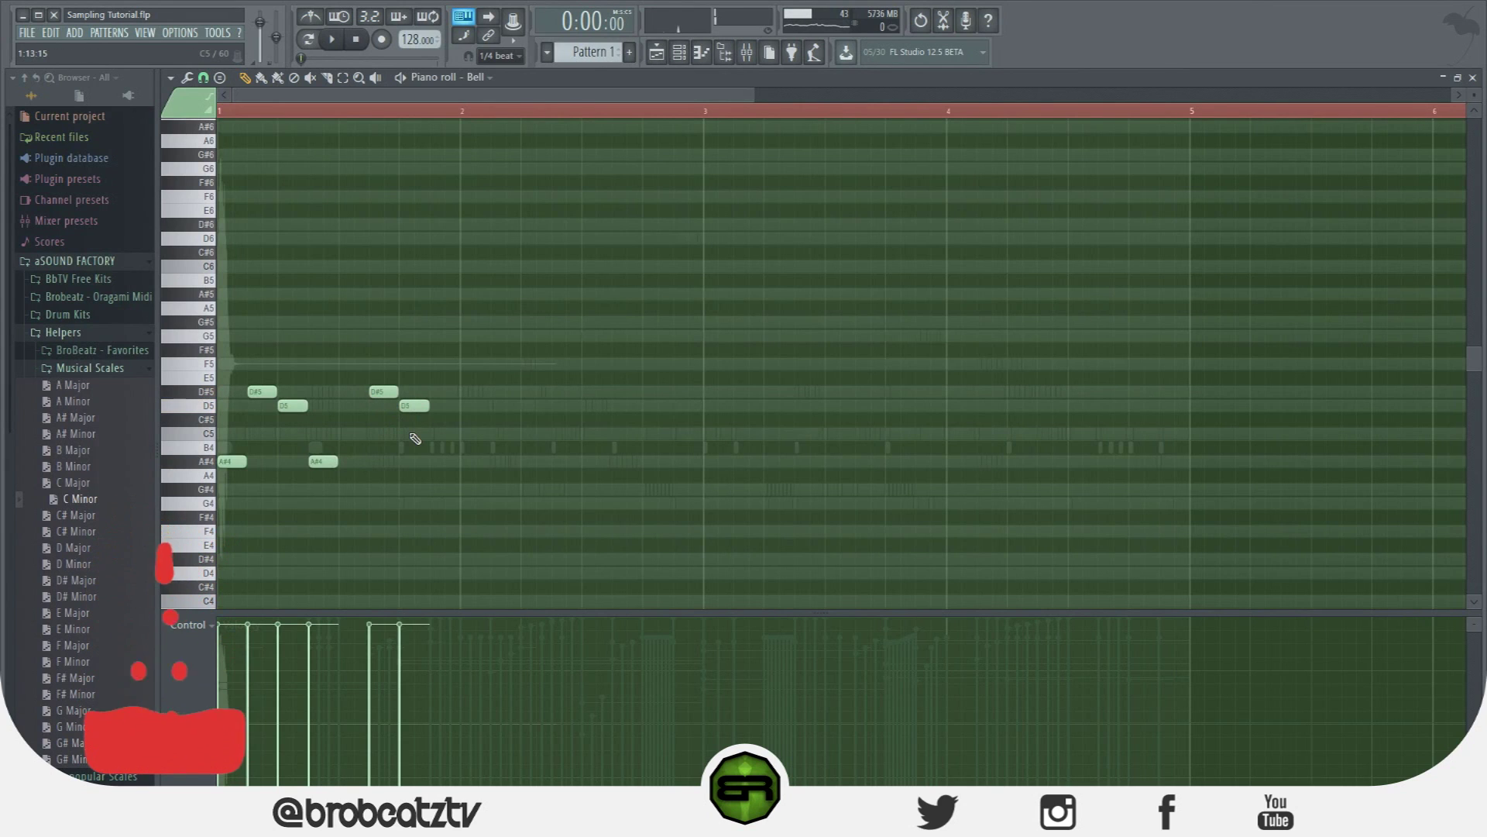
pyautogui.click(432, 462)
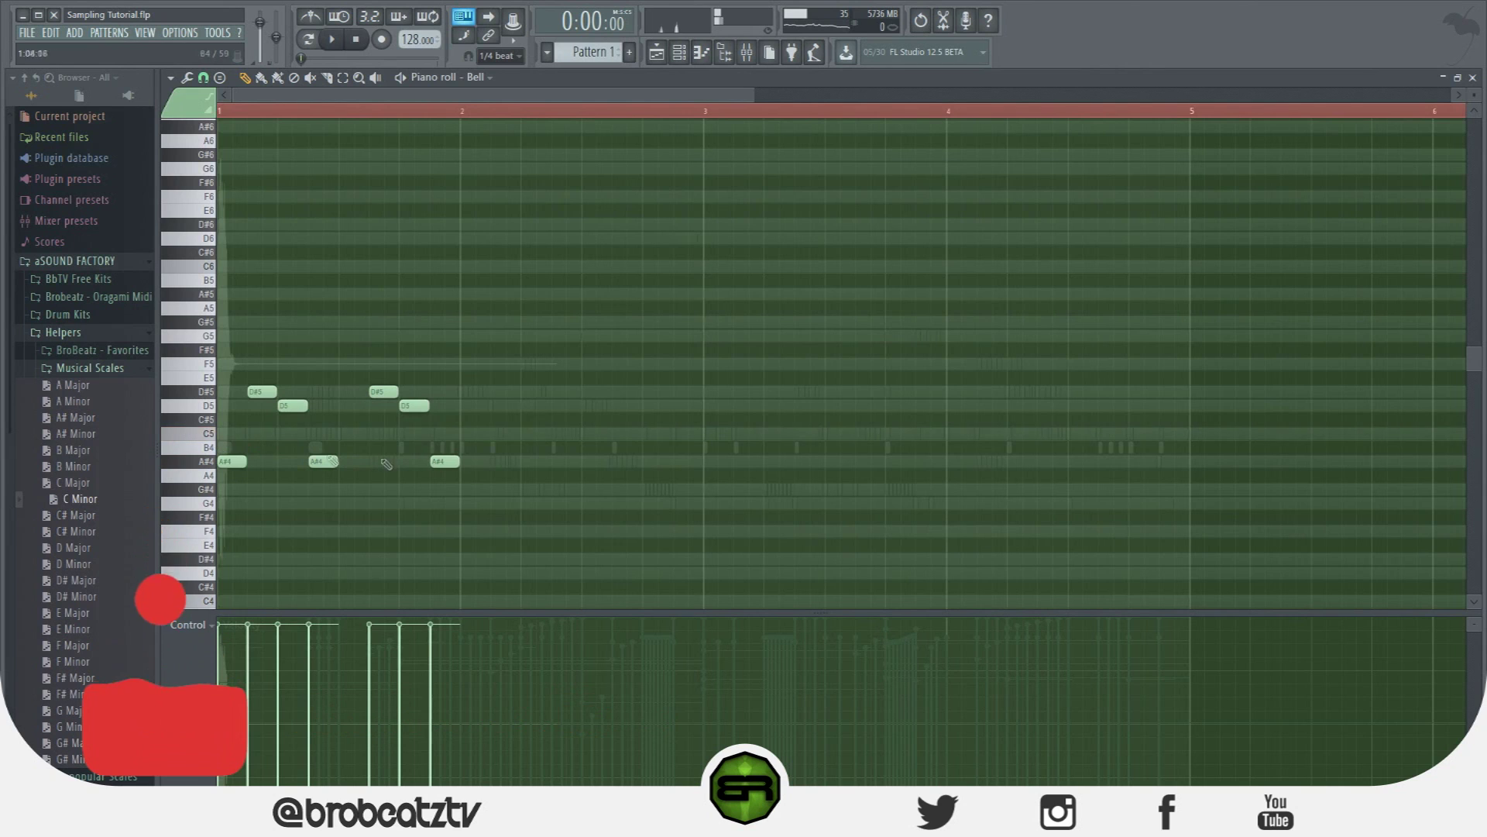
# Fill bar 2 with a C5 and two D#5, D5, A#4 figures, and continue the bell phrase through bars 3 and 4 by duplicating it.
pyautogui.click(464, 433)
pyautogui.click(493, 394)
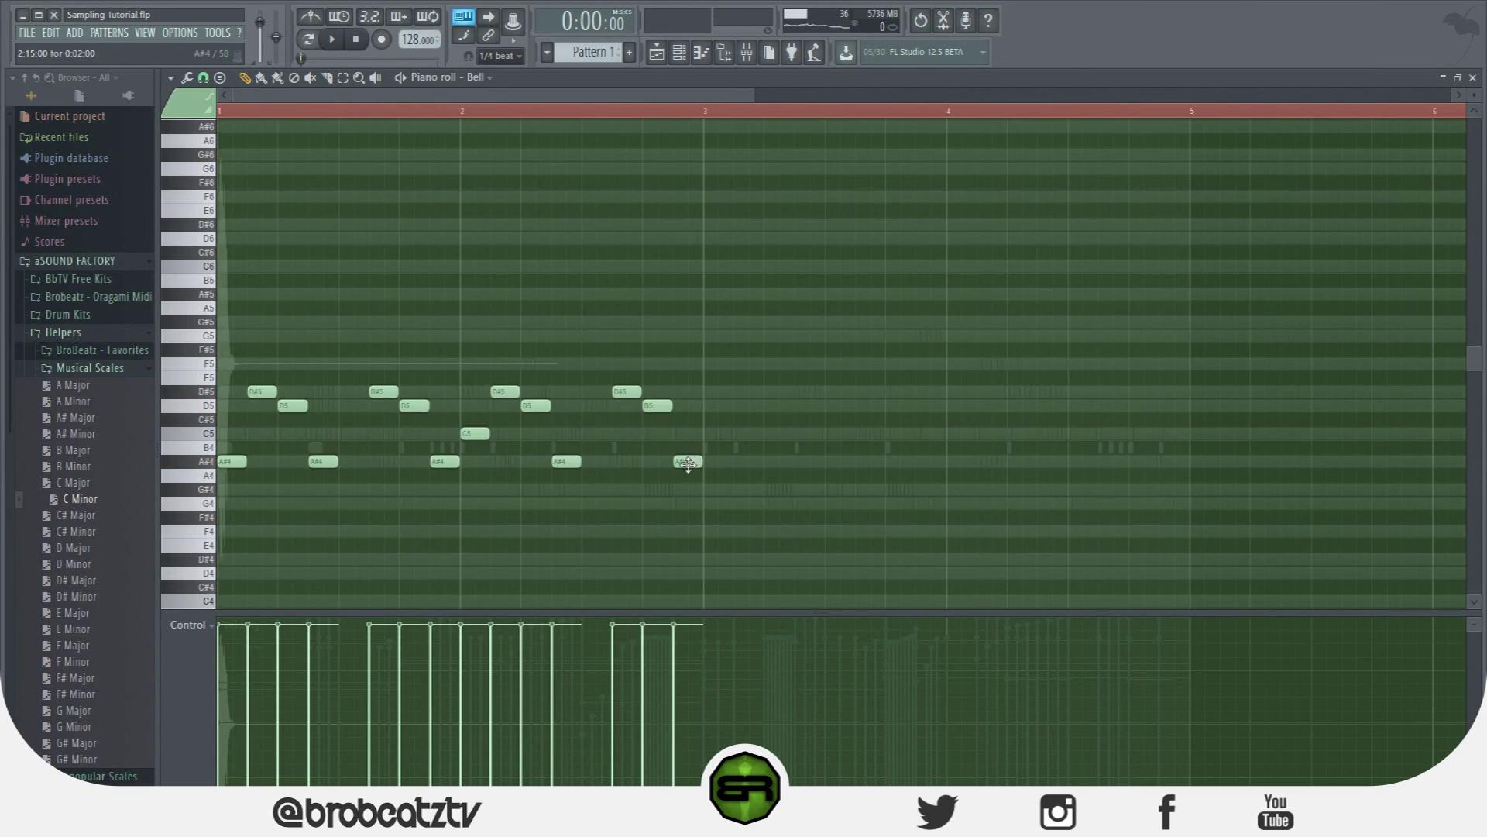
pyautogui.moveTo(693, 475)
pyautogui.mouseDown()
pyautogui.moveTo(257, 380)
pyautogui.moveTo(739, 394)
pyautogui.mouseUp()
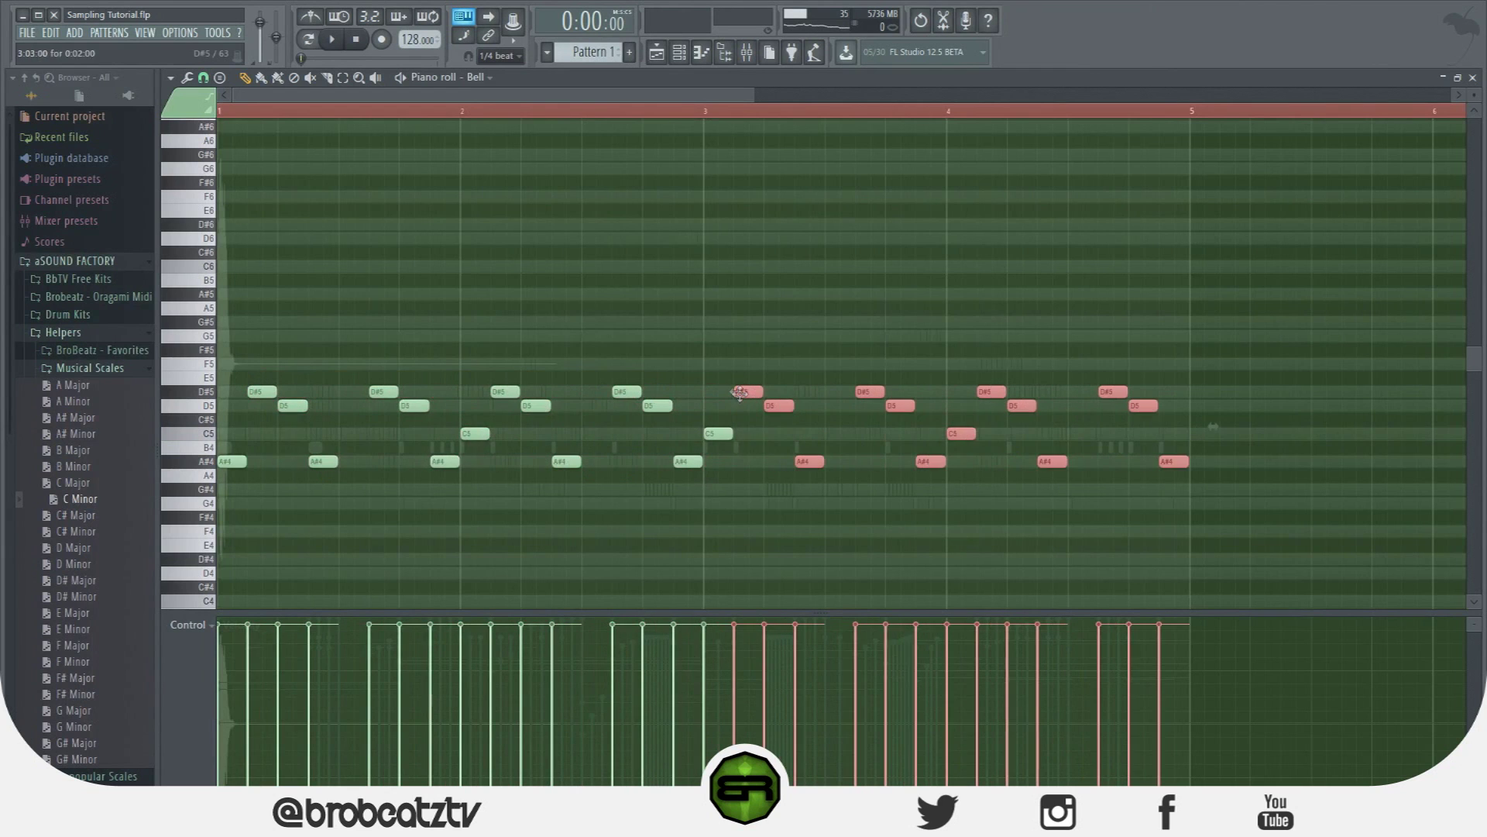
pyautogui.keyDown('ctrl'); pyautogui.click(721, 354); pyautogui.keyUp('ctrl')
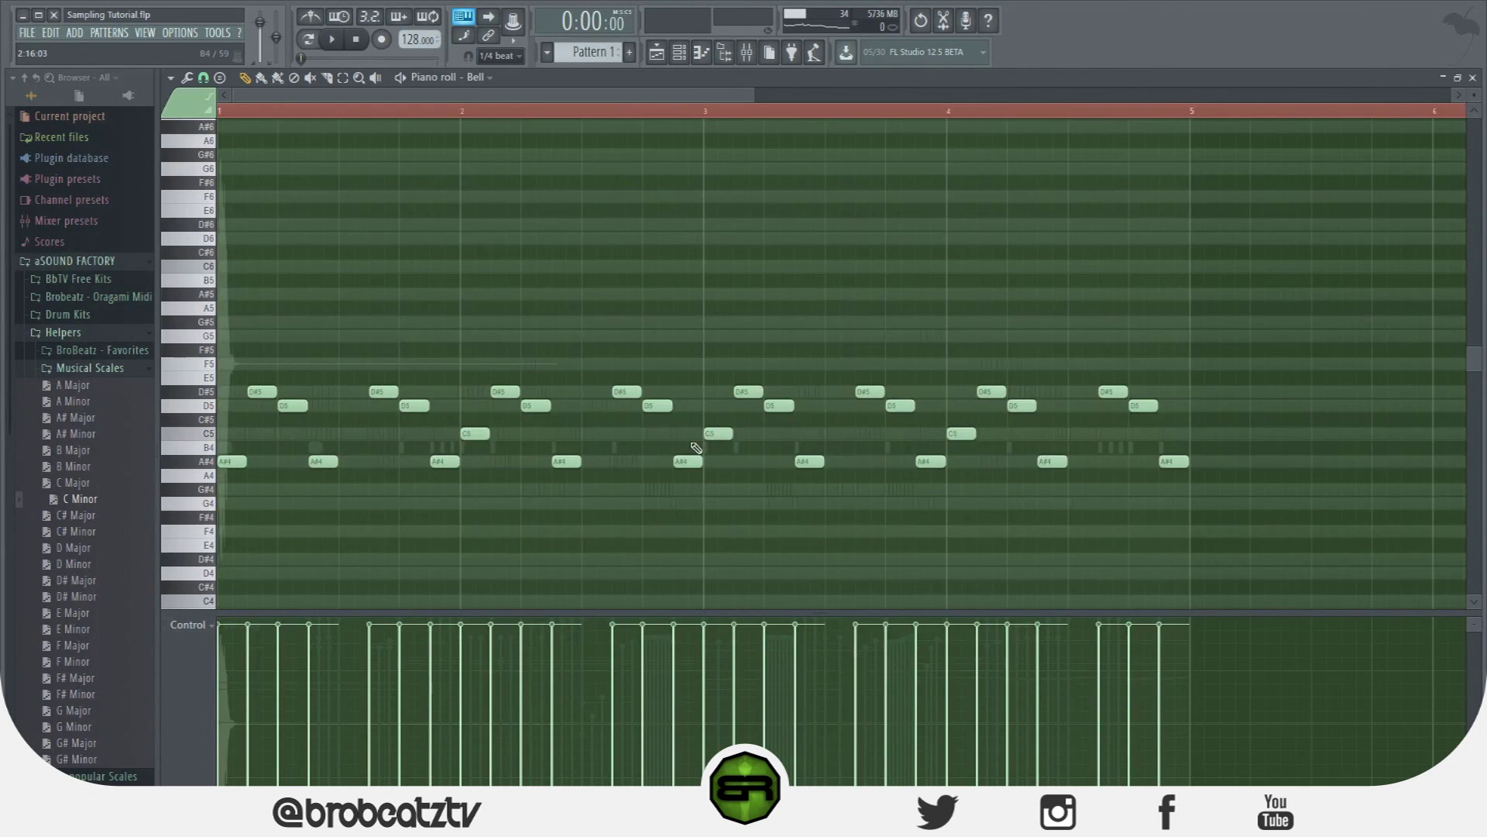
# Copy the Bell channel's notes to the Bell #2 channel and select all of them in its piano roll.
pyautogui.click(678, 55)
pyautogui.click(678, 55)
pyautogui.click(680, 53)
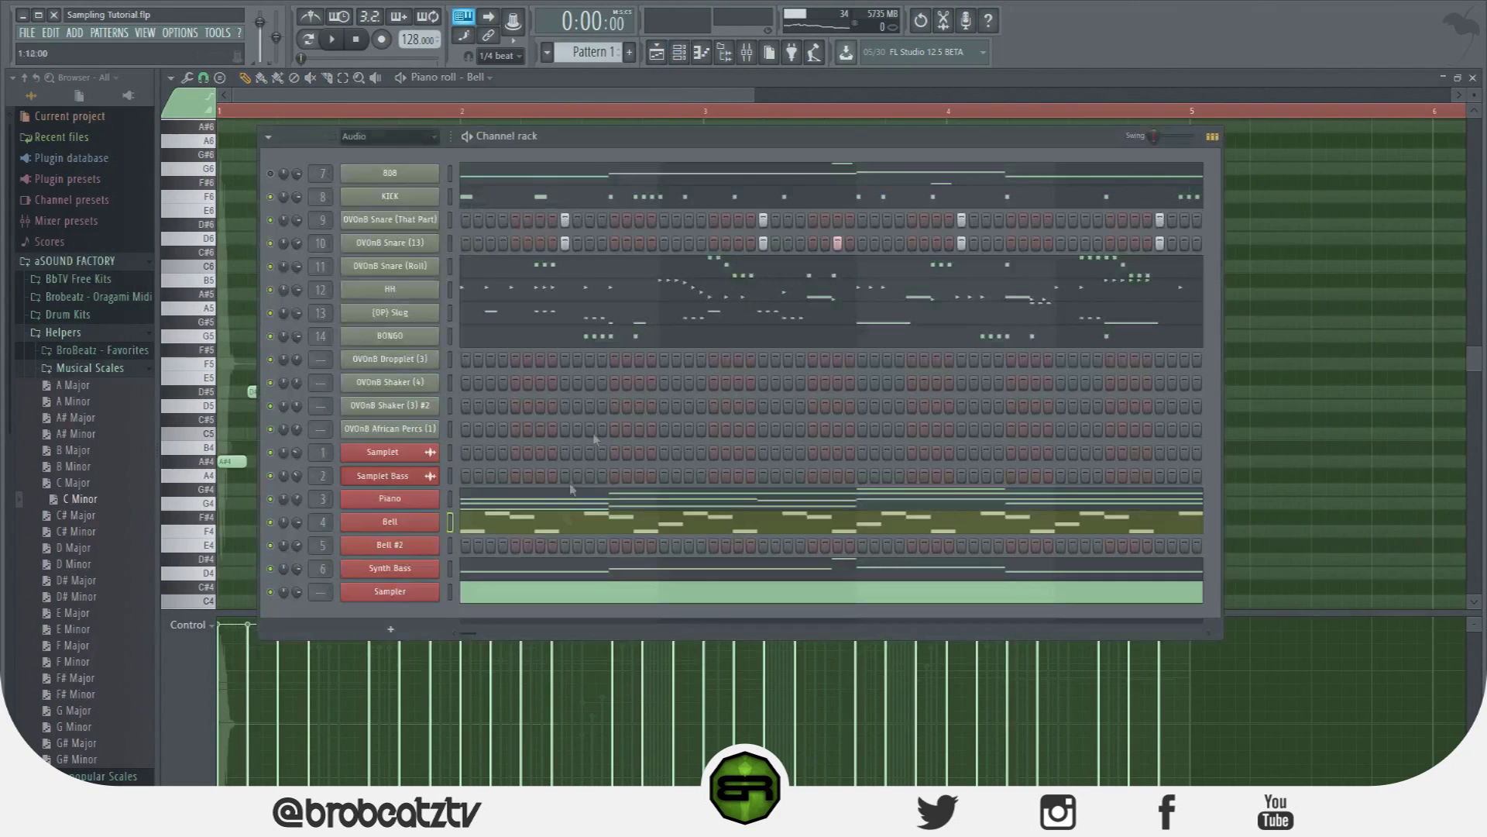
pyautogui.rightClick(393, 524)
pyautogui.click(631, 538)
pyautogui.rightClick(379, 547)
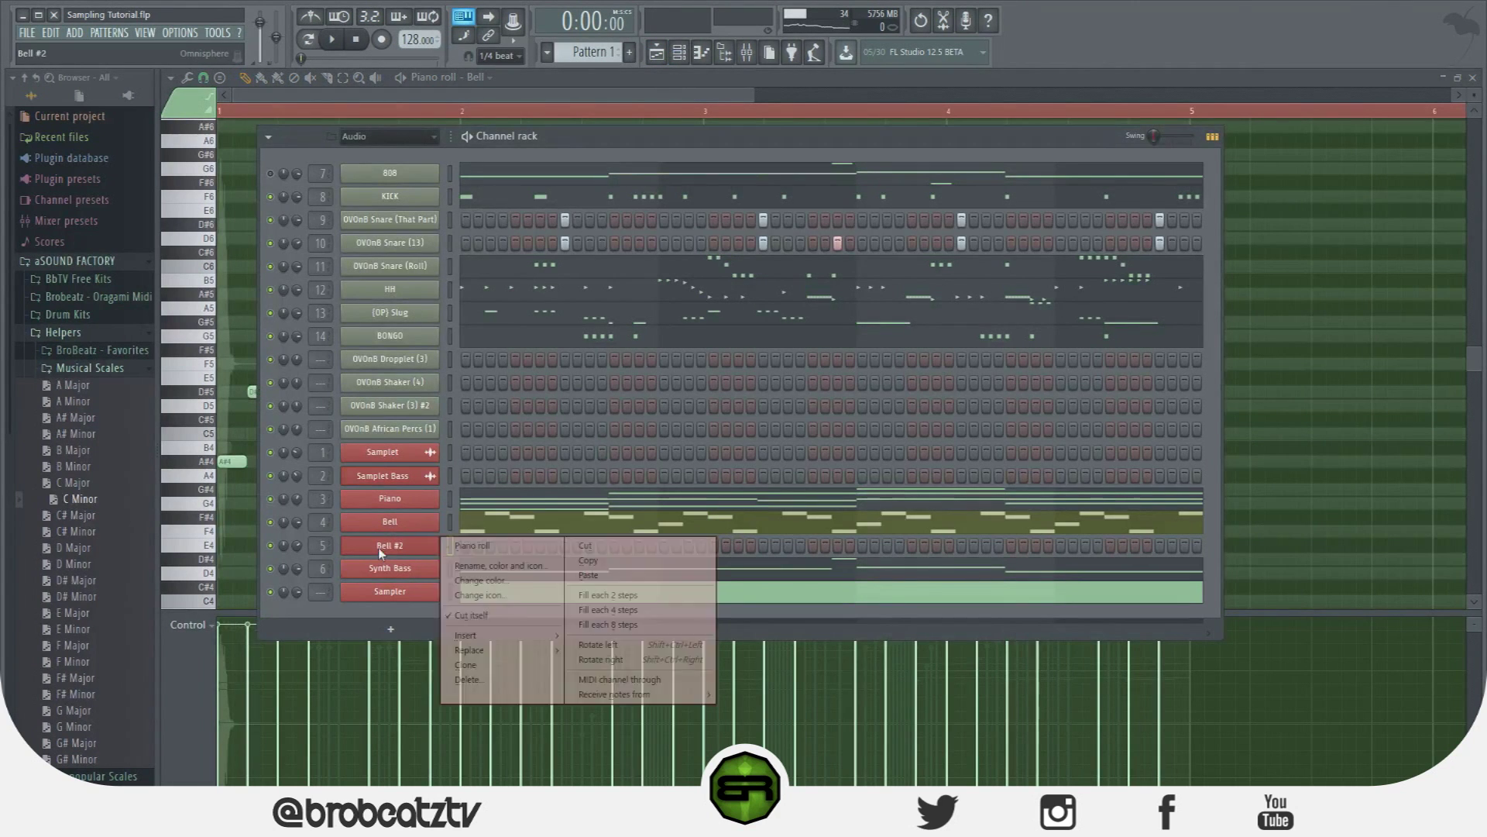
pyautogui.click(590, 576)
pyautogui.click(537, 555)
pyautogui.hotkey('ctrl', 'a')
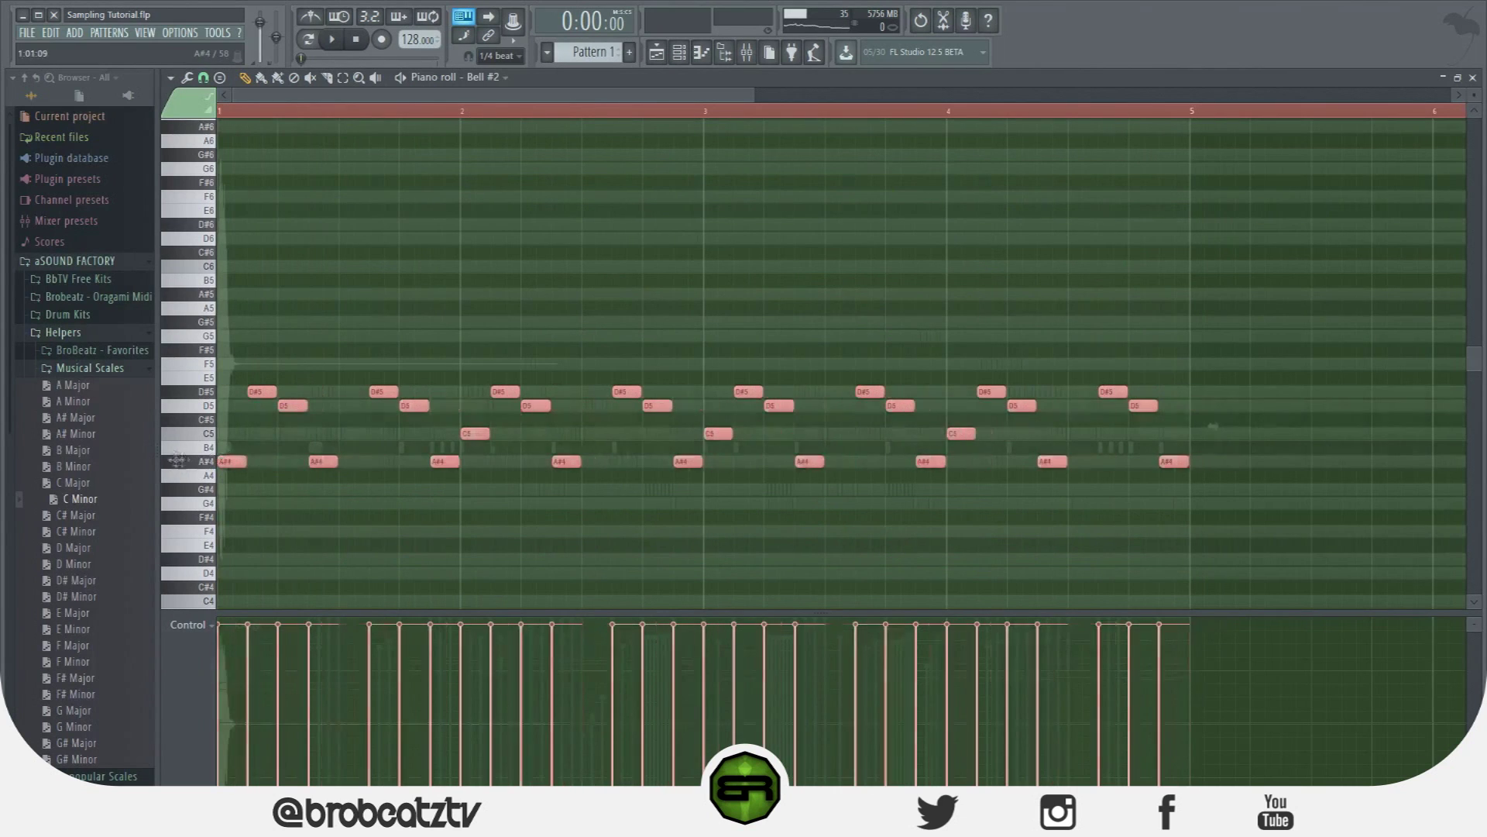
# Layer a copy of the bell phrase one octave higher in the Bell #2 piano roll and deselect it.
pyautogui.hotkey('ctrl', 'Up')
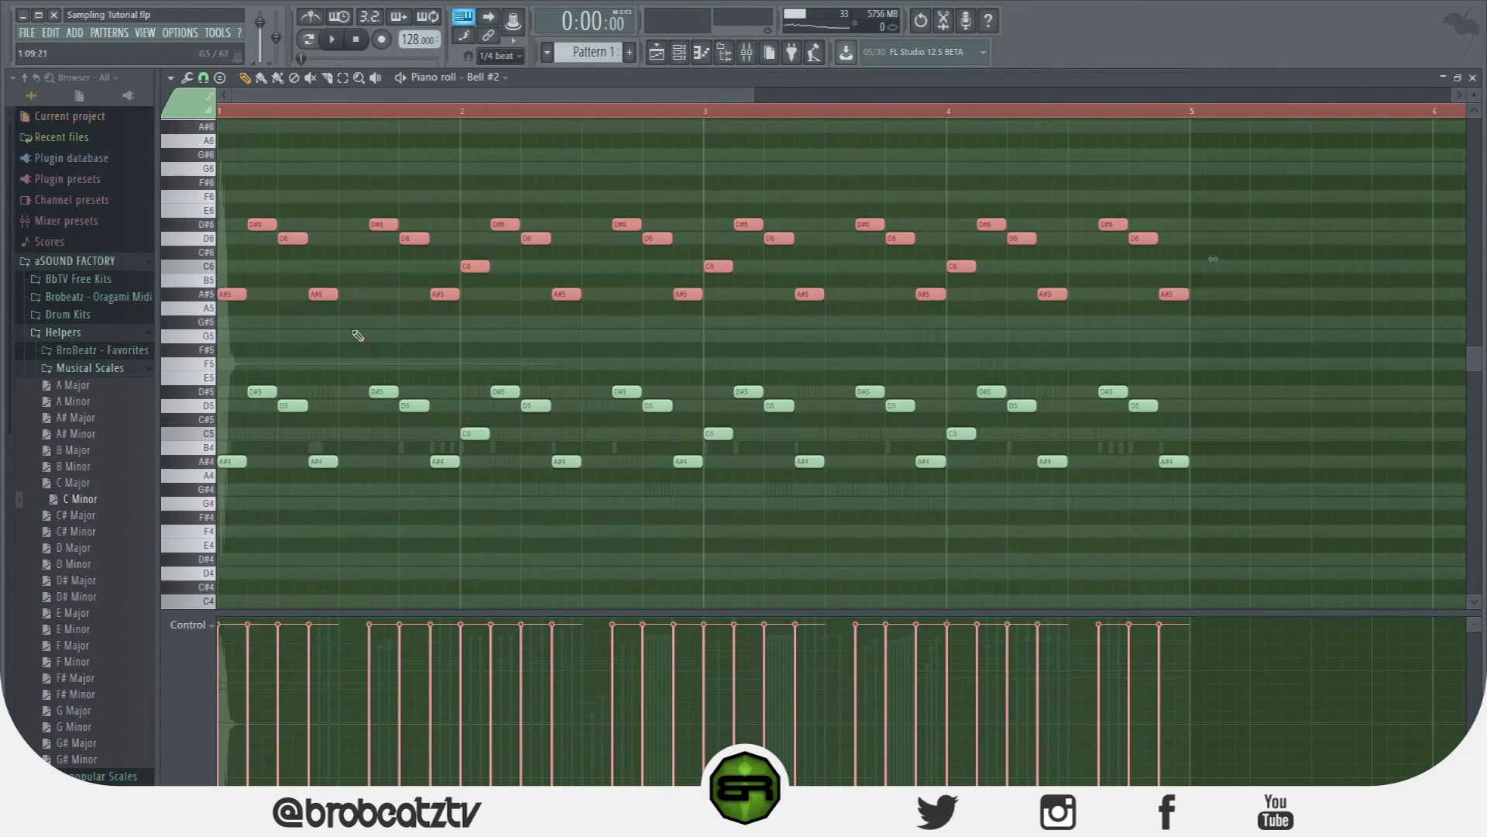
pyautogui.hotkey('ctrl', 'd')
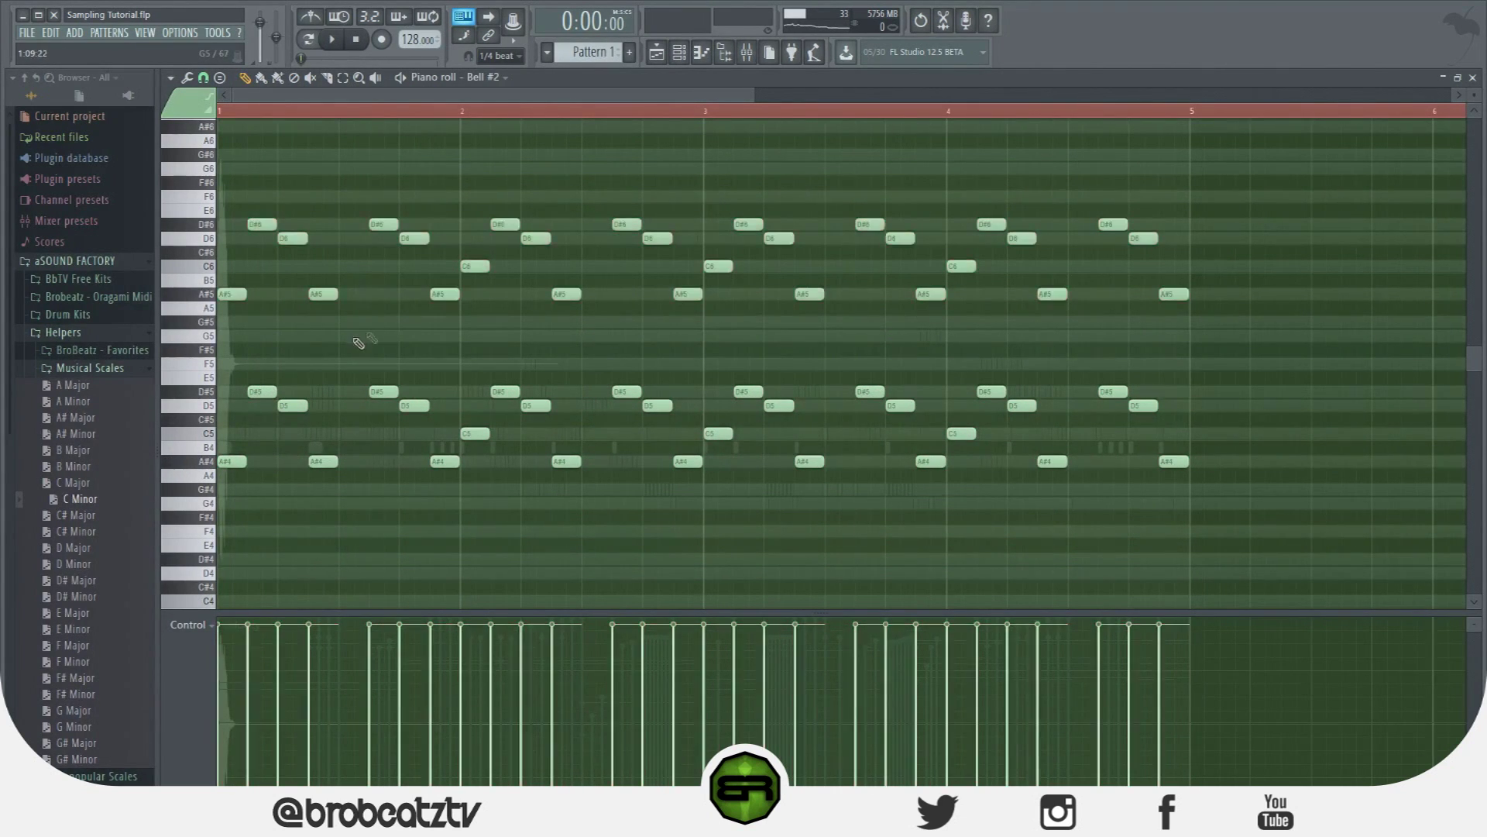
# Play the pattern and mute the Piano channel.
pyautogui.click(667, 60)
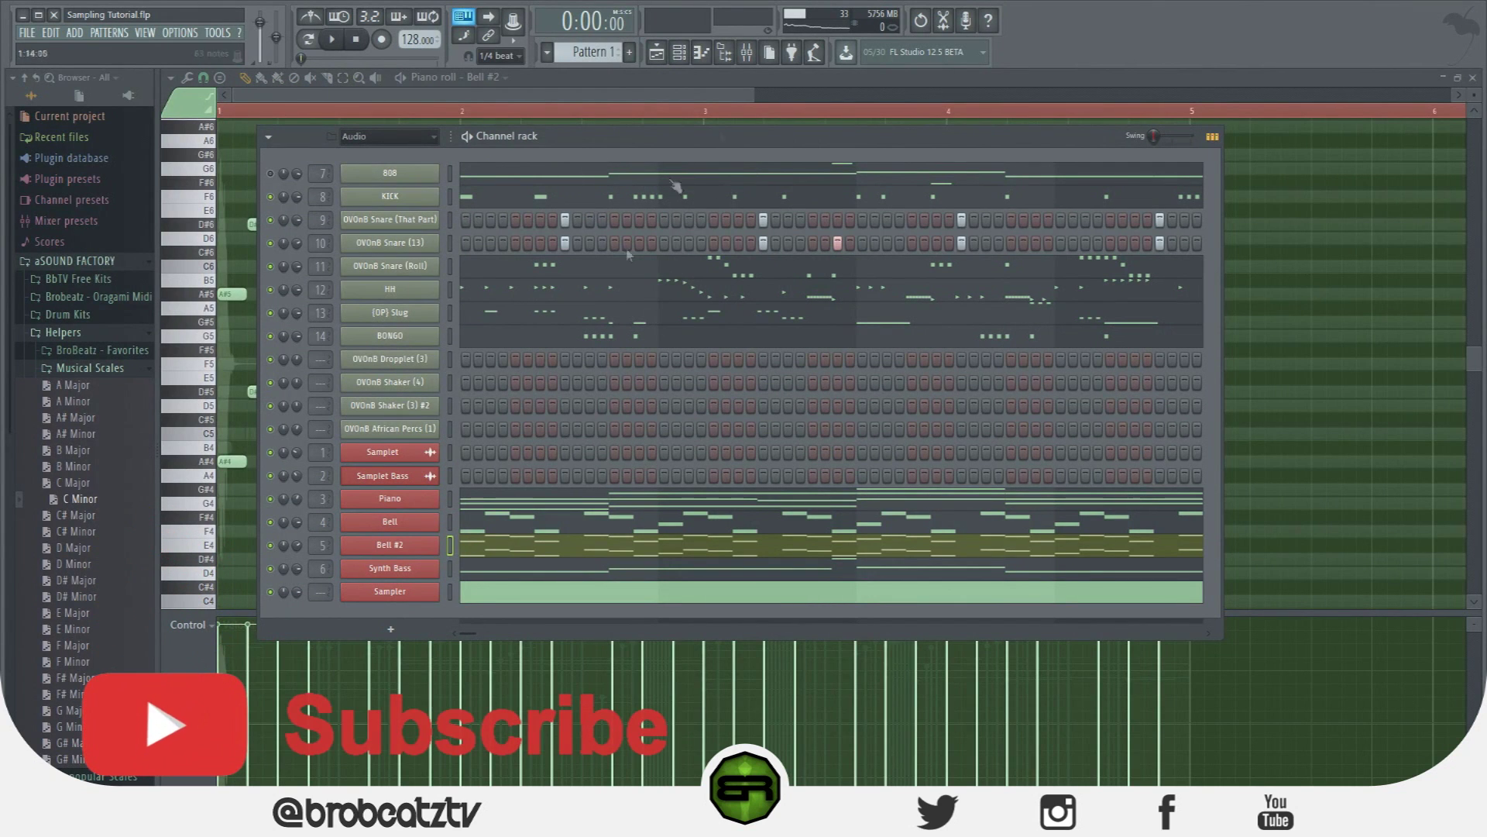
pyautogui.press('space')
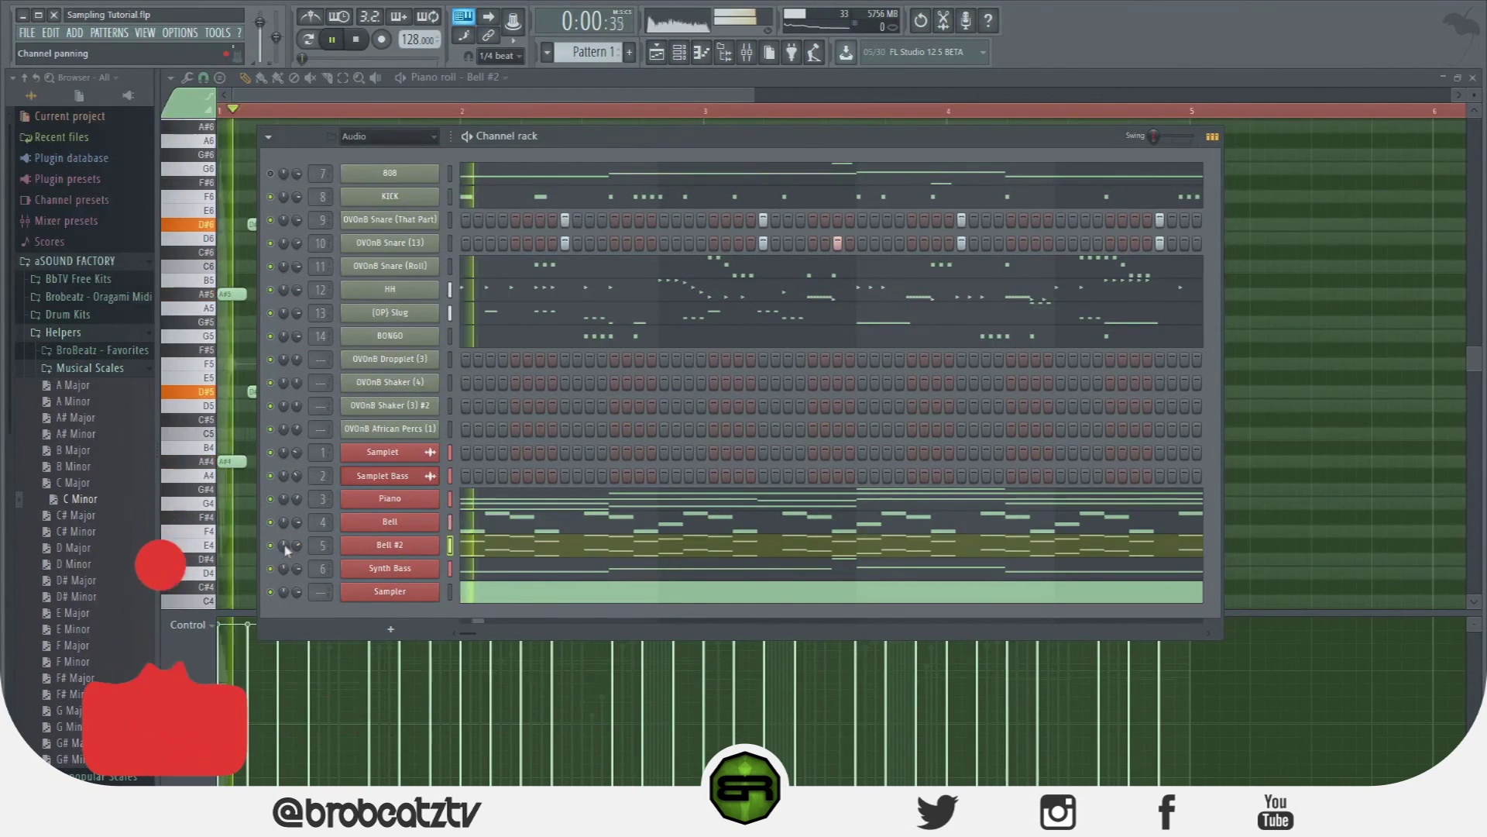
pyautogui.click(271, 500)
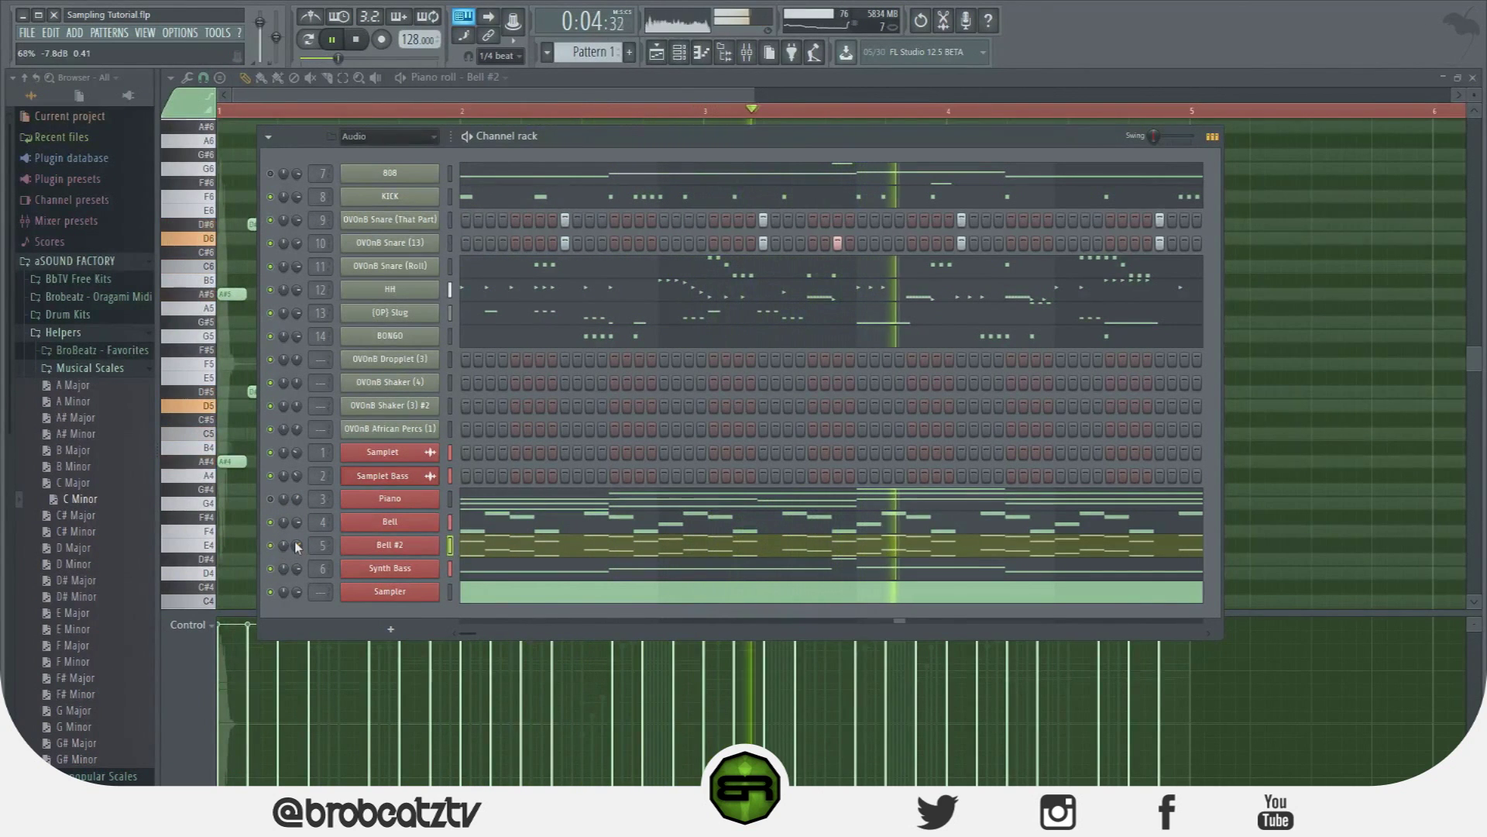
# Raise the Bell mixer track's volume to about -13.1 dB, and pan the Bell #2 track while raising its volume.
pyautogui.press('F9')
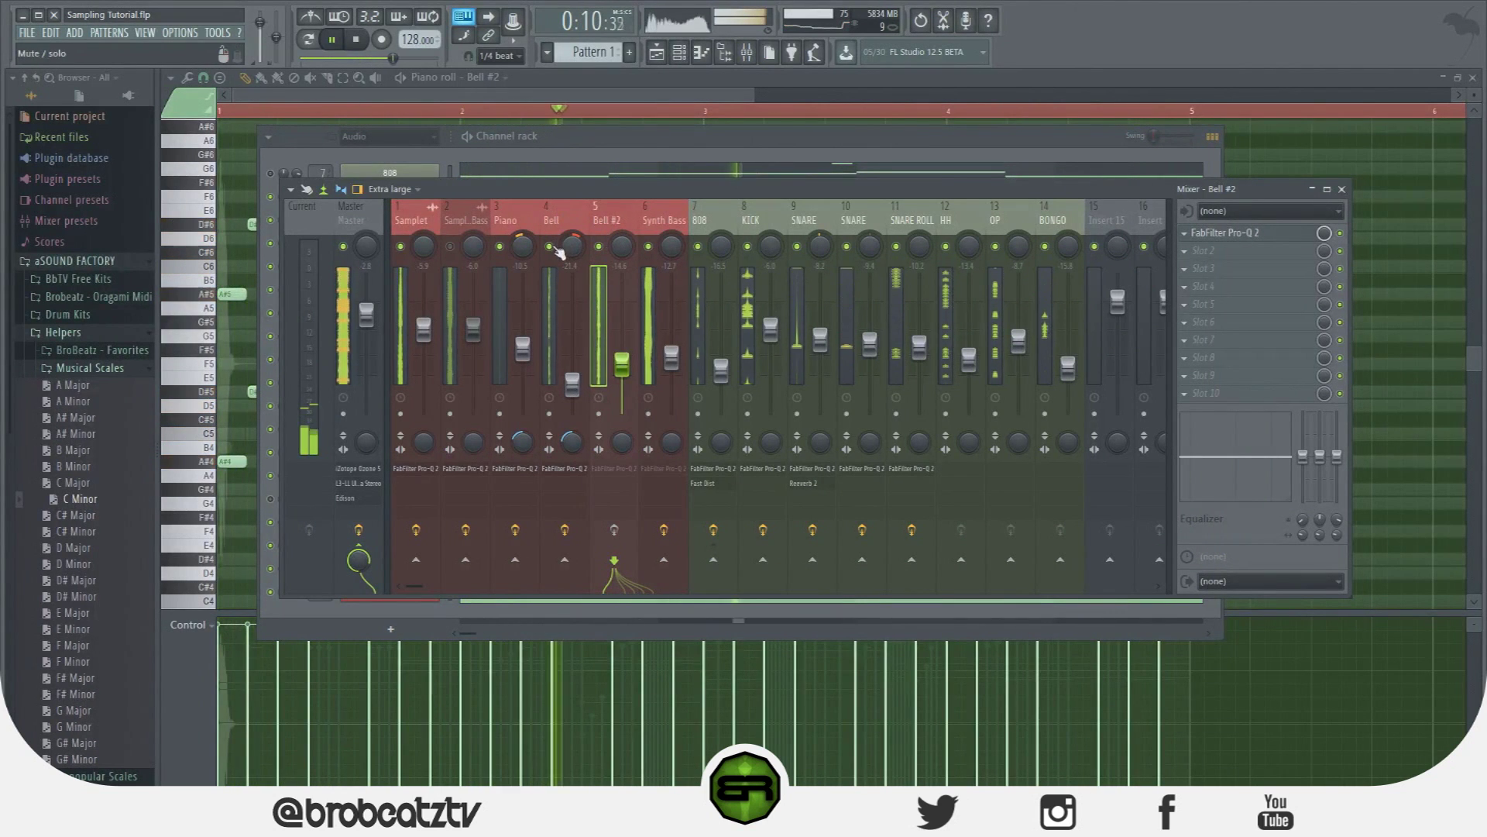
pyautogui.moveTo(573, 384)
pyautogui.mouseDown()
pyautogui.moveTo(573, 333)
pyautogui.moveTo(573, 358)
pyautogui.mouseUp()
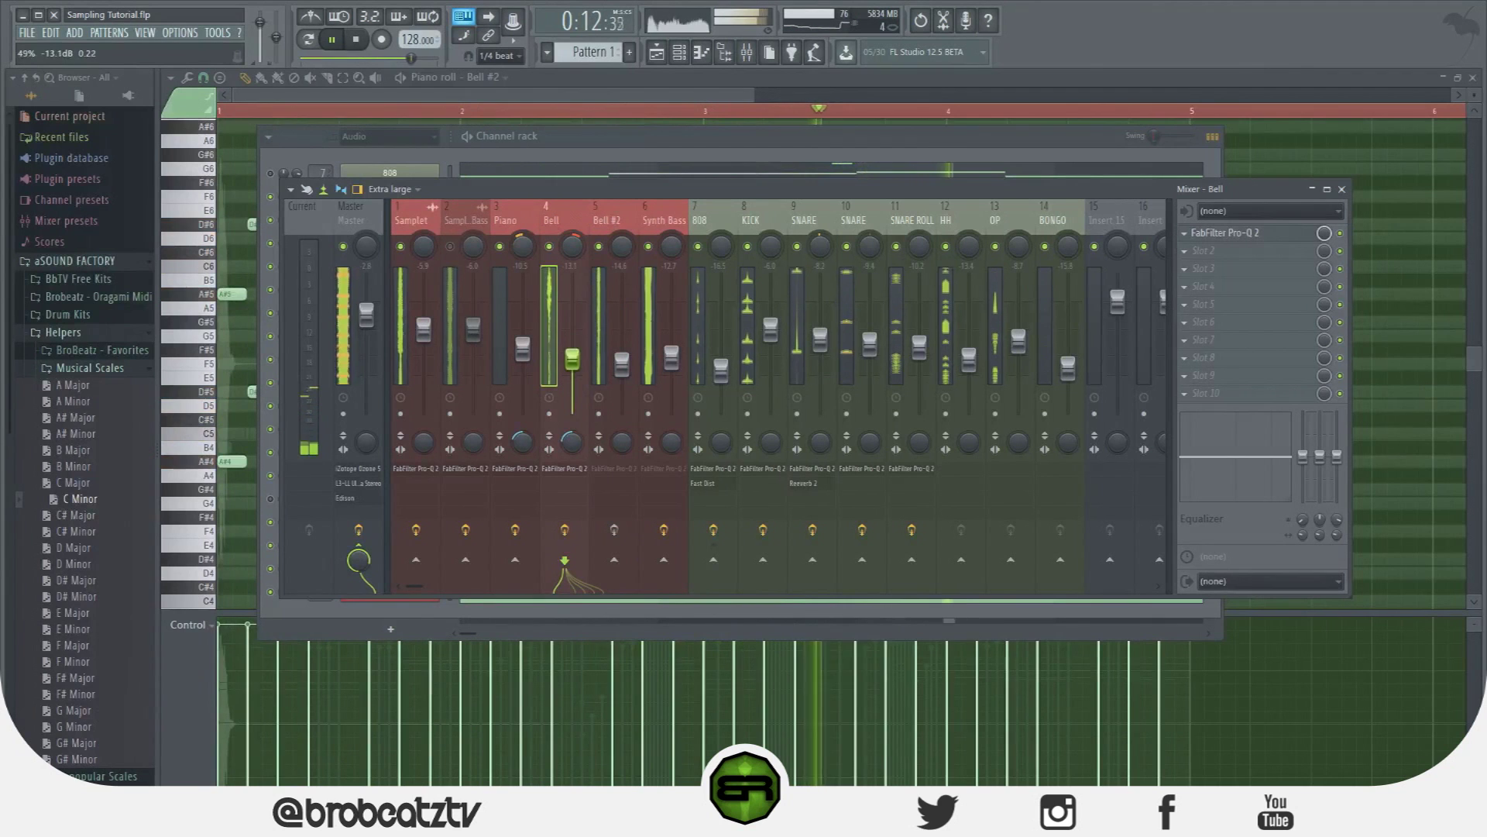
pyautogui.moveTo(622, 246); pyautogui.dragTo(622, 249)
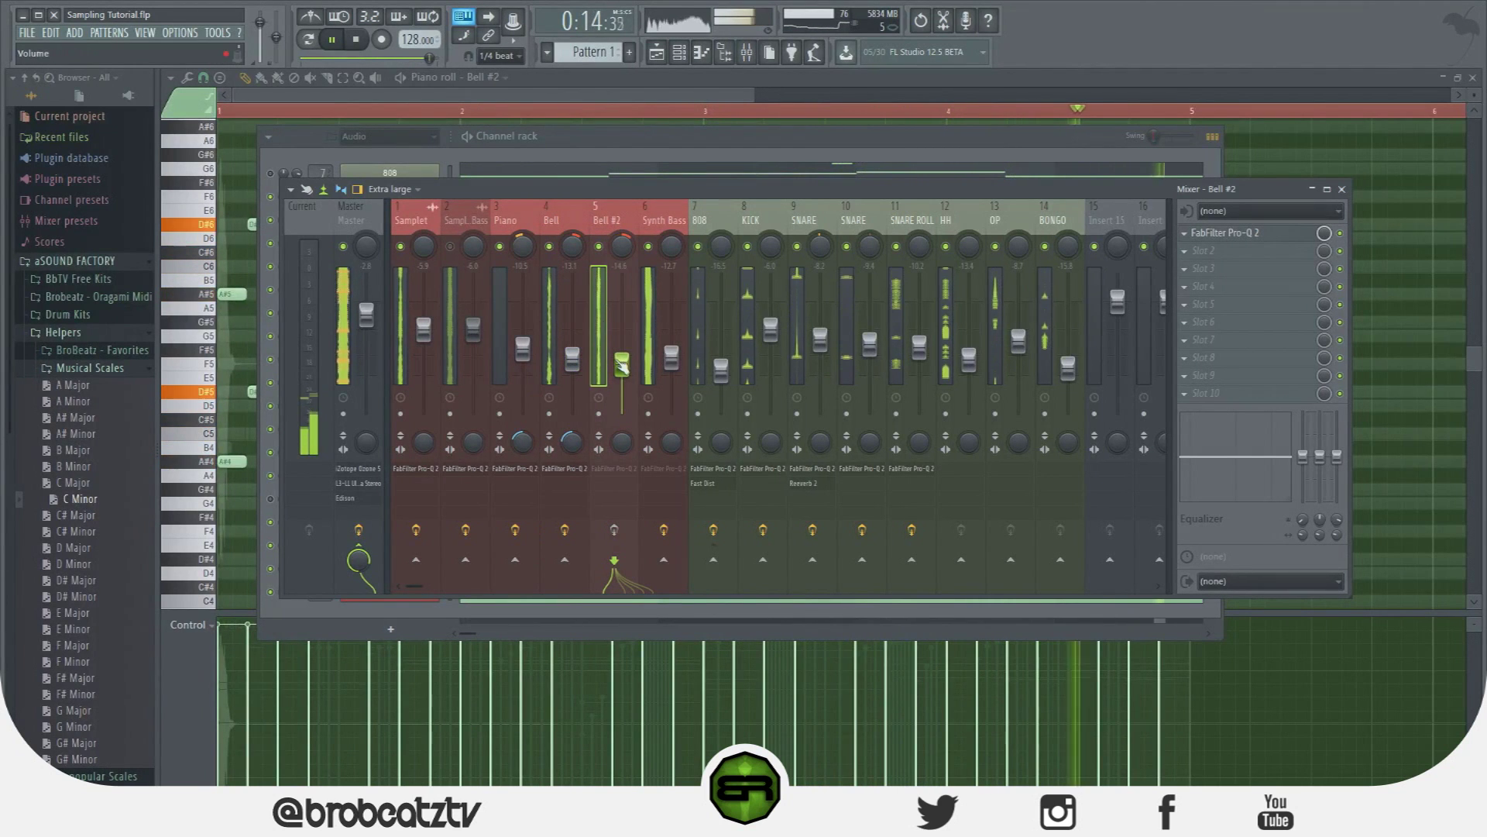
pyautogui.moveTo(622, 363)
pyautogui.mouseDown()
pyautogui.moveTo(622, 337)
pyautogui.moveTo(622, 358)
pyautogui.mouseUp()
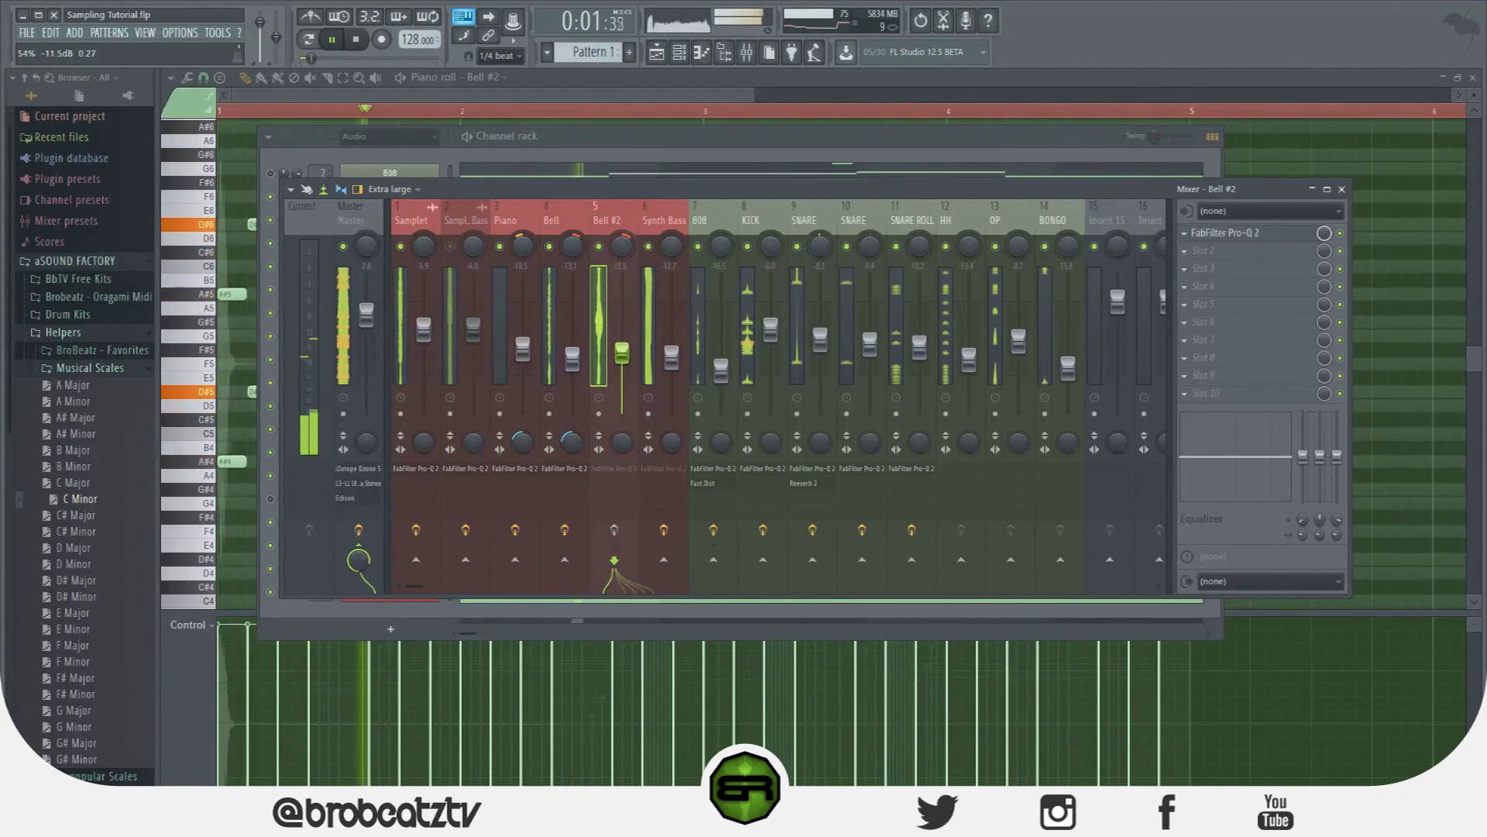
pyautogui.click(572, 246)
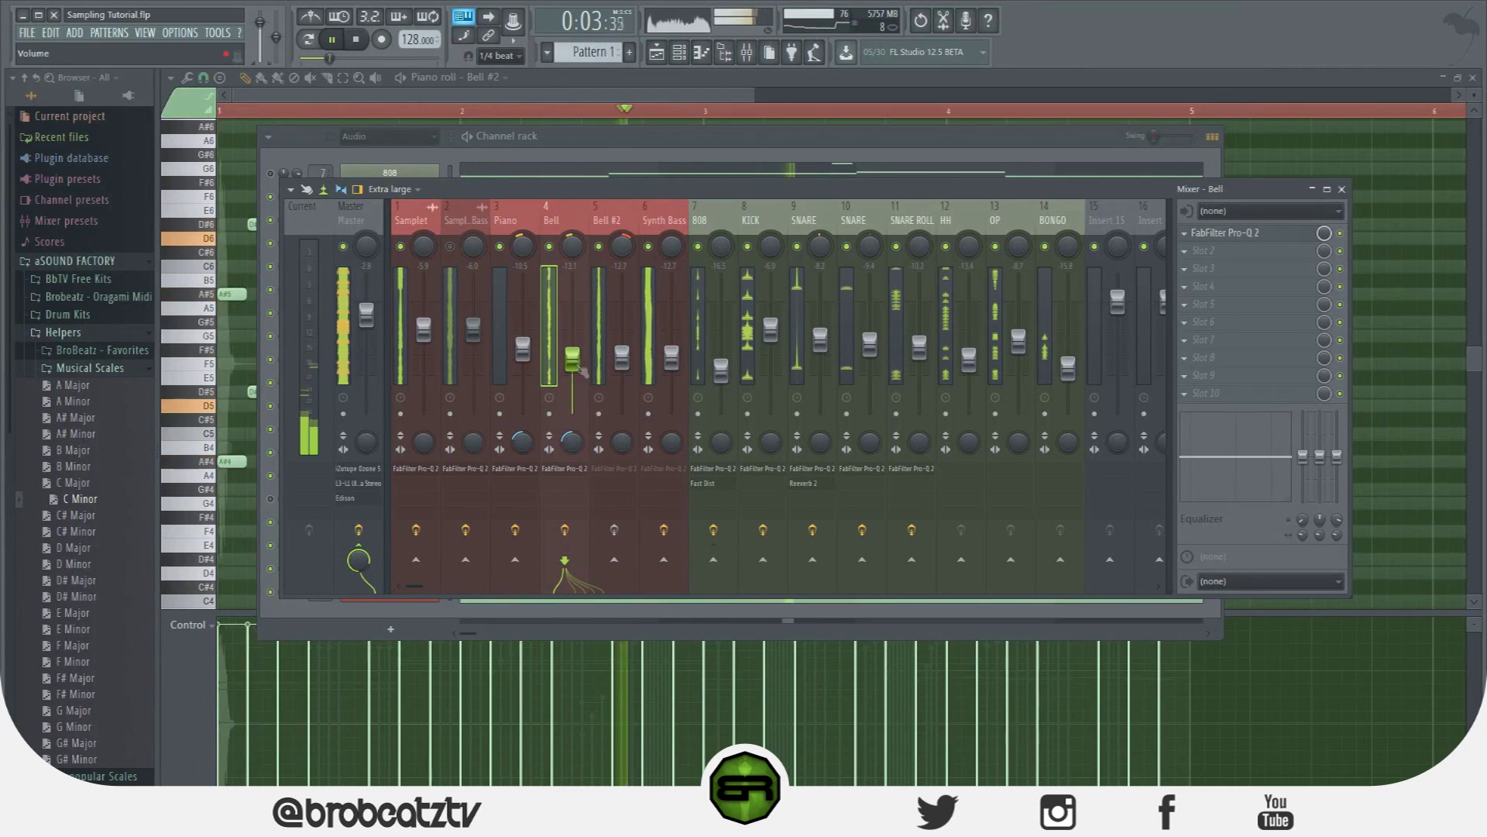
# Set the stereo separation of the Bell tracks, with Bell at about 31% separated, and readjust the Bell #2 volume.
pyautogui.moveTo(622, 442); pyautogui.dragTo(573, 430)
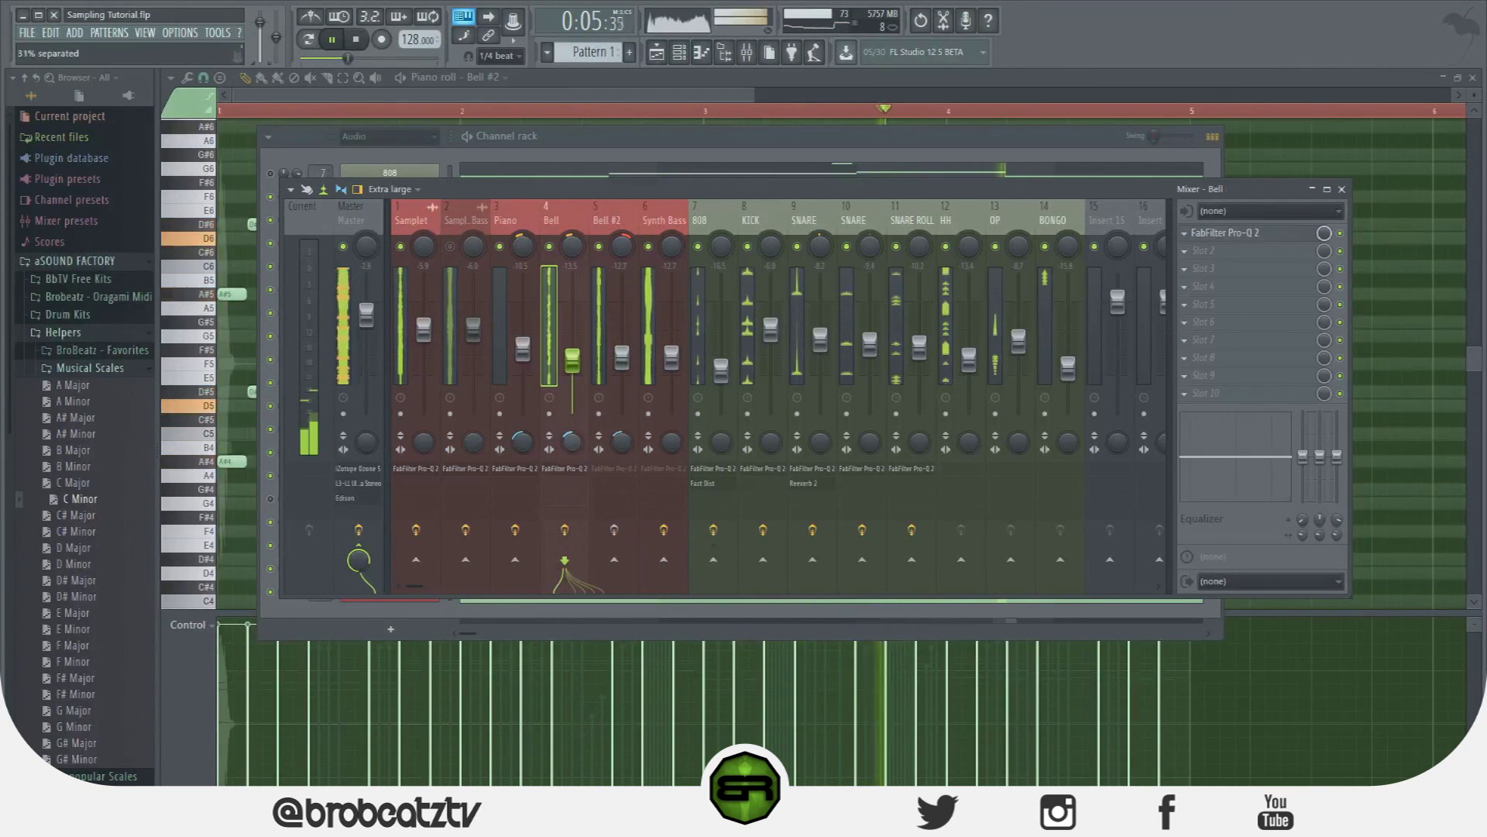
pyautogui.moveTo(623, 368); pyautogui.dragTo(624, 371)
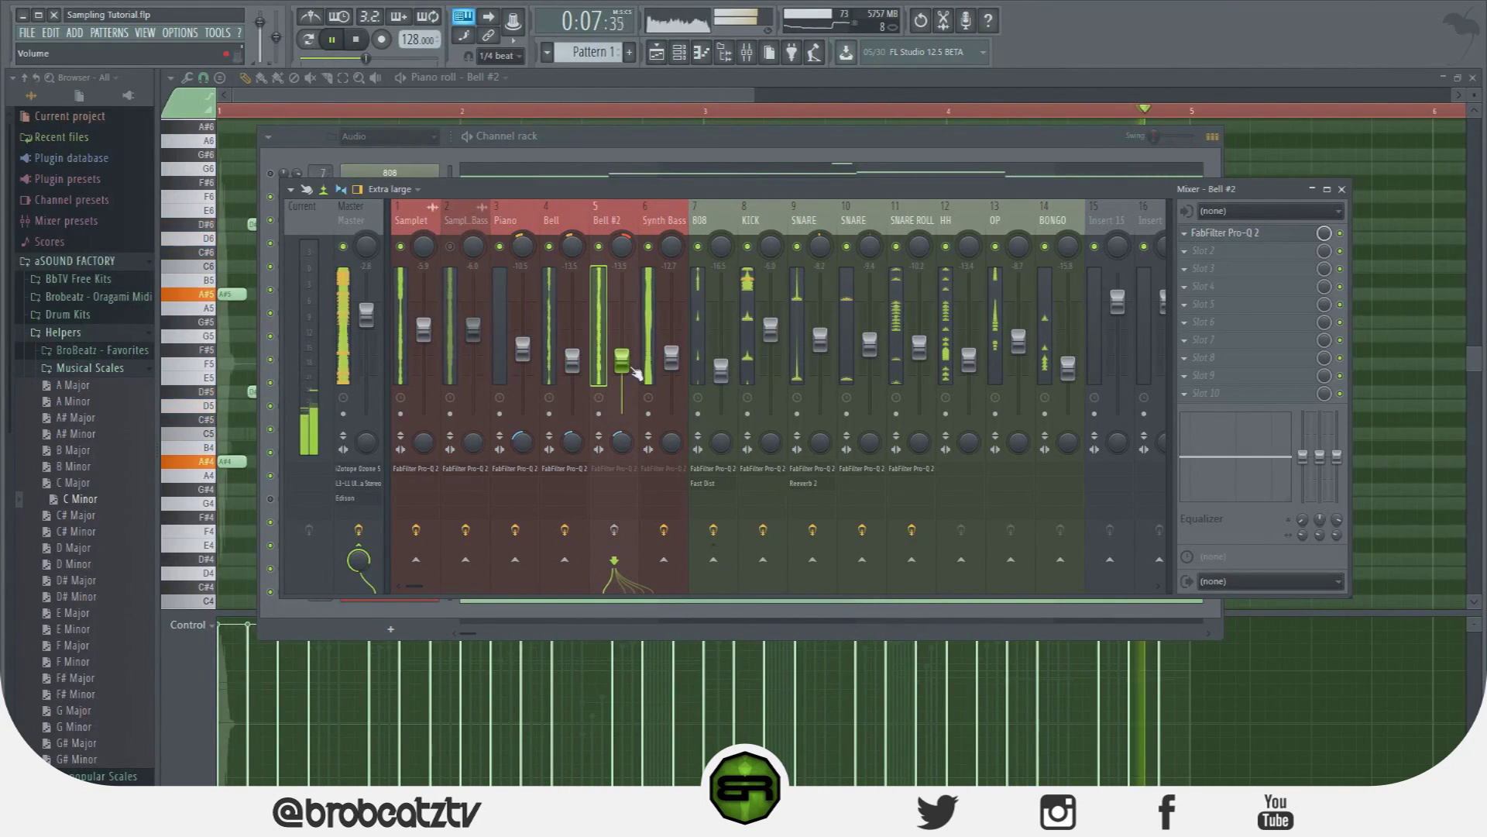
pyautogui.click(571, 238)
pyautogui.press('space')
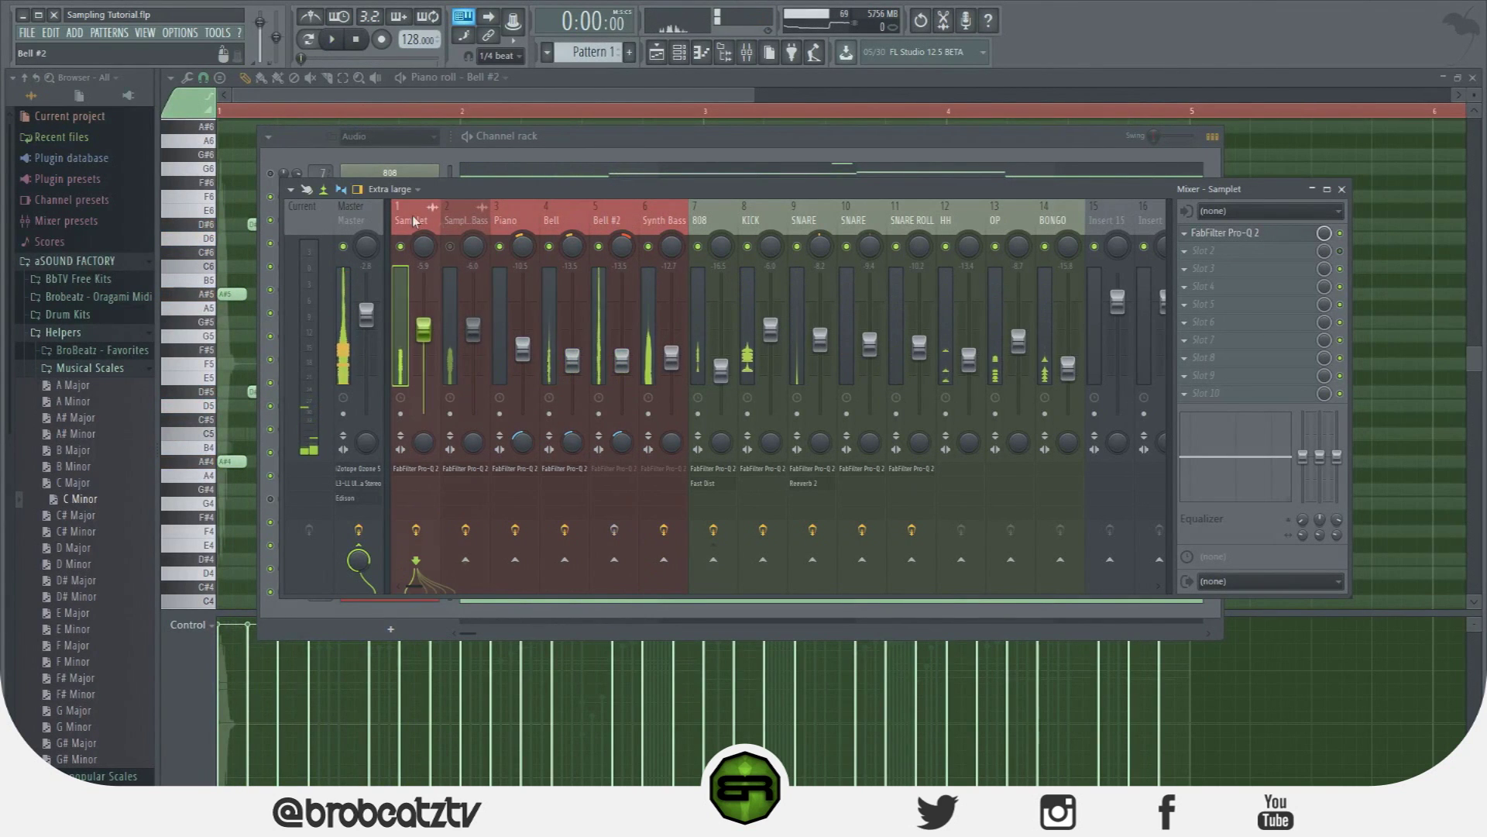
# Go to the Playlist and unmute Track 7 and Track 8.
pyautogui.press('F6')
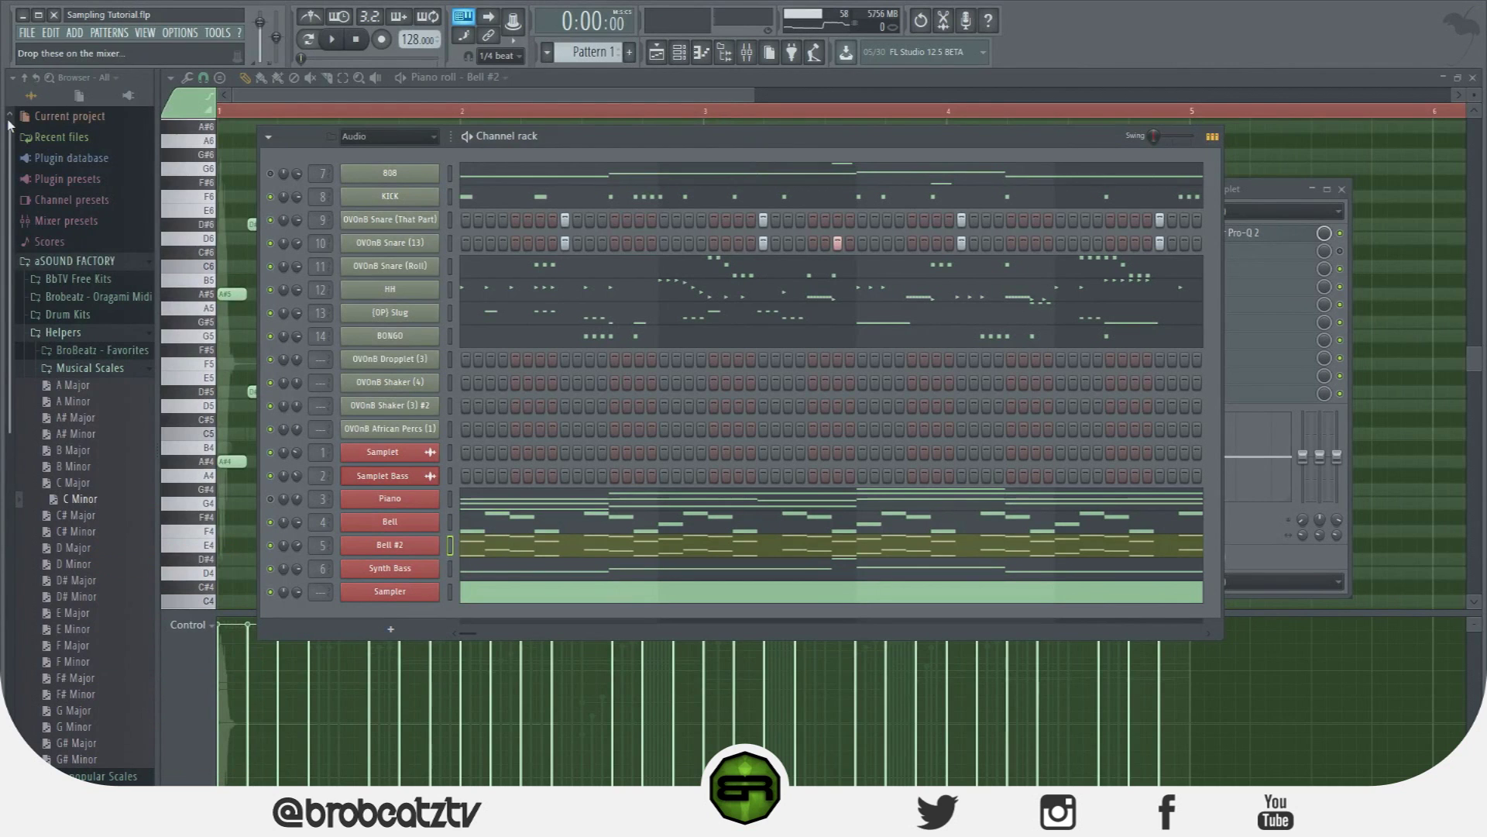
pyautogui.moveTo(315, 146); pyautogui.dragTo(280, 146)
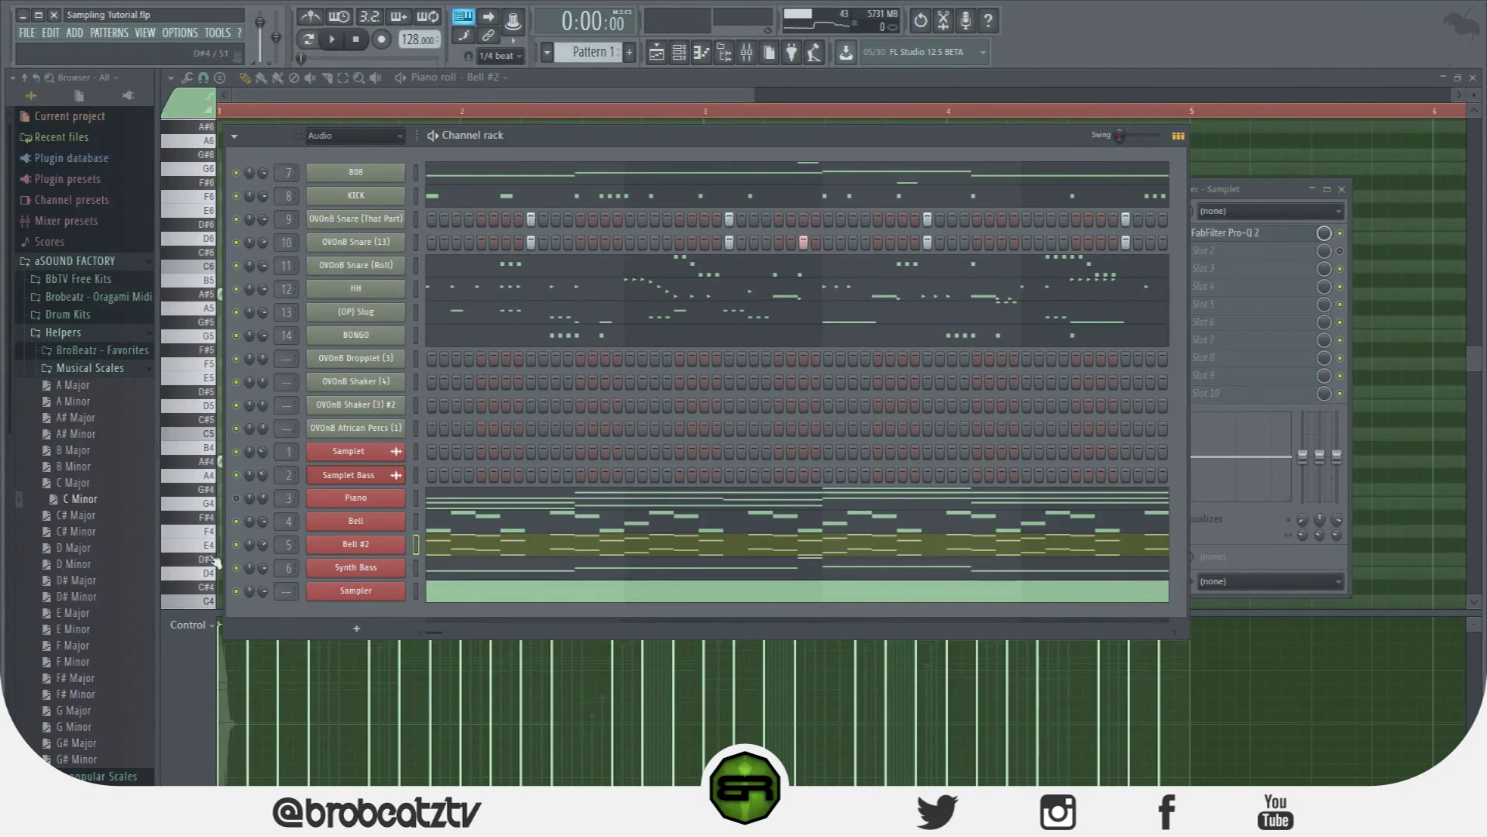
pyautogui.click(658, 57)
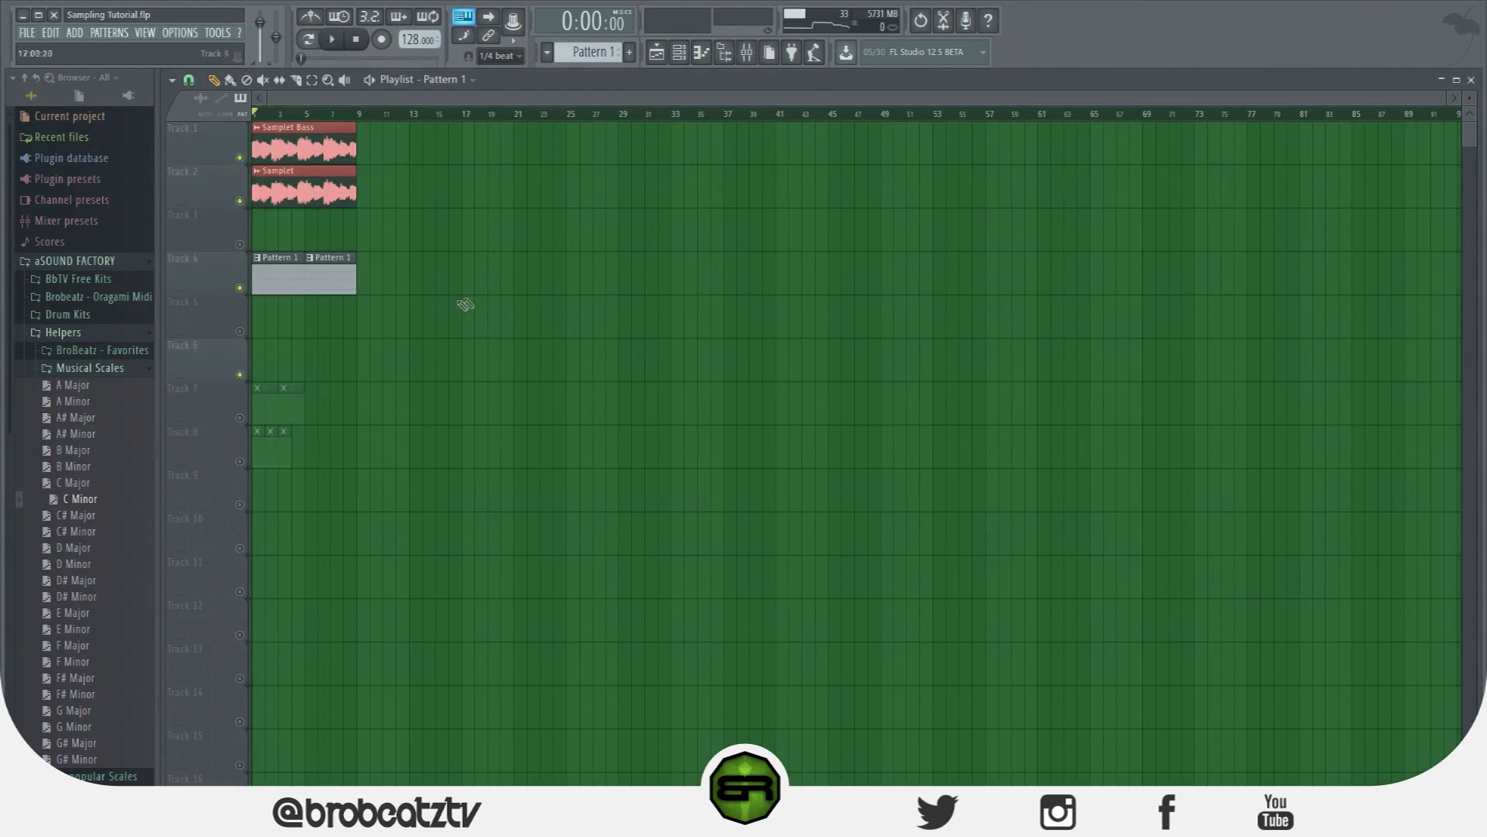
pyautogui.click(241, 419)
pyautogui.click(240, 461)
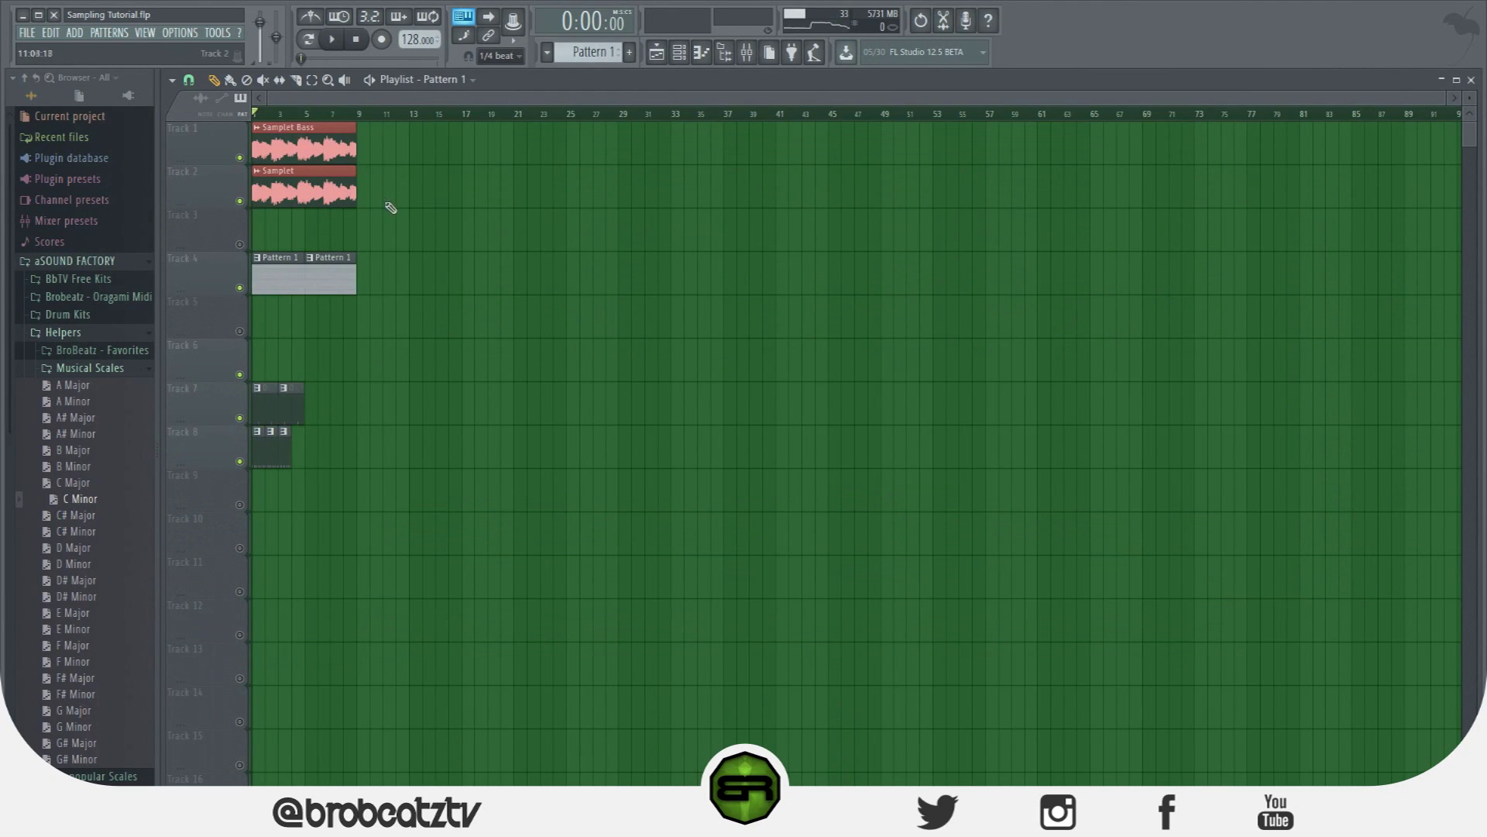
# Shift the Samplet Bass clip to bar 9 and repeat the Samplet clip along Track 2 up to bar 33.
pyautogui.moveTo(323, 146); pyautogui.dragTo(428, 148)
pyautogui.moveTo(287, 195); pyautogui.dragTo(517, 206)
pyautogui.keyDown('ctrl'); pyautogui.click(459, 291); pyautogui.keyUp('ctrl')
# Move a Pattern 1 clip to bar 17 on Track 5 and split the pattern by channel.
pyautogui.moveTo(283, 277); pyautogui.dragTo(485, 330)
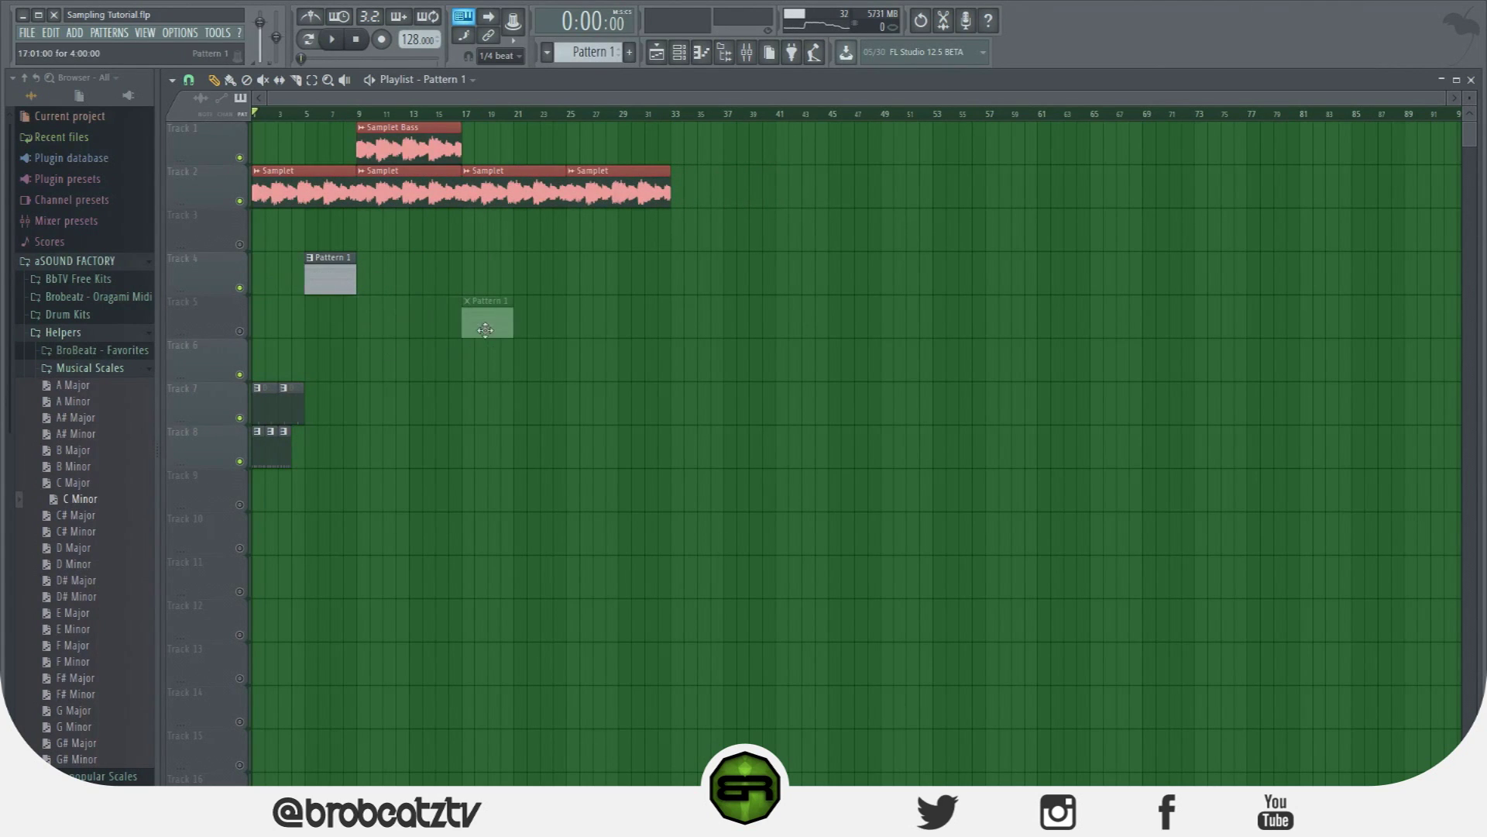
pyautogui.click(547, 53)
pyautogui.click(655, 245)
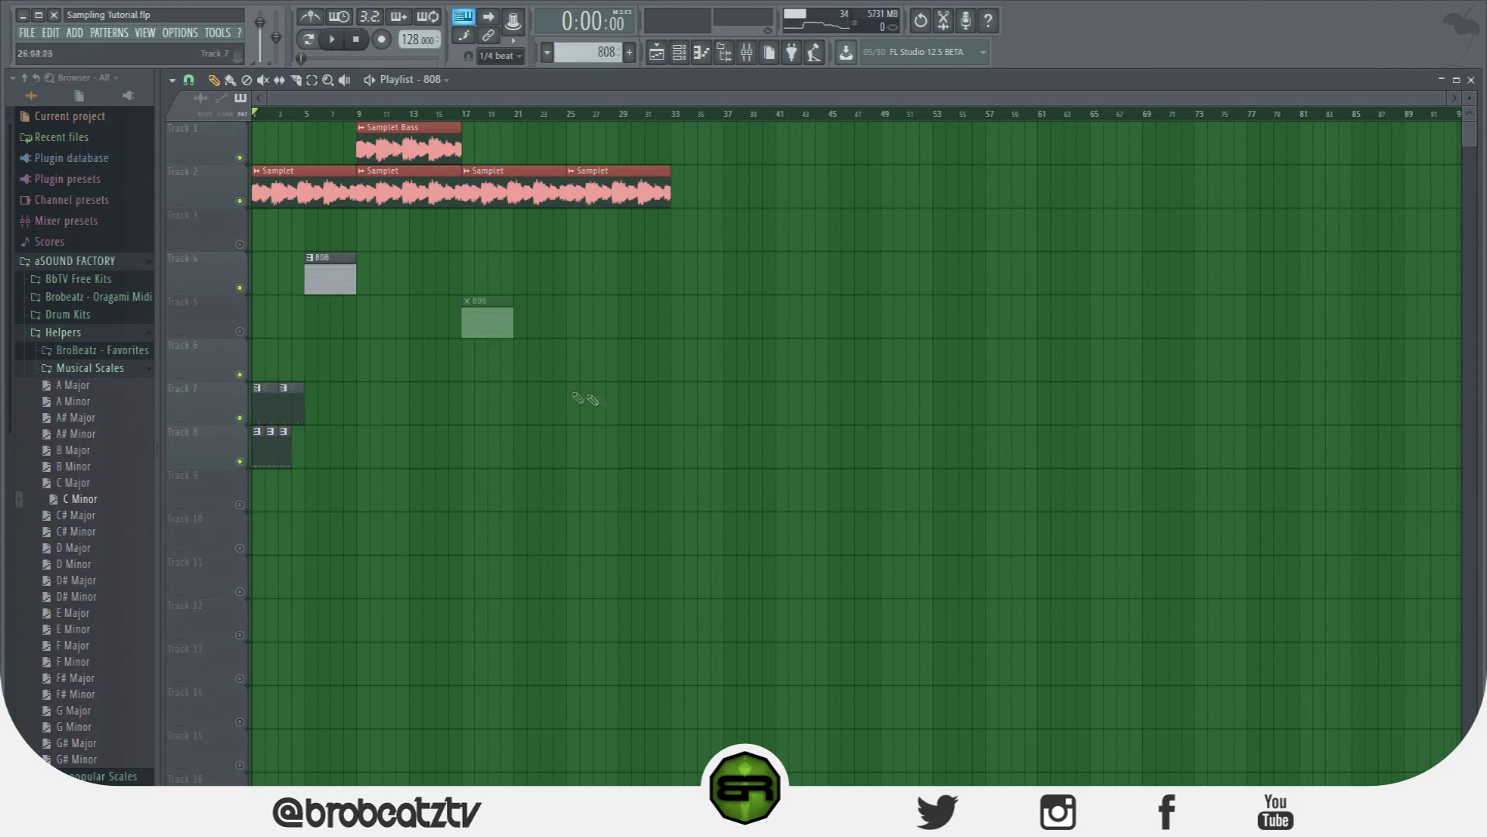
# Delete the leftover clip on Track 4 and spread the split 808, KICK and other drum clips over separate lower tracks at bar 17.
pyautogui.rightClick(341, 281)
pyautogui.moveTo(484, 322); pyautogui.dragTo(488, 397)
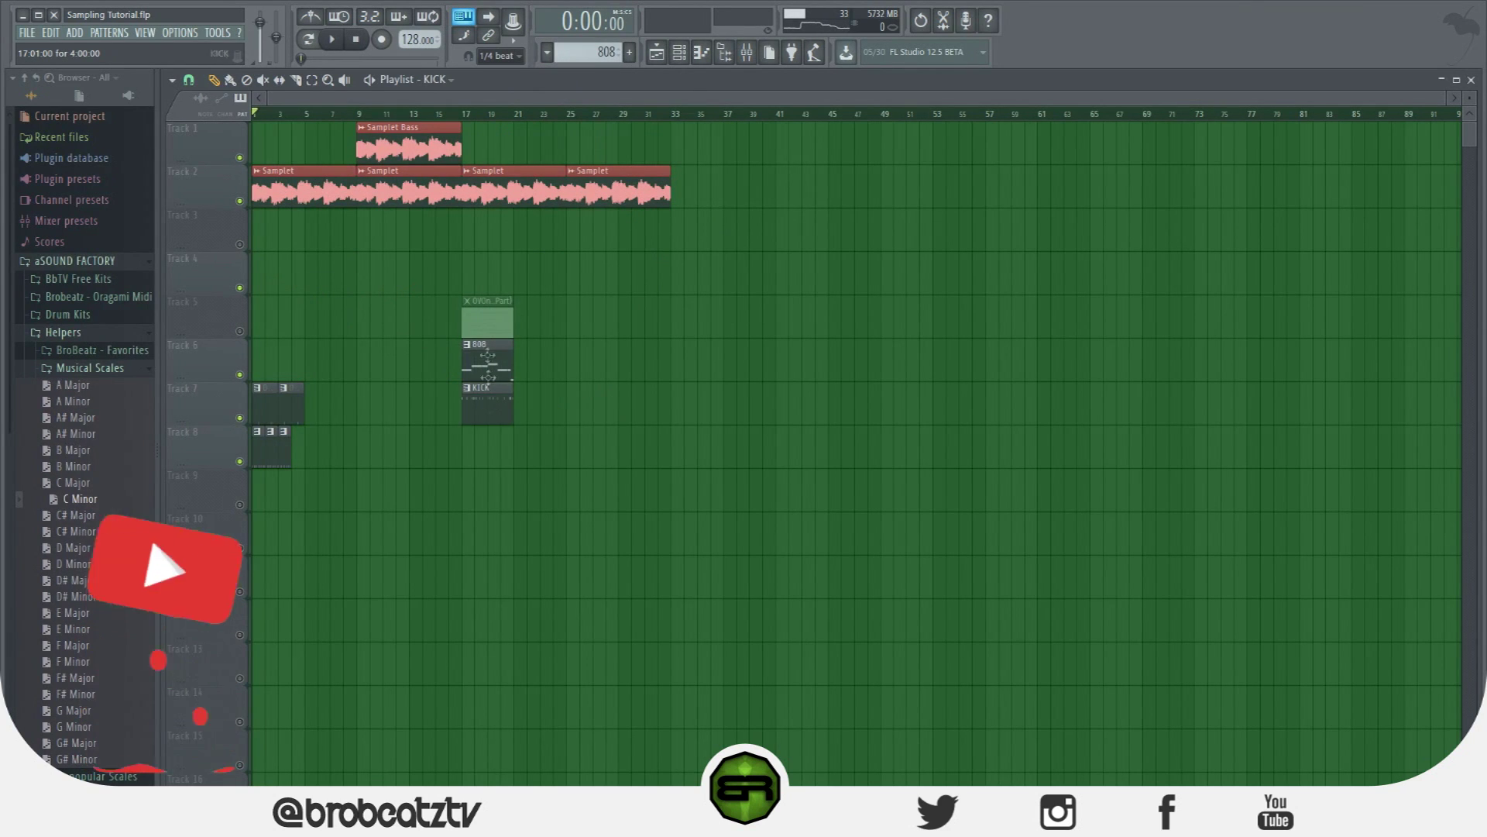
pyautogui.moveTo(488, 320); pyautogui.dragTo(508, 504)
pyautogui.moveTo(488, 320); pyautogui.dragTo(493, 622)
pyautogui.moveTo(488, 319); pyautogui.dragTo(488, 407)
# Shrink the height of Tracks 9 to 13 and move the short clips to bar 5 on Tracks 14 and 15.
pyautogui.moveTo(185, 685); pyautogui.dragTo(186, 653)
pyautogui.moveTo(182, 642); pyautogui.dragTo(182, 611)
pyautogui.moveTo(178, 598); pyautogui.dragTo(178, 524)
pyautogui.moveTo(178, 511); pyautogui.dragTo(178, 481)
pyautogui.moveTo(331, 360); pyautogui.dragTo(315, 557)
# Delete the sample clips at bar 9 and shift the sample, melody and drum clips from bar 17 onward eight bars earlier.
pyautogui.rightClick(395, 116)
pyautogui.rightClick(376, 147)
pyautogui.rightClick(376, 182)
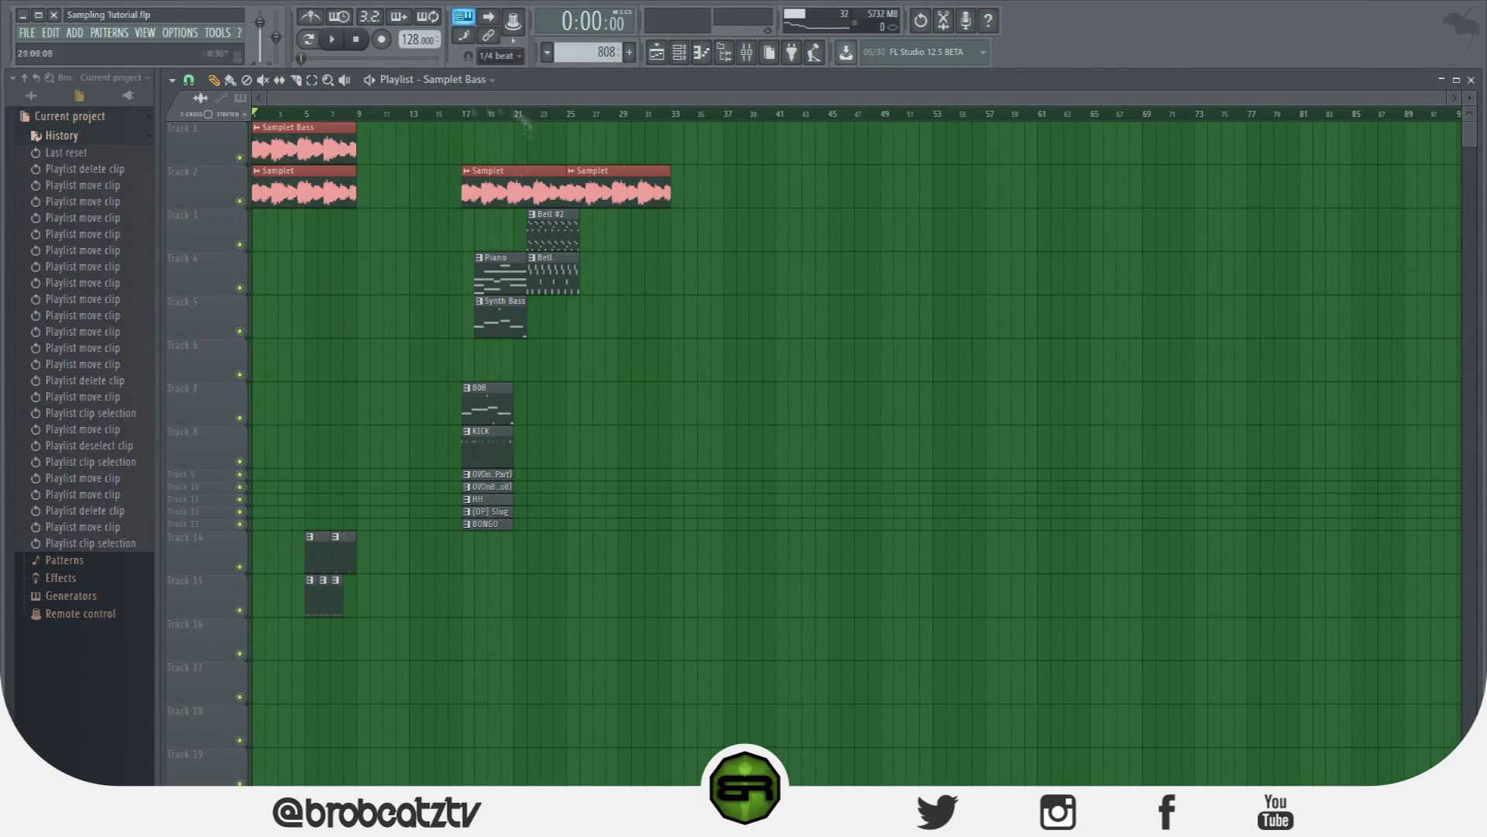
pyautogui.moveTo(501, 413); pyautogui.dragTo(394, 413)
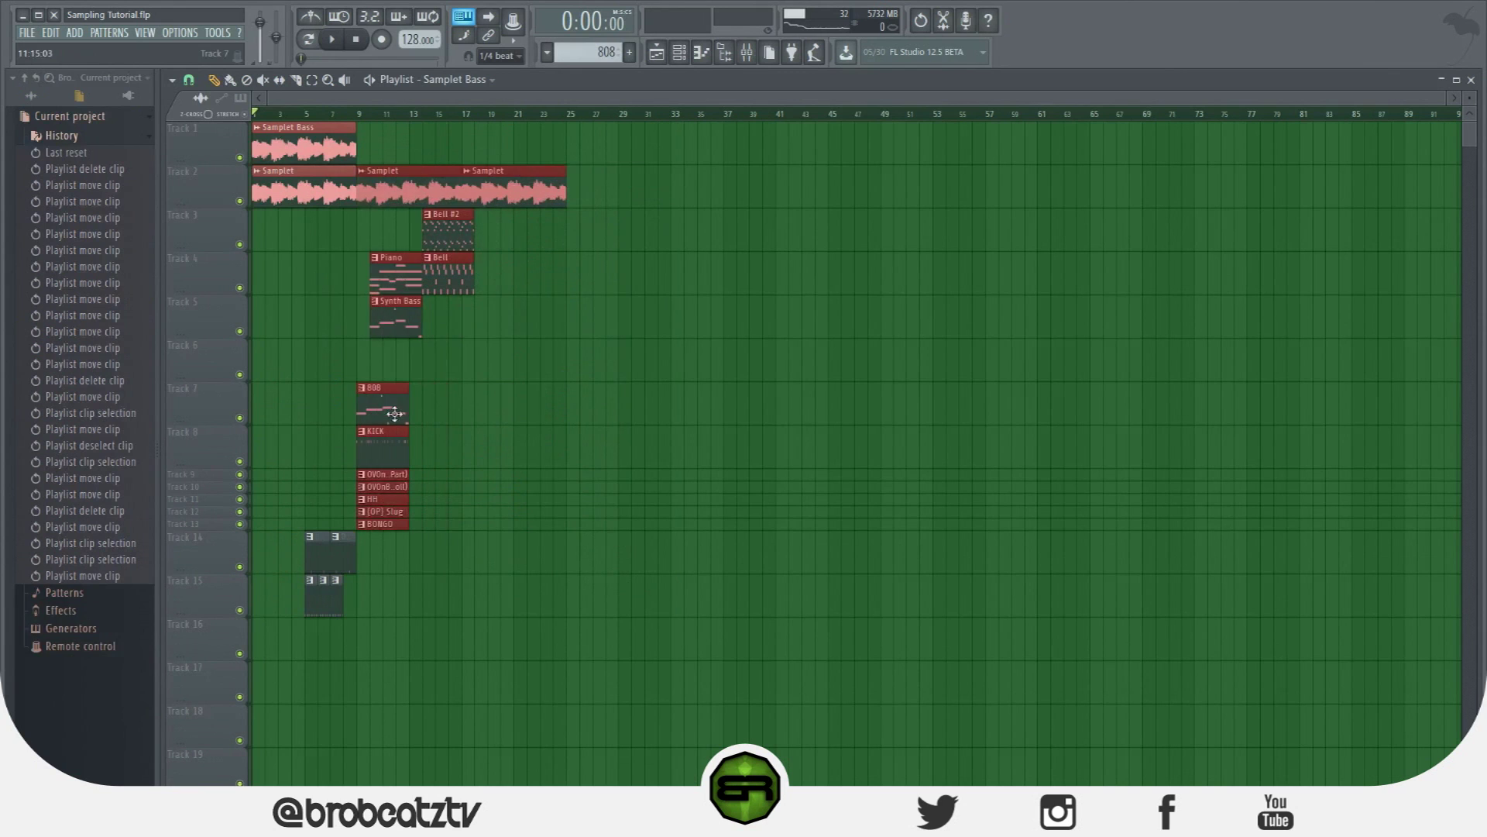
# Move the Synth Bass clip to bar 27 on Track 5 and place two copied Samplet clips from bar 27 on Track 2.
pyautogui.keyDown('ctrl'); pyautogui.click(477, 371); pyautogui.keyUp('ctrl')
pyautogui.moveTo(394, 316); pyautogui.dragTo(590, 315)
pyautogui.moveTo(581, 159); pyautogui.dragTo(389, 186)
pyautogui.moveTo(389, 184)
pyautogui.mouseDown()
pyautogui.moveTo(610, 183)
pyautogui.moveTo(598, 187)
pyautogui.mouseUp()
pyautogui.keyDown('ctrl'); pyautogui.click(595, 224); pyautogui.keyUp('ctrl')
pyautogui.moveTo(788, 389); pyautogui.dragTo(597, 191)
pyautogui.moveTo(596, 191); pyautogui.dragTo(623, 190)
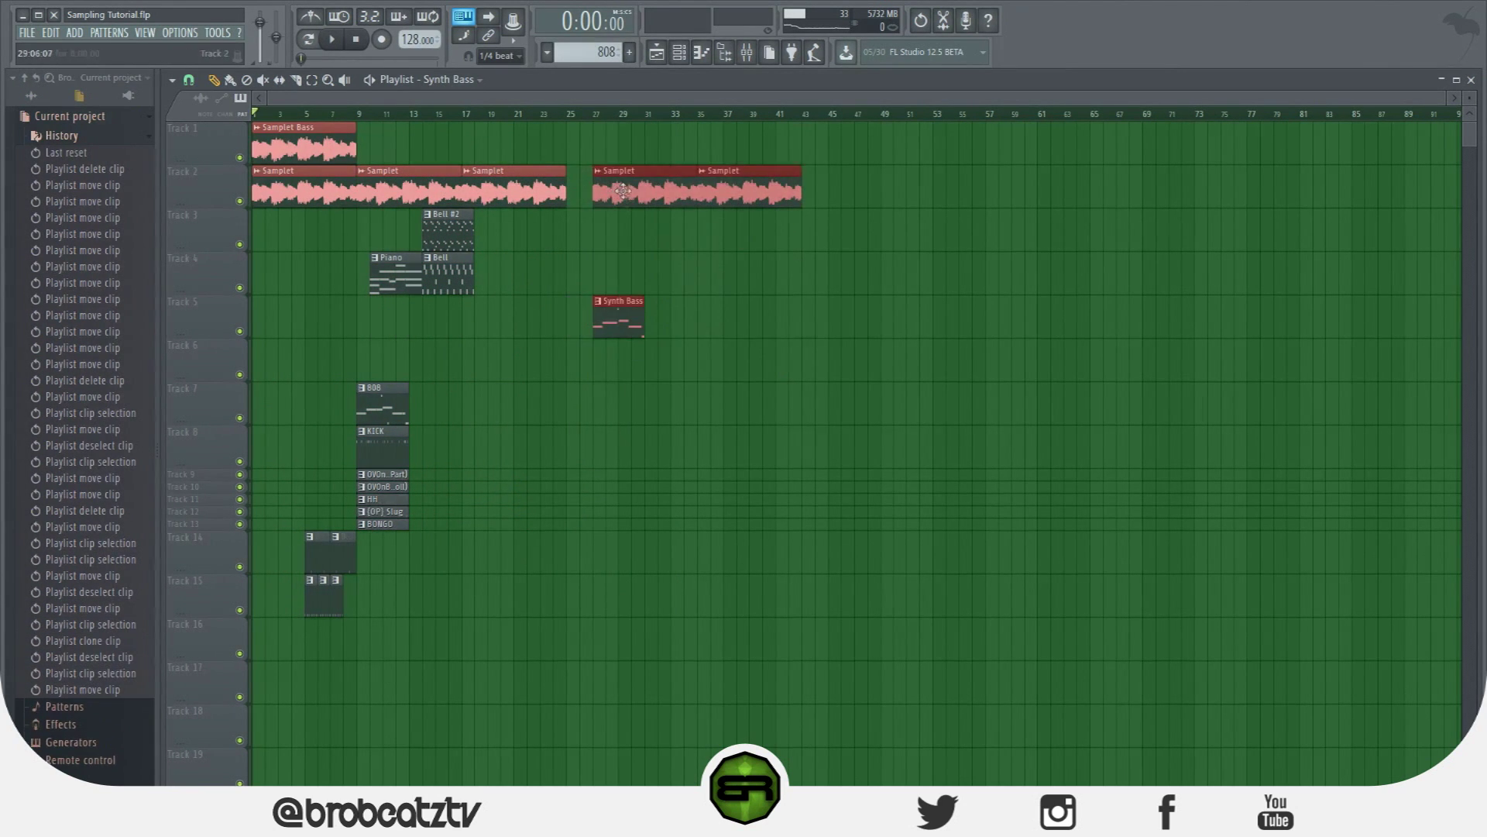
# Repeat the Synth Bass clip at bar 31 on Track 5.
pyautogui.keyDown('ctrl'); pyautogui.click(521, 316); pyautogui.keyUp('ctrl')
pyautogui.moveTo(642, 329)
pyautogui.mouseDown()
pyautogui.moveTo(655, 334)
pyautogui.moveTo(642, 329)
pyautogui.mouseUp()
pyautogui.click(632, 319)
pyautogui.click(651, 317)
# Move the Piano clip to bar 9 on Track 5 and the Bell and Bell #2 clips to bar 17.
pyautogui.moveTo(393, 280)
pyautogui.mouseDown()
pyautogui.moveTo(373, 284)
pyautogui.moveTo(386, 282)
pyautogui.mouseUp()
pyautogui.moveTo(462, 229)
pyautogui.mouseDown()
pyautogui.moveTo(441, 292)
pyautogui.moveTo(470, 283)
pyautogui.mouseUp()
pyautogui.moveTo(385, 279); pyautogui.dragTo(386, 320)
pyautogui.moveTo(480, 279); pyautogui.dragTo(473, 232)
pyautogui.moveTo(476, 275)
pyautogui.mouseDown()
pyautogui.moveTo(542, 276)
pyautogui.moveTo(491, 278)
pyautogui.mouseUp()
# Repeat the Piano clip along Track 5 from bar 13 up to bar 25.
pyautogui.keyDown('ctrl'); pyautogui.click(419, 309); pyautogui.keyUp('ctrl')
pyautogui.click(438, 316)
pyautogui.click(488, 316)
pyautogui.click(538, 318)
# Select the 808 and drum clips at bar 9 and repeat them up to bar 25.
pyautogui.moveTo(431, 382); pyautogui.dragTo(375, 526)
pyautogui.moveTo(369, 401); pyautogui.dragTo(474, 402)
pyautogui.moveTo(474, 402); pyautogui.dragTo(527, 401)
# Build a second drum section from bar 27 to bar 43 with copied short clips and staggered drums, bringing in the 808 at bar 35.
pyautogui.moveTo(617, 544); pyautogui.dragTo(604, 544)
pyautogui.moveTo(581, 442); pyautogui.dragTo(496, 449)
pyautogui.moveTo(488, 443)
pyautogui.mouseDown()
pyautogui.moveTo(618, 443)
pyautogui.moveTo(496, 525)
pyautogui.mouseUp()
pyautogui.moveTo(488, 499); pyautogui.dragTo(618, 498)
pyautogui.keyDown('ctrl'); pyautogui.click(579, 493); pyautogui.keyUp('ctrl')
pyautogui.rightClick(602, 498)
pyautogui.moveTo(536, 394)
pyautogui.mouseDown()
pyautogui.moveTo(496, 525)
pyautogui.moveTo(731, 499)
pyautogui.mouseUp()
pyautogui.keyDown('ctrl'); pyautogui.click(738, 342); pyautogui.keyUp('ctrl')
pyautogui.rightClick(767, 444)
# Select the arrangement's time range from bar 1 to bar 43.
pyautogui.moveTo(808, 114); pyautogui.dragTo(116, 160)
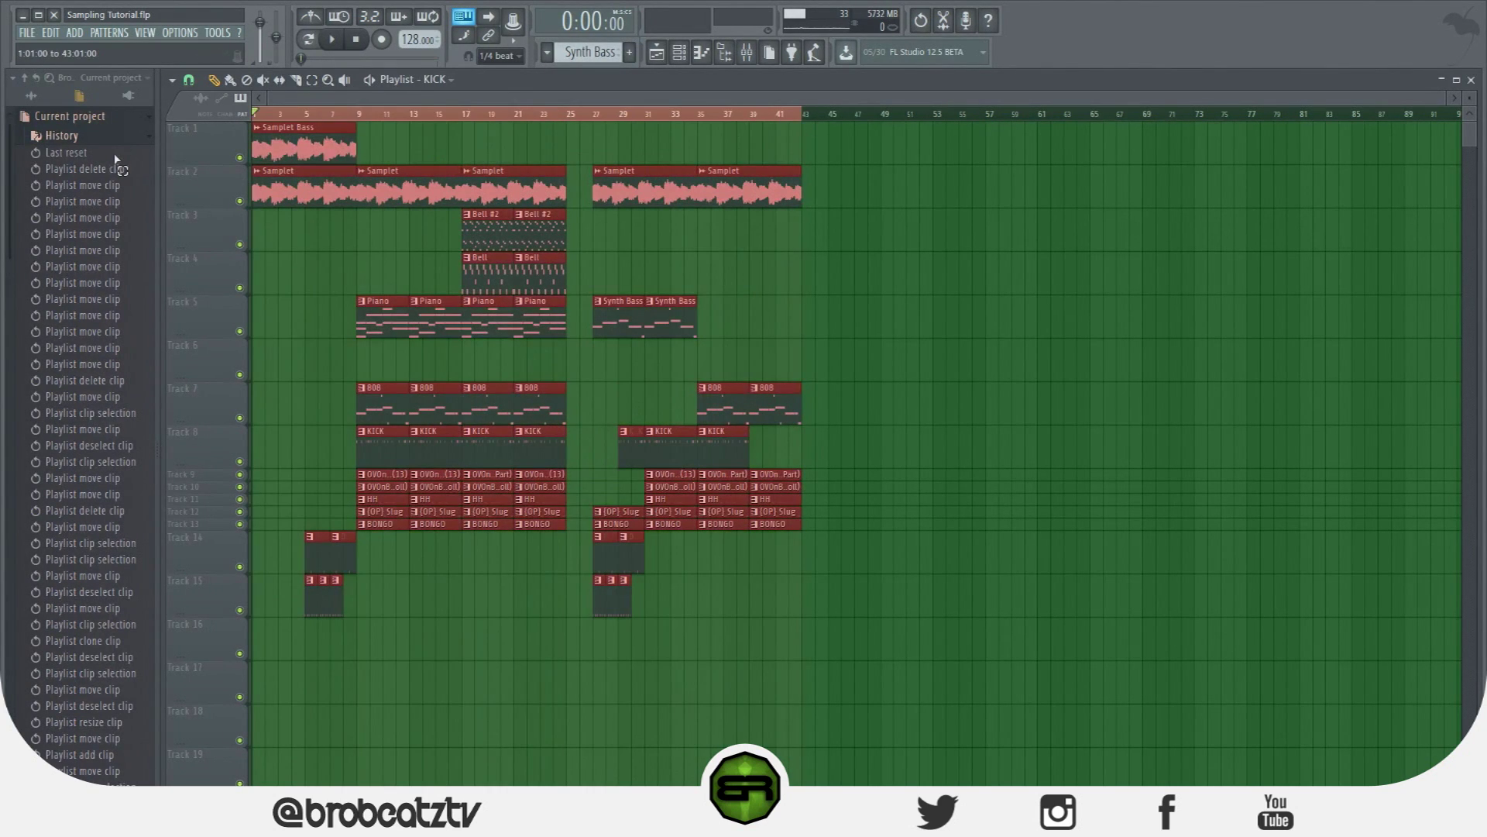
pyautogui.click(748, 54)
pyautogui.click(749, 55)
pyautogui.click(750, 56)
pyautogui.click(472, 101)
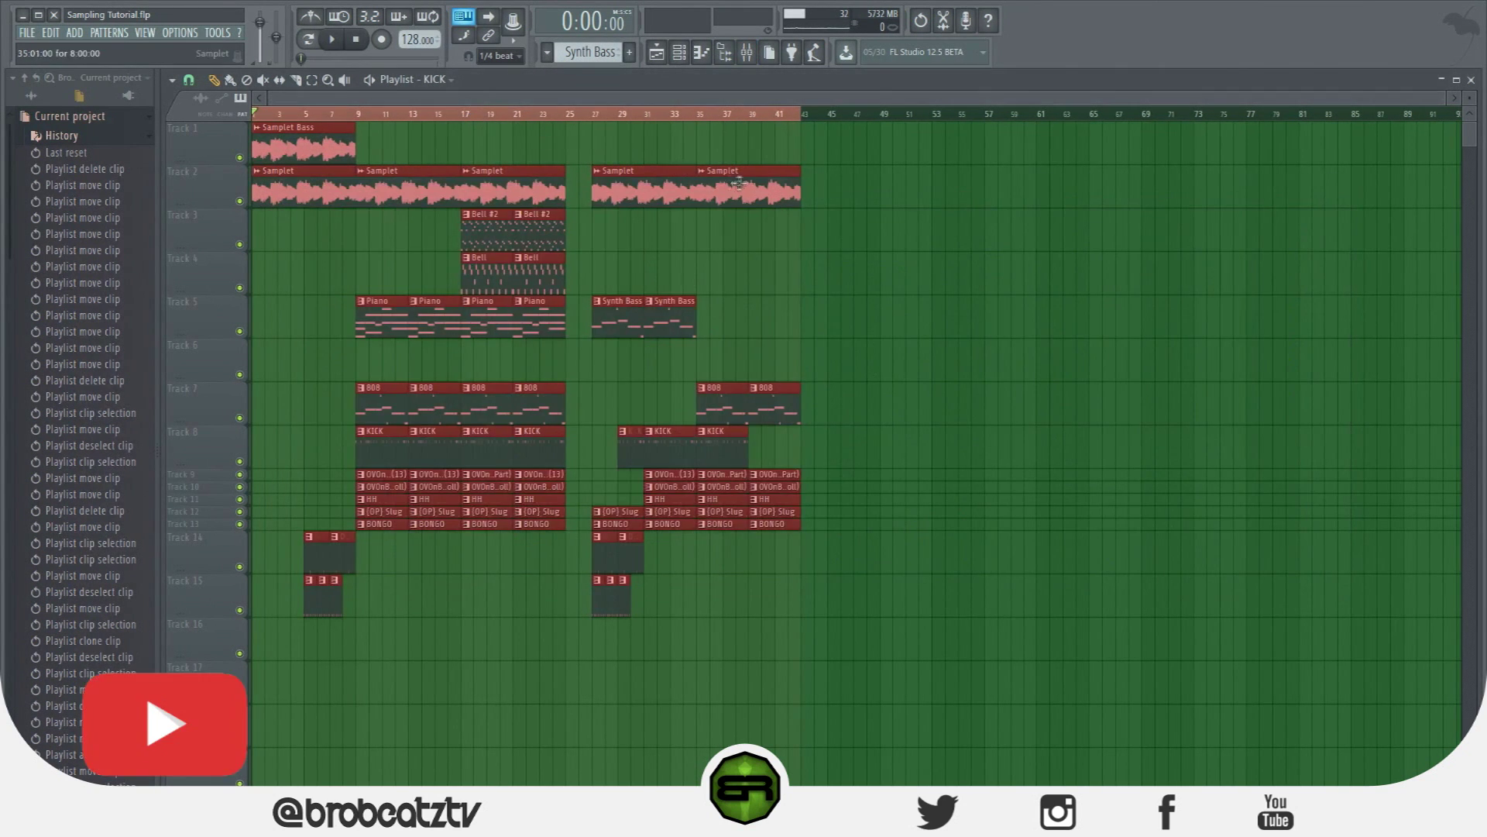
# Add a Samplet clip on Track 2 and a Samplet Bass clip on Track 1 at bar 43.
pyautogui.click(738, 183)
pyautogui.click(818, 188)
pyautogui.moveTo(819, 188); pyautogui.dragTo(806, 188)
pyautogui.click(804, 143)
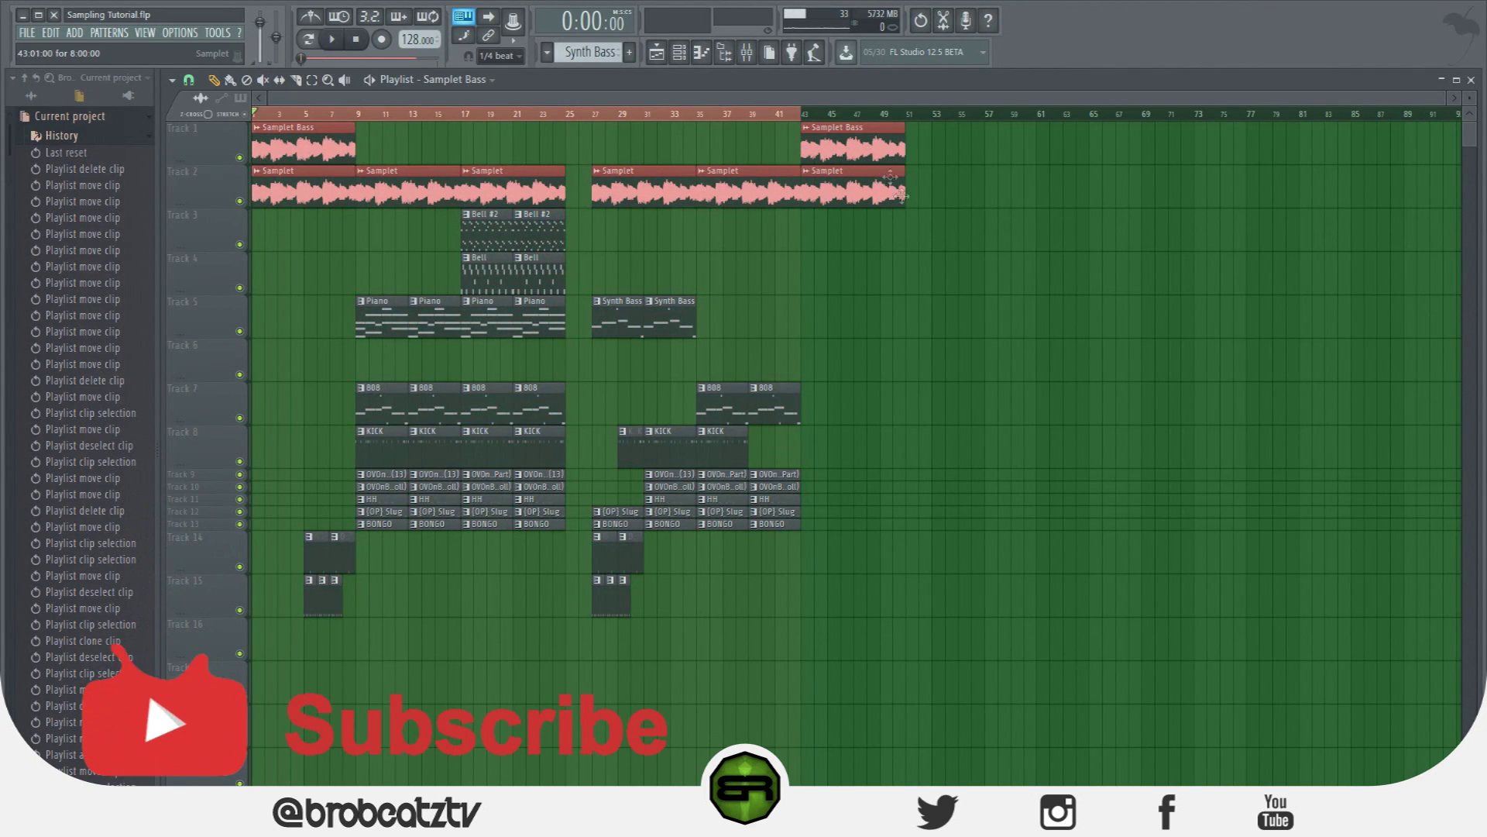
# Solo the Samplet and Samplet Bass mixer tracks and select bars 1 to 9 in the Playlist.
pyautogui.click(746, 54)
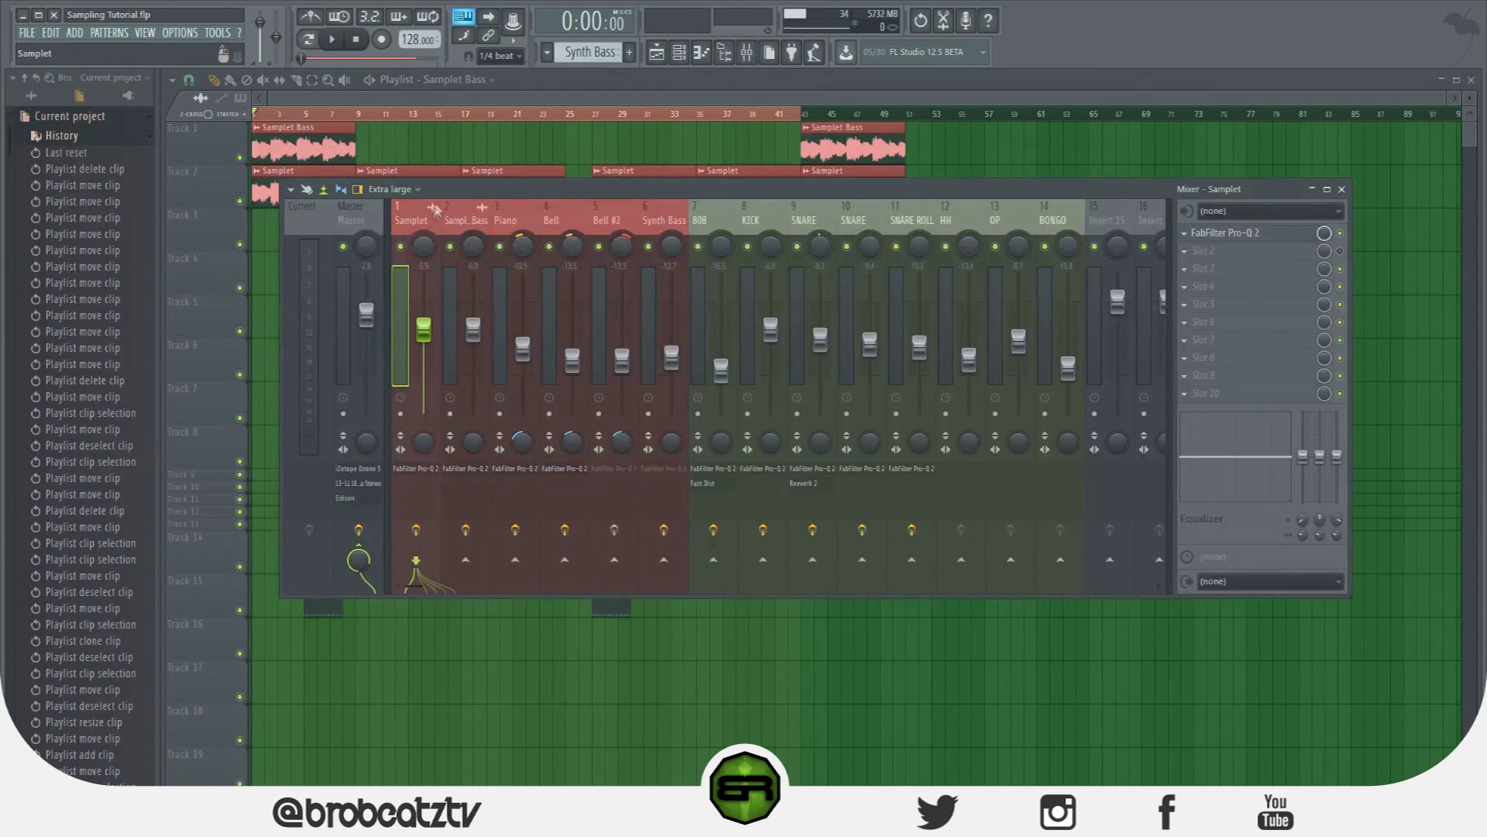
pyautogui.rightClick(452, 248)
pyautogui.click(402, 249)
pyautogui.moveTo(419, 225); pyautogui.dragTo(397, 254)
pyautogui.moveTo(359, 115); pyautogui.dragTo(178, 144)
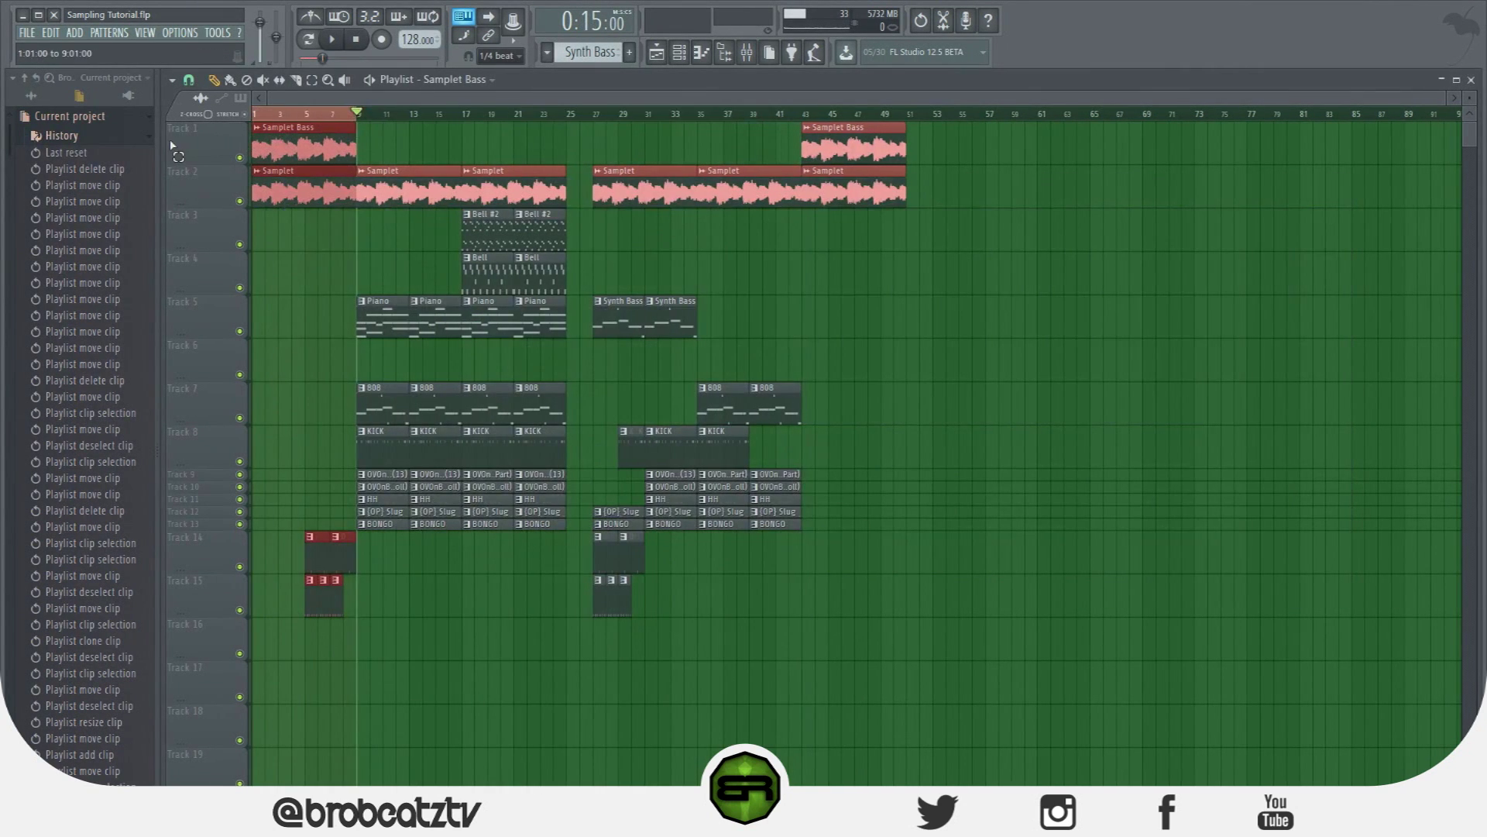
# Load Fruity Filter into slot 2 of the Samplet mixer track and lower its cutoff and high pass while playing the selected bars.
pyautogui.click(744, 55)
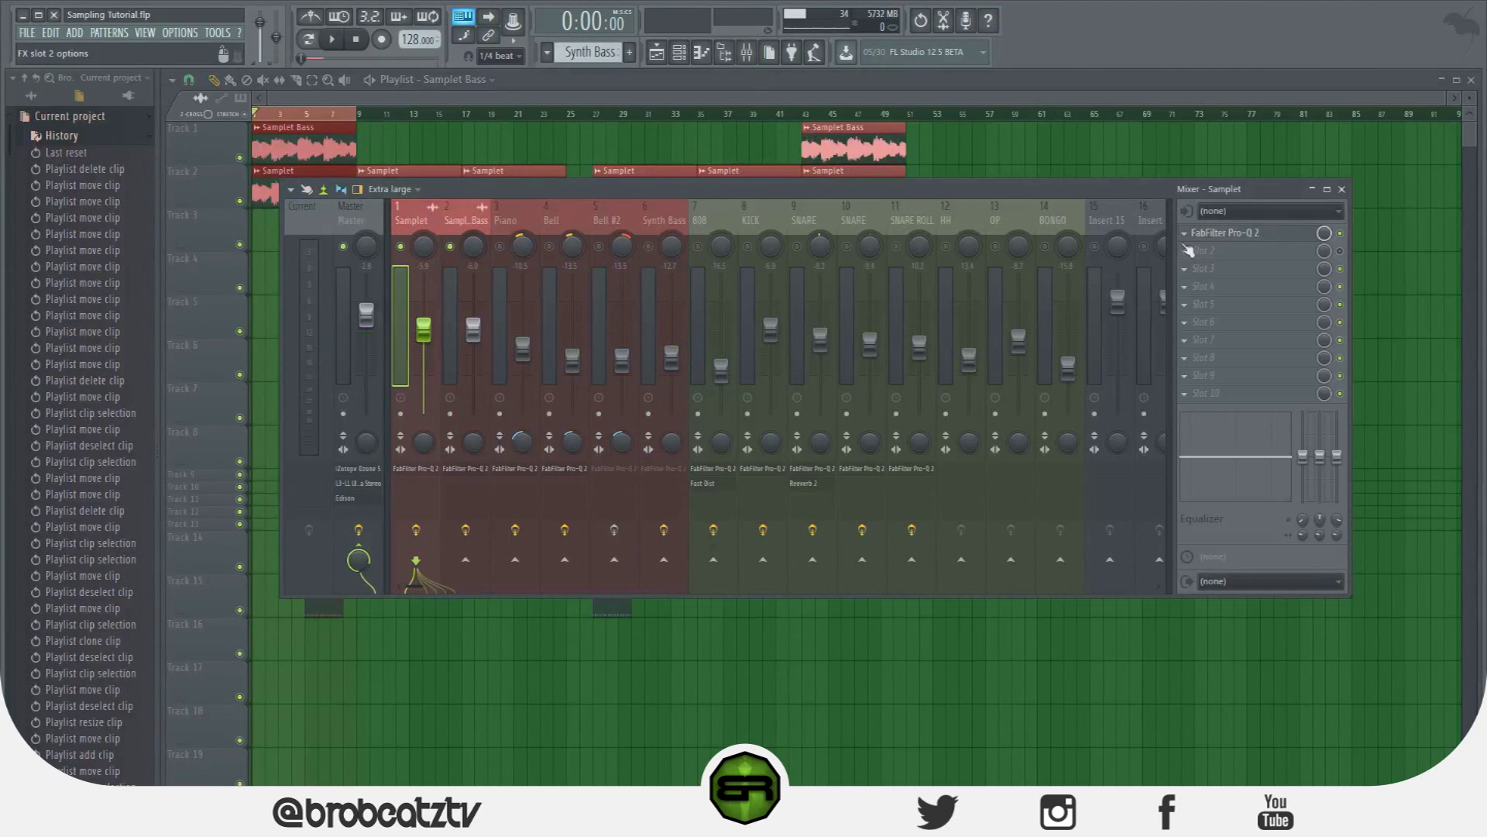
pyautogui.click(1275, 254)
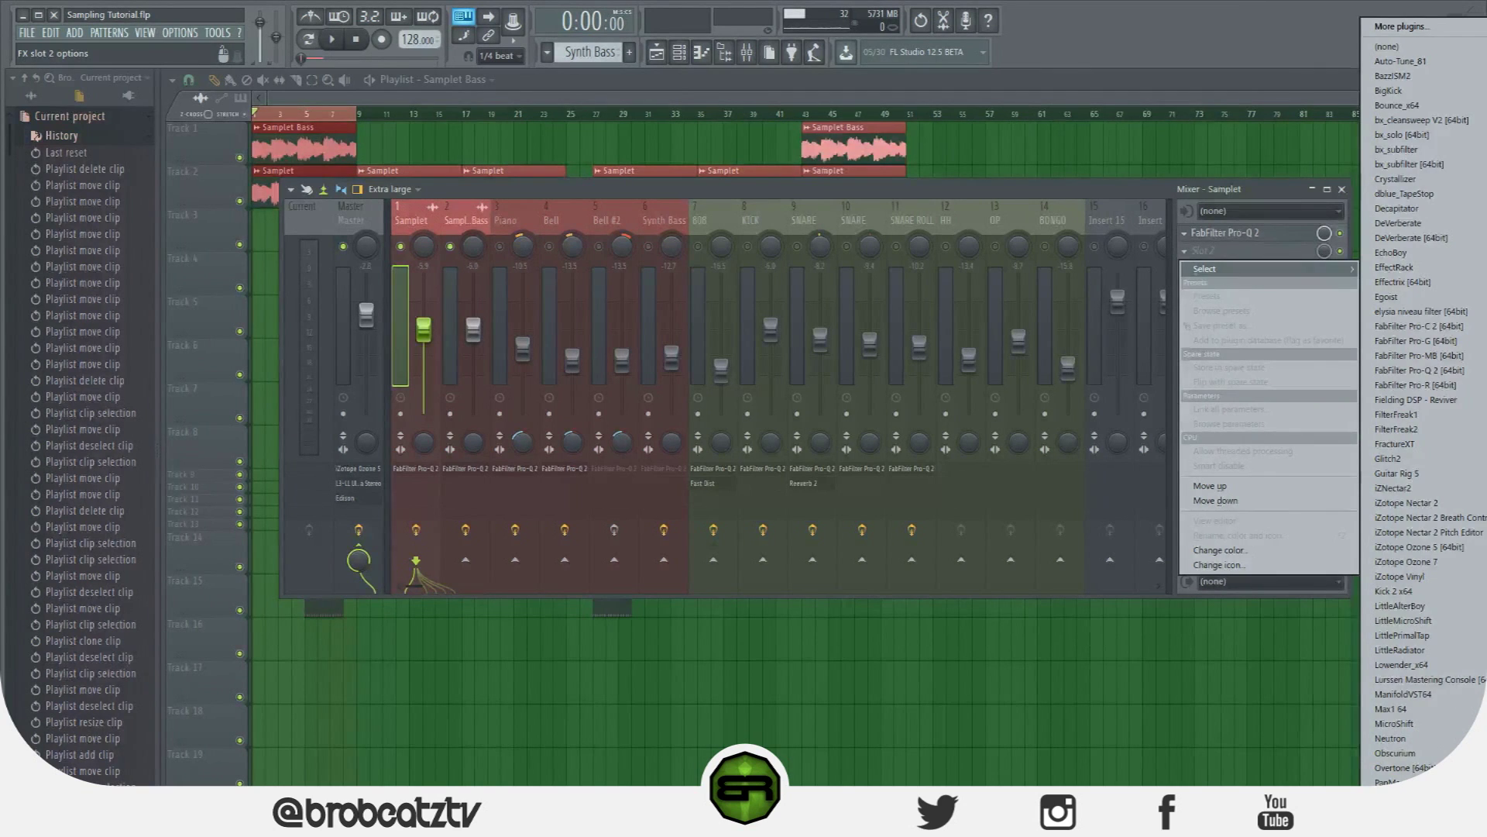
pyautogui.click(1484, 419)
pyautogui.moveTo(346, 207); pyautogui.dragTo(815, 264)
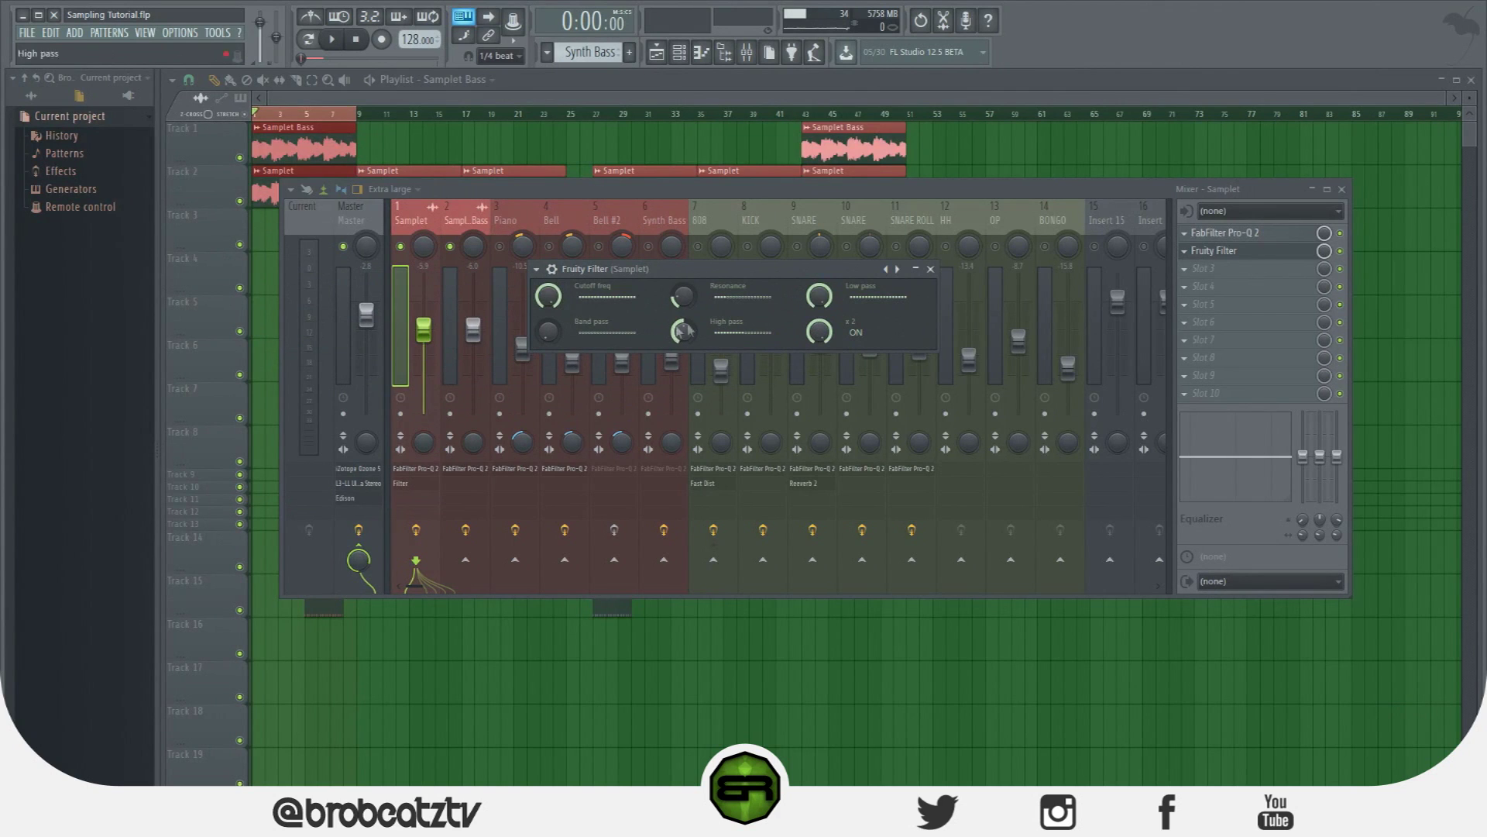
pyautogui.press('space')
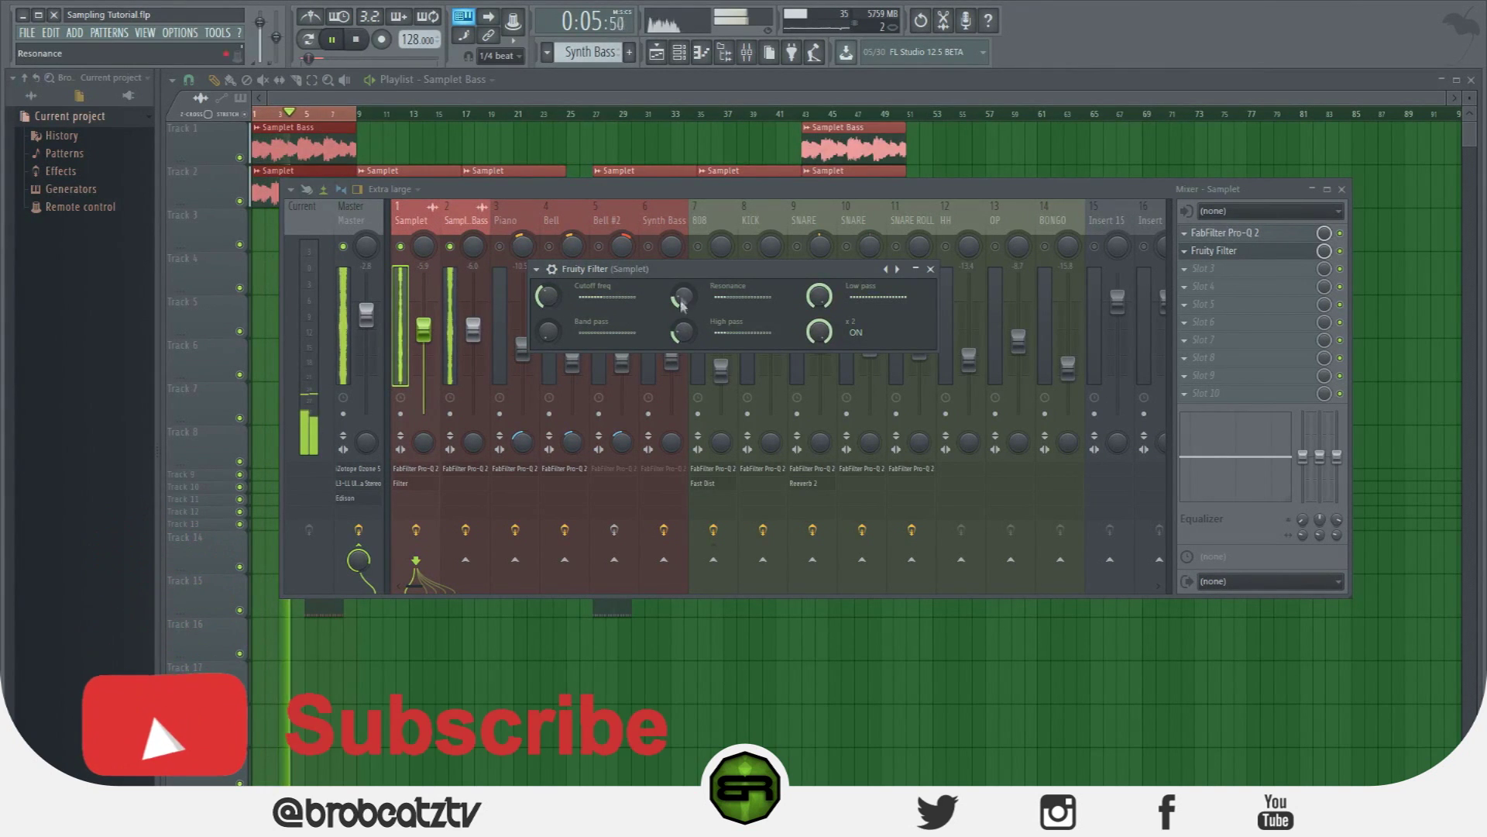
pyautogui.press('space')
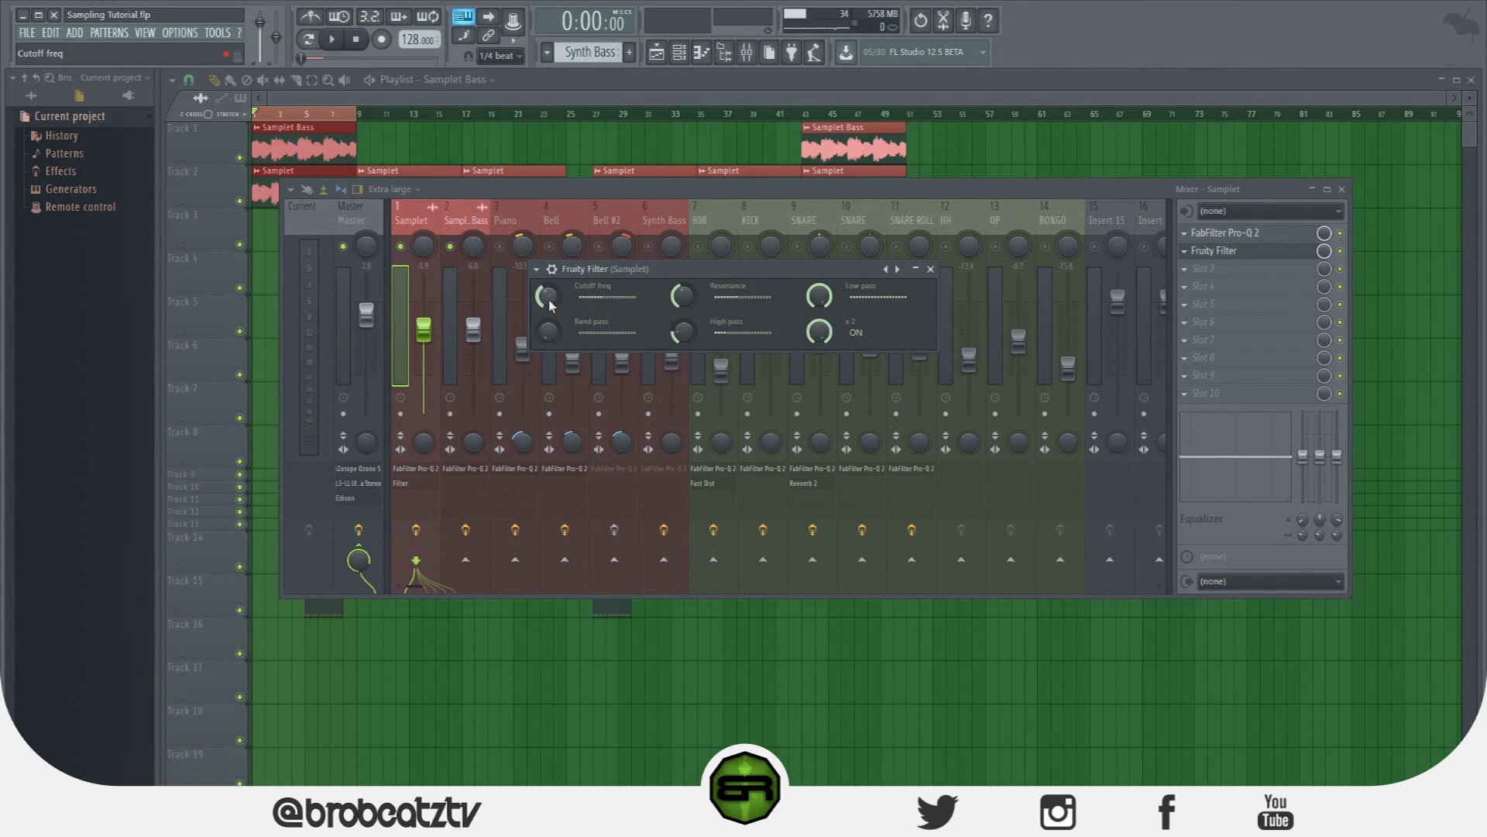
# Create an automation clip for the Fruity Filter's cutoff frequency over bars 1 to 9 and shape its points into rising and falling peaks.
pyautogui.rightClick(550, 304)
pyautogui.click(582, 401)
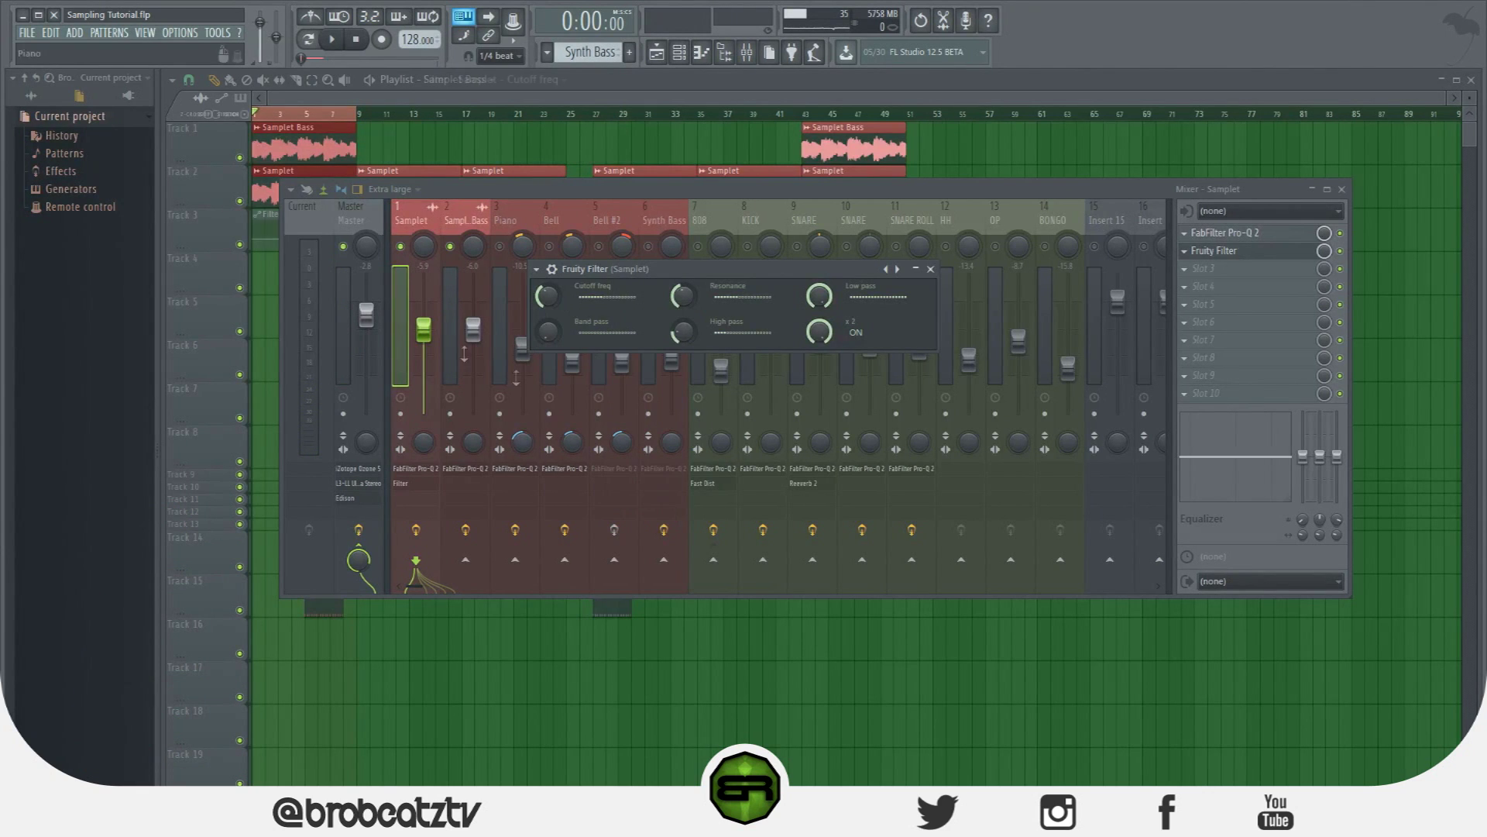
pyautogui.moveTo(255, 241); pyautogui.dragTo(267, 233)
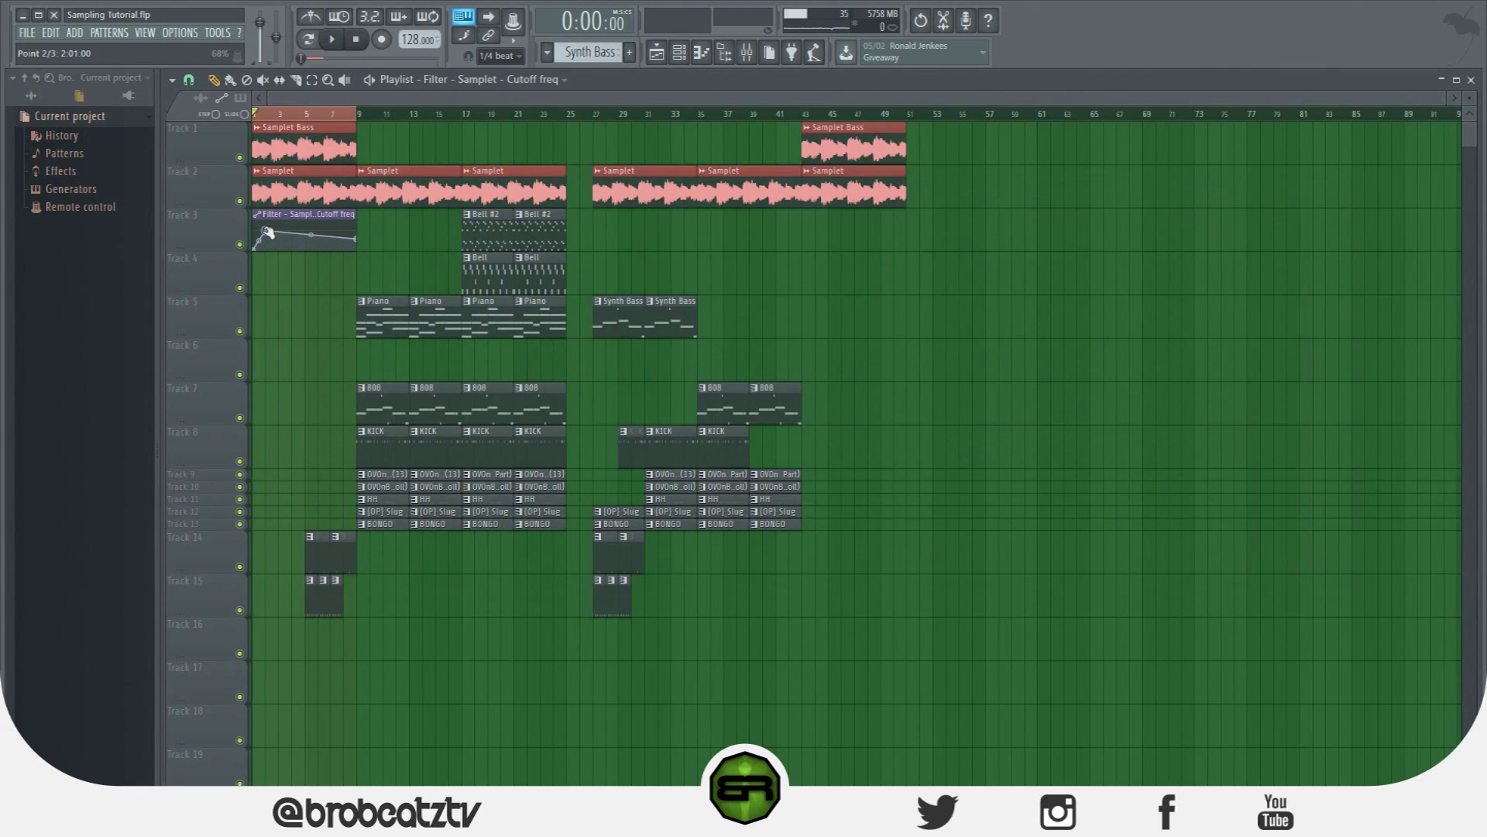
pyautogui.press('space')
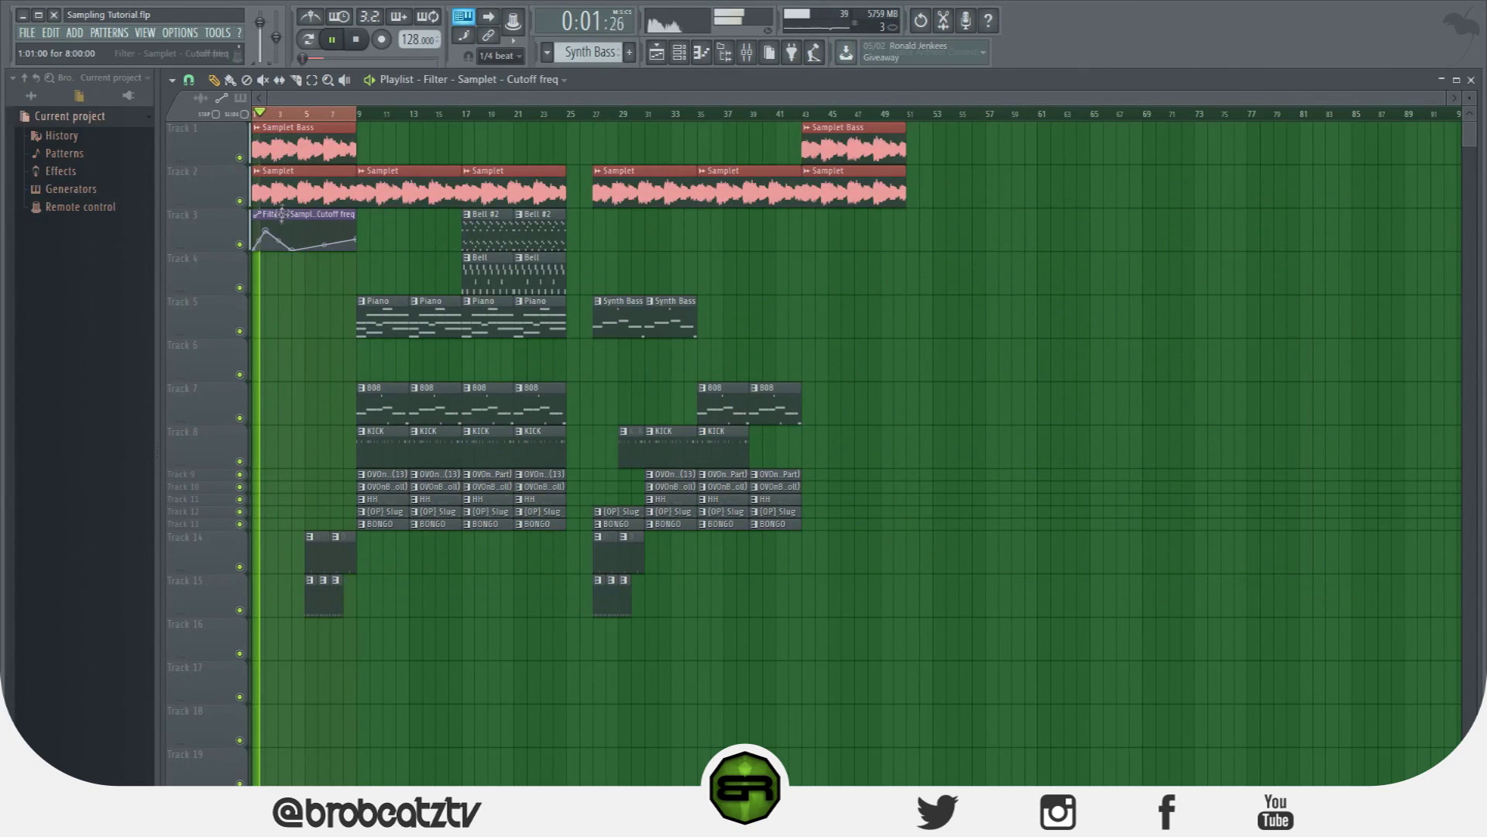
pyautogui.moveTo(279, 241); pyautogui.dragTo(291, 225)
pyautogui.rightClick(293, 236)
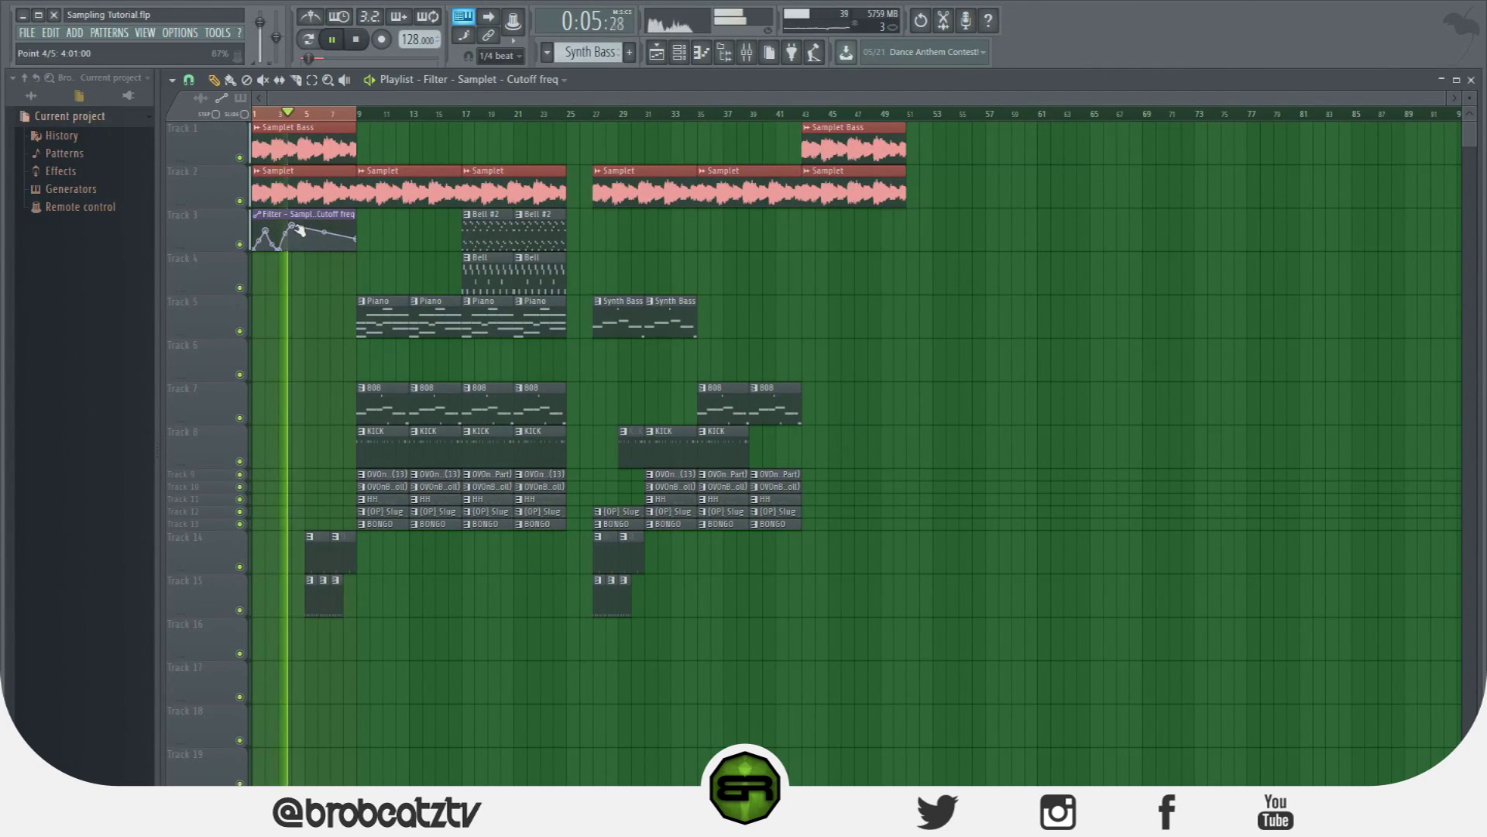
# Stop playback, remove the cutoff automation clip from the Playlist and delete its automation channel.
pyautogui.press('space')
pyautogui.rightClick(296, 215)
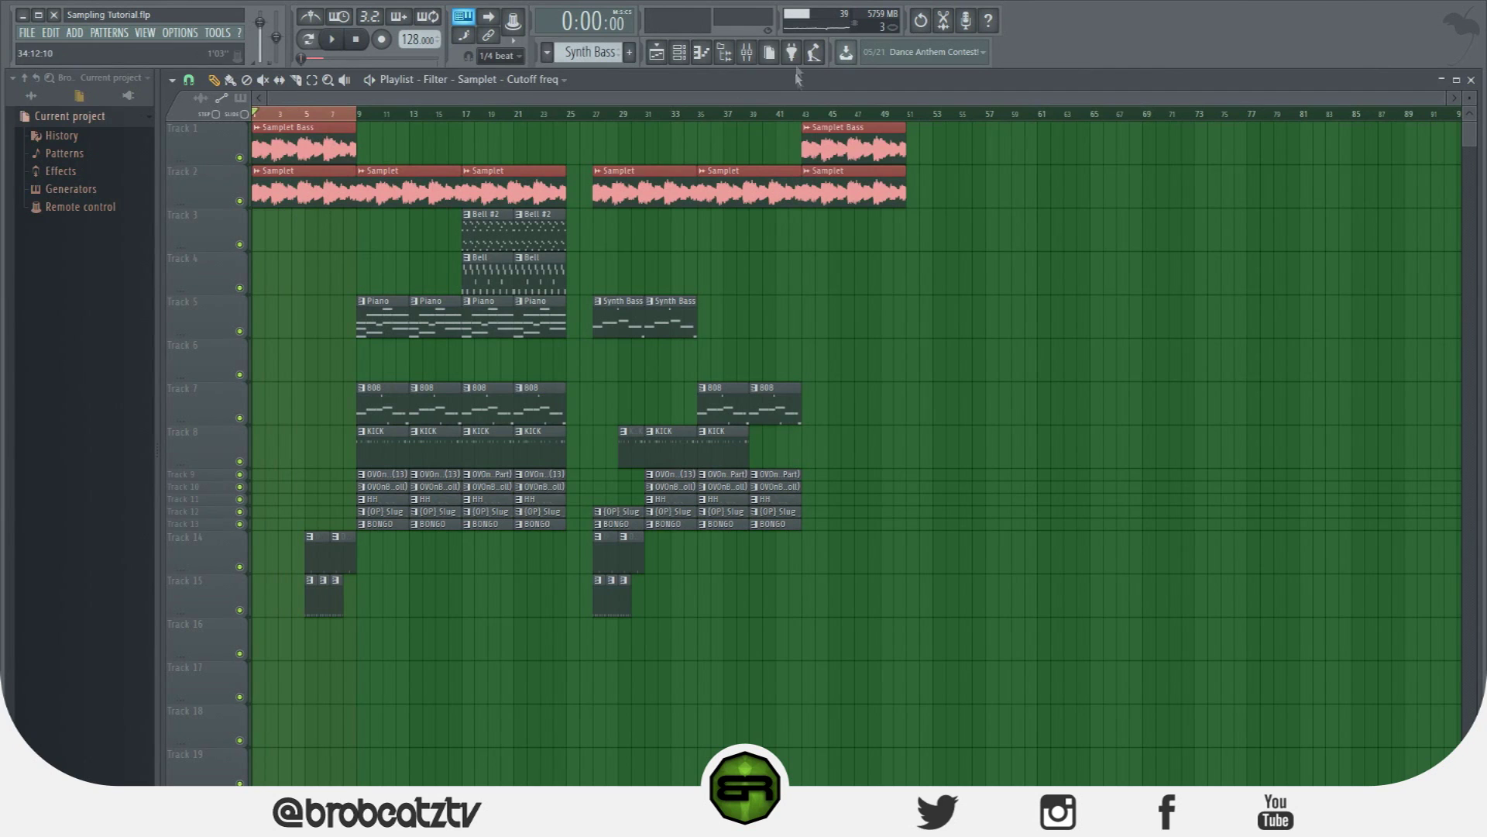
pyautogui.click(679, 52)
pyautogui.rightClick(352, 172)
pyautogui.click(432, 309)
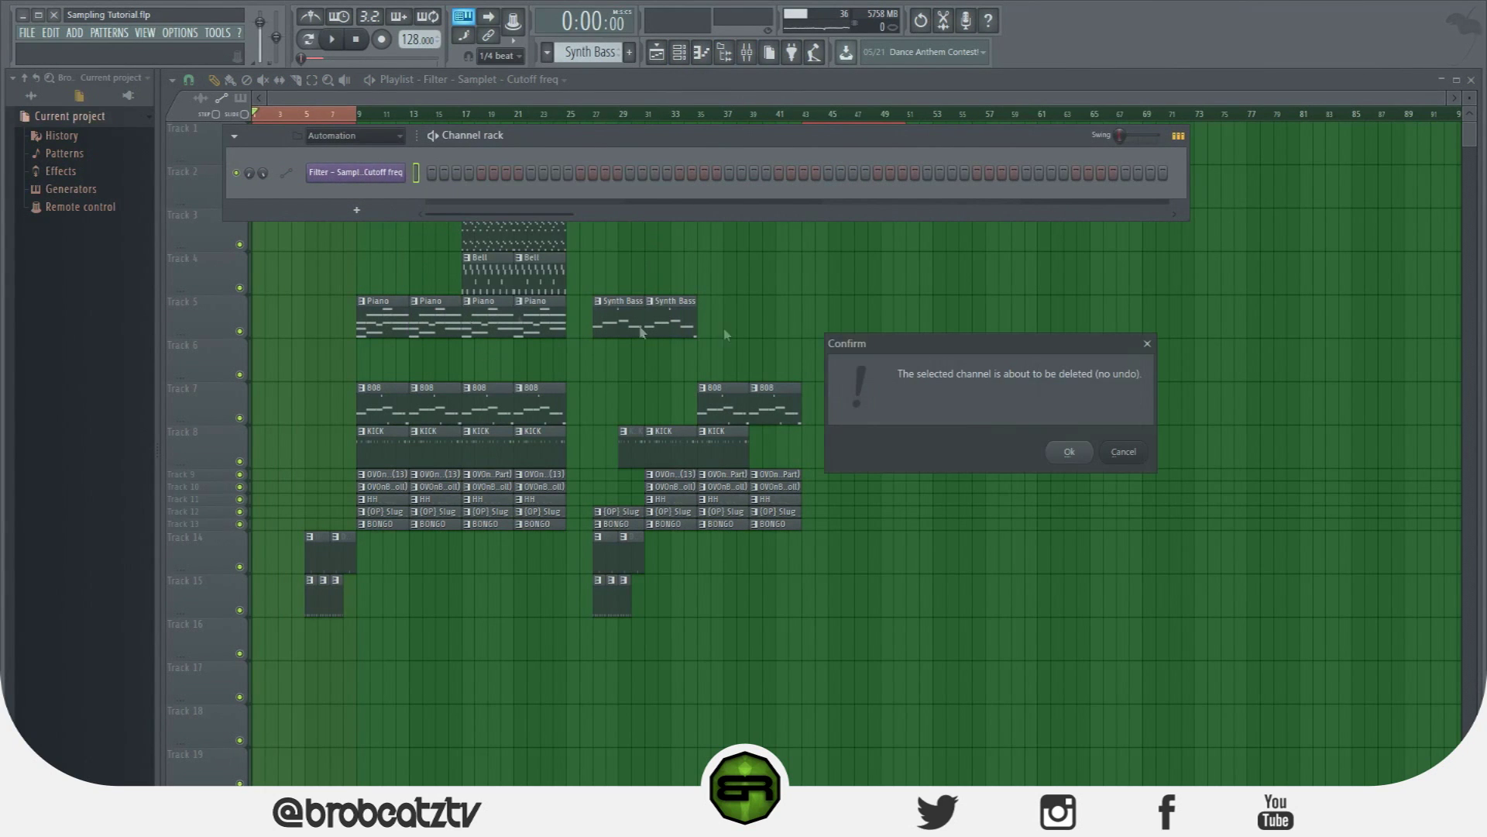
pyautogui.click(1068, 452)
# Replace Fruity Filter in slot 2 of the Samplet mixer track with Fruity Love Philter.
pyautogui.click(746, 52)
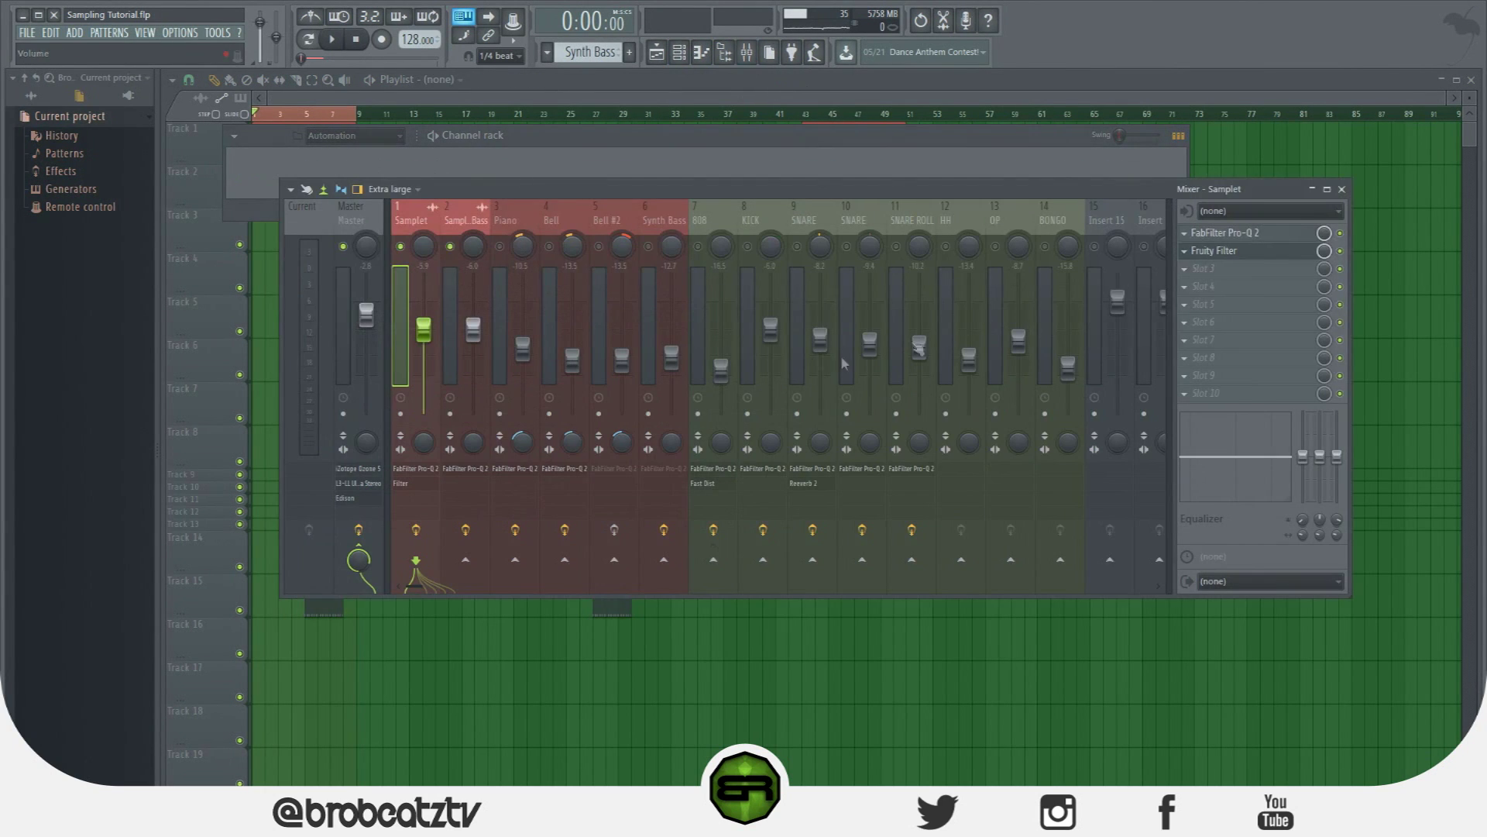
pyautogui.click(1186, 259)
pyautogui.moveTo(1193, 269)
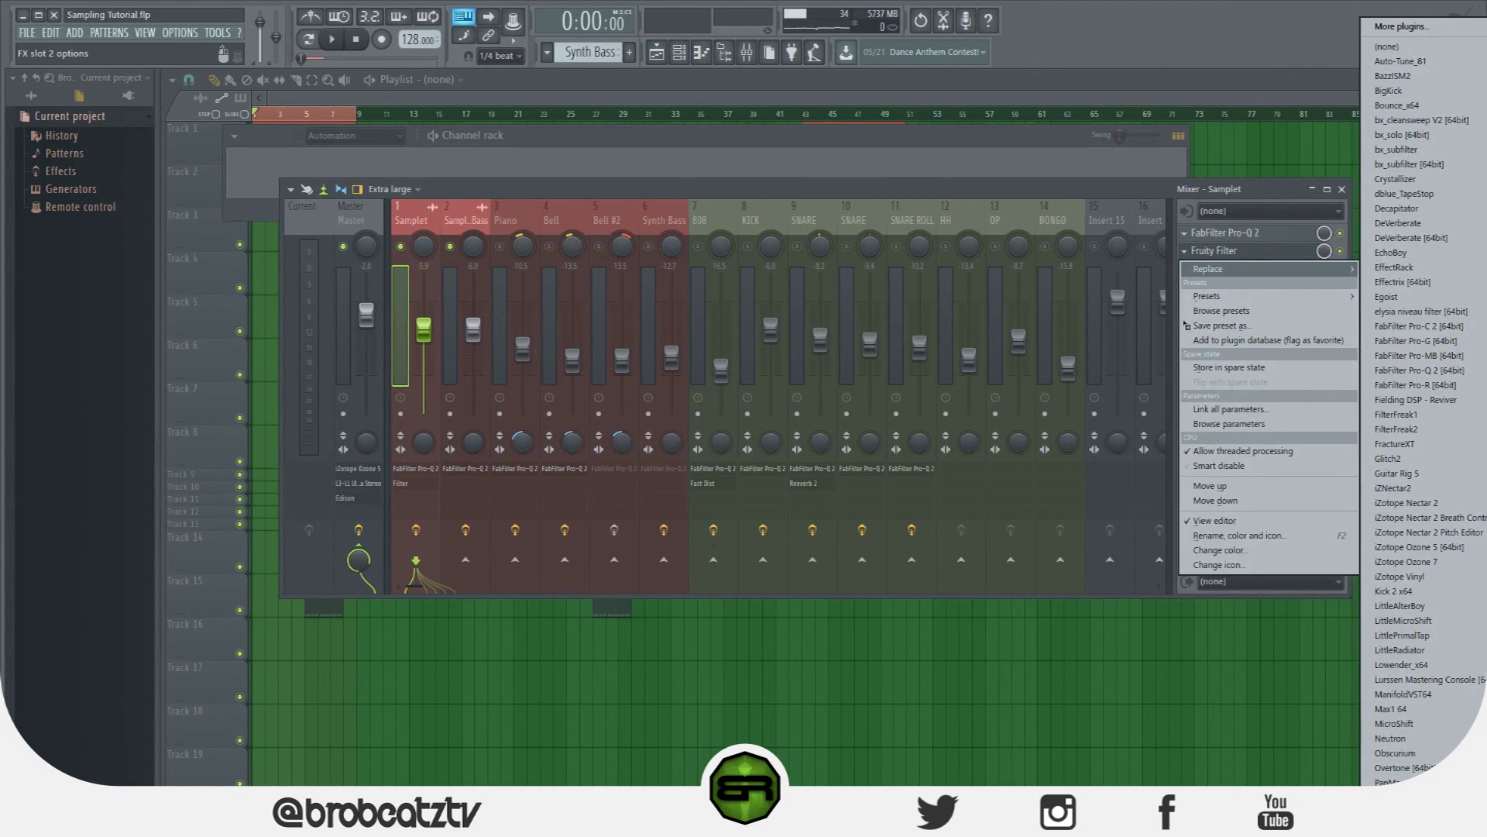
pyautogui.click(1485, 418)
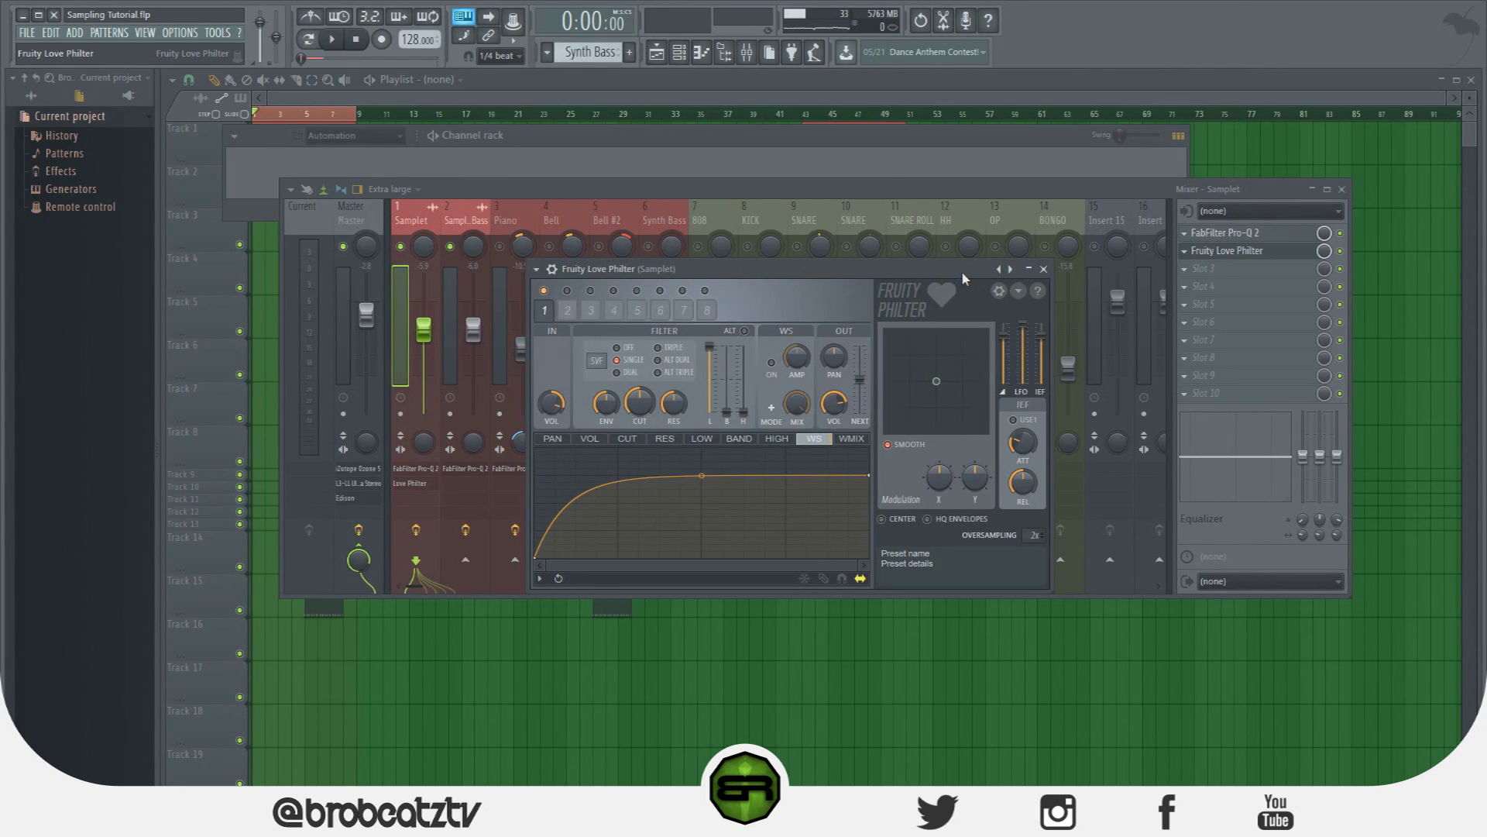
# Step through the Fruity Love Philter presets up to the Melodic Bandpass one while bars 1 to 9 play.
pyautogui.click(1011, 270)
pyautogui.press('space')
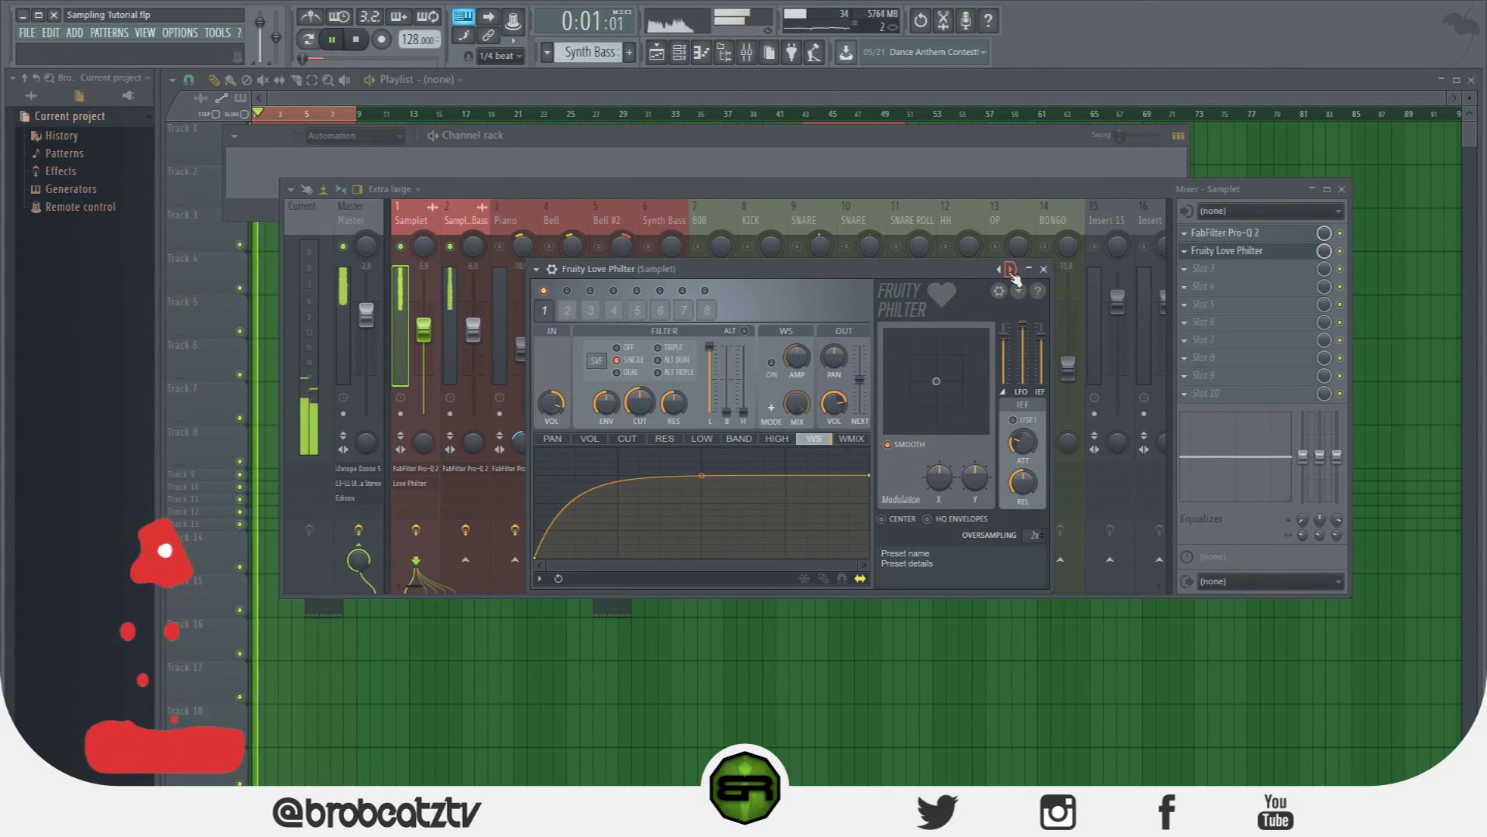
pyautogui.click(1011, 271)
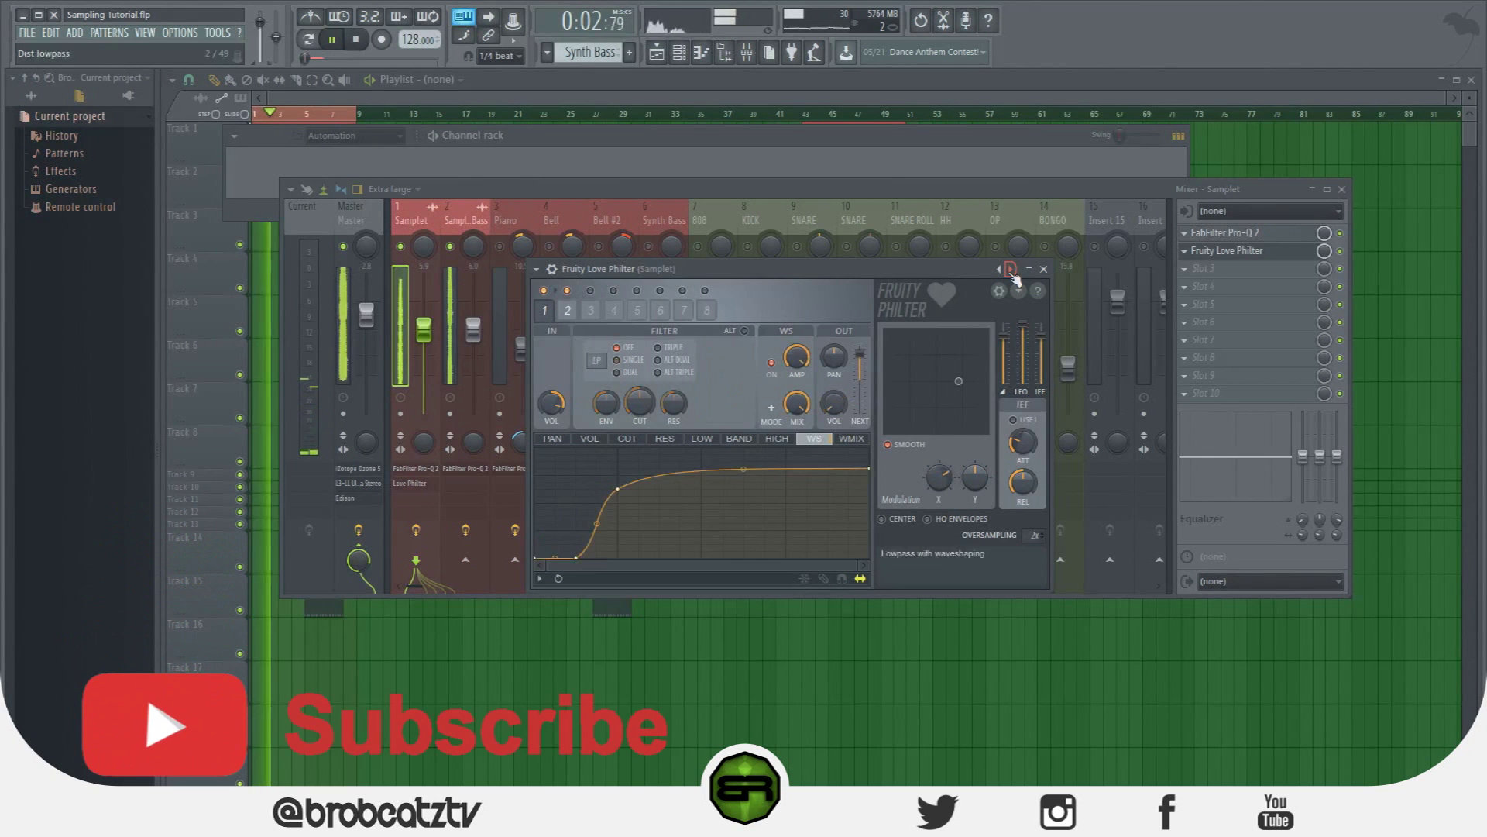
pyautogui.click(1011, 270)
pyautogui.click(1011, 271)
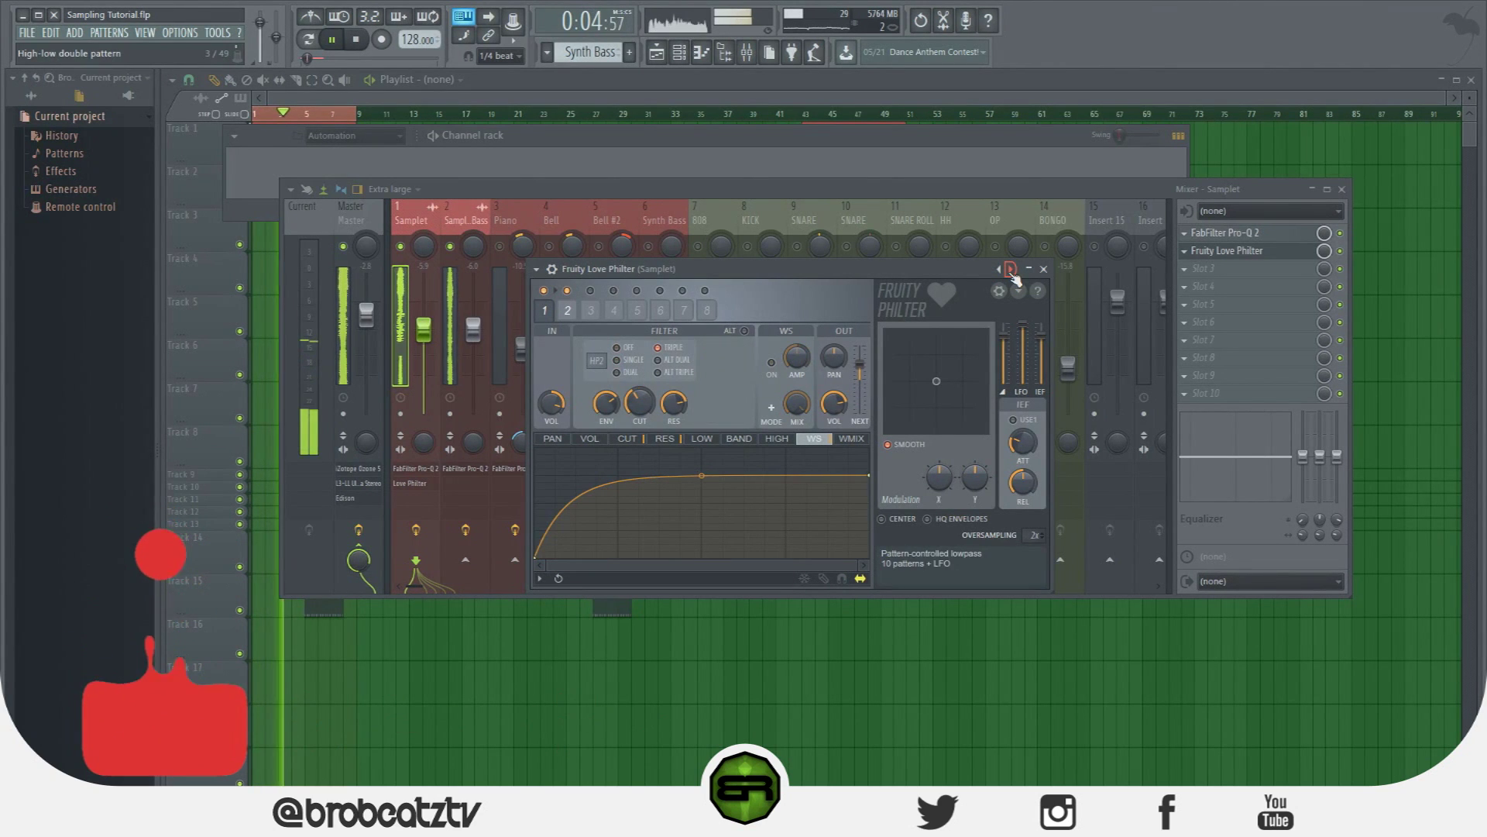
pyautogui.click(1011, 270)
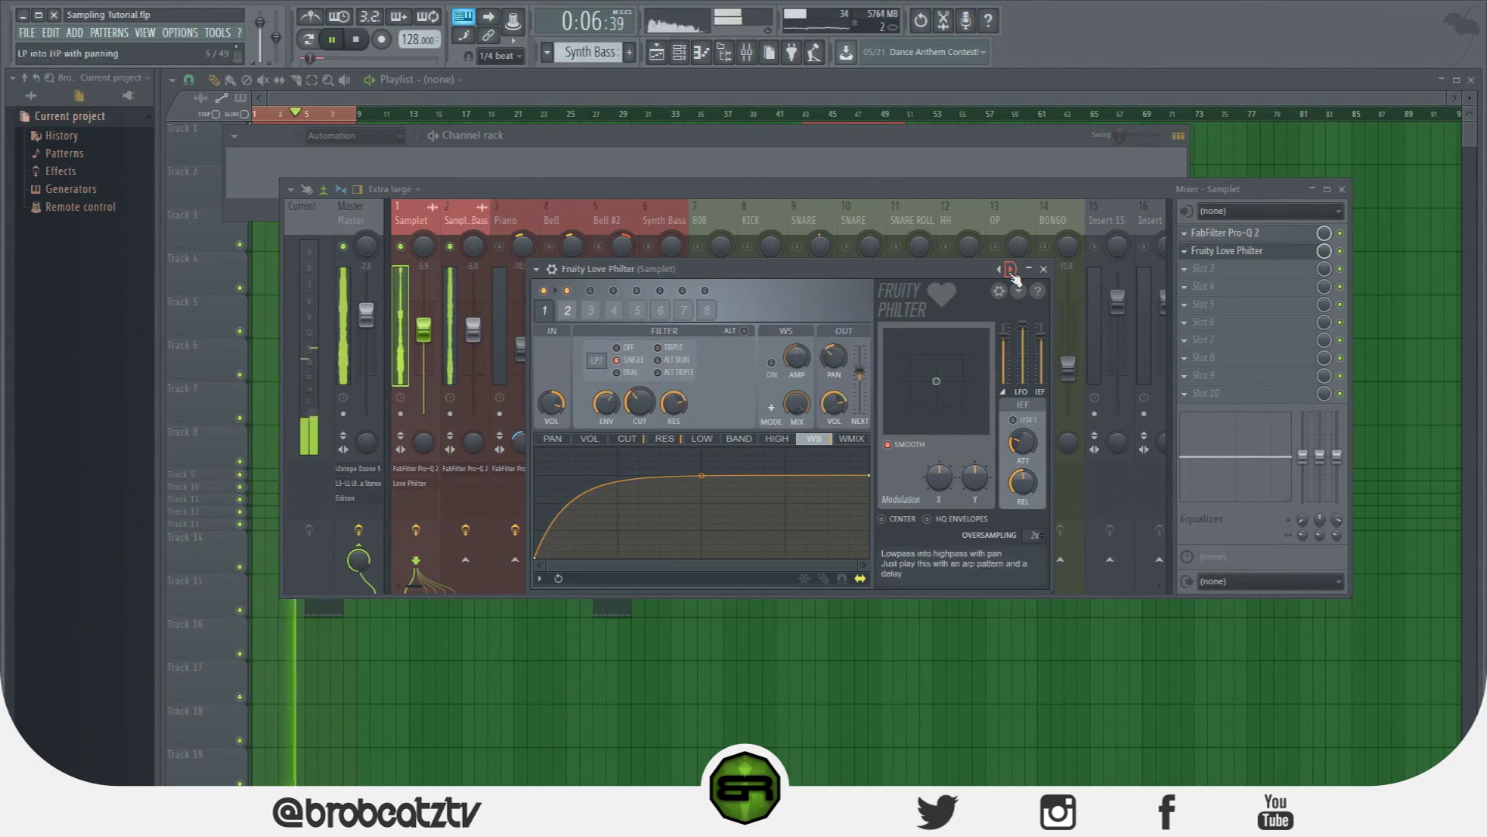
pyautogui.click(1011, 271)
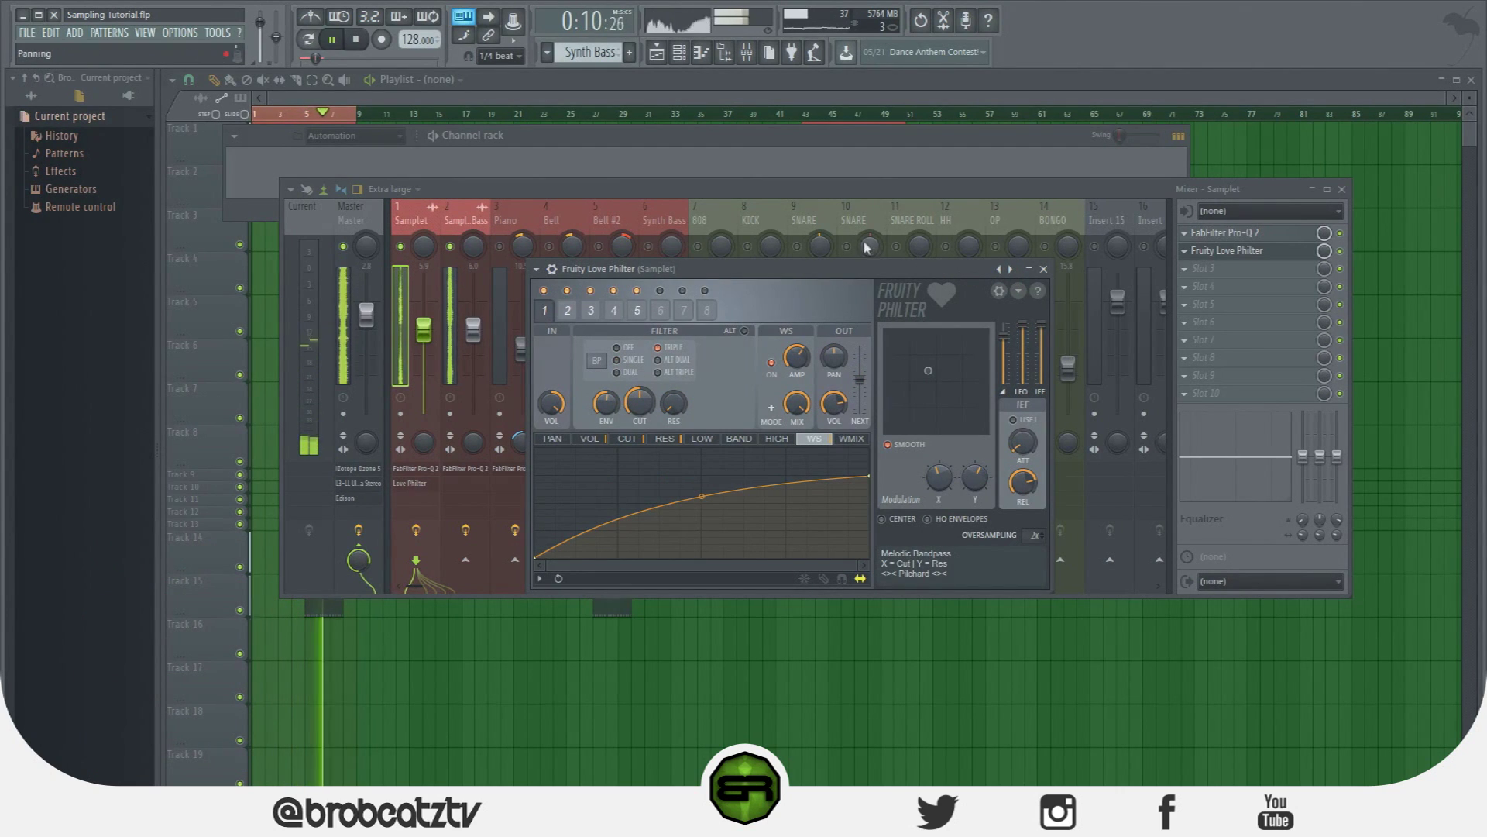
# Close the Fruity Love Philter window and bring the mixer back up over the Playlist while the full arrangement plays.
pyautogui.click(538, 271)
pyautogui.click(537, 271)
pyautogui.press('F12')
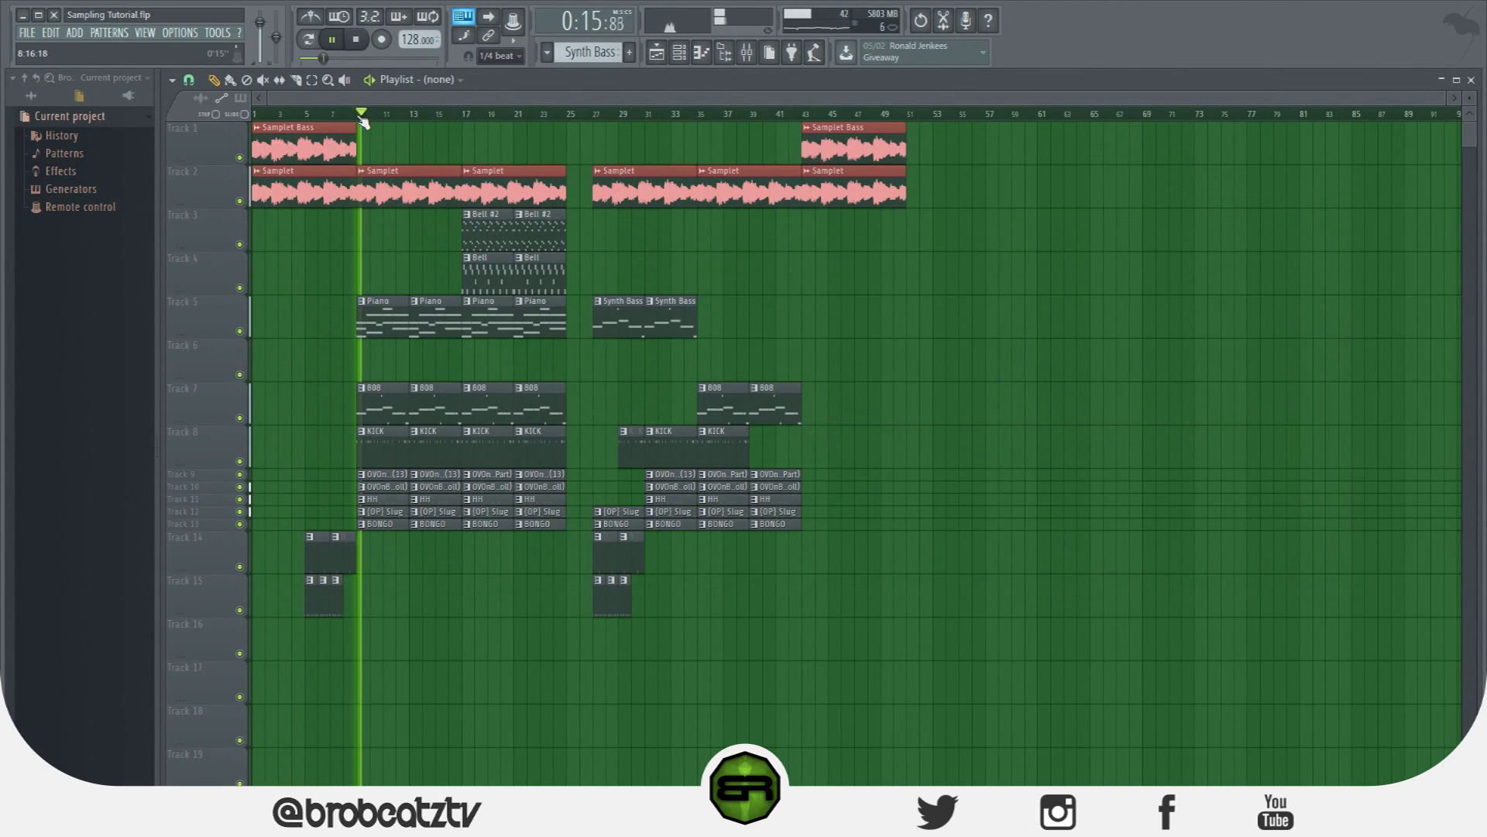
pyautogui.press('F9')
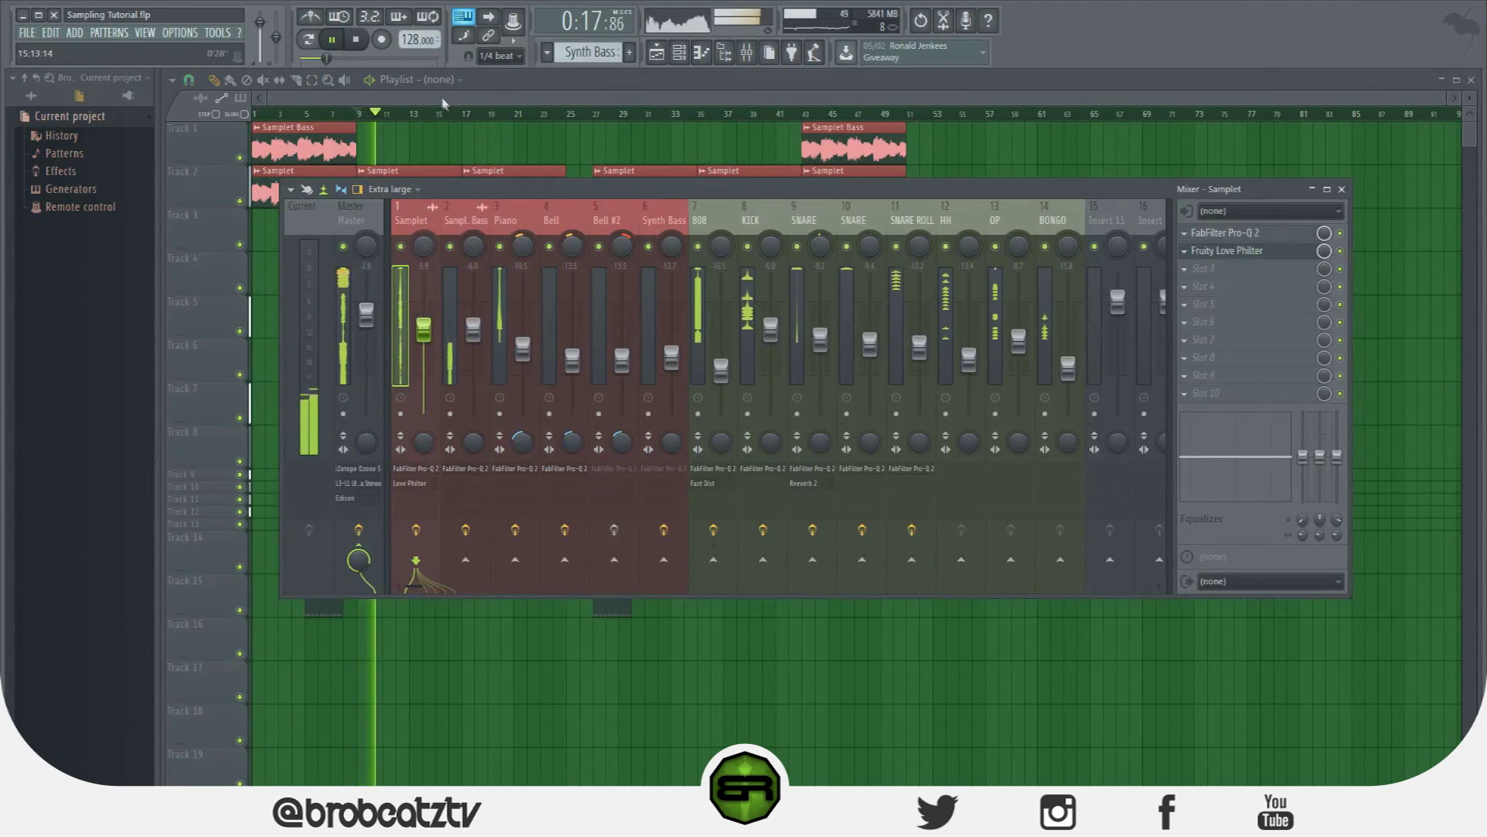
pyautogui.press('F9')
pyautogui.press('F9')
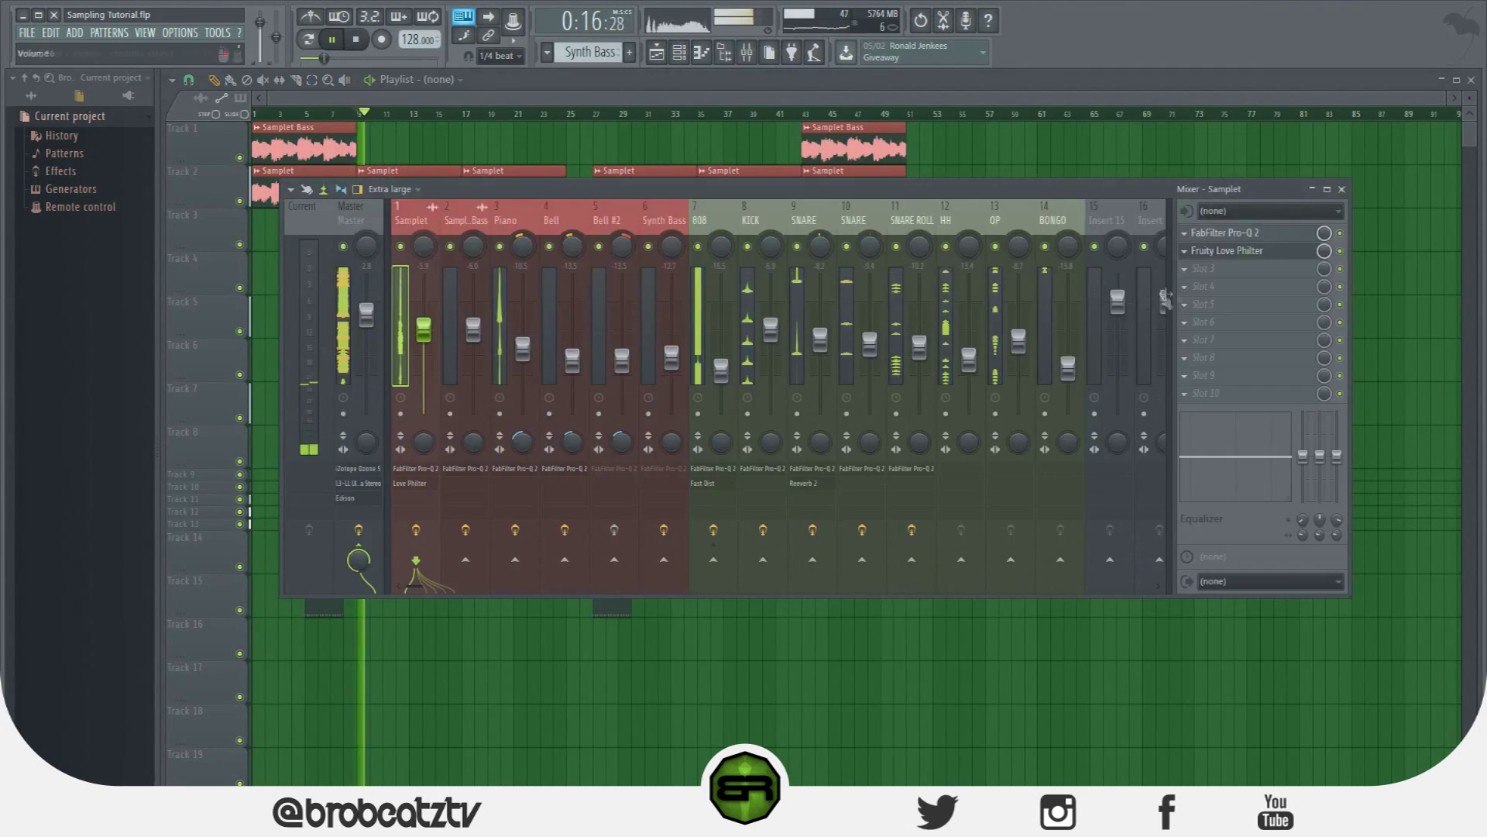
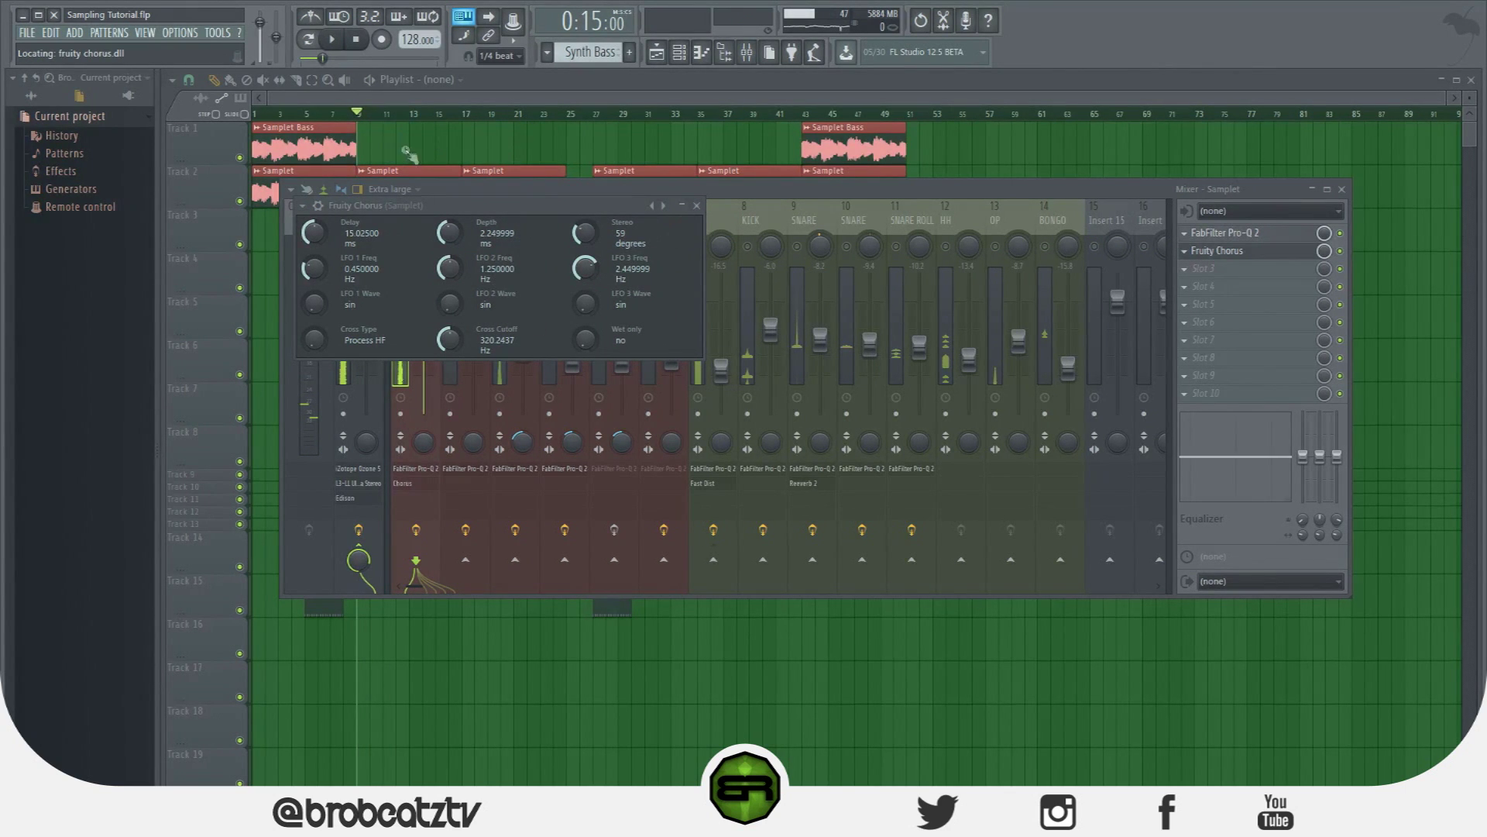
# Audition Fruity Chorus on the Samplet track from bar 9, stop playback and close the plugin window.
pyautogui.press('space')
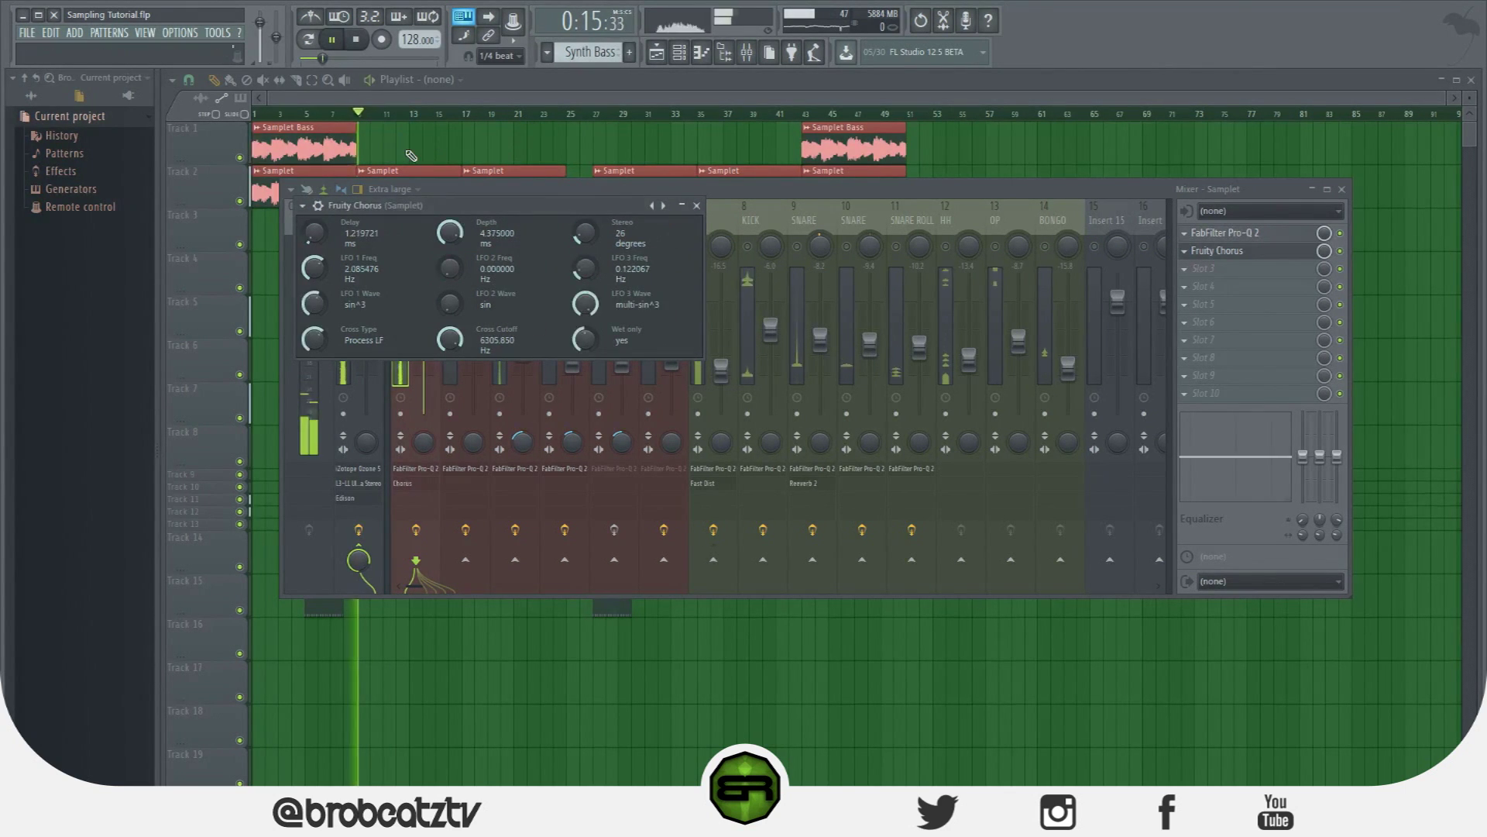
pyautogui.click(696, 206)
pyautogui.press('space')
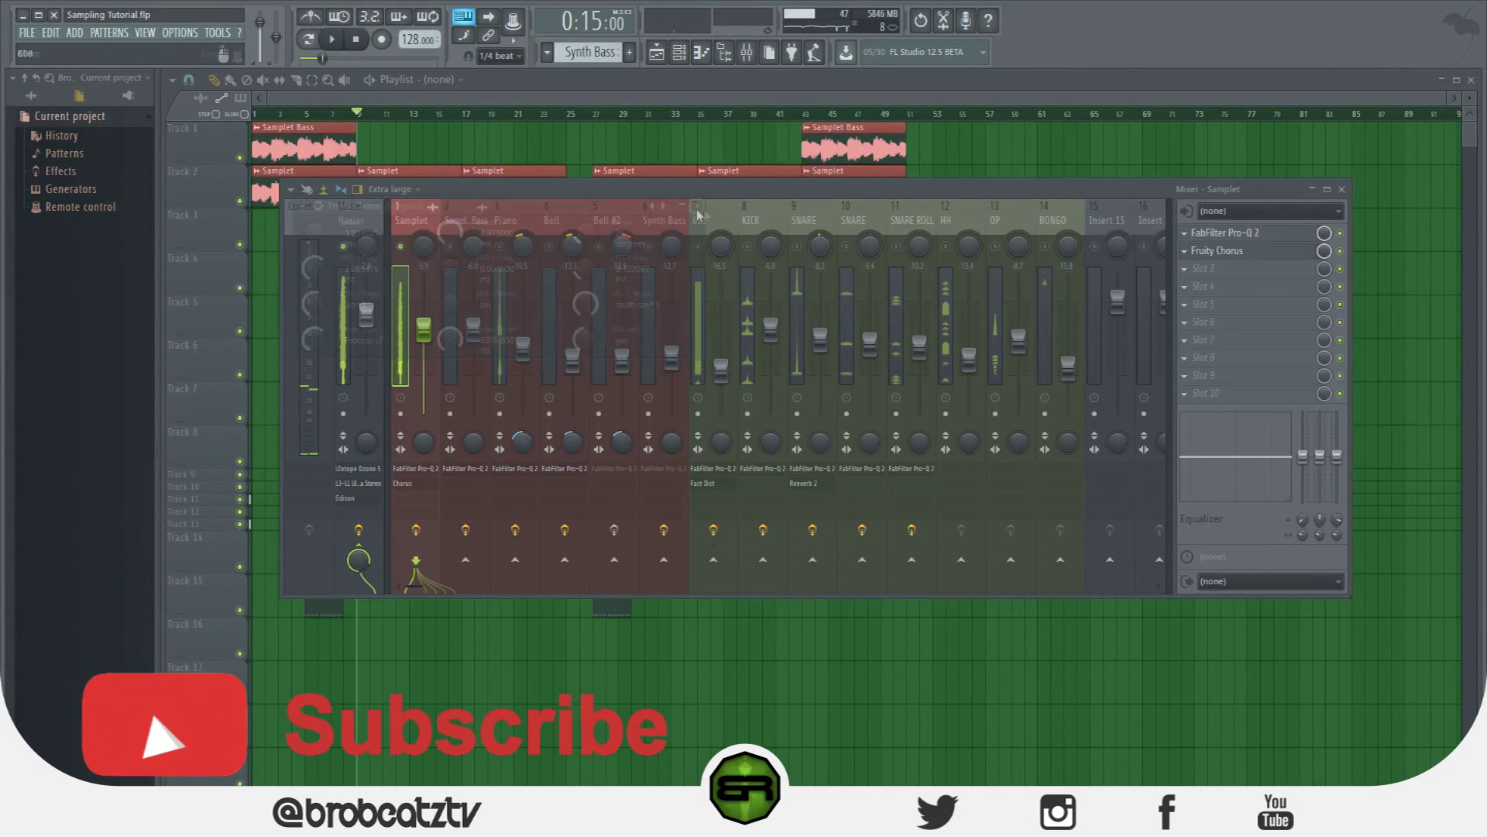
# Replace Fruity Chorus in slot 2 of the Samplet mixer track with Fruity Flanger.
pyautogui.click(1210, 266)
pyautogui.moveTo(1210, 269)
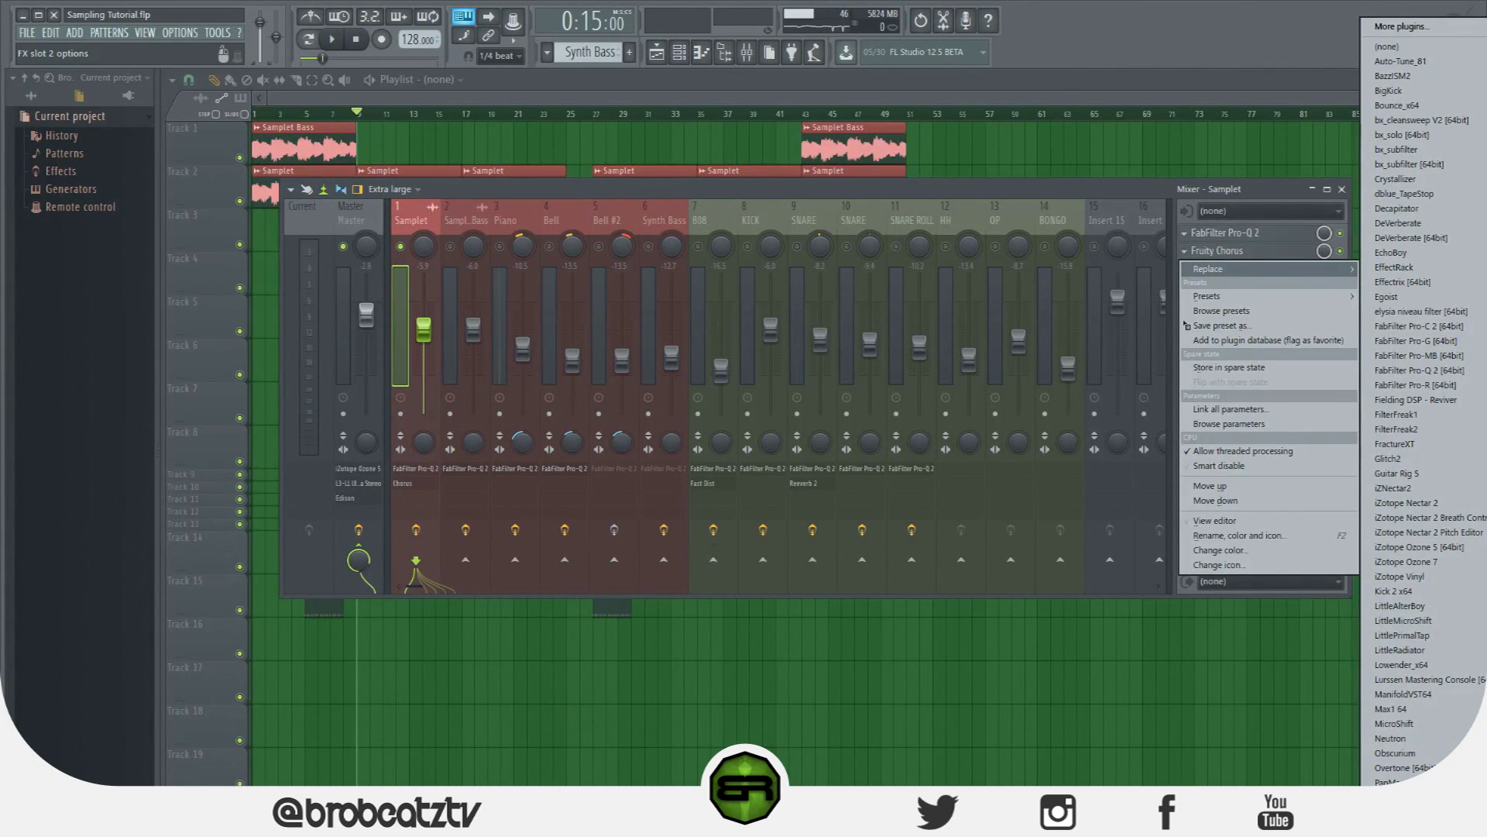
pyautogui.click(1485, 325)
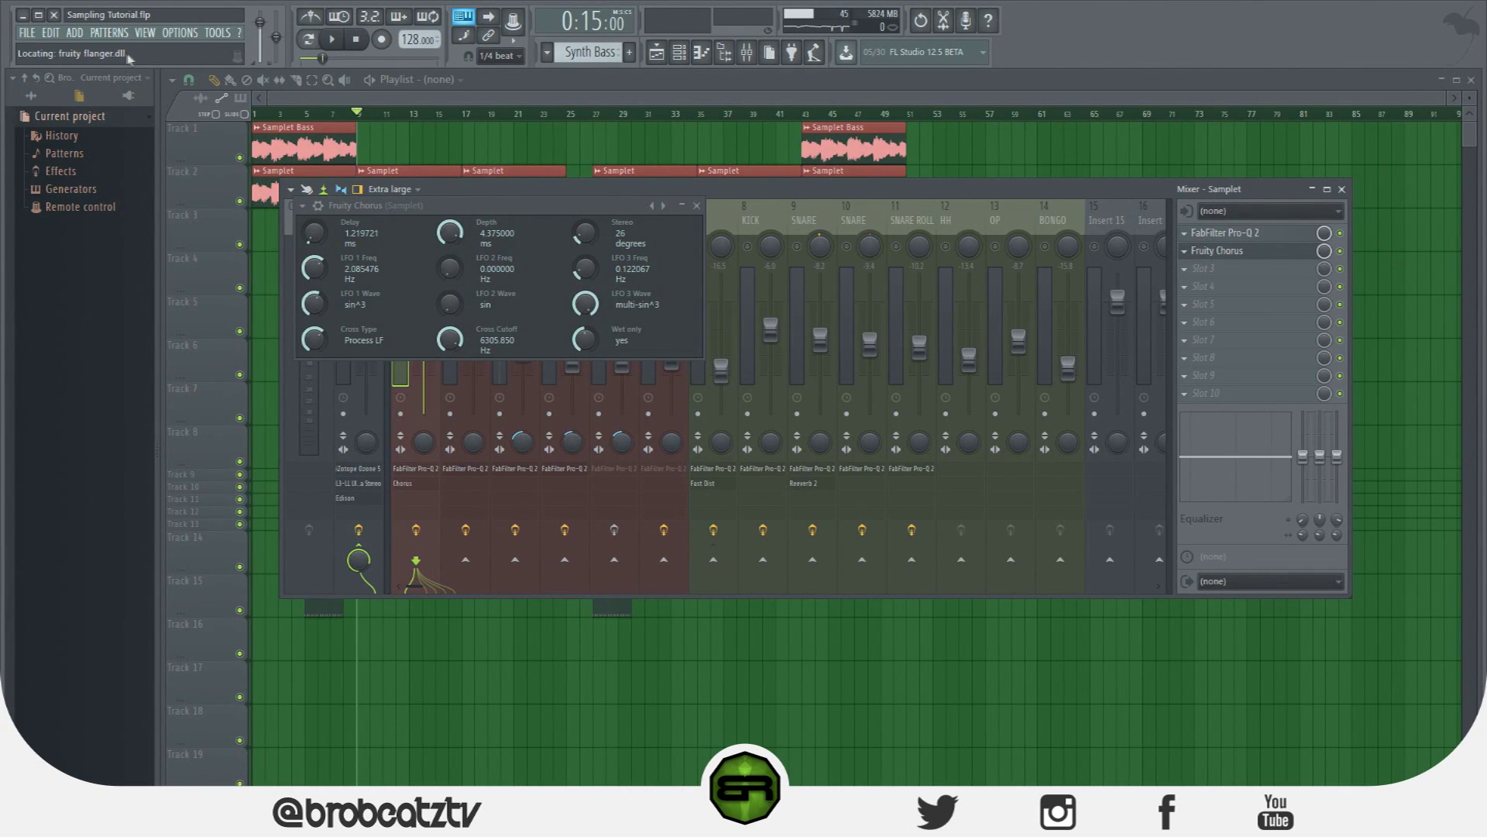
# Adjust the Fruity Flanger's shape and invert feedback controls while playing from bar 9, and close its window.
pyautogui.press('space')
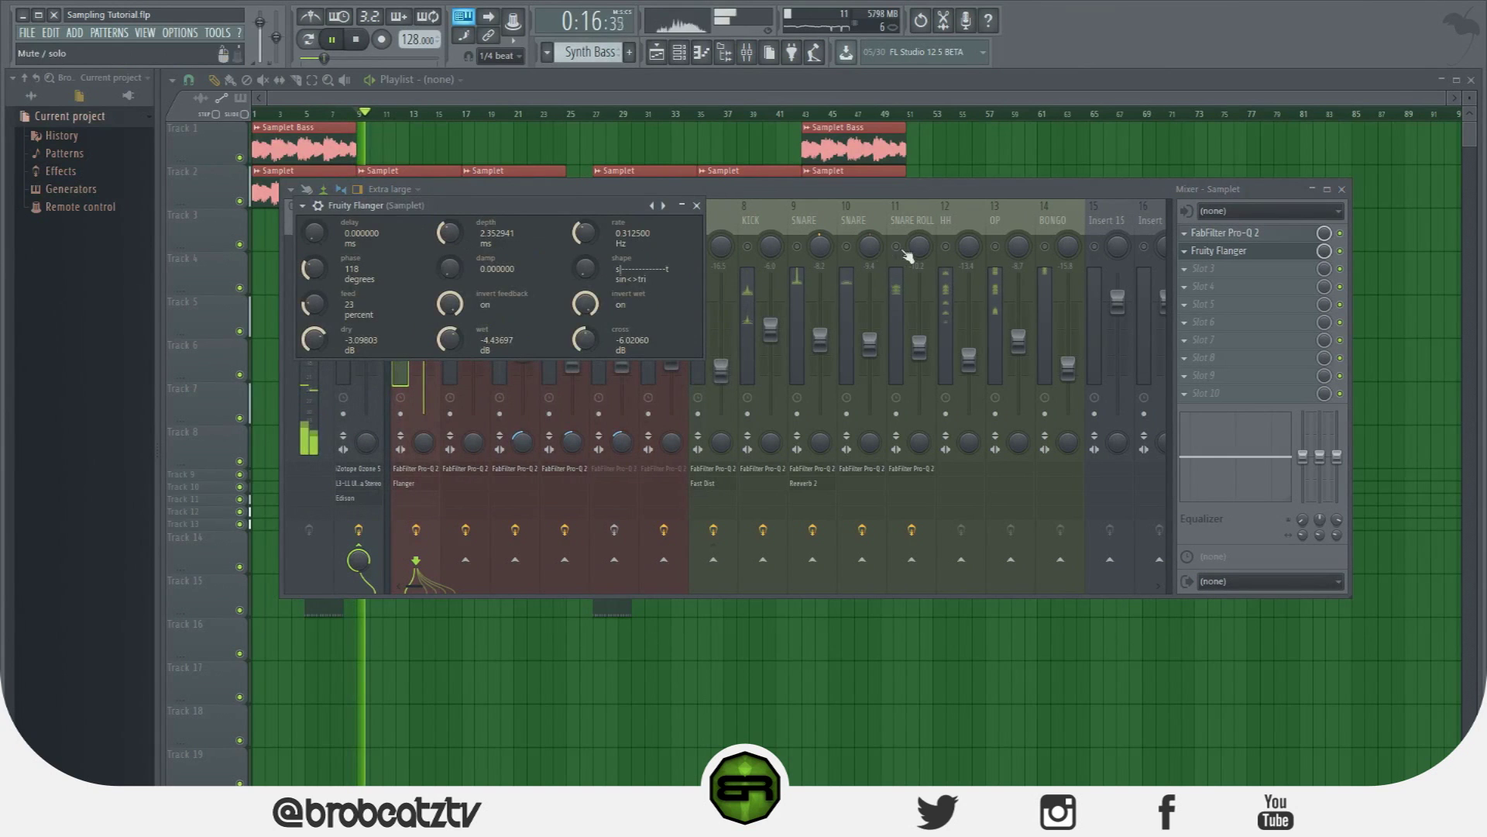
pyautogui.moveTo(588, 279); pyautogui.dragTo(606, 221)
pyautogui.moveTo(452, 305); pyautogui.dragTo(453, 325)
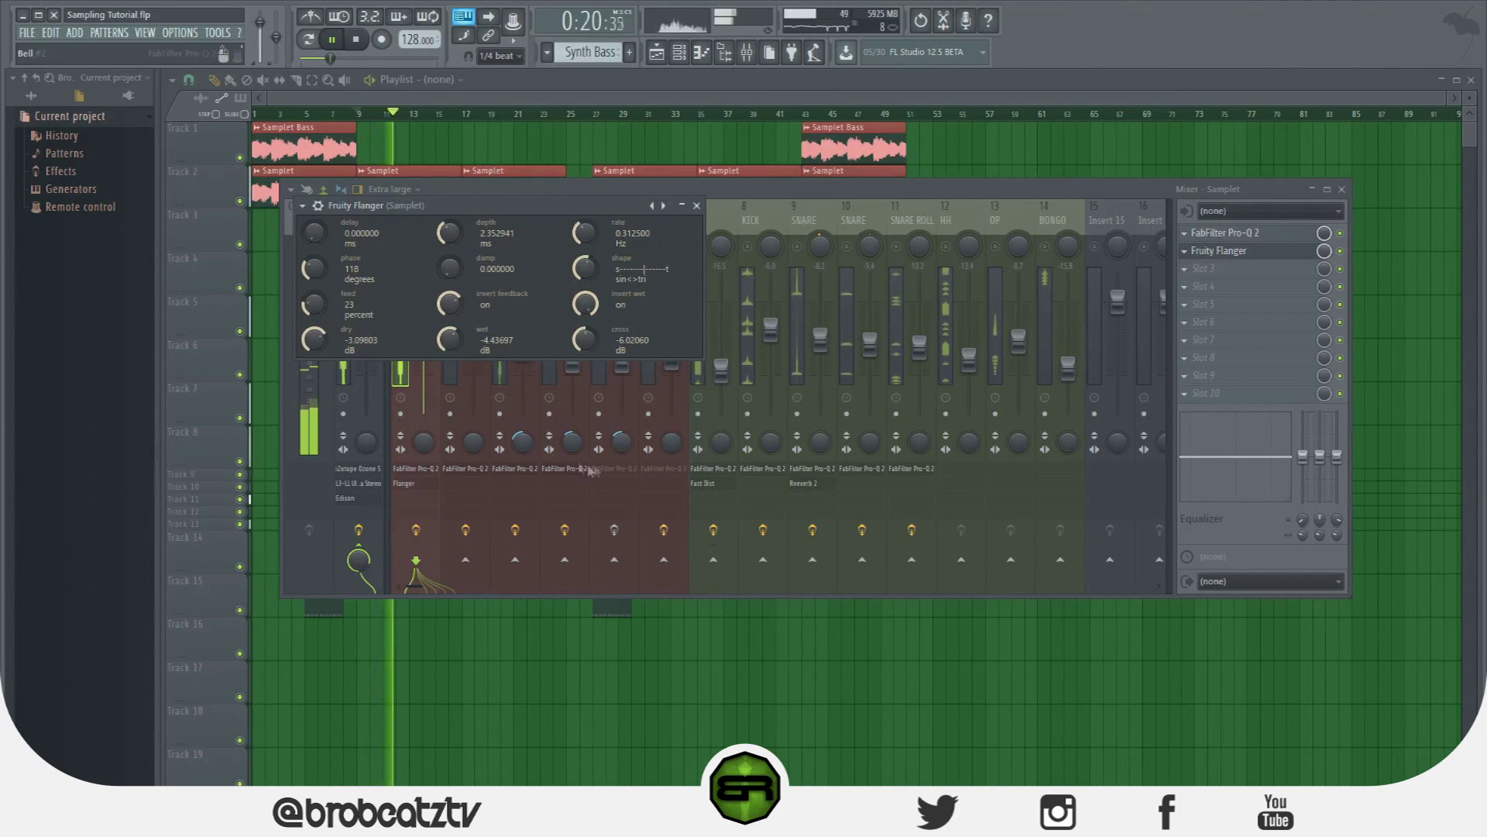
pyautogui.press('space')
pyautogui.click(1220, 250)
# Replace Fruity Flanger in slot 2 of the Samplet track with Fruity Phaser and audition it from bar 9.
pyautogui.click(1184, 251)
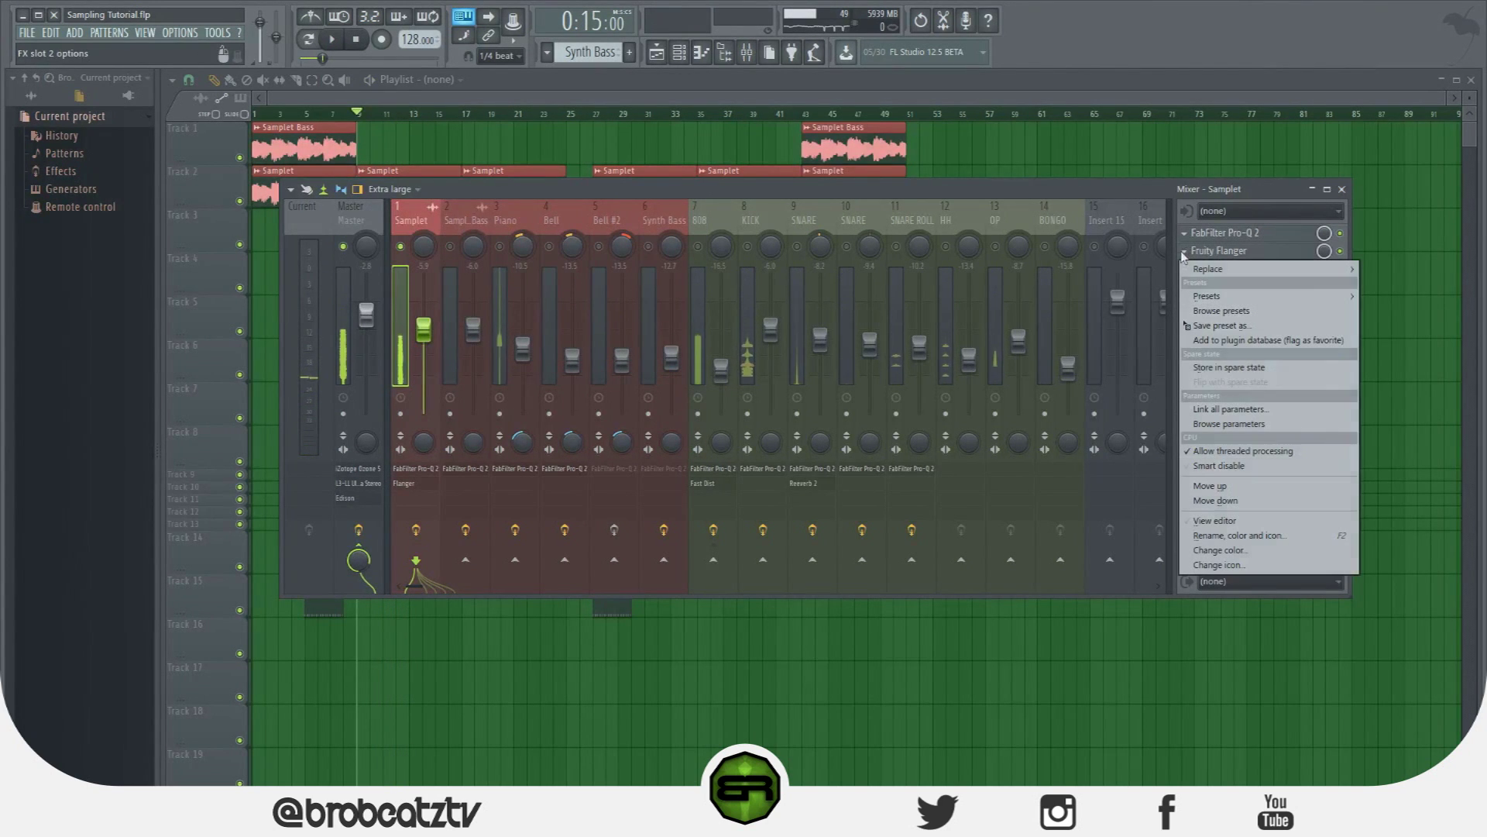
pyautogui.moveTo(1256, 268)
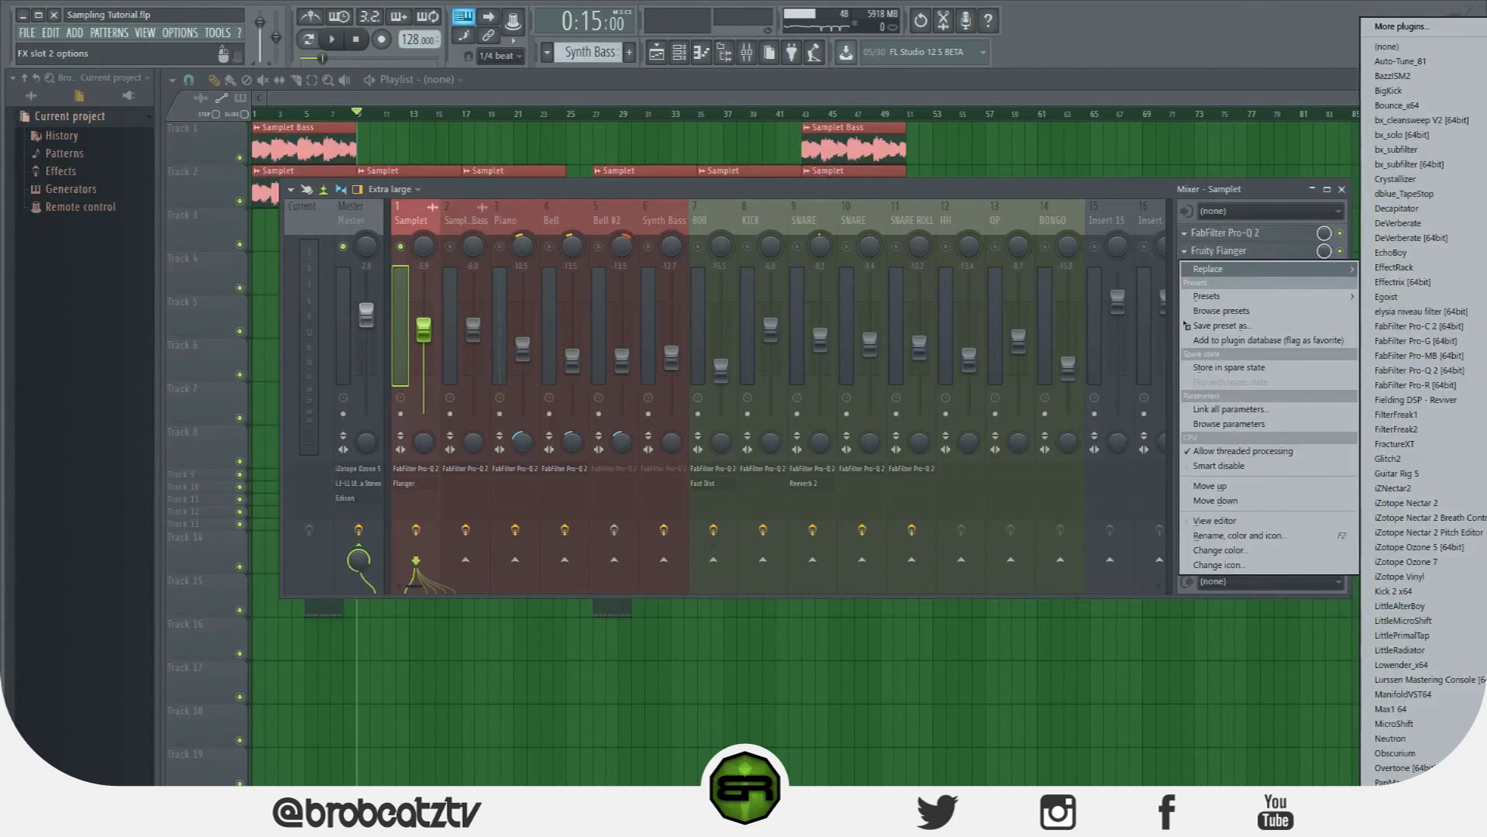
pyautogui.click(1485, 329)
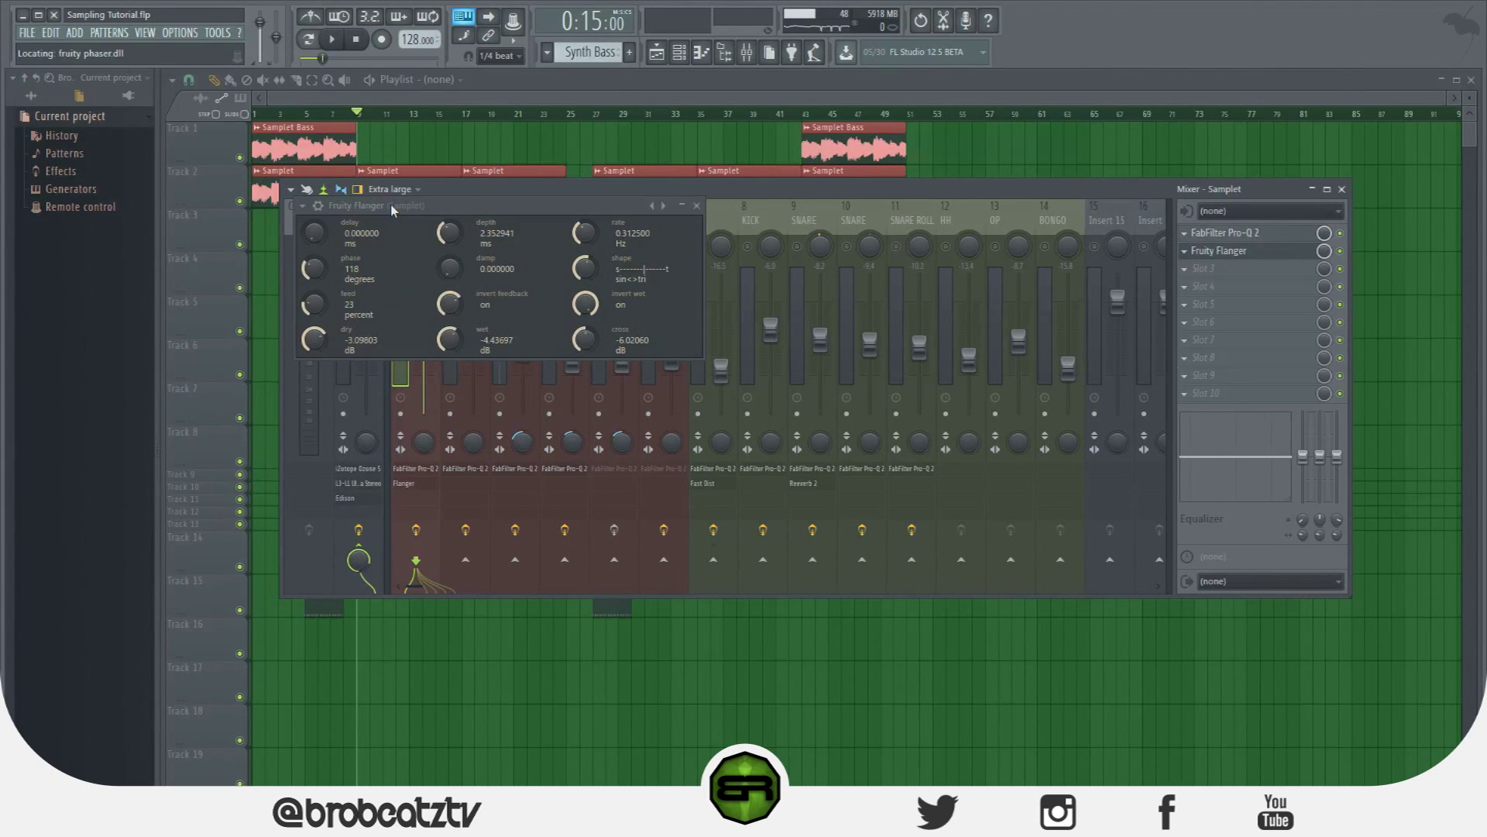
pyautogui.press('space')
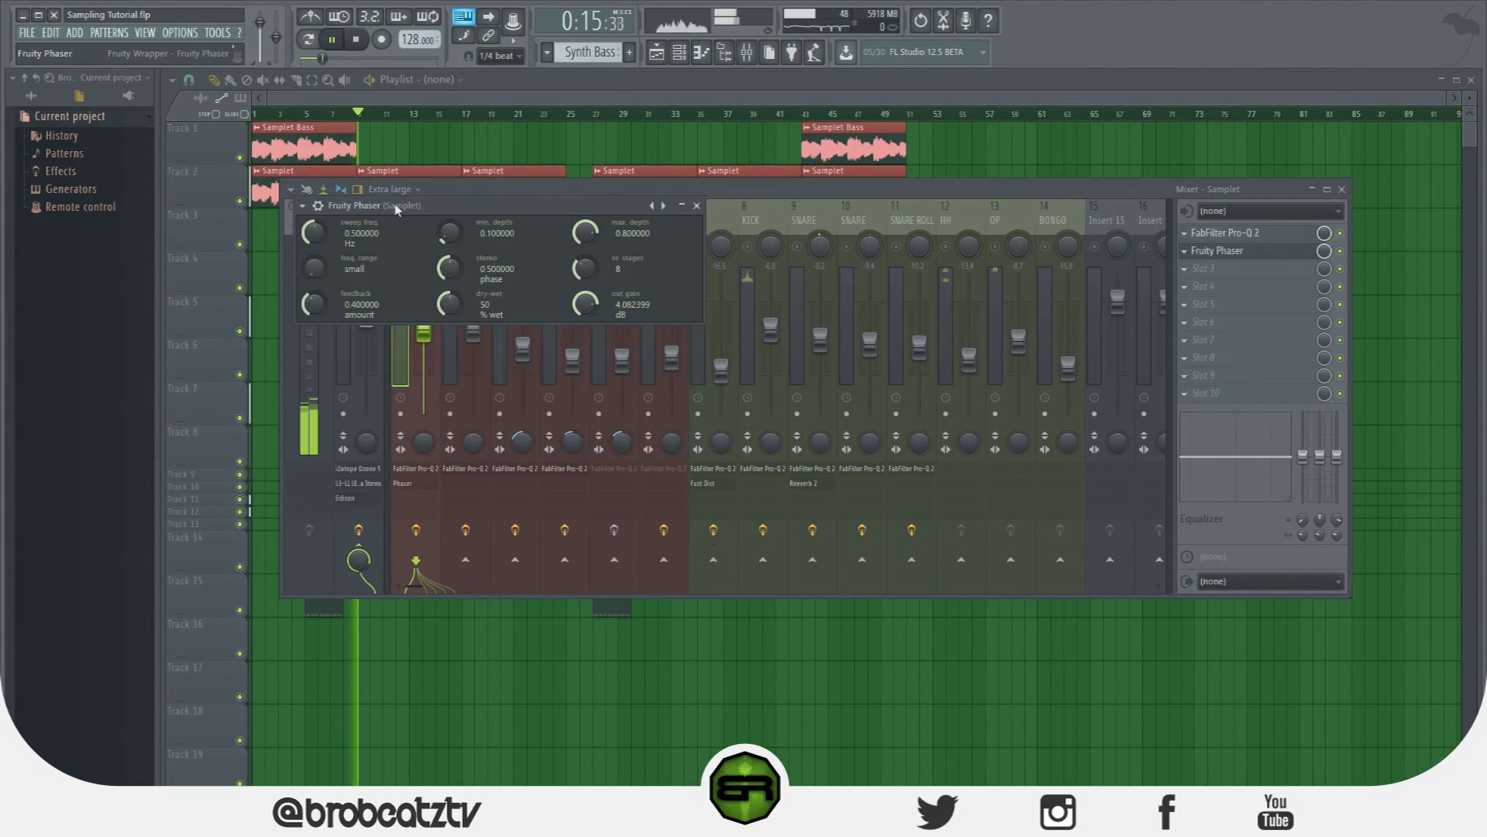
pyautogui.click(697, 206)
pyautogui.press('space')
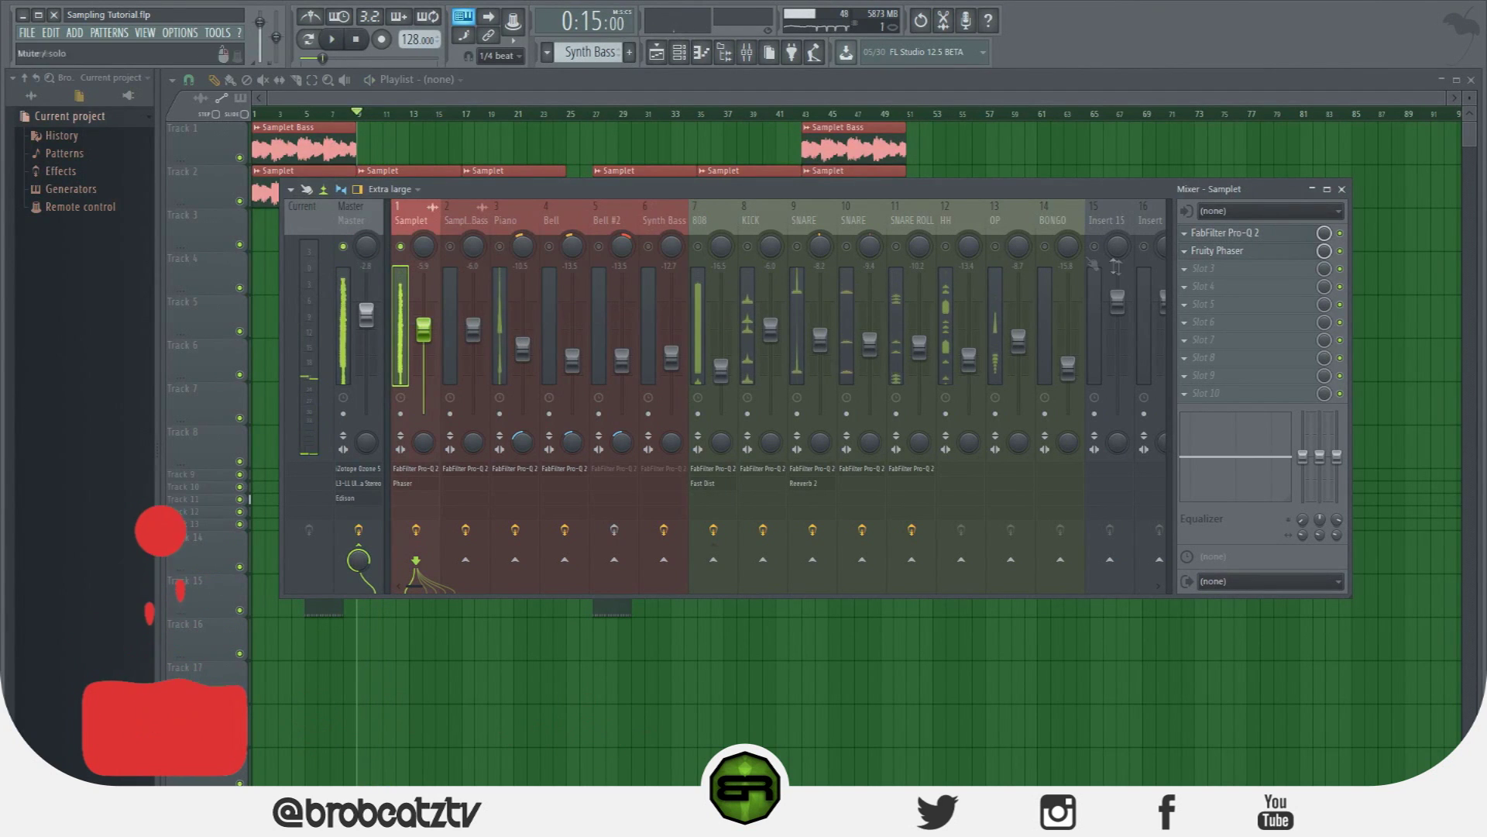
# Replace Fruity Phaser in slot 2 of the Samplet mixer track with Fruity PanOMatic.
pyautogui.click(1185, 250)
pyautogui.moveTo(1258, 274)
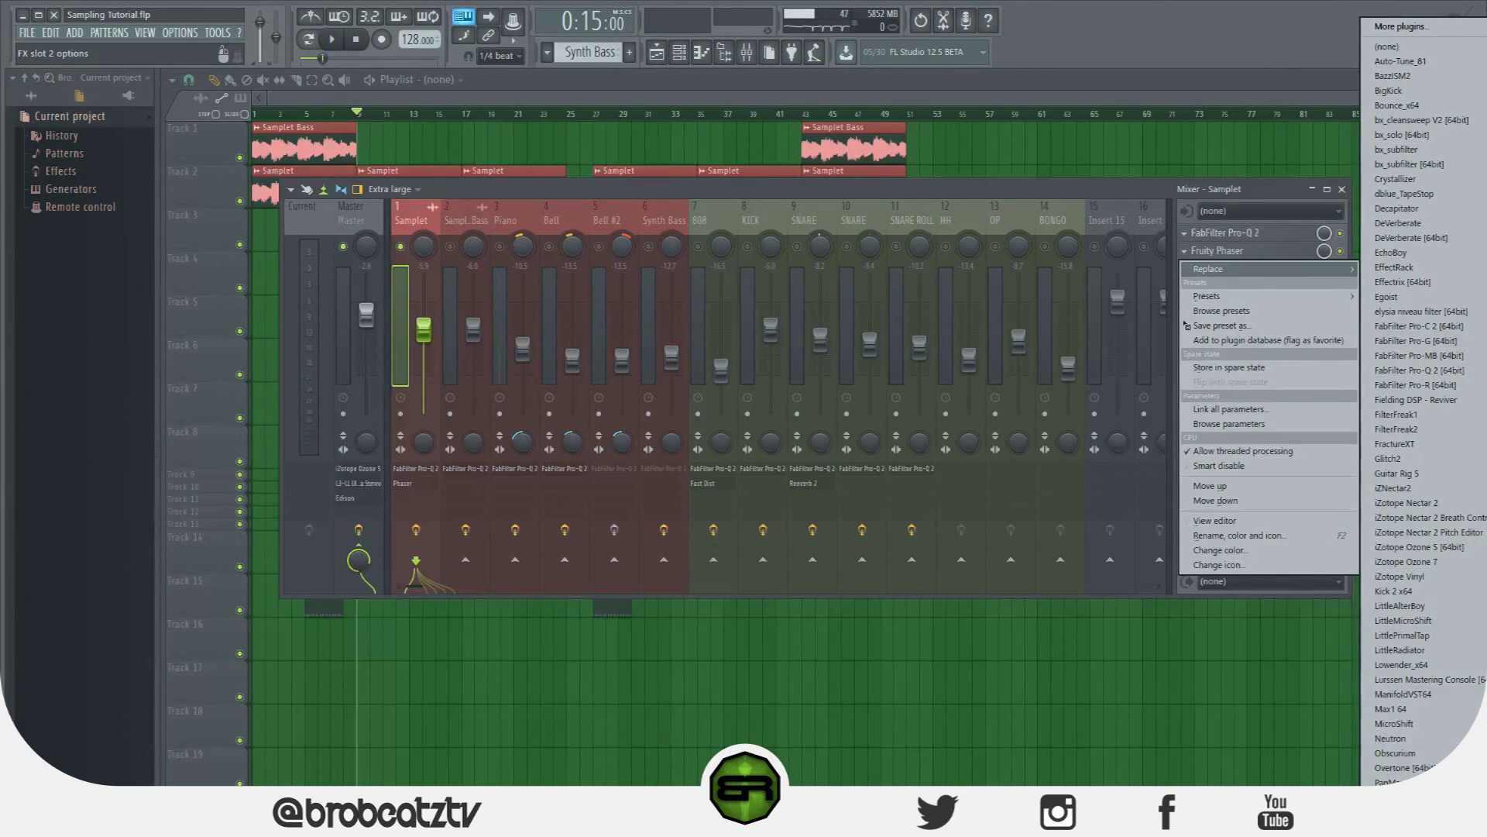
pyautogui.press('Escape')
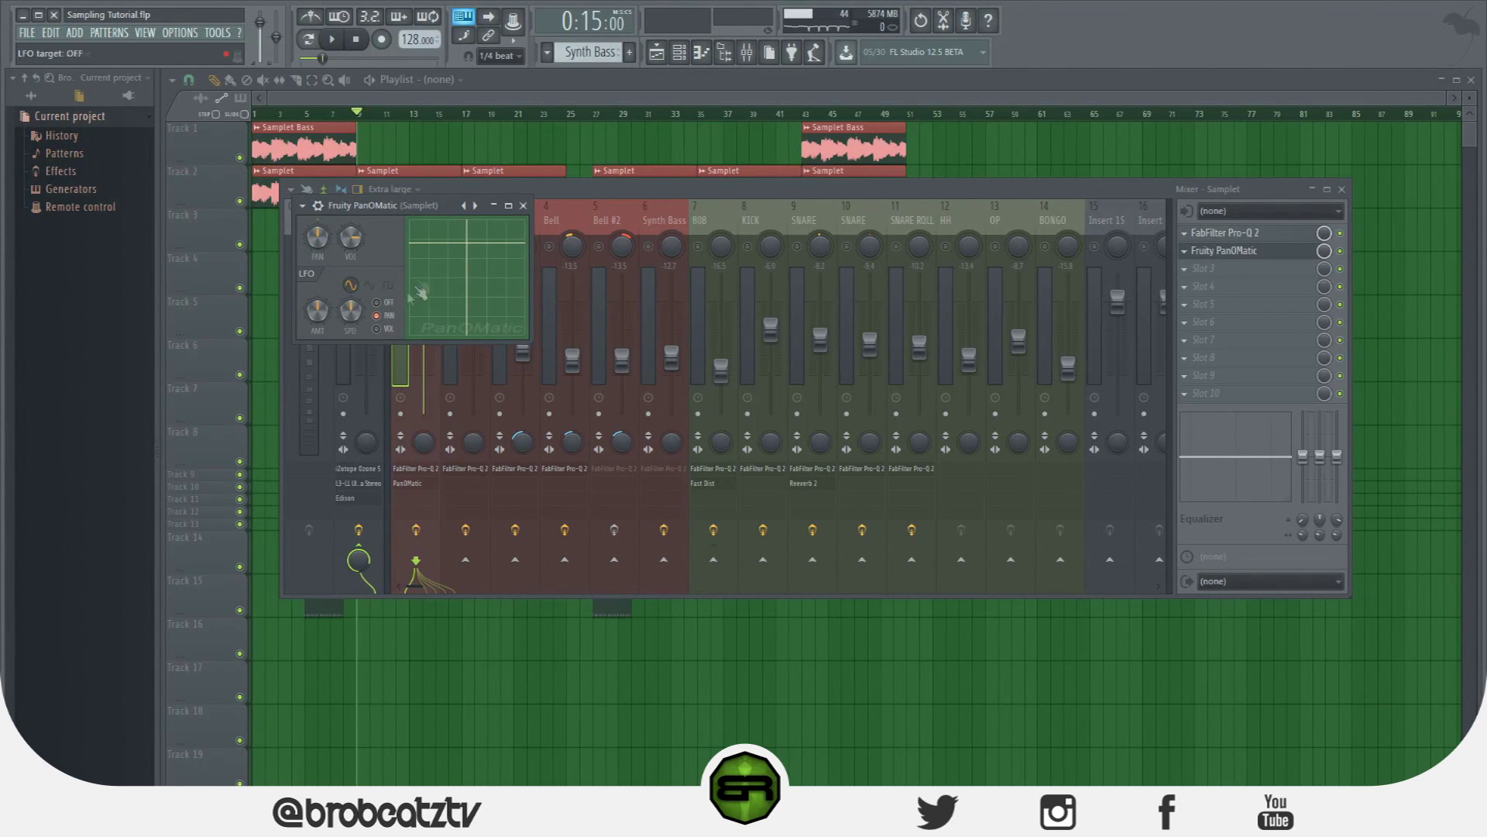
# Audition Fruity PanOMatic from bar 9 and set its panning LFO to the square wave shape.
pyautogui.press('space')
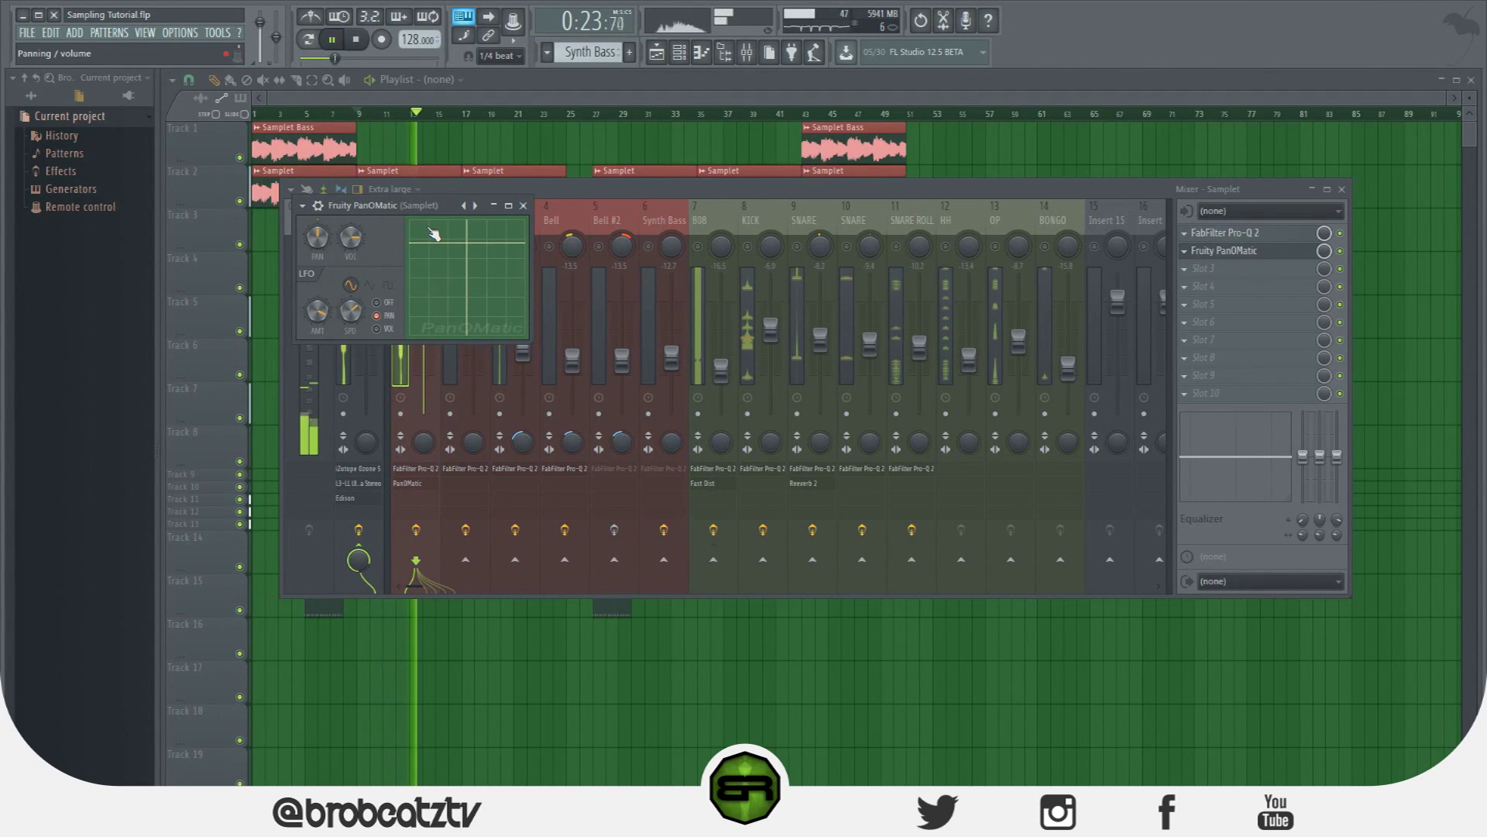
pyautogui.press('space')
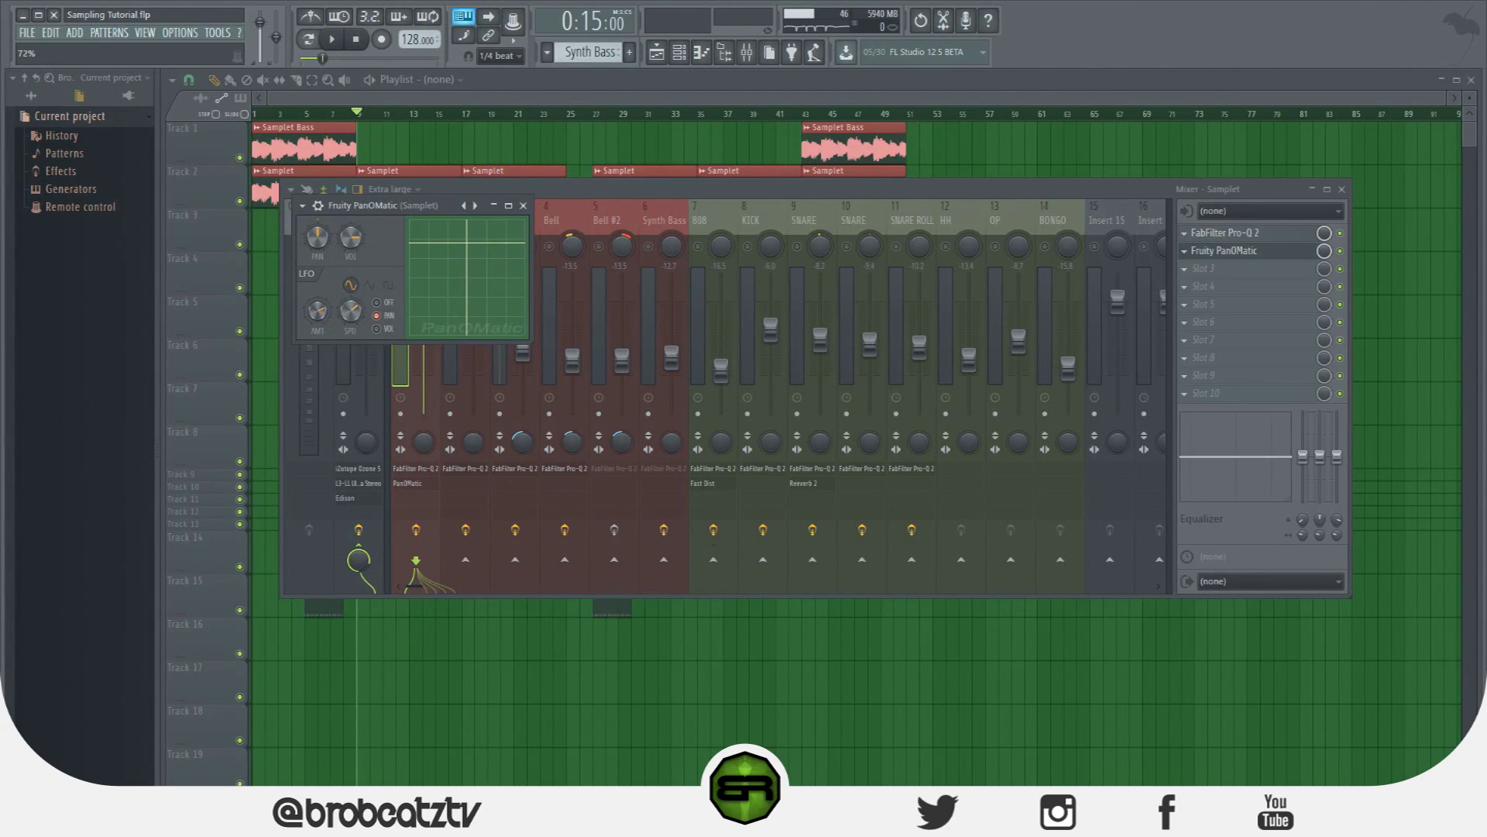
pyautogui.press('space')
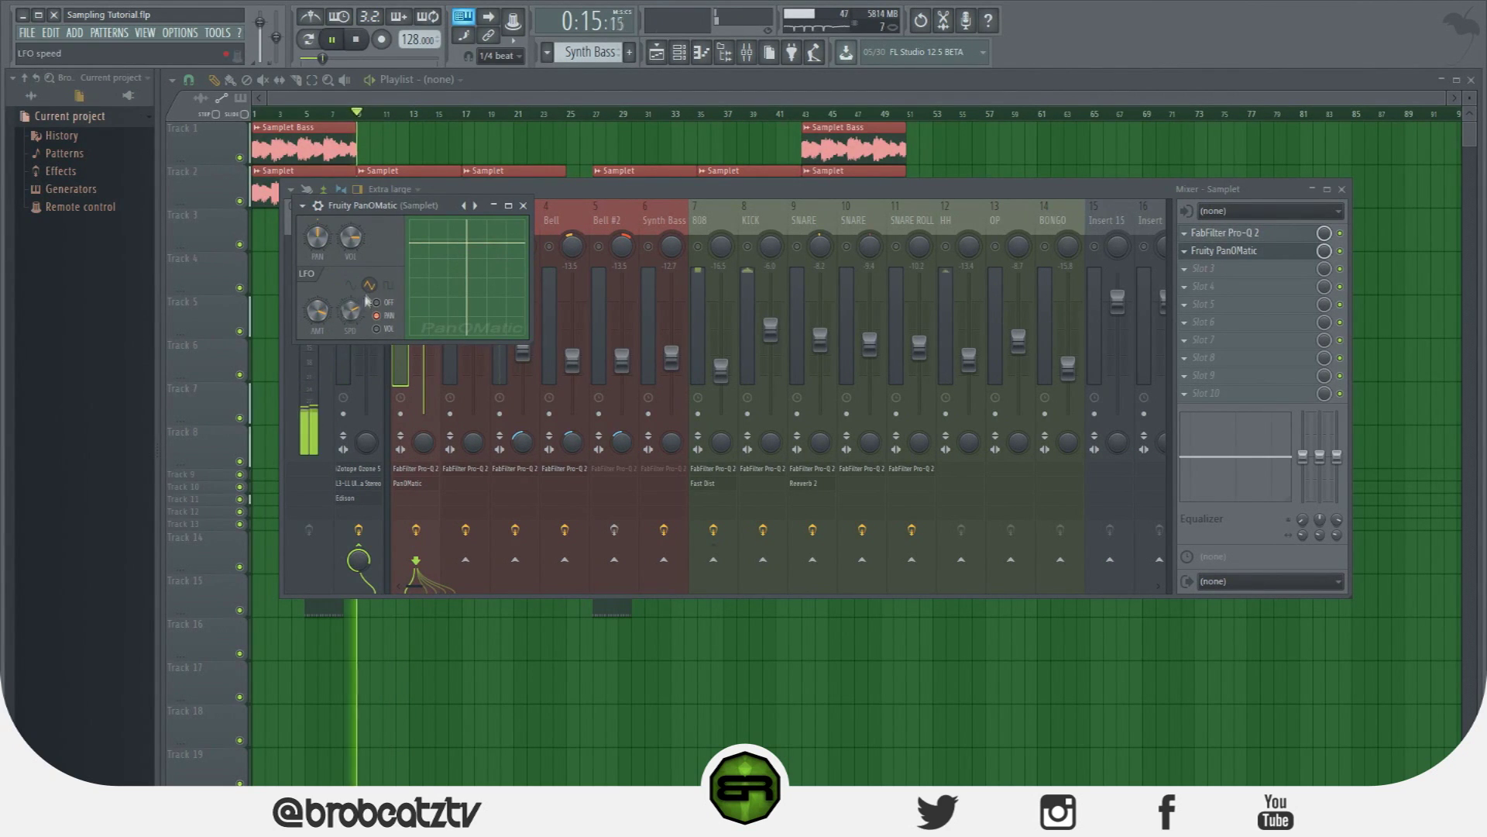
pyautogui.click(388, 288)
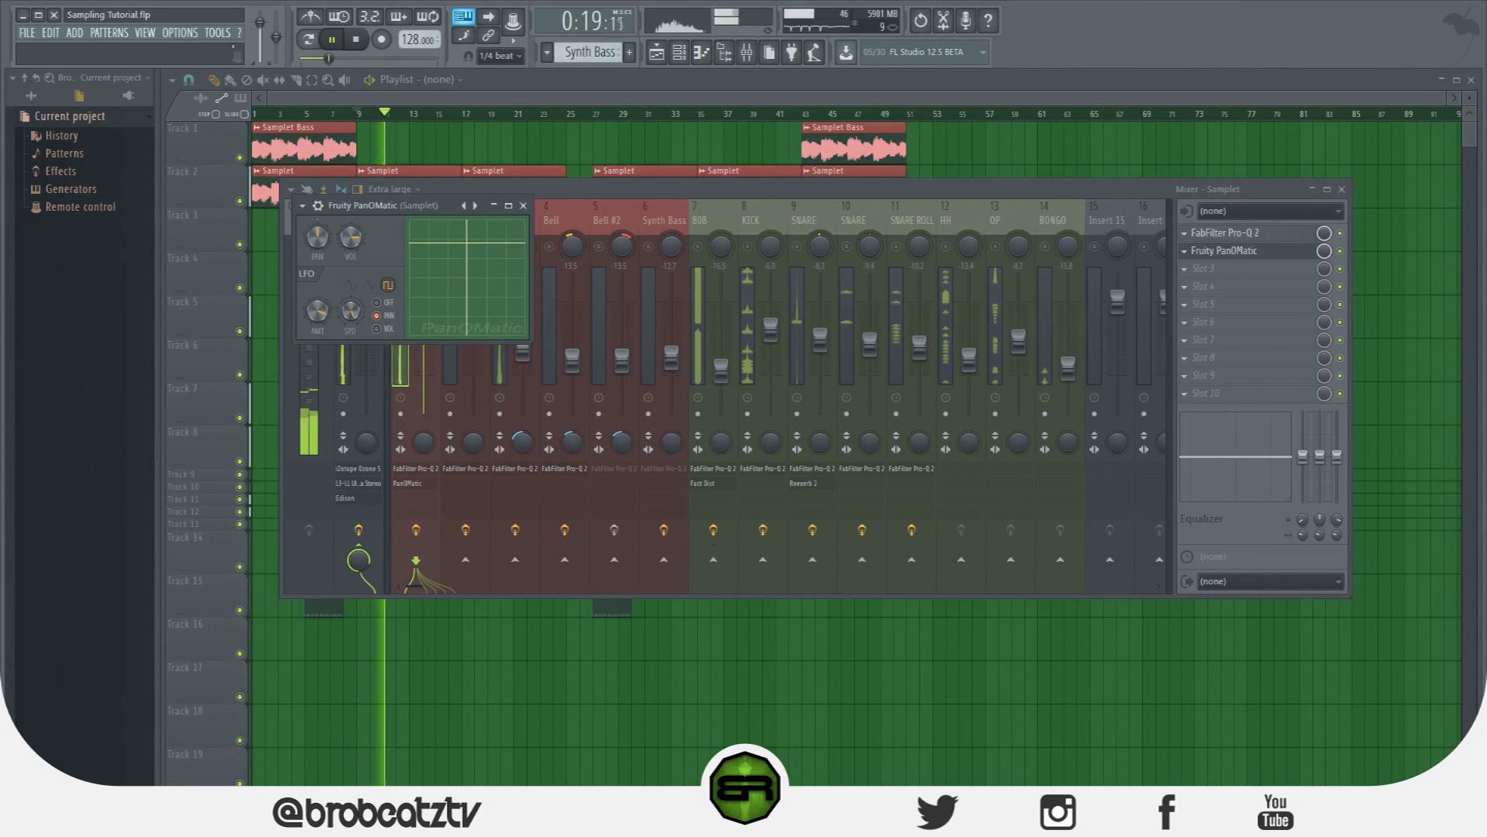
# Check the options of PanOMatic's LFO speed control and stop the audition.
pyautogui.rightClick(351, 310)
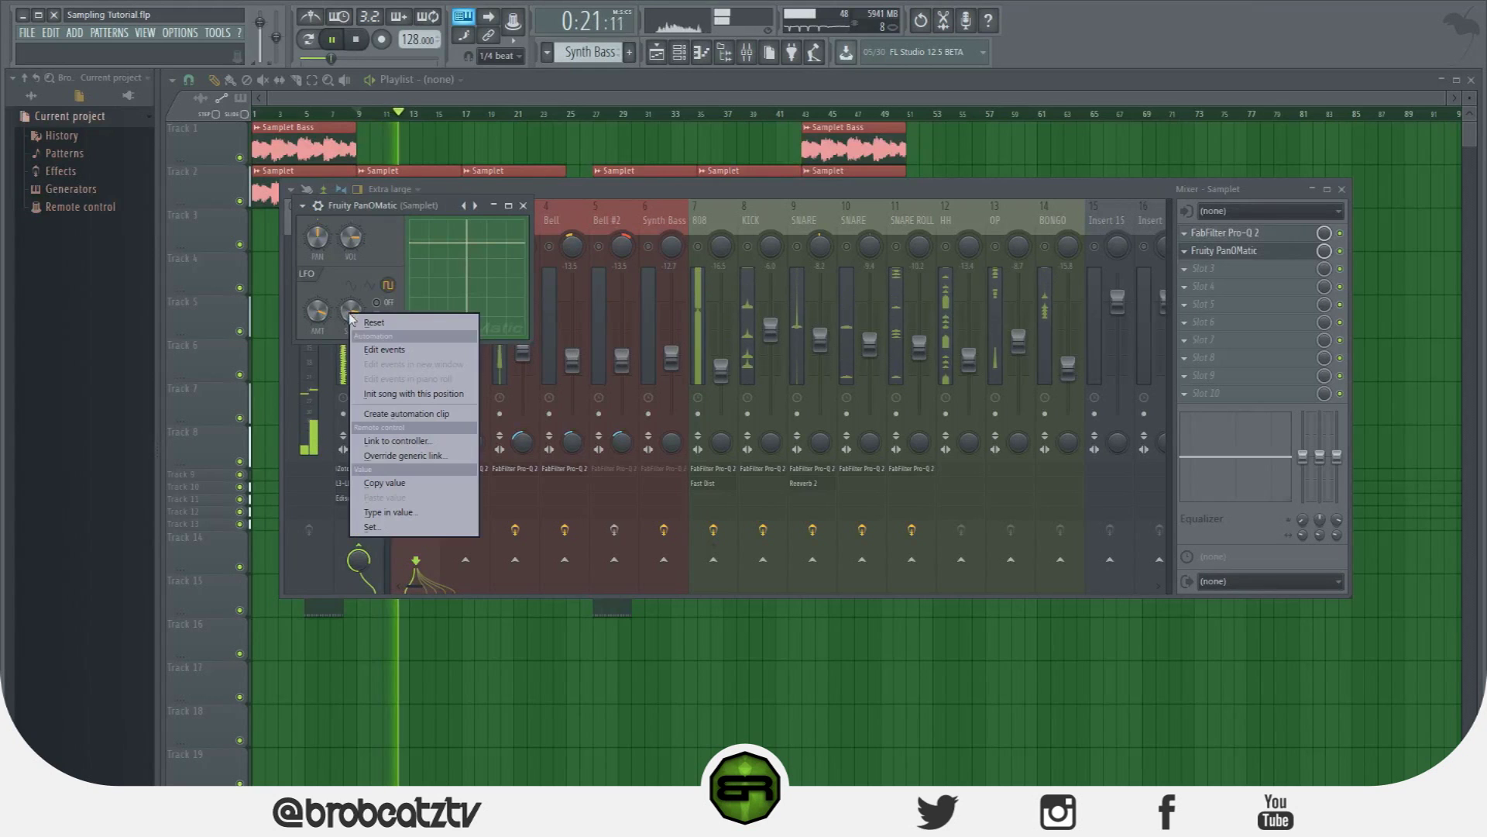
pyautogui.click(372, 209)
pyautogui.press('space')
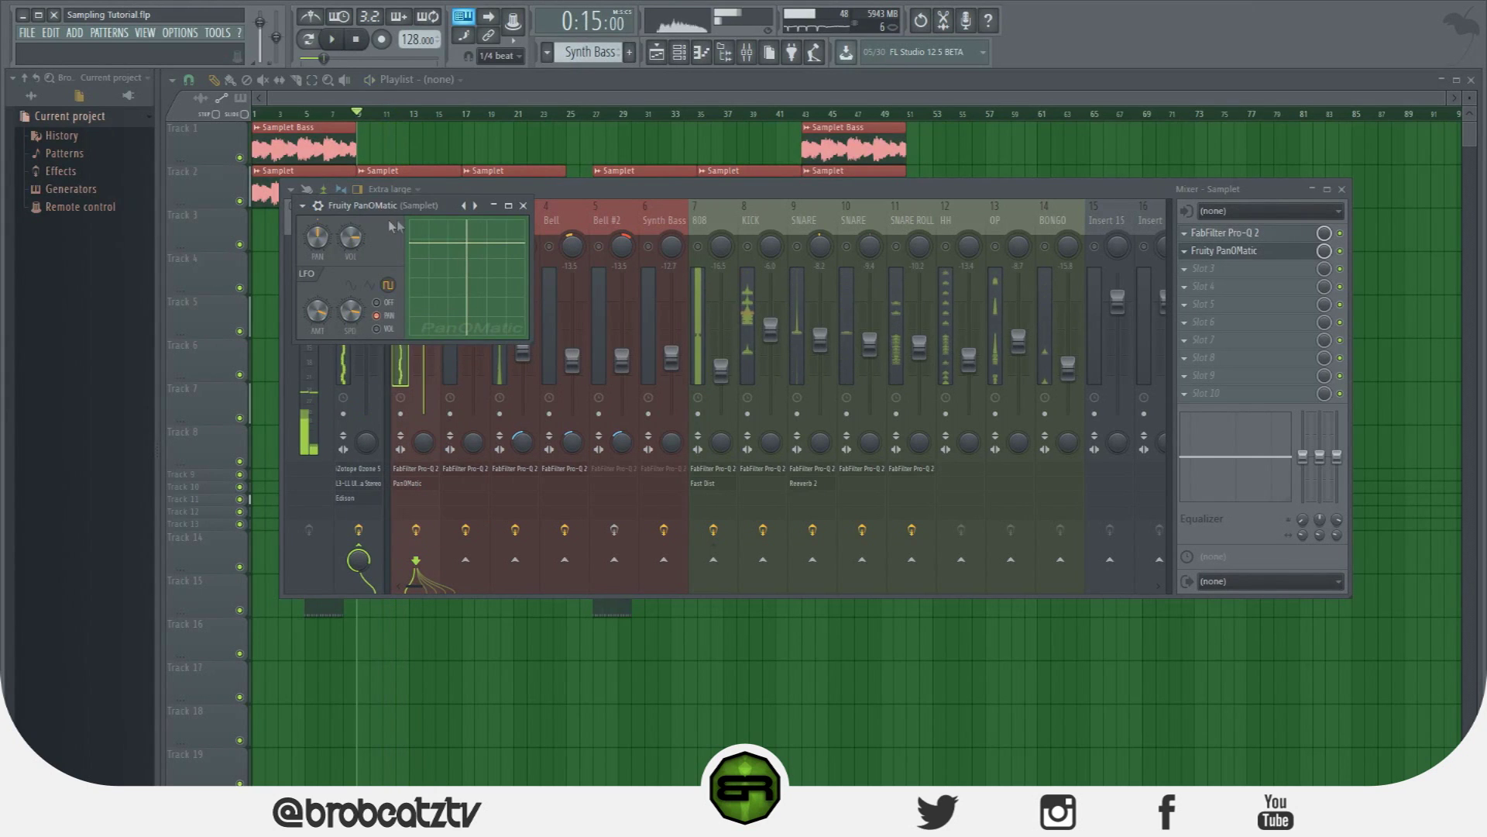
# Replace Fruity PanOMatic in slot 2 of the Samplet track with Gross Beat and load its Momentary preset.
pyautogui.click(1185, 251)
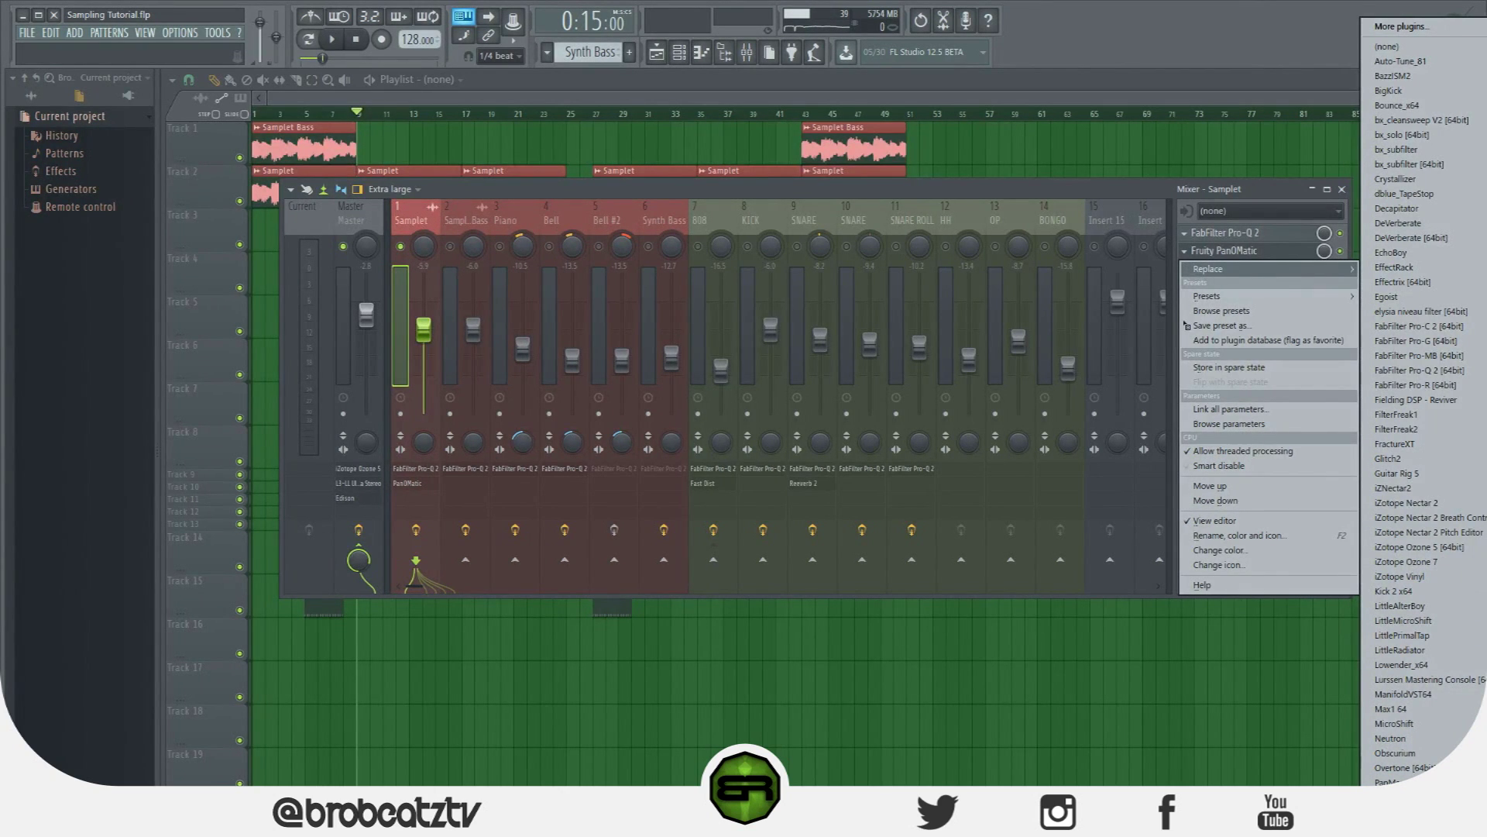
pyautogui.click(1486, 372)
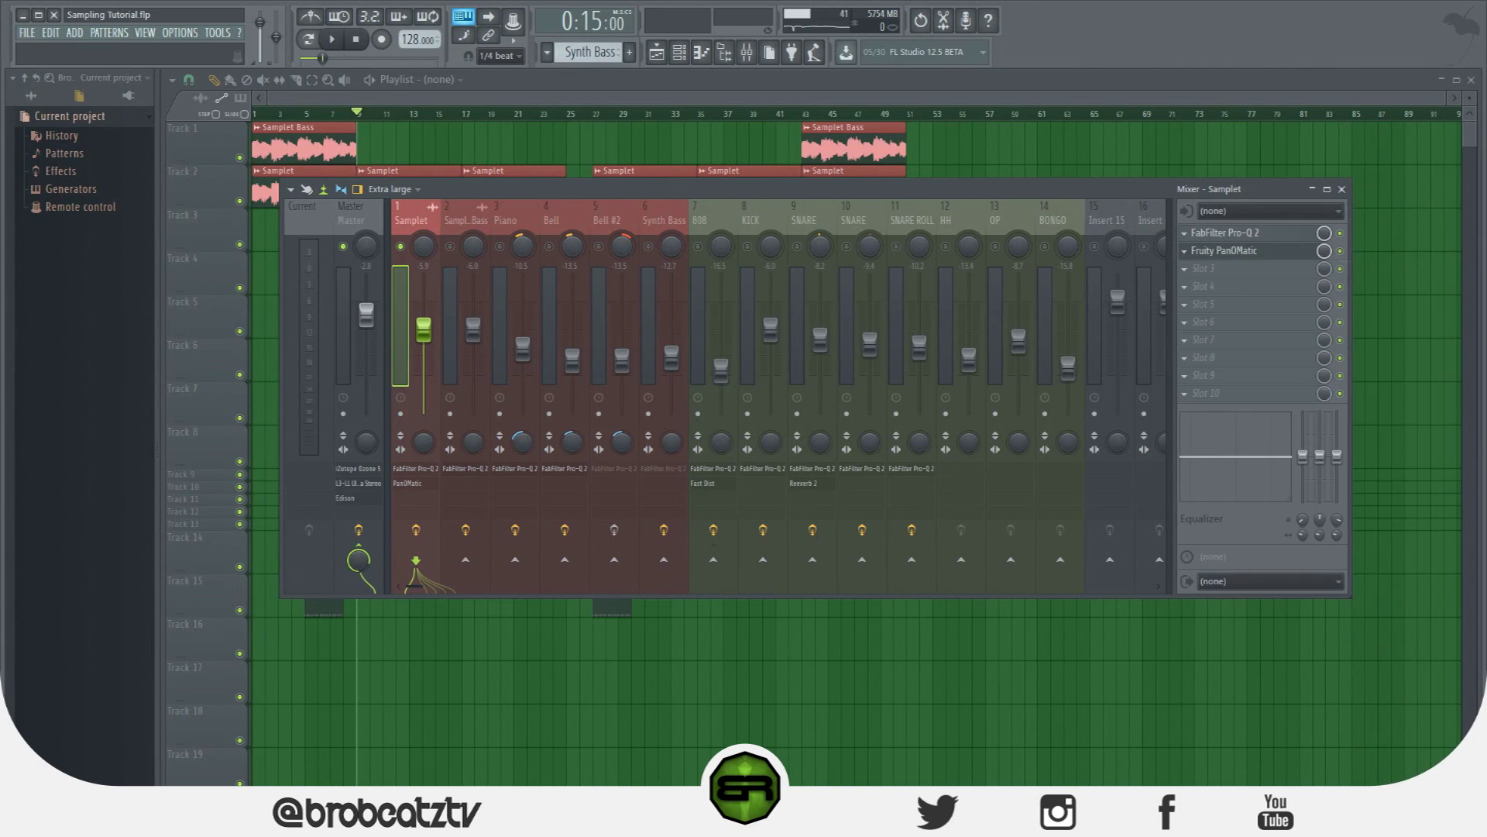
pyautogui.moveTo(468, 208); pyautogui.dragTo(576, 197)
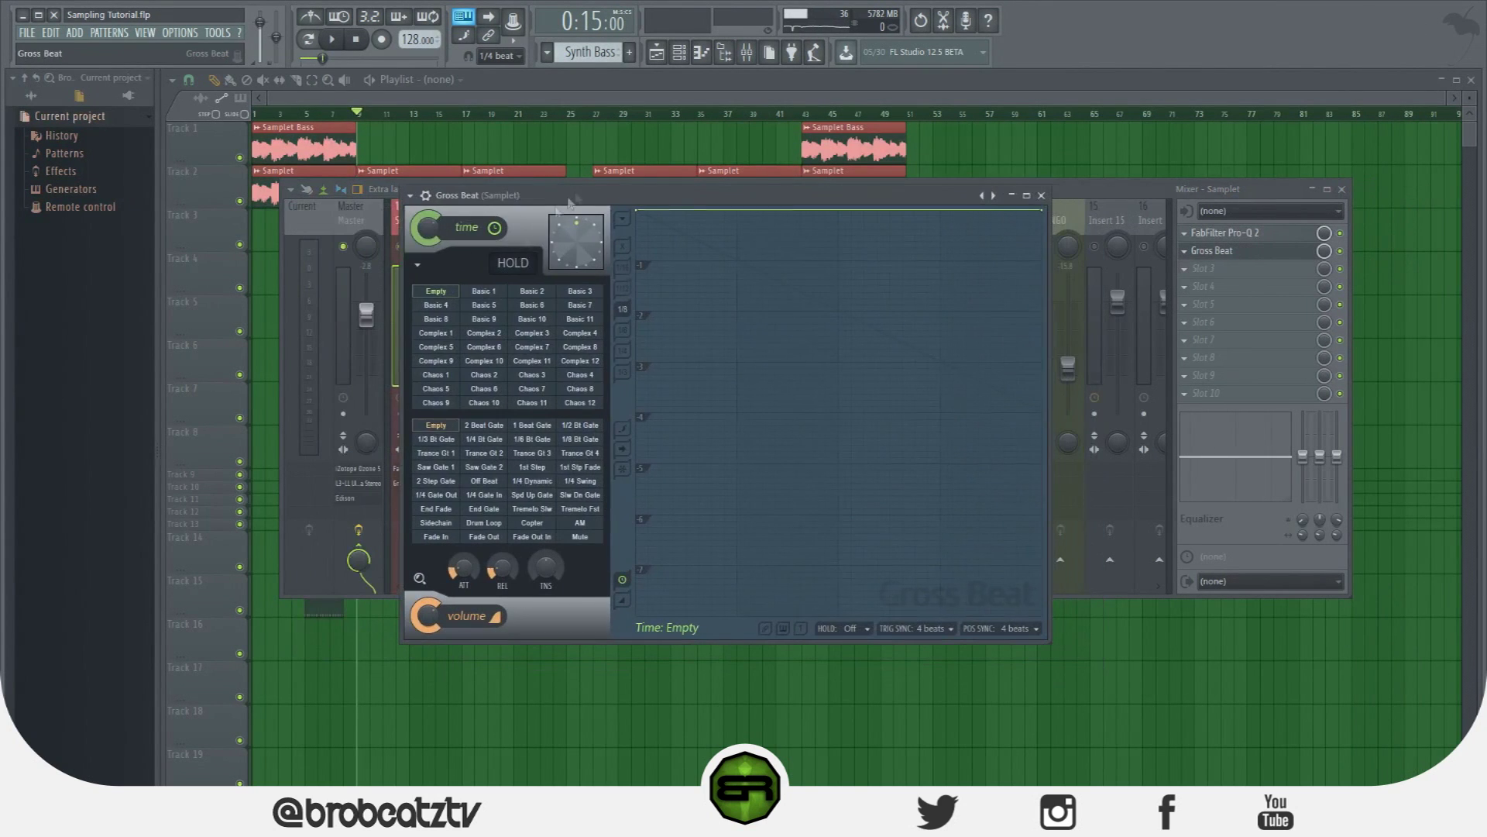
pyautogui.click(410, 195)
pyautogui.moveTo(517, 244)
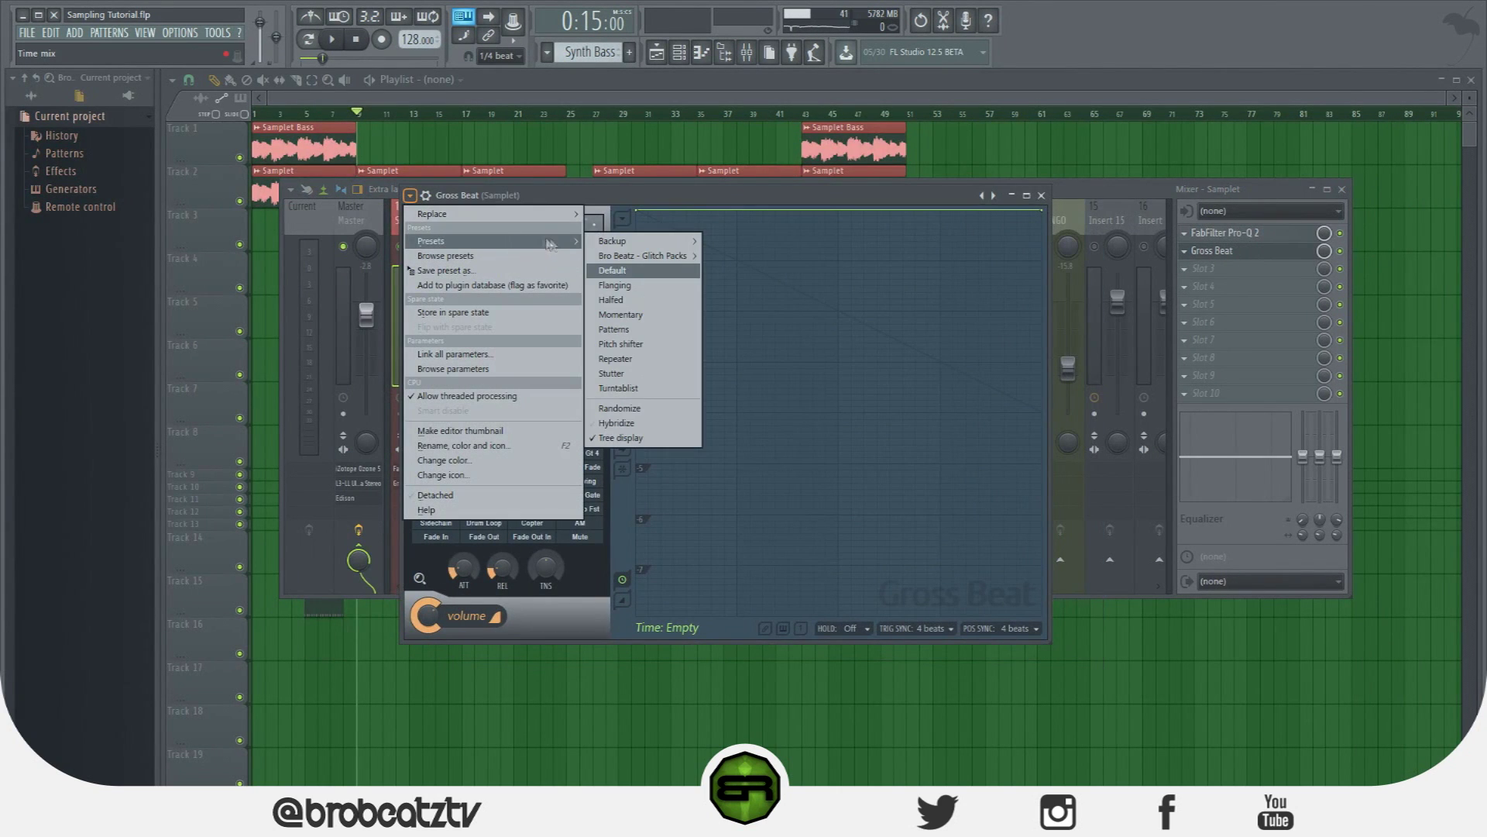
pyautogui.click(620, 315)
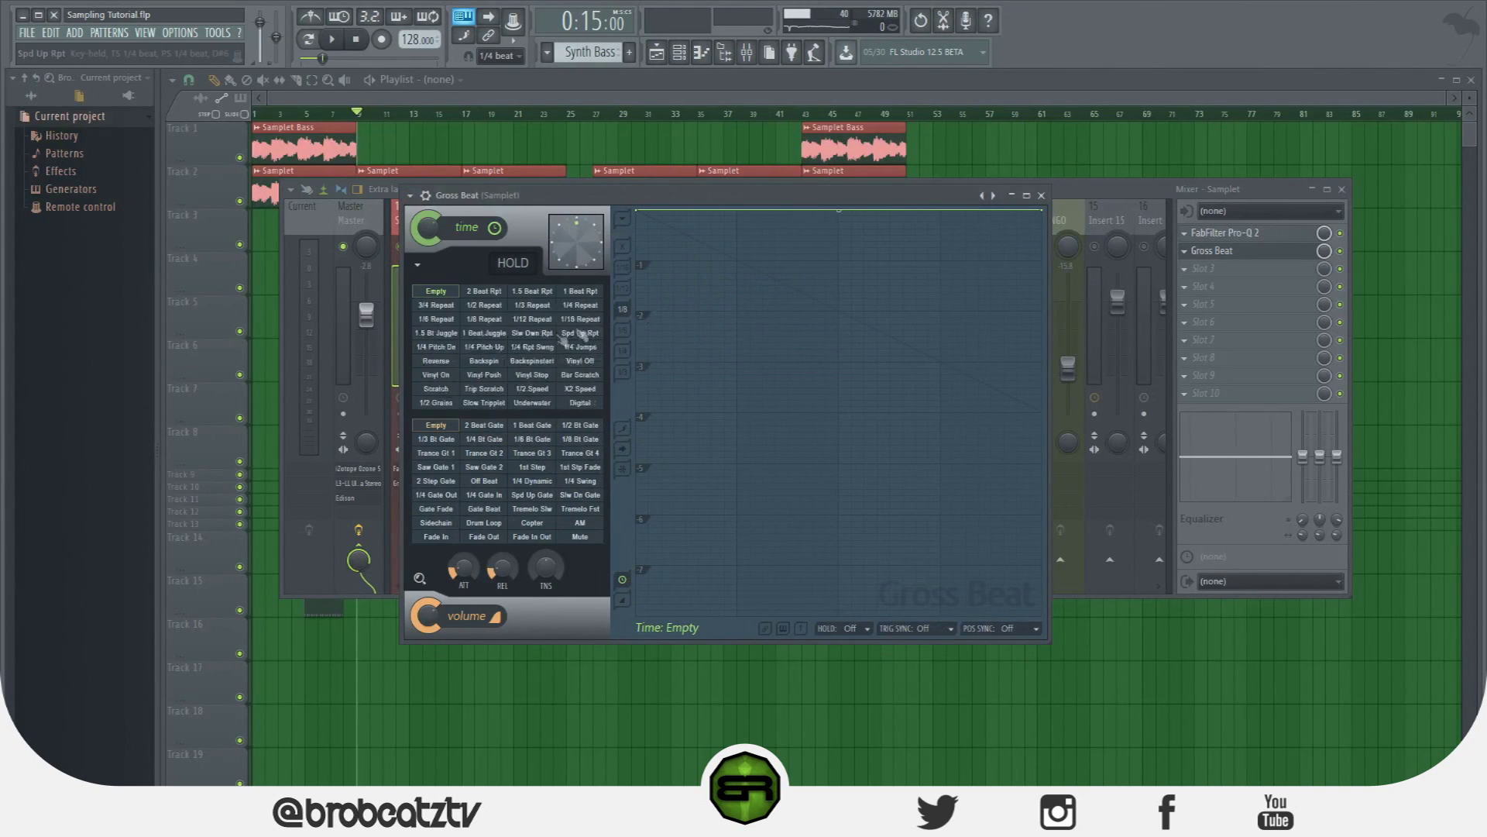
# Audition Gross Beat's 1/2 Speed and Reverse time presets from bar 9.
pyautogui.click(546, 390)
pyautogui.moveTo(892, 207); pyautogui.dragTo(951, 447)
pyautogui.moveTo(675, 439); pyautogui.dragTo(646, 337)
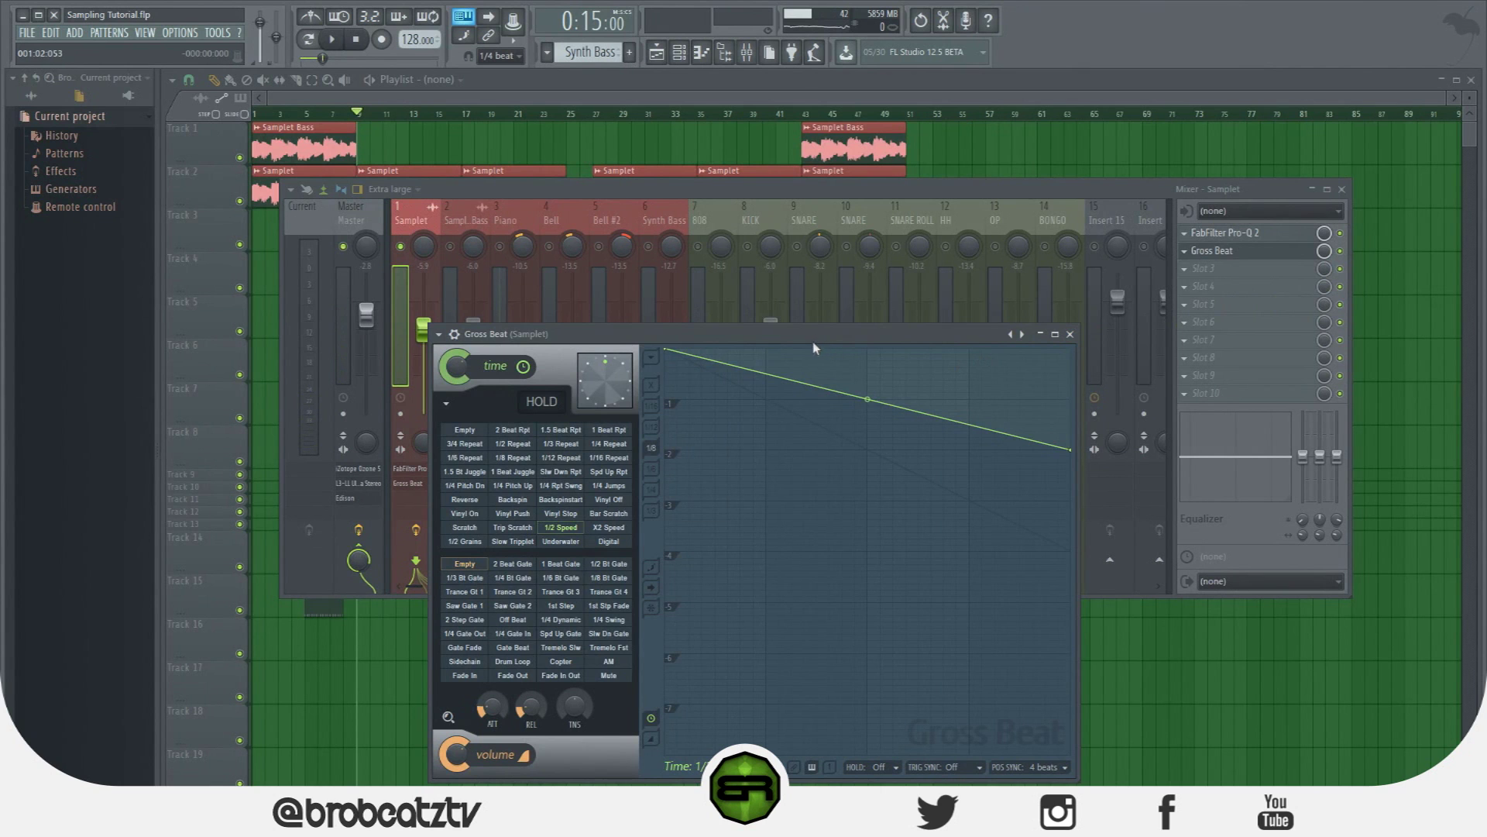
pyautogui.moveTo(777, 342); pyautogui.dragTo(733, 221)
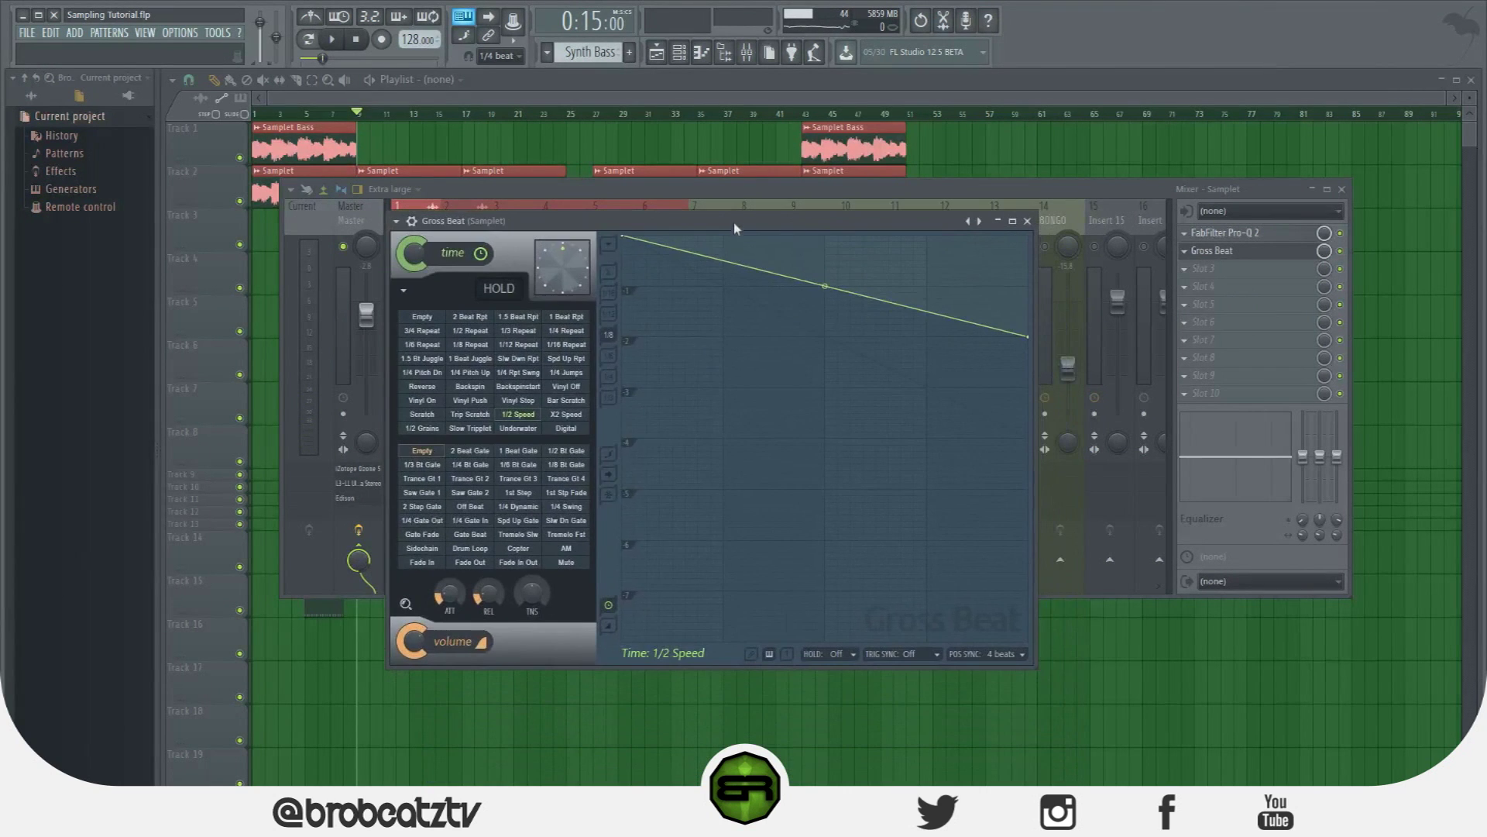
pyautogui.press('space')
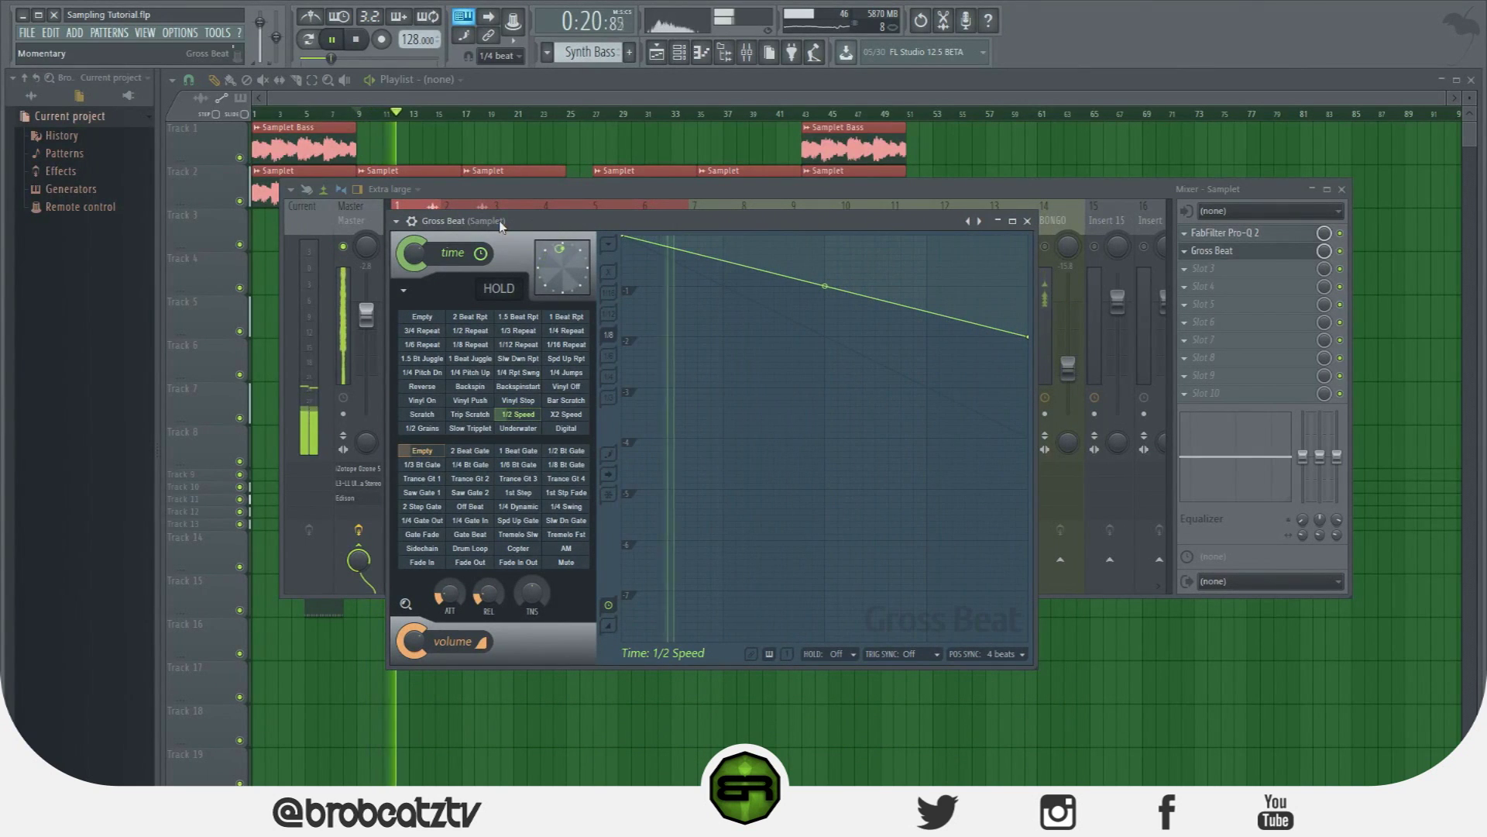
pyautogui.click(424, 387)
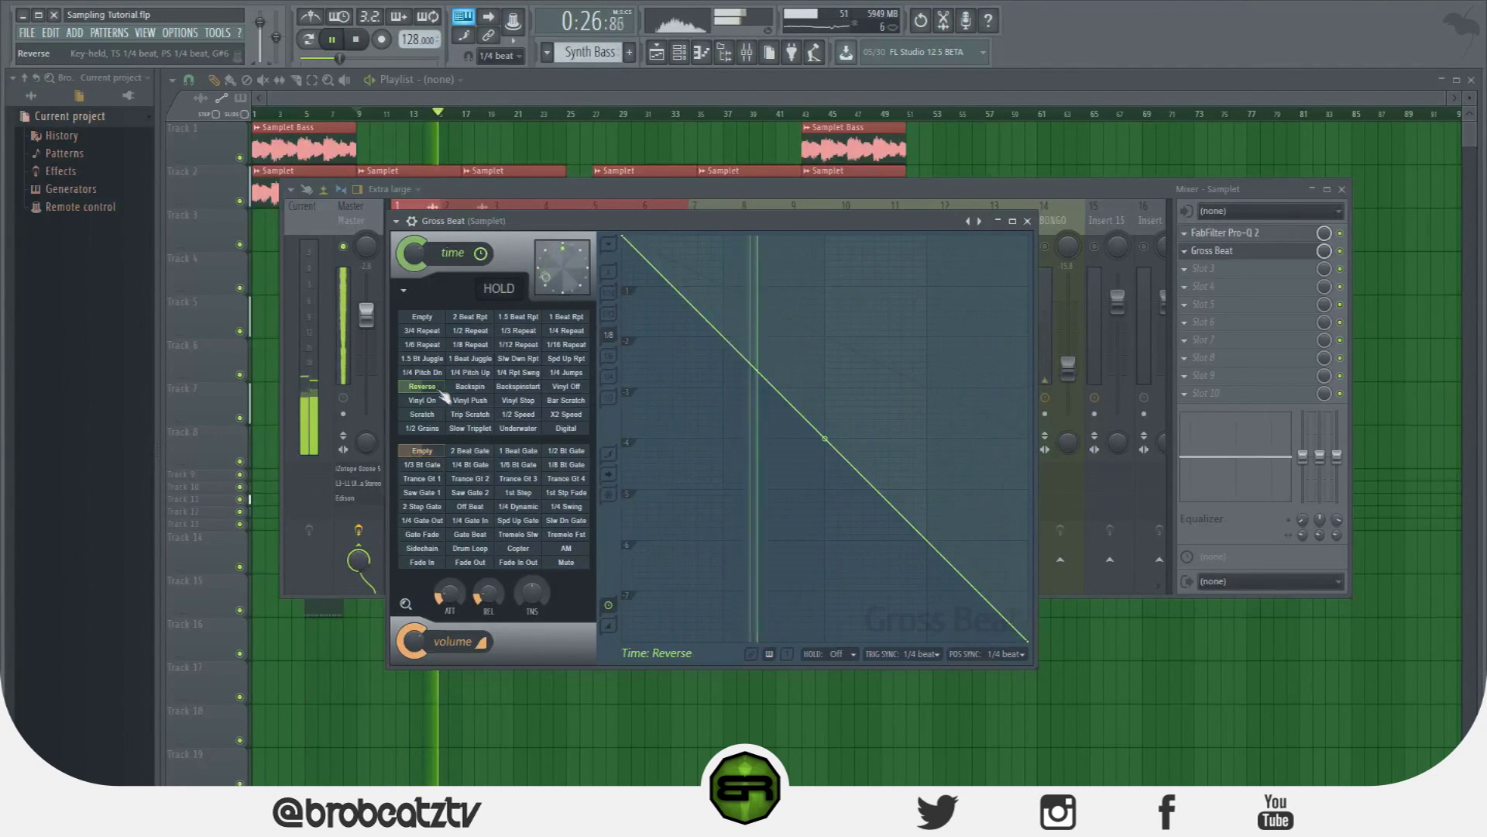
pyautogui.press('space')
# Select Gross Beat's Empty time slot and draw a drop to level 1 at beat 2 with a smooth curve to level 2 at beat 3.
pyautogui.moveTo(483, 223); pyautogui.dragTo(658, 173)
pyautogui.click(593, 267)
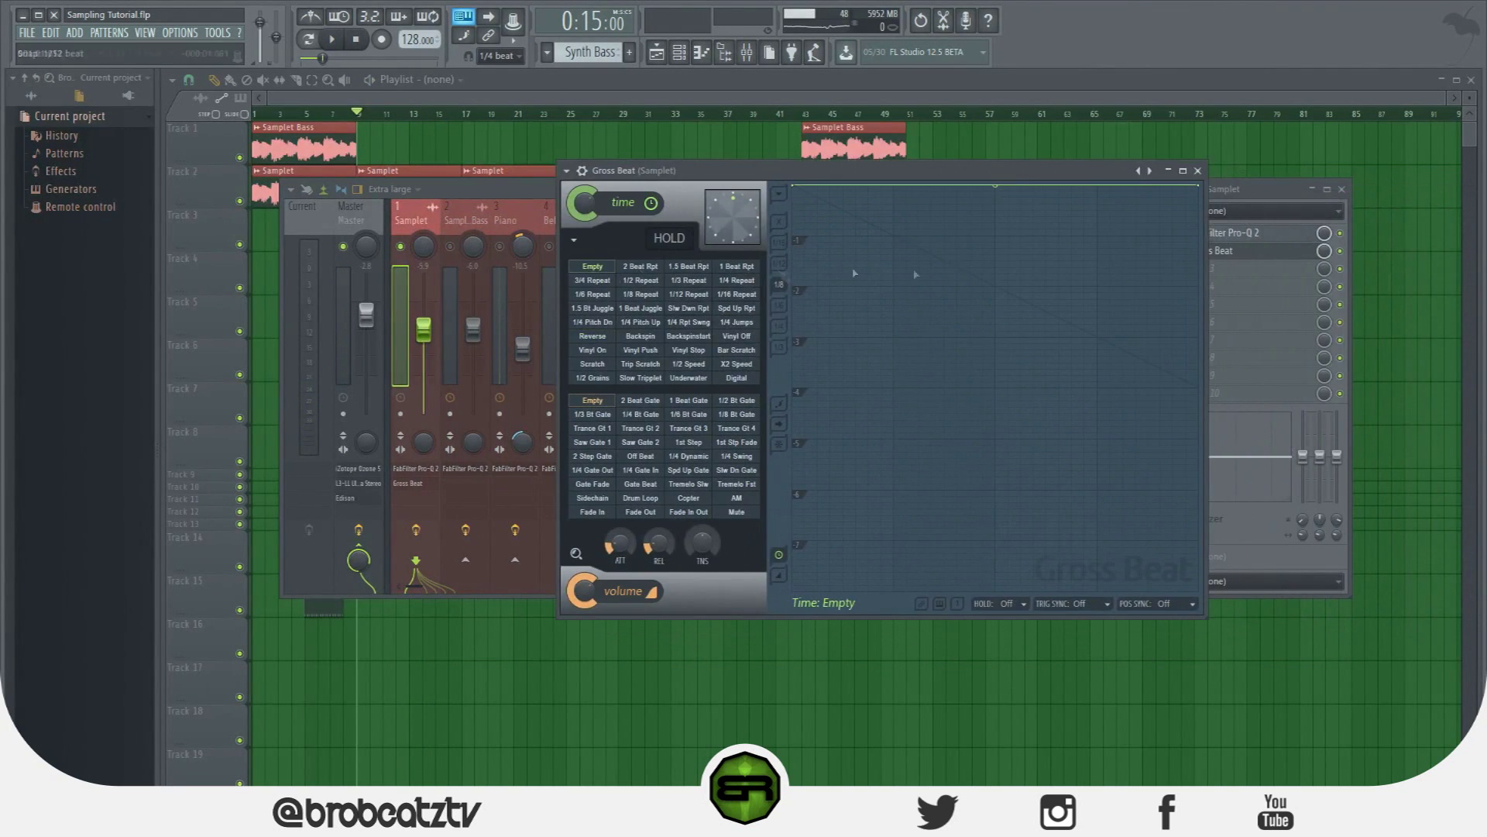
pyautogui.rightClick(893, 234)
pyautogui.rightClick(894, 235)
pyautogui.click(895, 234)
pyautogui.rightClick(994, 238)
pyautogui.rightClick(997, 281)
pyautogui.click(1034, 360)
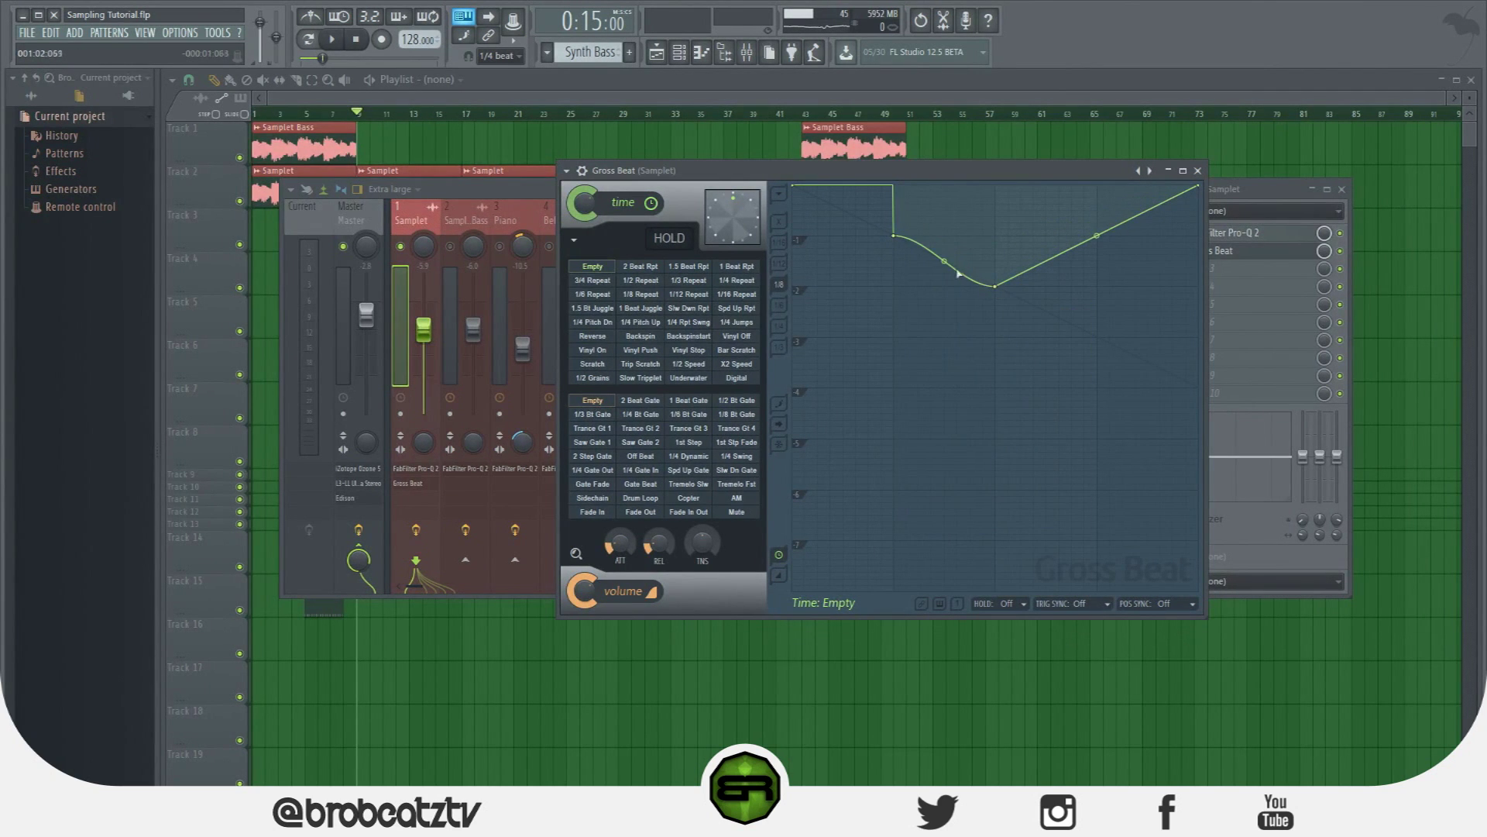
# Reshape the time envelope with ramps falling from level 1 to level 3 at beat 4 and at the end, and audition it from bar 9.
pyautogui.moveTo(1001, 287); pyautogui.dragTo(948, 237)
pyautogui.rightClick(996, 241)
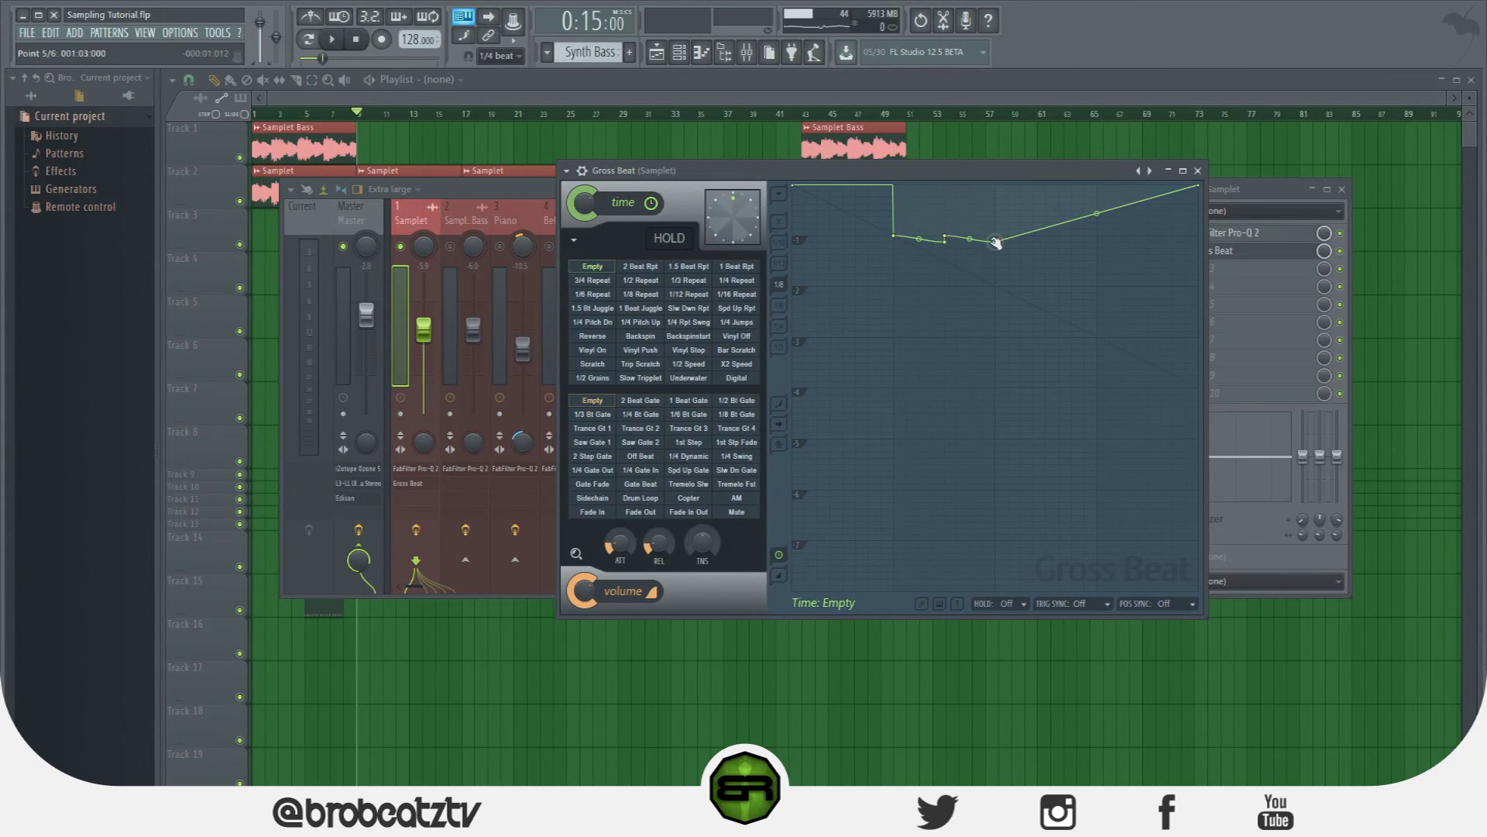
pyautogui.rightClick(998, 286)
pyautogui.moveTo(996, 287); pyautogui.dragTo(1097, 287)
pyautogui.rightClick(1098, 287)
pyautogui.click(1120, 364)
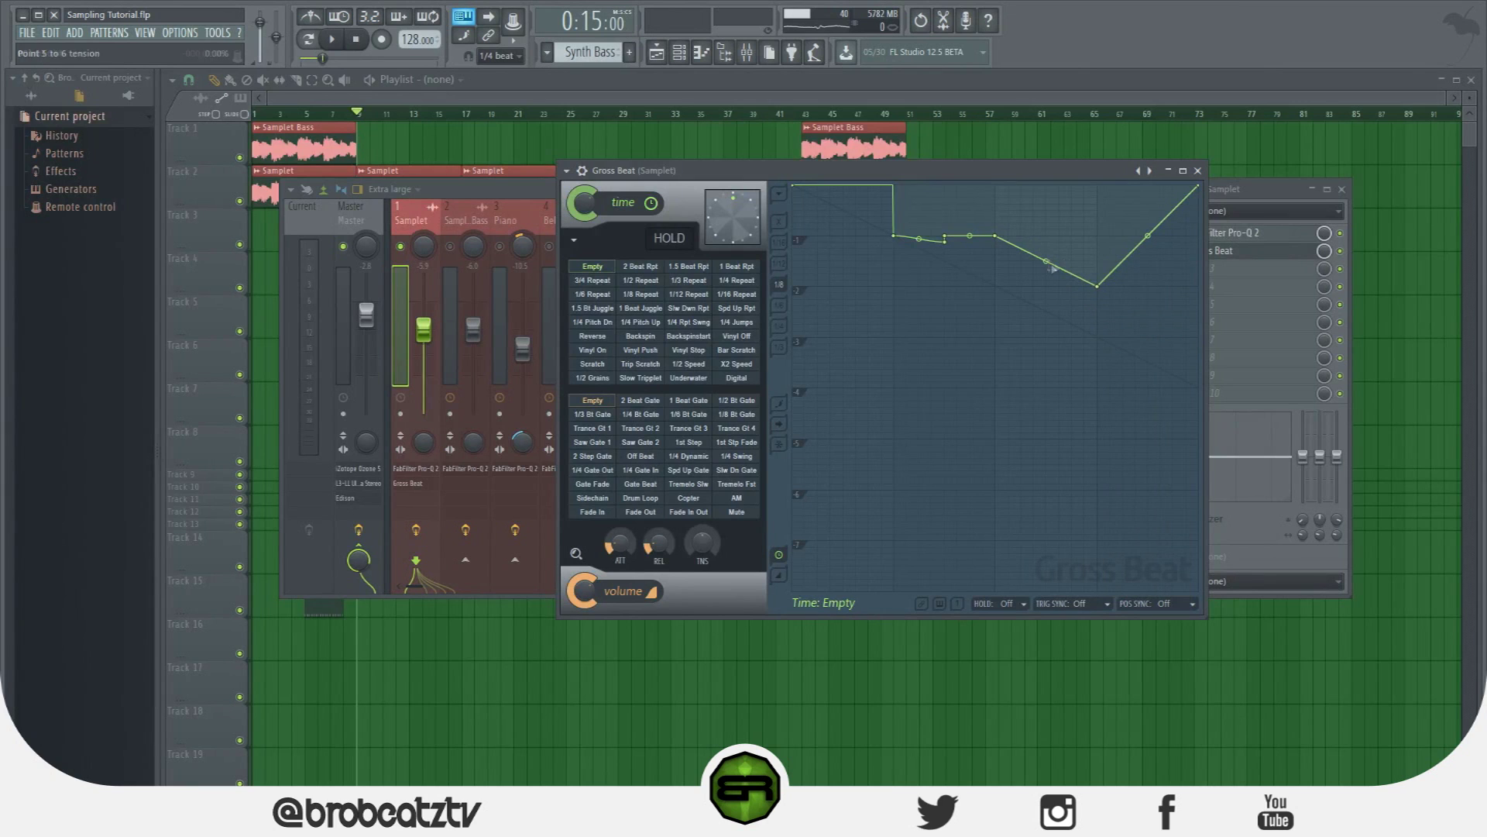
pyautogui.moveTo(1098, 288); pyautogui.dragTo(1097, 337)
pyautogui.rightClick(1107, 236)
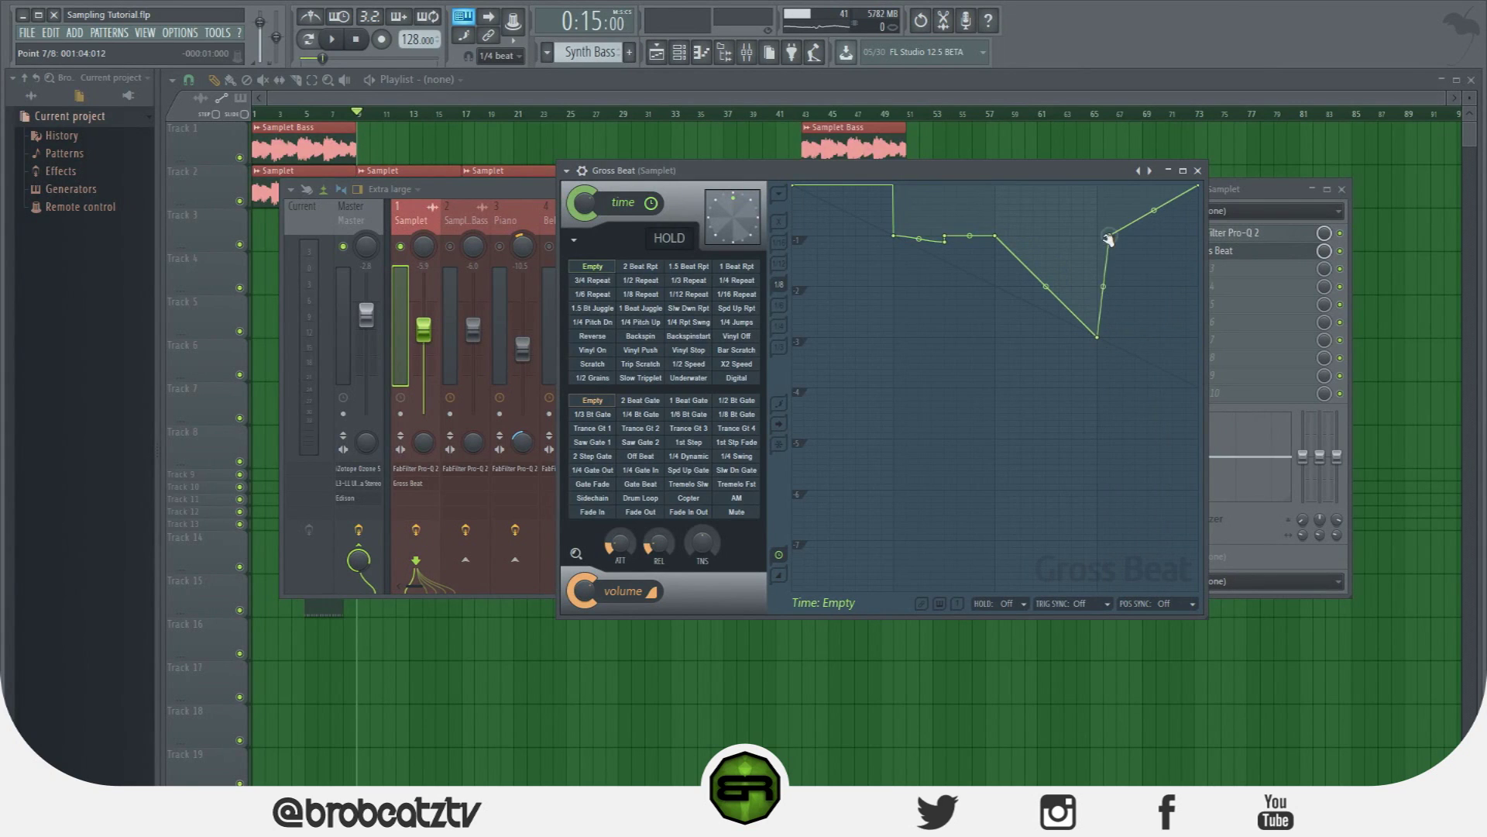
pyautogui.rightClick(1198, 336)
pyautogui.press('space')
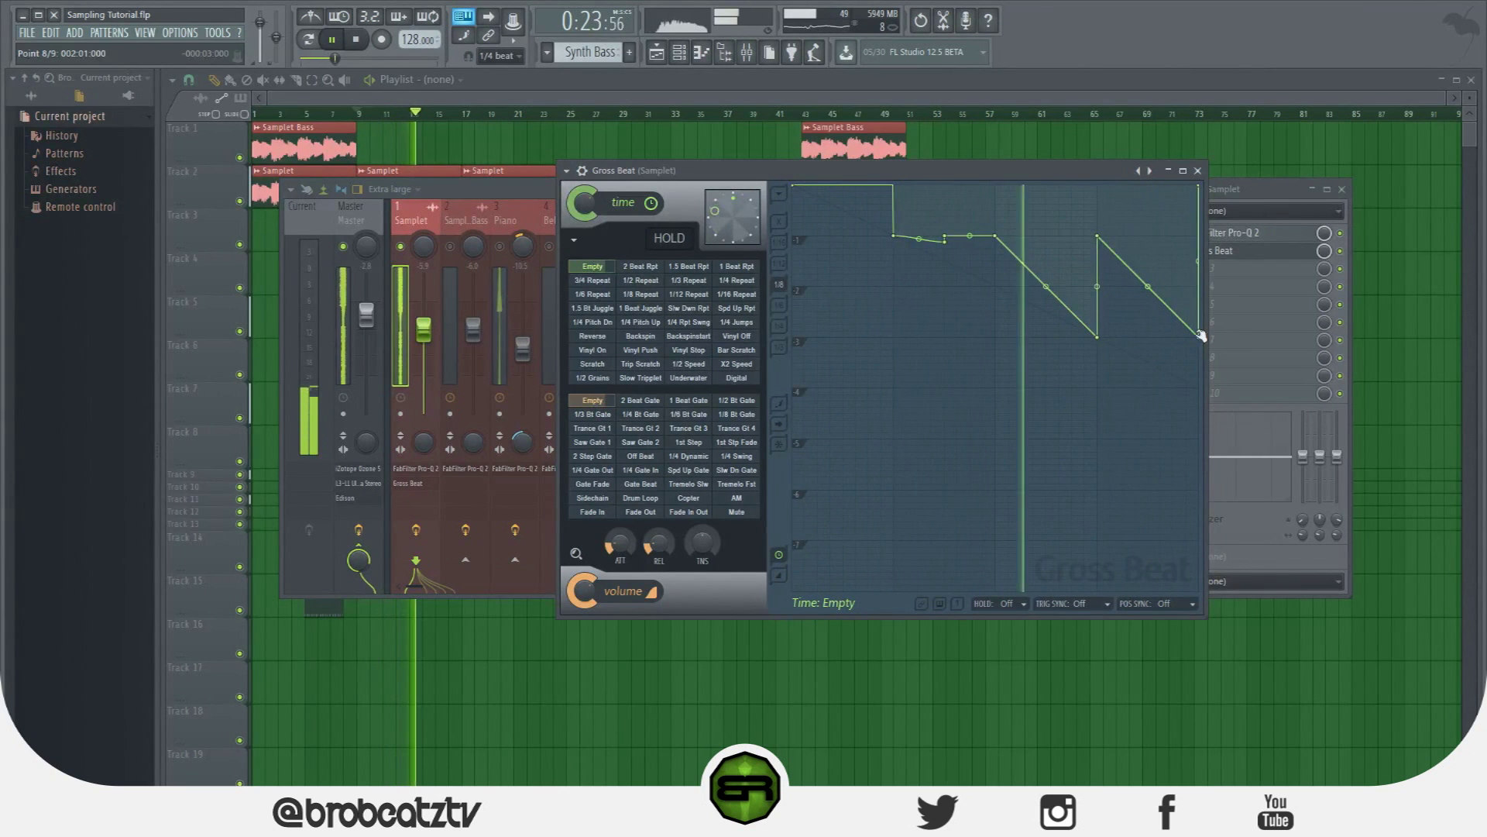
pyautogui.press('space')
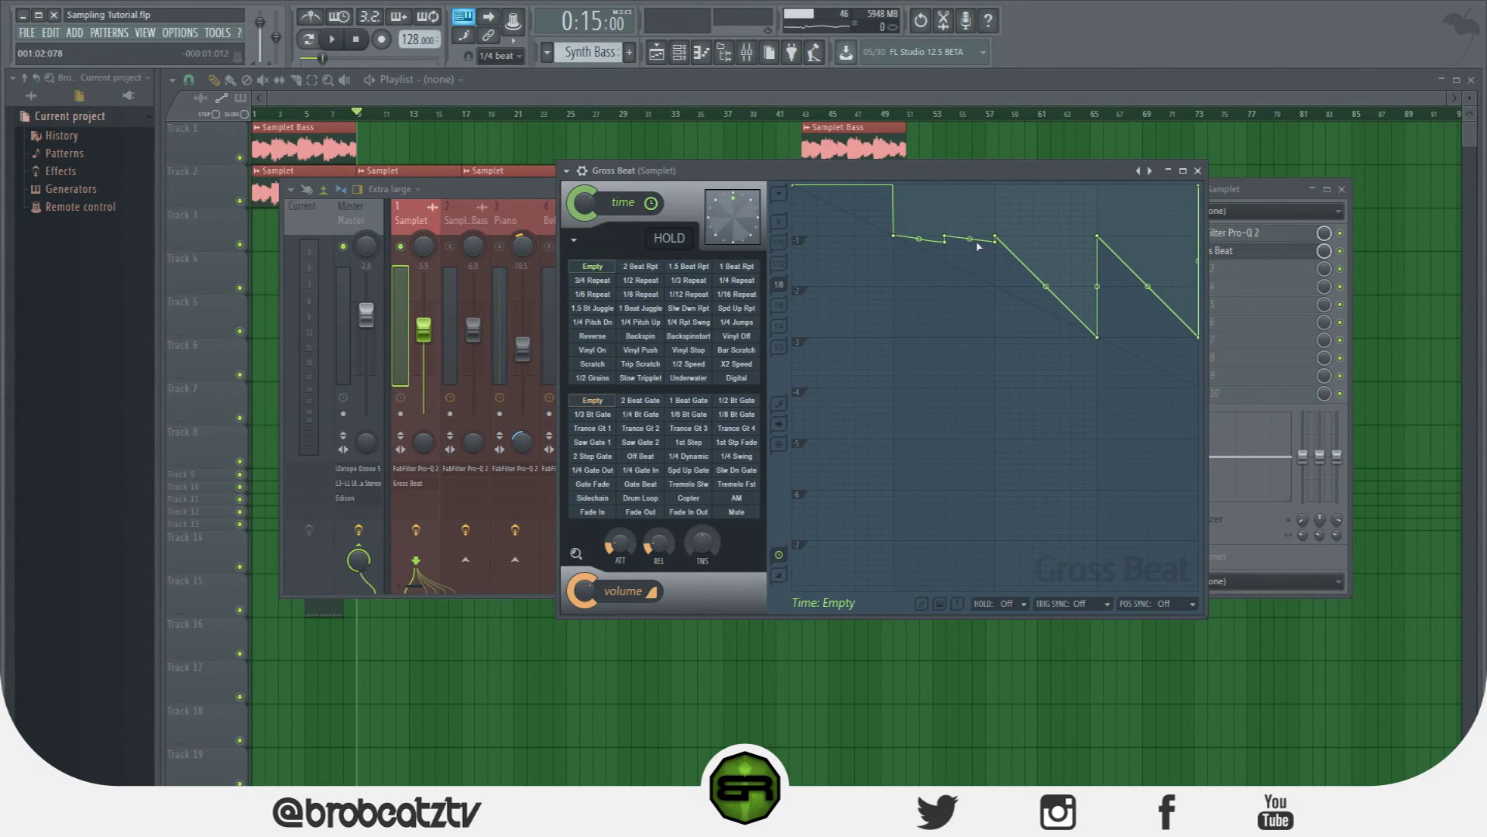
# Fine-tune the time envelope point at beat 3 to sit on level 1 while auditioning from bar 9.
pyautogui.rightClick(996, 243)
pyautogui.click(1034, 307)
pyautogui.press('space')
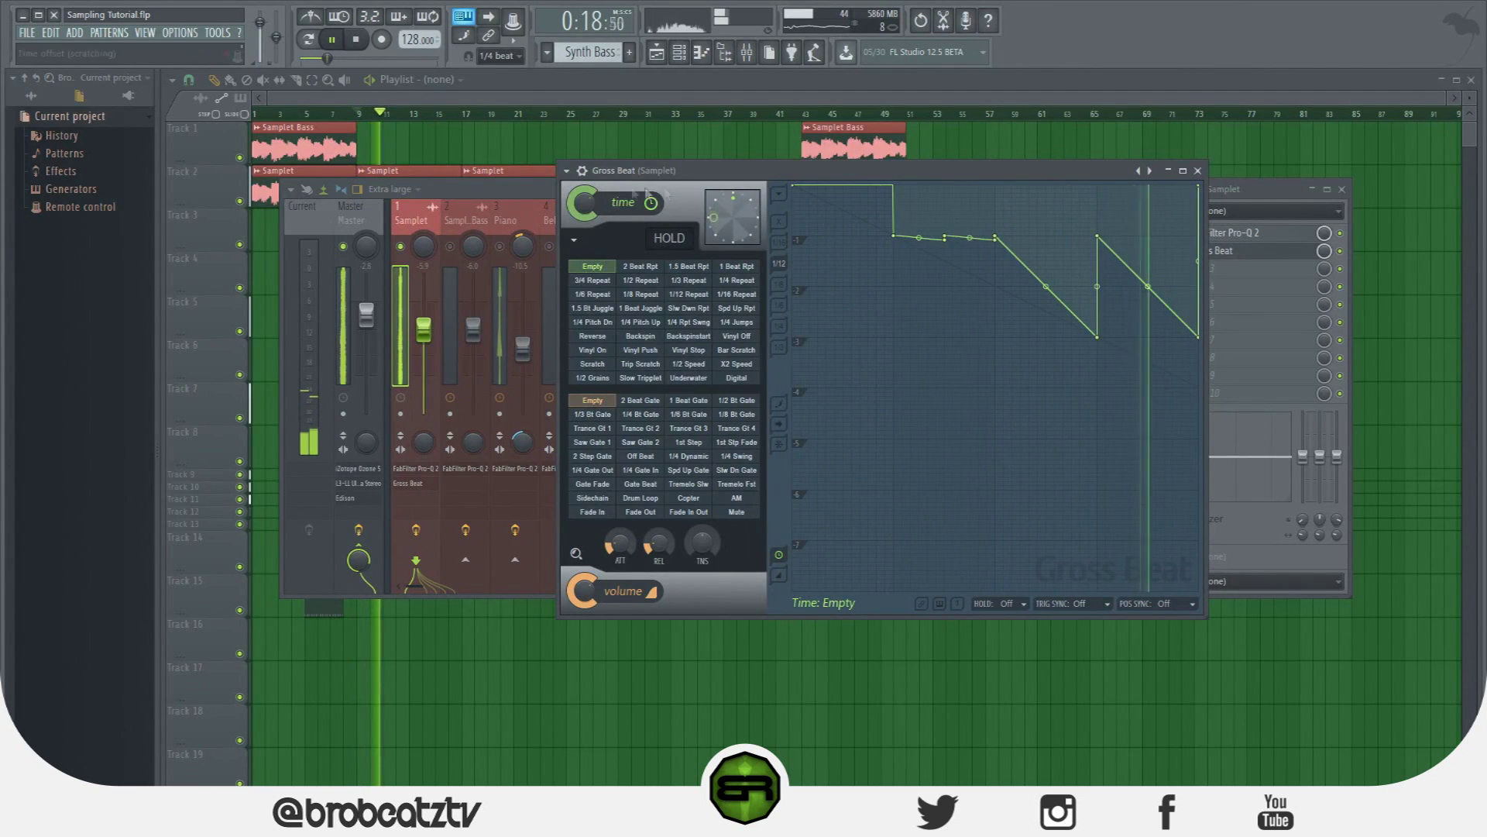
pyautogui.moveTo(994, 238); pyautogui.dragTo(998, 232)
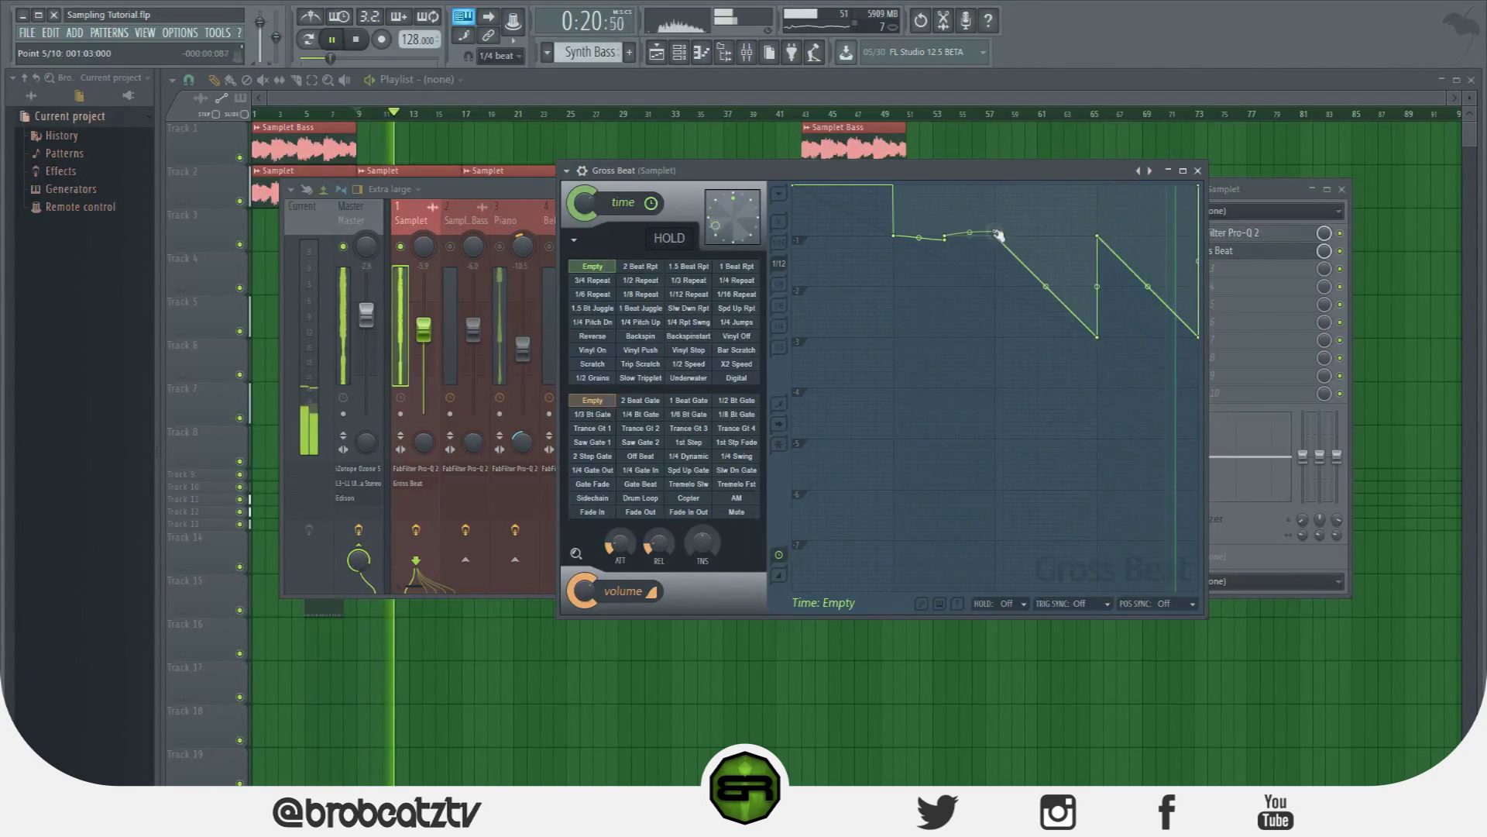
pyautogui.press('space')
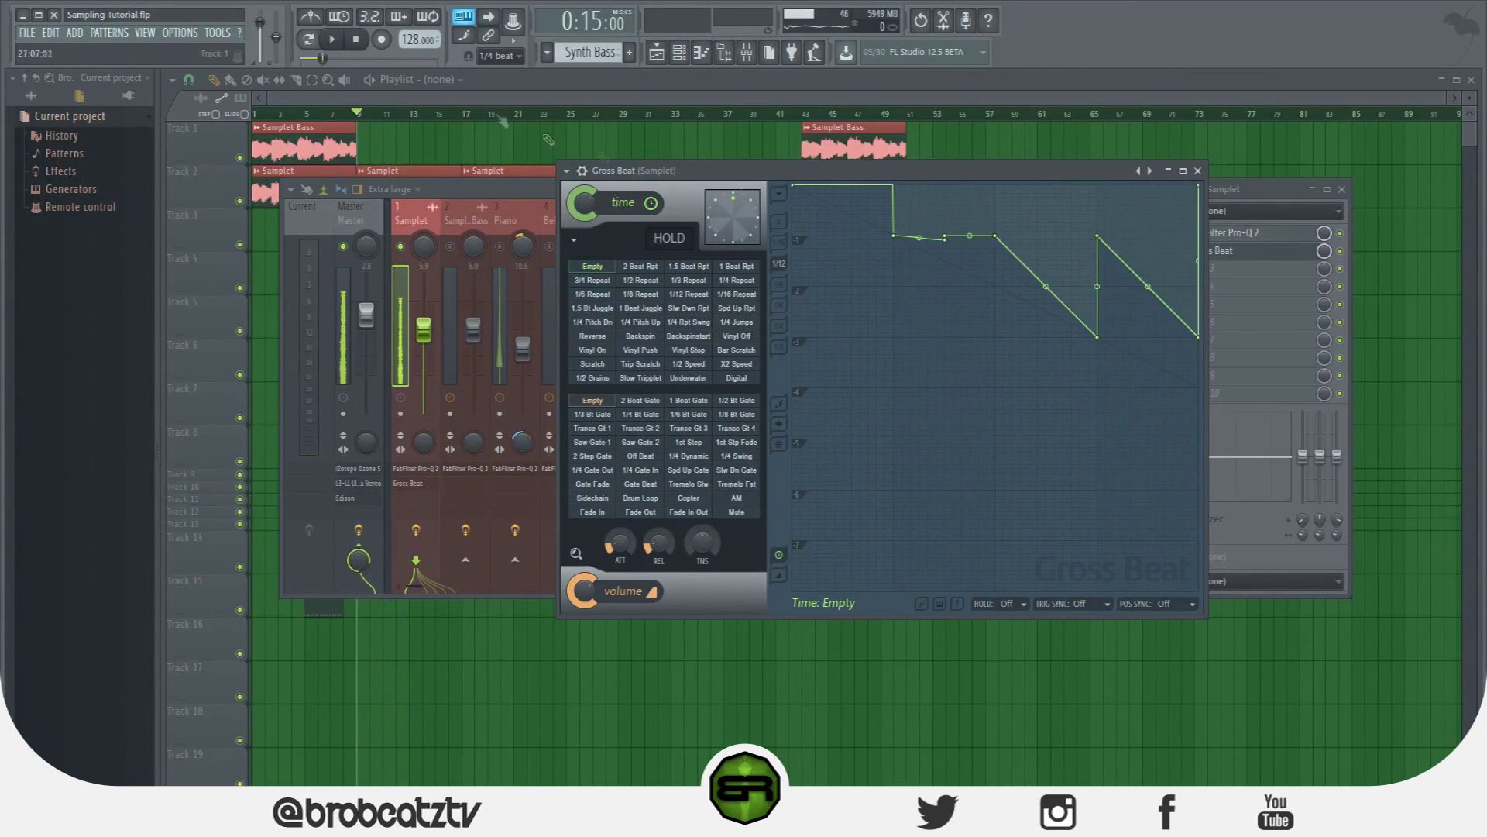
# Raise the Samplet track's mixer volume slightly and reopen Gross Beat from its slot 2 during playback.
pyautogui.press('F12')
pyautogui.press('F9')
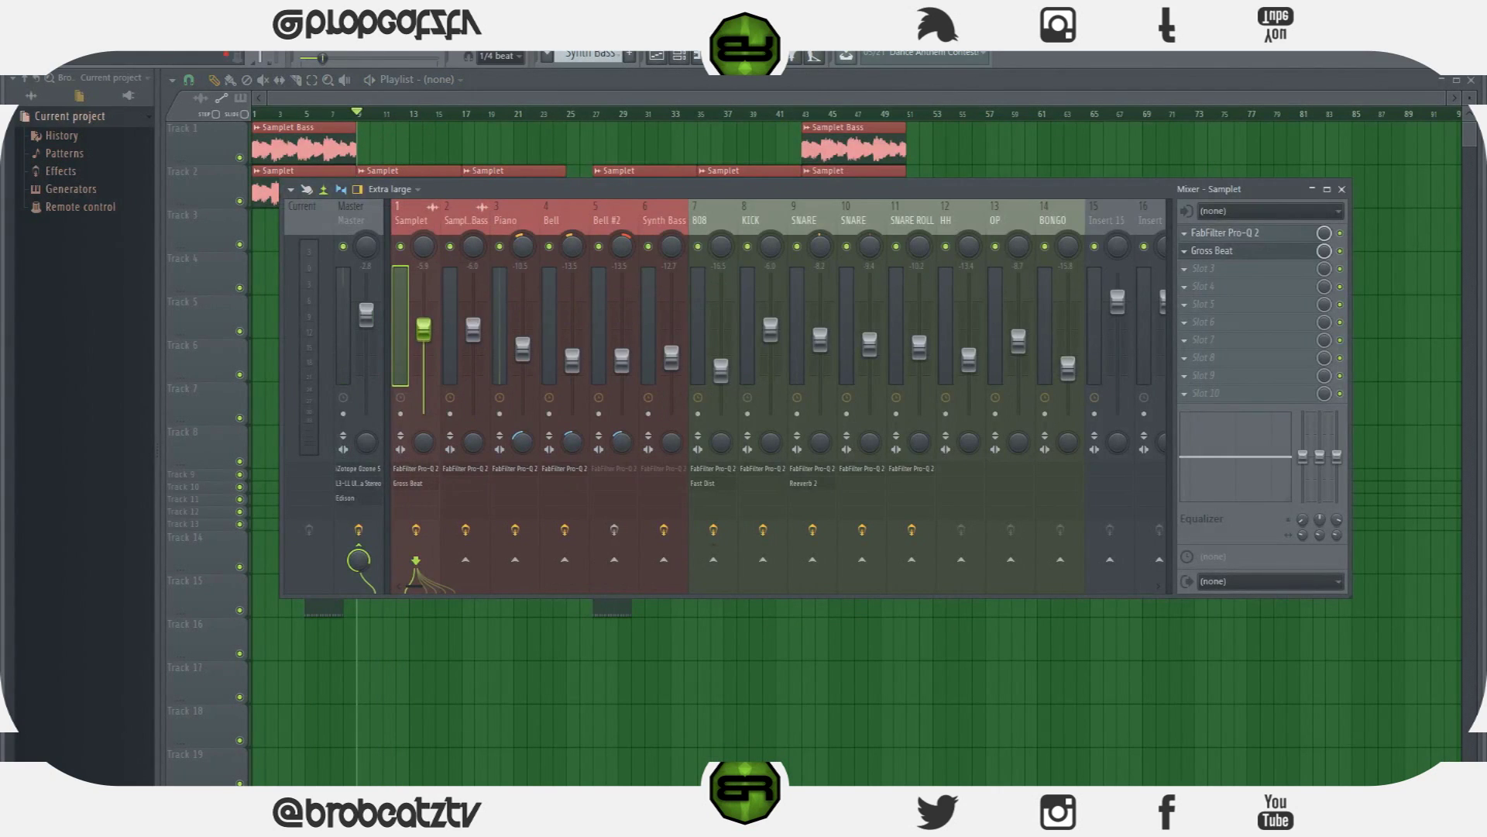
pyautogui.moveTo(431, 347); pyautogui.dragTo(432, 331)
pyautogui.click(473, 247)
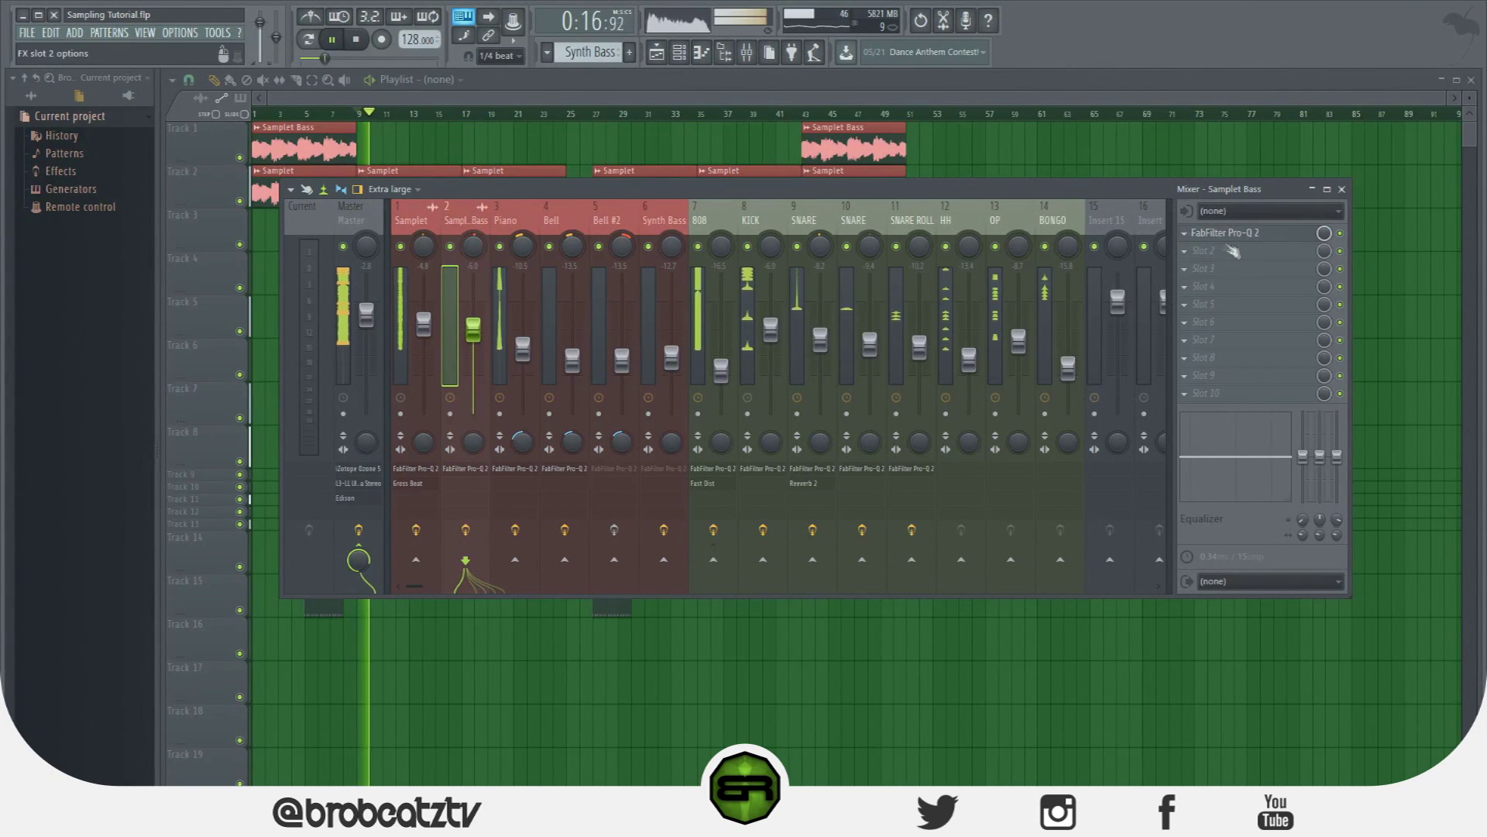
pyautogui.click(414, 224)
pyautogui.click(1224, 251)
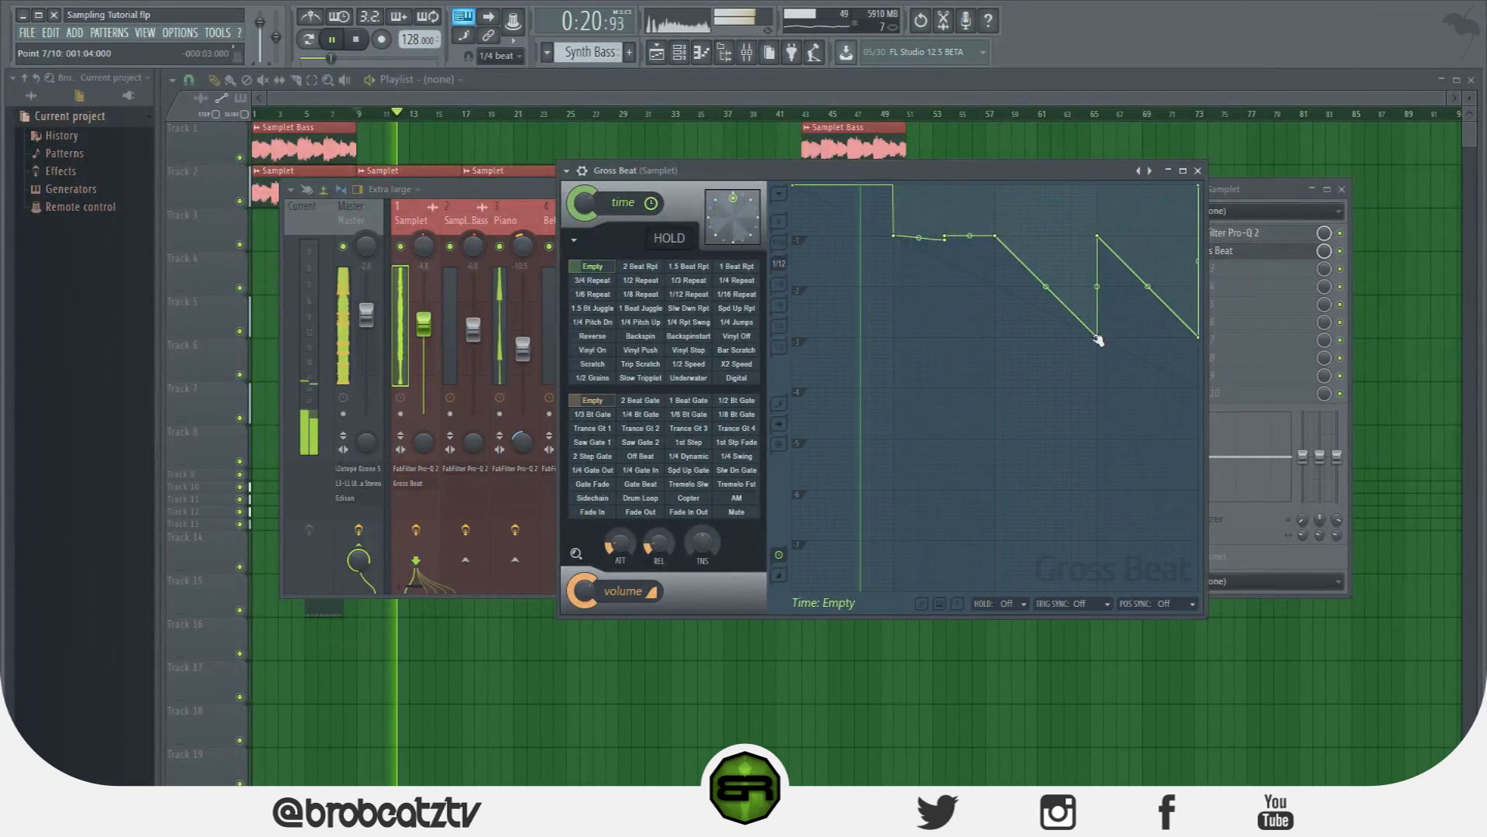
# Raise the time envelope's low points at beat 4 and the end to the zero line, and delete the duplicate point halfway through beat 2.
pyautogui.moveTo(1099, 339); pyautogui.dragTo(1097, 186)
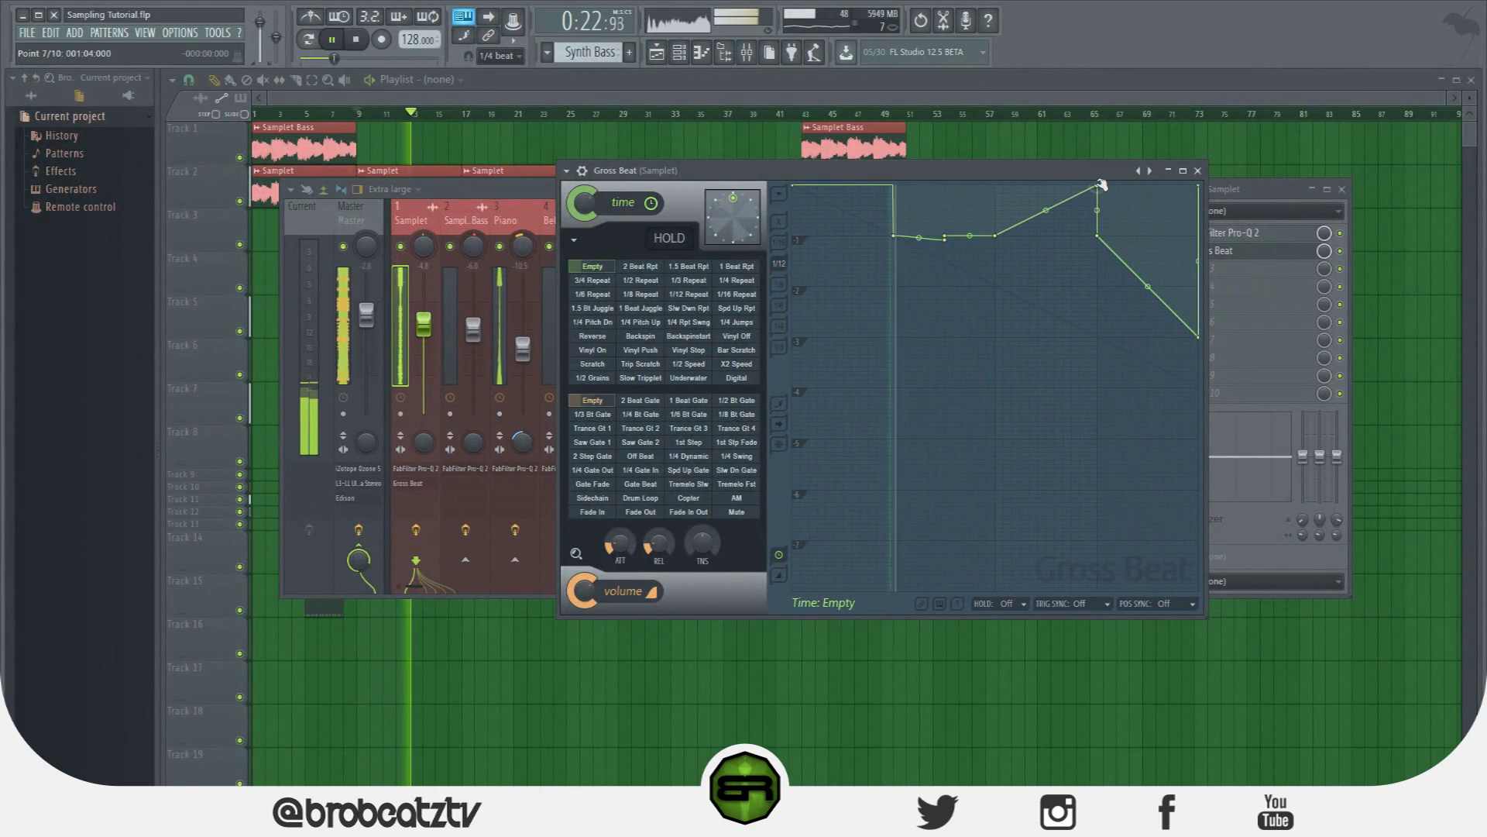
pyautogui.moveTo(1198, 336); pyautogui.dragTo(1297, 186)
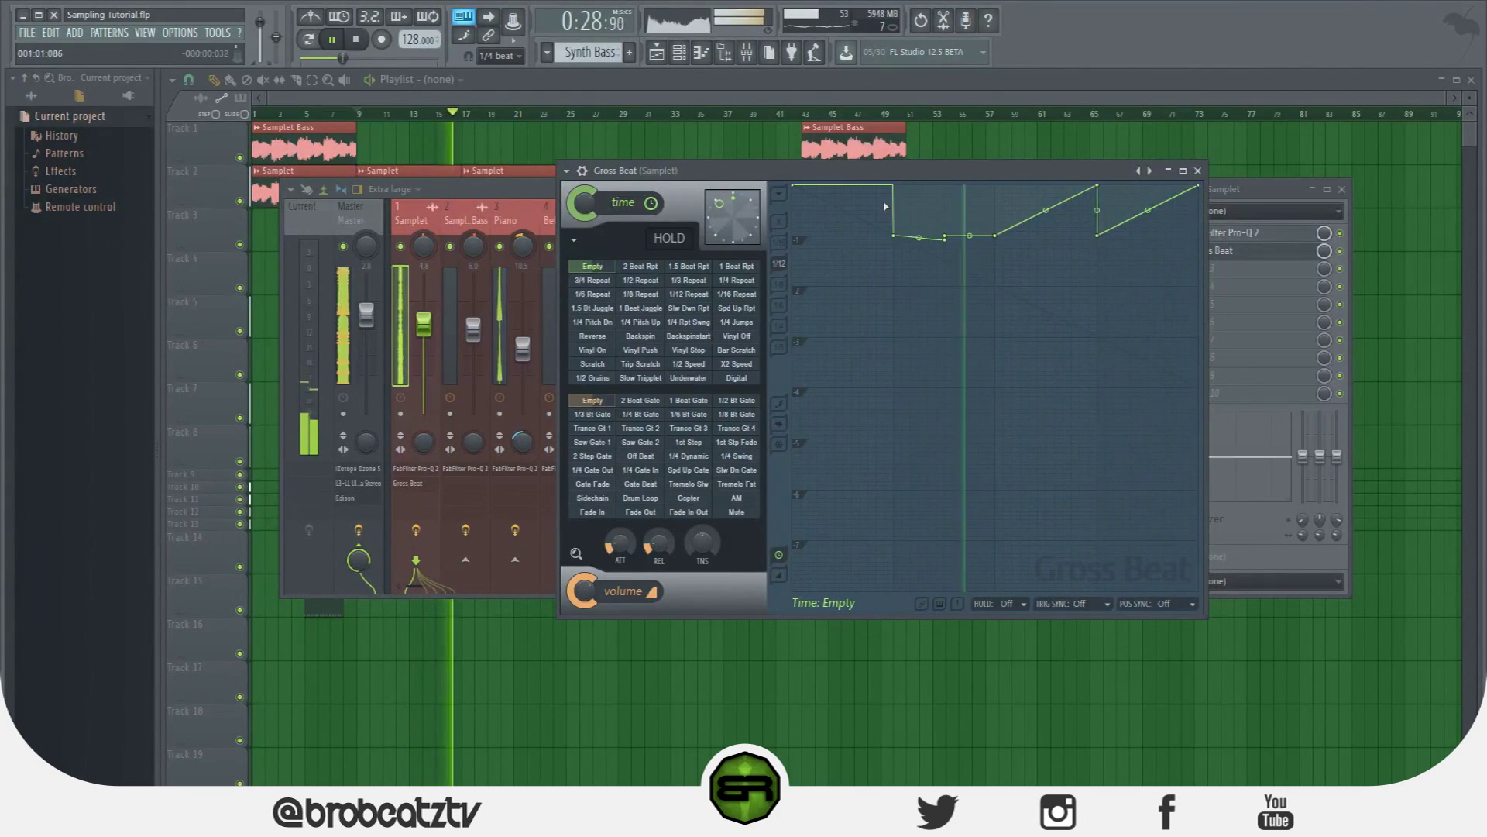
pyautogui.rightClick(943, 239)
pyautogui.click(968, 261)
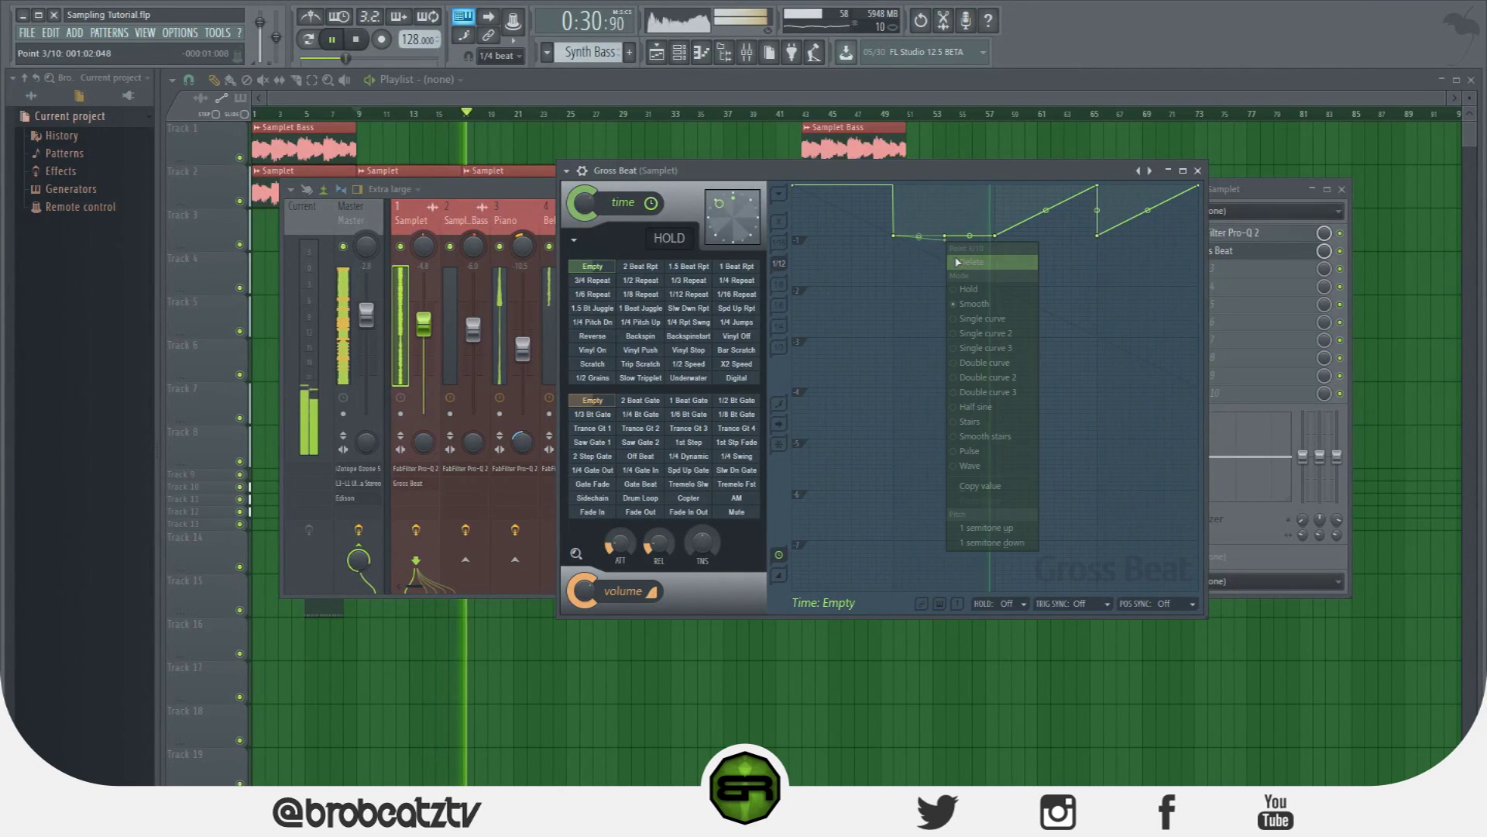
# Lower the time envelope point halfway through beat 2 to level 2 and add a point at the same level on beat 3.
pyautogui.rightClick(944, 237)
pyautogui.click(945, 237)
pyautogui.moveTo(949, 239); pyautogui.dragTo(948, 285)
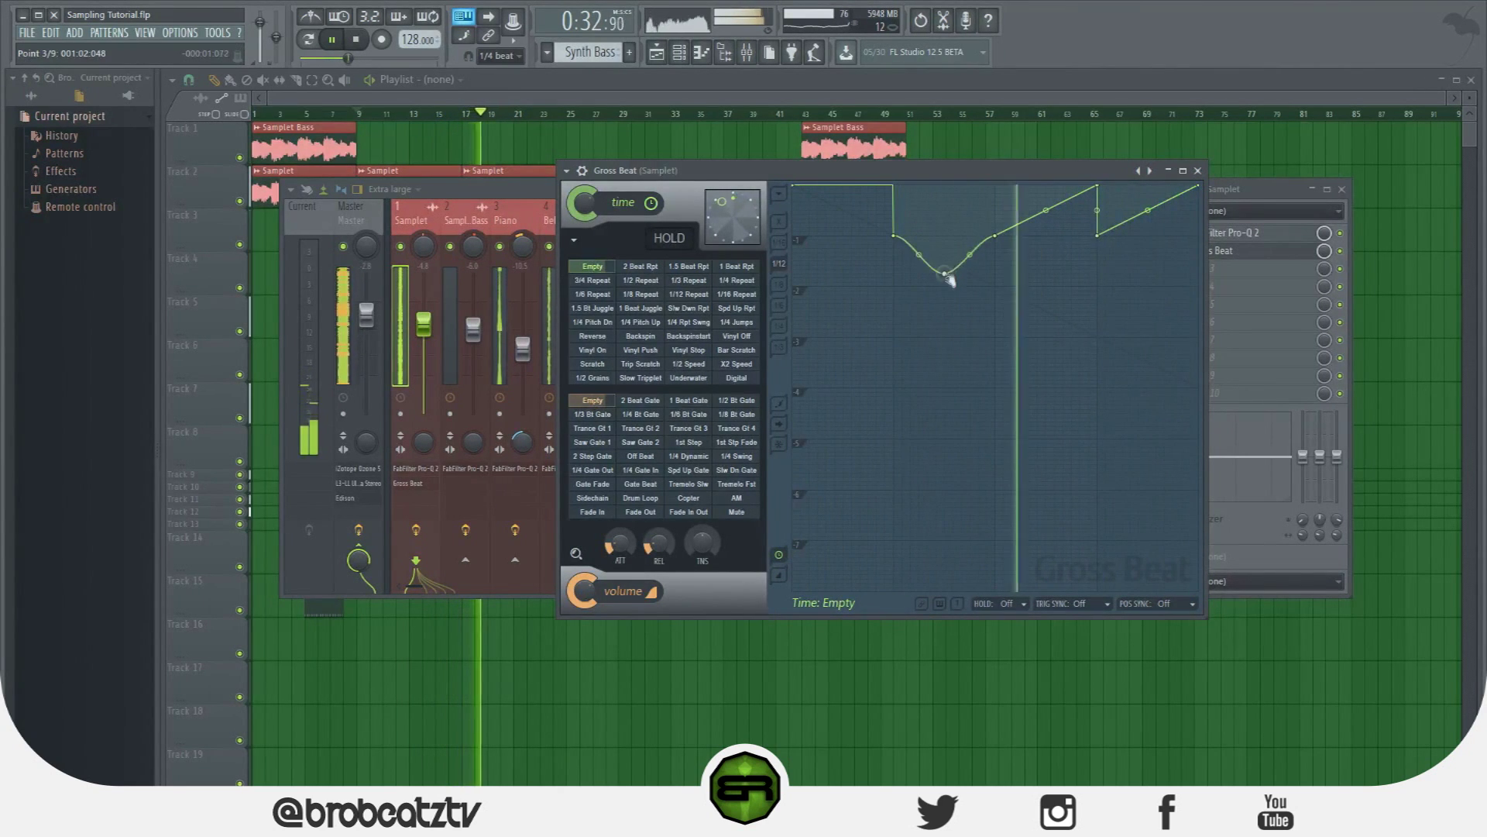
pyautogui.rightClick(945, 287)
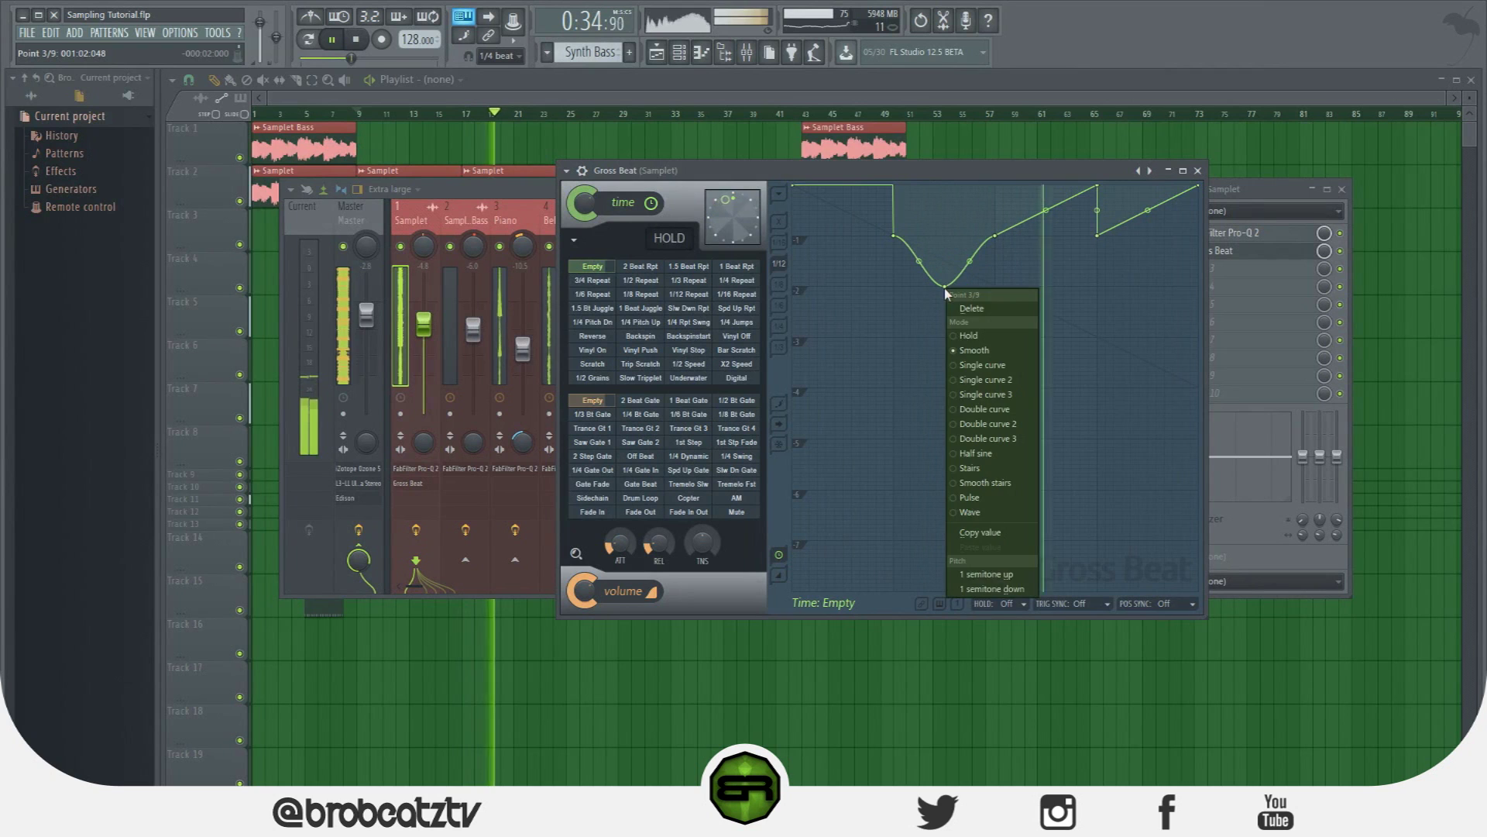
pyautogui.click(963, 282)
pyautogui.rightClick(988, 286)
pyautogui.moveTo(990, 288); pyautogui.dragTo(996, 286)
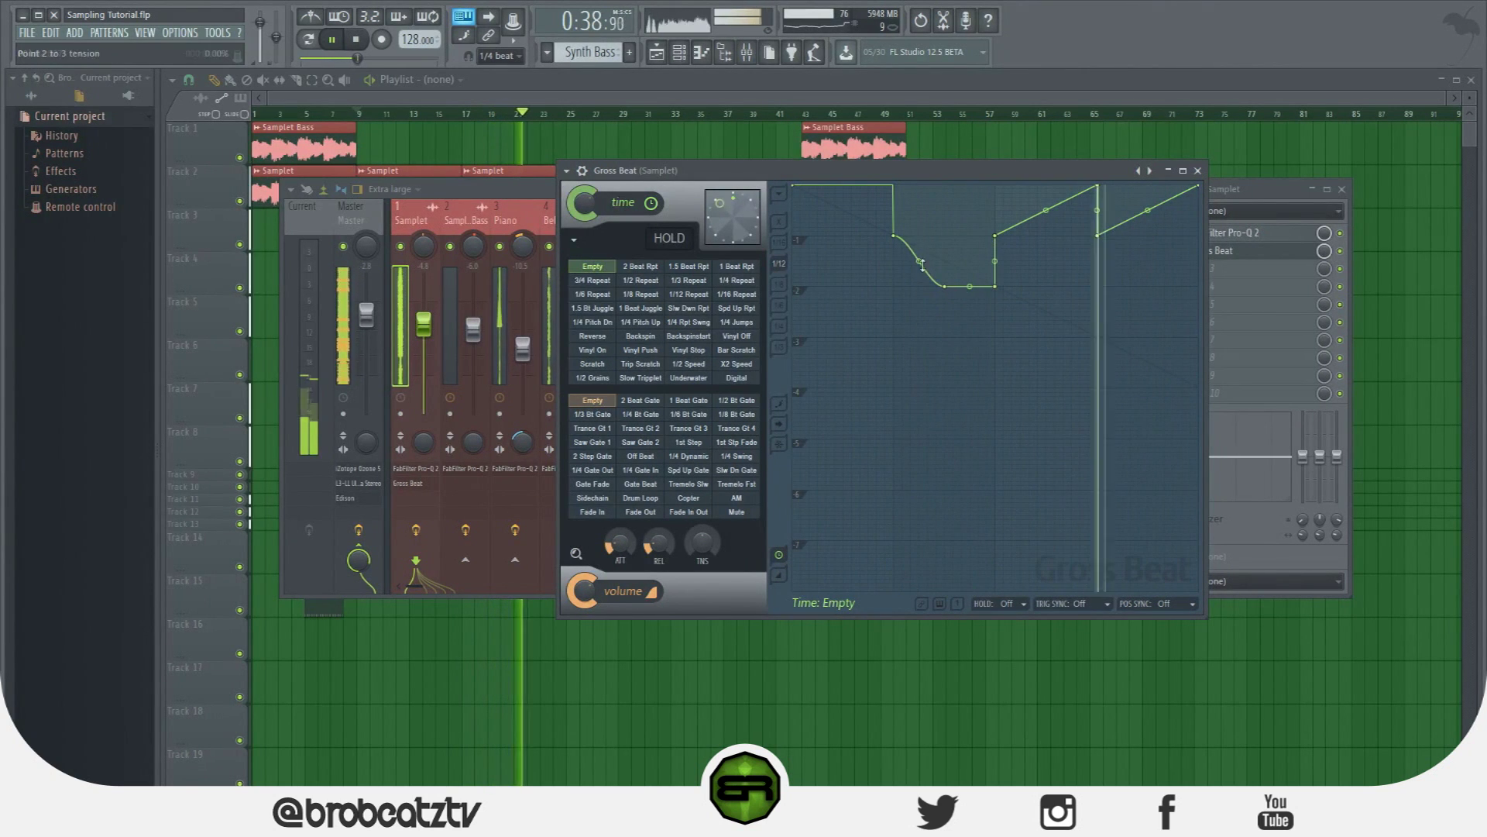
# Set the time envelope point halfway through beat 2 to Stairs mode, try its tension, and stop playback.
pyautogui.rightClick(945, 286)
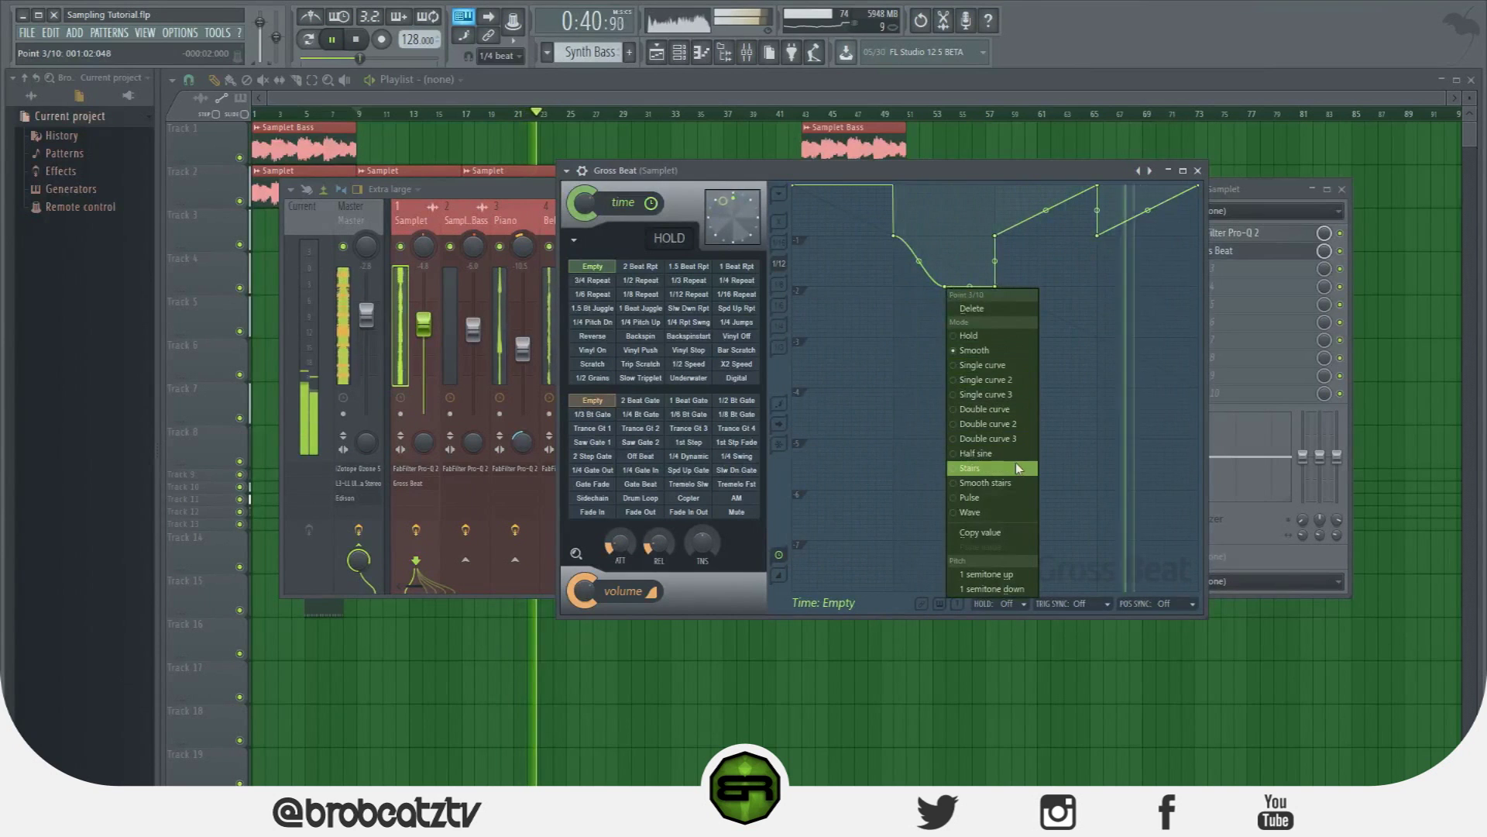
pyautogui.click(970, 468)
pyautogui.moveTo(919, 261); pyautogui.dragTo(919, 278)
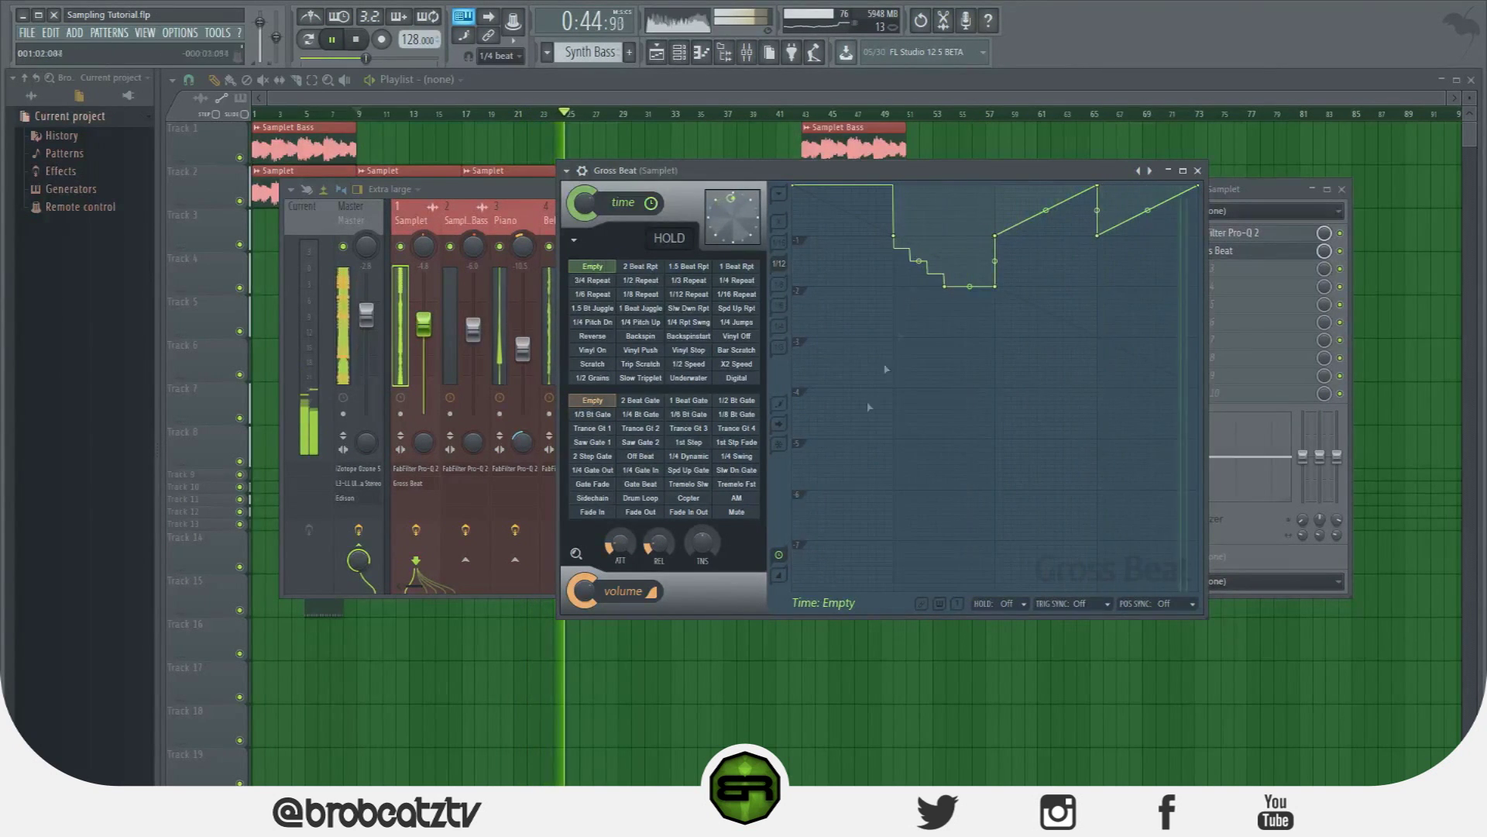
pyautogui.press('space')
# Browse Gross Beat's volume gate presets, including 2 Beat Gate and 1/6 Bt Gate, and select 1 Beat Gate.
pyautogui.click(603, 404)
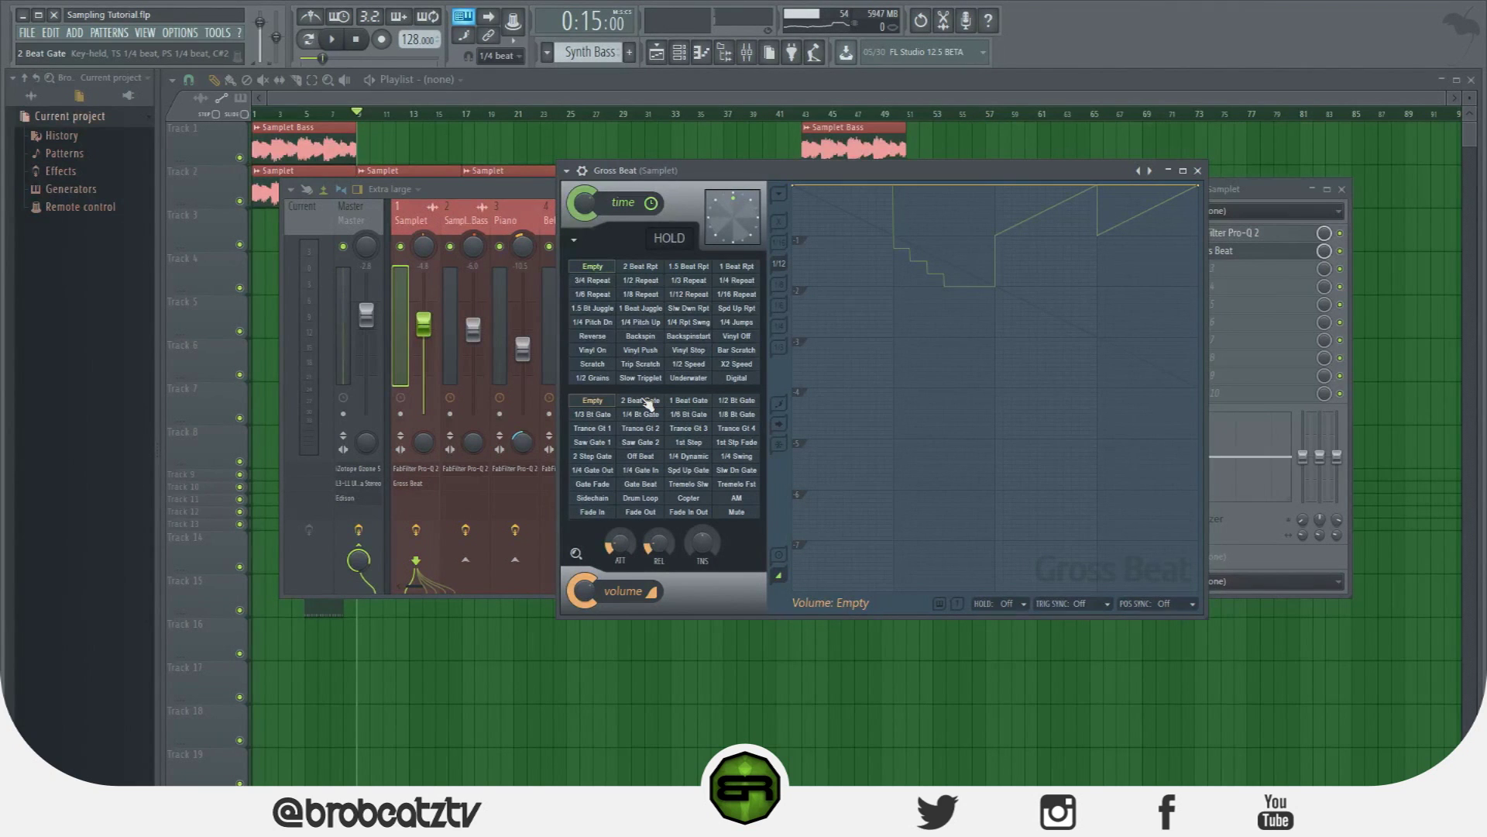
pyautogui.click(642, 406)
pyautogui.click(677, 402)
pyautogui.click(726, 402)
pyautogui.click(718, 430)
pyautogui.click(699, 419)
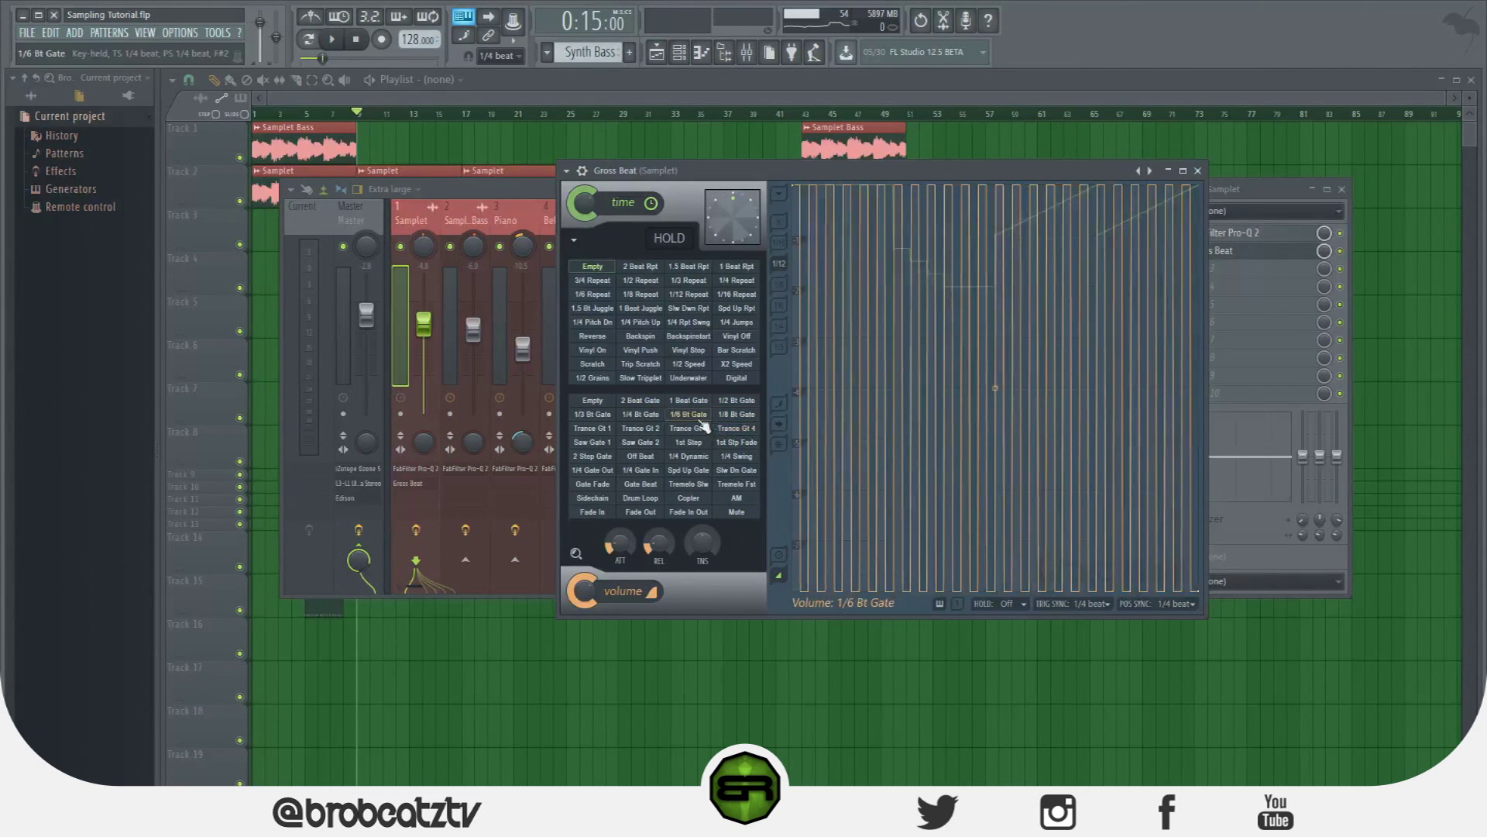
pyautogui.click(683, 402)
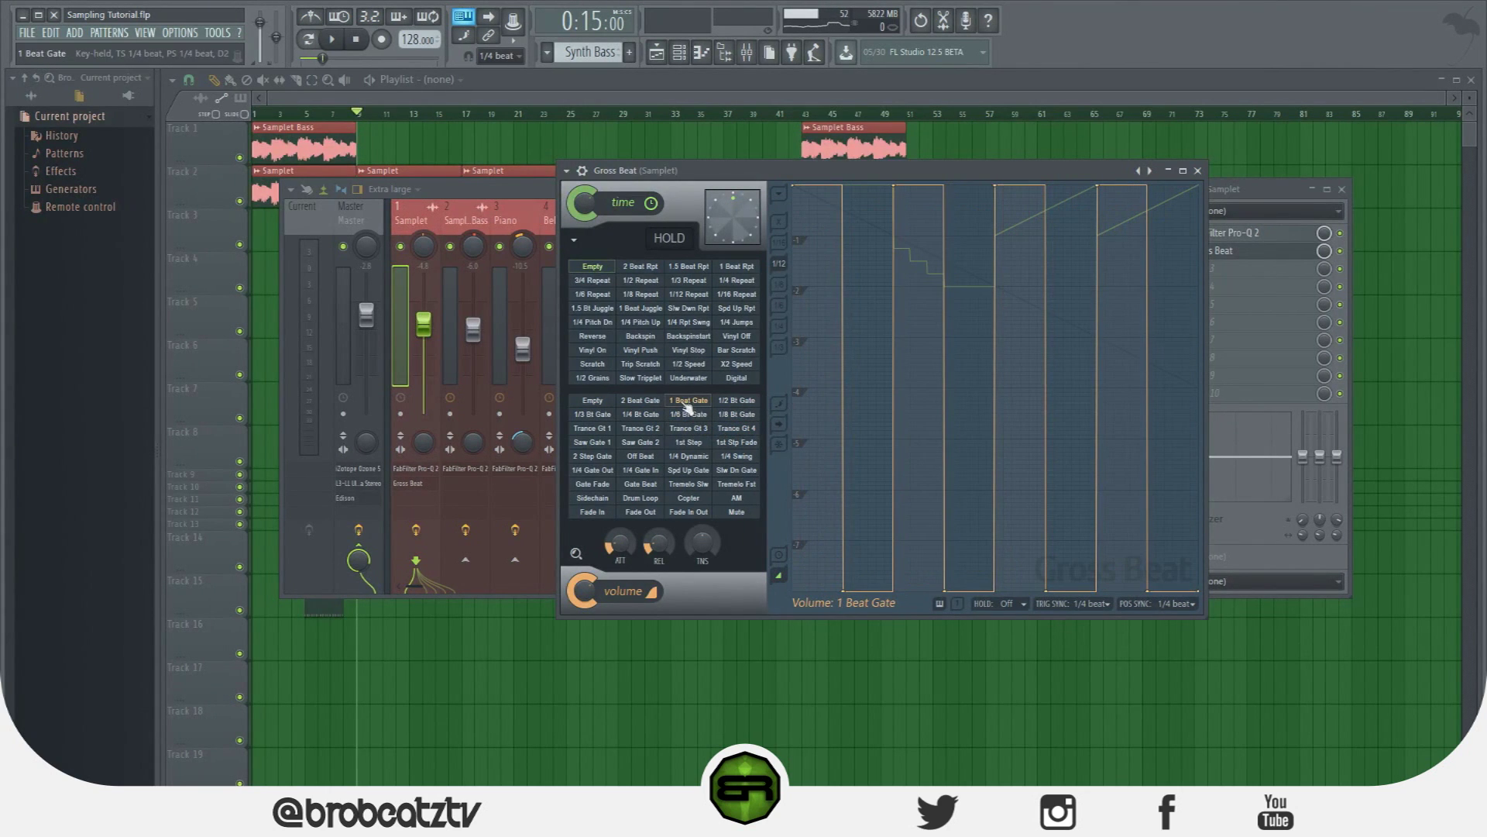
# Audition the 1 Beat, 1/2, 1/3 and 1/4 Bt Gate volume presets during playback, leaving 1/4 Bt Gate selected, and stop.
pyautogui.press('space')
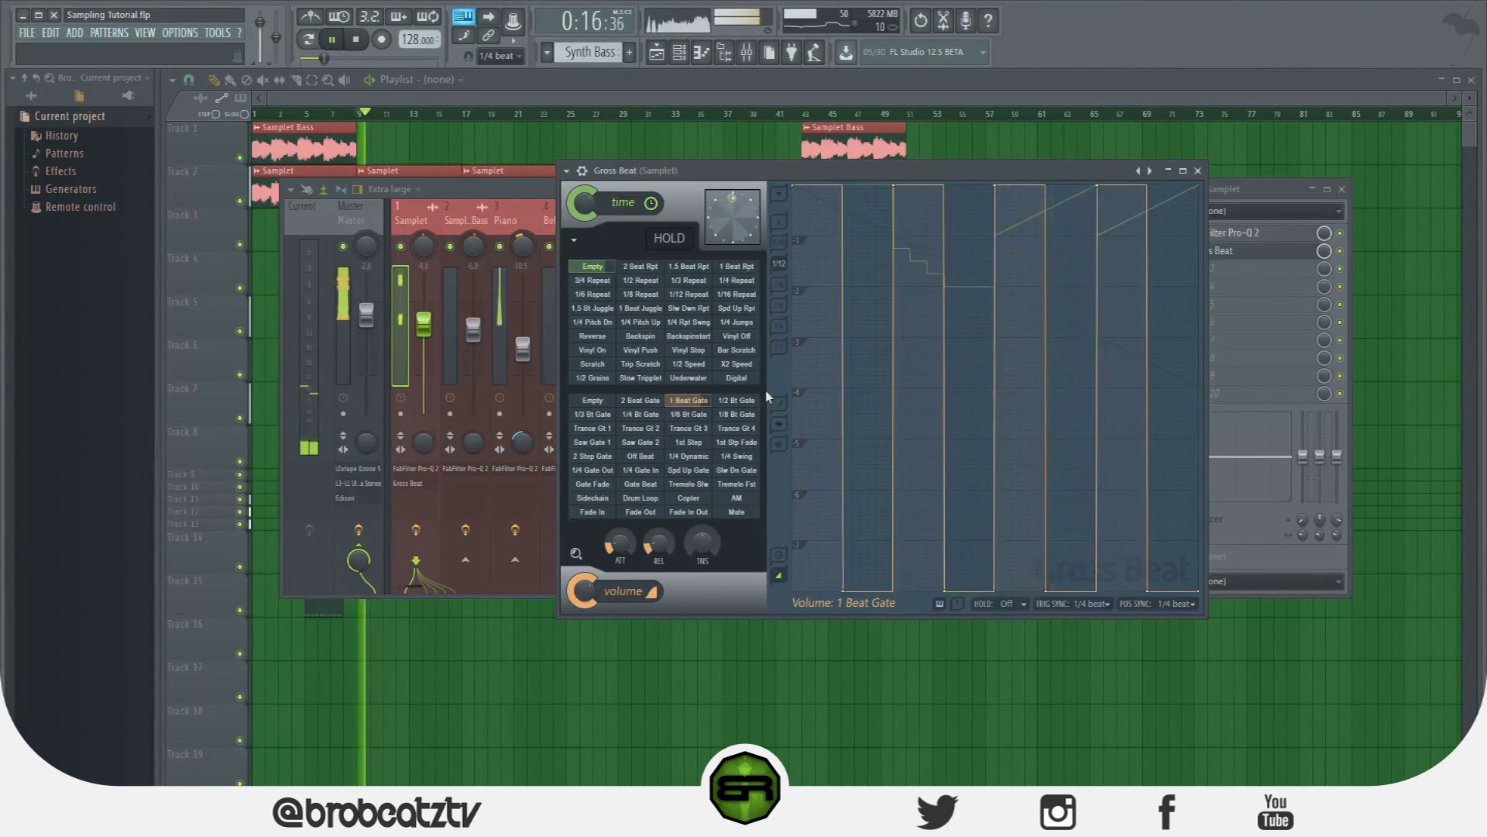
pyautogui.click(737, 402)
pyautogui.click(594, 415)
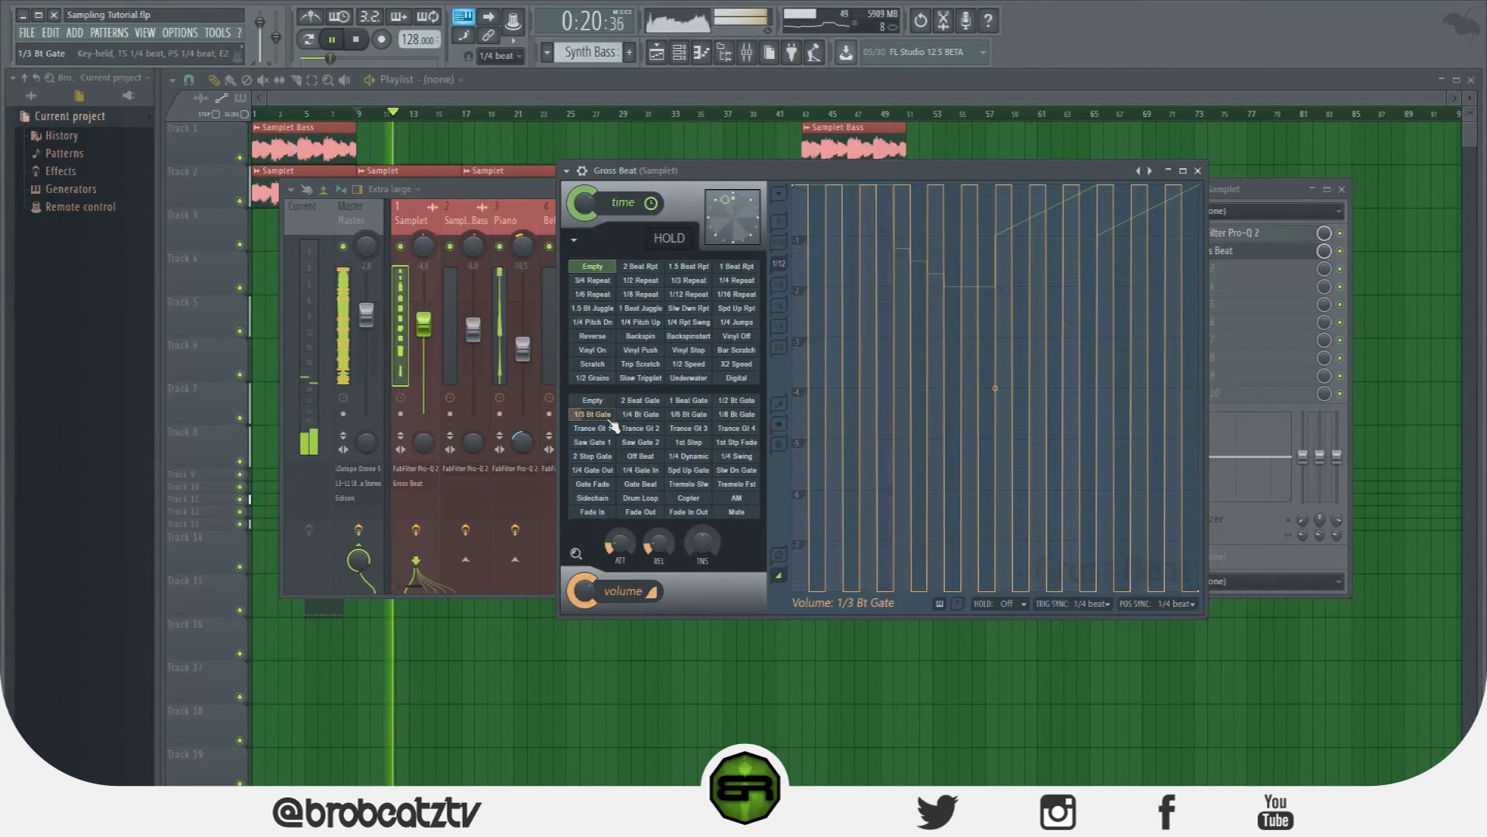
pyautogui.click(641, 416)
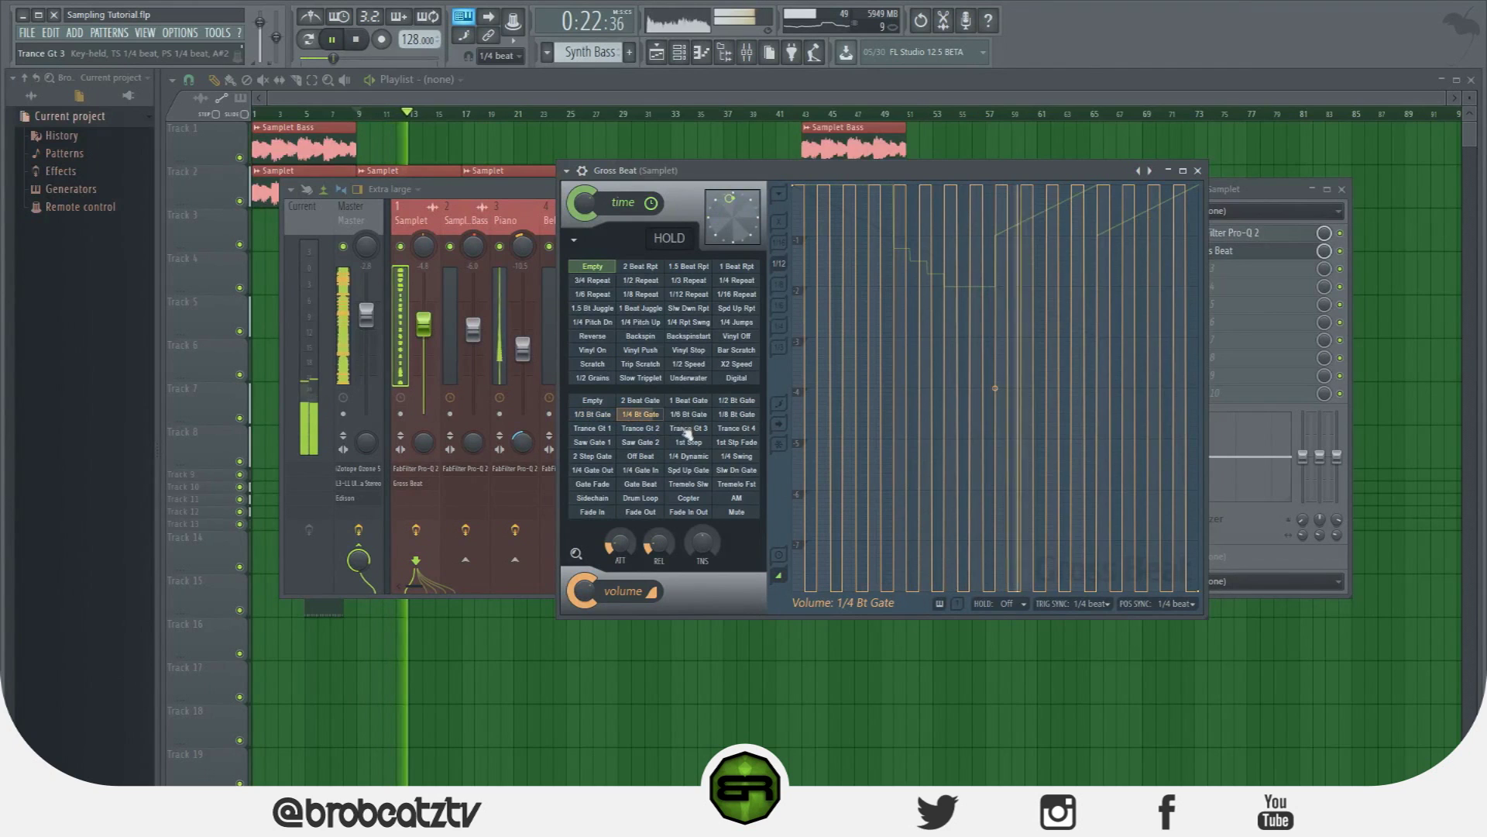
pyautogui.press('space')
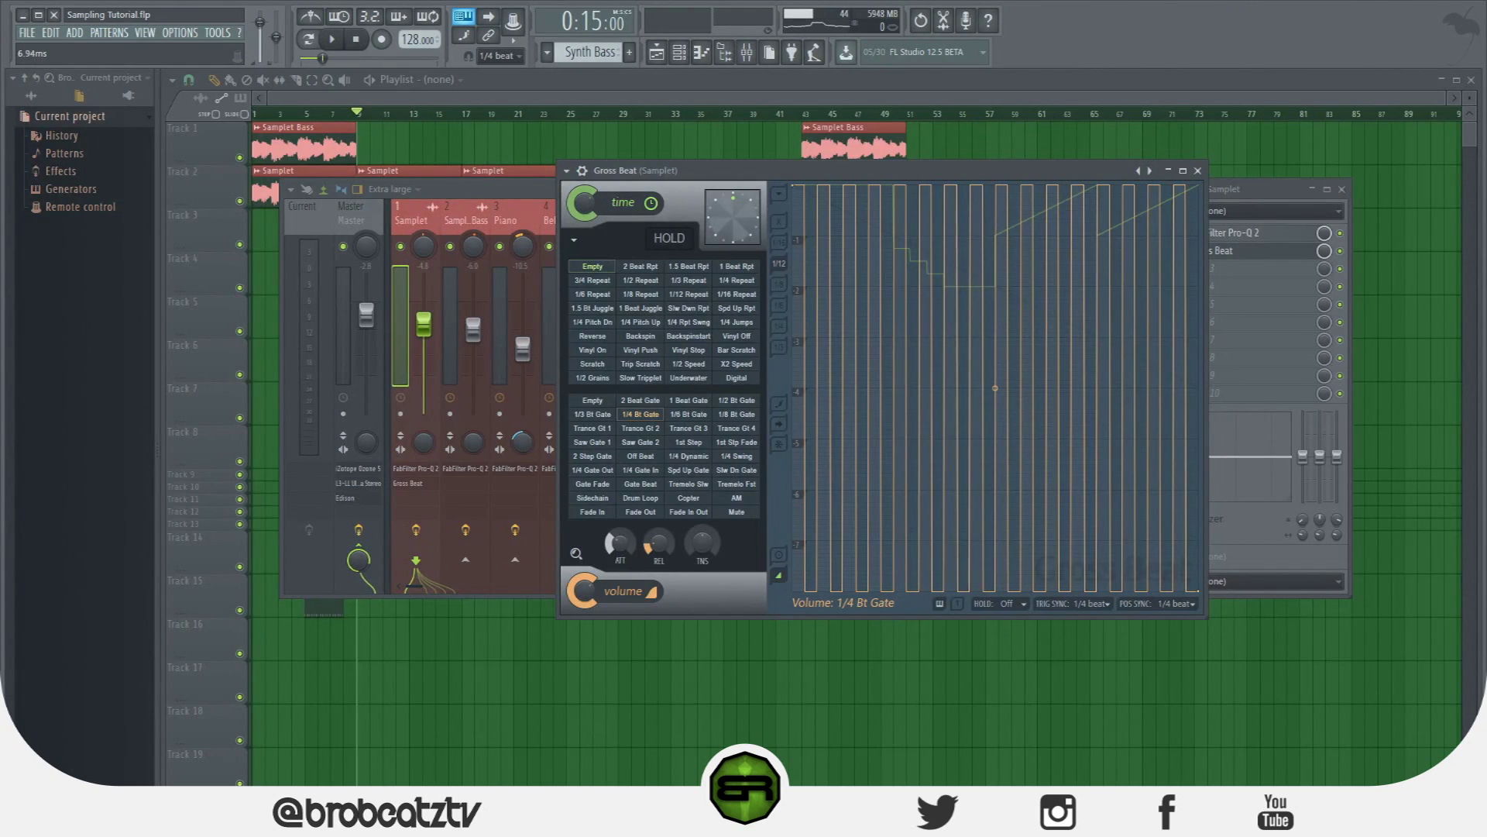
# During playback, raise the volume smoothing attack, set the release to about 60 ms, and close Gross Beat and the mixer.
pyautogui.press('space')
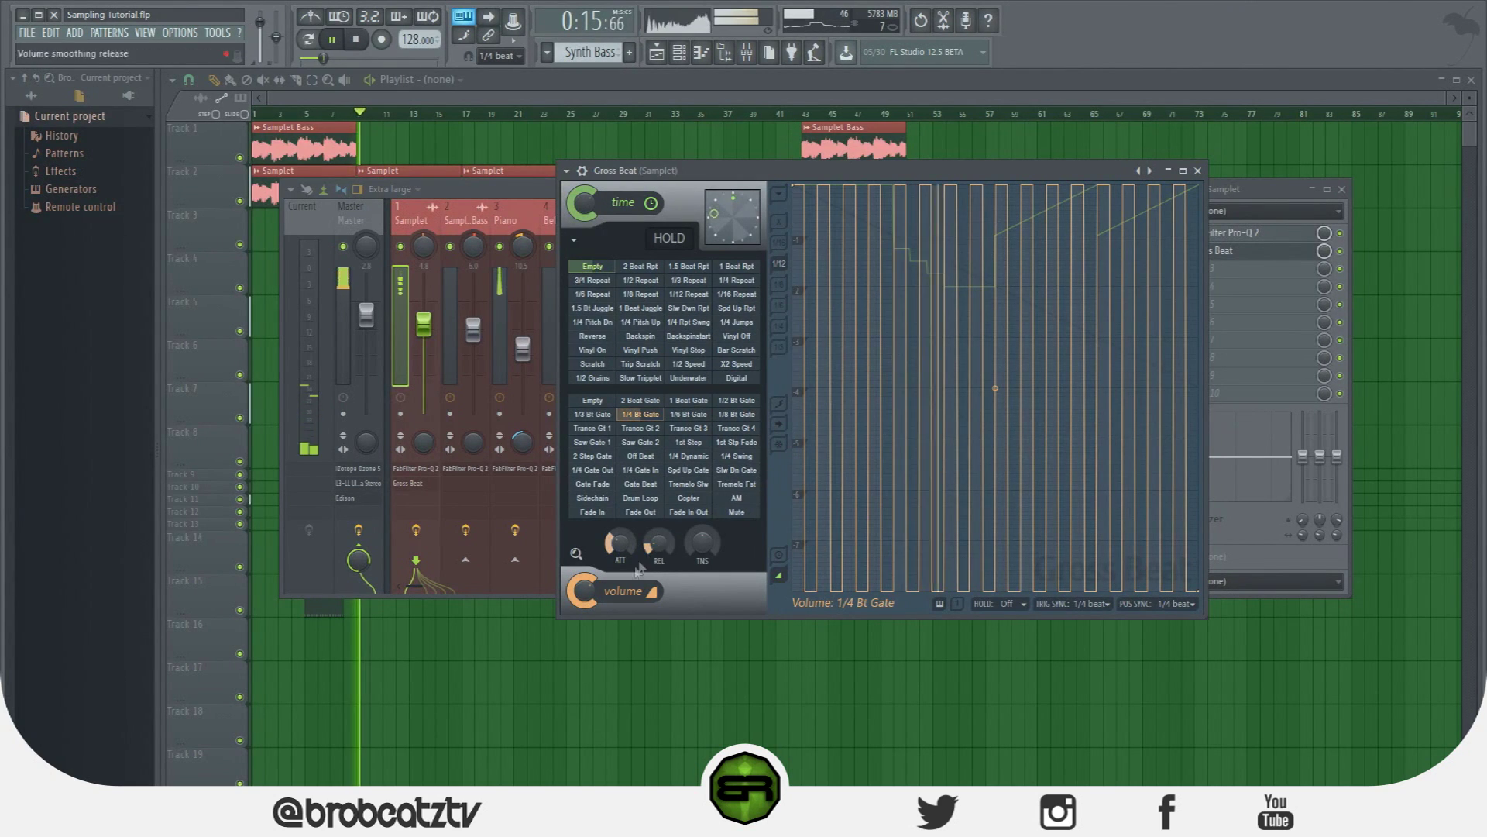
pyautogui.moveTo(618, 547); pyautogui.dragTo(619, 496)
pyautogui.moveTo(660, 547); pyautogui.dragTo(659, 526)
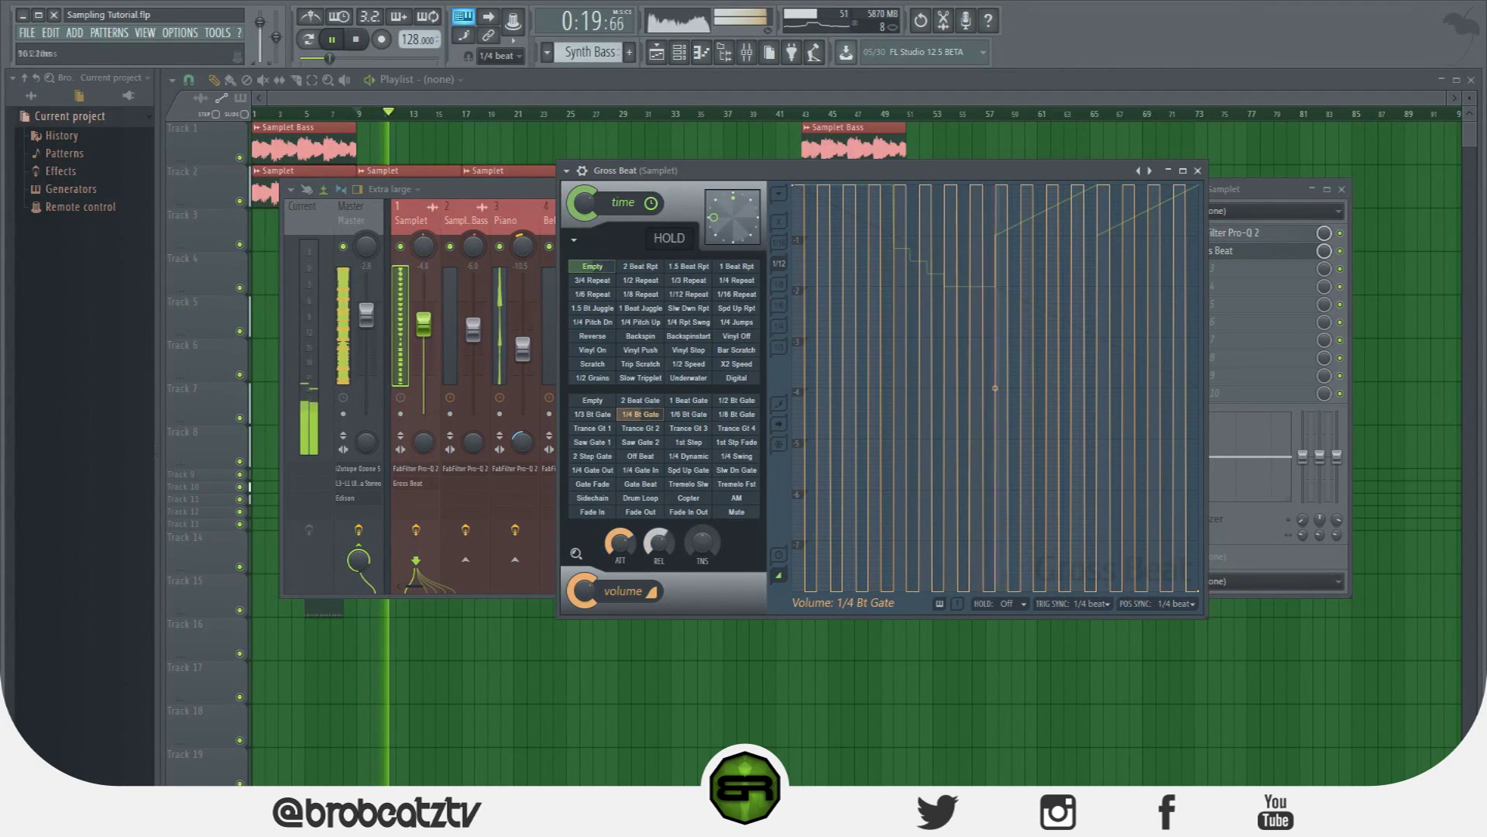
pyautogui.moveTo(664, 541); pyautogui.dragTo(664, 561)
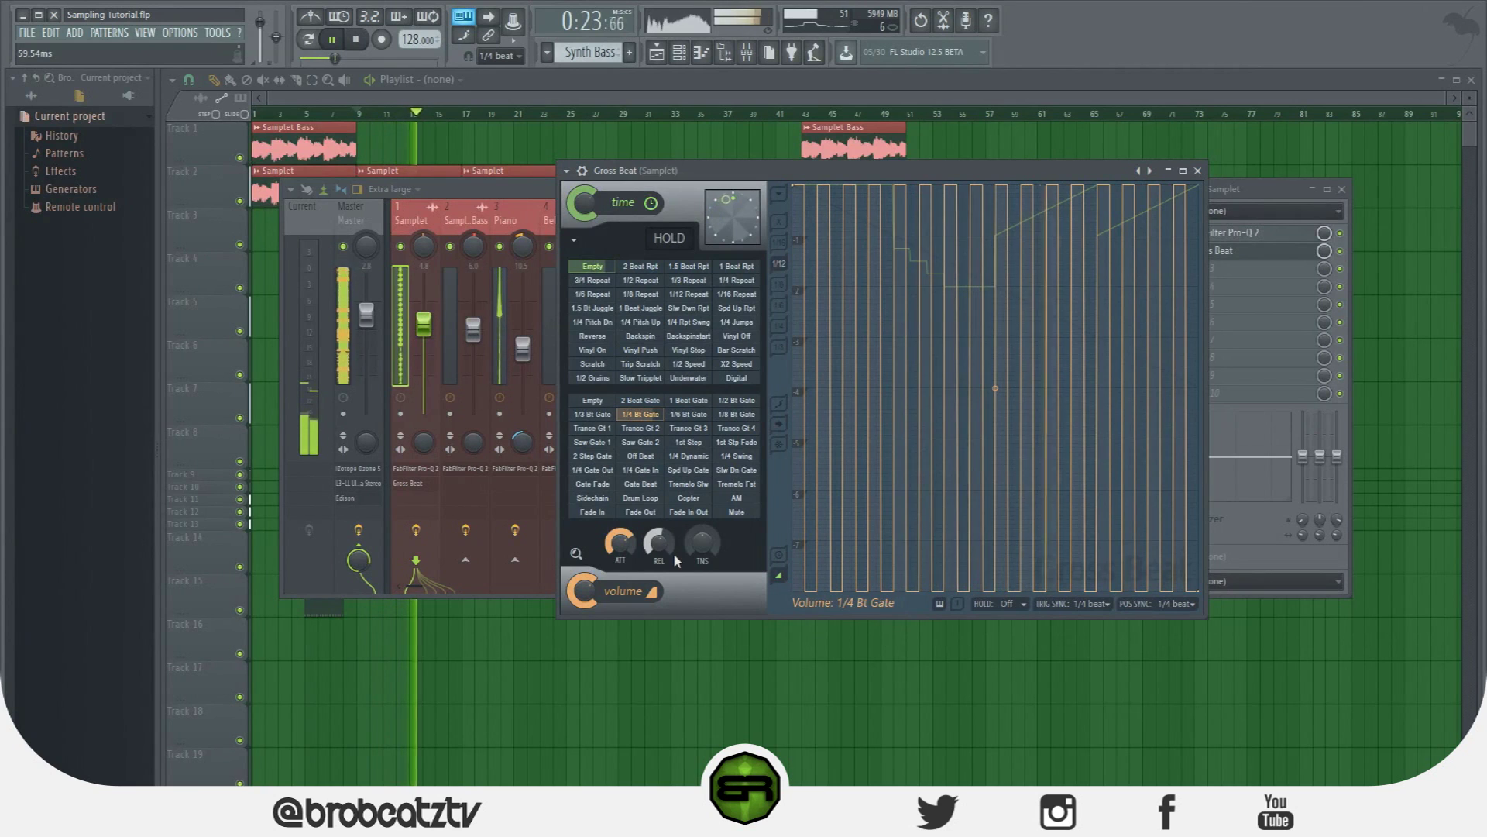
pyautogui.click(1196, 171)
pyautogui.press('F9')
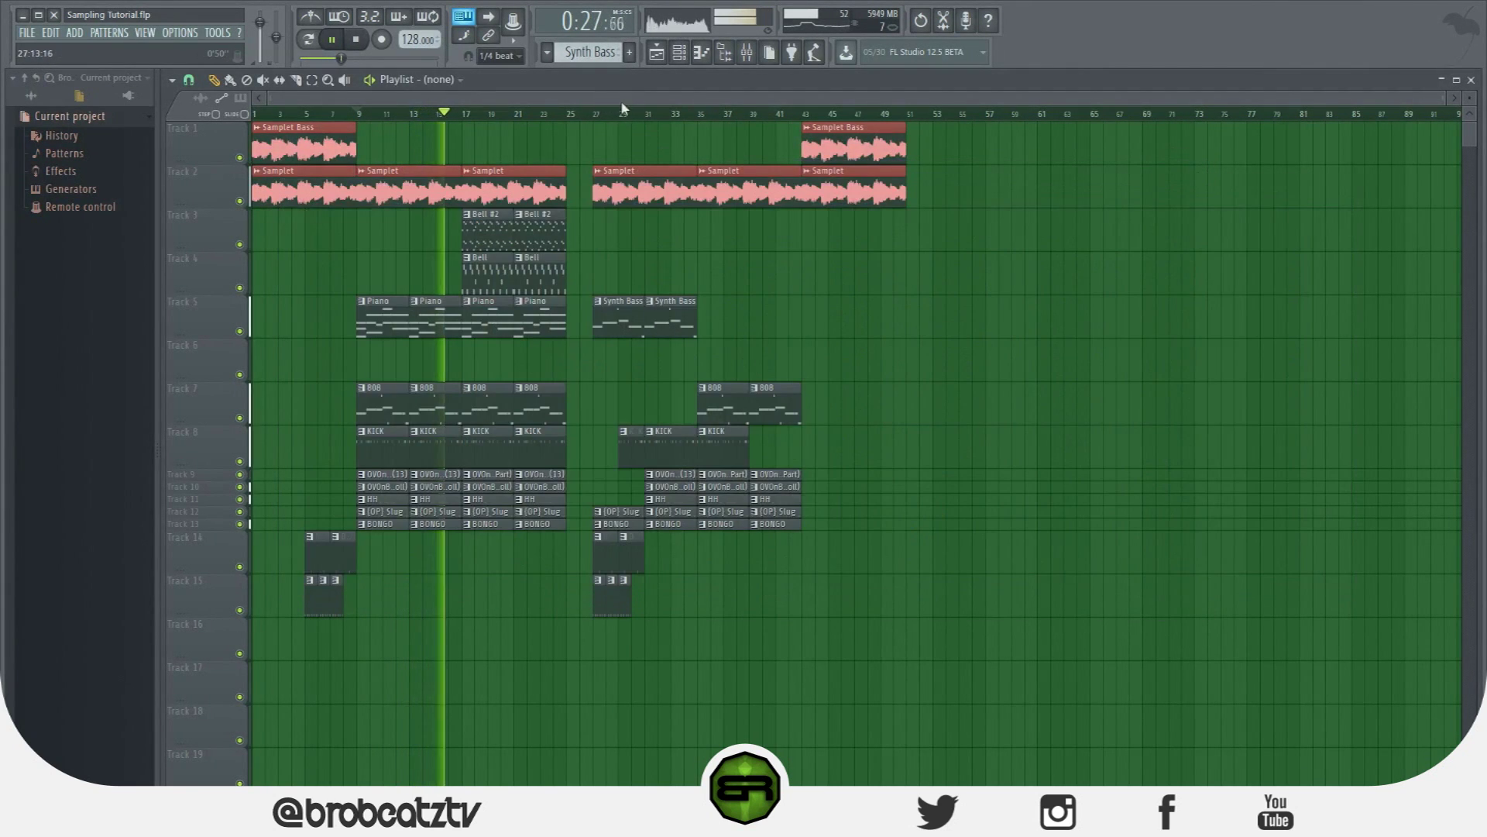
# Stop playback and create an automation clip for Gross Beat's mix level on the Samplet mixer track.
pyautogui.press('F9')
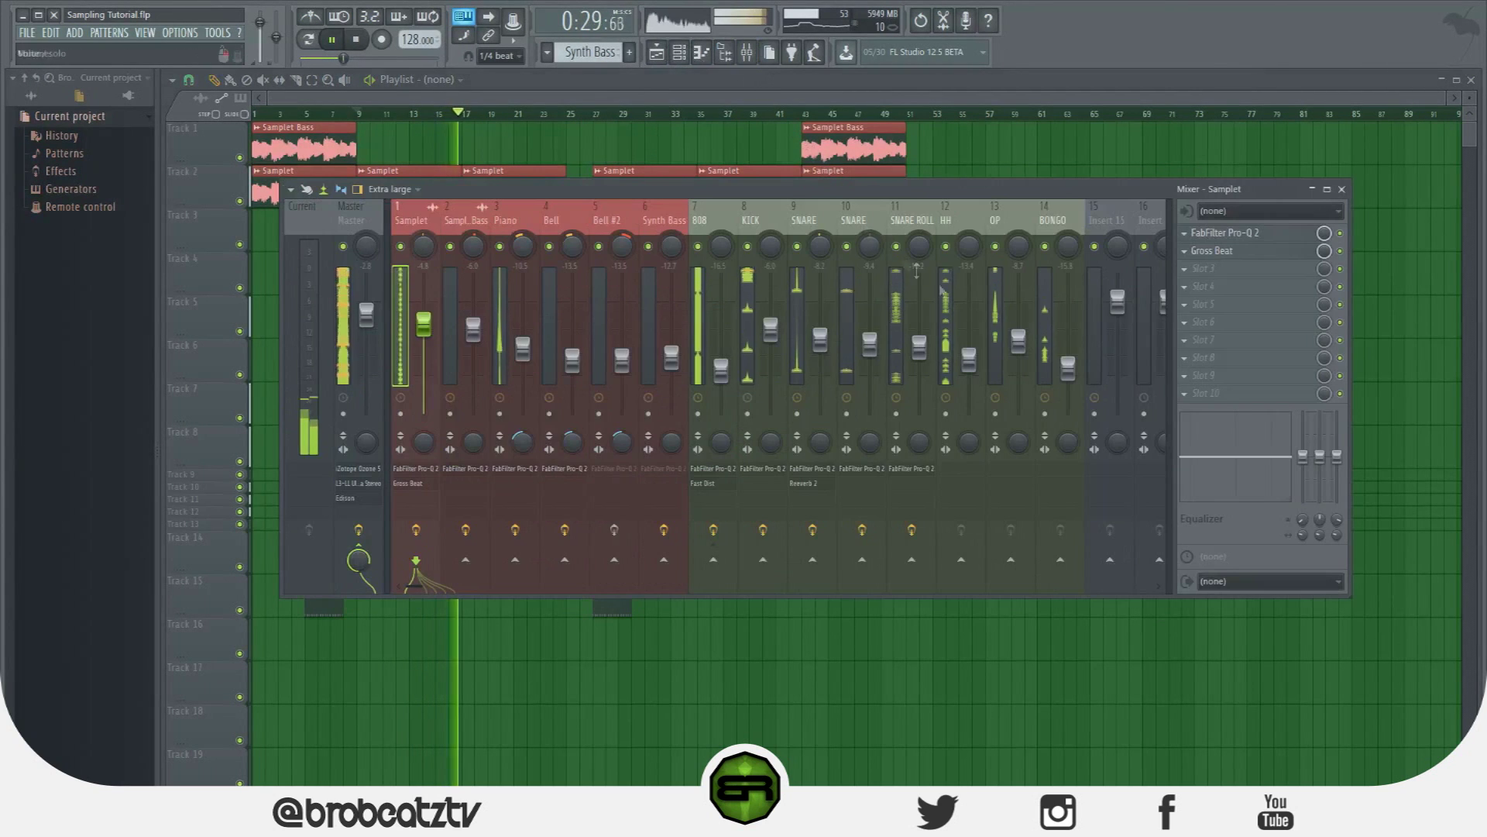
pyautogui.rightClick(1323, 250)
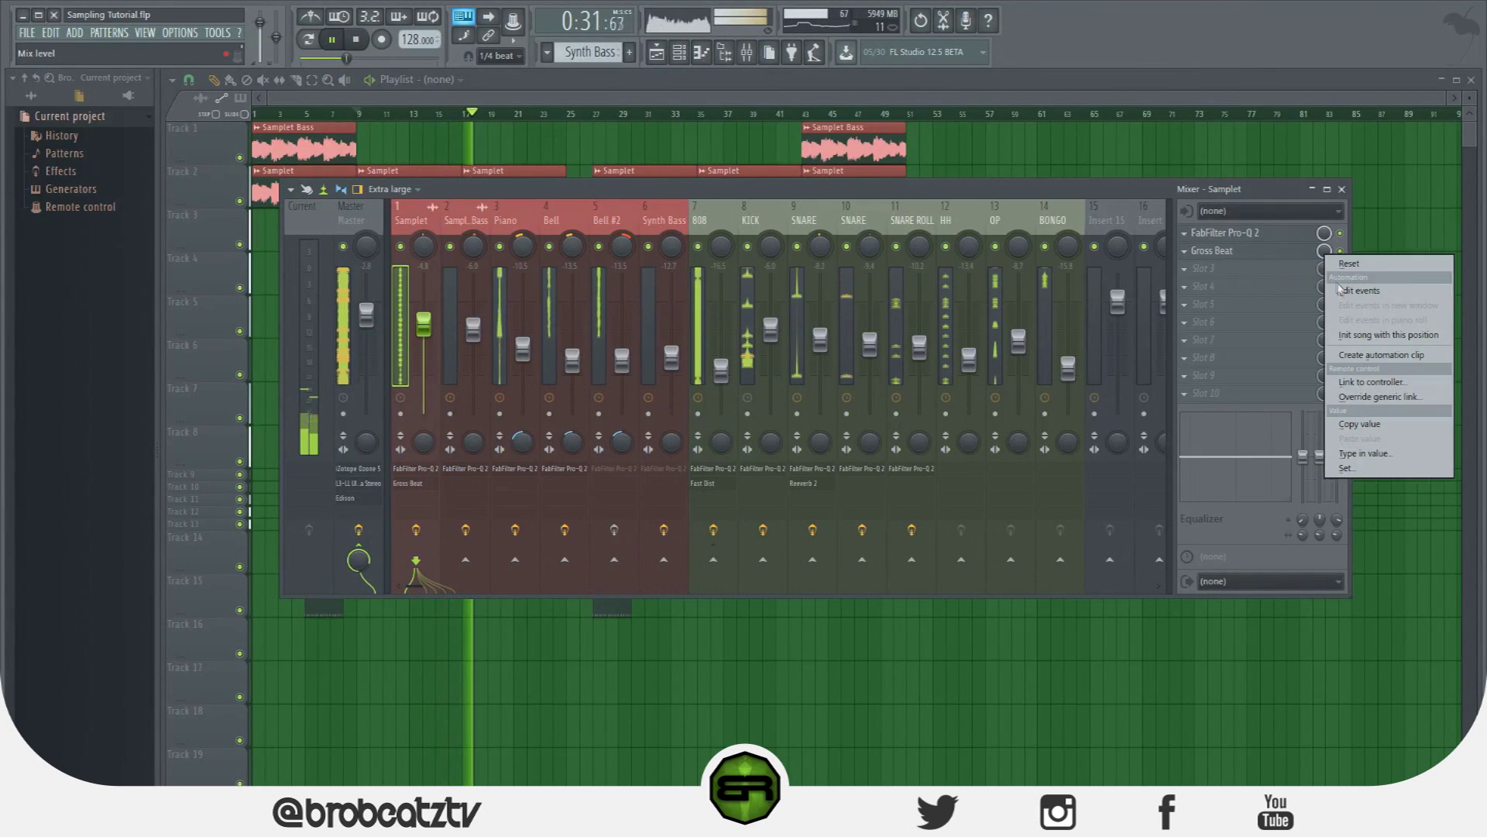
pyautogui.click(1322, 251)
pyautogui.press('space')
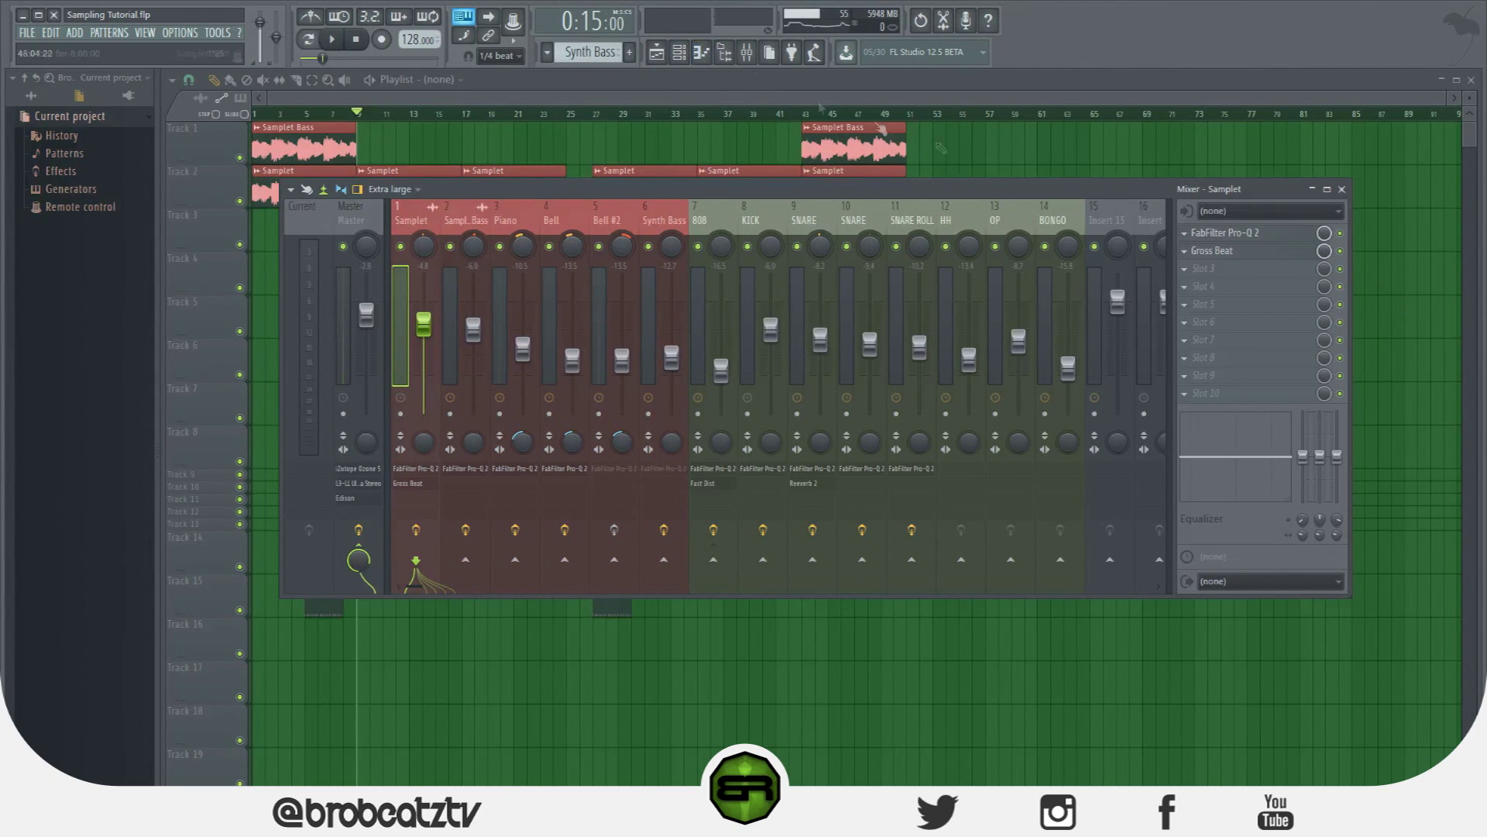
pyautogui.rightClick(1326, 256)
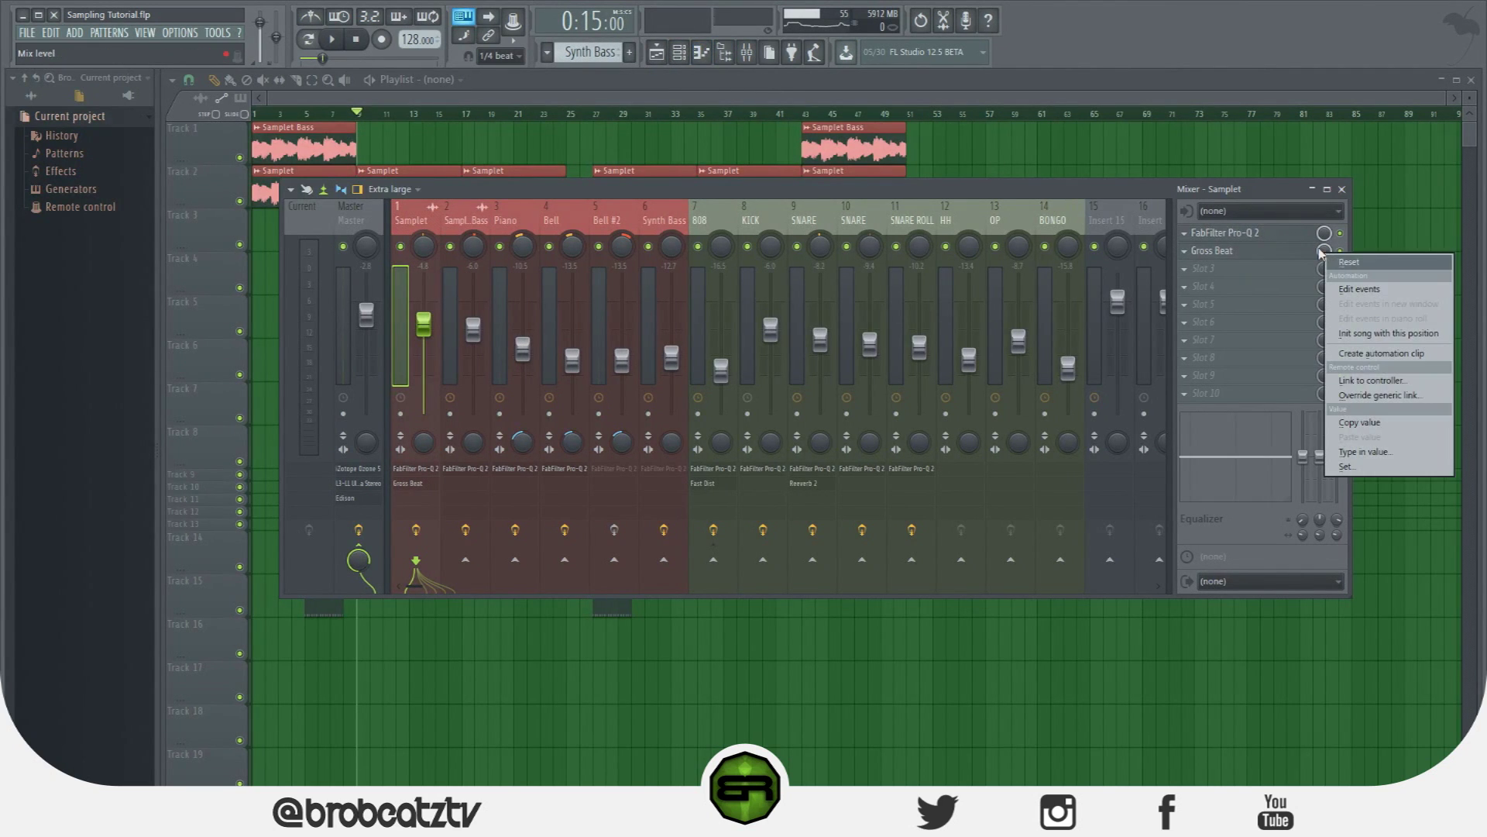
pyautogui.rightClick(1321, 254)
pyautogui.click(1343, 257)
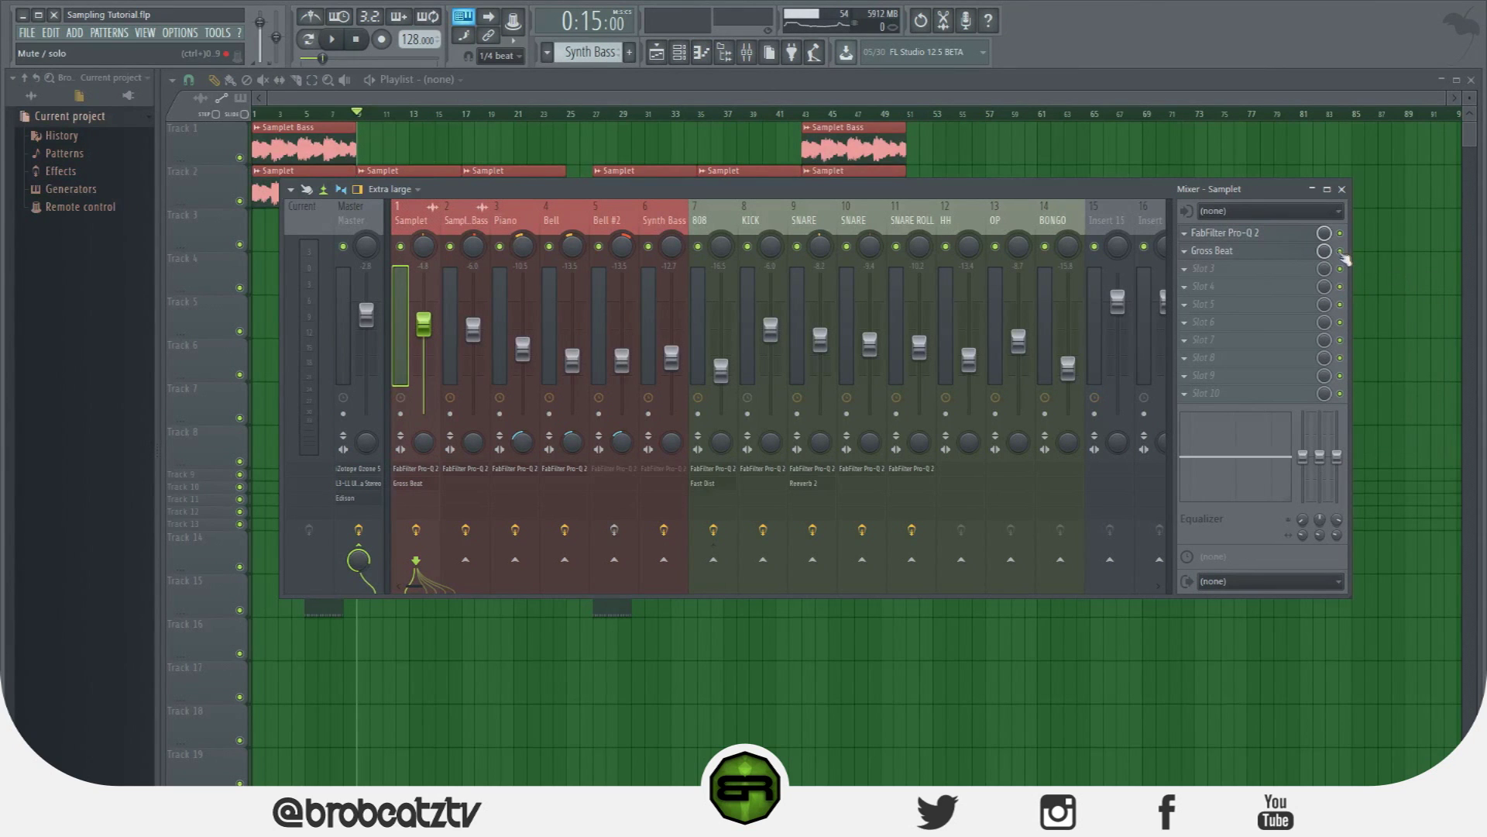
pyautogui.rightClick(1326, 255)
pyautogui.click(1374, 354)
# Shape the Gross Beat mix automation to be full only from bar 27 to bar 35 and zero elsewhere, auditioning it from about bar 24.
pyautogui.rightClick(585, 378)
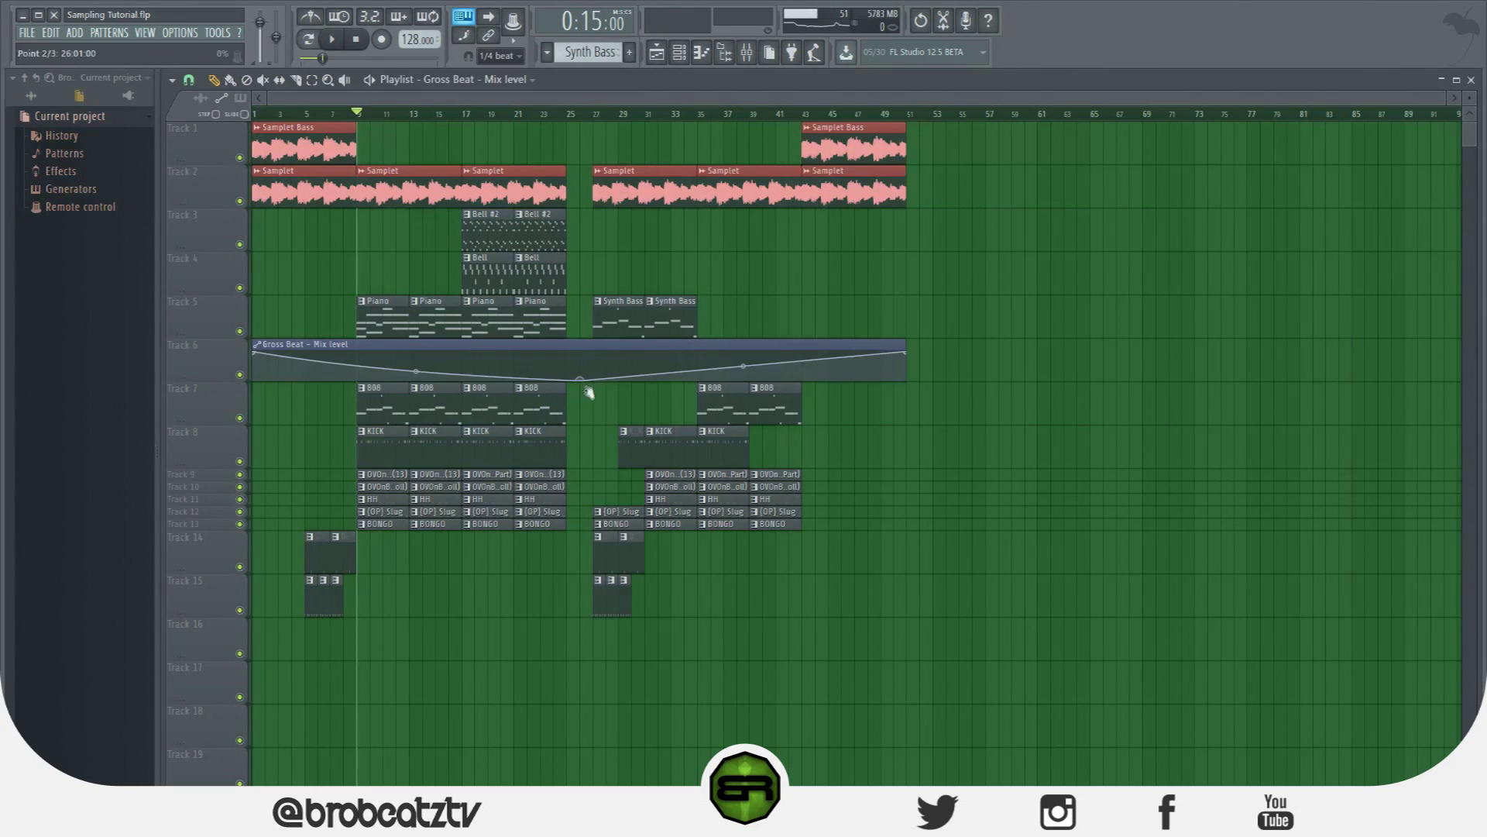
pyautogui.rightClick(594, 356)
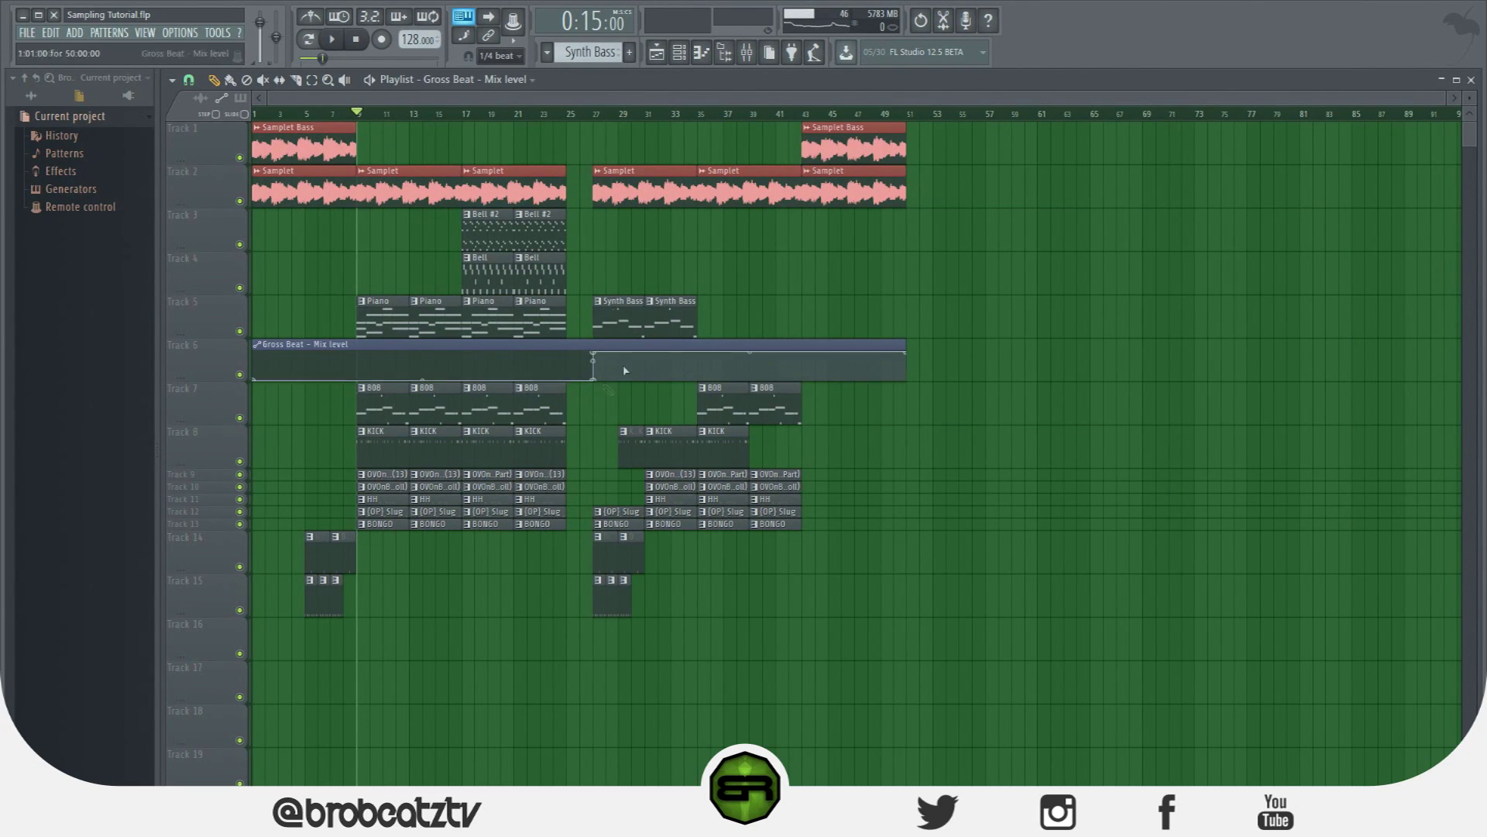
pyautogui.click(568, 113)
pyautogui.press('space')
pyautogui.click(555, 115)
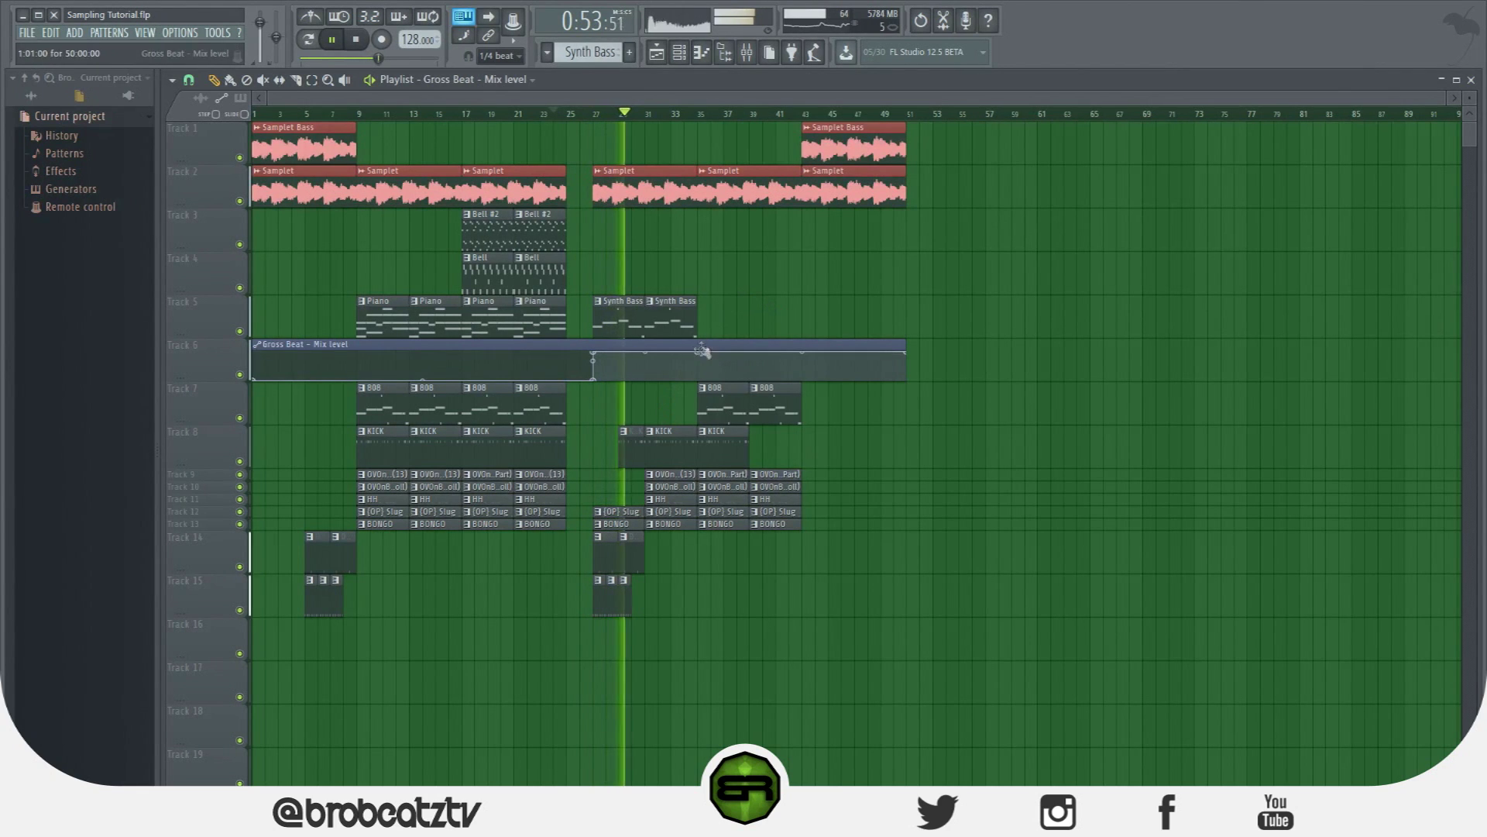
pyautogui.moveTo(691, 354); pyautogui.dragTo(699, 379)
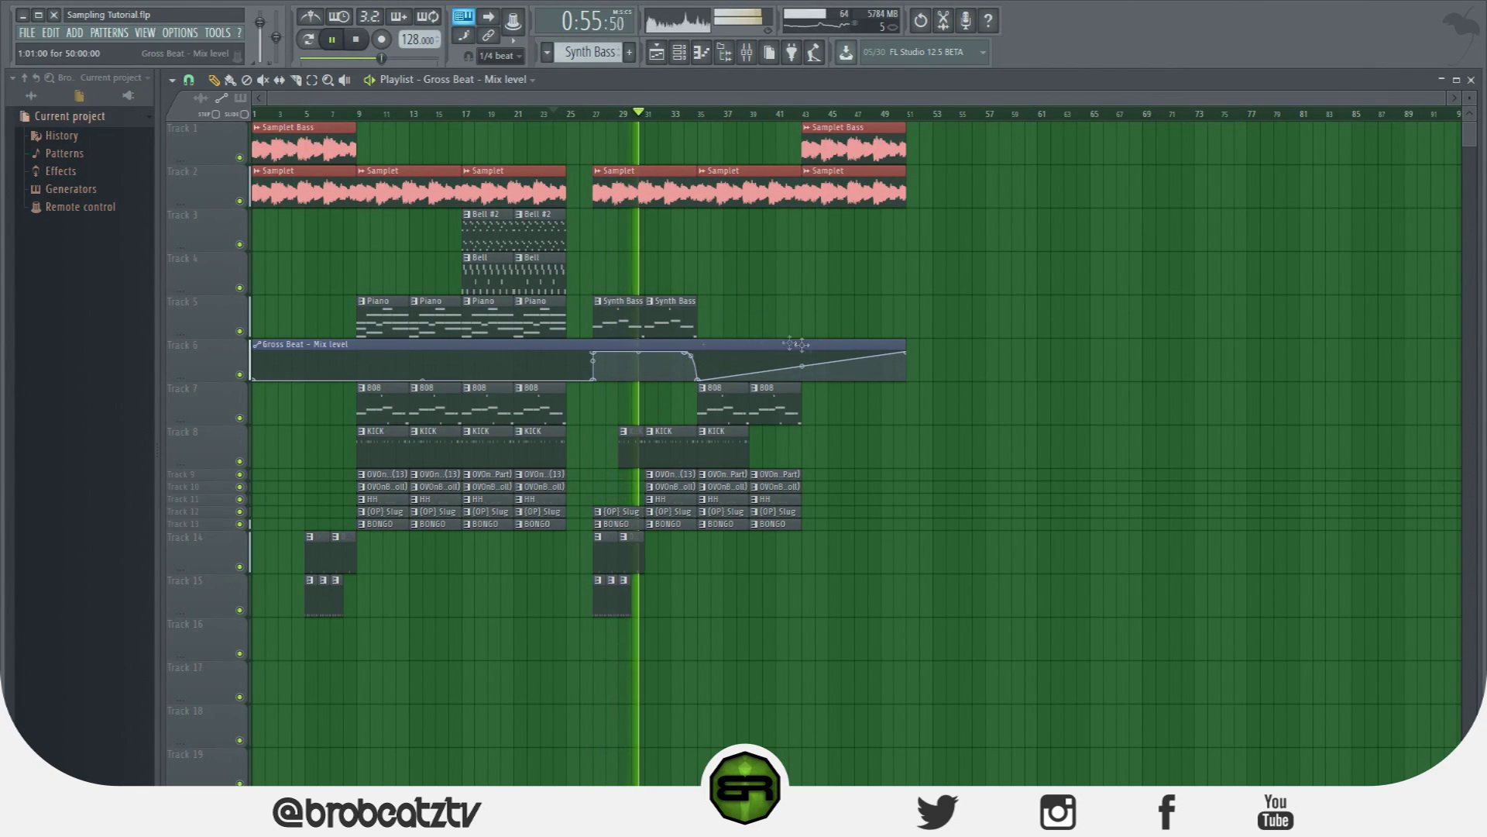
pyautogui.moveTo(903, 359); pyautogui.dragTo(907, 382)
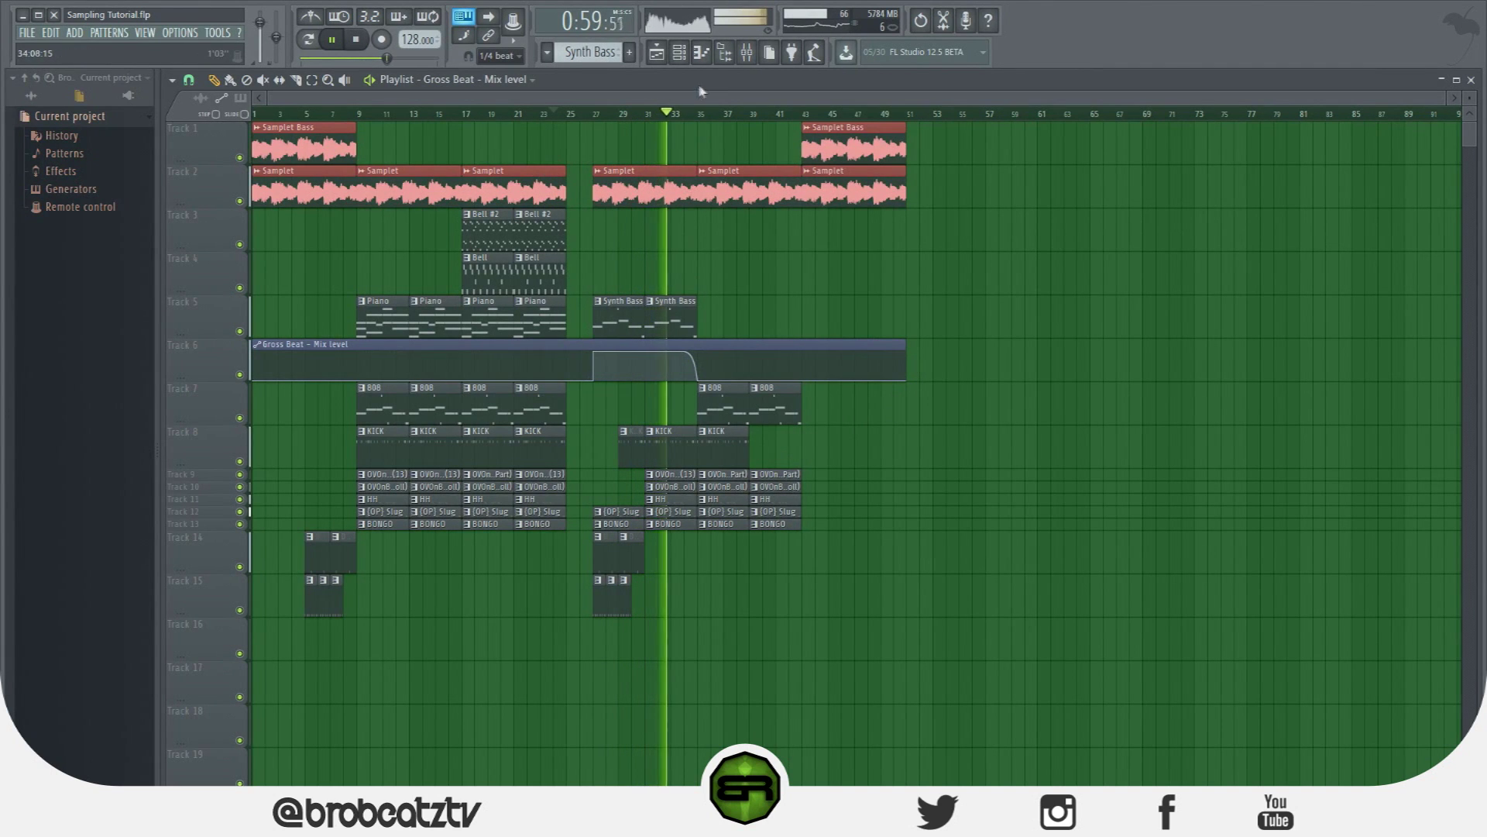
# Add Fruity Love Philter to slot 3 of the Samplet mixer track and load the self-oscillating lowpass from its Filter presets.
pyautogui.click(747, 52)
pyautogui.click(746, 52)
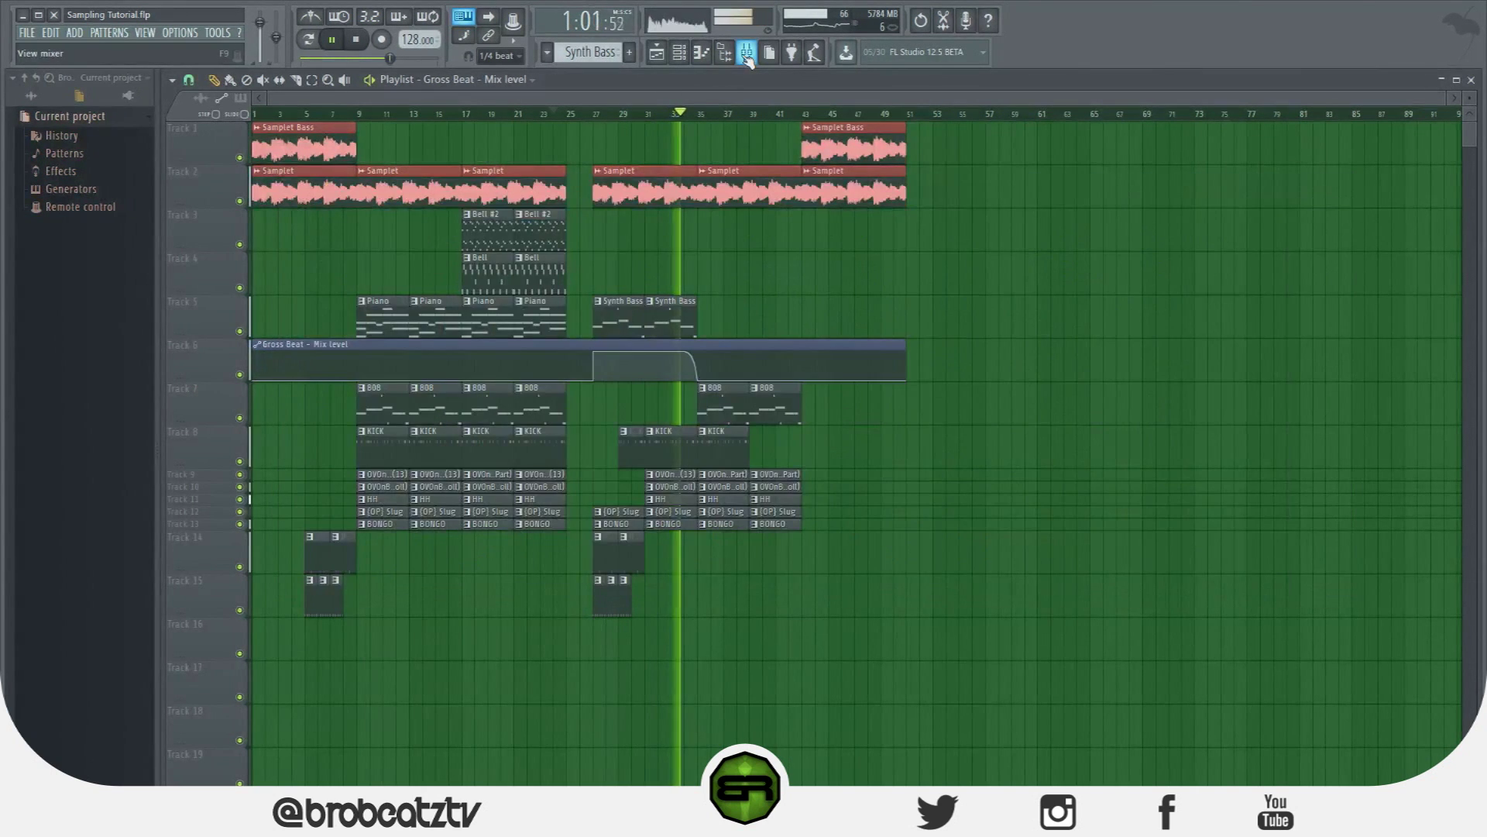
pyautogui.click(746, 52)
pyautogui.click(1190, 283)
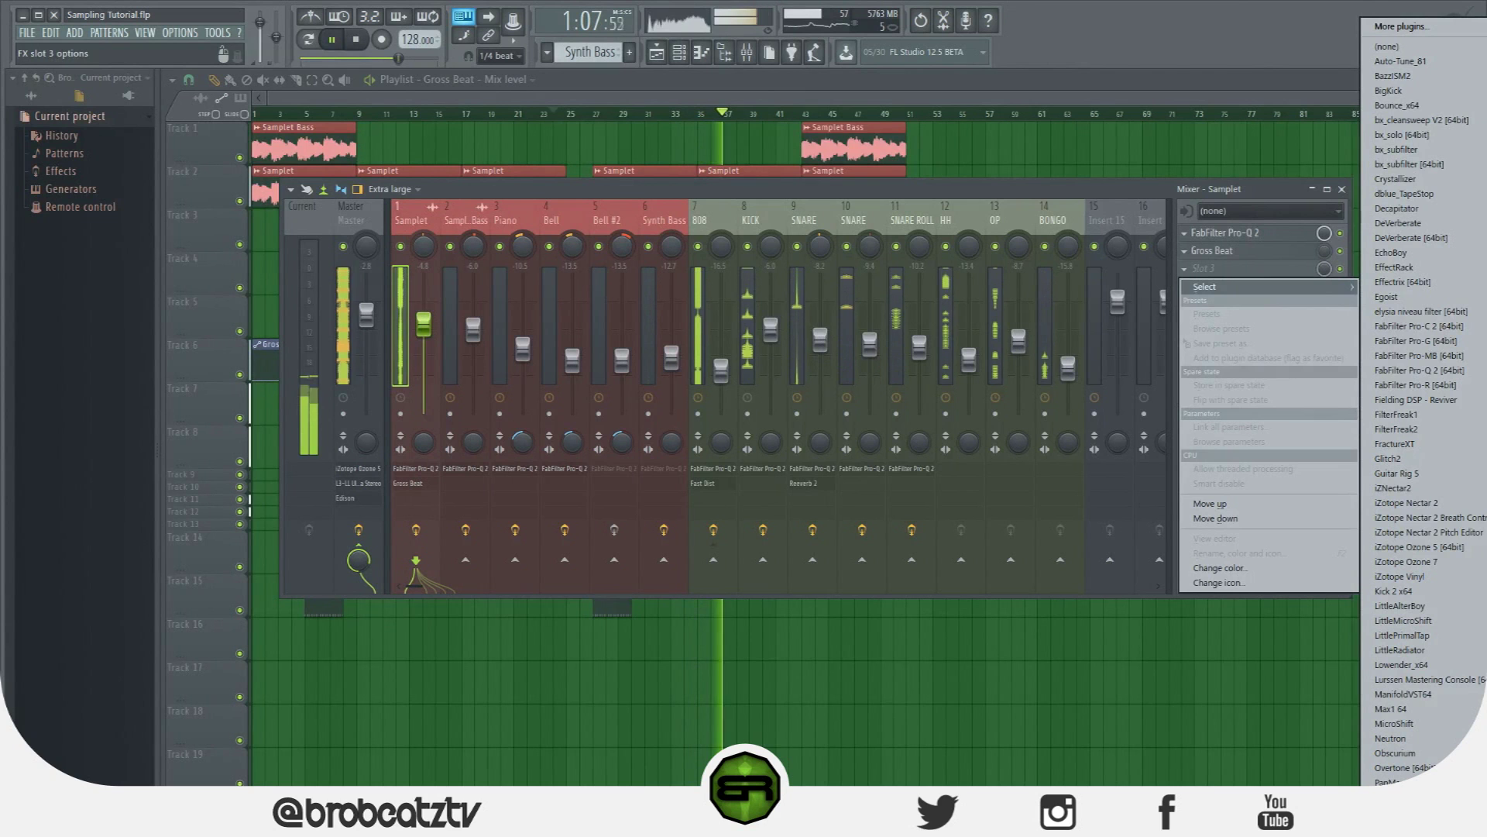
pyautogui.press('Escape')
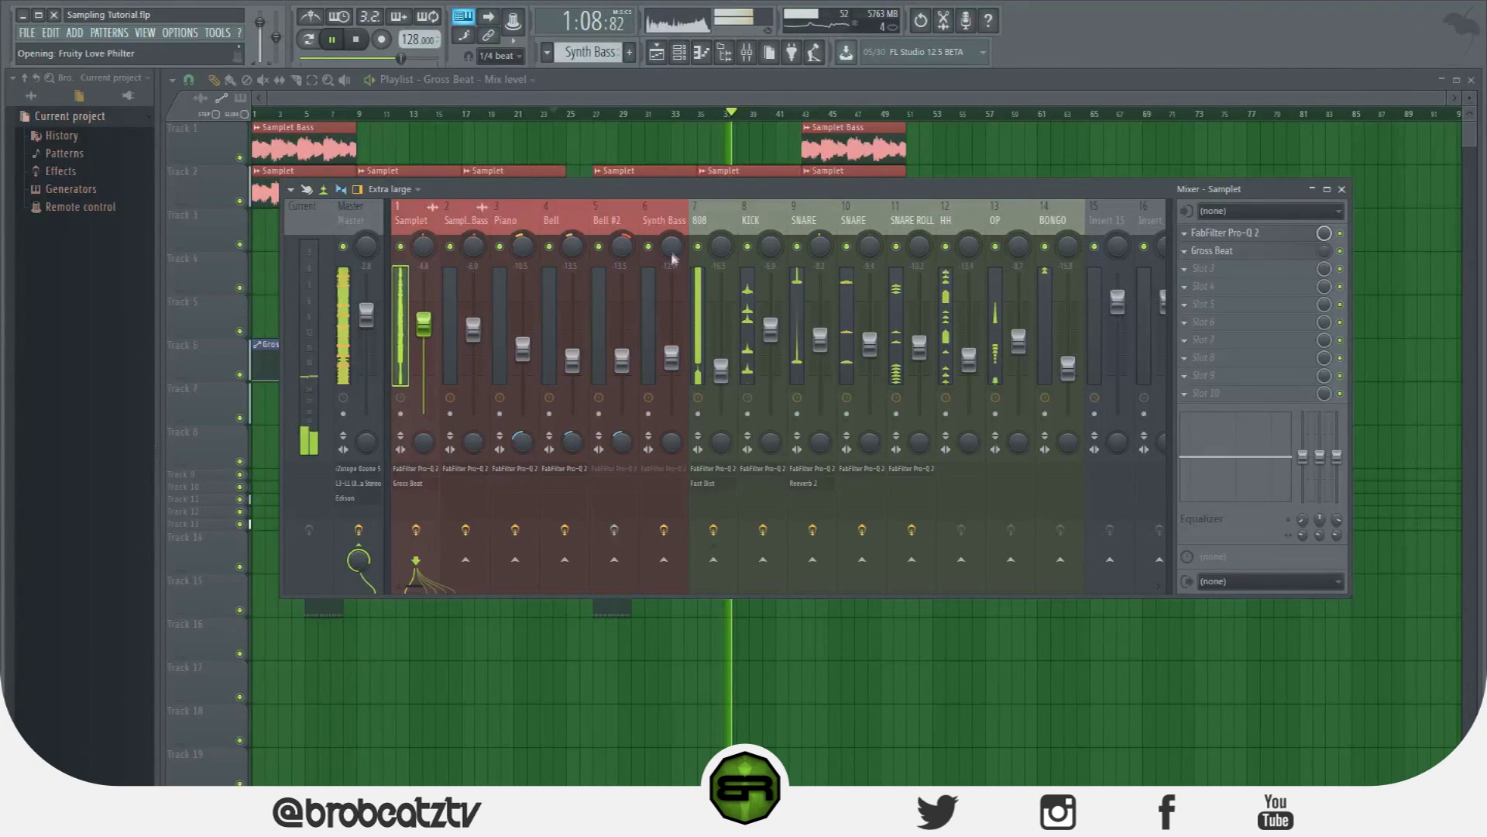
pyautogui.click(297, 271)
pyautogui.moveTo(327, 319)
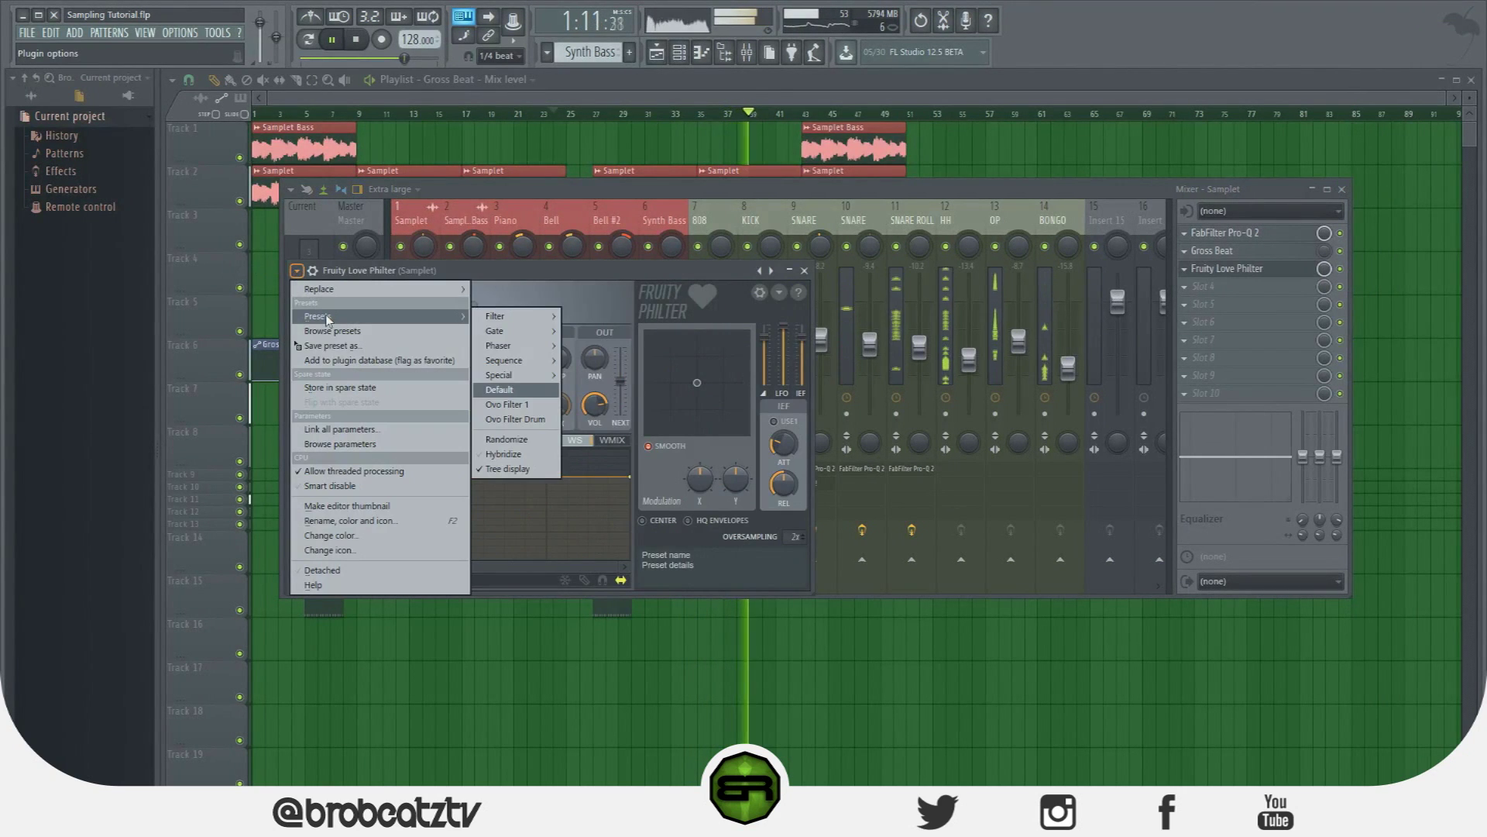
pyautogui.moveTo(504, 316)
pyautogui.click(591, 409)
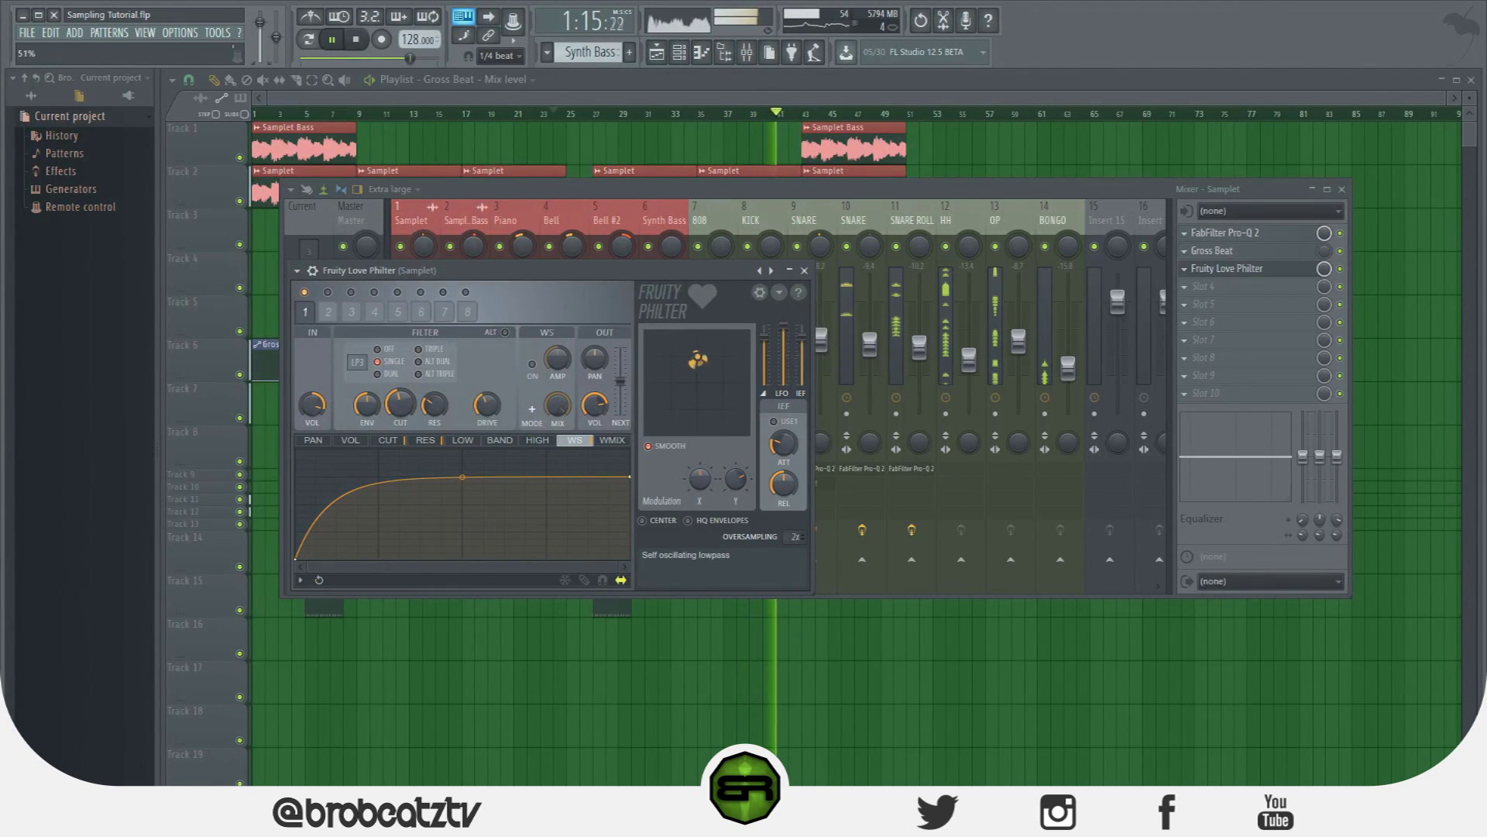
# Create an automation clip for Fruity Love Philter's mix level and return to the playlist.
pyautogui.rightClick(1323, 269)
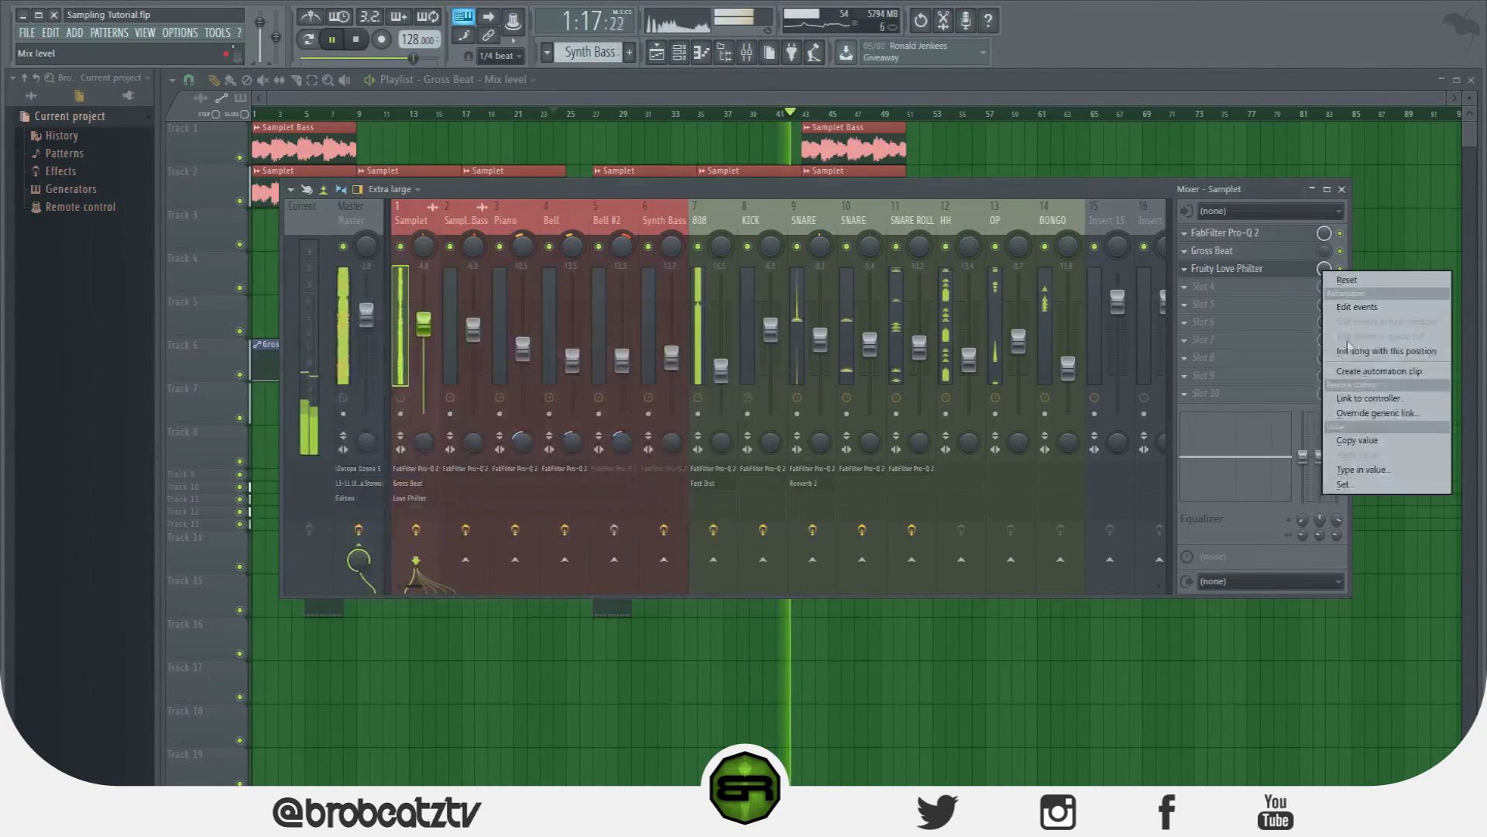
pyautogui.click(1363, 373)
pyautogui.press('F9')
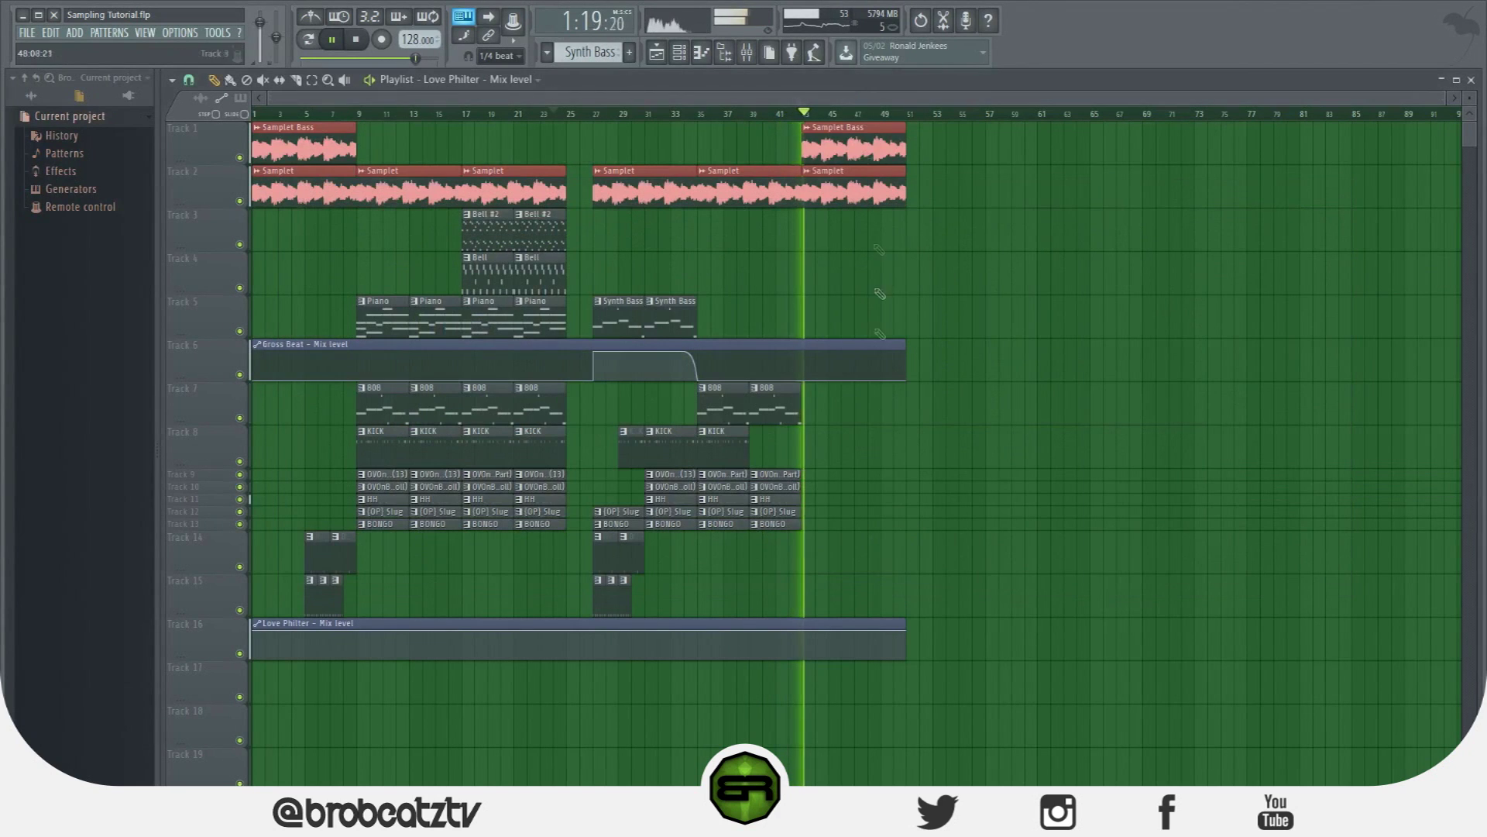
# Shape the Love Philter mix automation at zero until bar 42, full from bar 43 to 51, and back to zero, extending the clip past bar 51.
pyautogui.rightClick(790, 657)
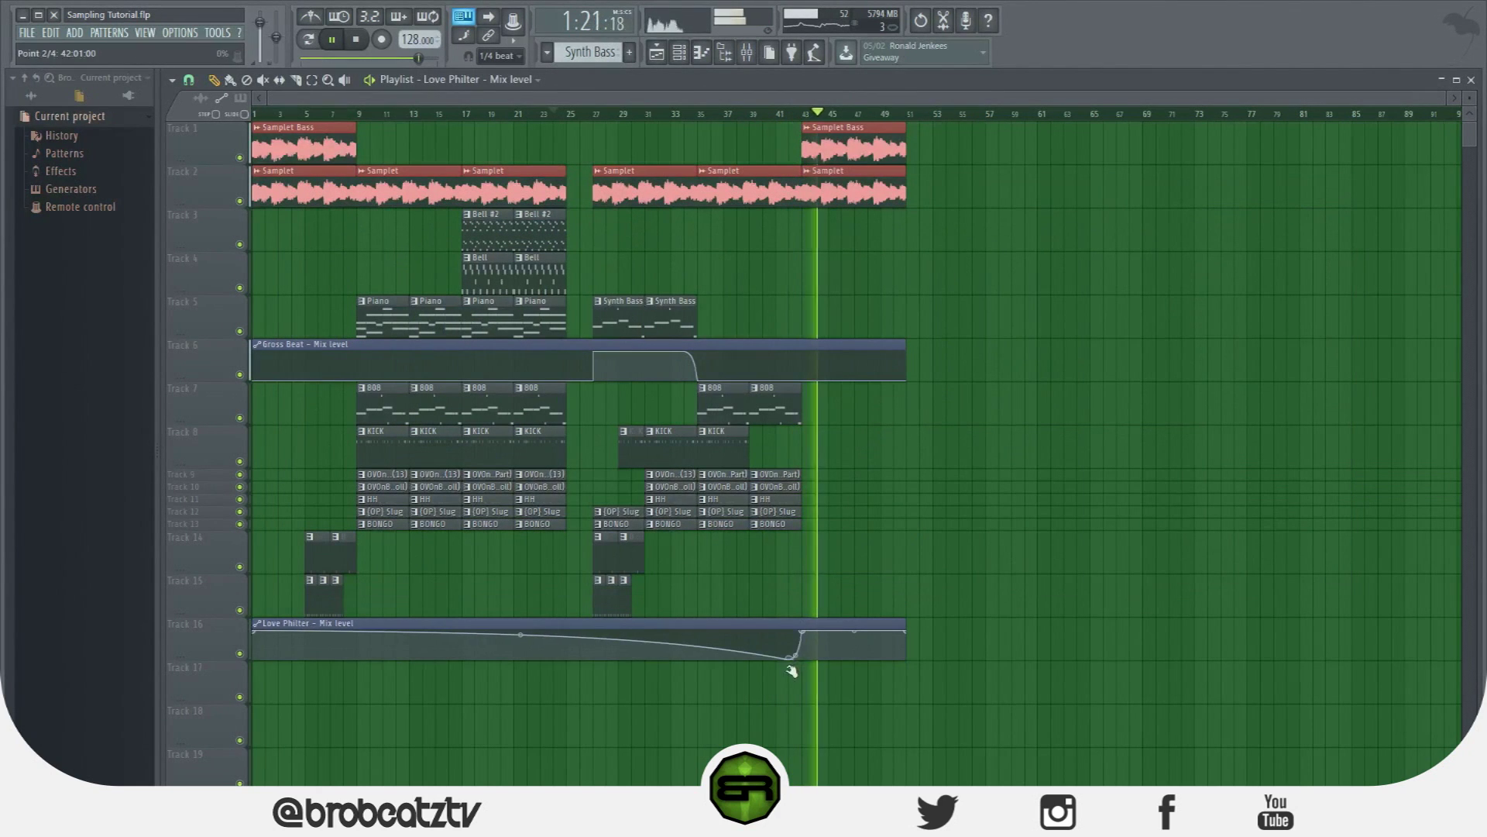
pyautogui.moveTo(254, 631); pyautogui.dragTo(254, 661)
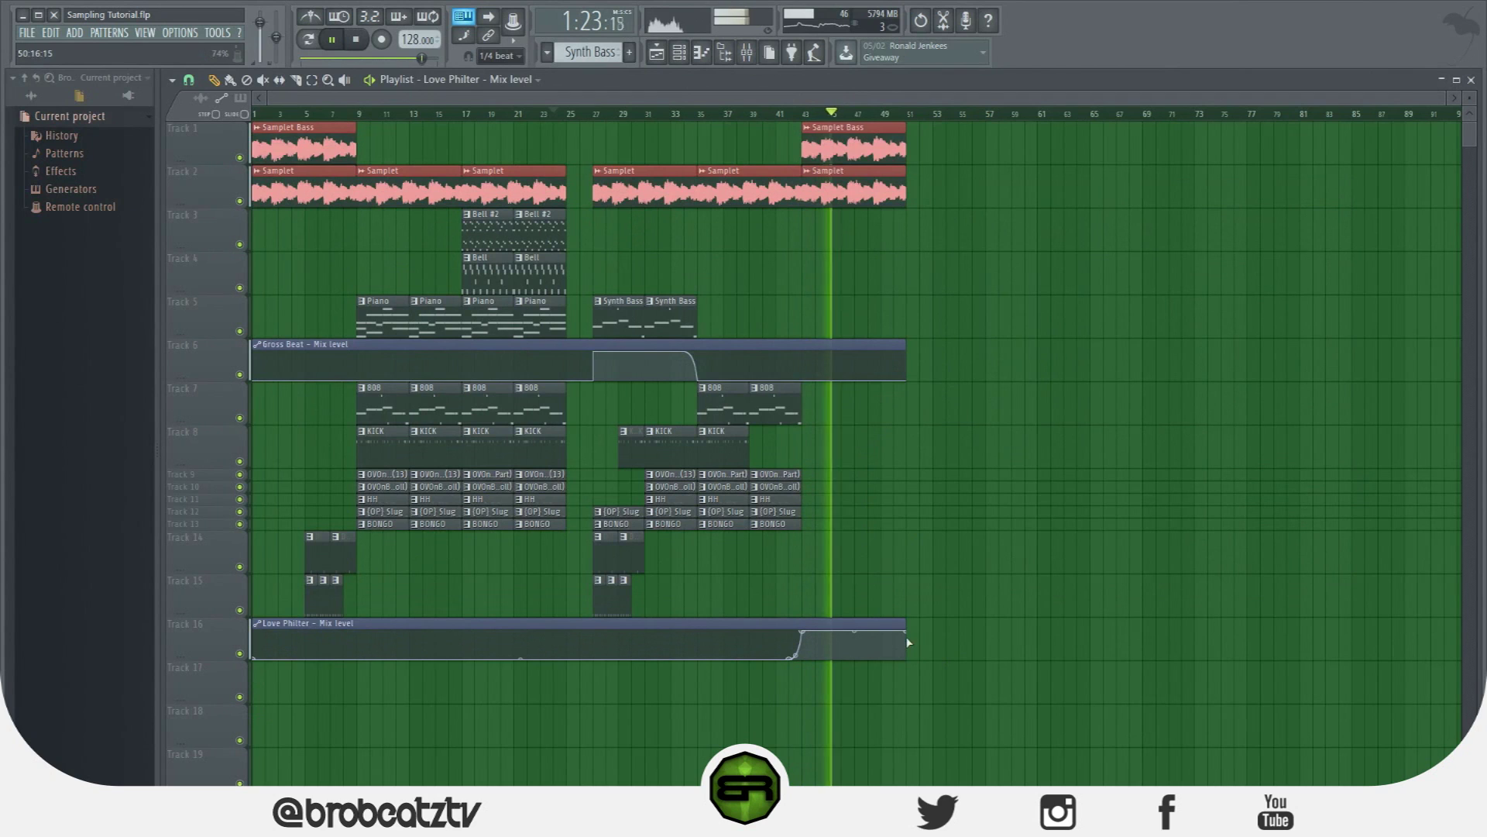
pyautogui.moveTo(905, 629); pyautogui.dragTo(932, 630)
pyautogui.rightClick(909, 656)
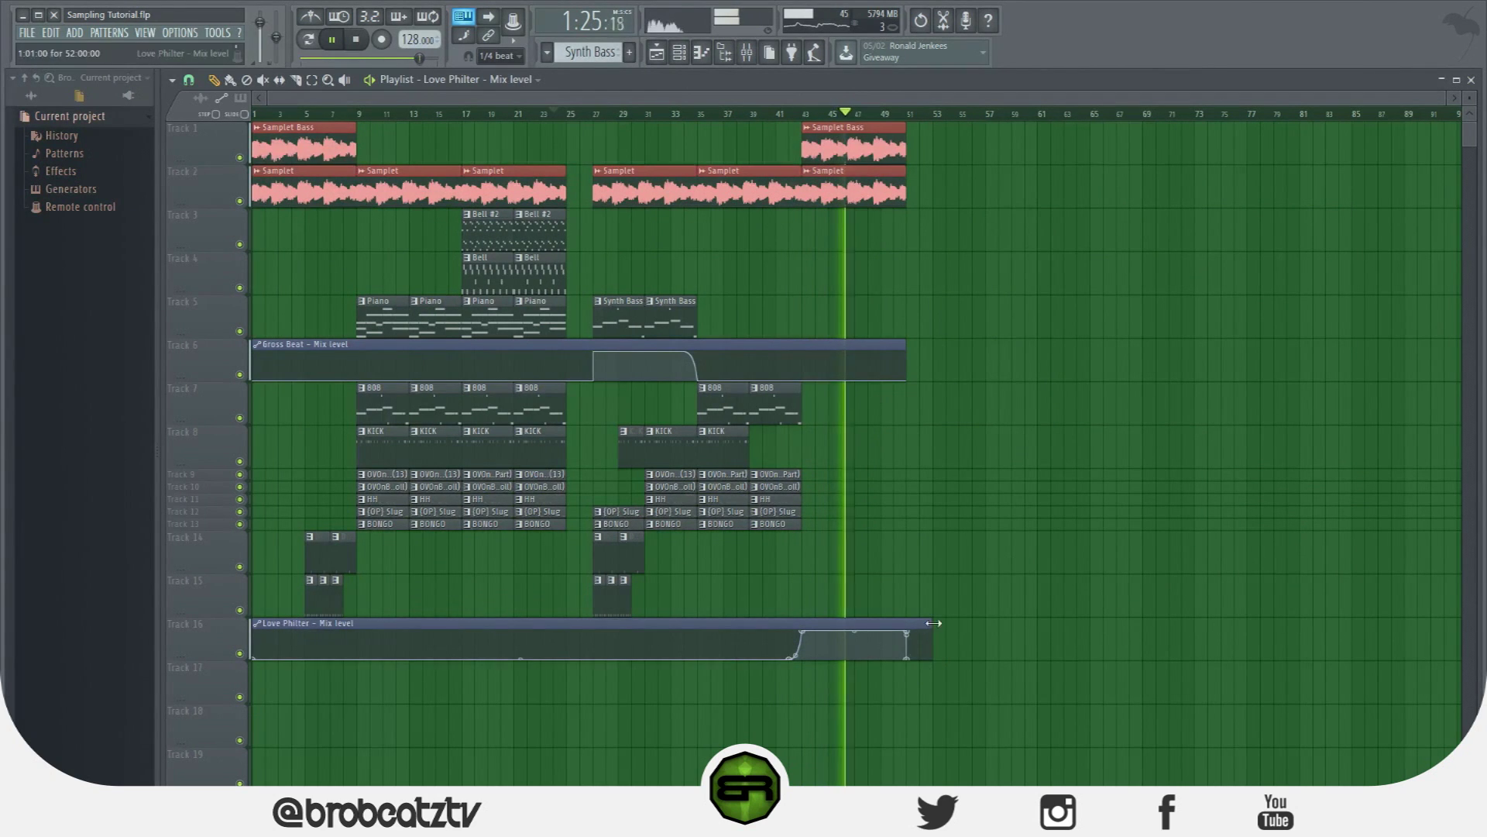
# Copy the sample, bell, piano, 808 and drum clips from bars 9 to 25 to start at bar 51.
pyautogui.moveTo(544, 167); pyautogui.dragTo(578, 533)
pyautogui.moveTo(386, 401); pyautogui.dragTo(951, 437)
pyautogui.hotkey('ctrl', 'd')
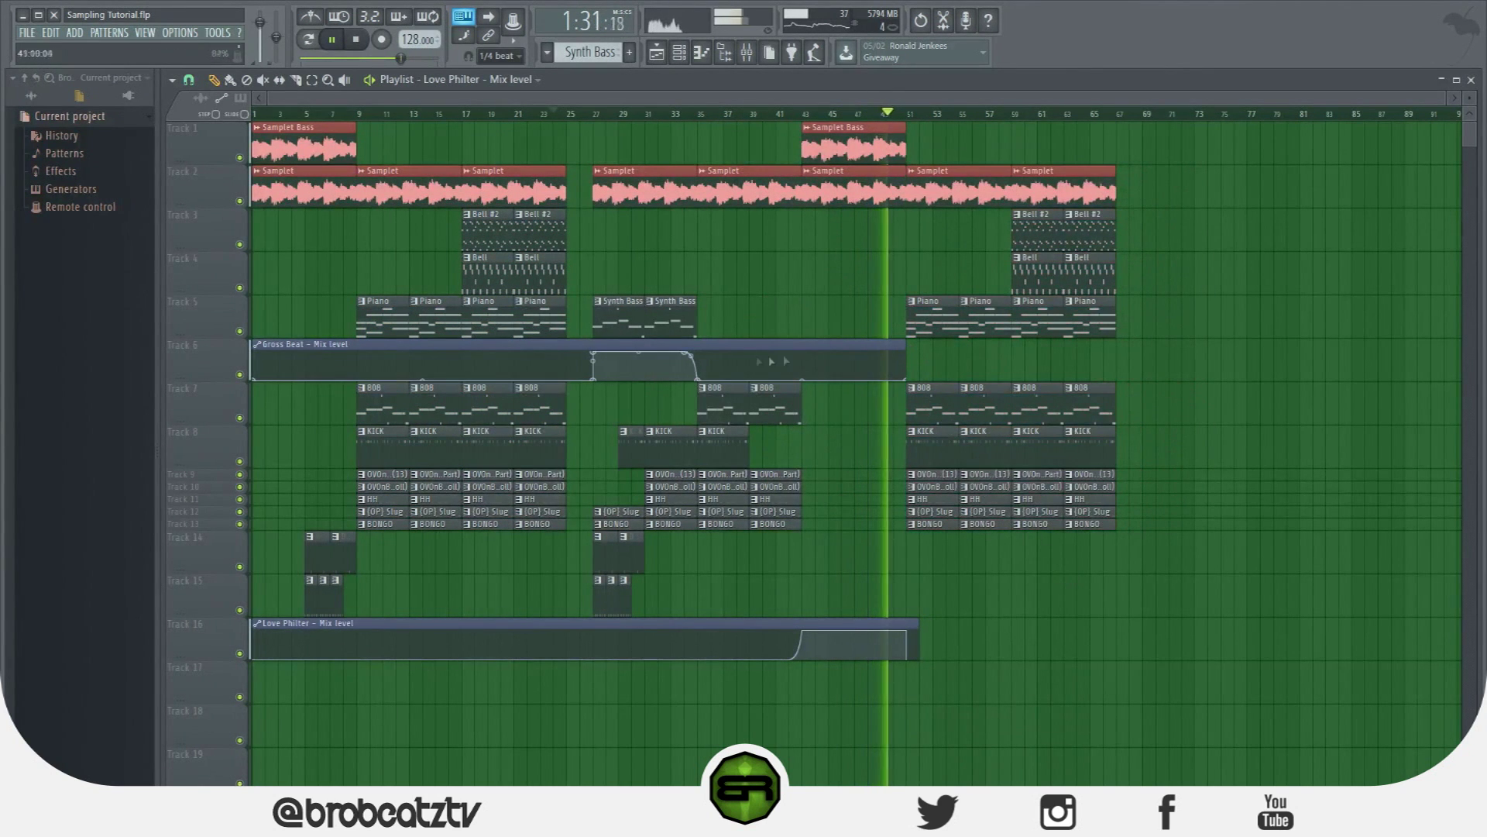
# Move the Gross Beat mix level automation clip to Track 17 and stop playback.
pyautogui.moveTo(597, 357); pyautogui.dragTo(597, 658)
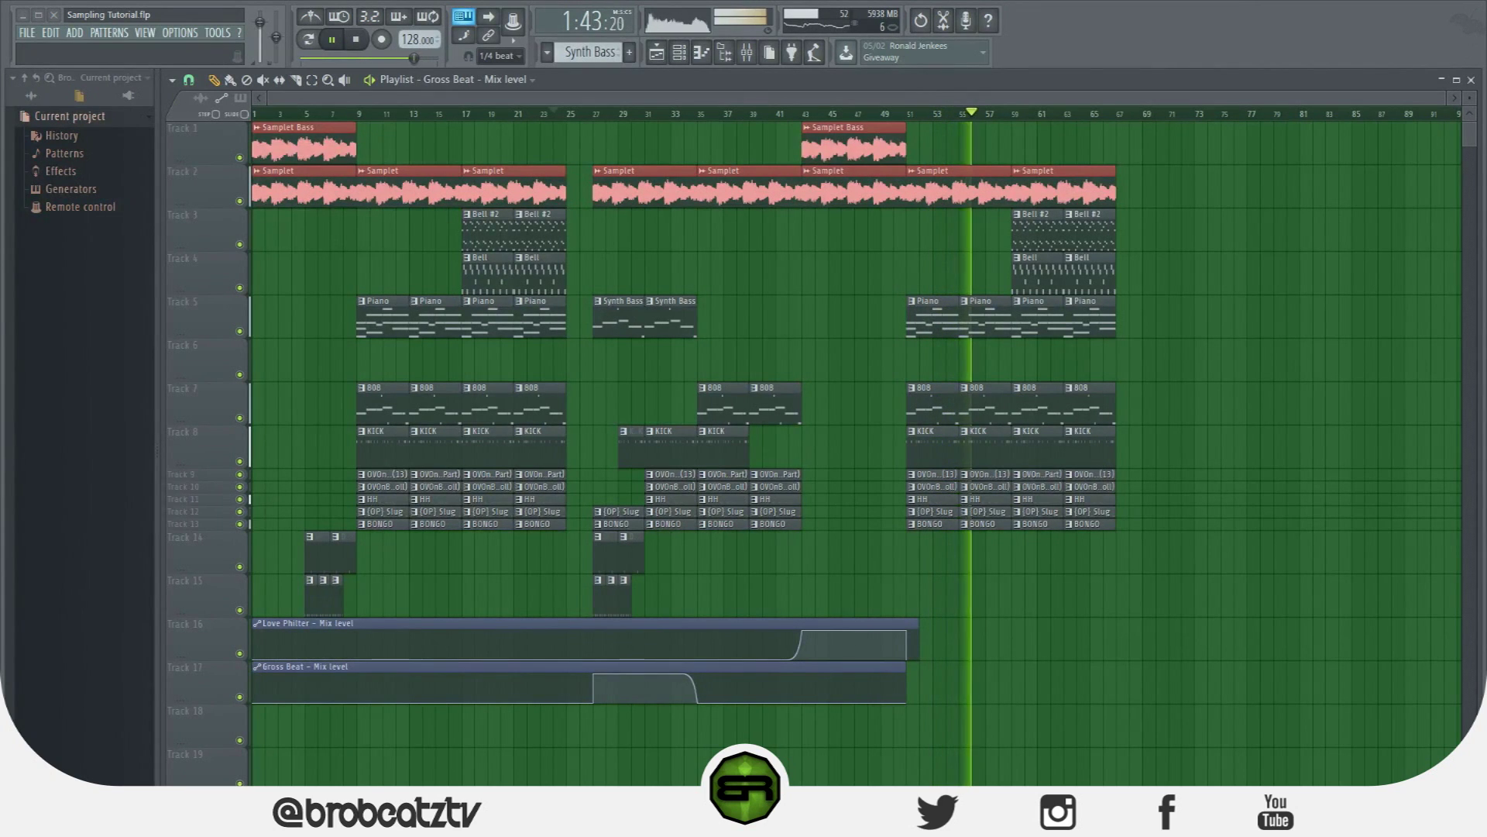
pyautogui.click(358, 43)
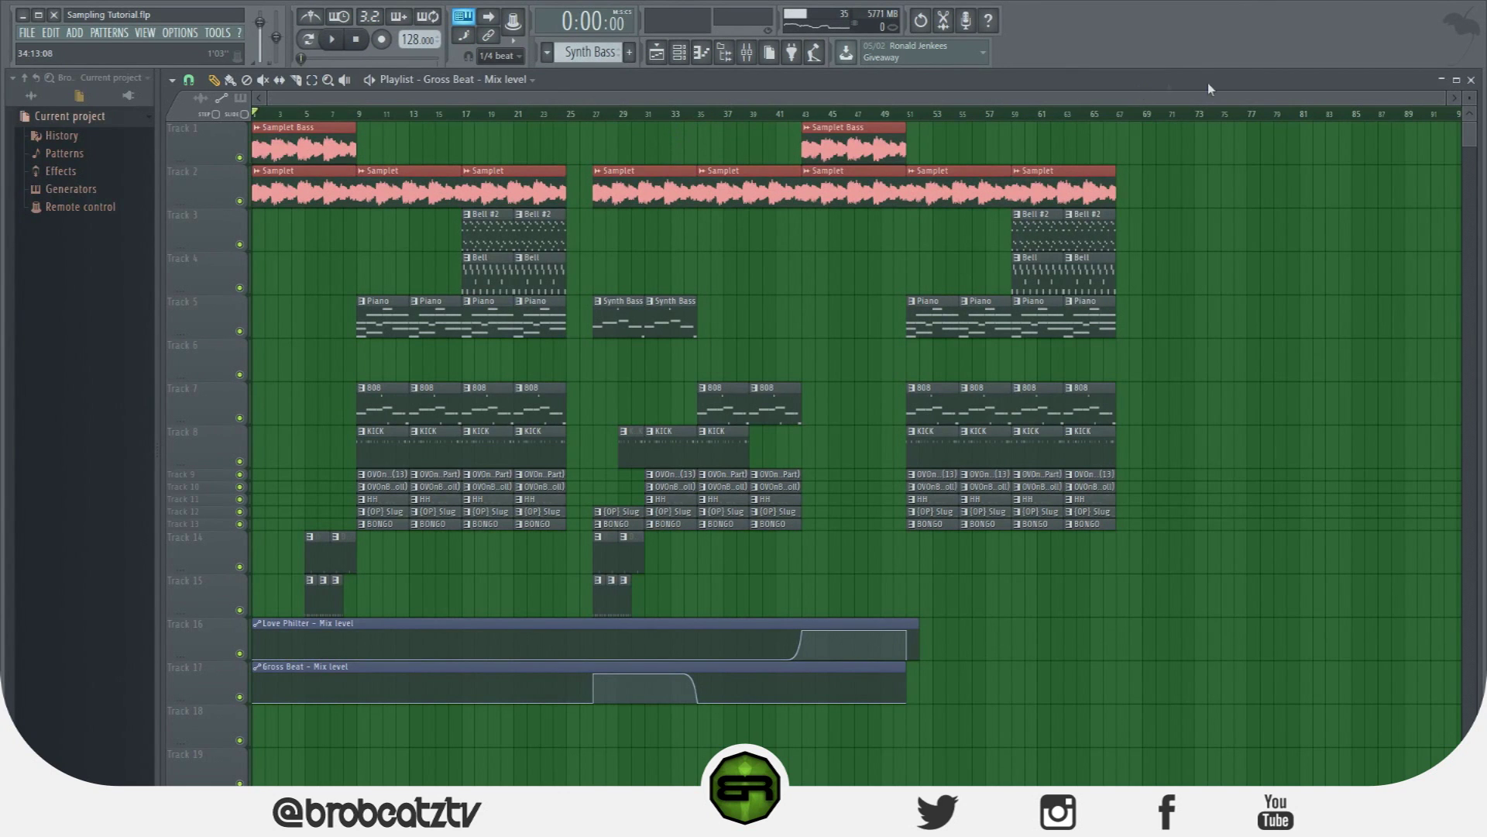
# Zoom the playlist horizontally so the whole arrangement up to bar 67 fills the view.
pyautogui.moveTo(1438, 96); pyautogui.dragTo(1229, 115)
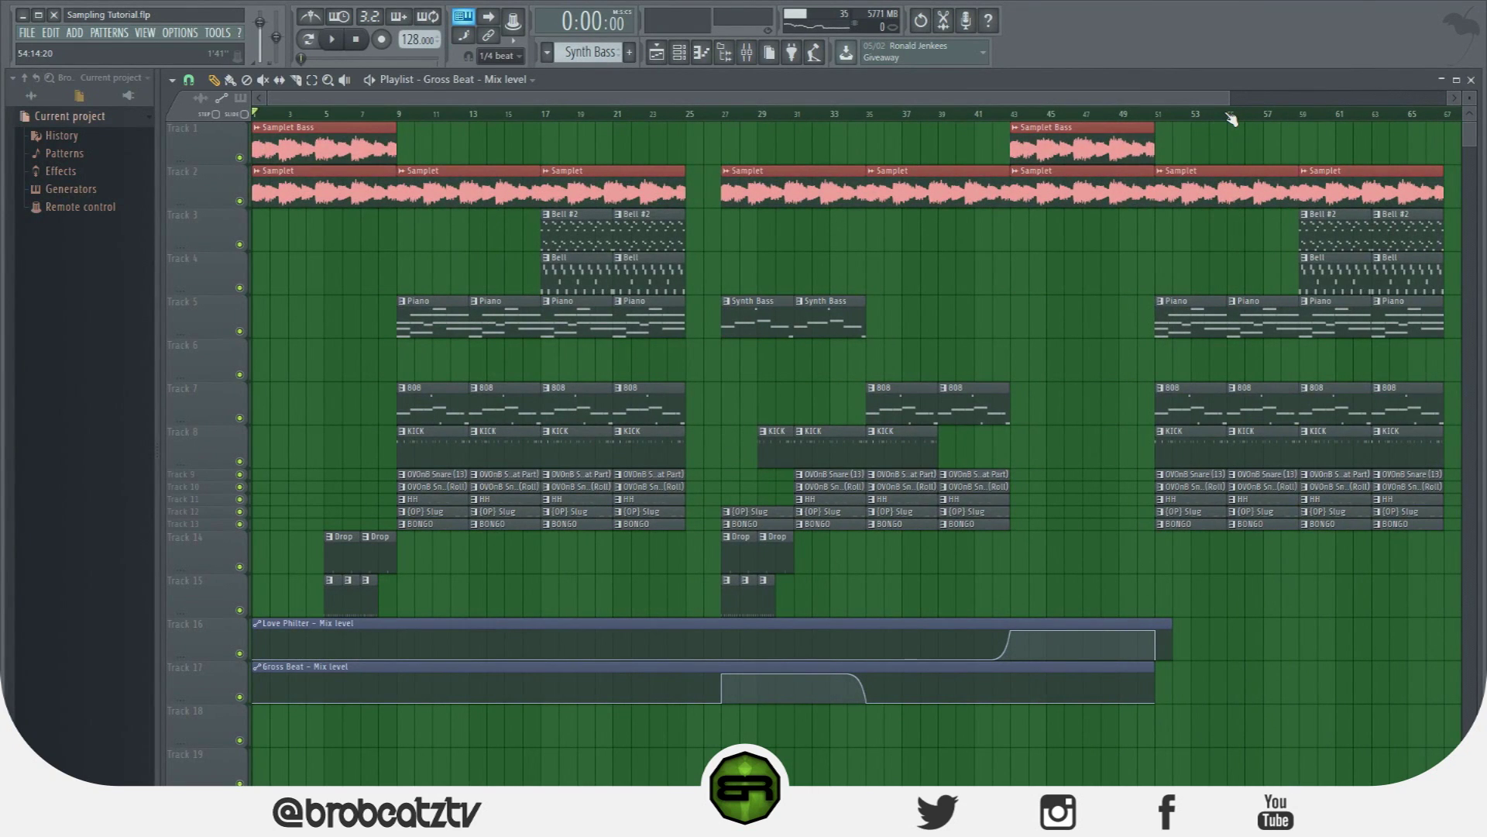
pyautogui.moveTo(1231, 98); pyautogui.dragTo(1219, 99)
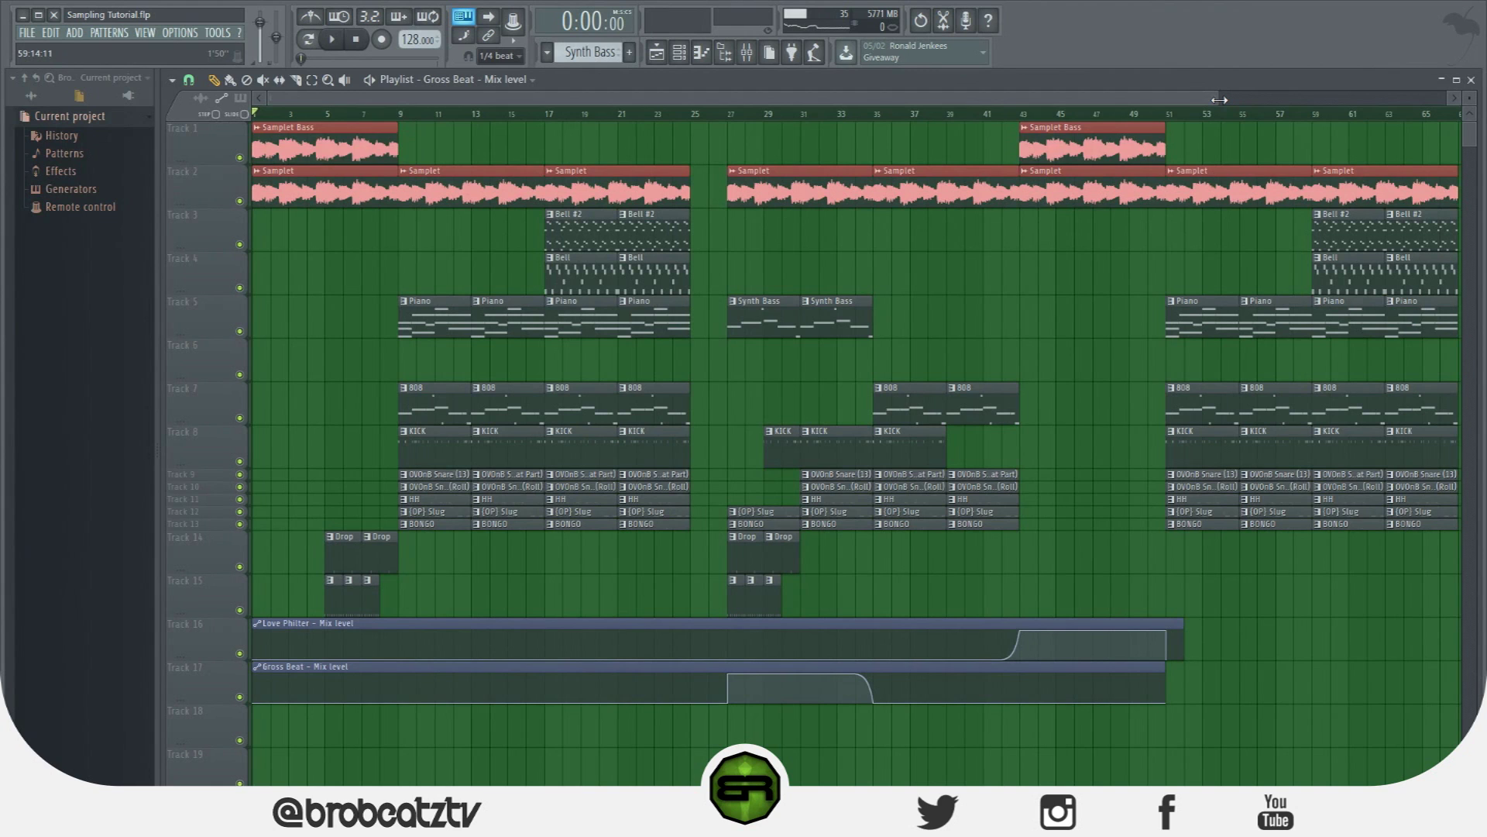
pyautogui.moveTo(1219, 99); pyautogui.dragTo(1223, 100)
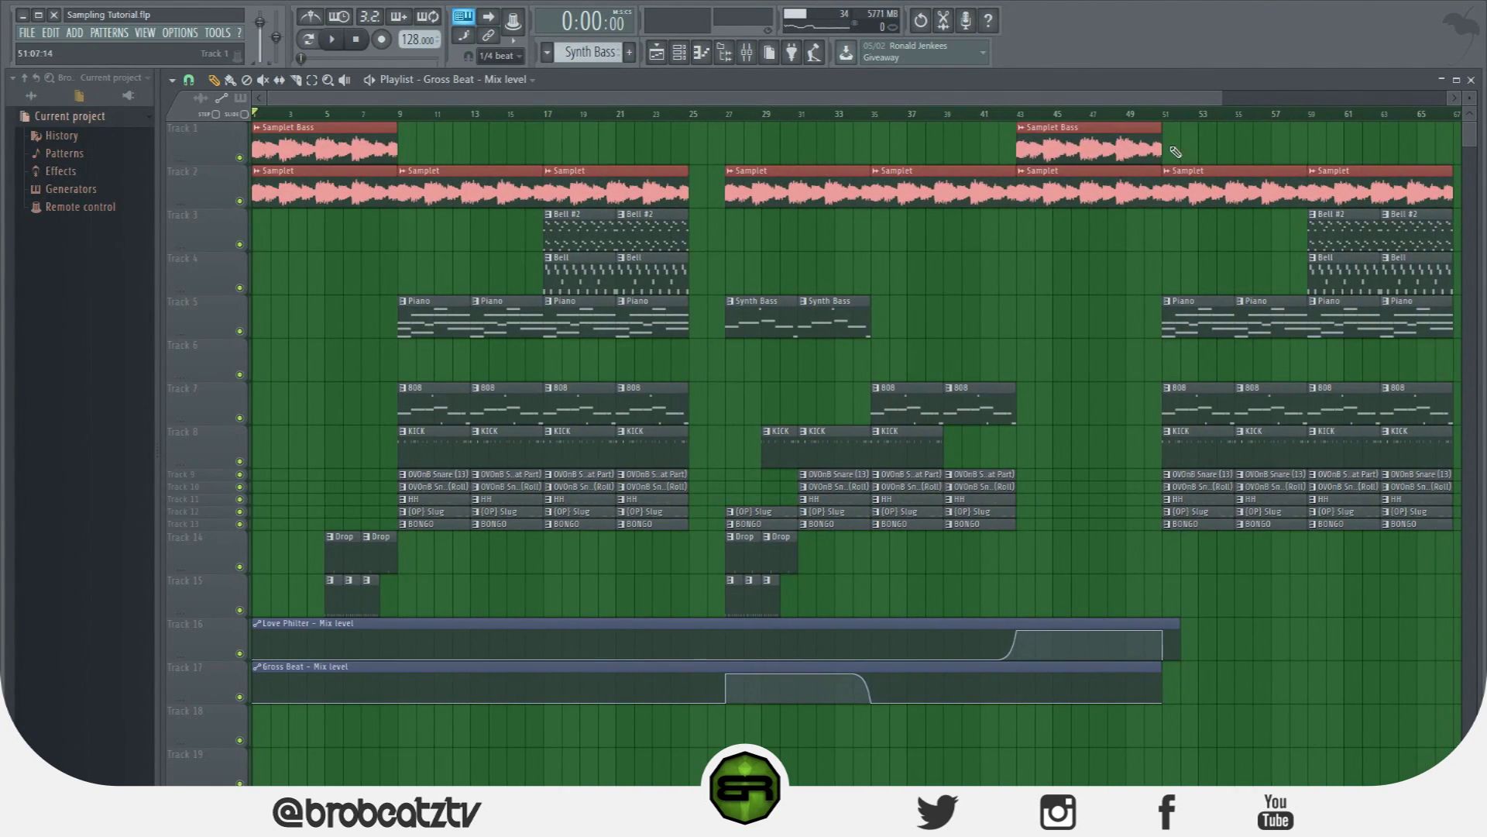